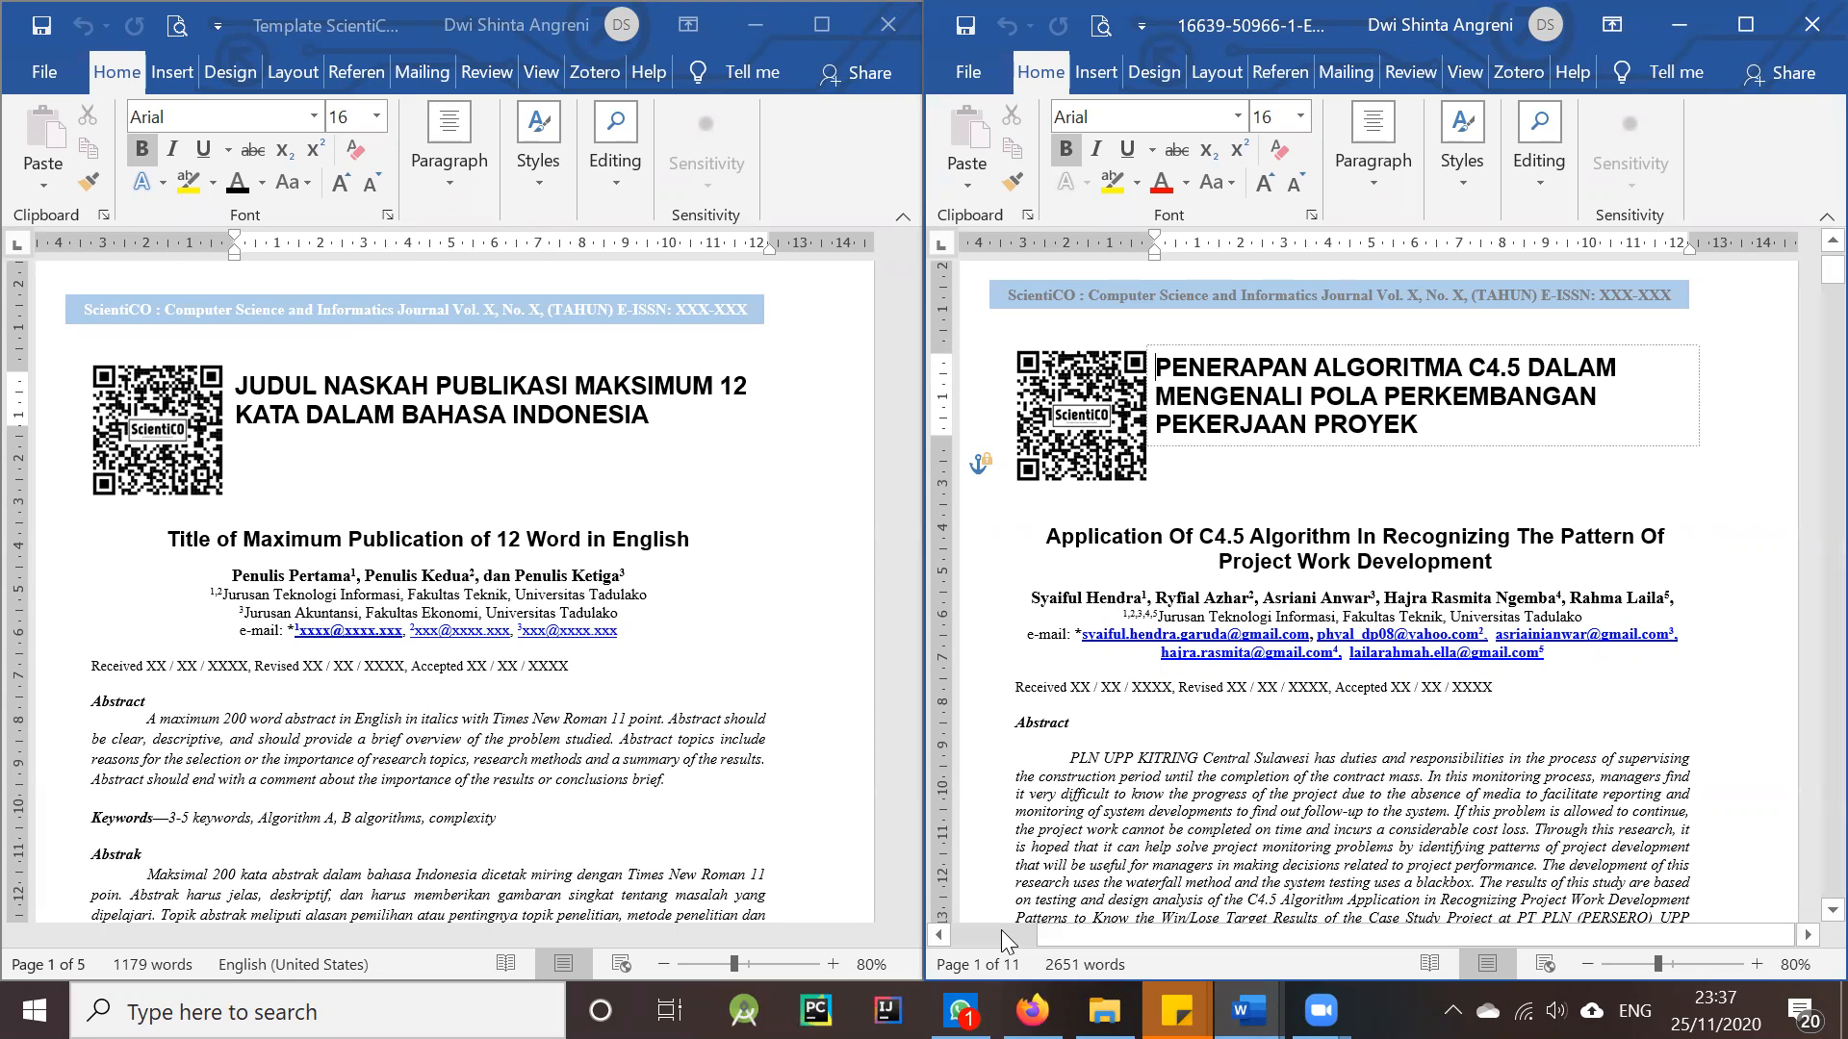
- Copy the formatting of the template's "Pendahuluan" heading onto the manuscript's "Pendahuluan" heading
{"action": "scroll", "coordinate": [1415, 582], "scroll_direction": "down", "scroll_amount": 4}
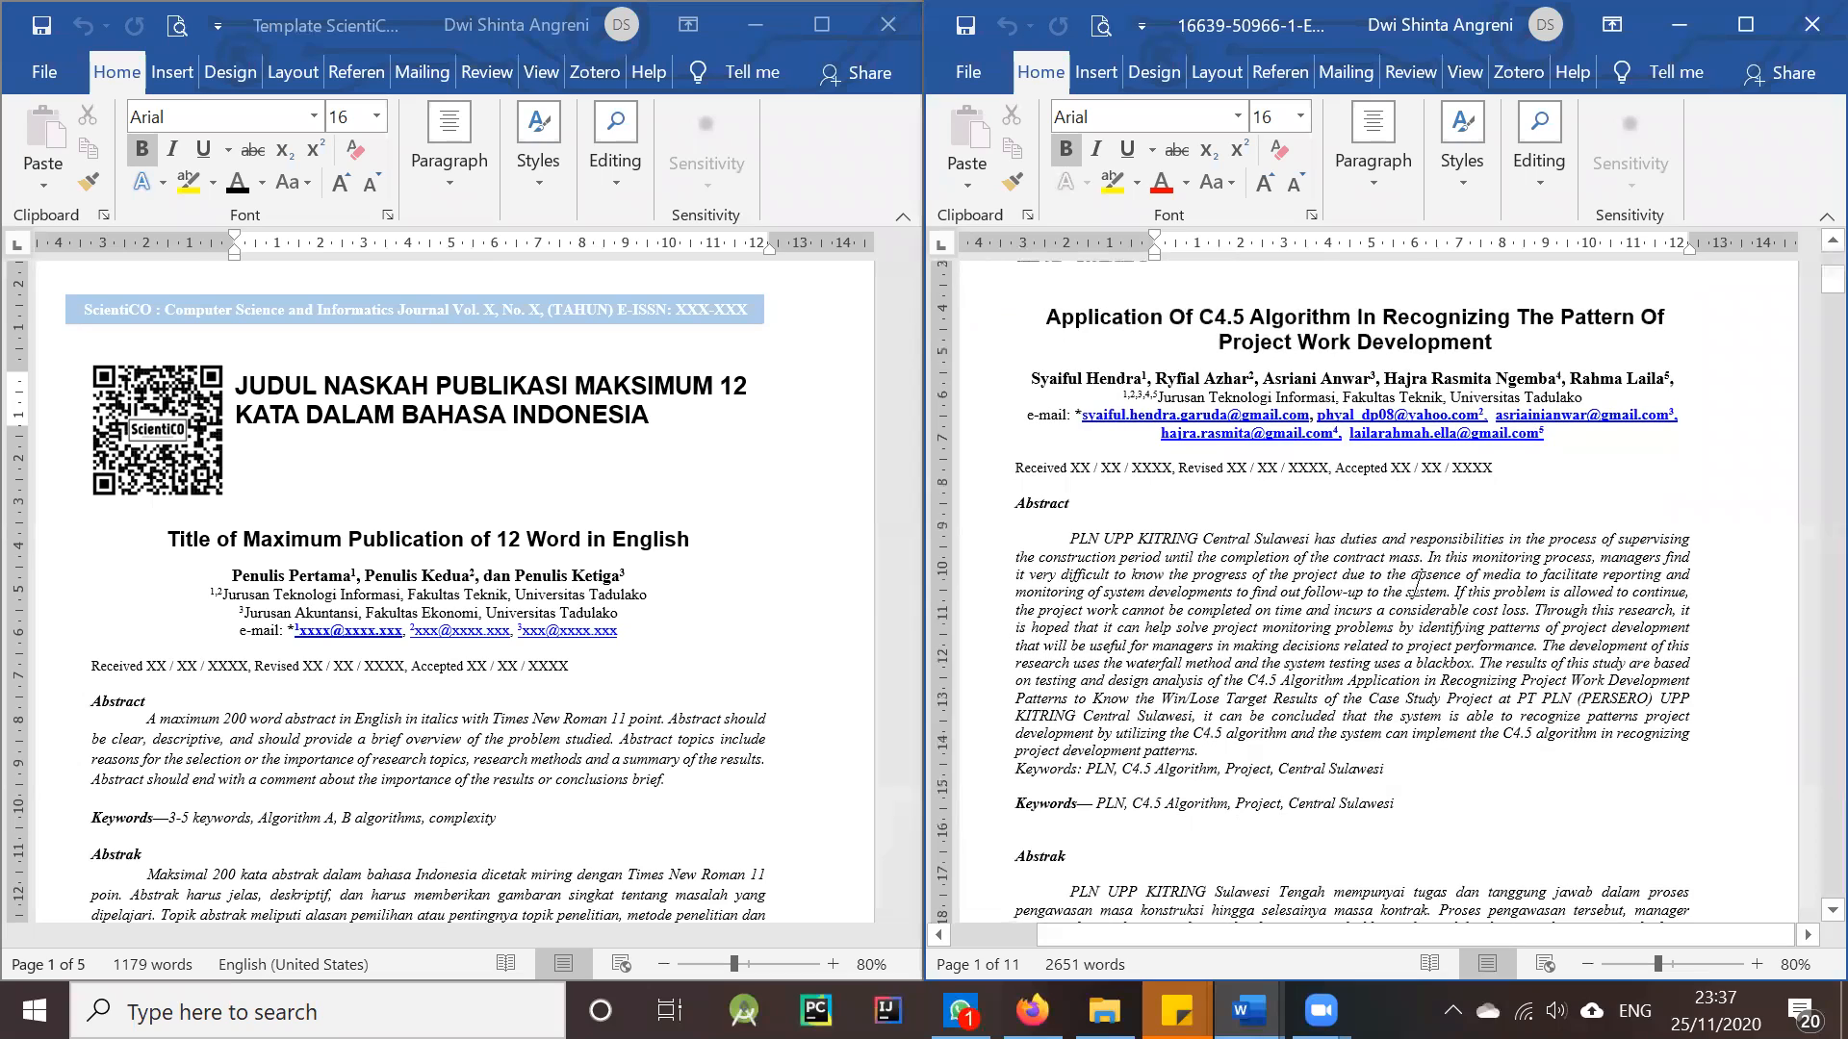
{"action": "scroll", "coordinate": [1459, 556], "scroll_direction": "down", "scroll_amount": 2}
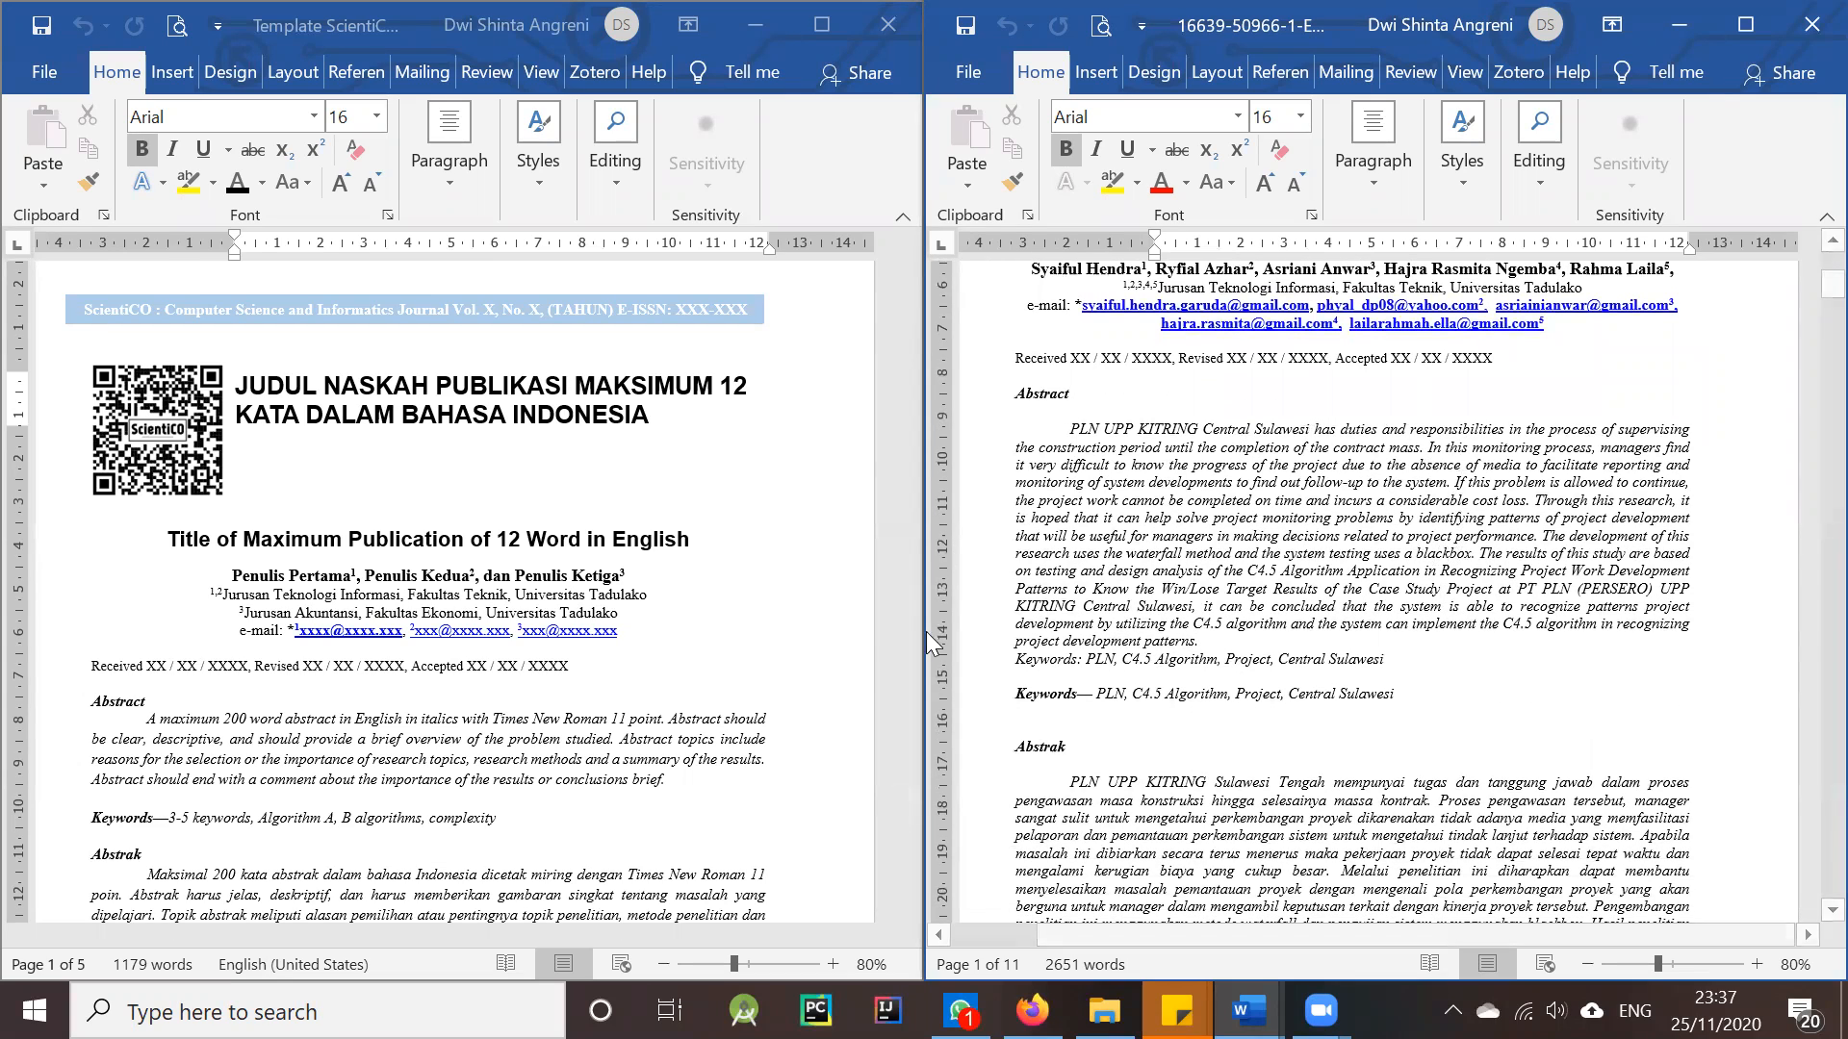
{"action": "scroll", "coordinate": [1408, 435], "scroll_direction": "down", "scroll_amount": 1}
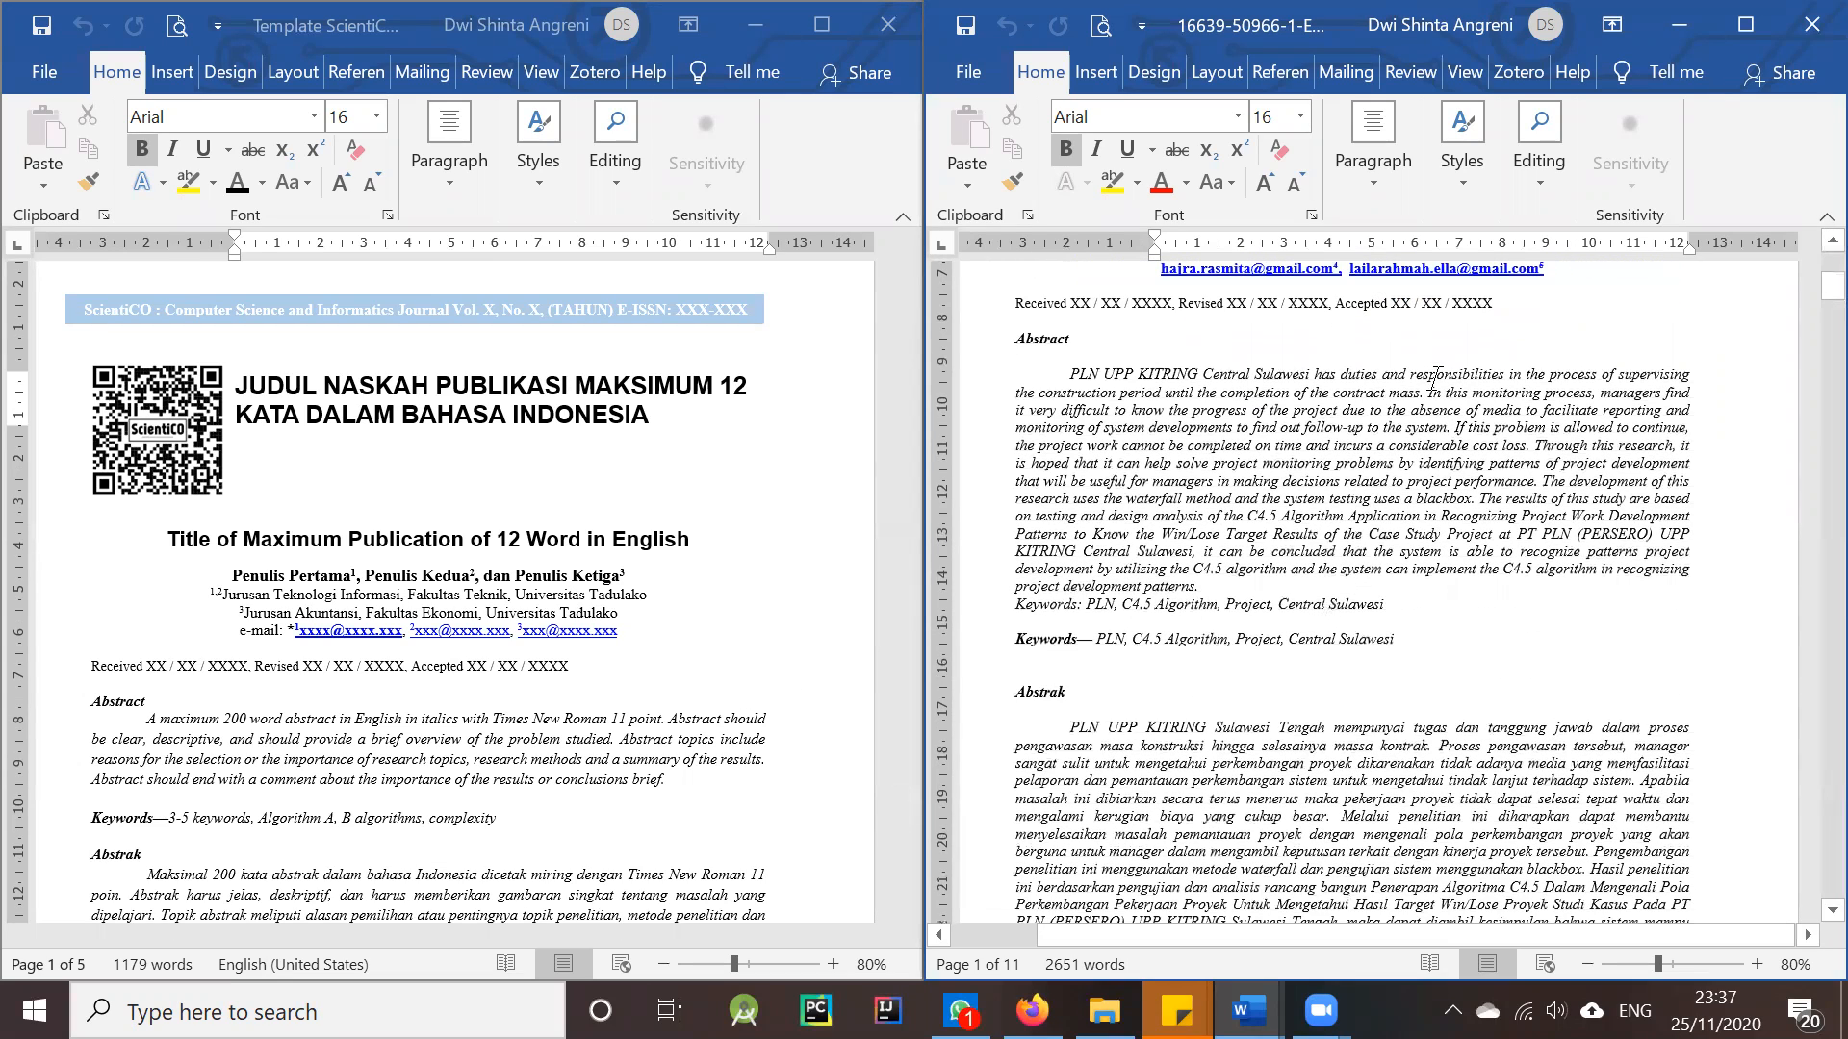
{"action": "scroll", "coordinate": [1433, 376], "scroll_direction": "down", "scroll_amount": 2}
{"action": "scroll", "coordinate": [493, 712], "scroll_direction": "down", "scroll_amount": 4}
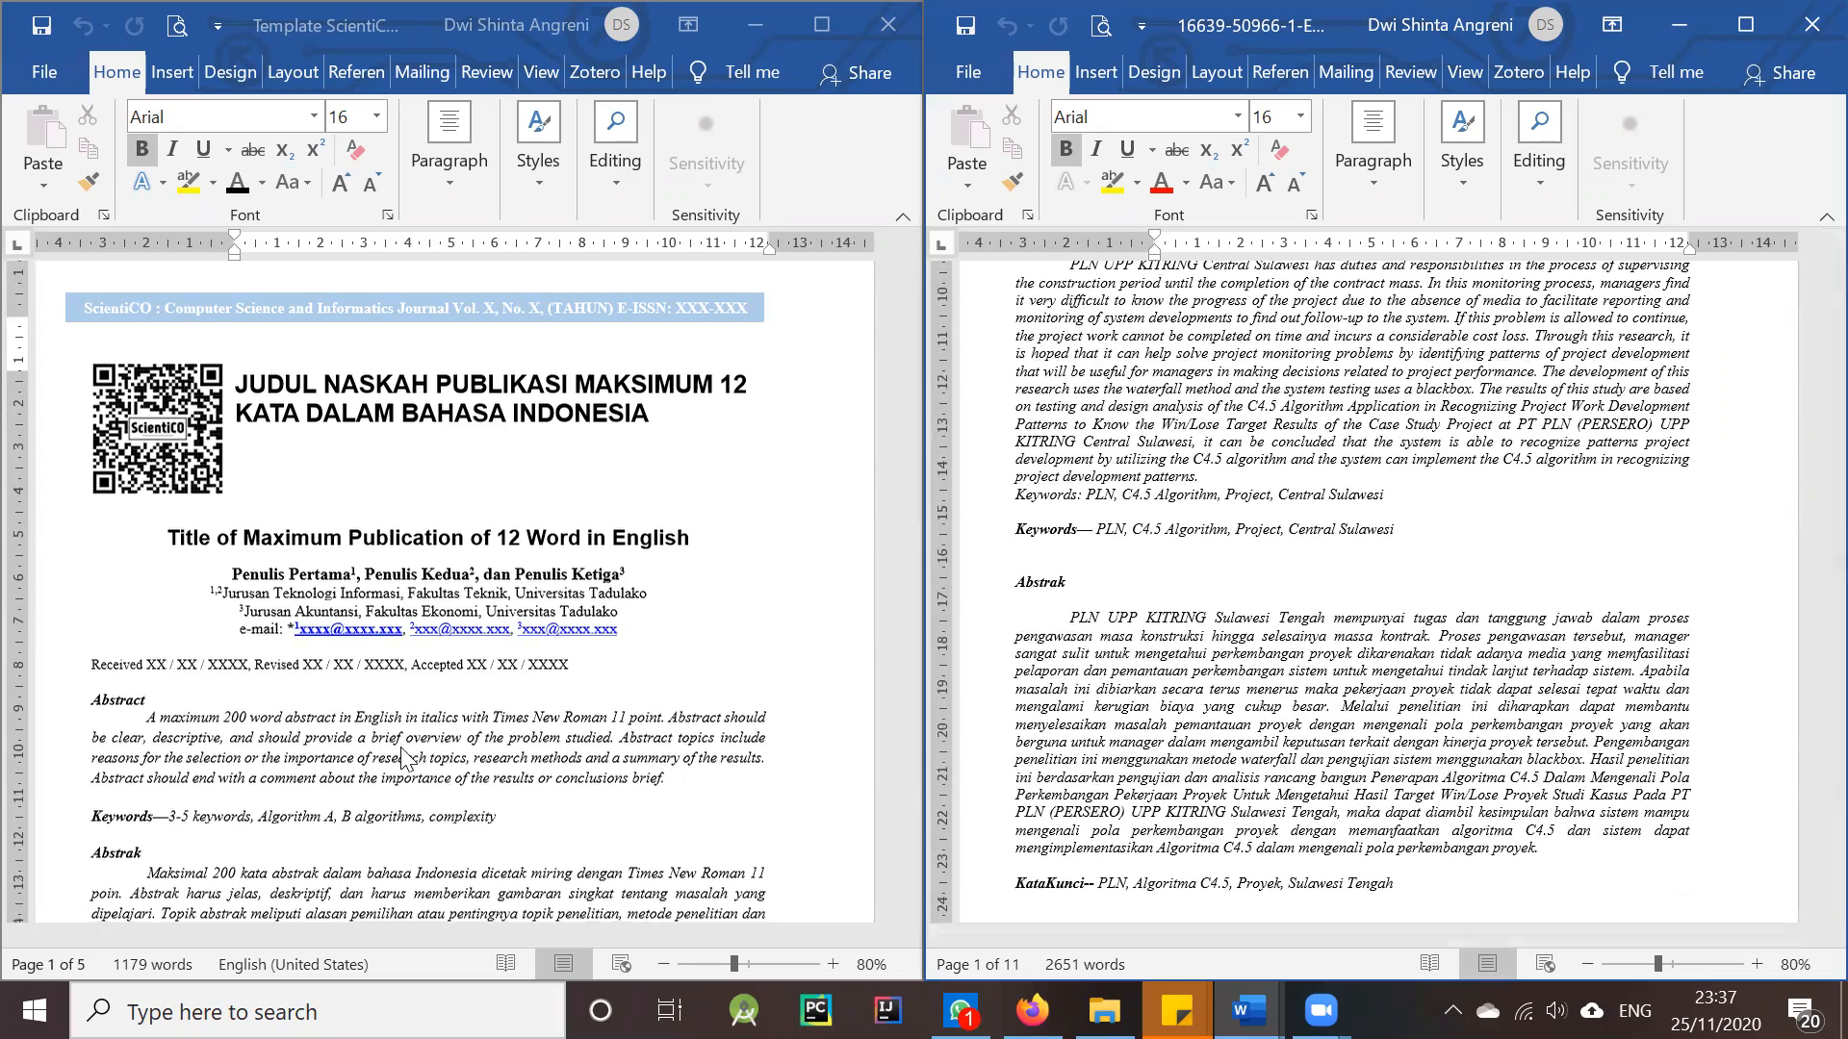
{"action": "scroll", "coordinate": [492, 712], "scroll_direction": "down", "scroll_amount": 4}
{"action": "scroll", "coordinate": [1076, 624], "scroll_direction": "down", "scroll_amount": 11}
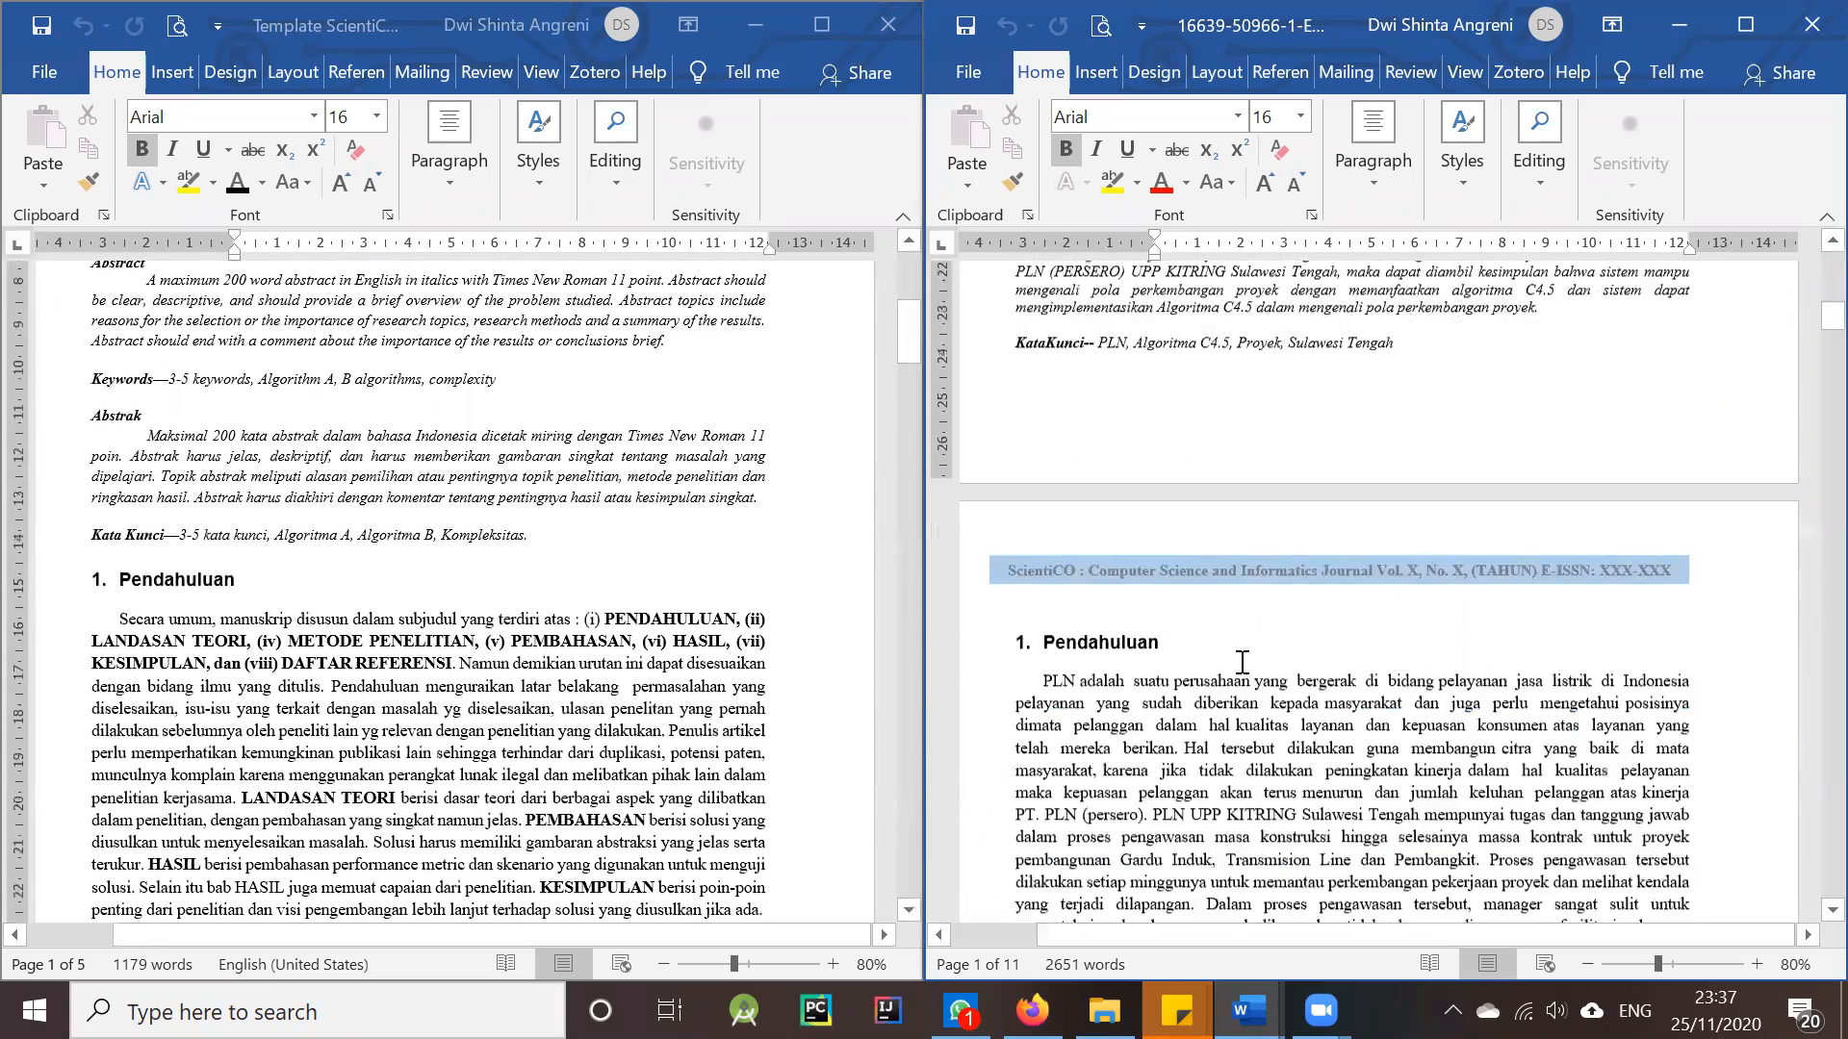
{"action": "left_click", "coordinate": [209, 589]}
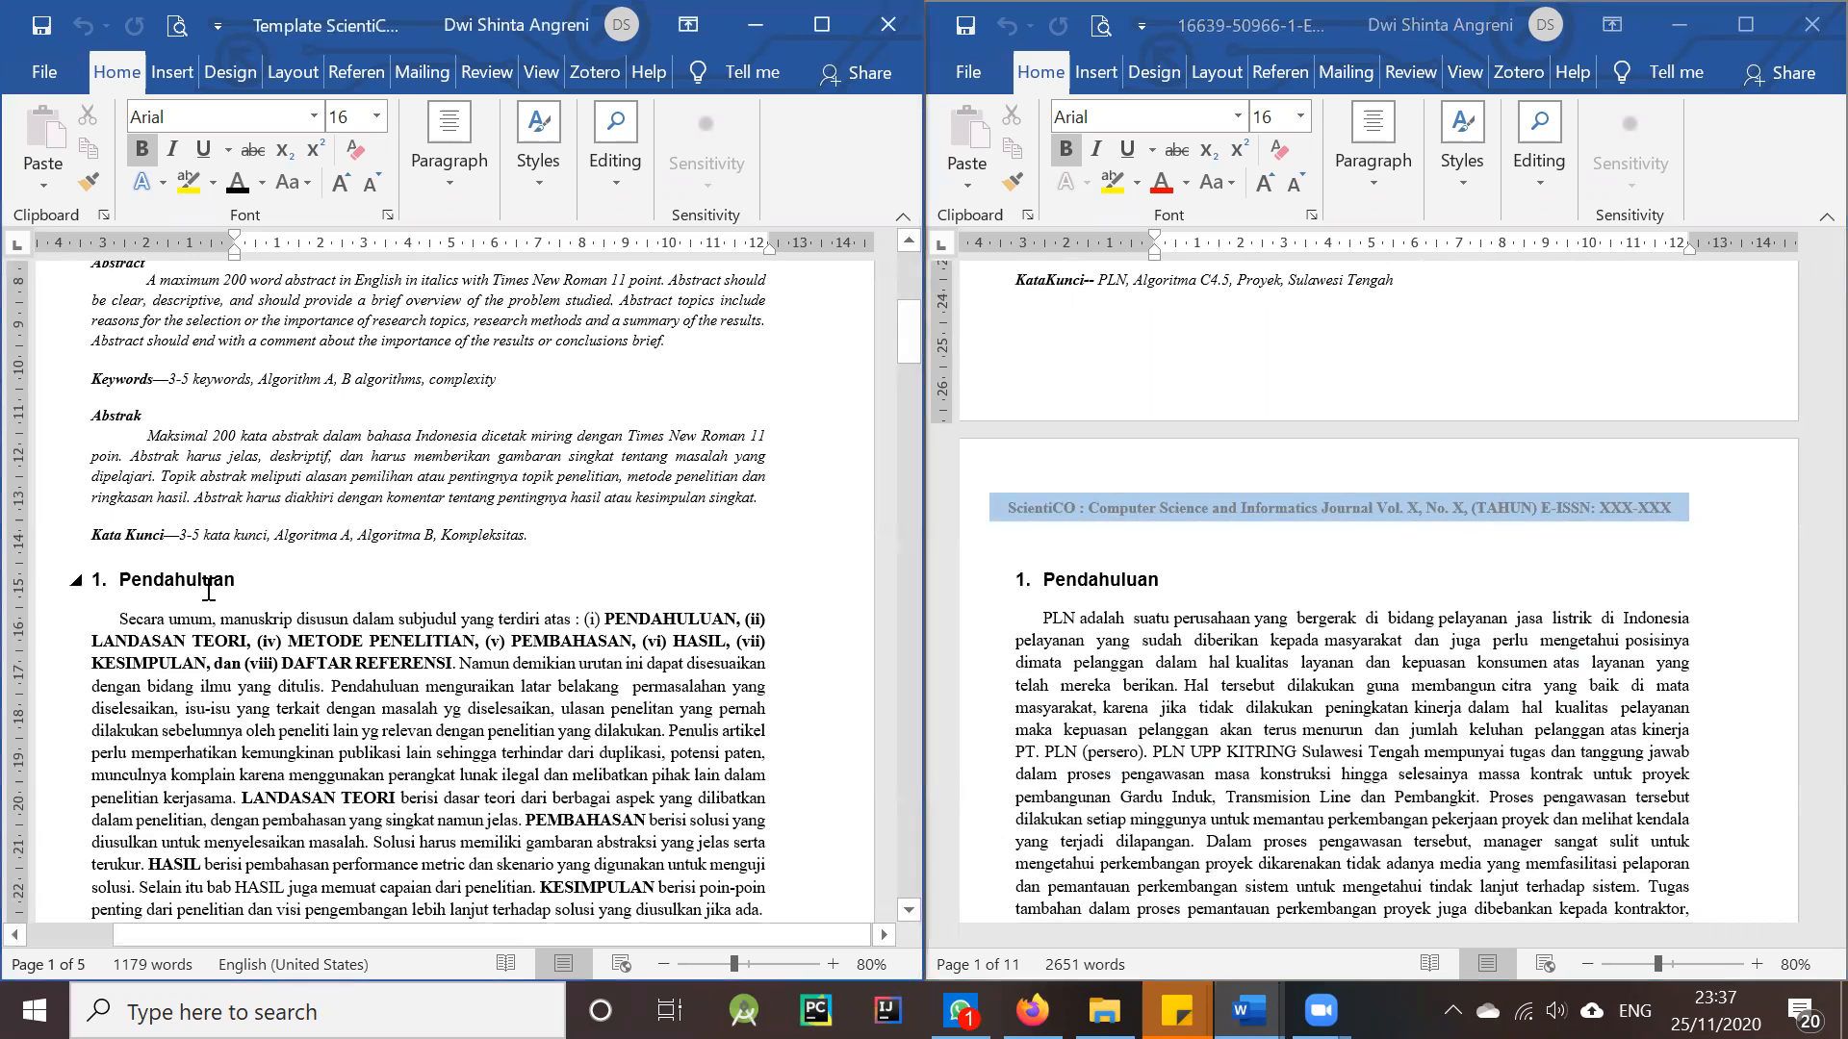
{"action": "left_click_drag", "start_coordinate": [244, 583], "coordinate": [131, 586]}
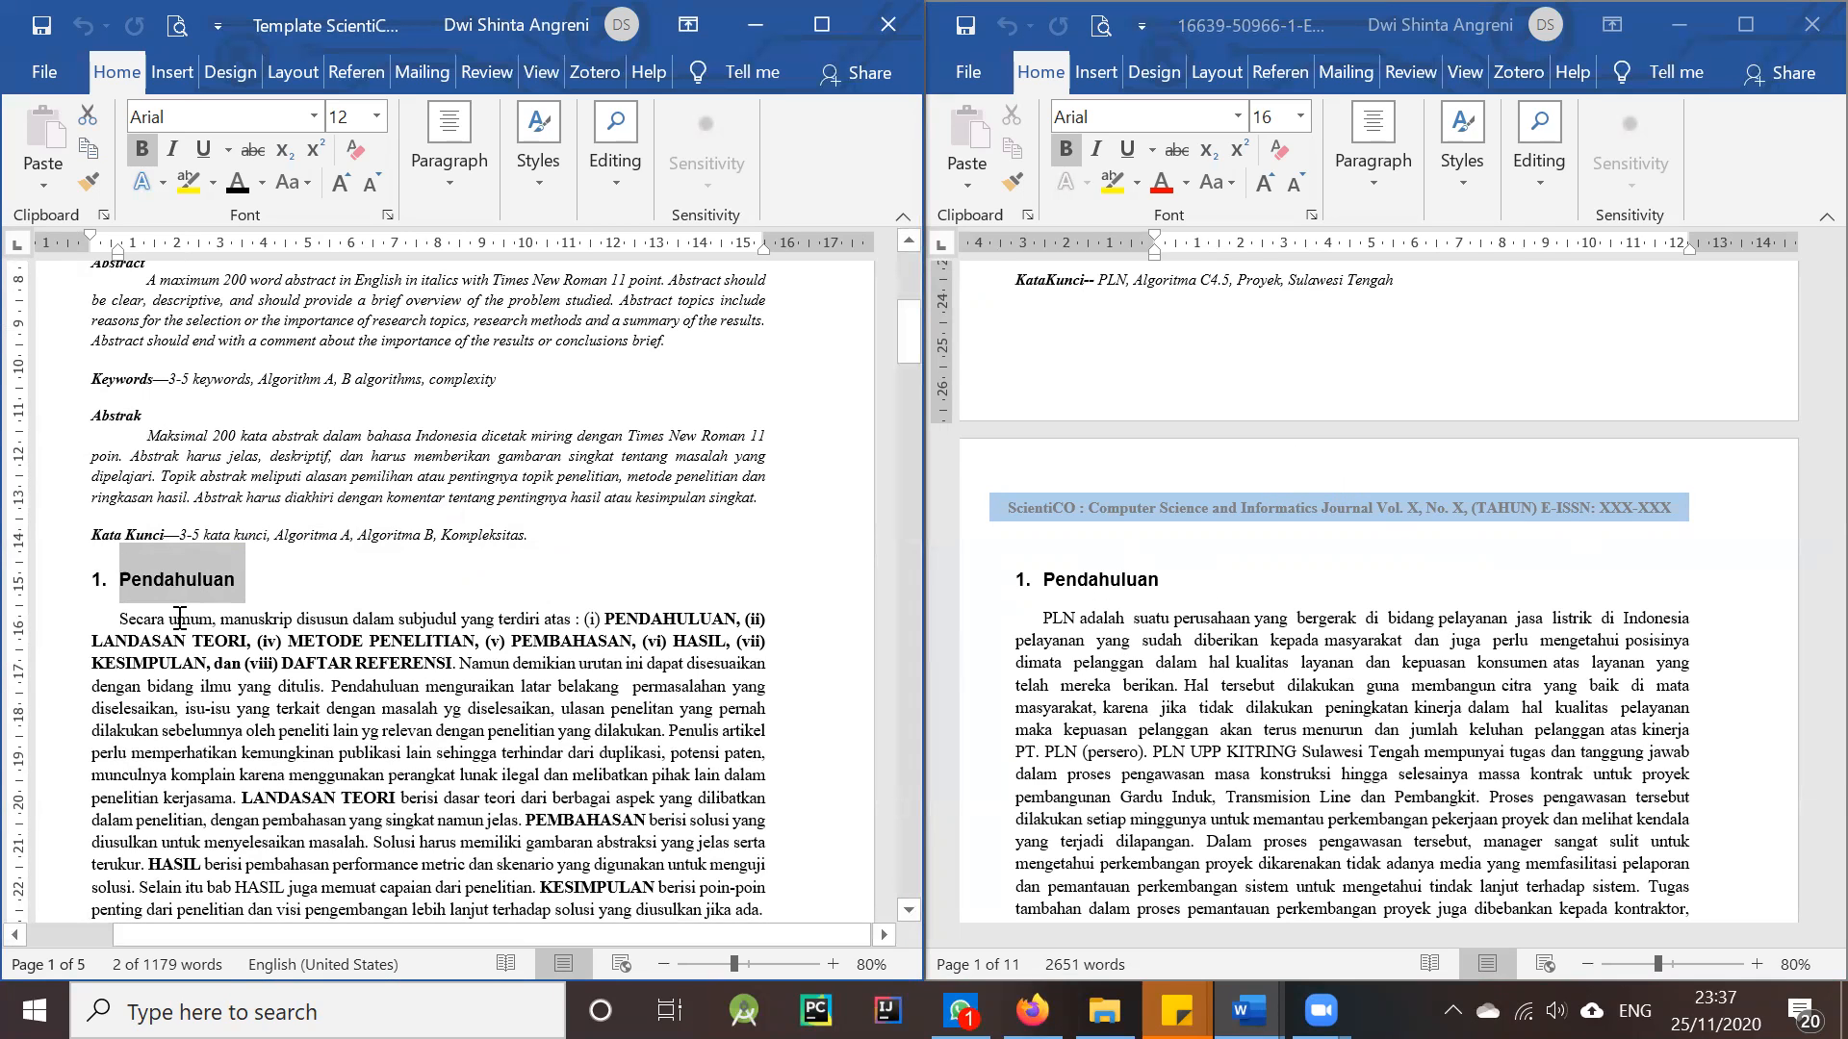
{"action": "left_click_drag", "start_coordinate": [270, 588], "coordinate": [113, 587]}
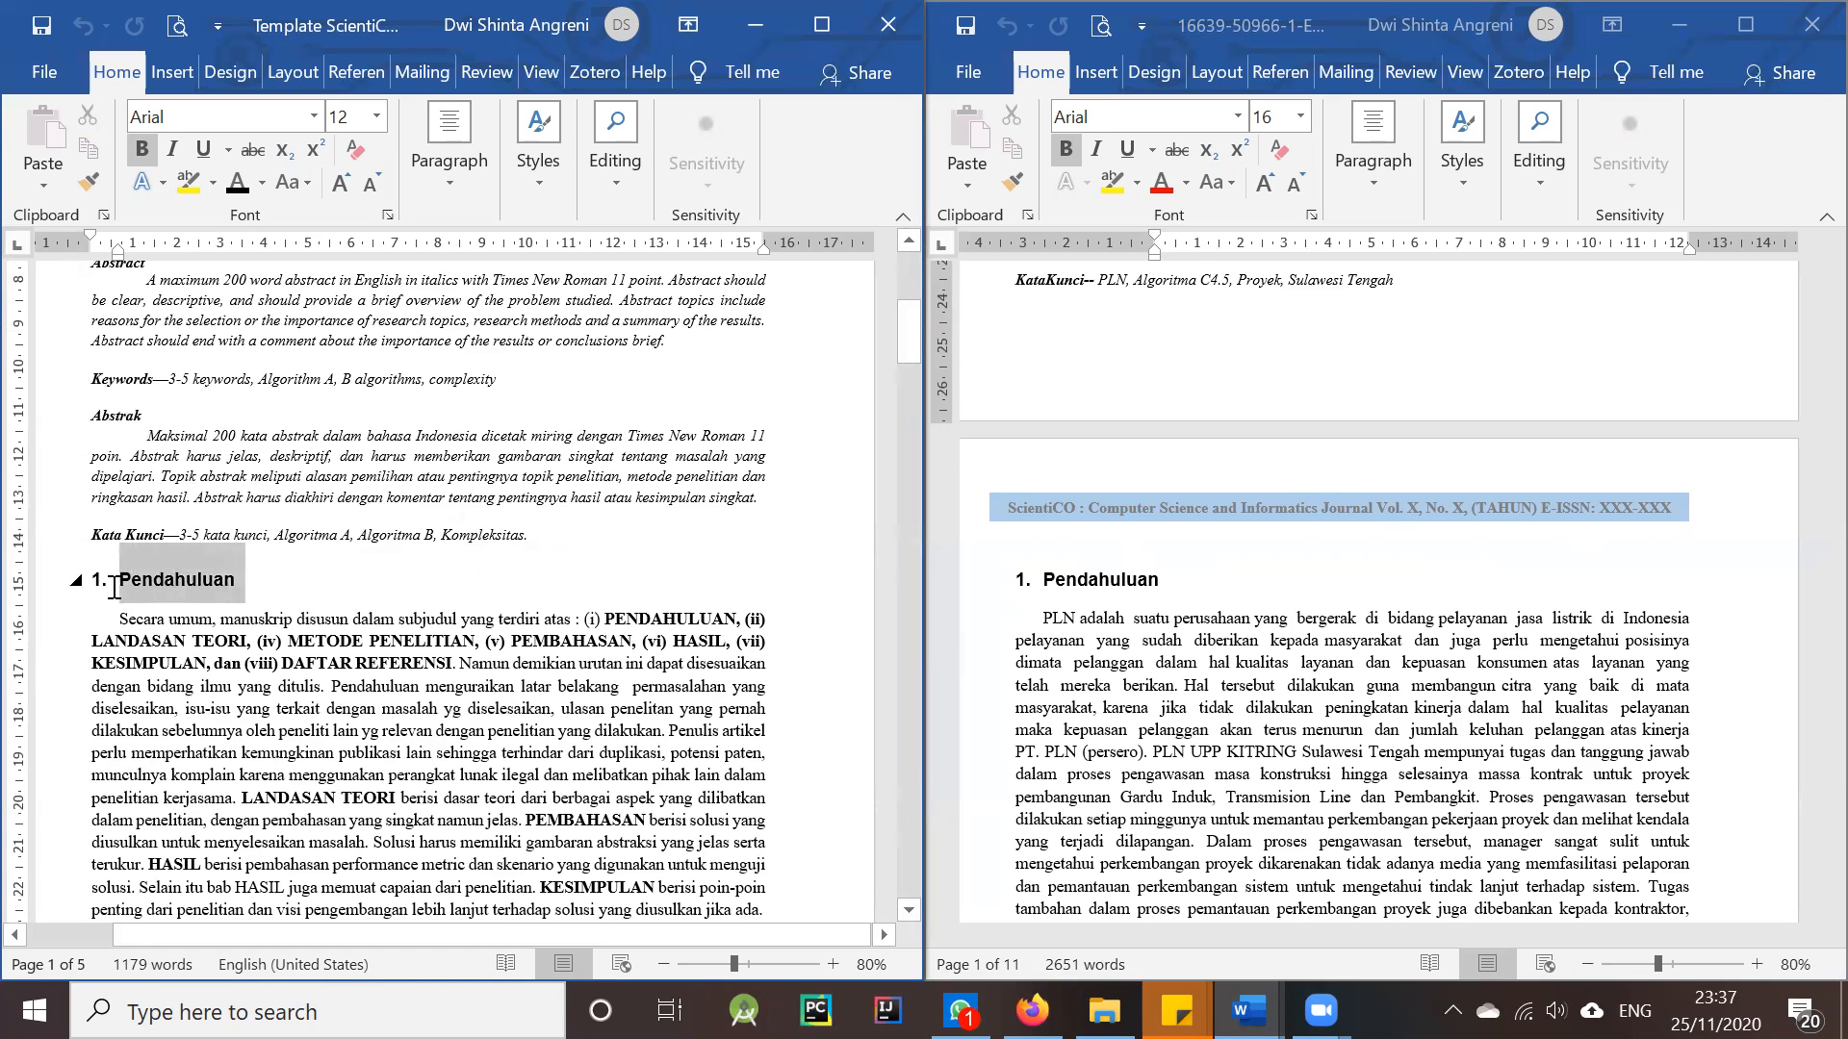
{"action": "left_click", "coordinate": [88, 181]}
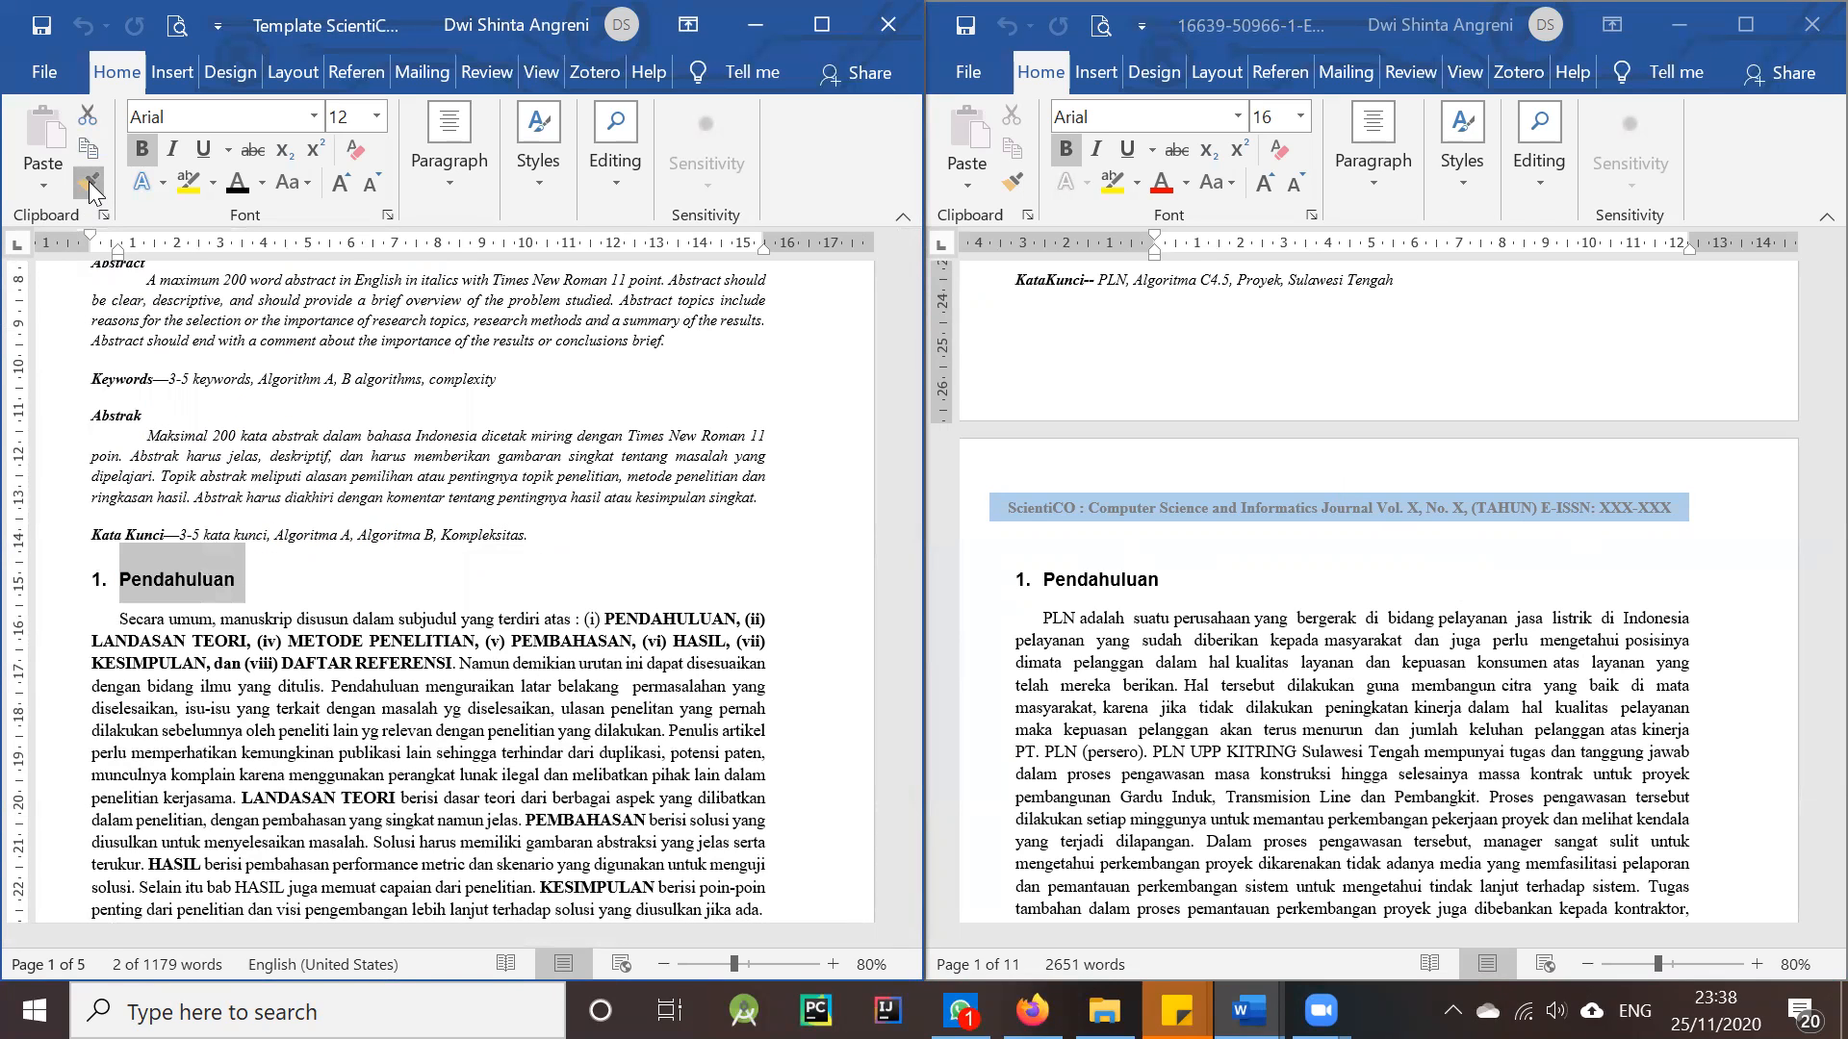
{"action": "left_click", "coordinate": [1176, 577]}
{"action": "left_click_drag", "start_coordinate": [1107, 577], "coordinate": [1179, 585]}
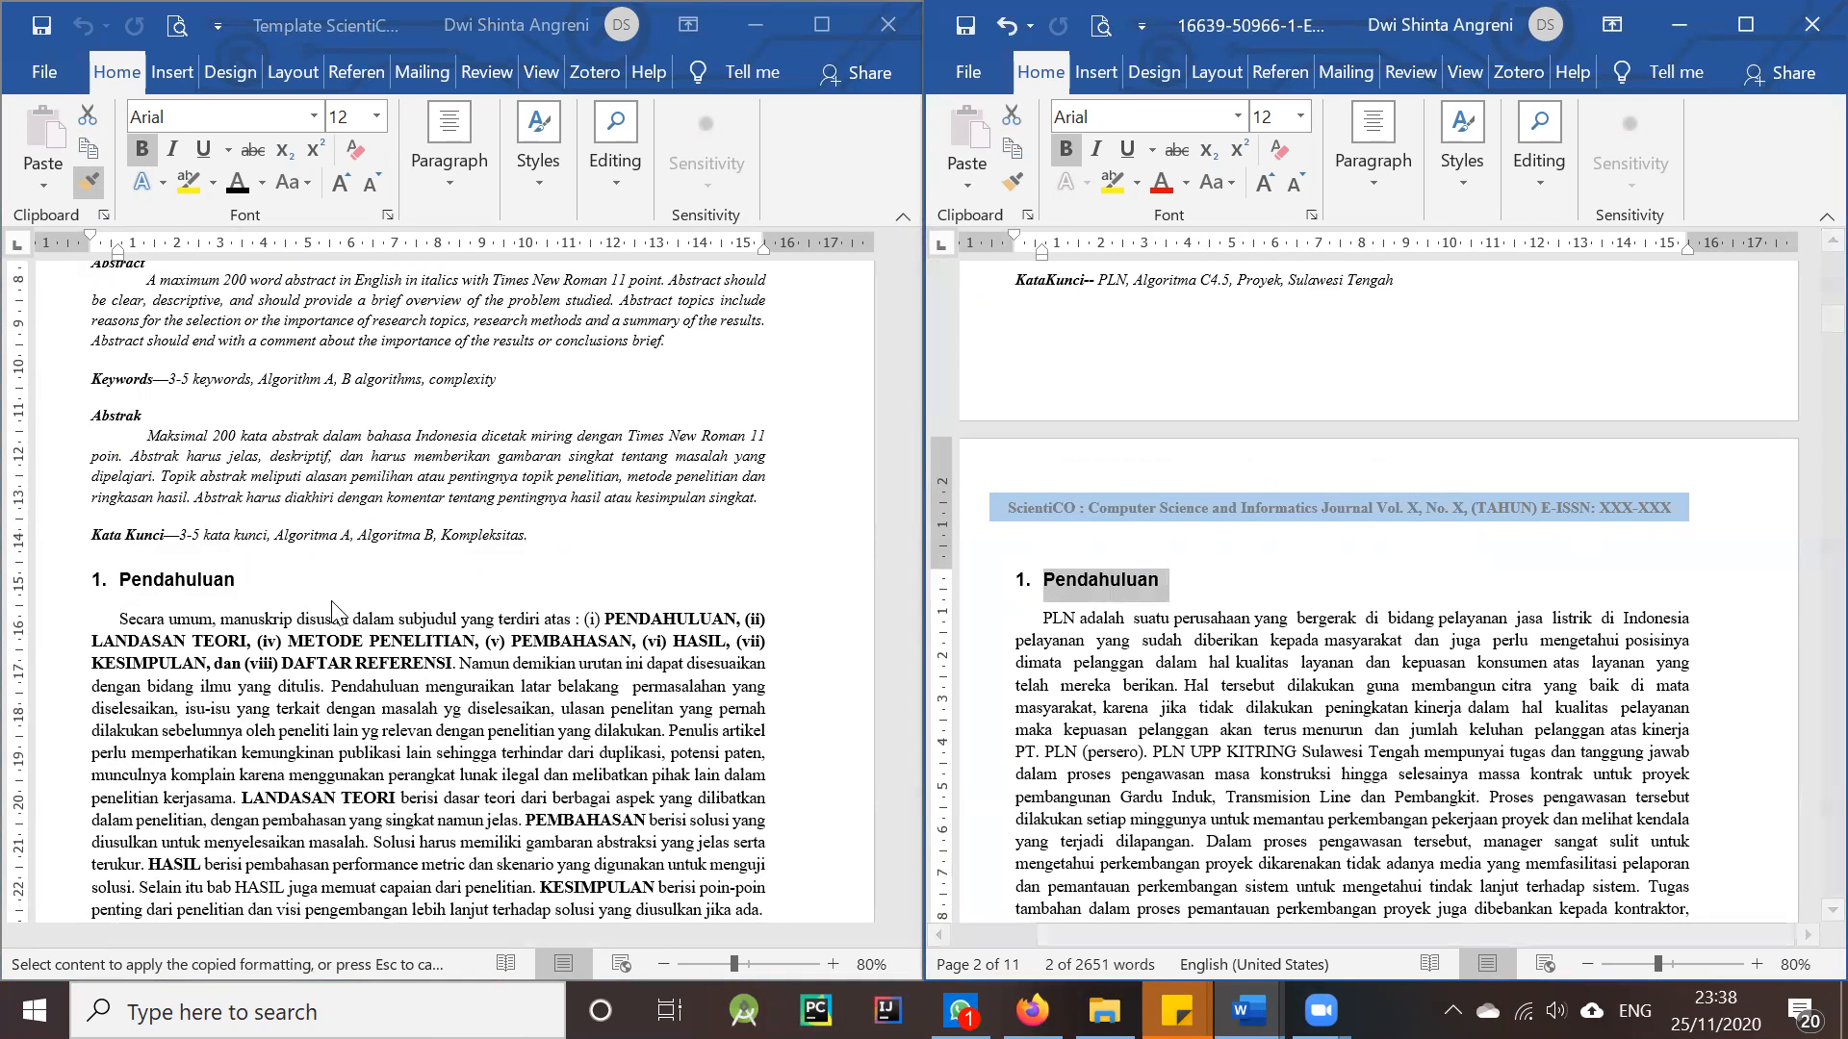
- Pick up the template's "Pendahuluan" formatting for repeated use with Format Painter and reapply it to the manuscript's section 1 heading
{"action": "left_click", "coordinate": [269, 598]}
{"action": "left_click", "coordinate": [88, 182]}
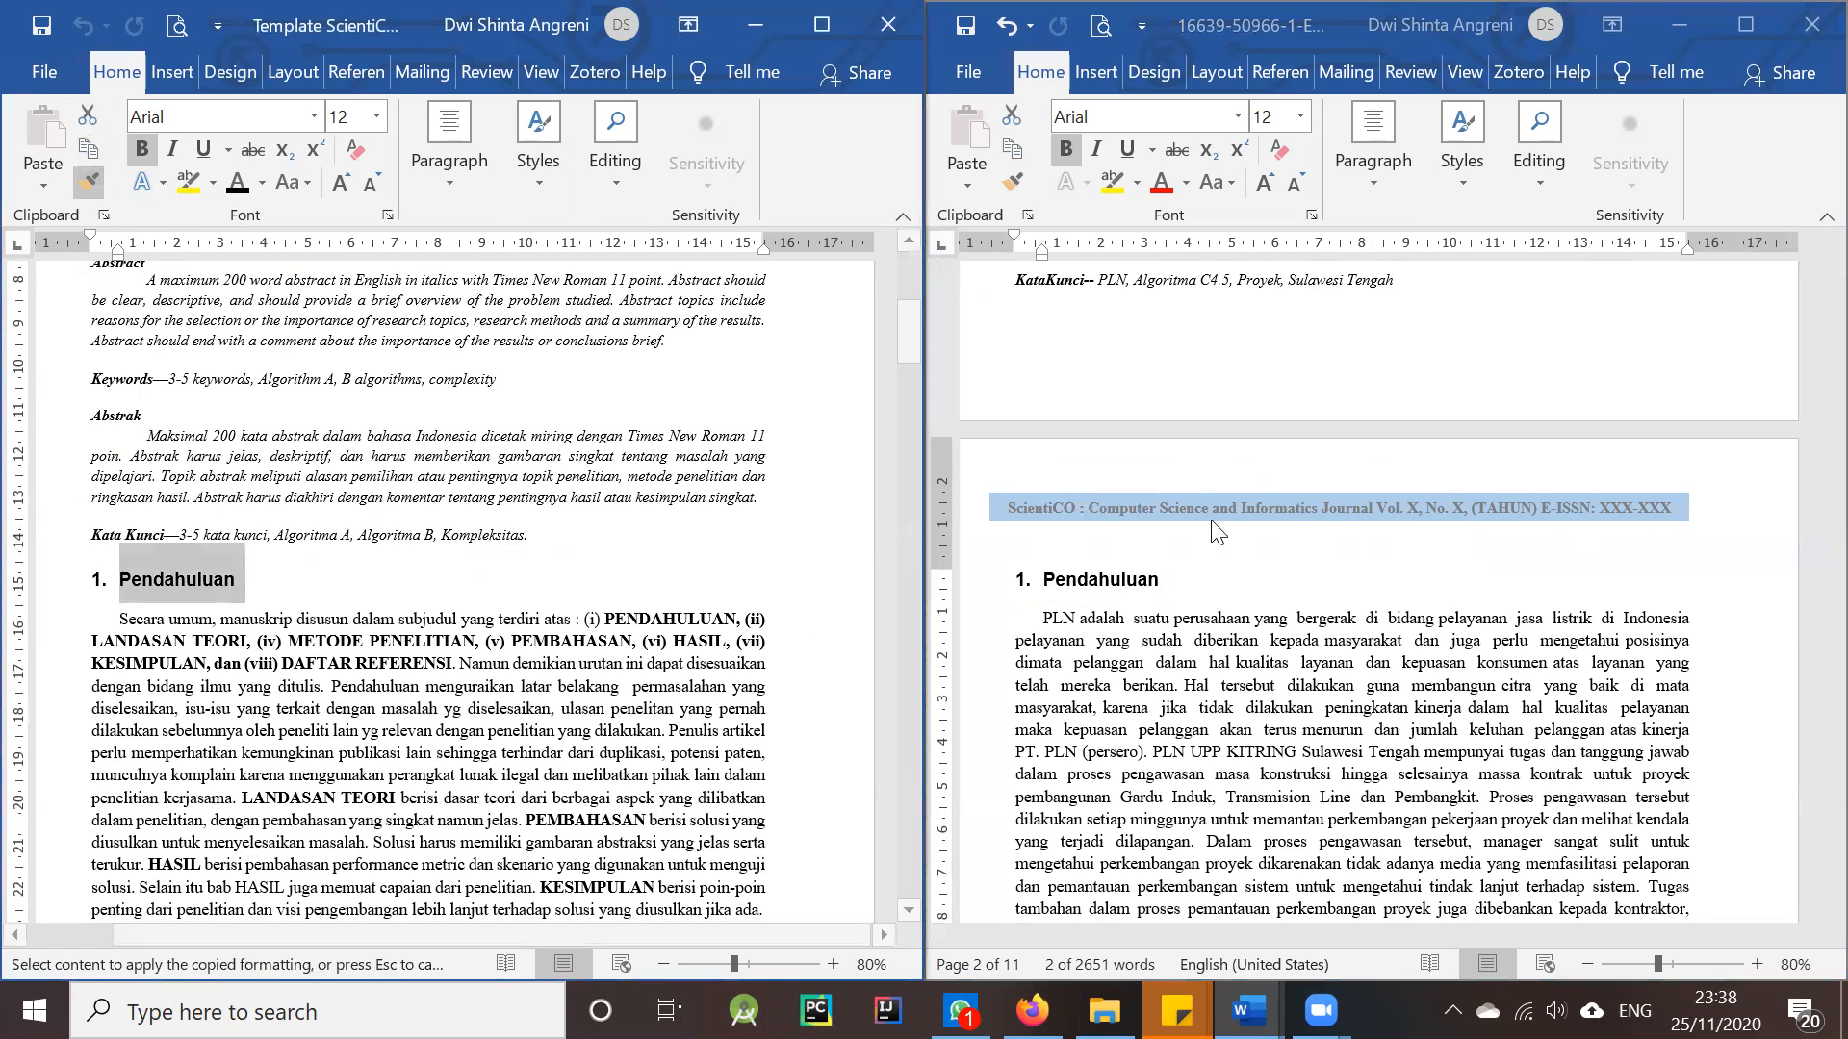
{"action": "left_click", "coordinate": [1166, 587]}
{"action": "left_click", "coordinate": [1185, 581]}
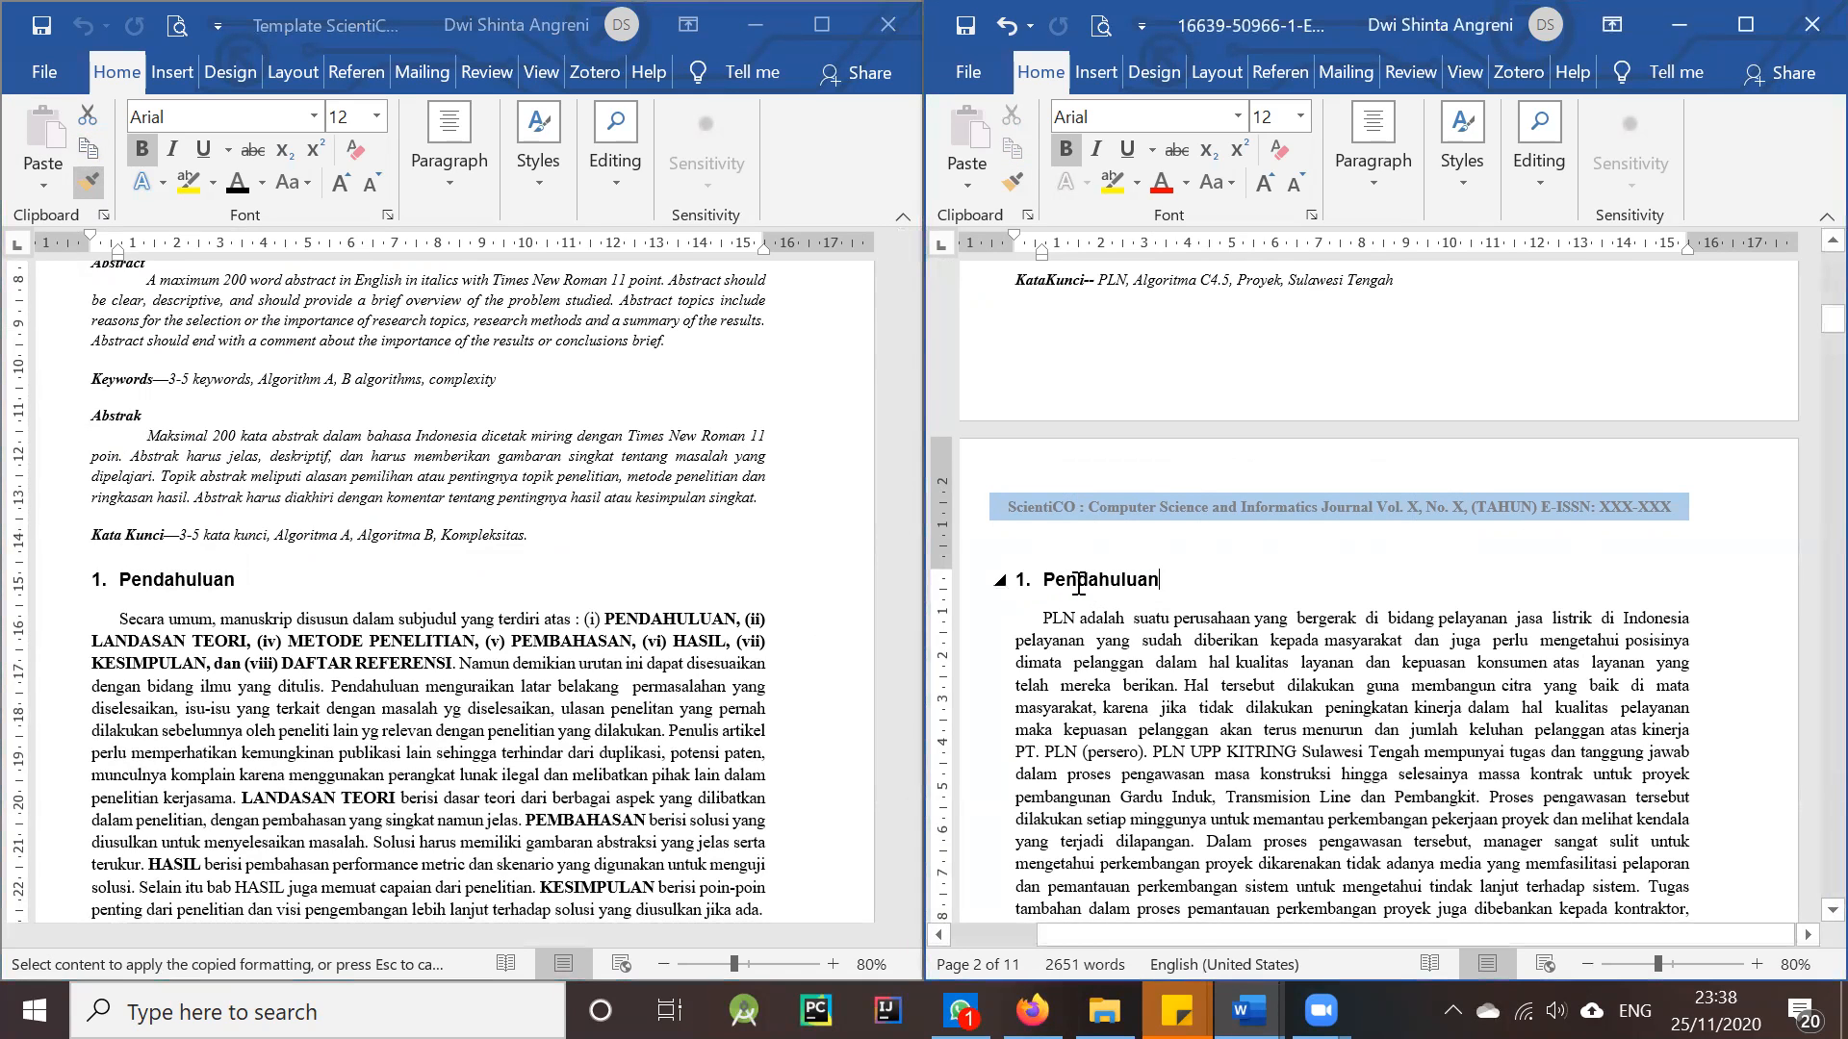
{"action": "left_click", "coordinate": [213, 583]}
{"action": "left_click", "coordinate": [89, 181]}
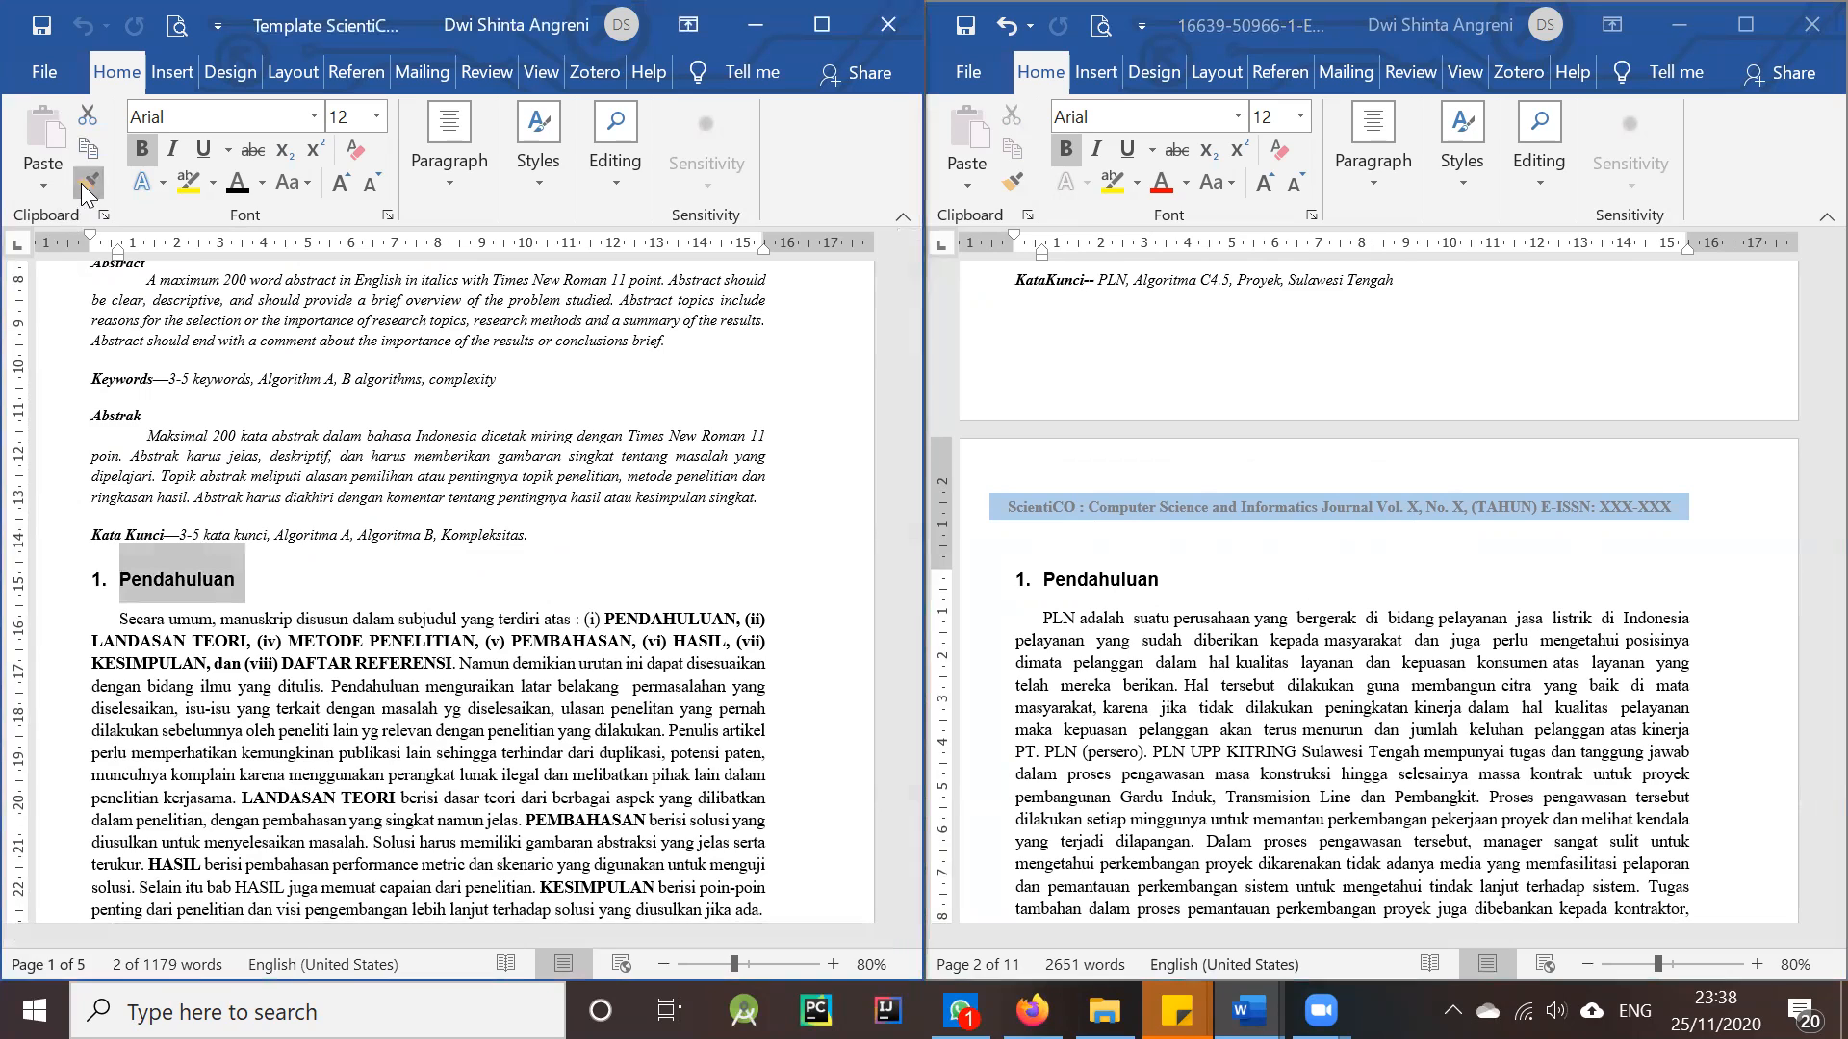
{"action": "left_click", "coordinate": [1218, 557]}
{"action": "left_click_drag", "start_coordinate": [1177, 582], "coordinate": [1019, 594]}
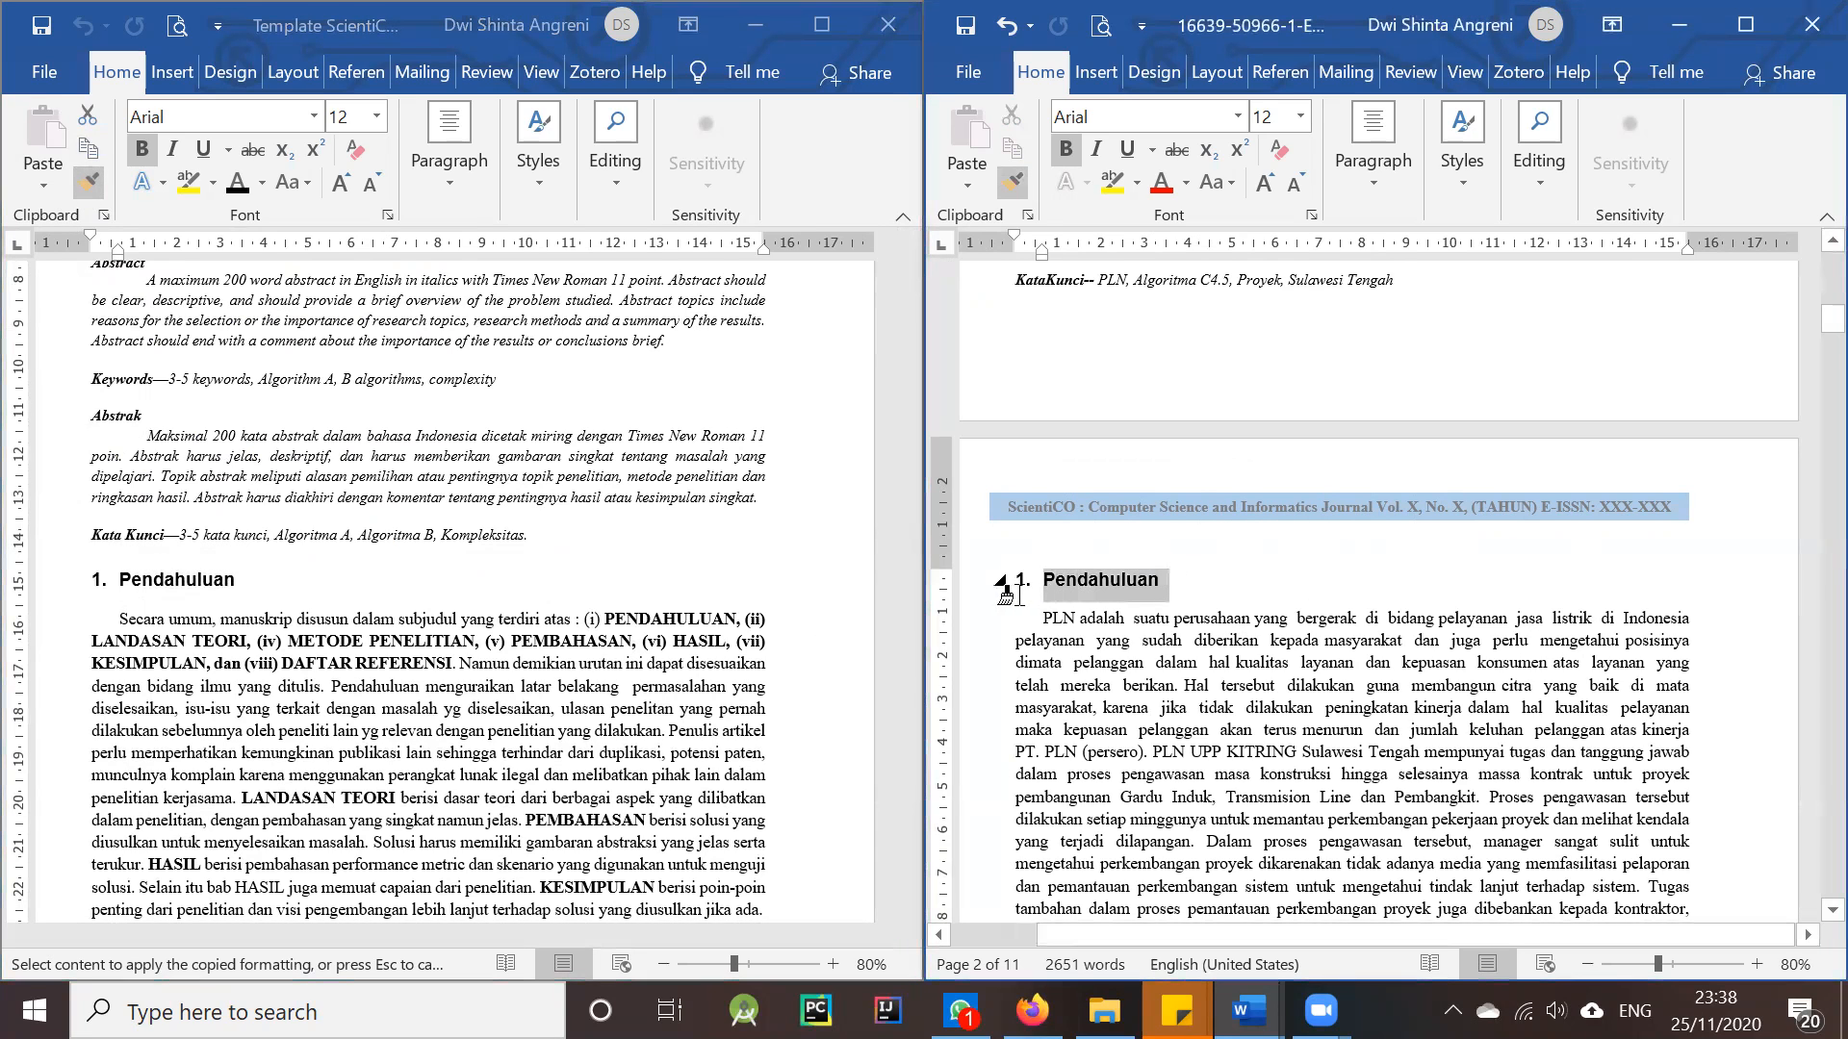
{"action": "left_click", "coordinate": [1195, 583]}
{"action": "left_click_drag", "start_coordinate": [1167, 583], "coordinate": [1015, 585]}
- Apply the copied heading formatting to the manuscript's "Tinjauan Pustaka" and "Metode Penelitian" headings
{"action": "scroll", "coordinate": [1241, 701], "scroll_direction": "down", "scroll_amount": 10}
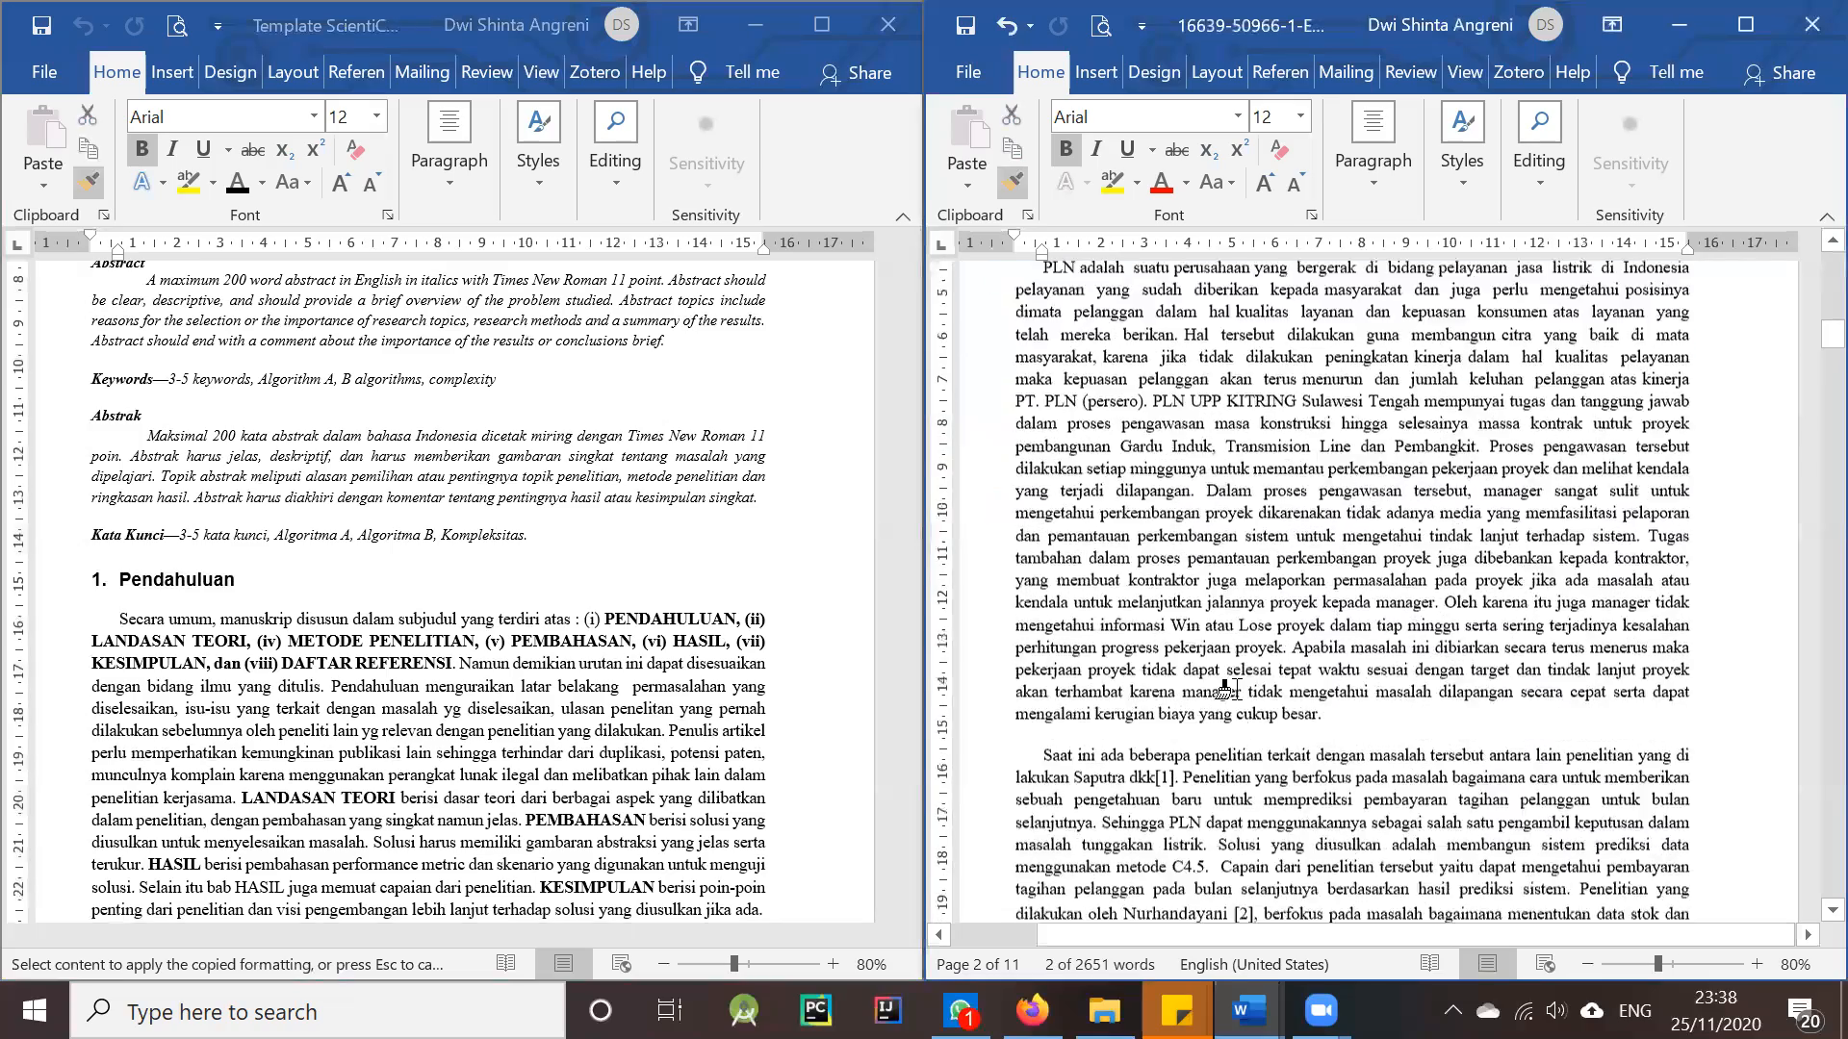
{"action": "scroll", "coordinate": [1241, 700], "scroll_direction": "down", "scroll_amount": 4}
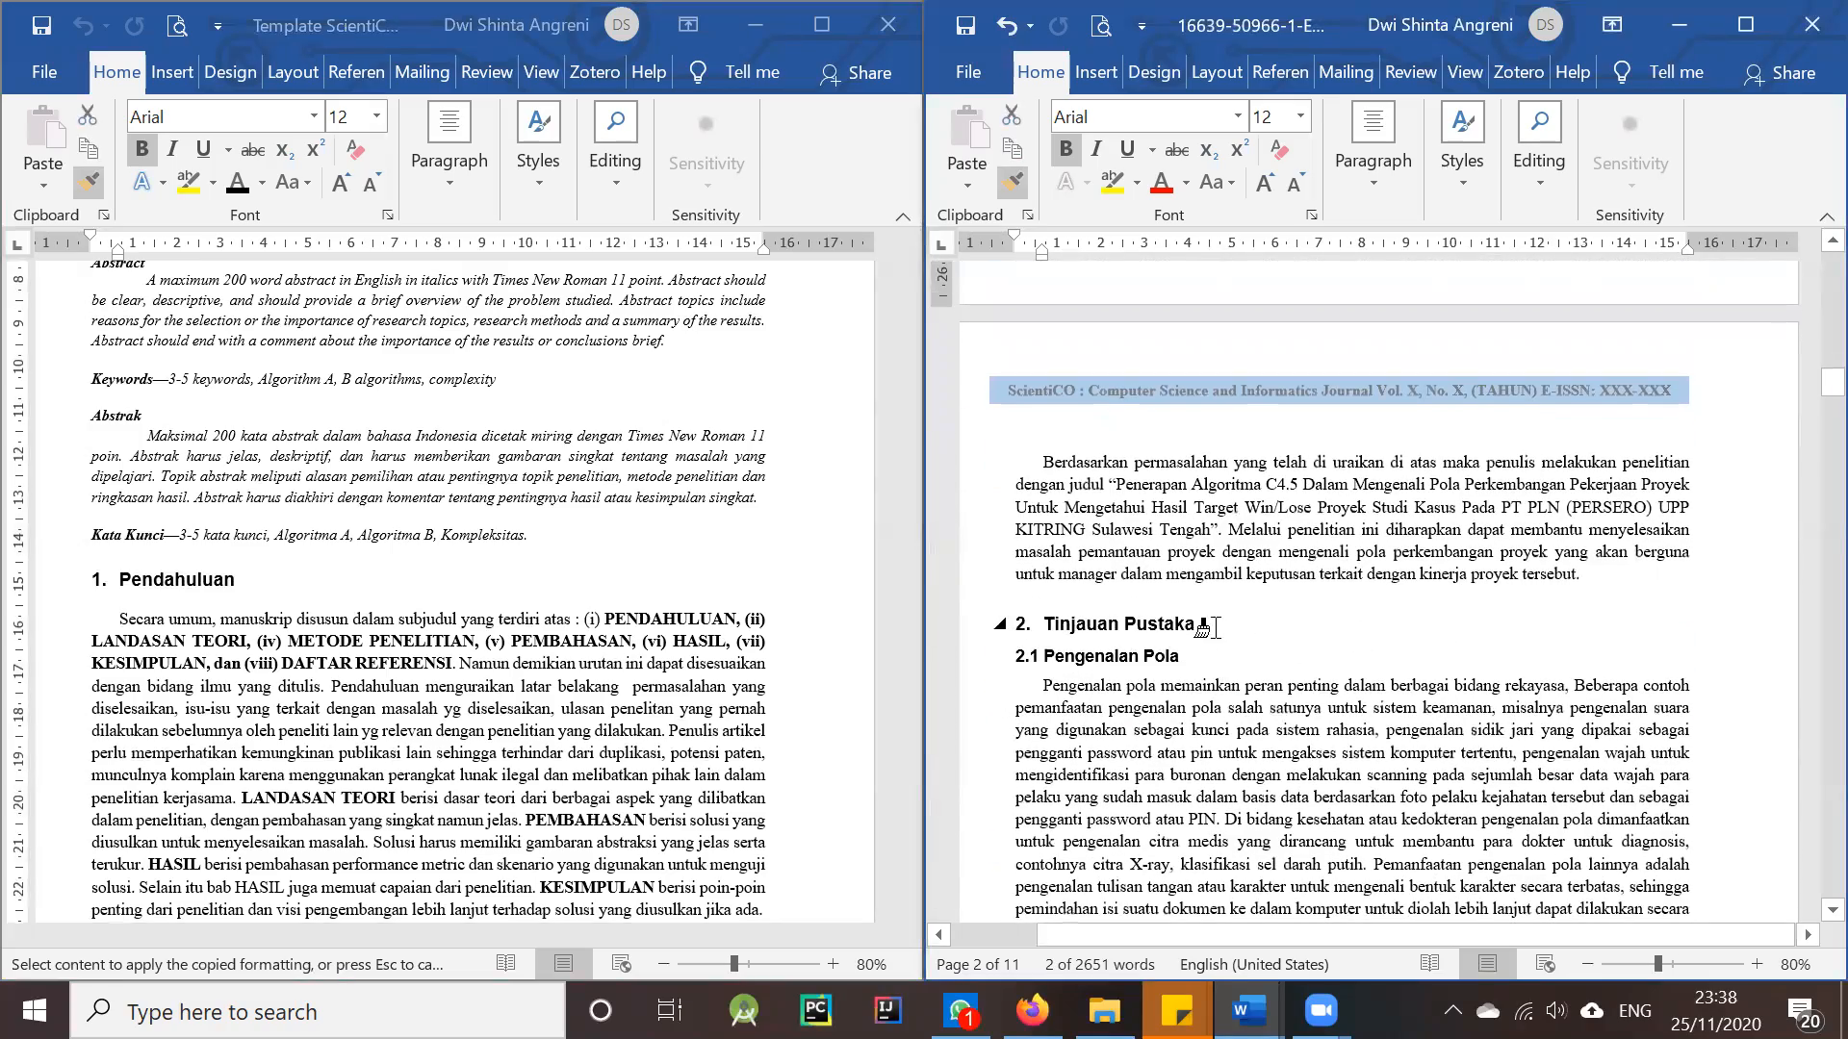
{"action": "left_click_drag", "start_coordinate": [1204, 624], "coordinate": [1045, 623]}
{"action": "scroll", "coordinate": [1279, 716], "scroll_direction": "down", "scroll_amount": 6}
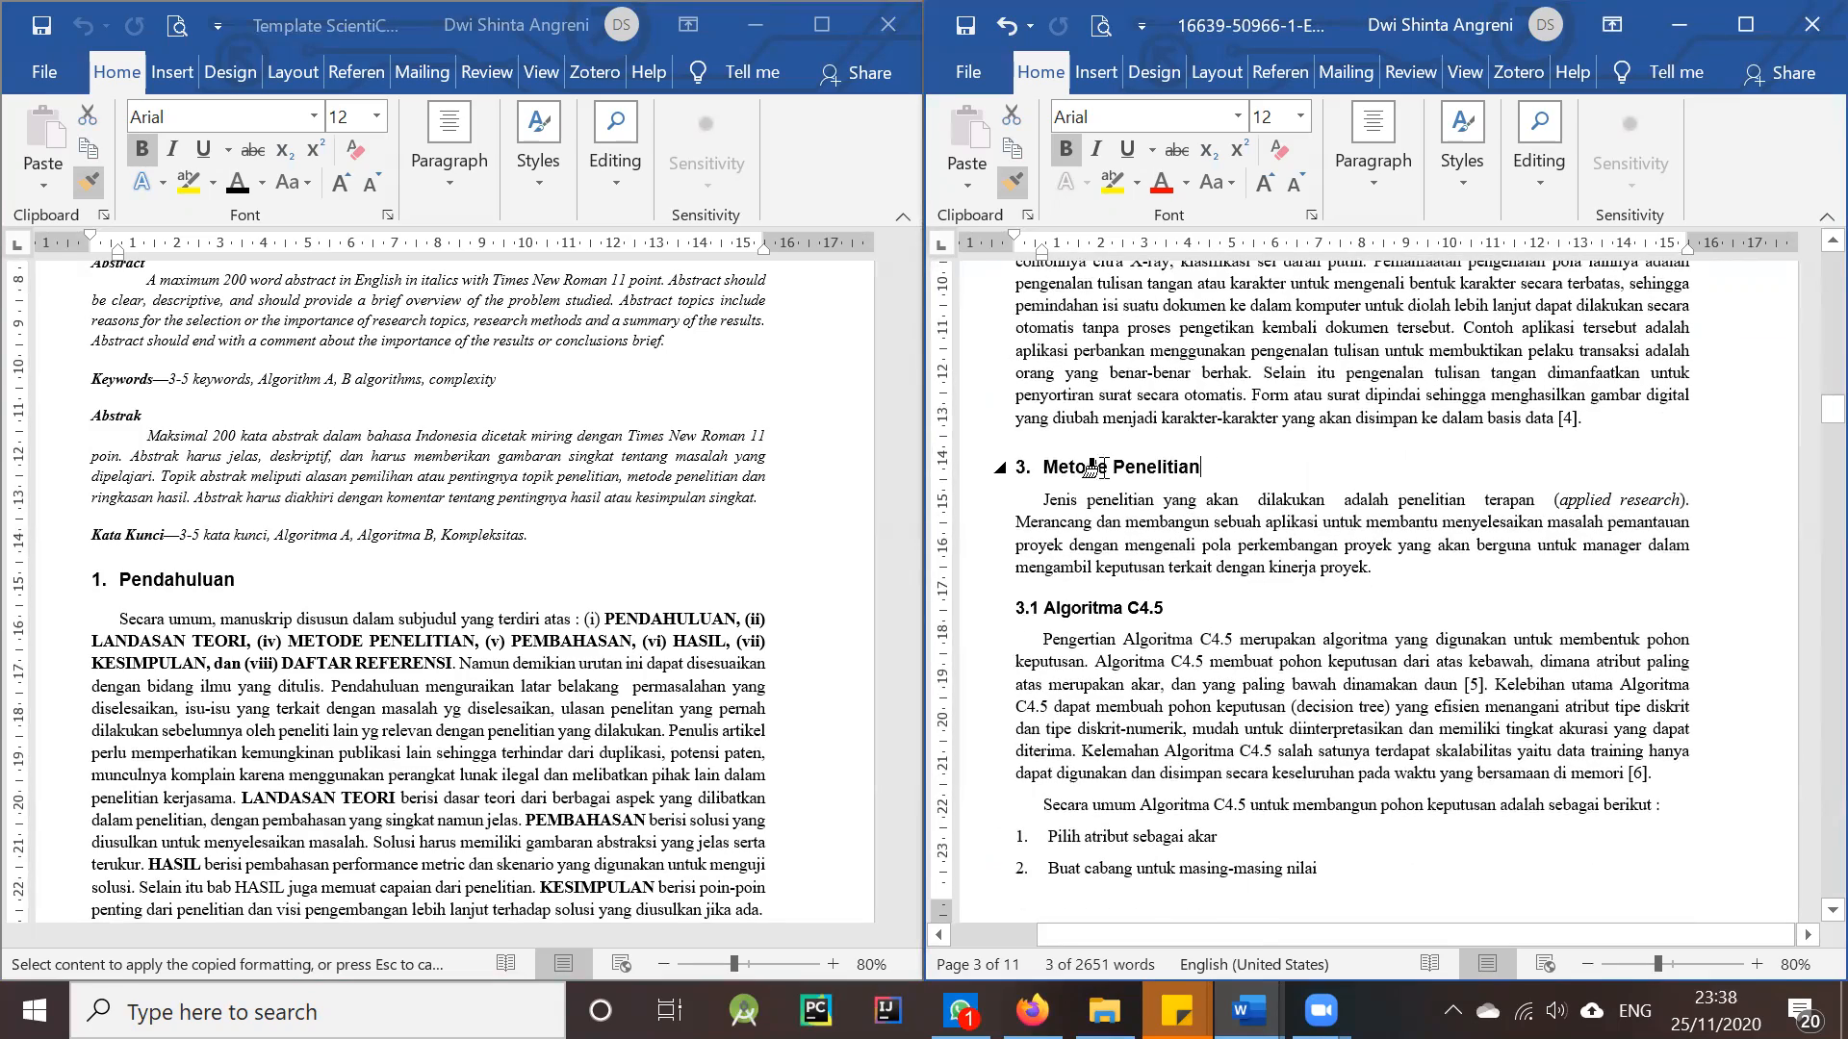
{"action": "left_click_drag", "start_coordinate": [1095, 468], "coordinate": [1203, 469]}
- Apply the copied heading formatting to the manuscript's "Hipotesa Penelitian" and "Desain Sistem" headings
{"action": "scroll", "coordinate": [1237, 703], "scroll_direction": "down", "scroll_amount": 5}
{"action": "scroll", "coordinate": [1242, 709], "scroll_direction": "down", "scroll_amount": 8}
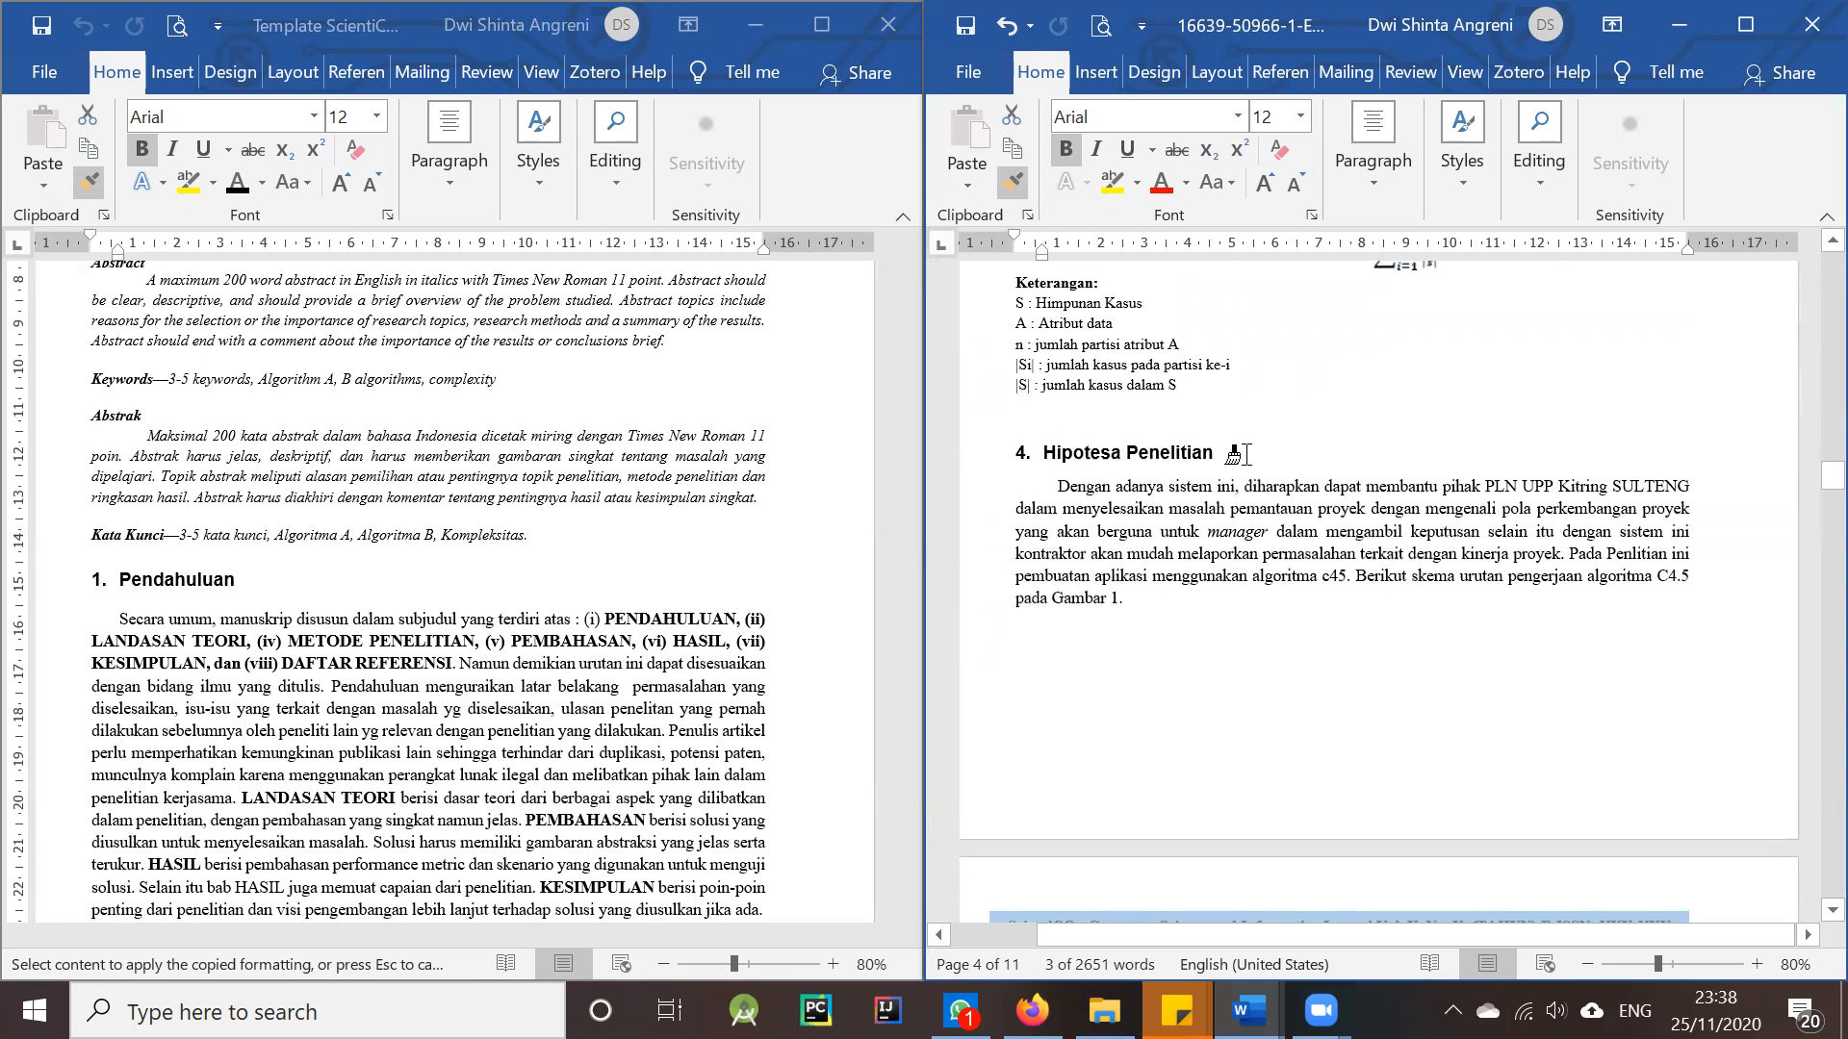
{"action": "left_click_drag", "start_coordinate": [1121, 440], "coordinate": [1031, 445]}
{"action": "scroll", "coordinate": [1311, 705], "scroll_direction": "down", "scroll_amount": 10}
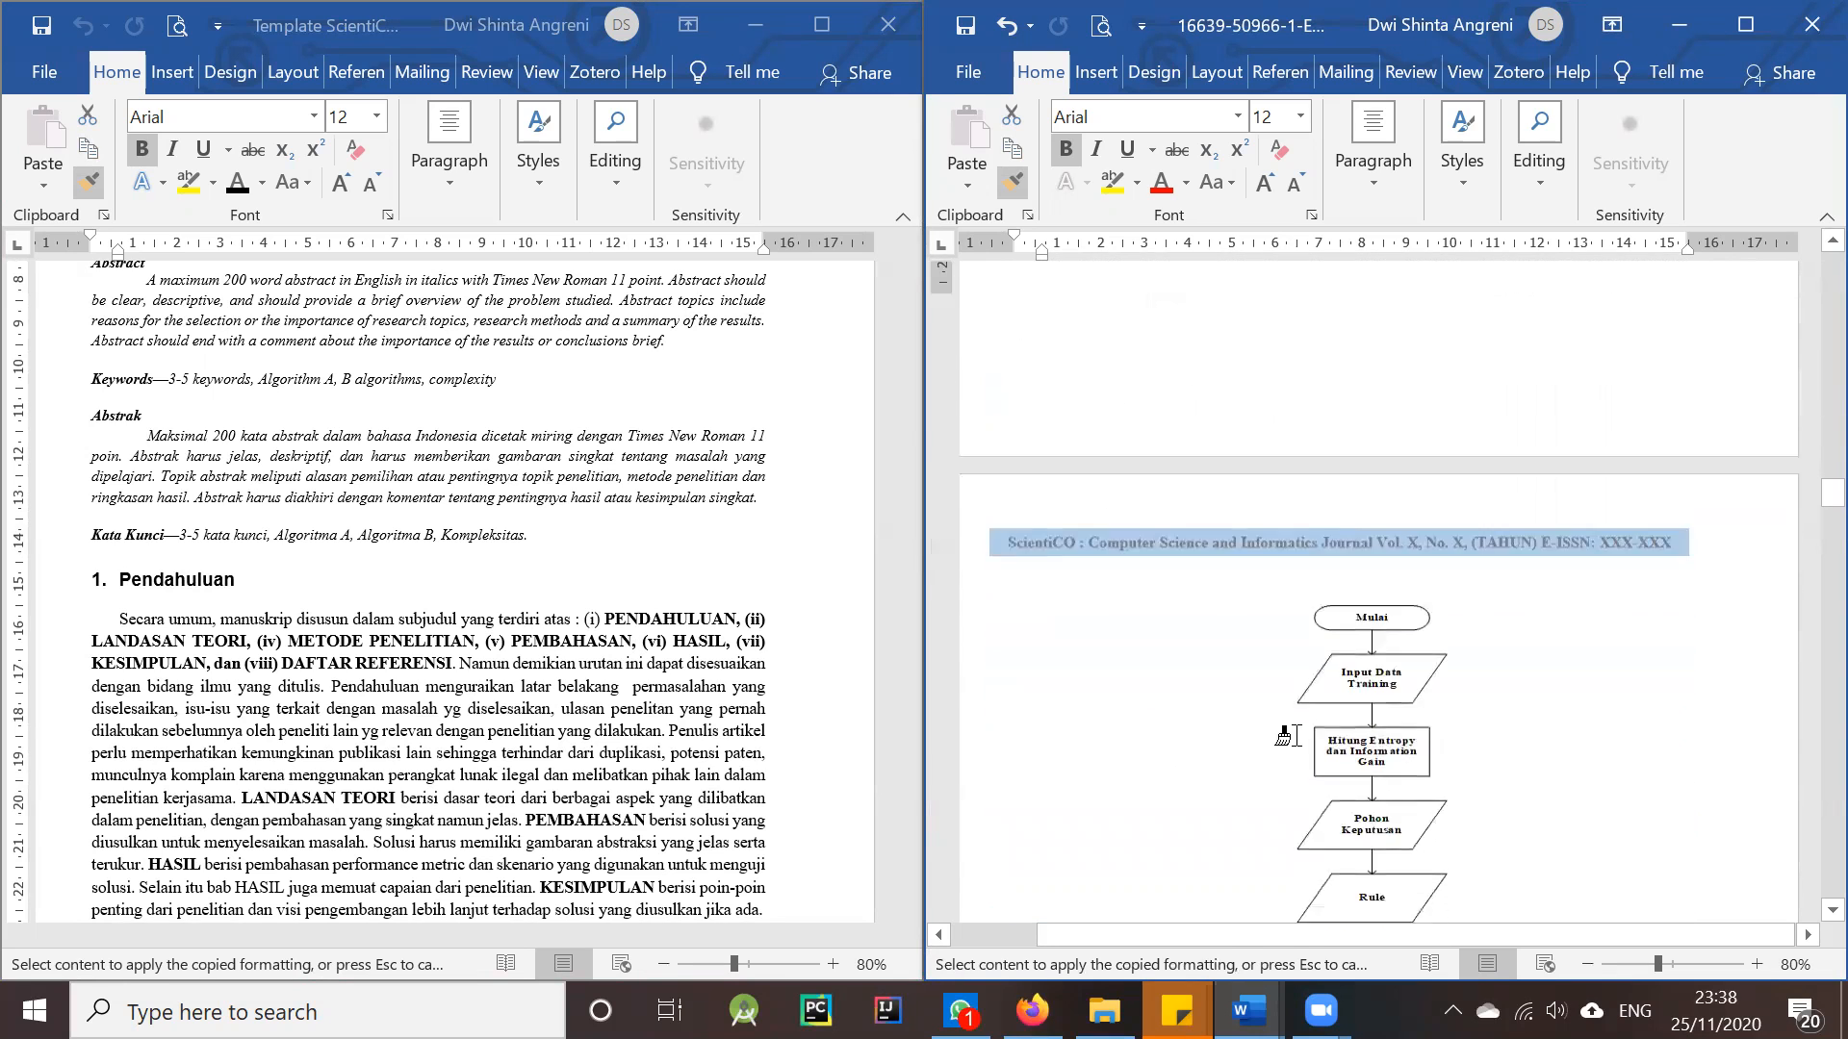
{"action": "scroll", "coordinate": [1286, 739], "scroll_direction": "down", "scroll_amount": 3}
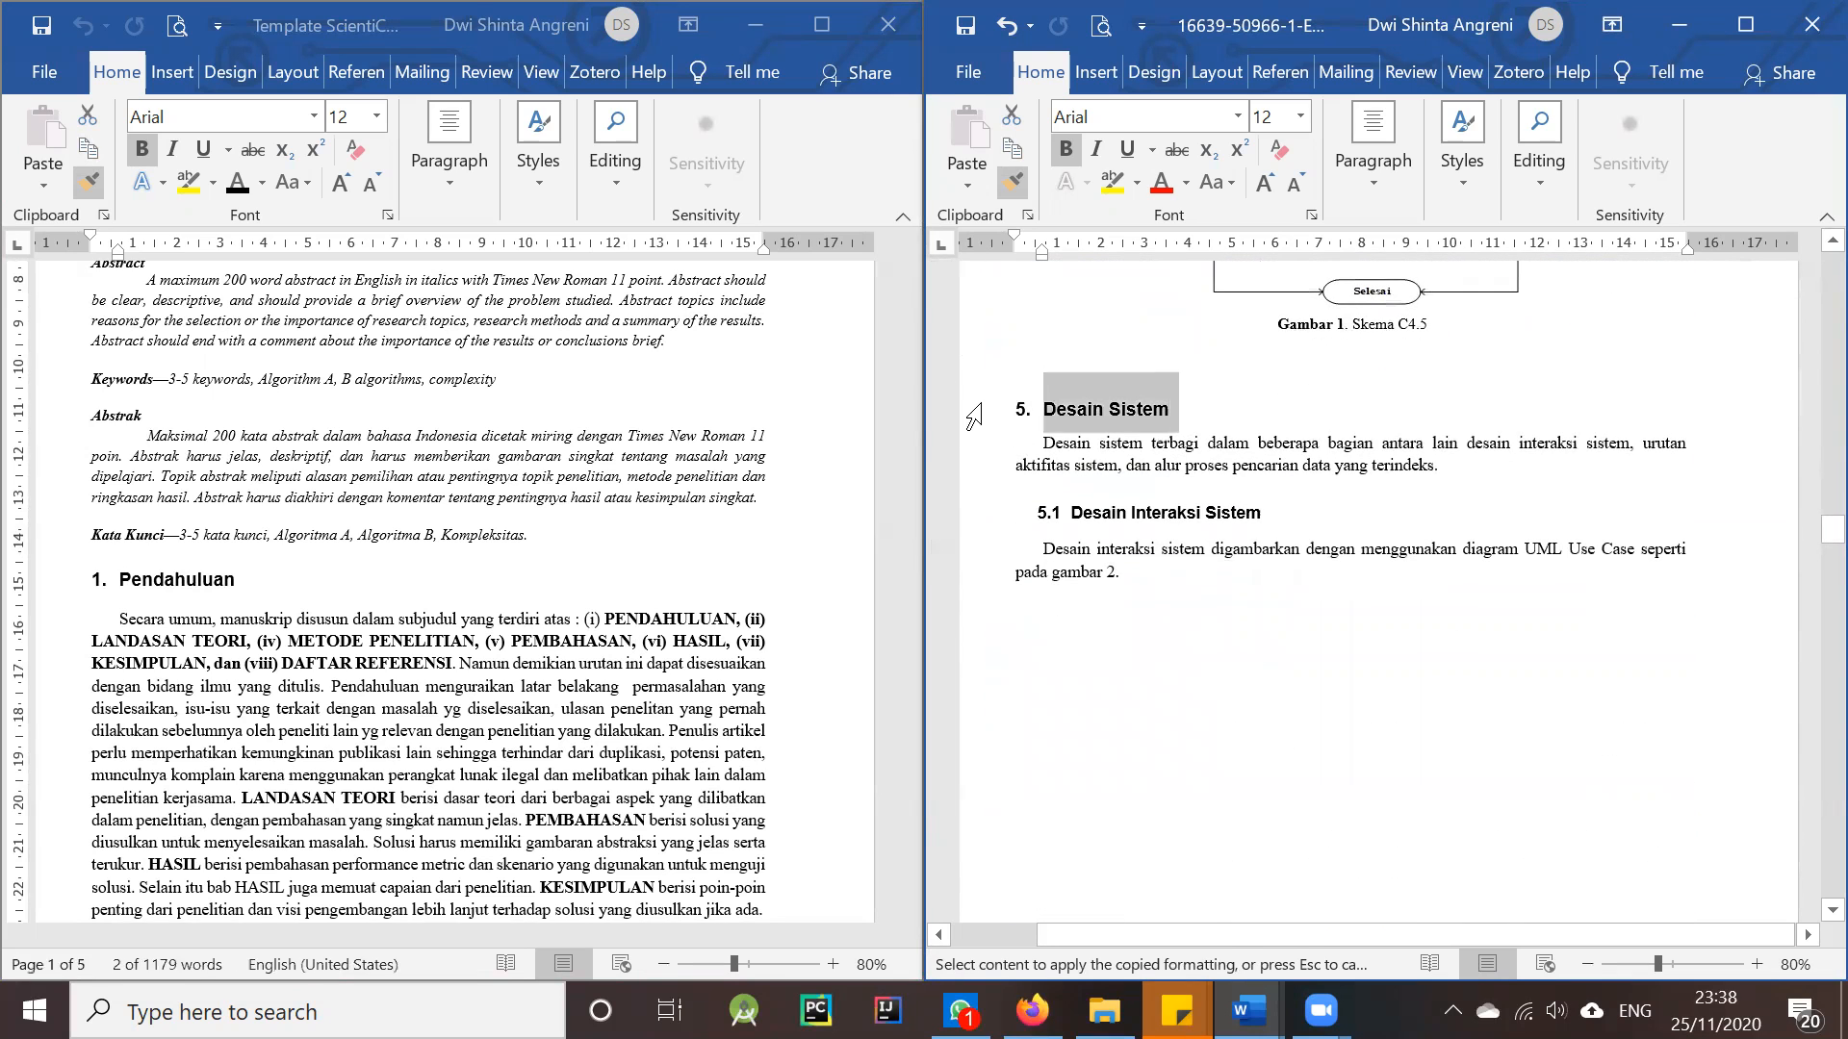
- Apply the copied heading formatting to the manuscript's "Hasil Dan Pembahasan" and "Kesimpulan" headings, and end the template's Format Painter
{"action": "scroll", "coordinate": [1226, 681], "scroll_direction": "down", "scroll_amount": 13}
{"action": "scroll", "coordinate": [1198, 712], "scroll_direction": "down", "scroll_amount": 11}
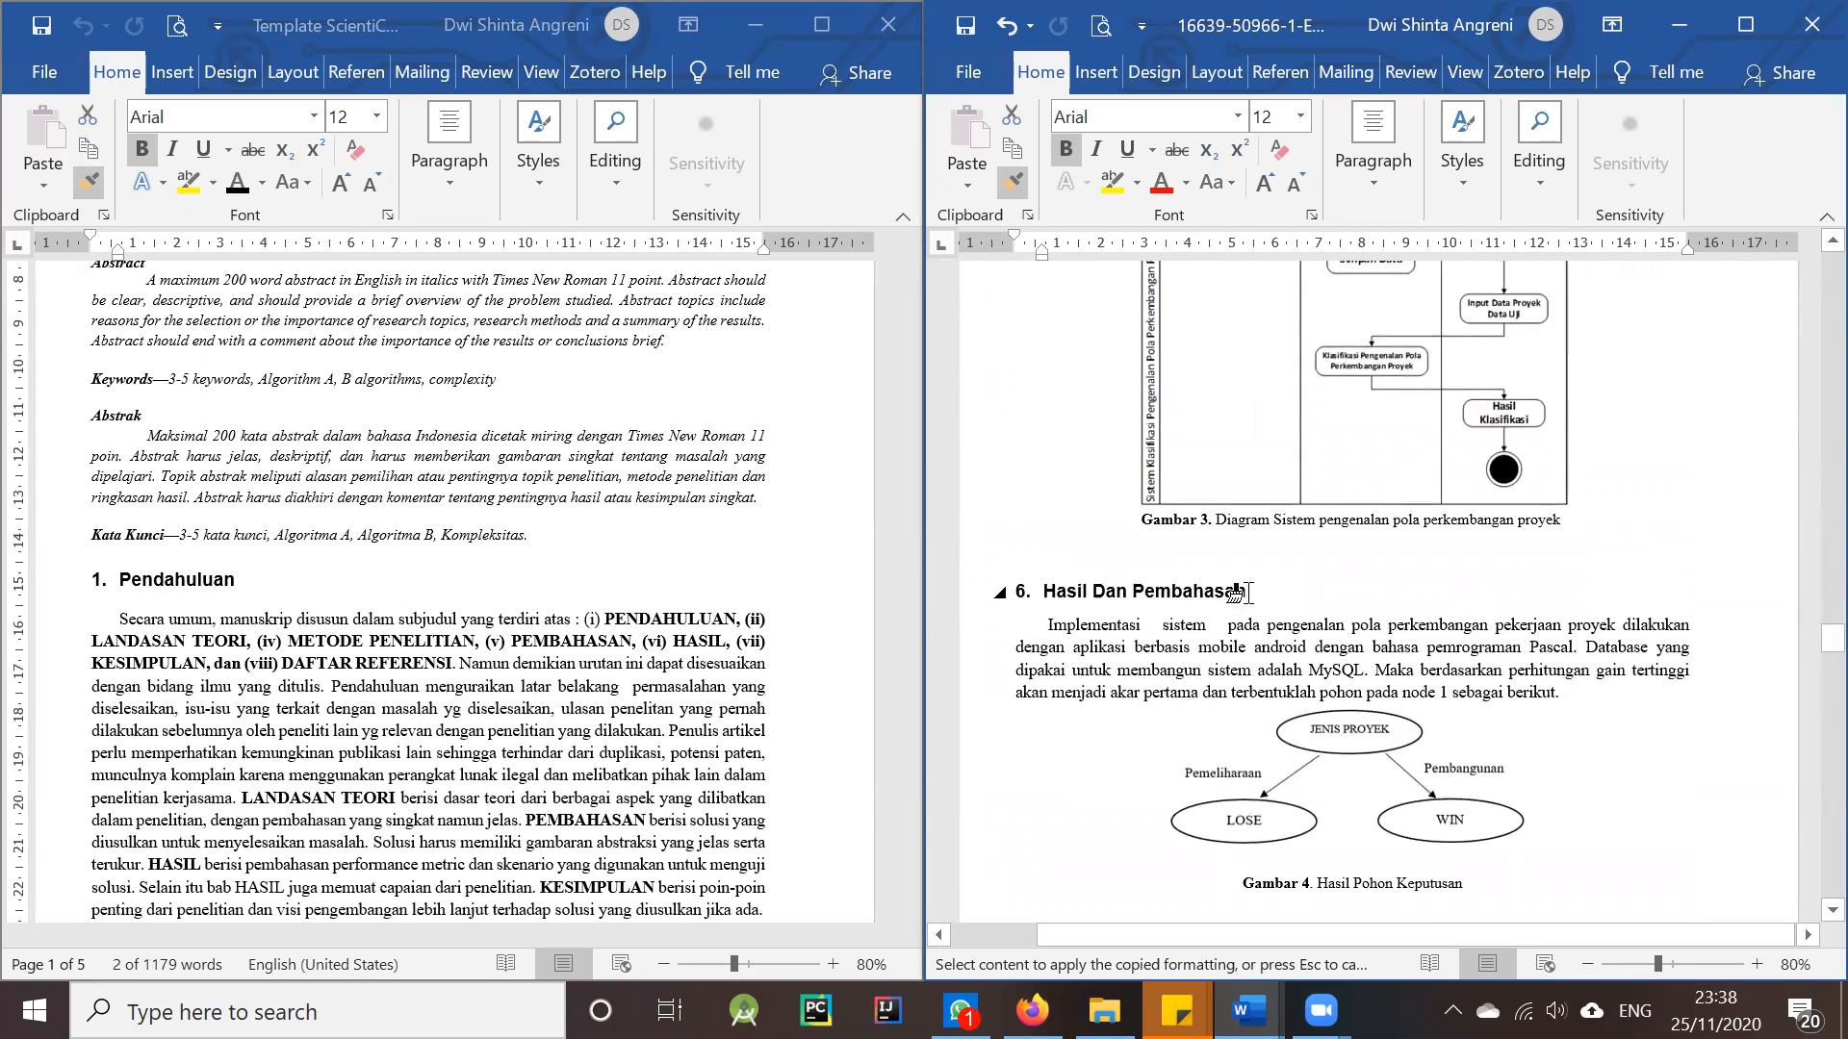
{"action": "left_click_drag", "start_coordinate": [1248, 593], "coordinate": [1002, 572]}
{"action": "scroll", "coordinate": [1193, 745], "scroll_direction": "down", "scroll_amount": 11}
{"action": "scroll", "coordinate": [1261, 781], "scroll_direction": "down", "scroll_amount": 15}
{"action": "scroll", "coordinate": [1265, 783], "scroll_direction": "down", "scroll_amount": 15}
{"action": "left_click_drag", "start_coordinate": [1164, 401], "coordinate": [957, 401]}
{"action": "left_click", "coordinate": [90, 188]}
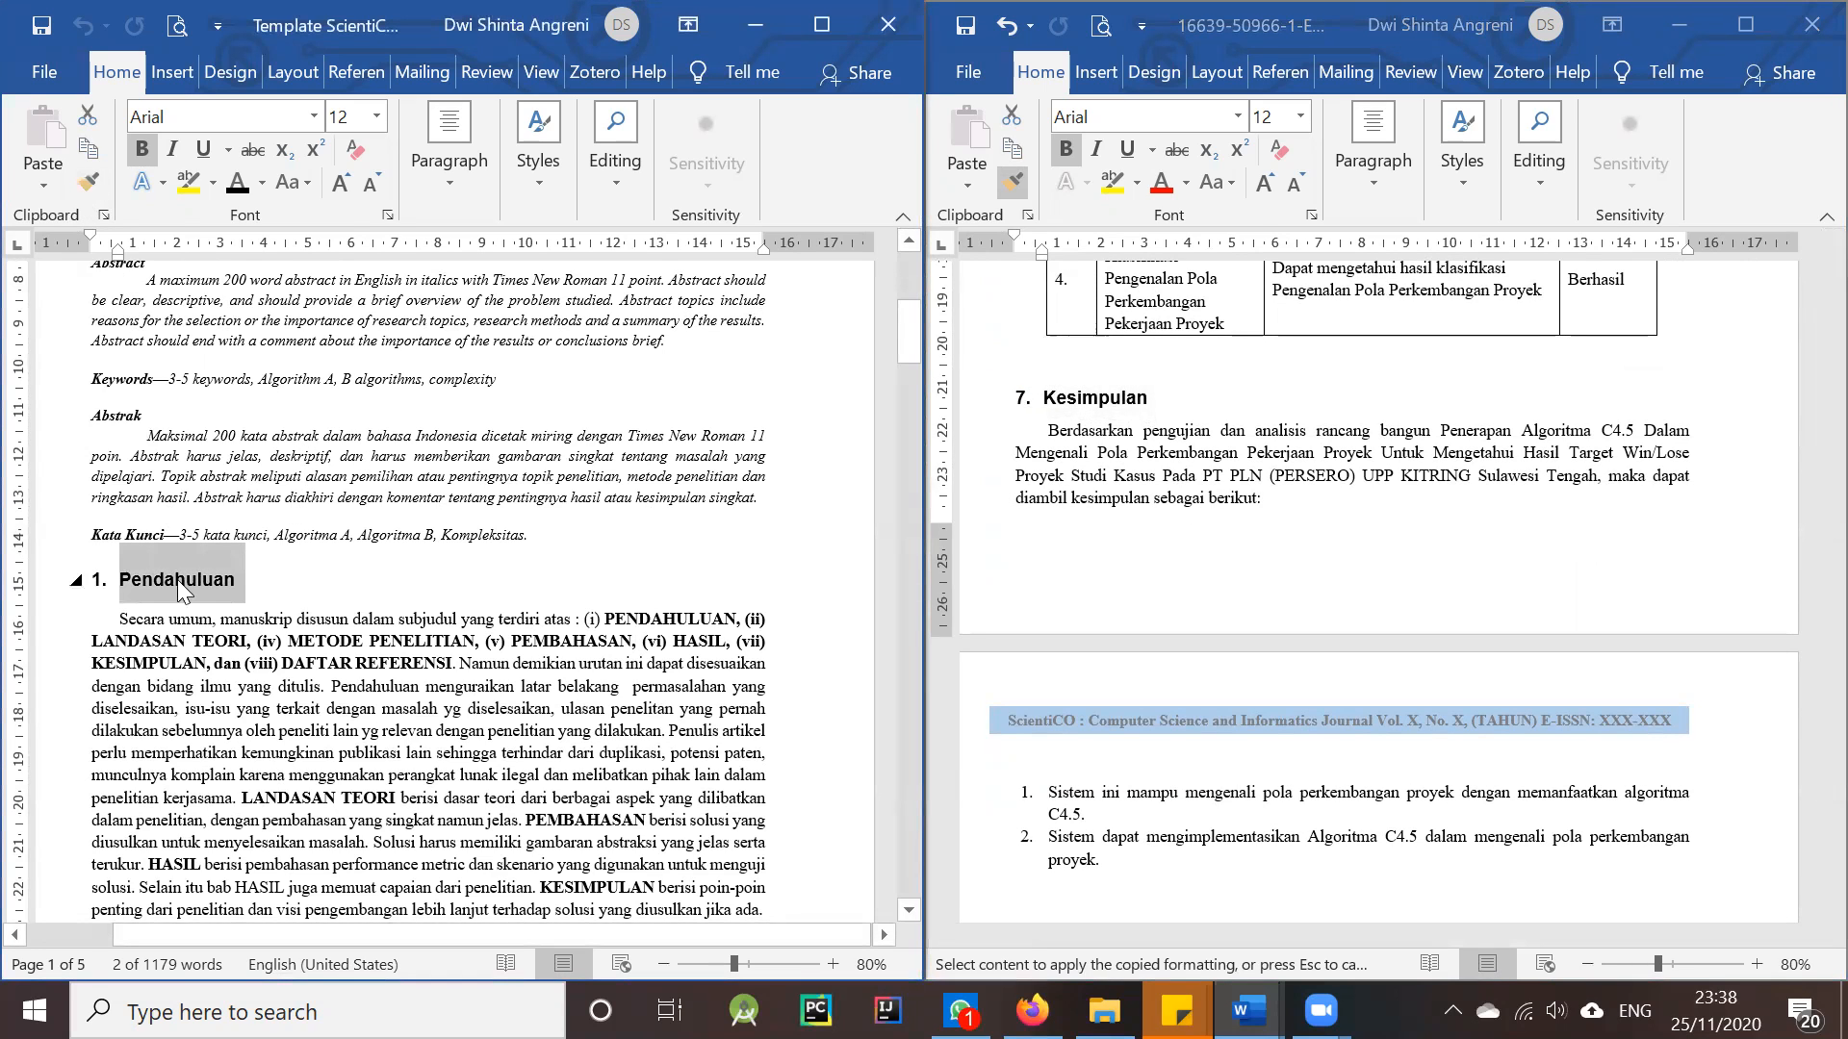
- Copy the formatting of the template's "Layout Halaman" subheading onto the manuscript's "2.1 Pengenalan Pola" subheading, and end the manuscript's Format Painter
{"action": "left_click", "coordinate": [322, 579]}
{"action": "scroll", "coordinate": [323, 579], "scroll_direction": "down", "scroll_amount": 12}
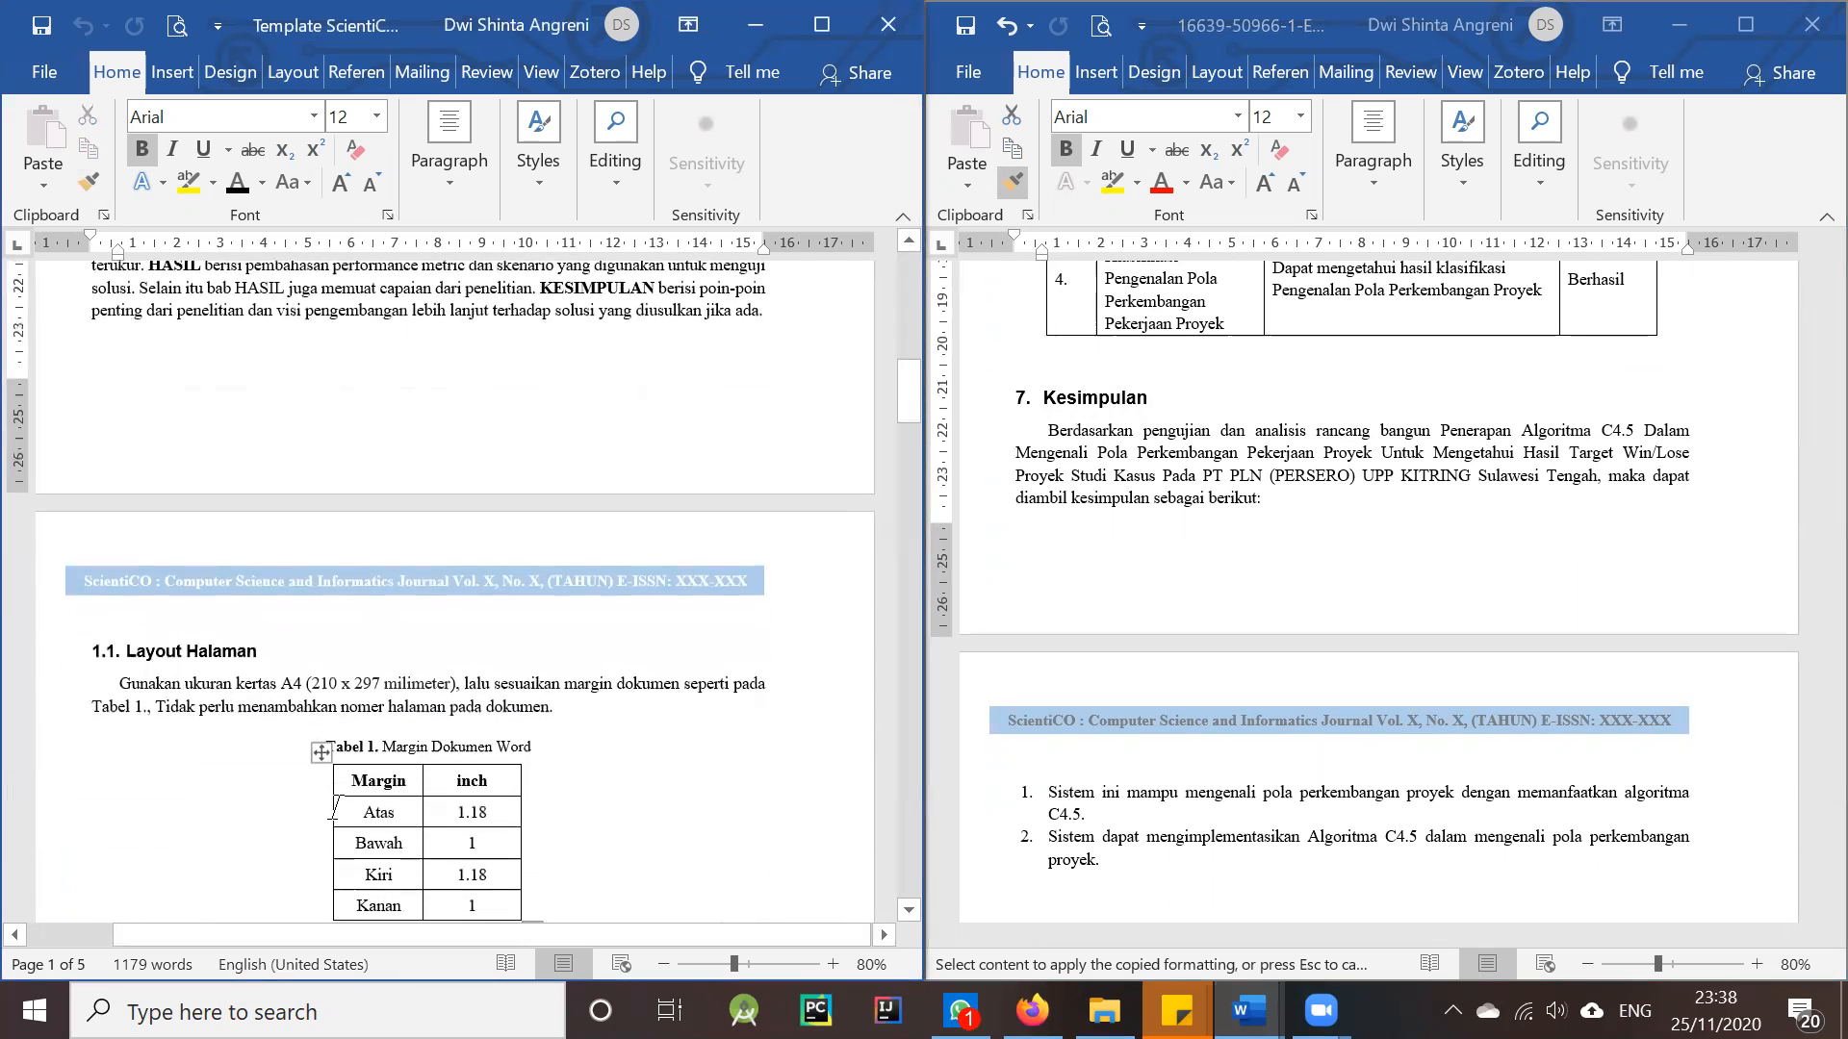
{"action": "left_click_drag", "start_coordinate": [282, 421], "coordinate": [125, 427]}
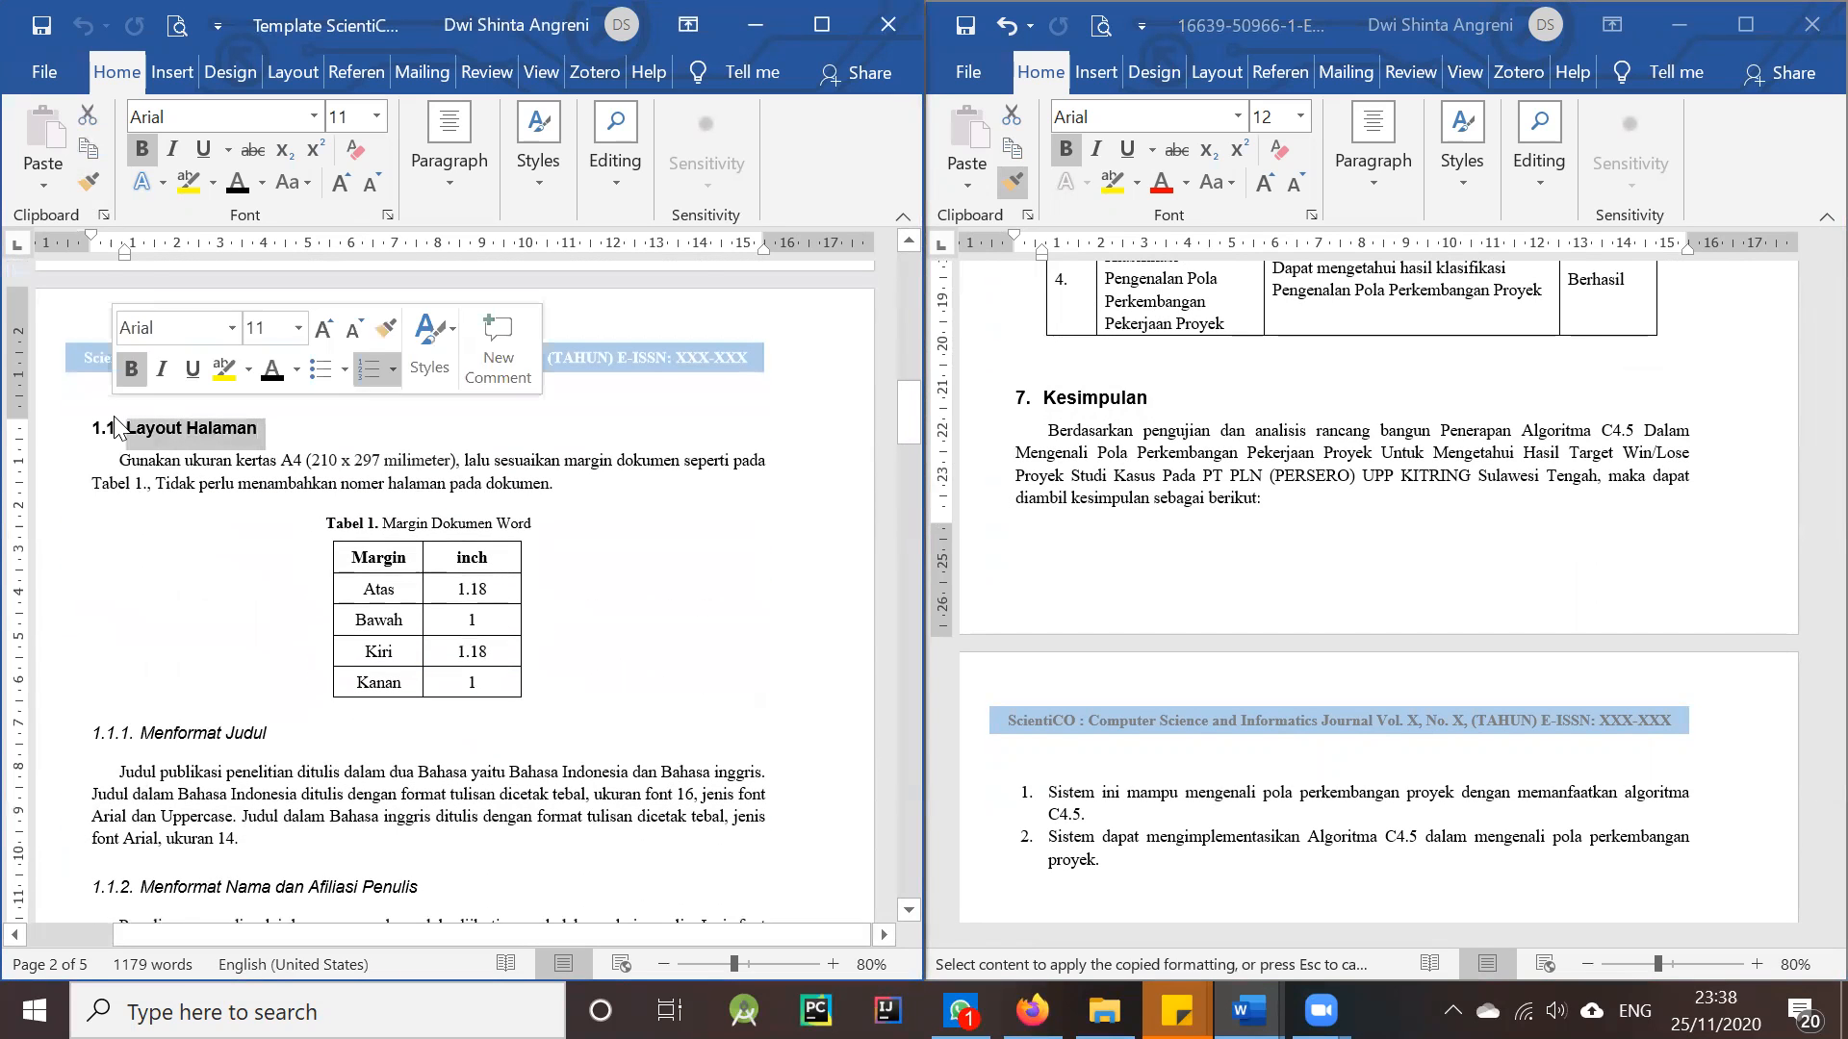
{"action": "left_click", "coordinate": [95, 186]}
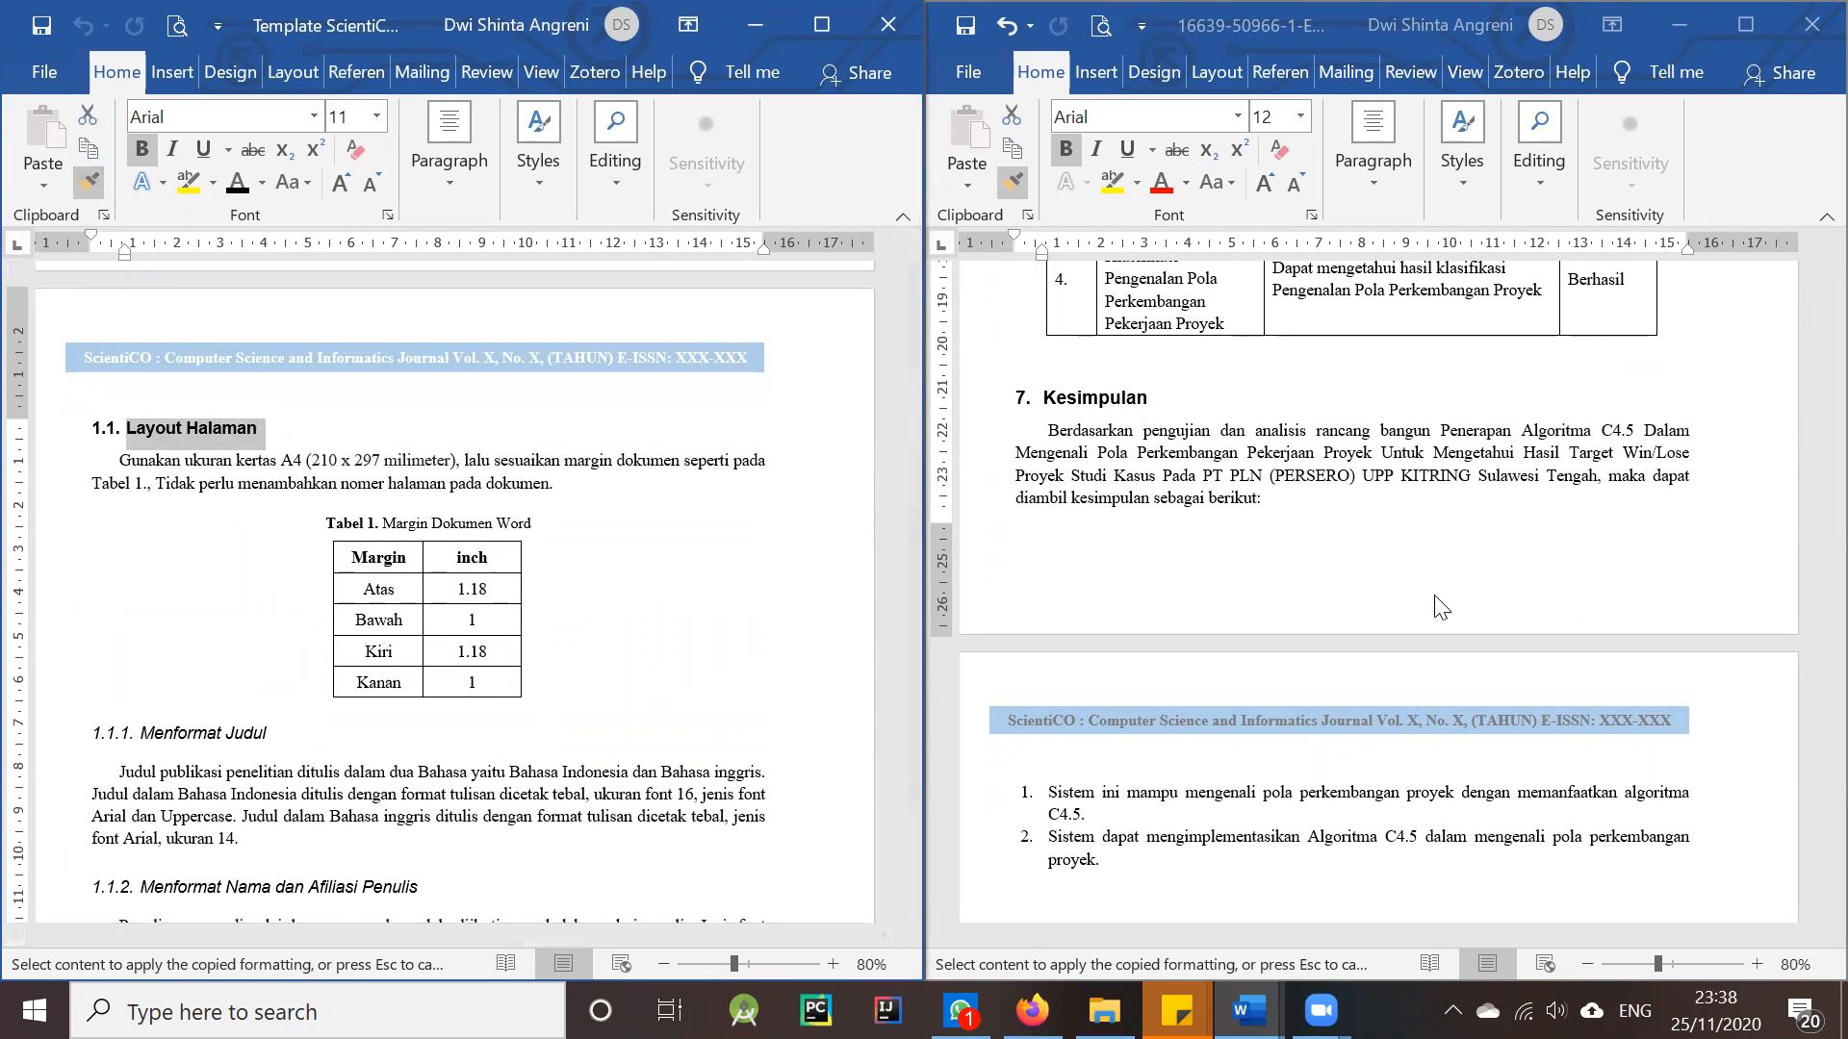
{"action": "scroll", "coordinate": [1802, 746], "scroll_direction": "up", "scroll_amount": 3}
{"action": "left_click_drag", "start_coordinate": [1828, 828], "coordinate": [1809, 400]}
{"action": "left_click_drag", "start_coordinate": [1191, 547], "coordinate": [961, 556]}
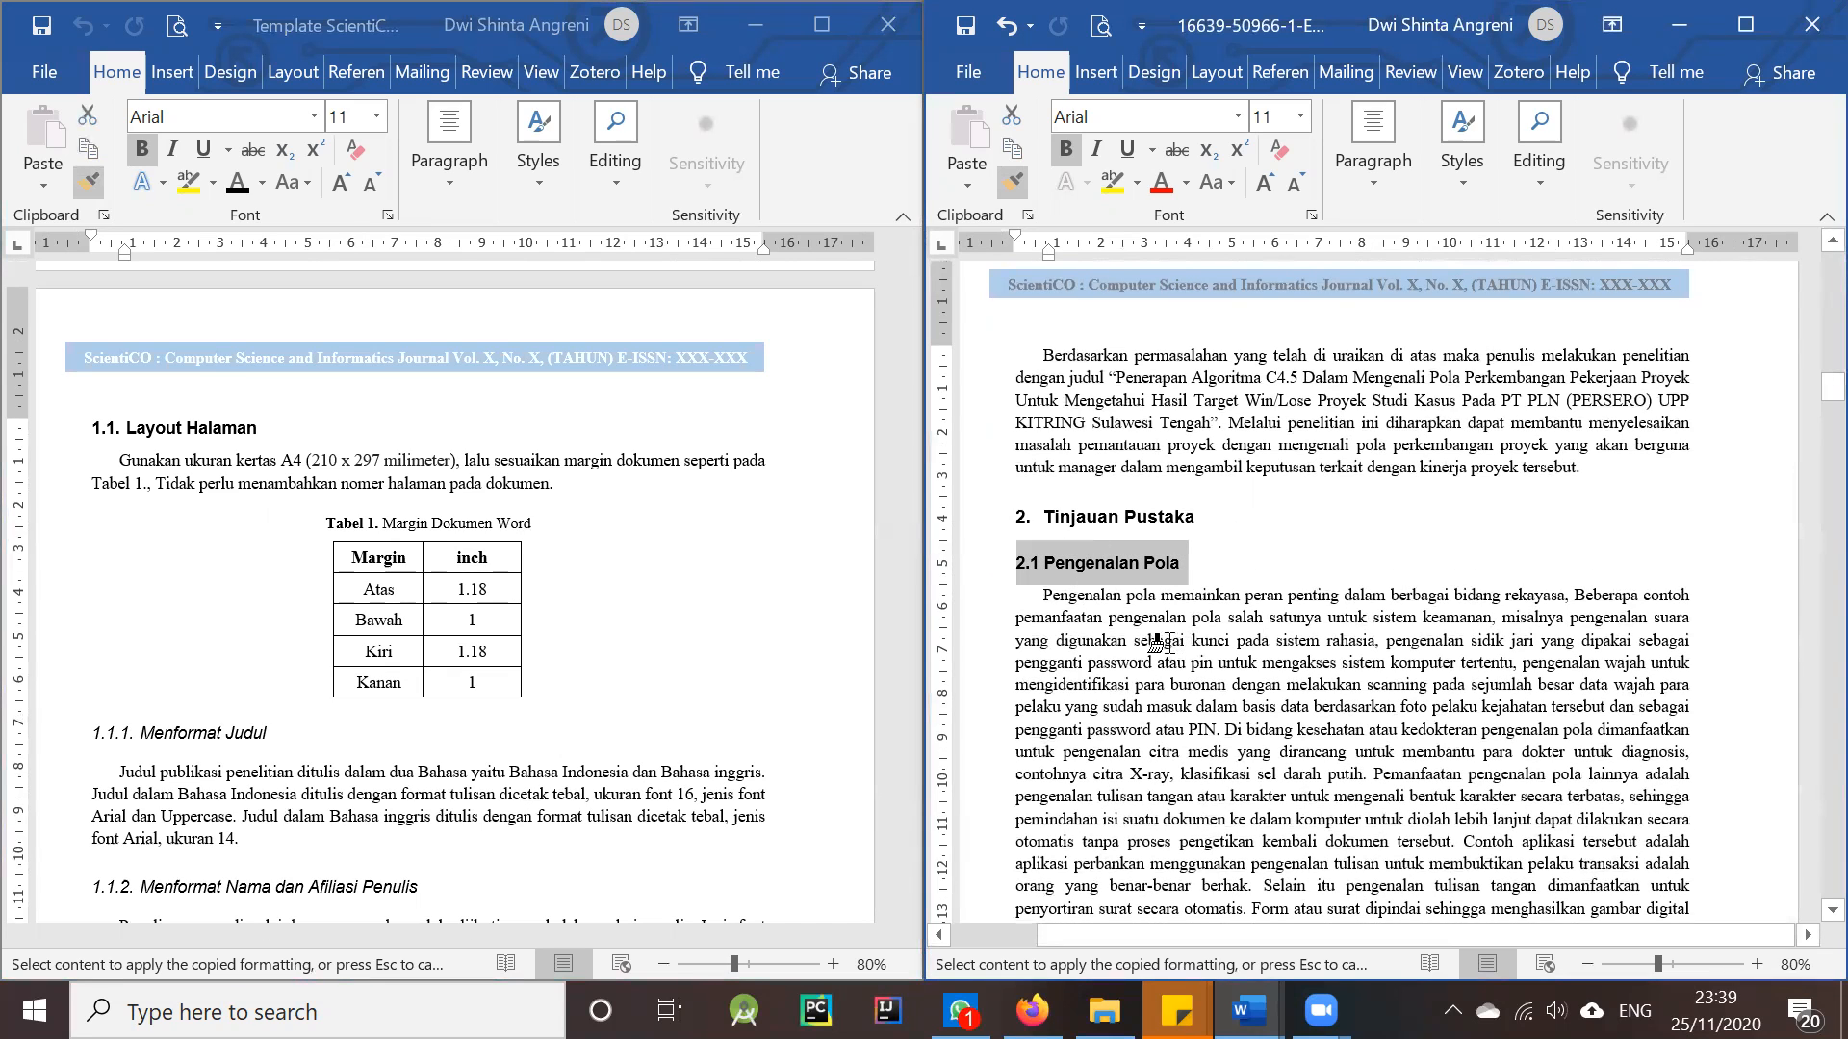
{"action": "scroll", "coordinate": [1100, 706], "scroll_direction": "down", "scroll_amount": 4}
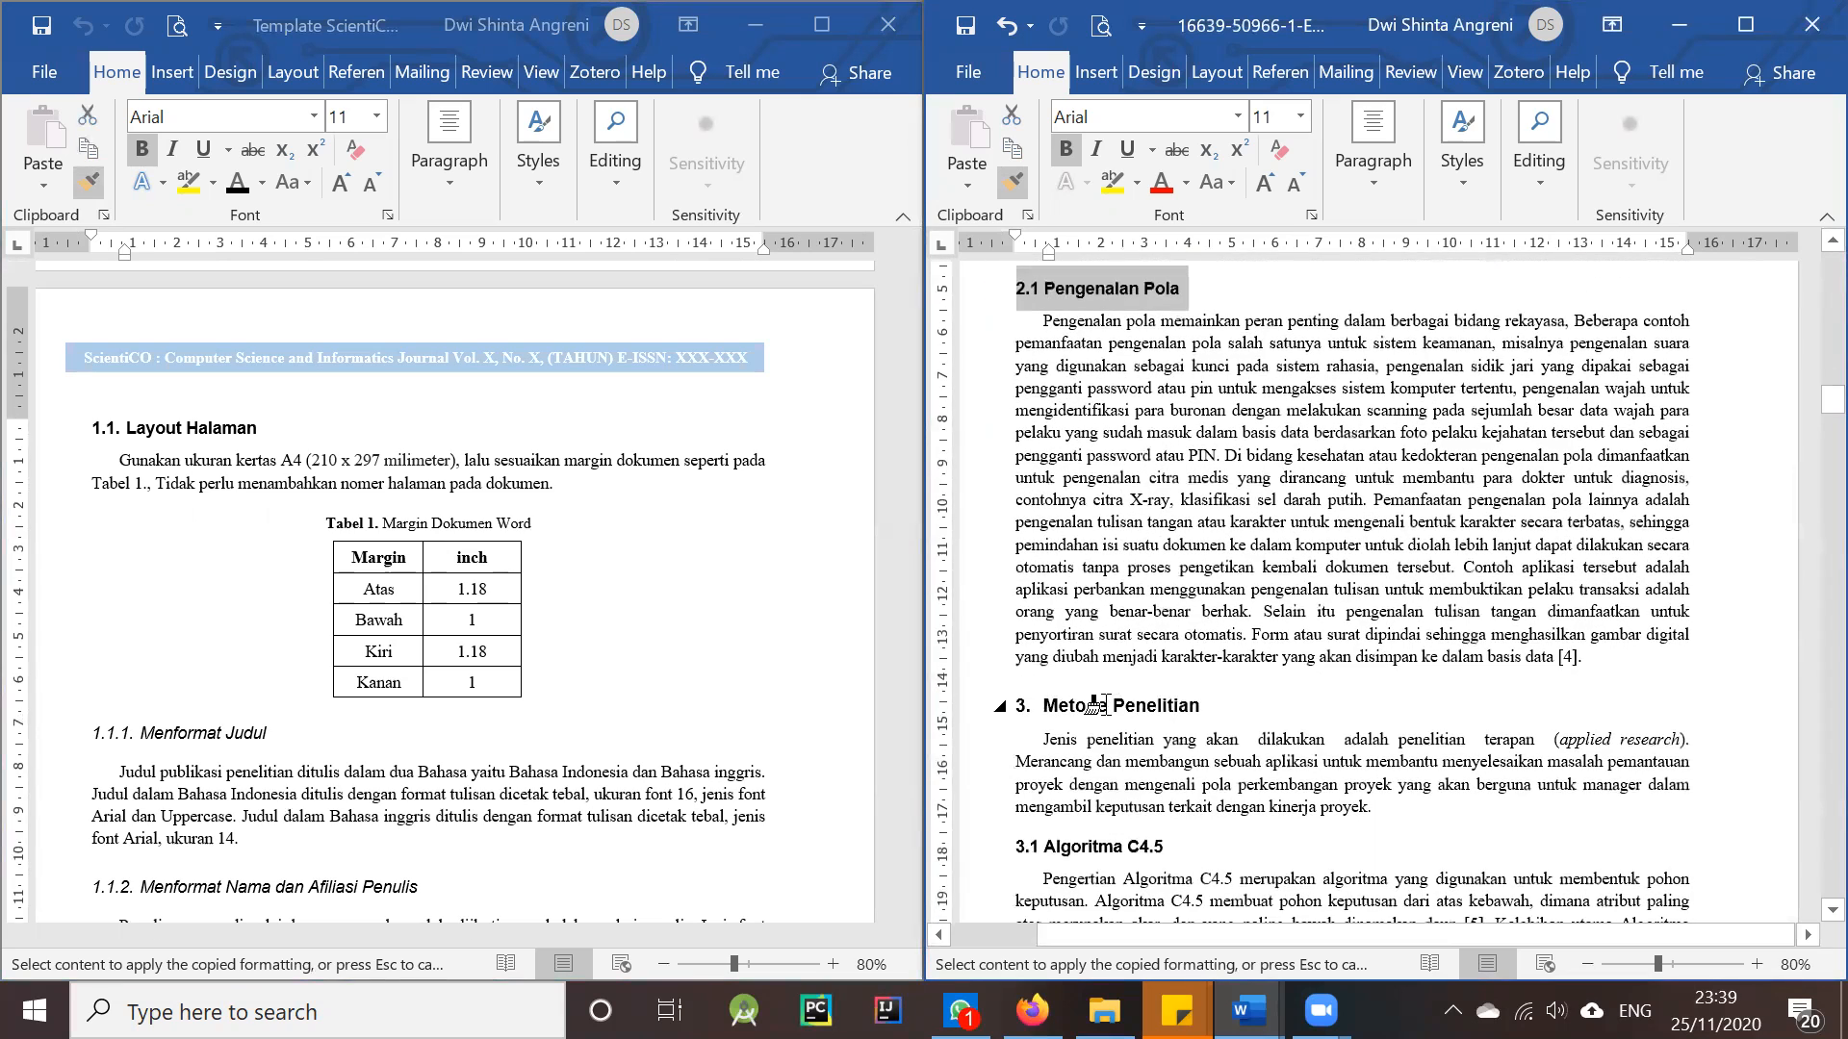
{"action": "scroll", "coordinate": [1100, 706], "scroll_direction": "up", "scroll_amount": 4}
{"action": "left_click", "coordinate": [1012, 177]}
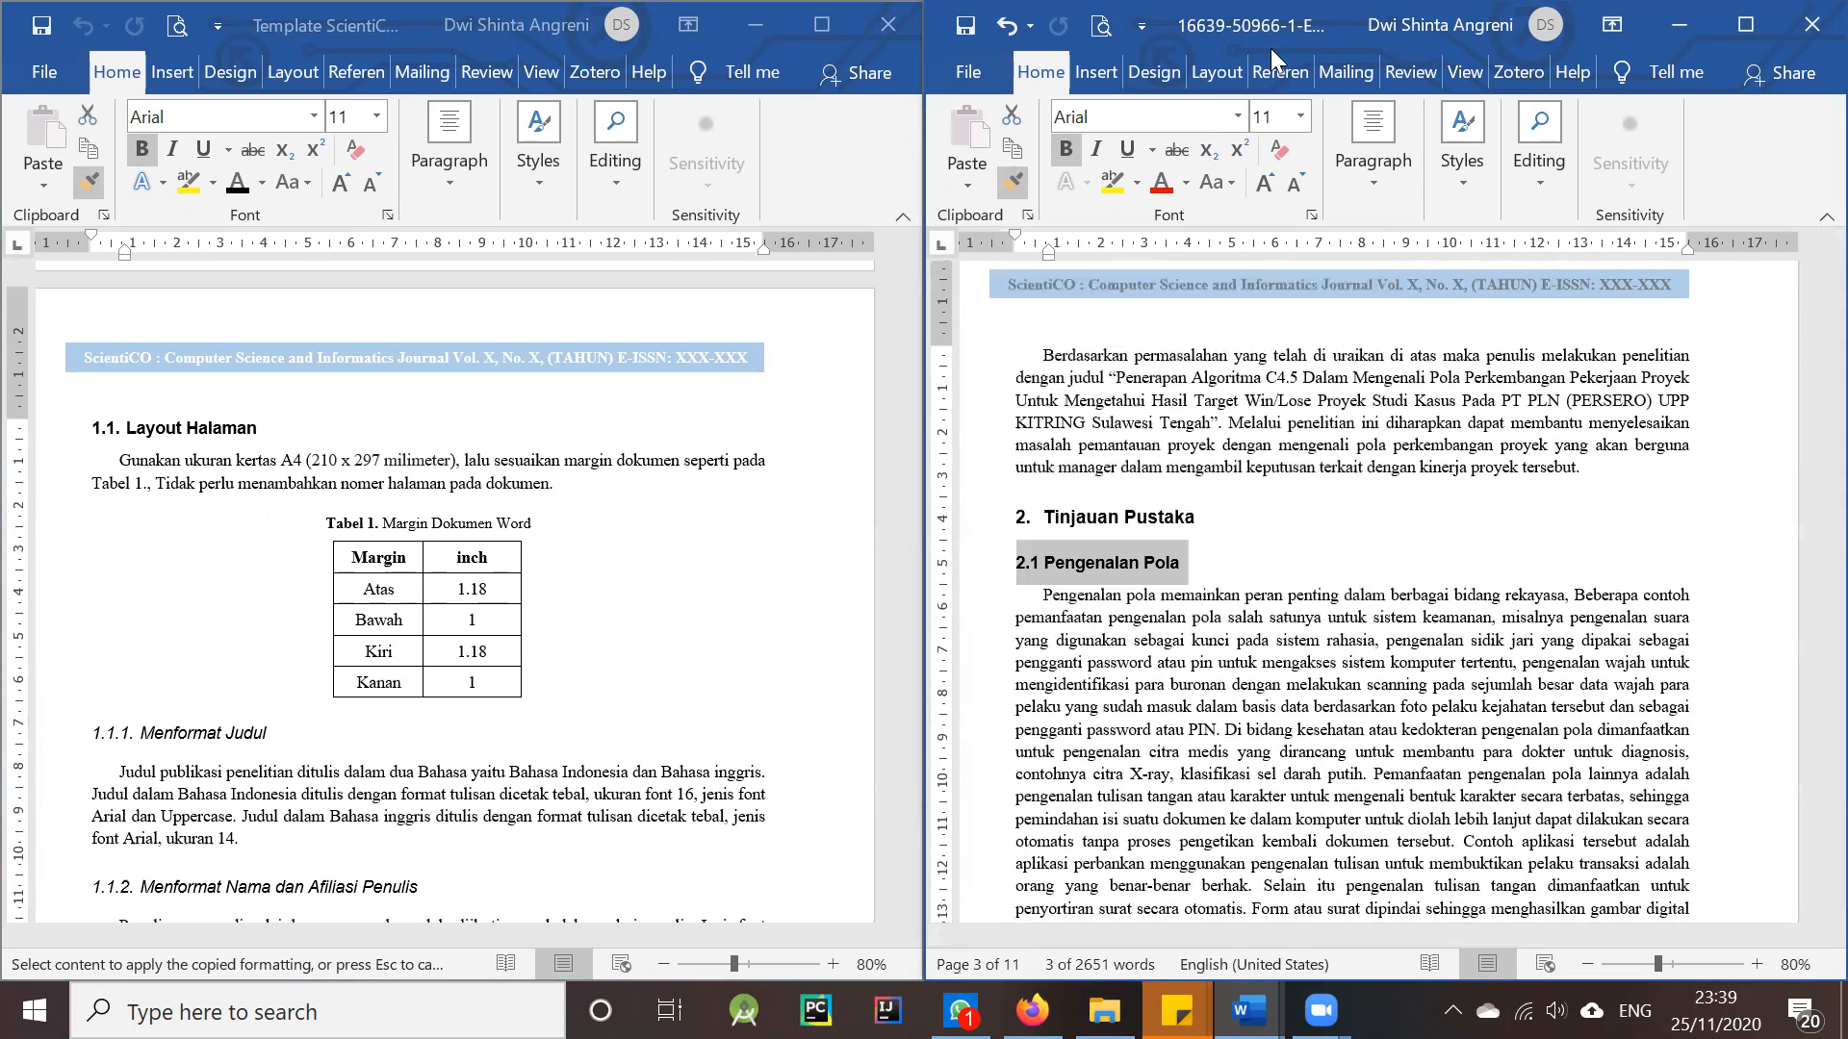
- Define an automatic 2.1 number format in the 1, 2, 3 style for the manuscript's "Pengenalan Pola" subheading
{"action": "left_click", "coordinate": [1138, 566]}
{"action": "left_click", "coordinate": [1019, 570]}
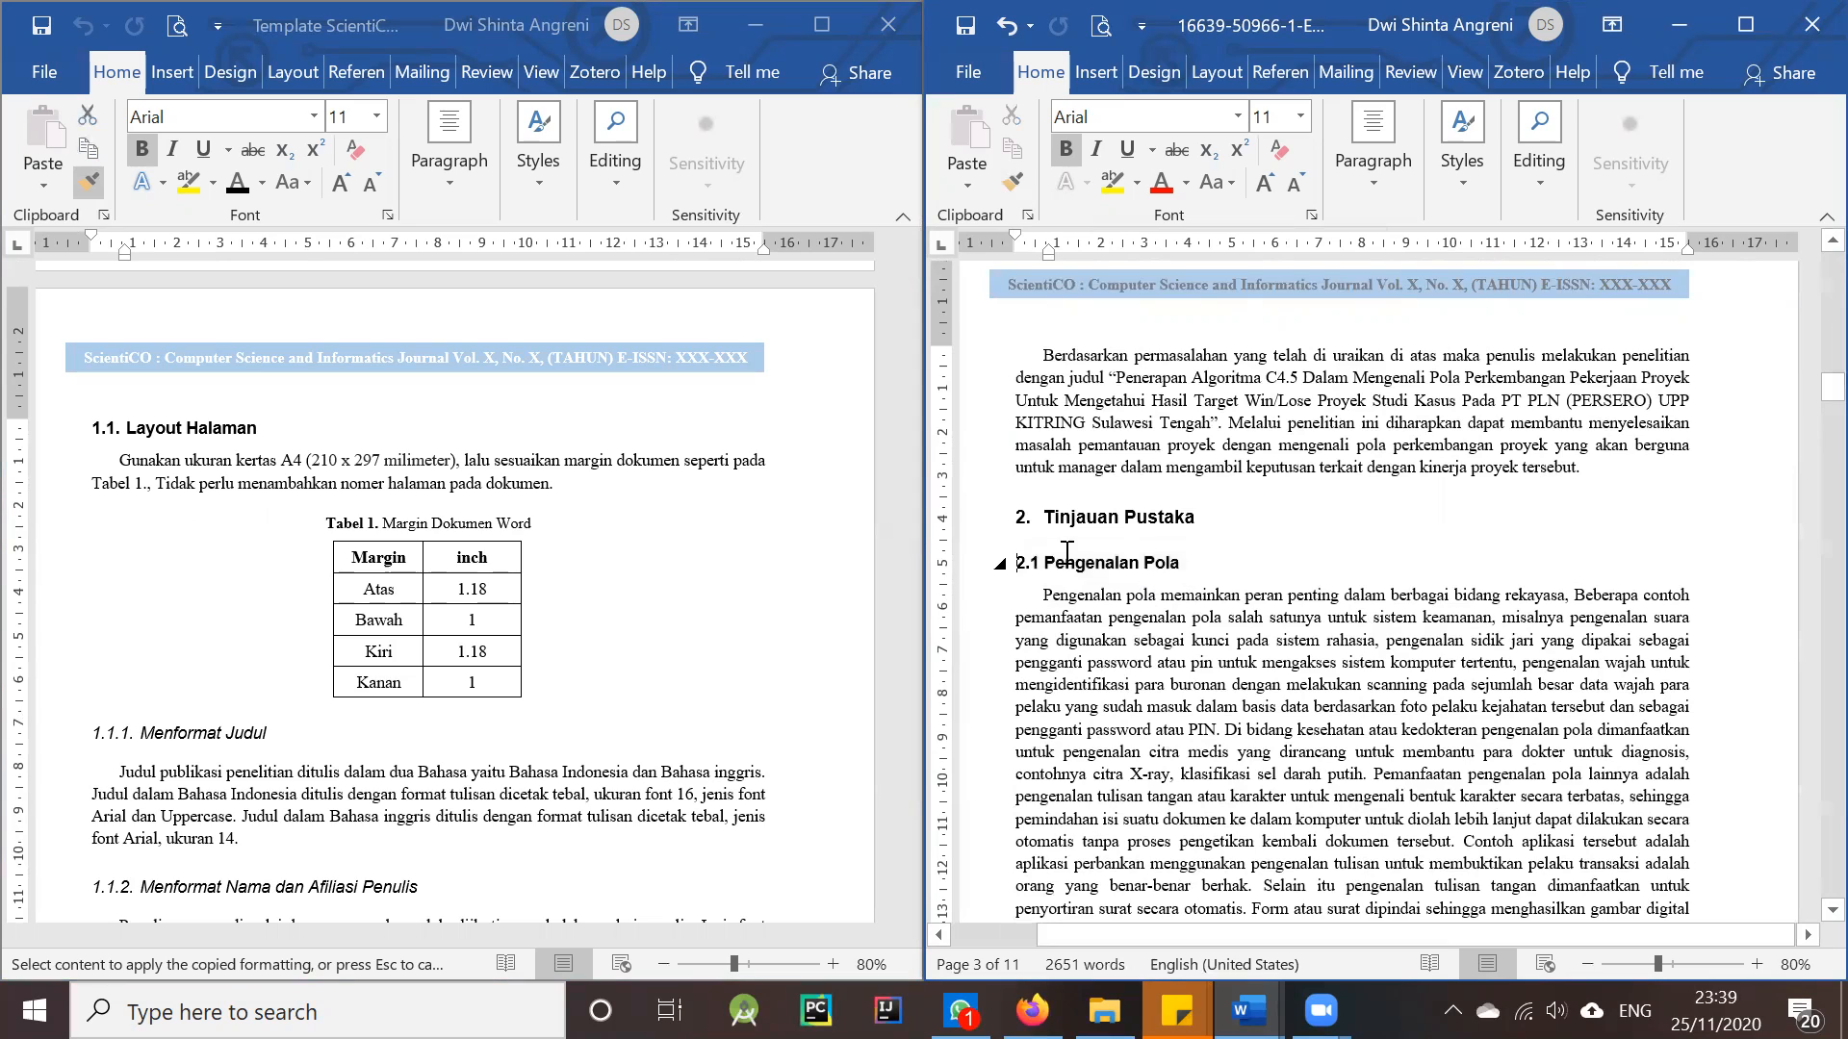
{"action": "left_click", "coordinate": [1045, 562]}
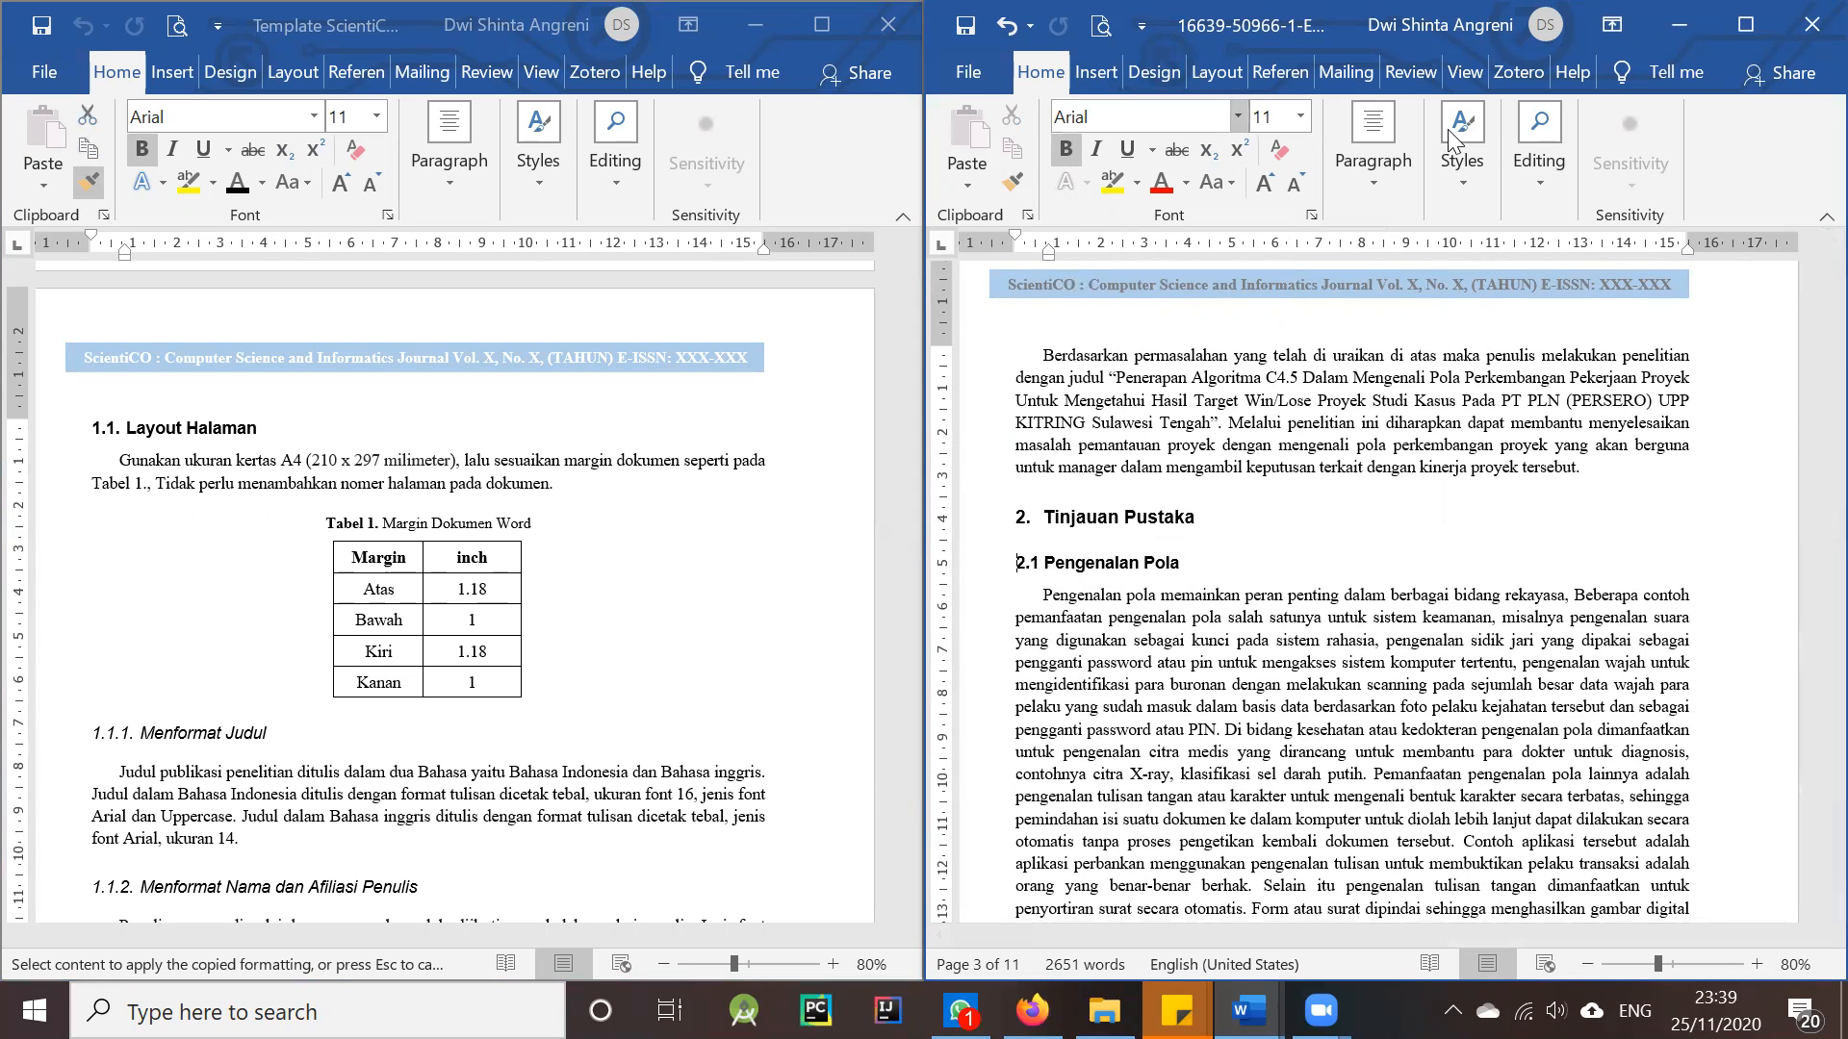
{"action": "left_click", "coordinate": [1389, 172]}
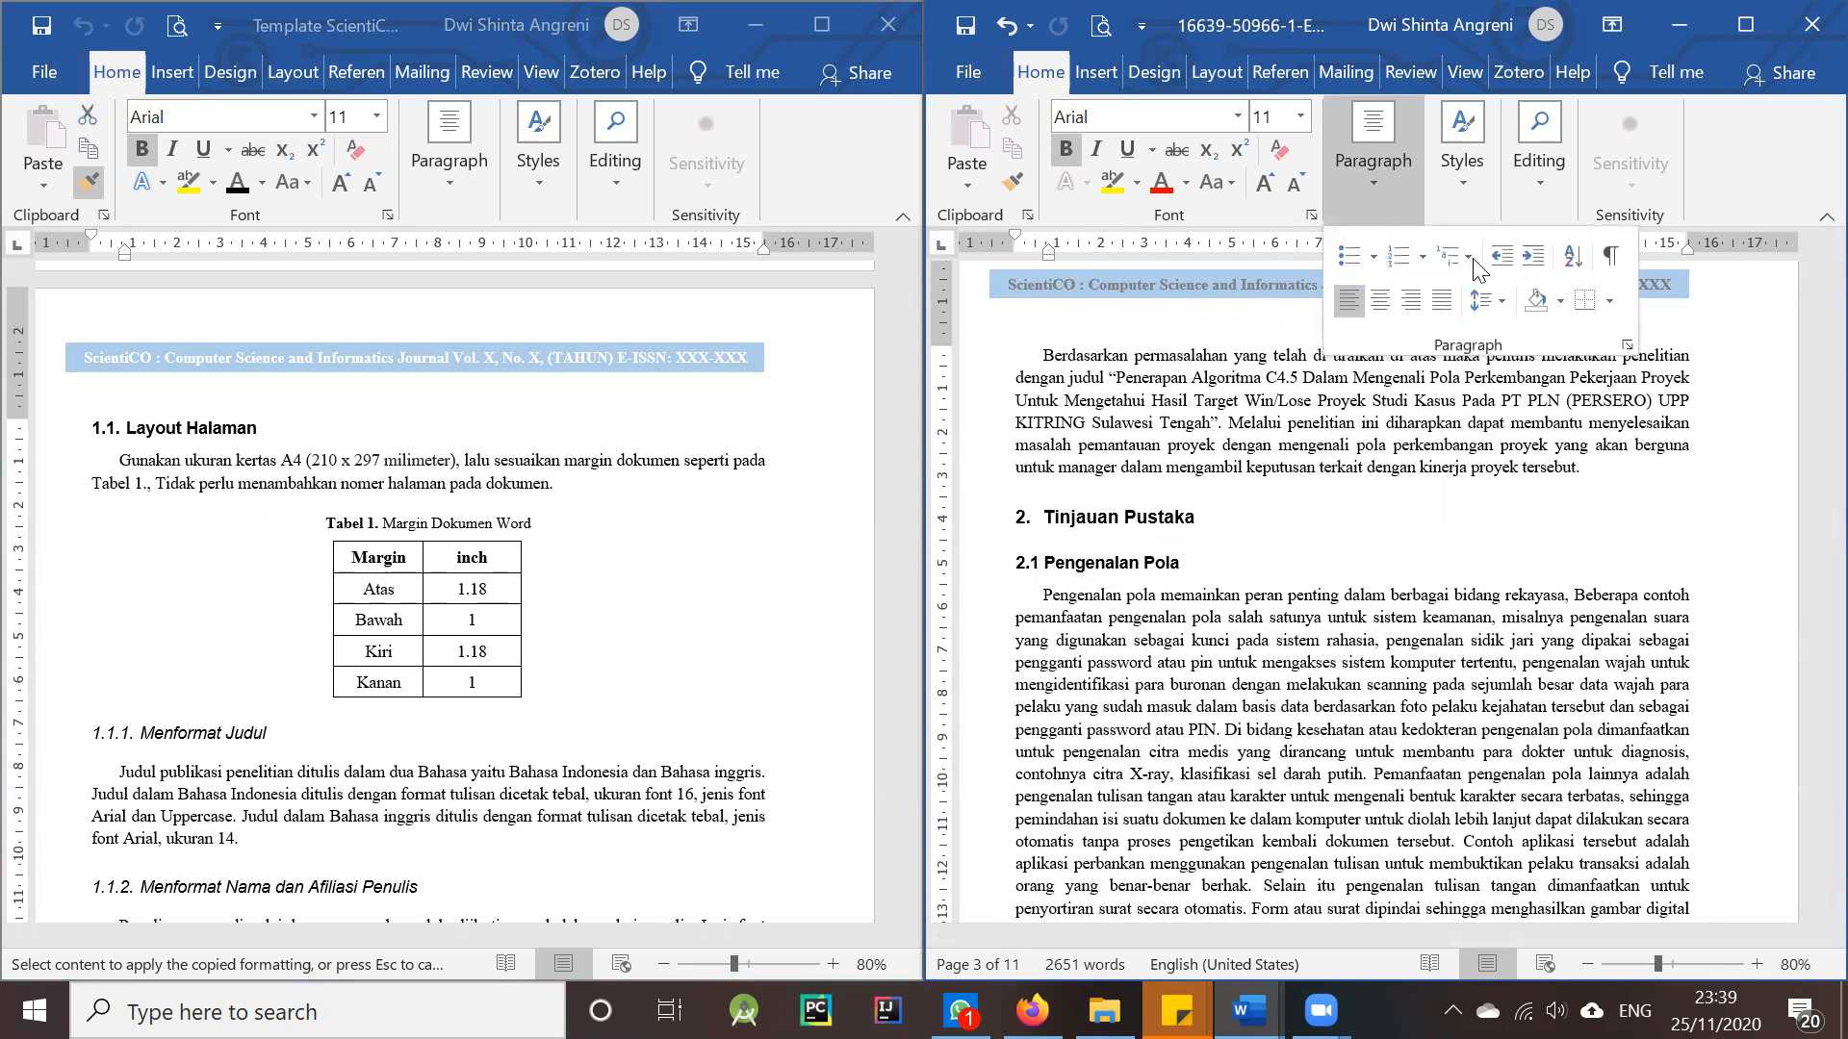
{"action": "left_click", "coordinate": [1422, 257]}
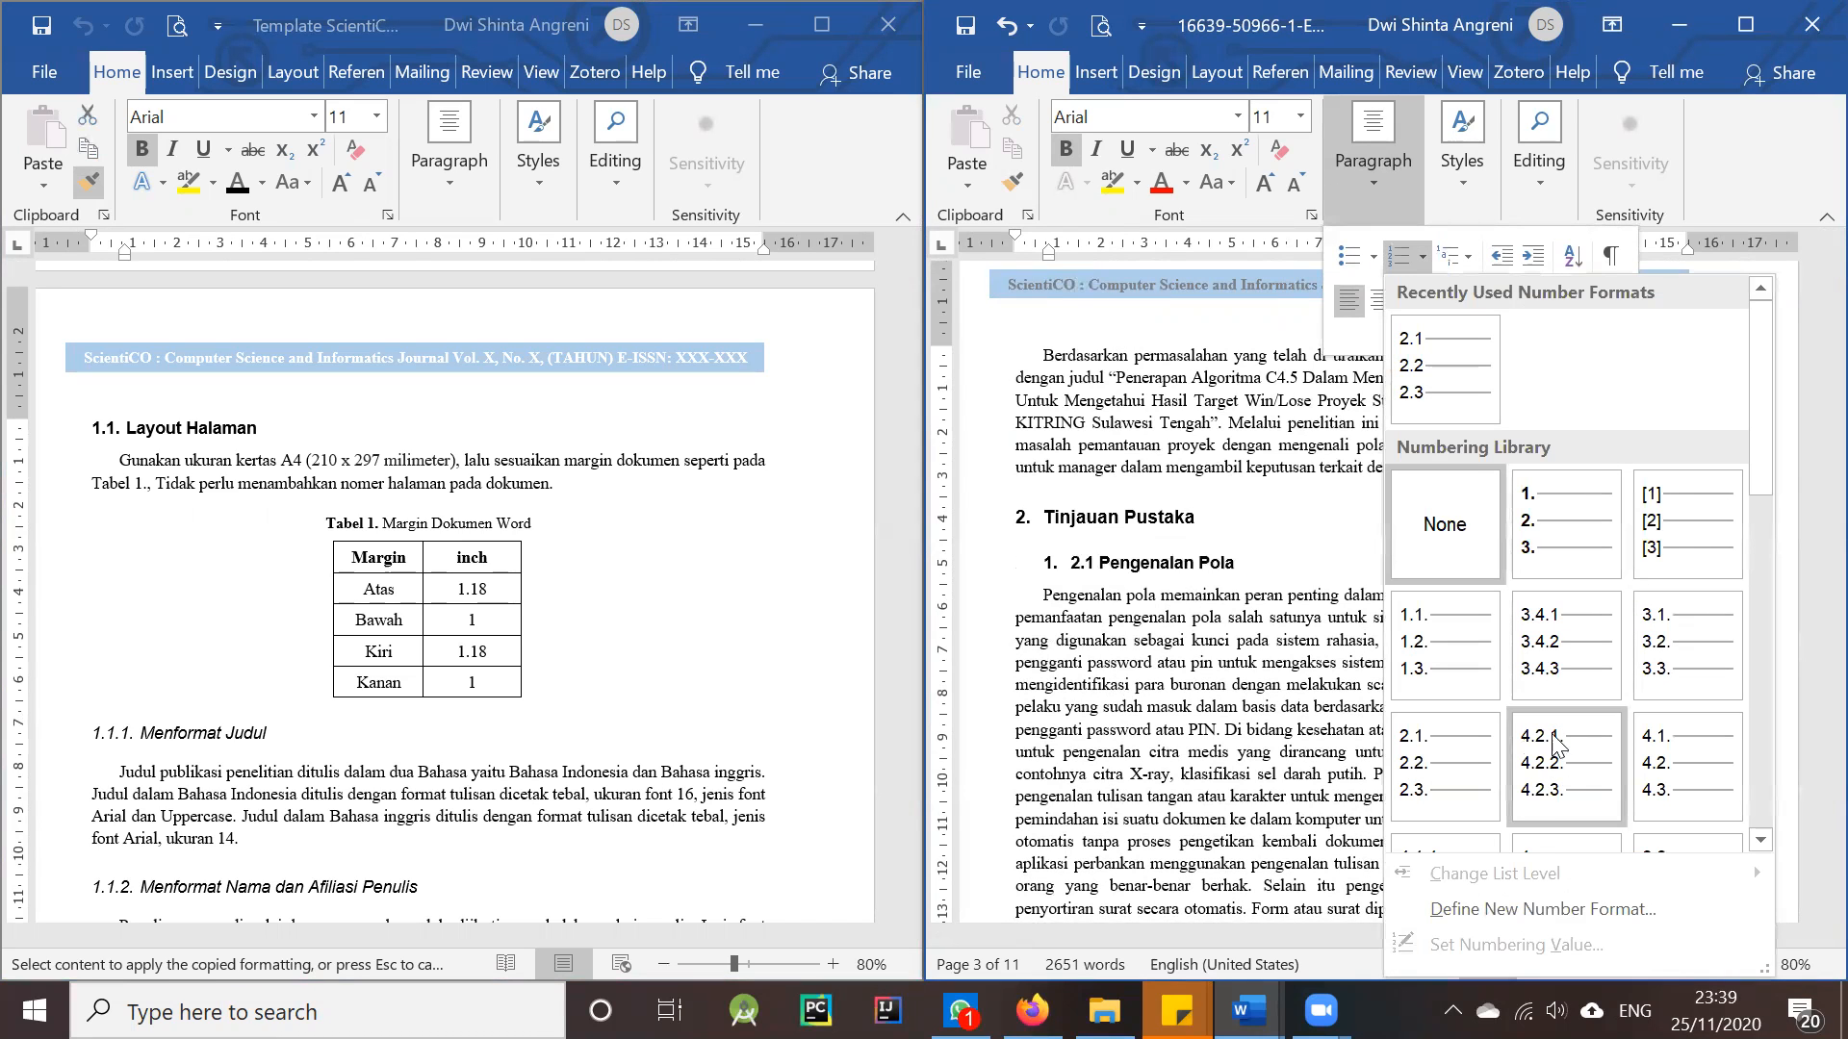
{"action": "left_click", "coordinate": [1513, 909]}
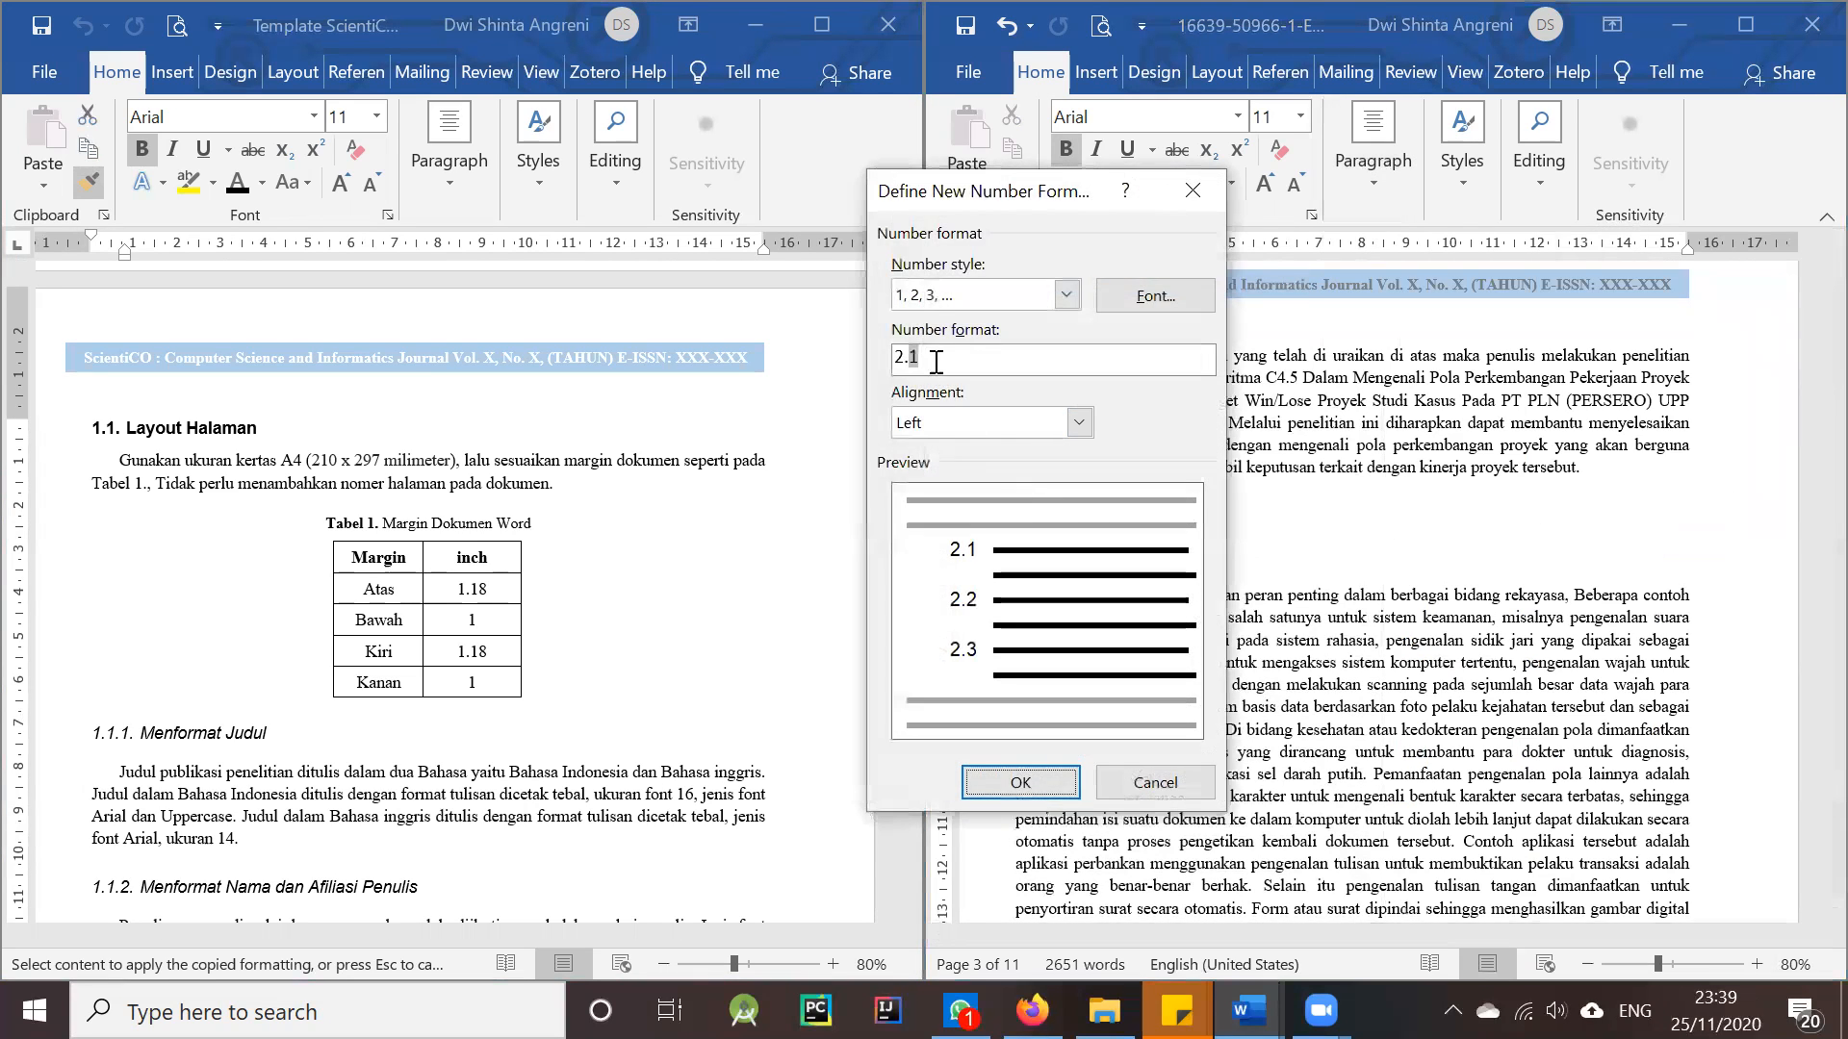
{"action": "key", "text": "BackSpace"}
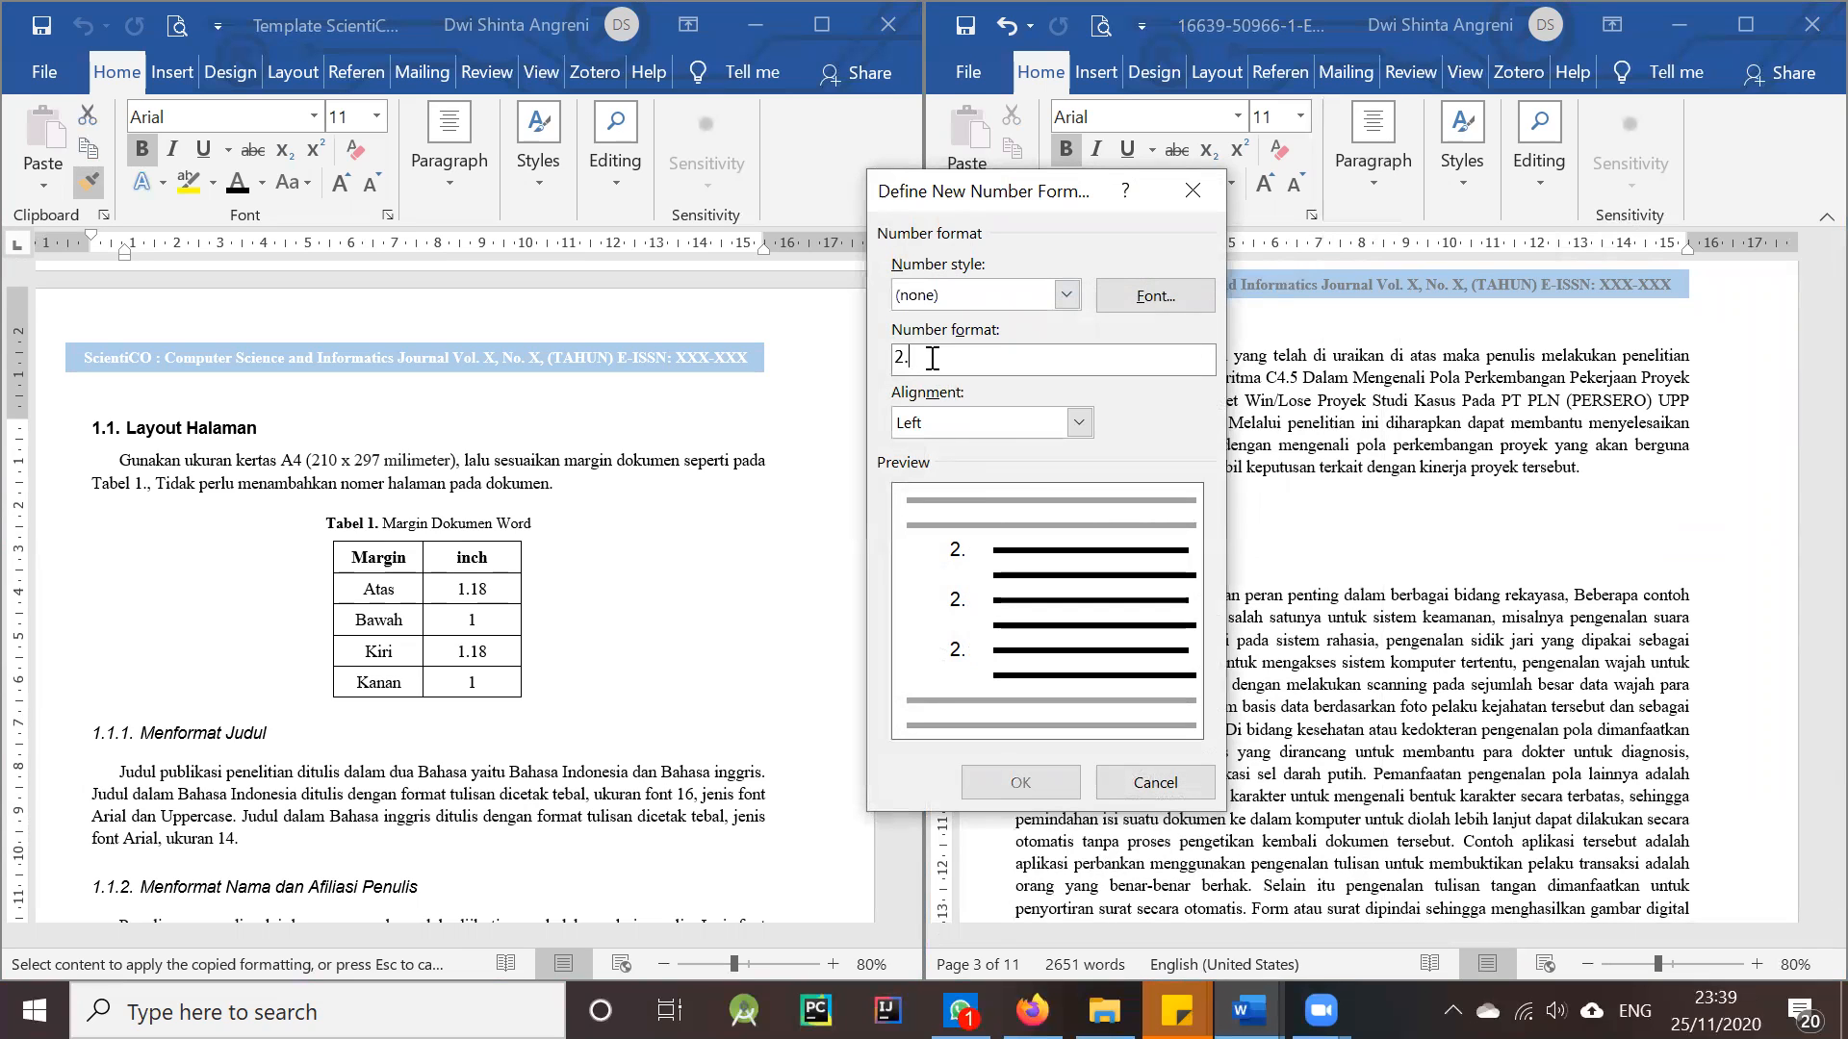
{"action": "left_click", "coordinate": [929, 300]}
{"action": "left_click", "coordinate": [952, 344]}
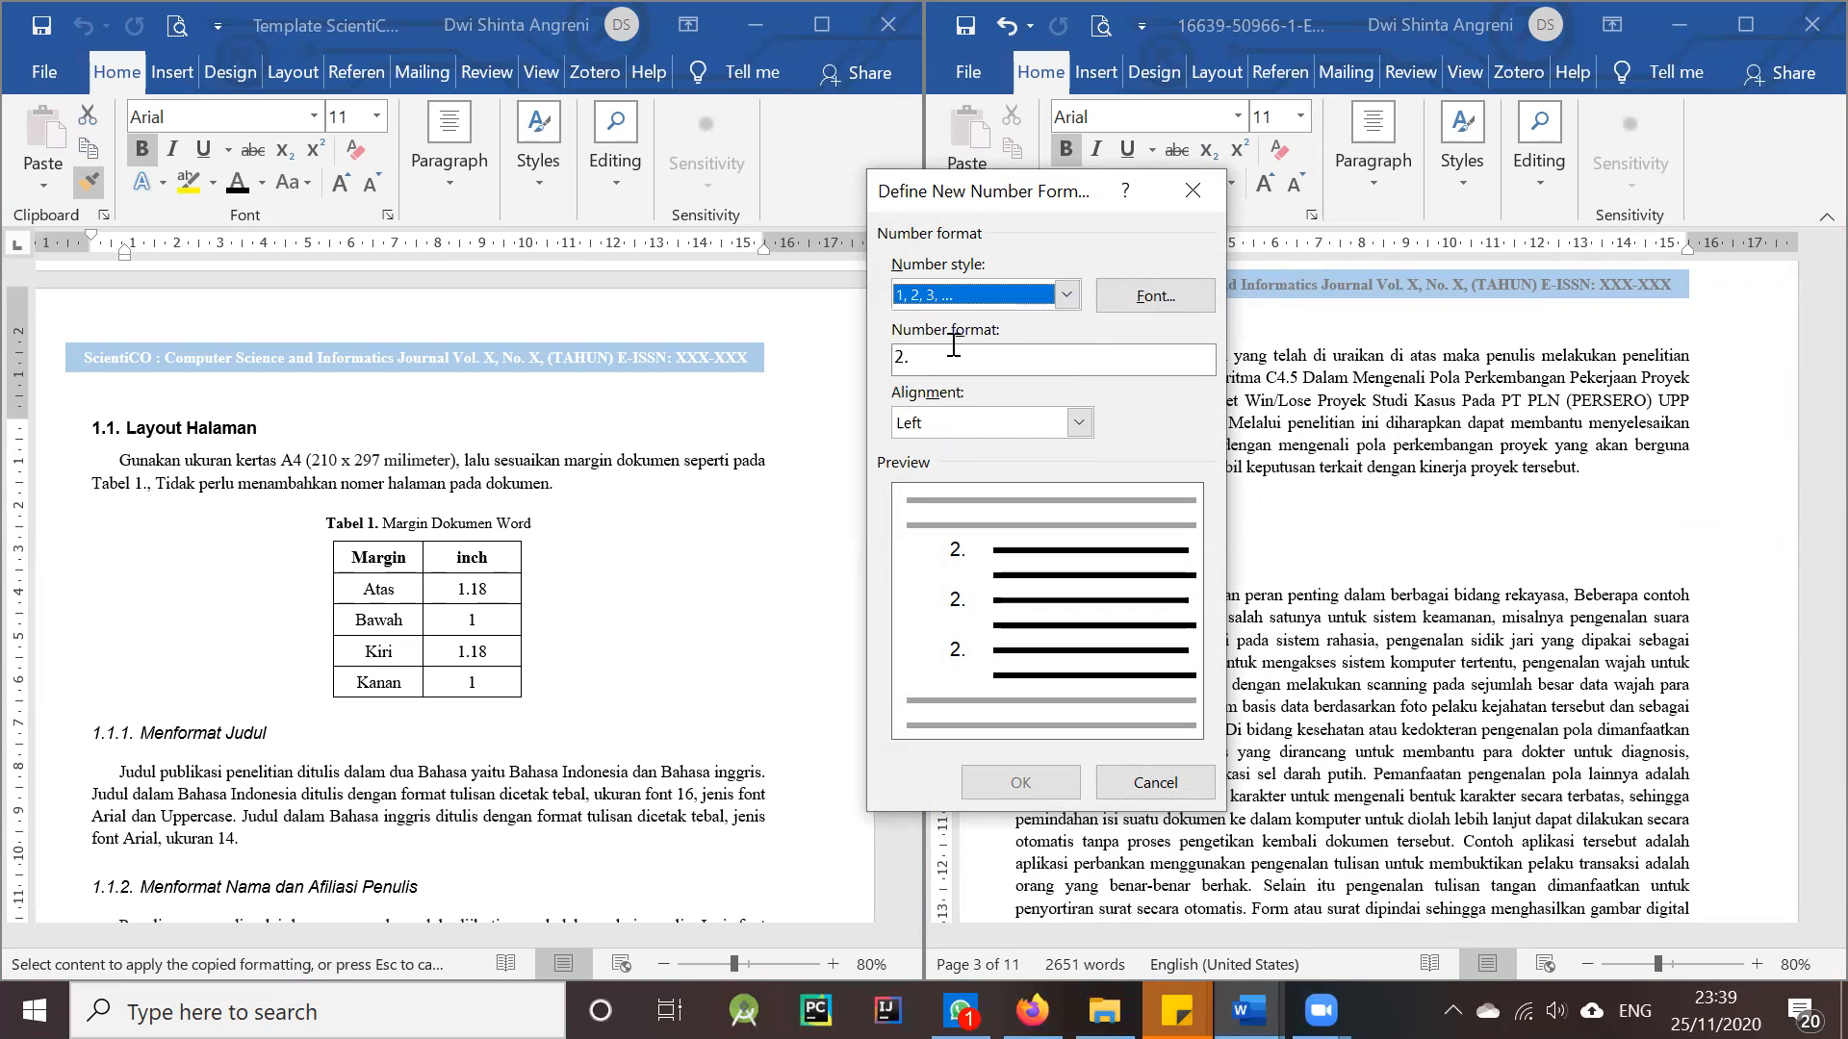
{"action": "left_click", "coordinate": [982, 794]}
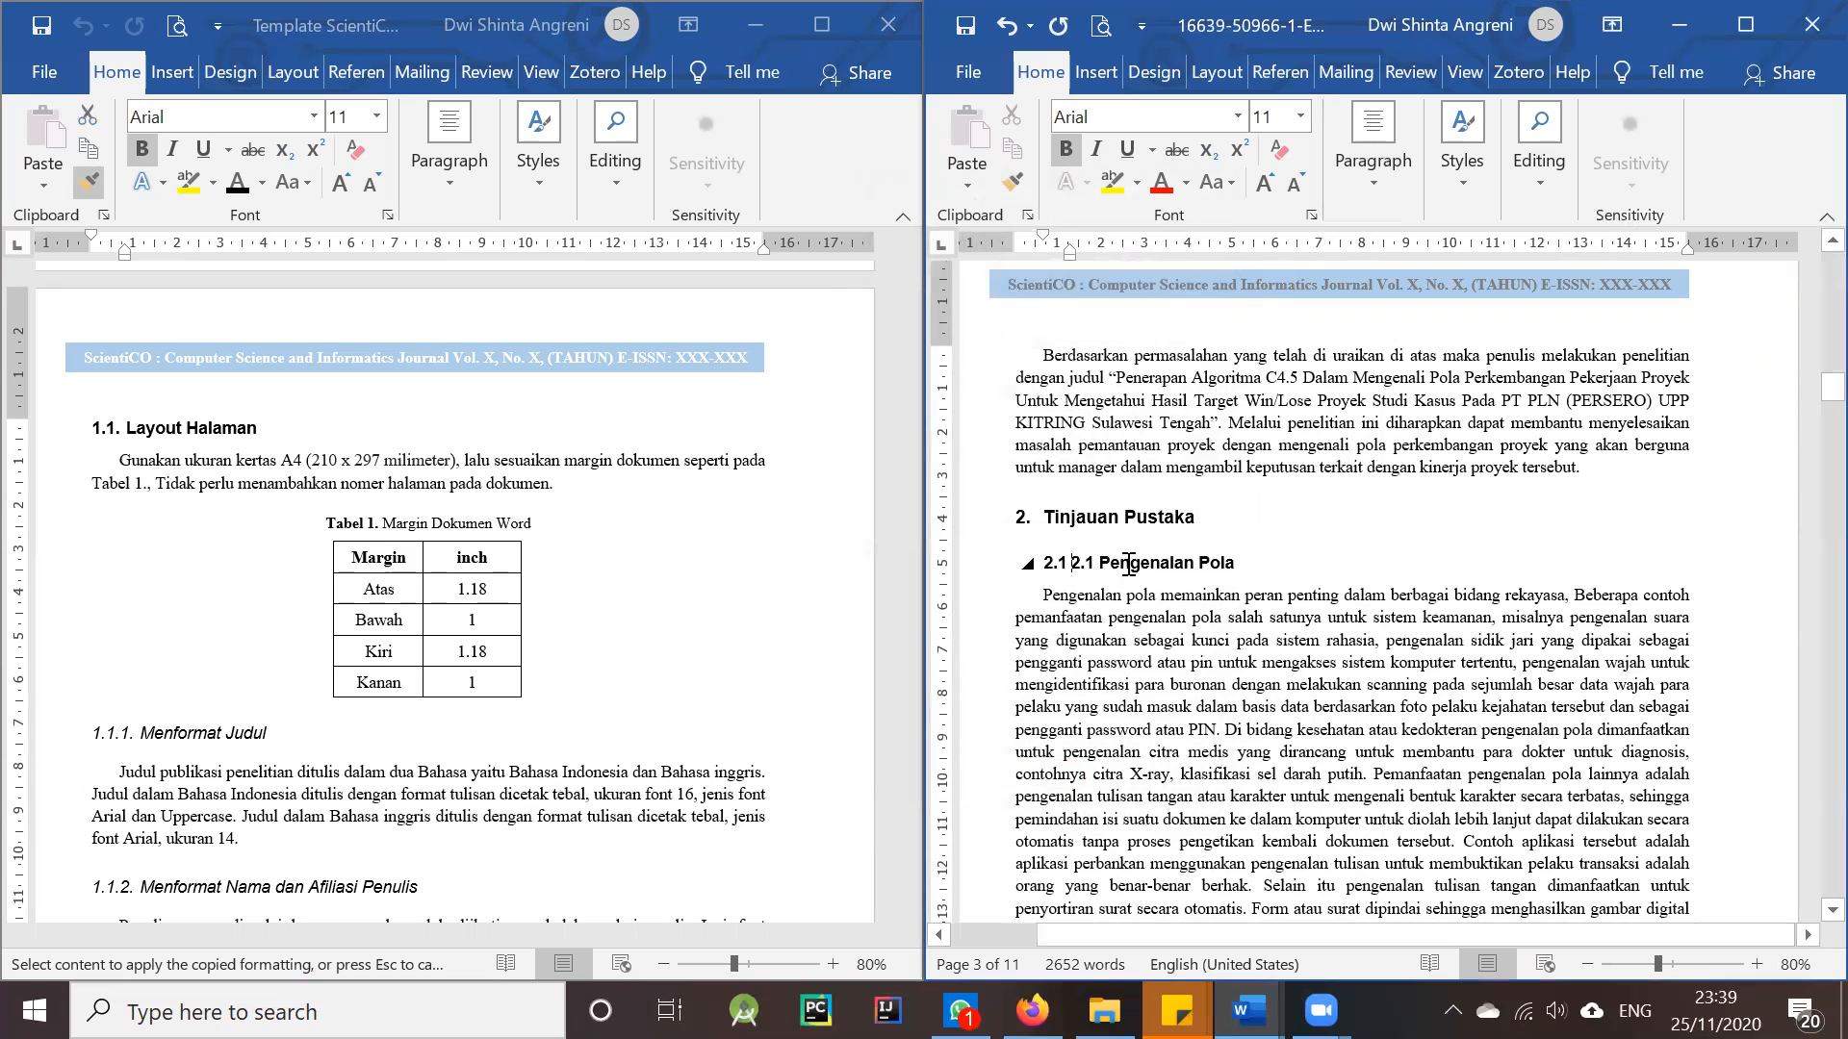
- Delete the duplicate typed "2.1" from the "Pengenalan Pola" subheading and select its automatic number
{"action": "left_click_drag", "start_coordinate": [1104, 559], "coordinate": [1080, 557]}
{"action": "key", "text": "BackSpace"}
{"action": "left_click", "coordinate": [1049, 556]}
- Copy the formatting of the template's "Layout Halaman" subheading onto the manuscript's "Pengenalan Pola" and "3.1 Algoritma C4.5" subheadings
{"action": "left_click", "coordinate": [176, 418]}
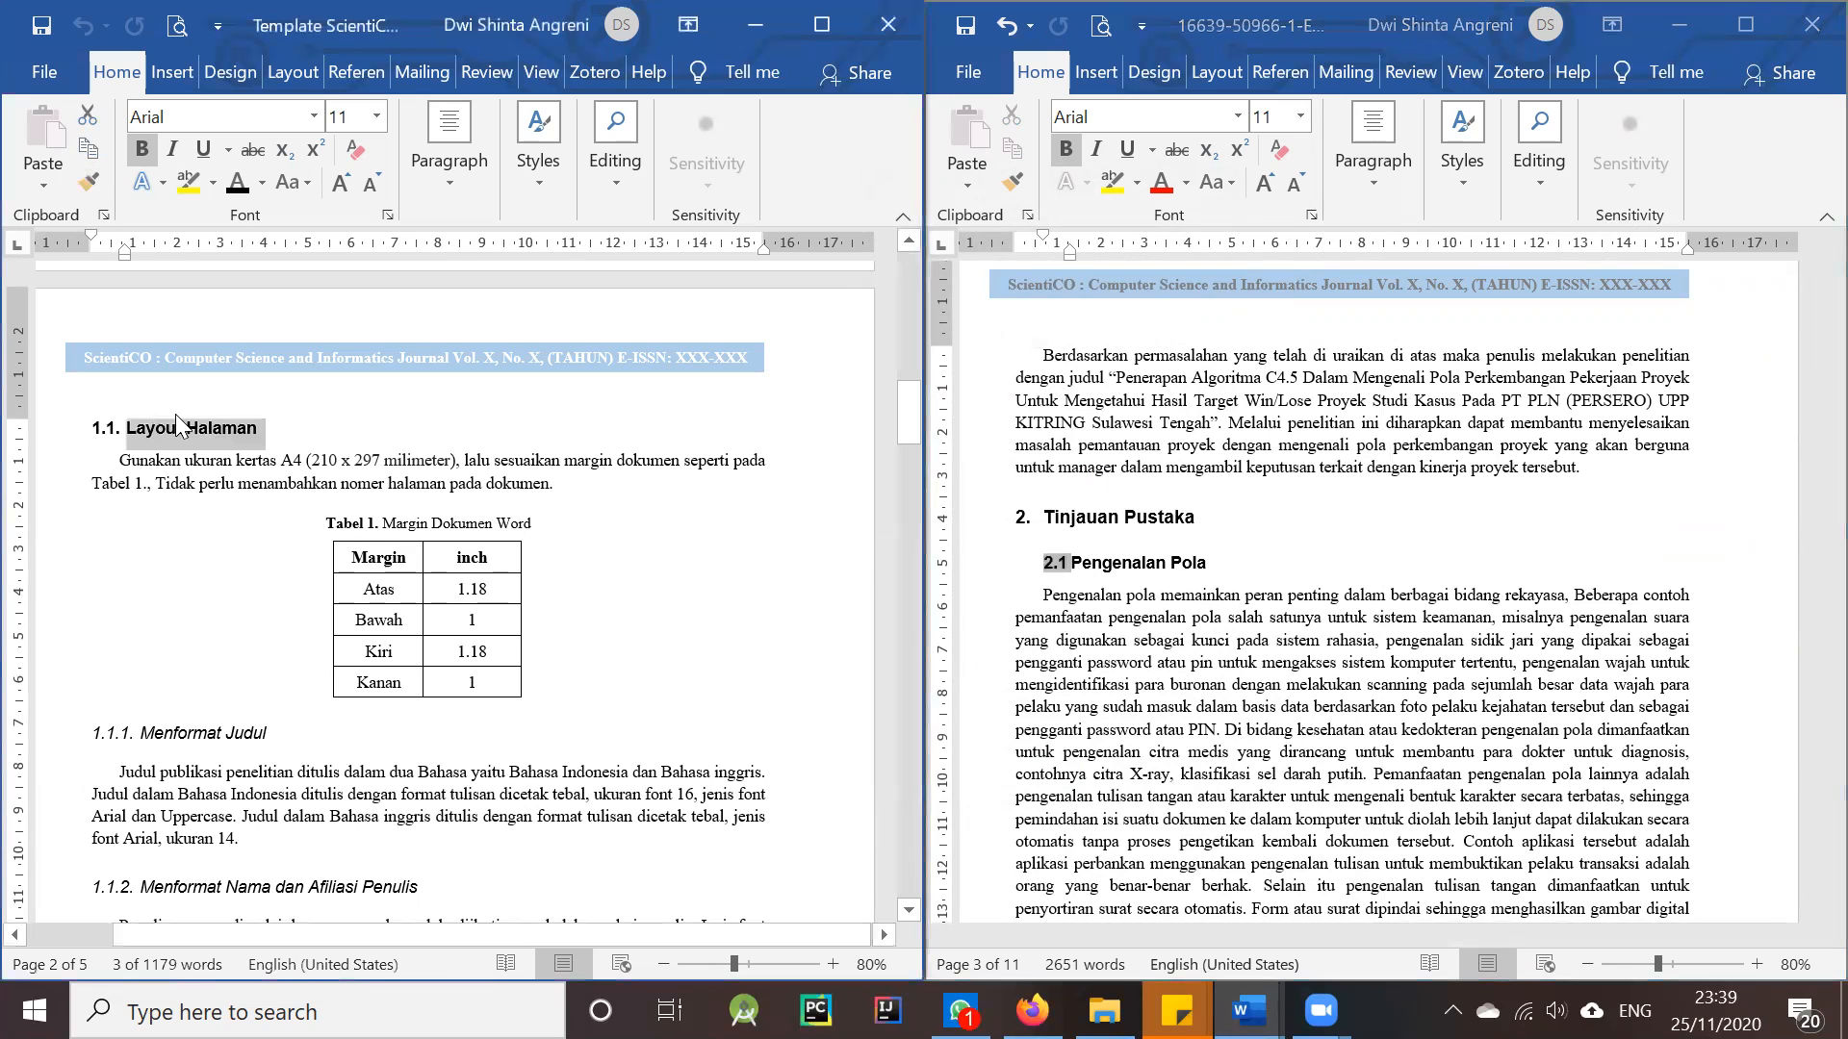
{"action": "left_click", "coordinate": [282, 428]}
{"action": "left_click_drag", "start_coordinate": [266, 429], "coordinate": [115, 422]}
{"action": "left_click", "coordinate": [100, 175]}
{"action": "left_click_drag", "start_coordinate": [1218, 576], "coordinate": [1054, 570]}
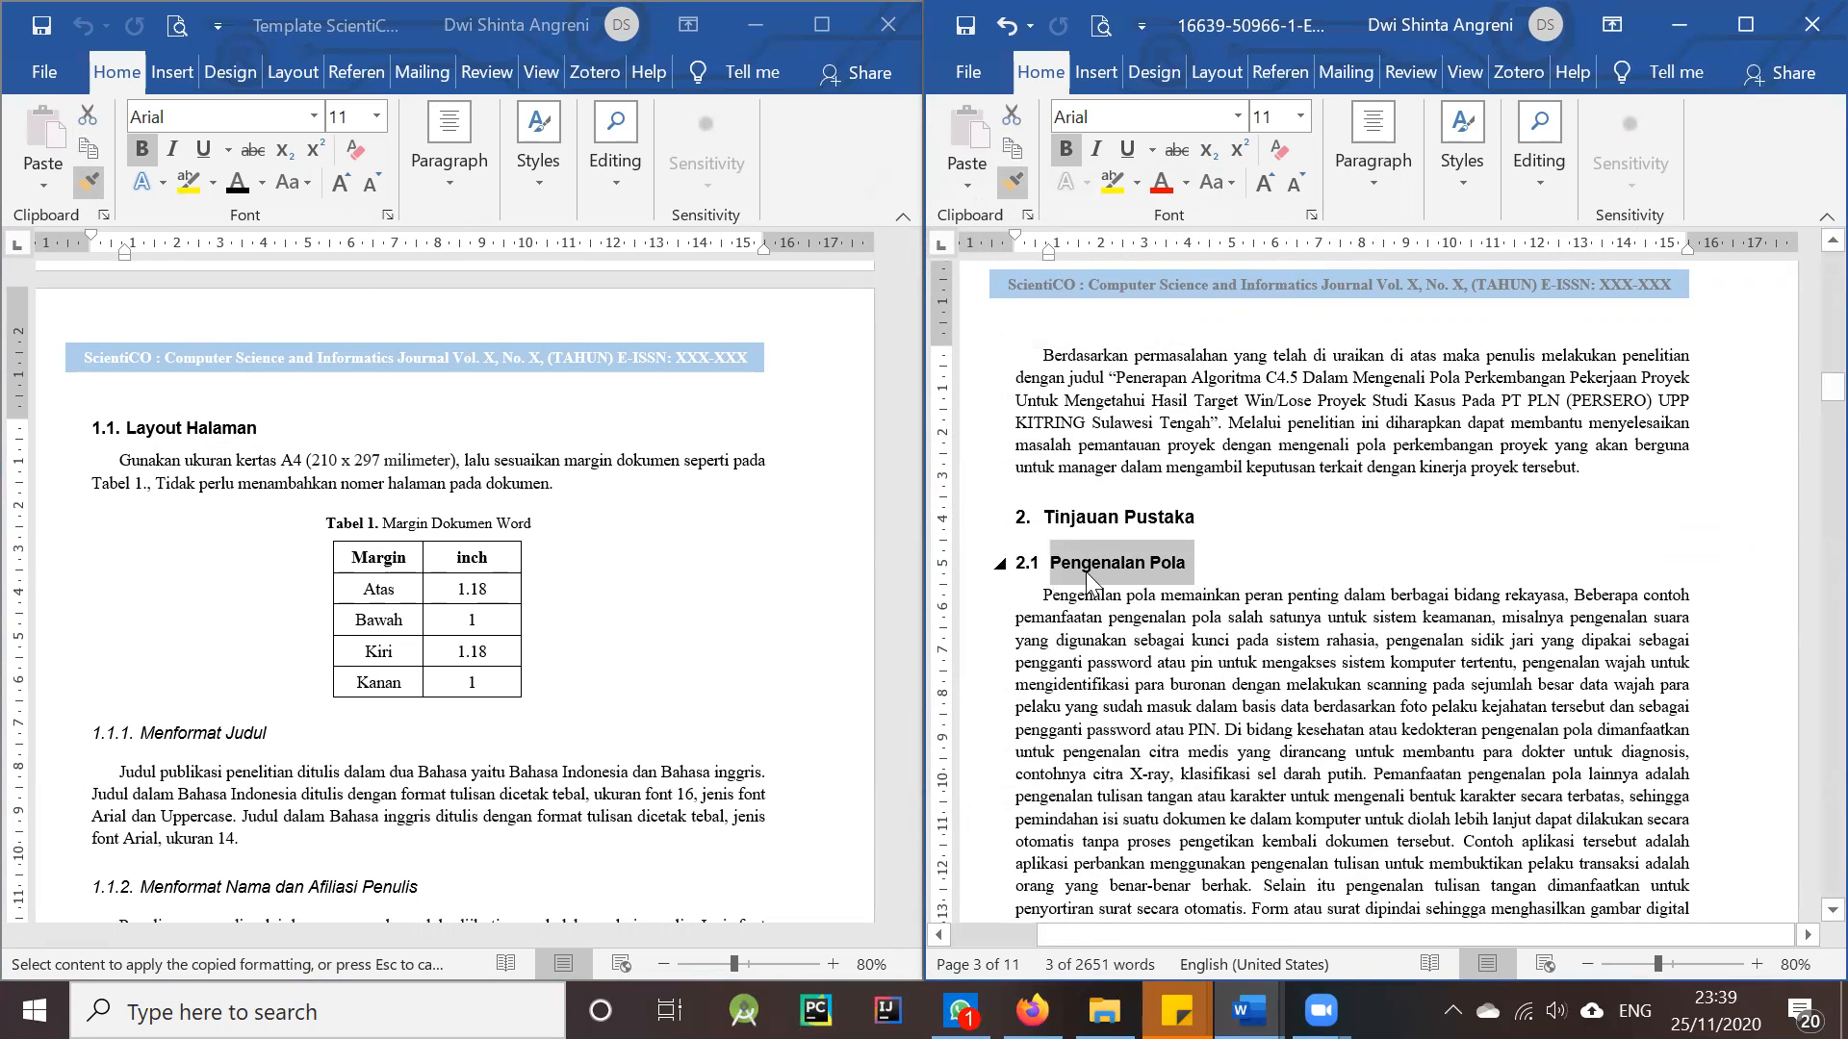
{"action": "scroll", "coordinate": [1164, 626], "scroll_direction": "down", "scroll_amount": 6}
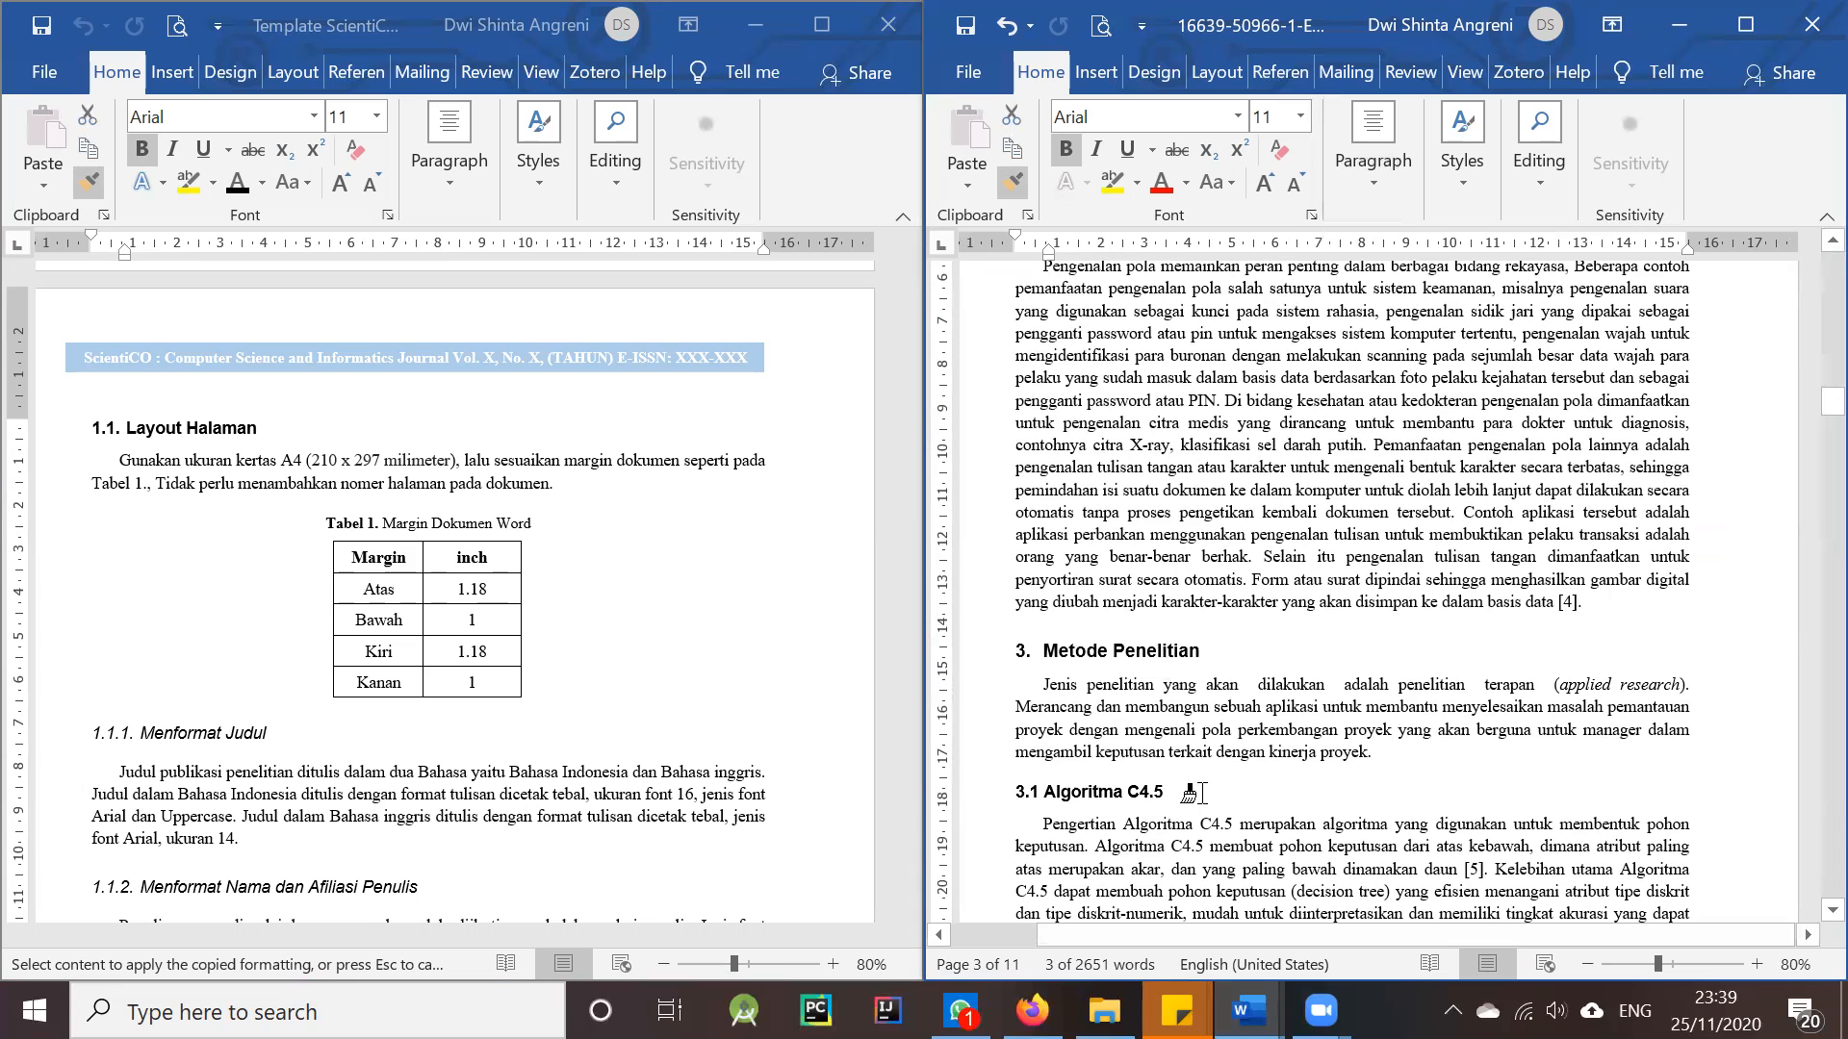
{"action": "mouse_move", "coordinate": [1157, 789]}
{"action": "left_mouse_down"}
{"action": "mouse_move", "coordinate": [994, 791]}
{"action": "mouse_move", "coordinate": [1001, 805]}
{"action": "left_mouse_up"}
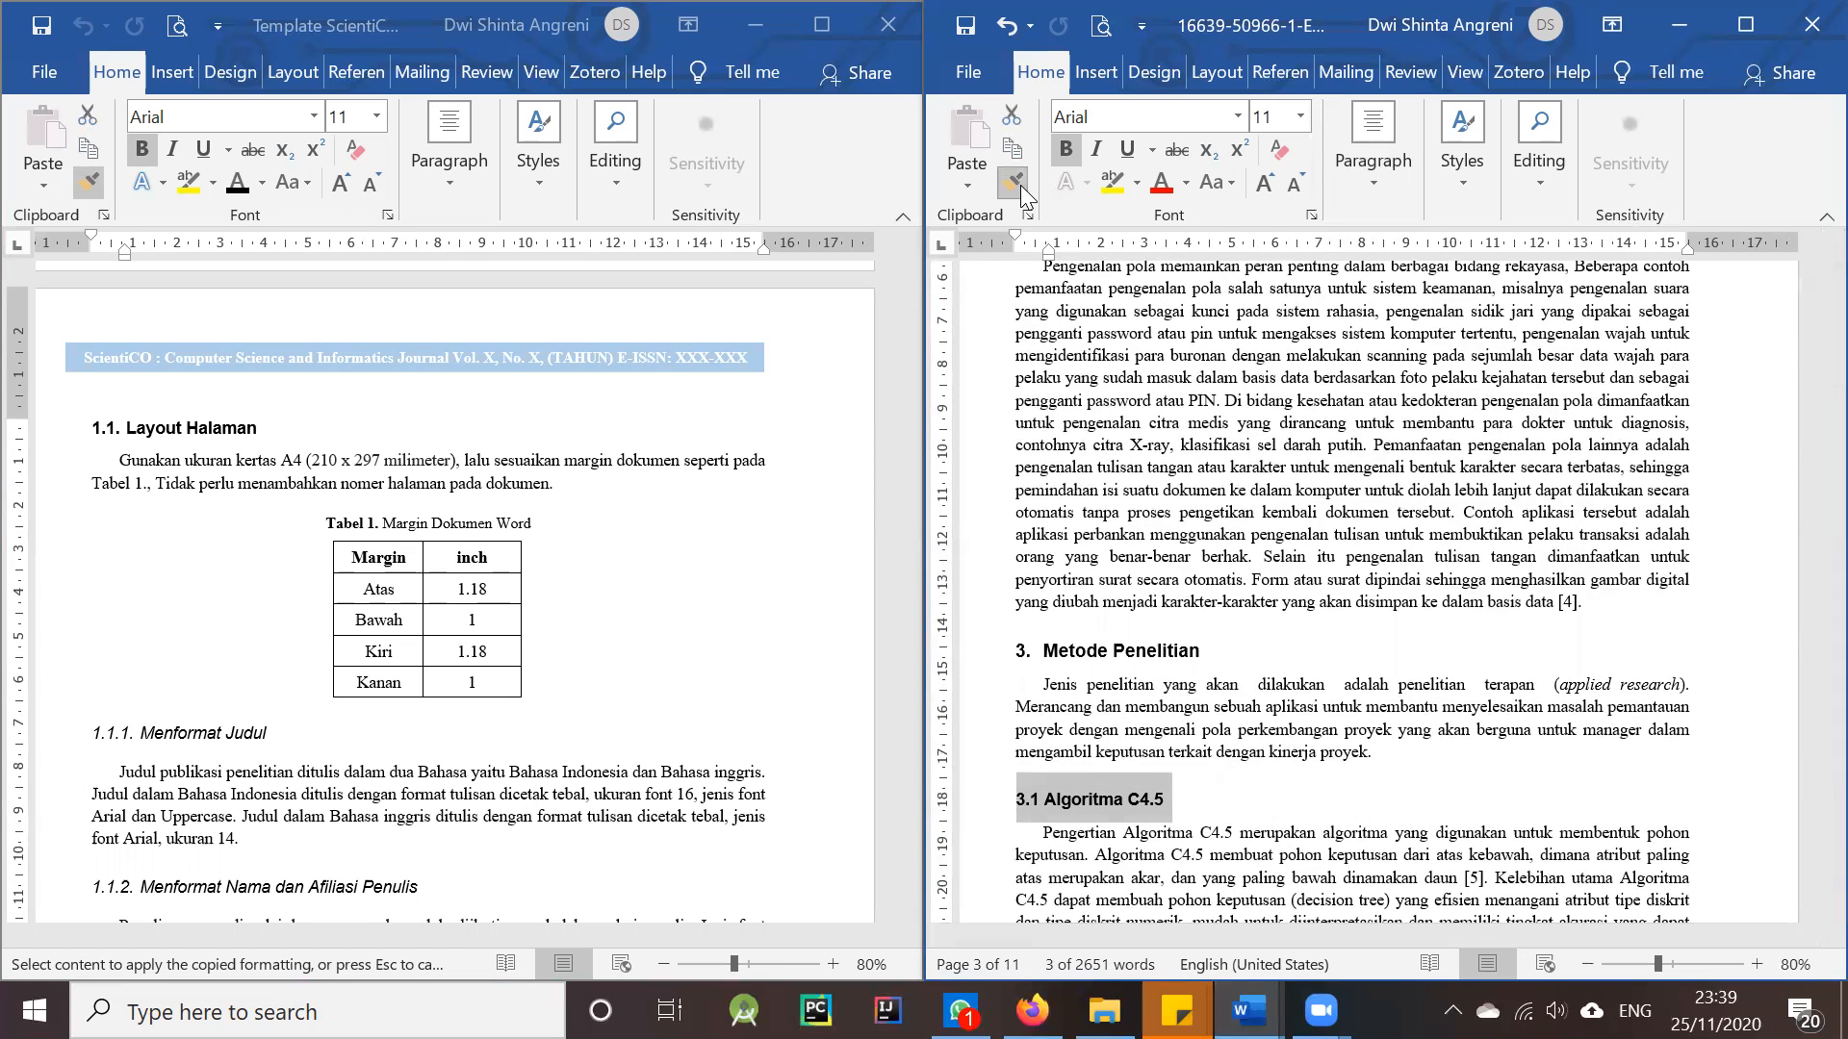
- Define an automatic 3.1 number format in the 1, 2, 3 style for the "Algoritma C4.5" subheading and delete its typed "3.1"
{"action": "left_click", "coordinate": [1015, 798]}
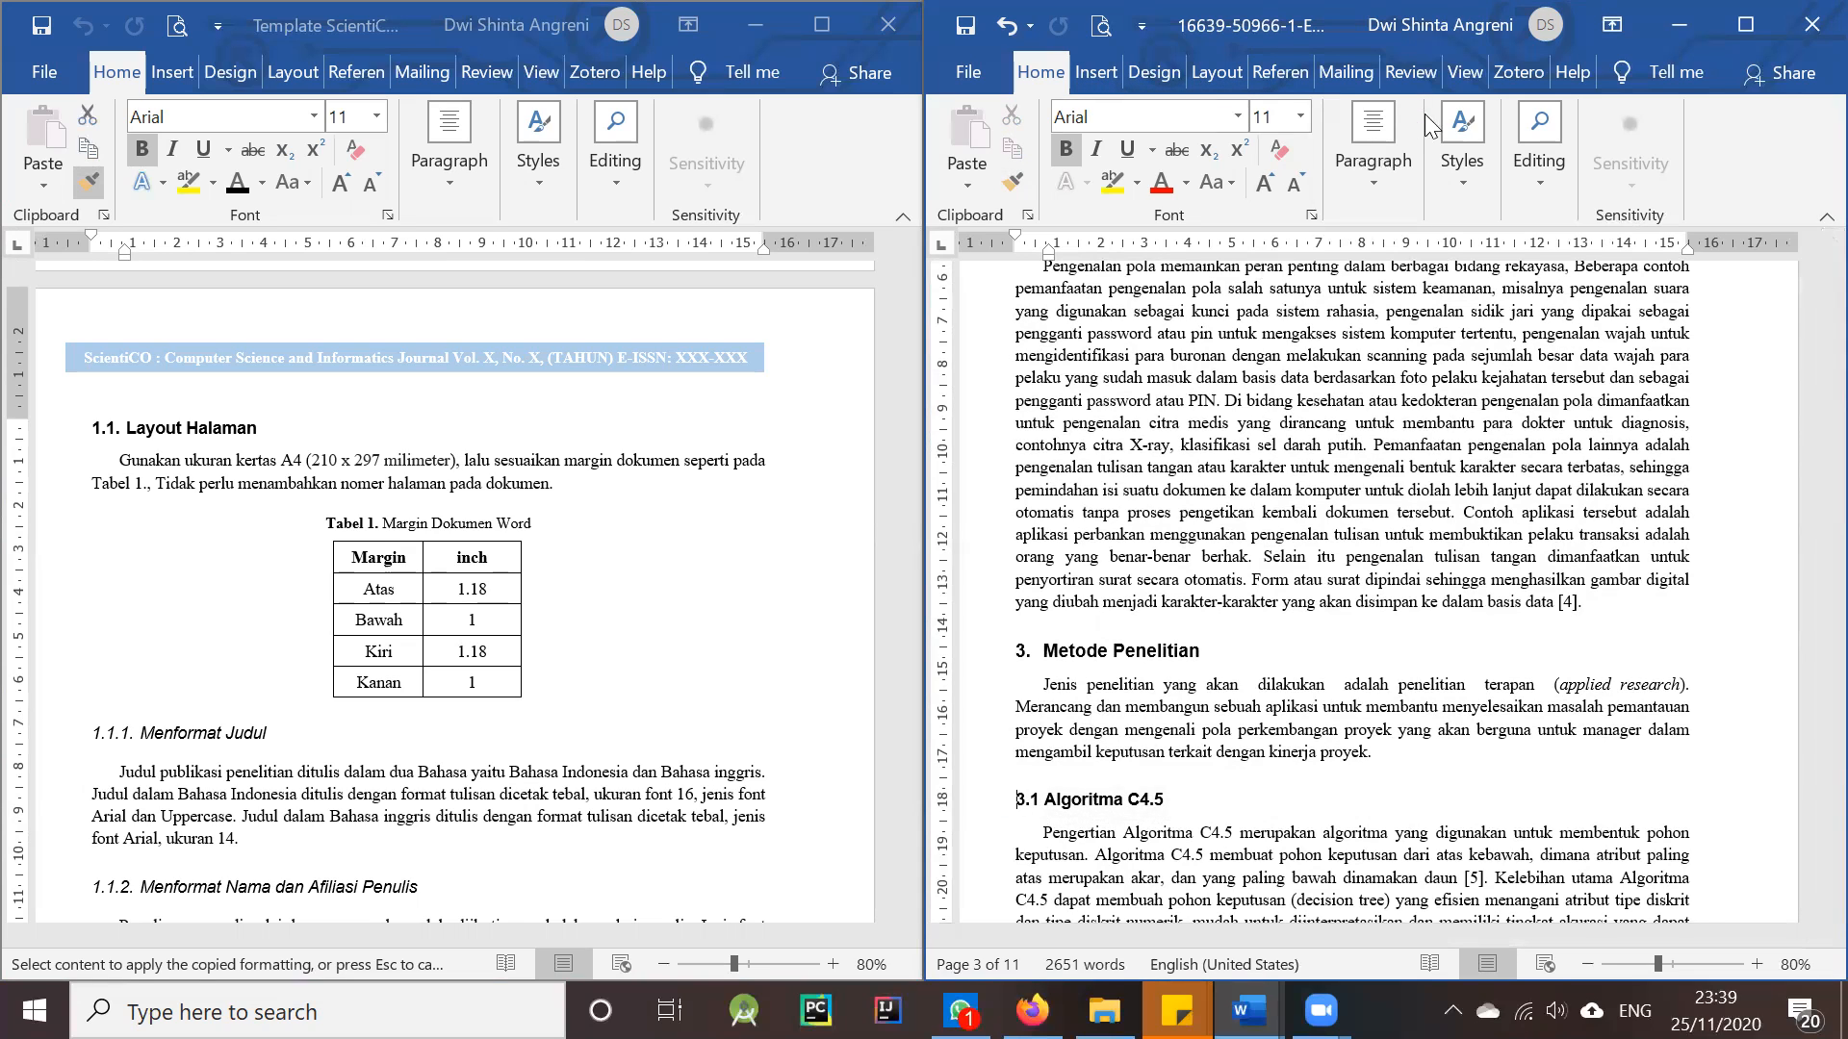
{"action": "left_click", "coordinate": [1389, 126]}
{"action": "left_click", "coordinate": [1422, 257]}
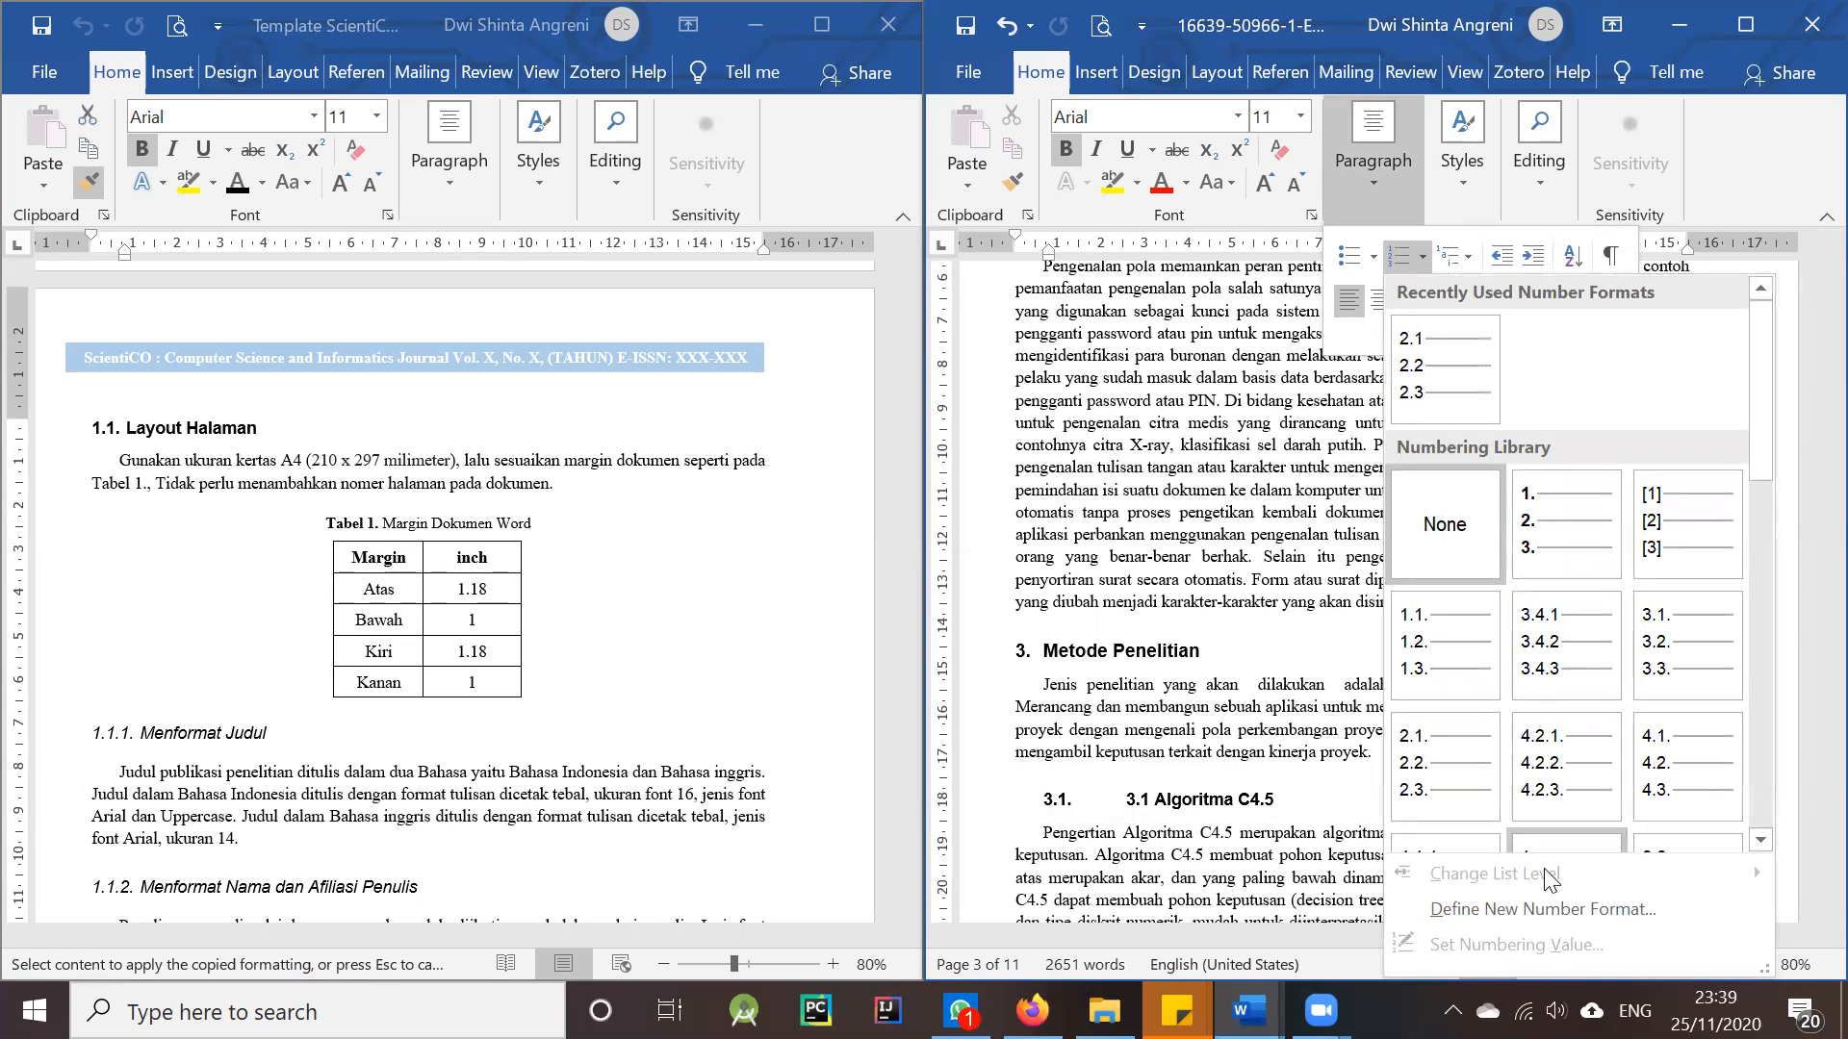
{"action": "left_click", "coordinate": [1538, 910]}
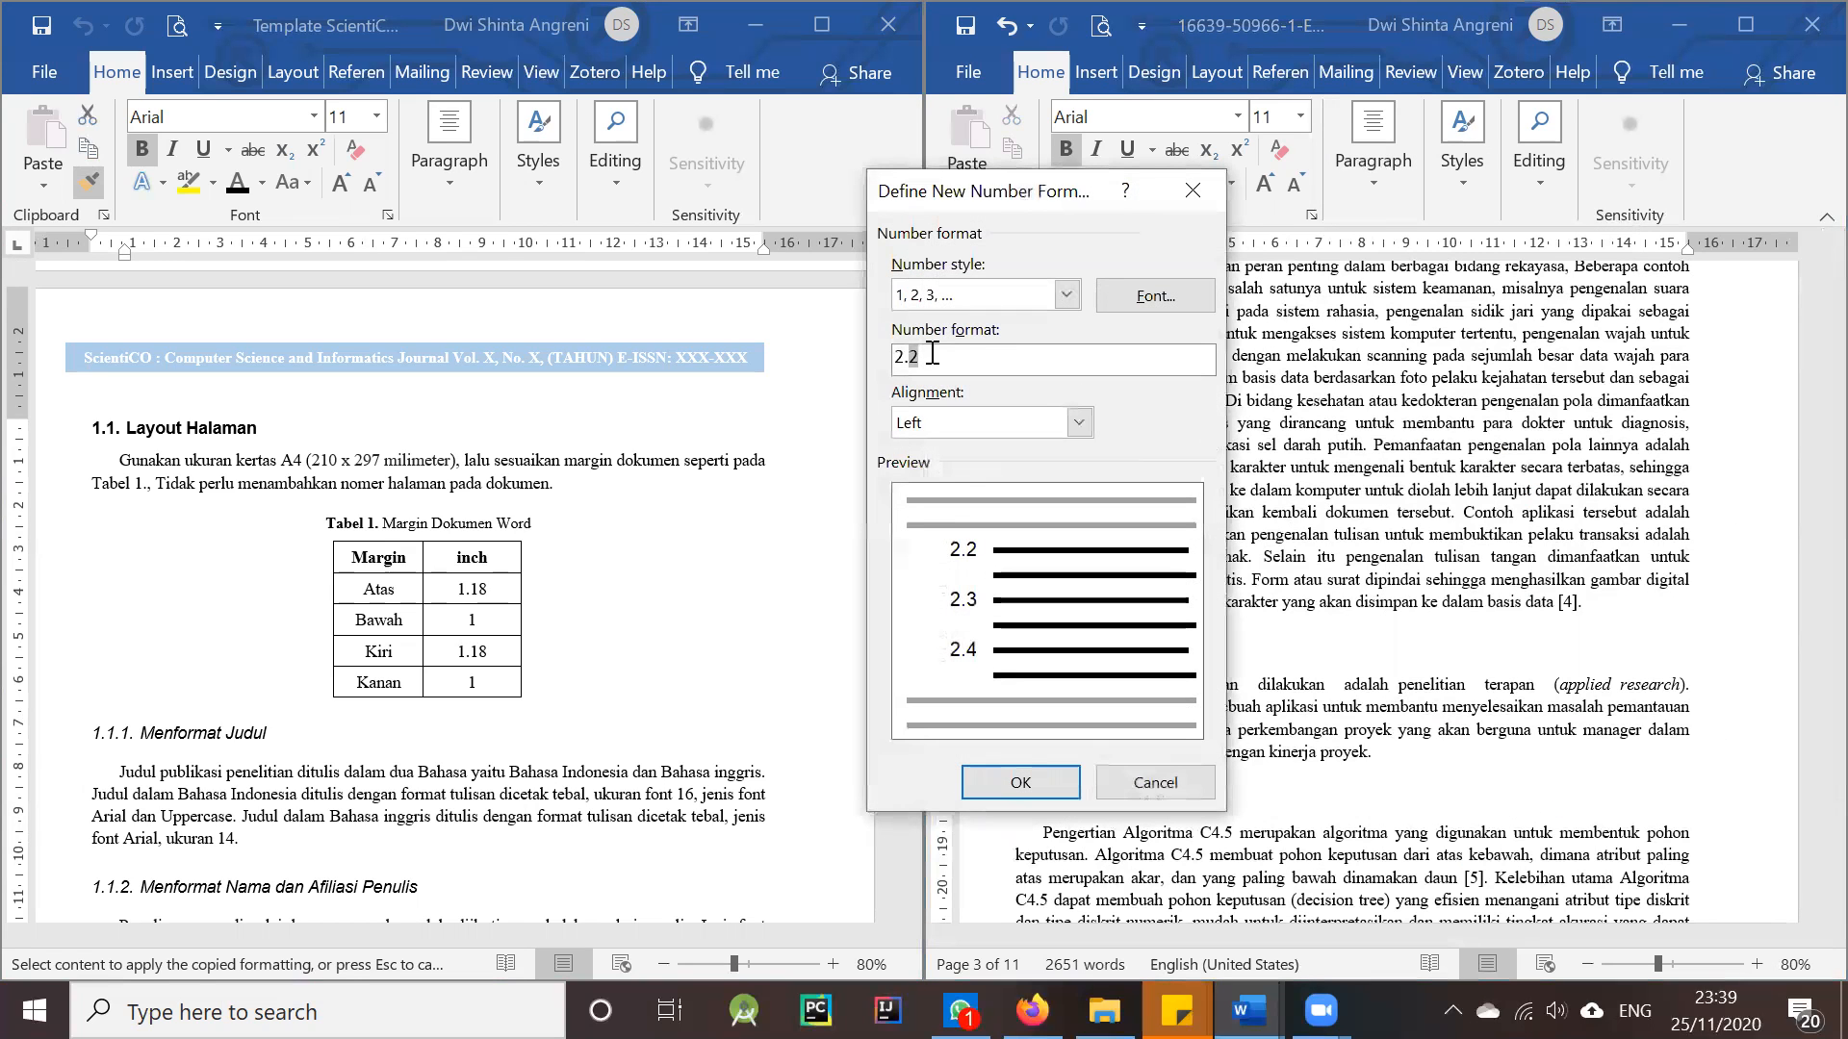
{"action": "left_click_drag", "start_coordinate": [933, 357], "coordinate": [892, 355]}
{"action": "type", "text": "3"}
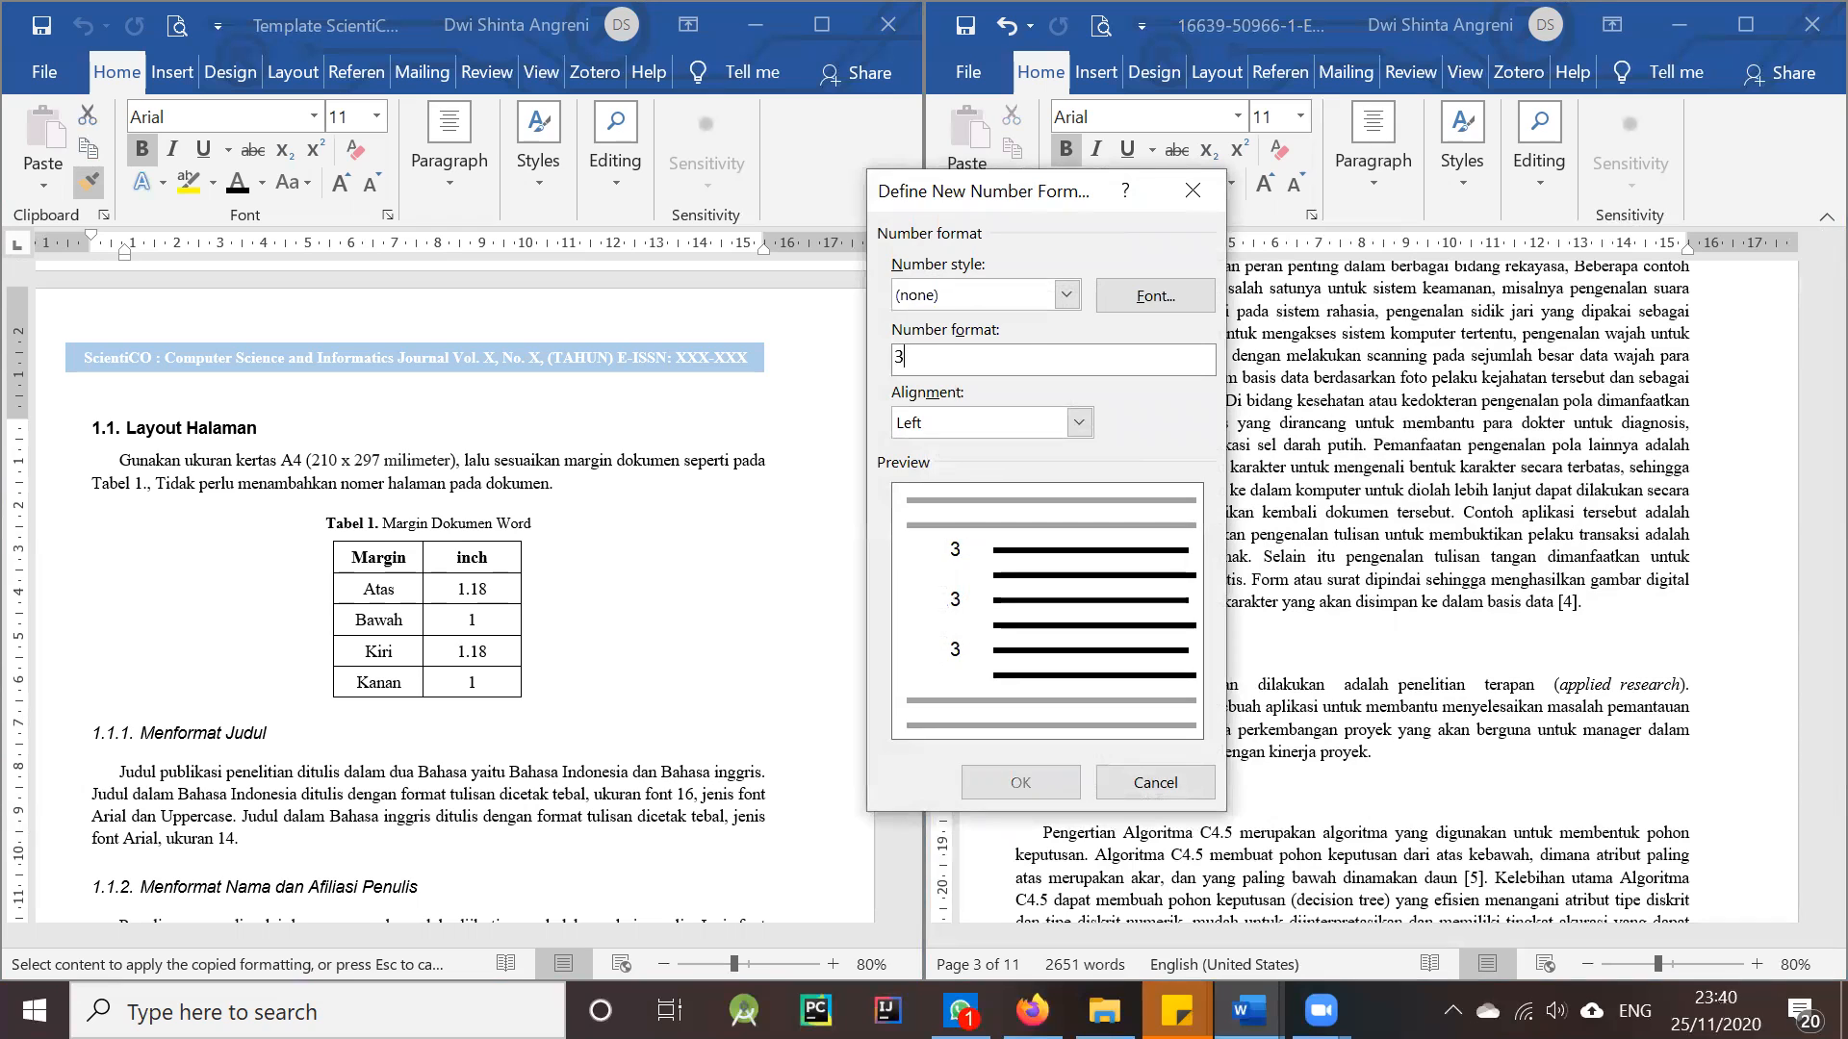
{"action": "left_click", "coordinate": [1051, 305]}
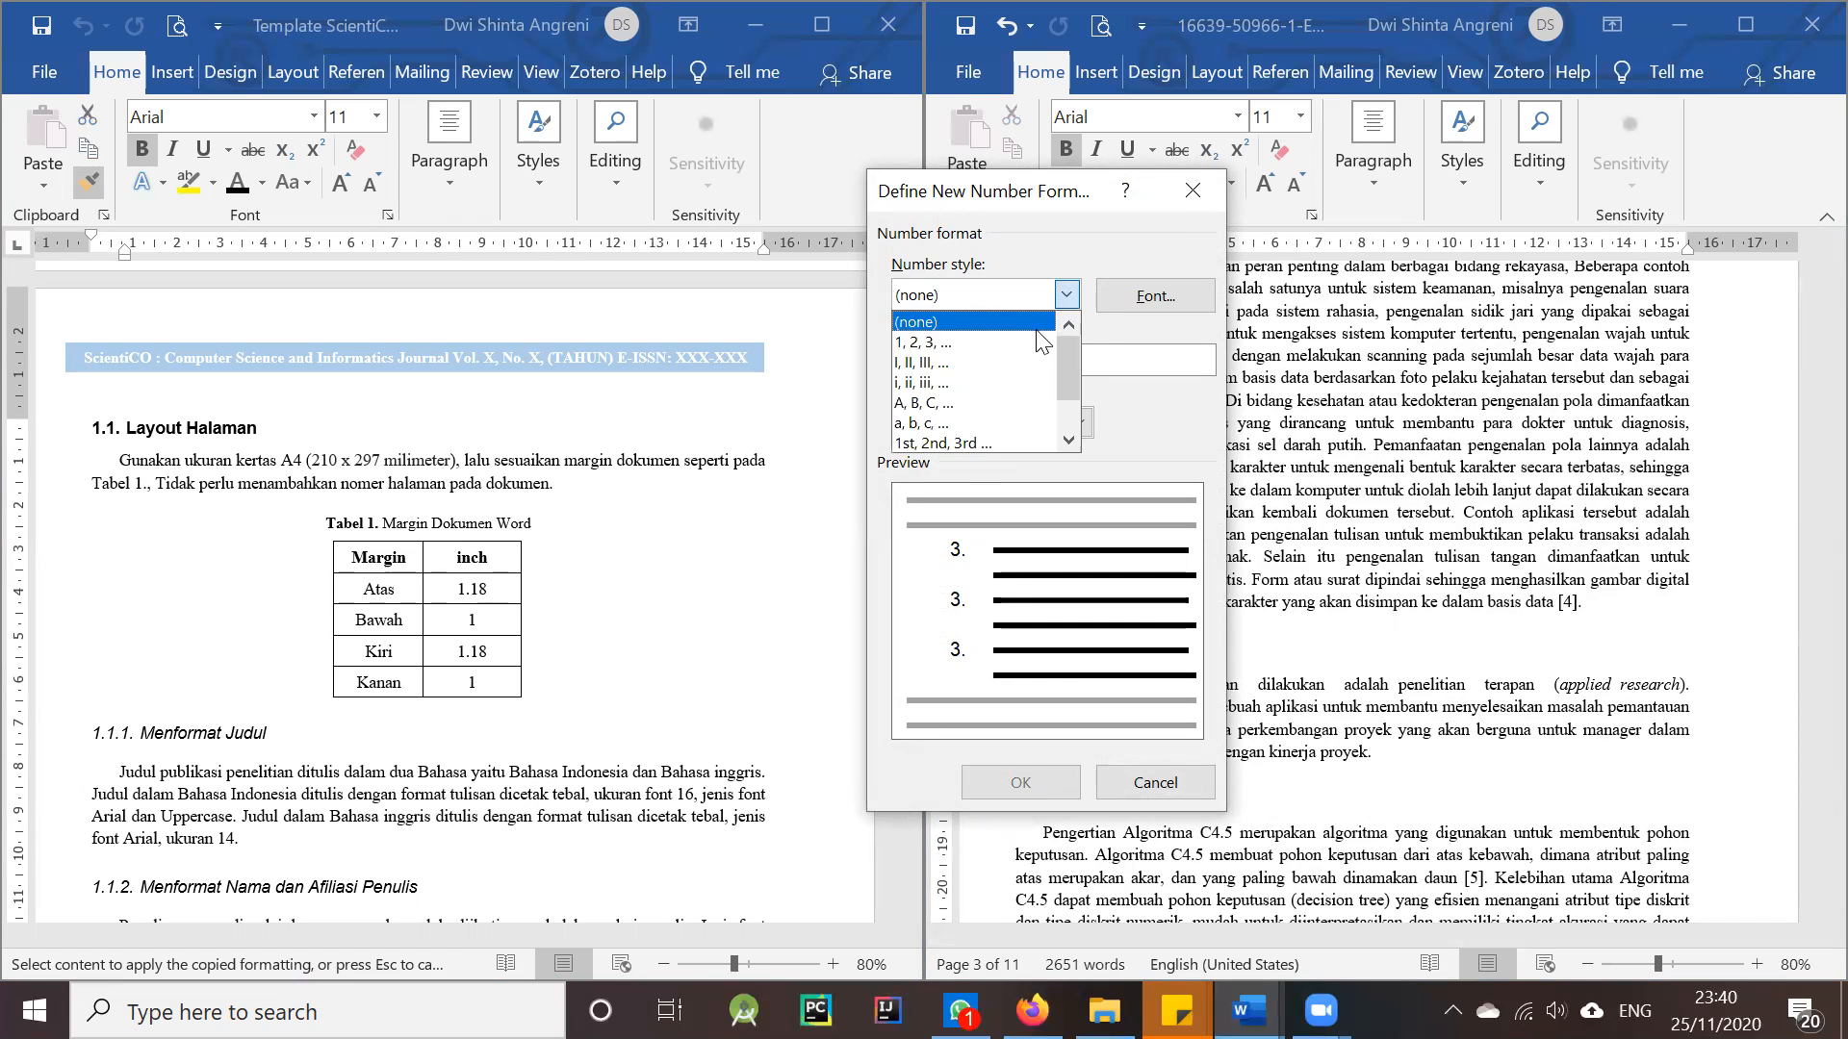
{"action": "left_click", "coordinate": [928, 319]}
{"action": "left_click", "coordinate": [1021, 782]}
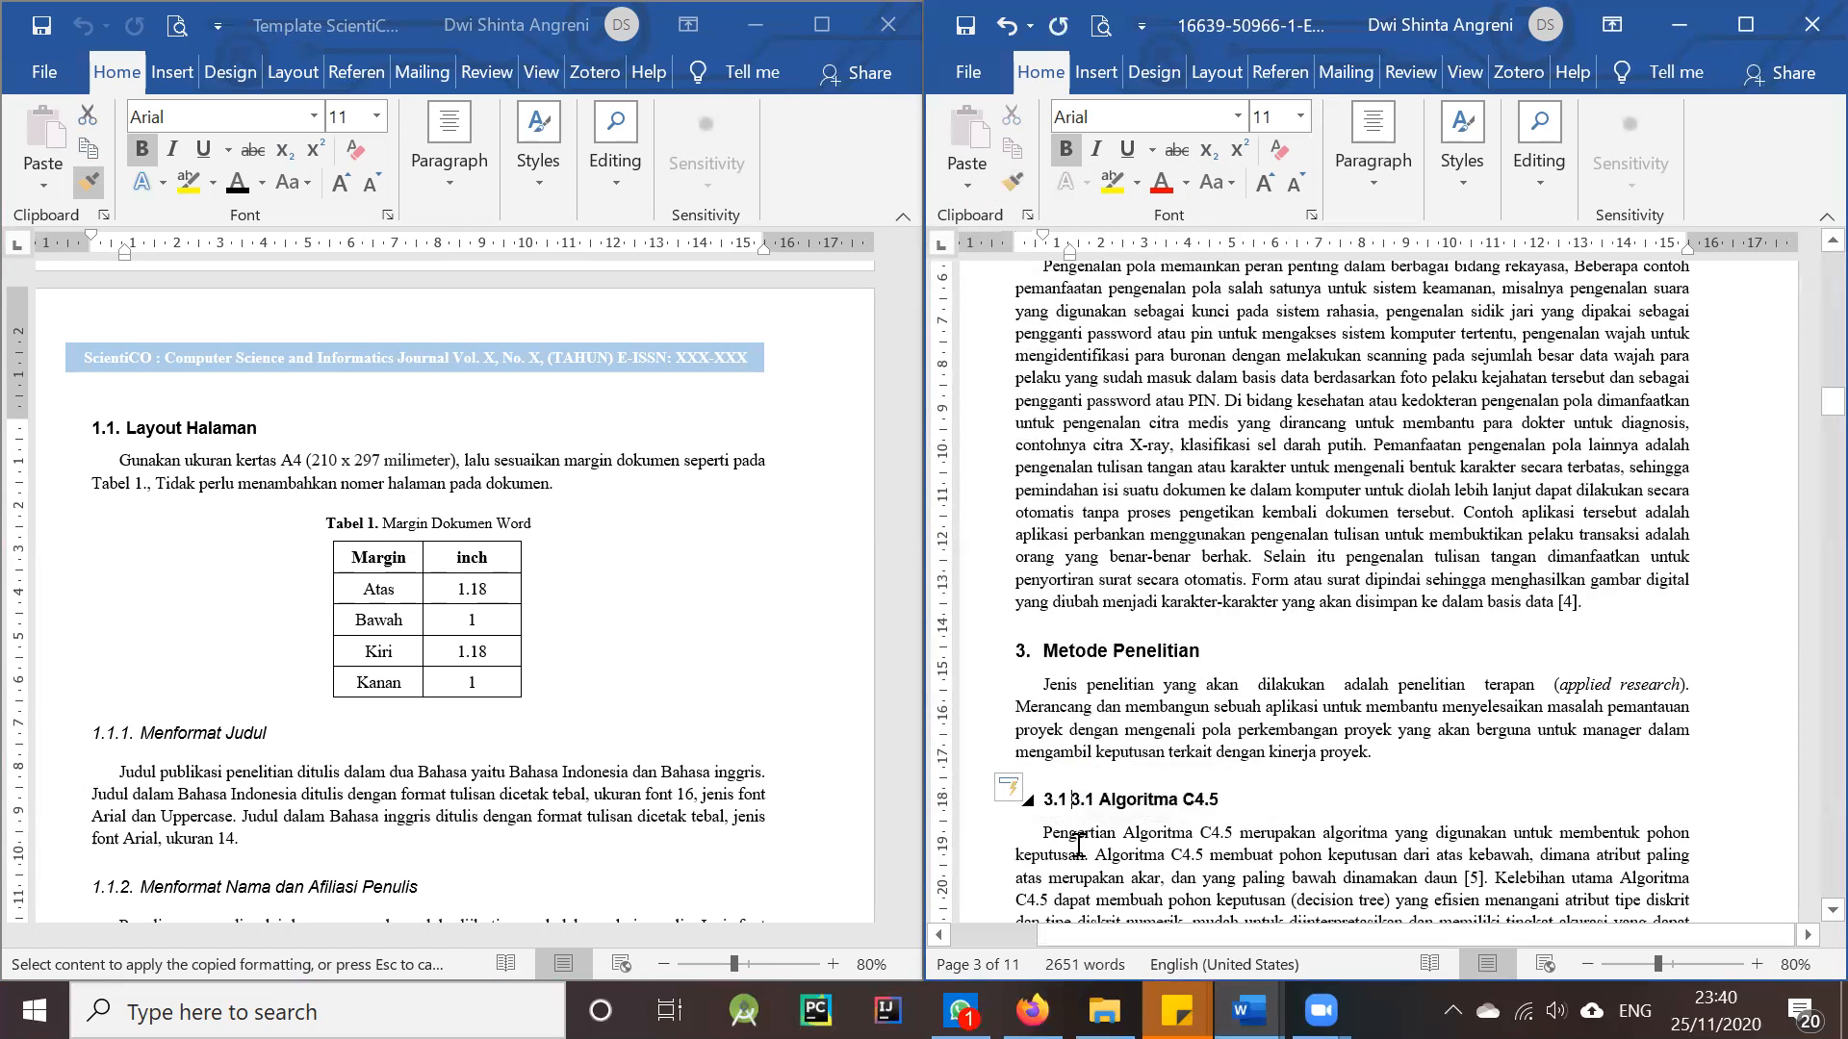
{"action": "left_click_drag", "start_coordinate": [1097, 798], "coordinate": [1065, 797]}
{"action": "key", "text": "Delete"}
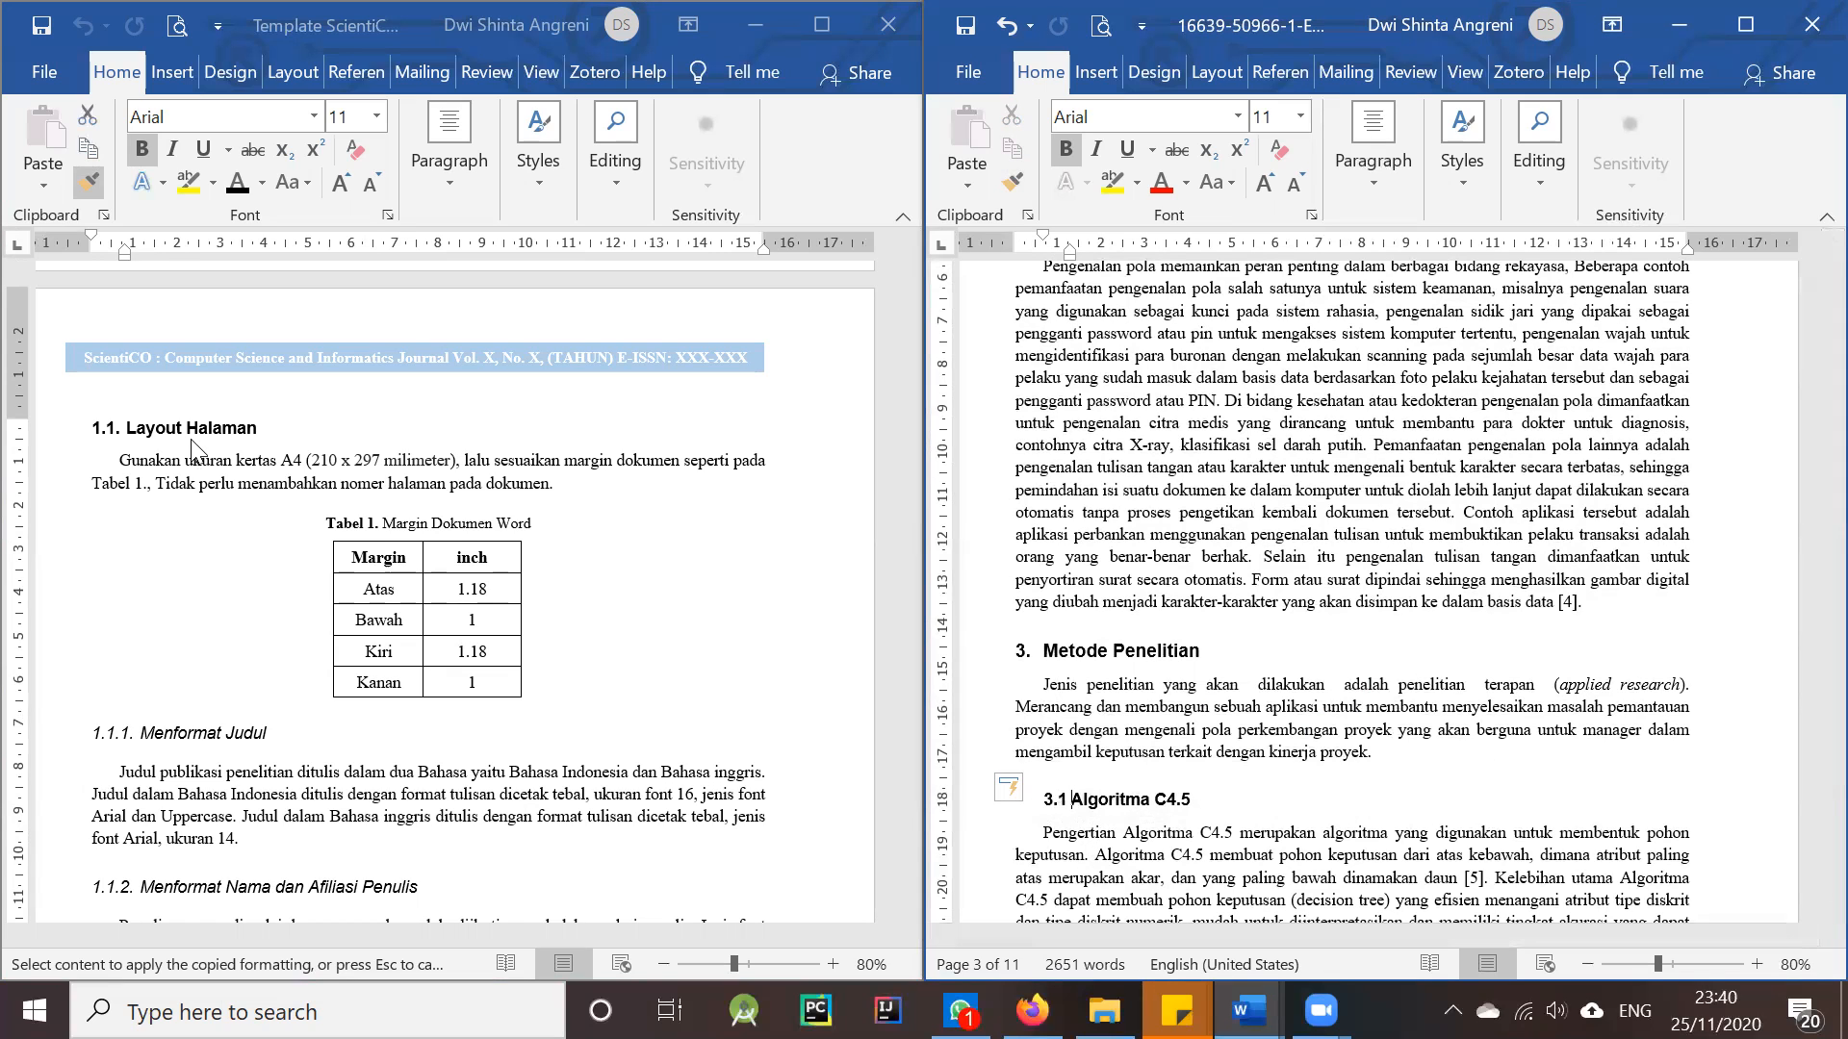
- Copy the template's "Layout Halaman" formatting onto the newly numbered "Algoritma C4.5" subheading
{"action": "left_click_drag", "start_coordinate": [126, 428], "coordinate": [264, 428]}
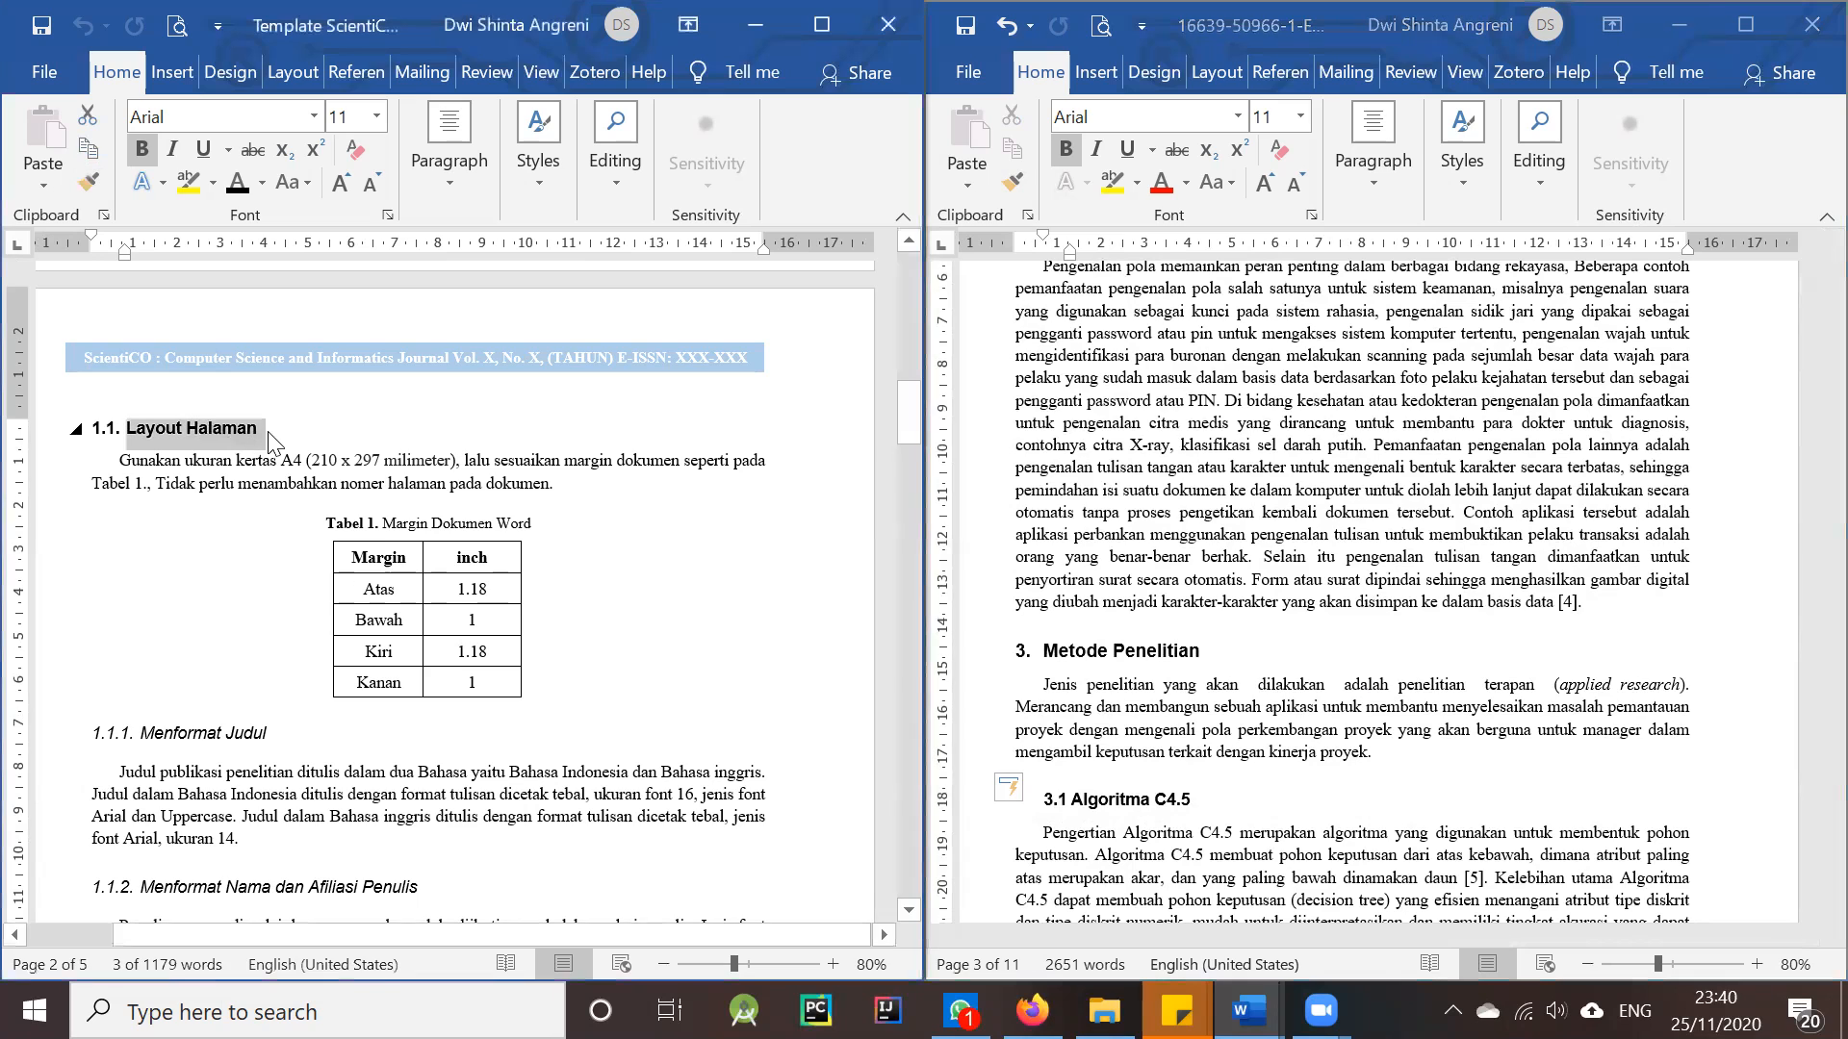
{"action": "left_click", "coordinate": [98, 186]}
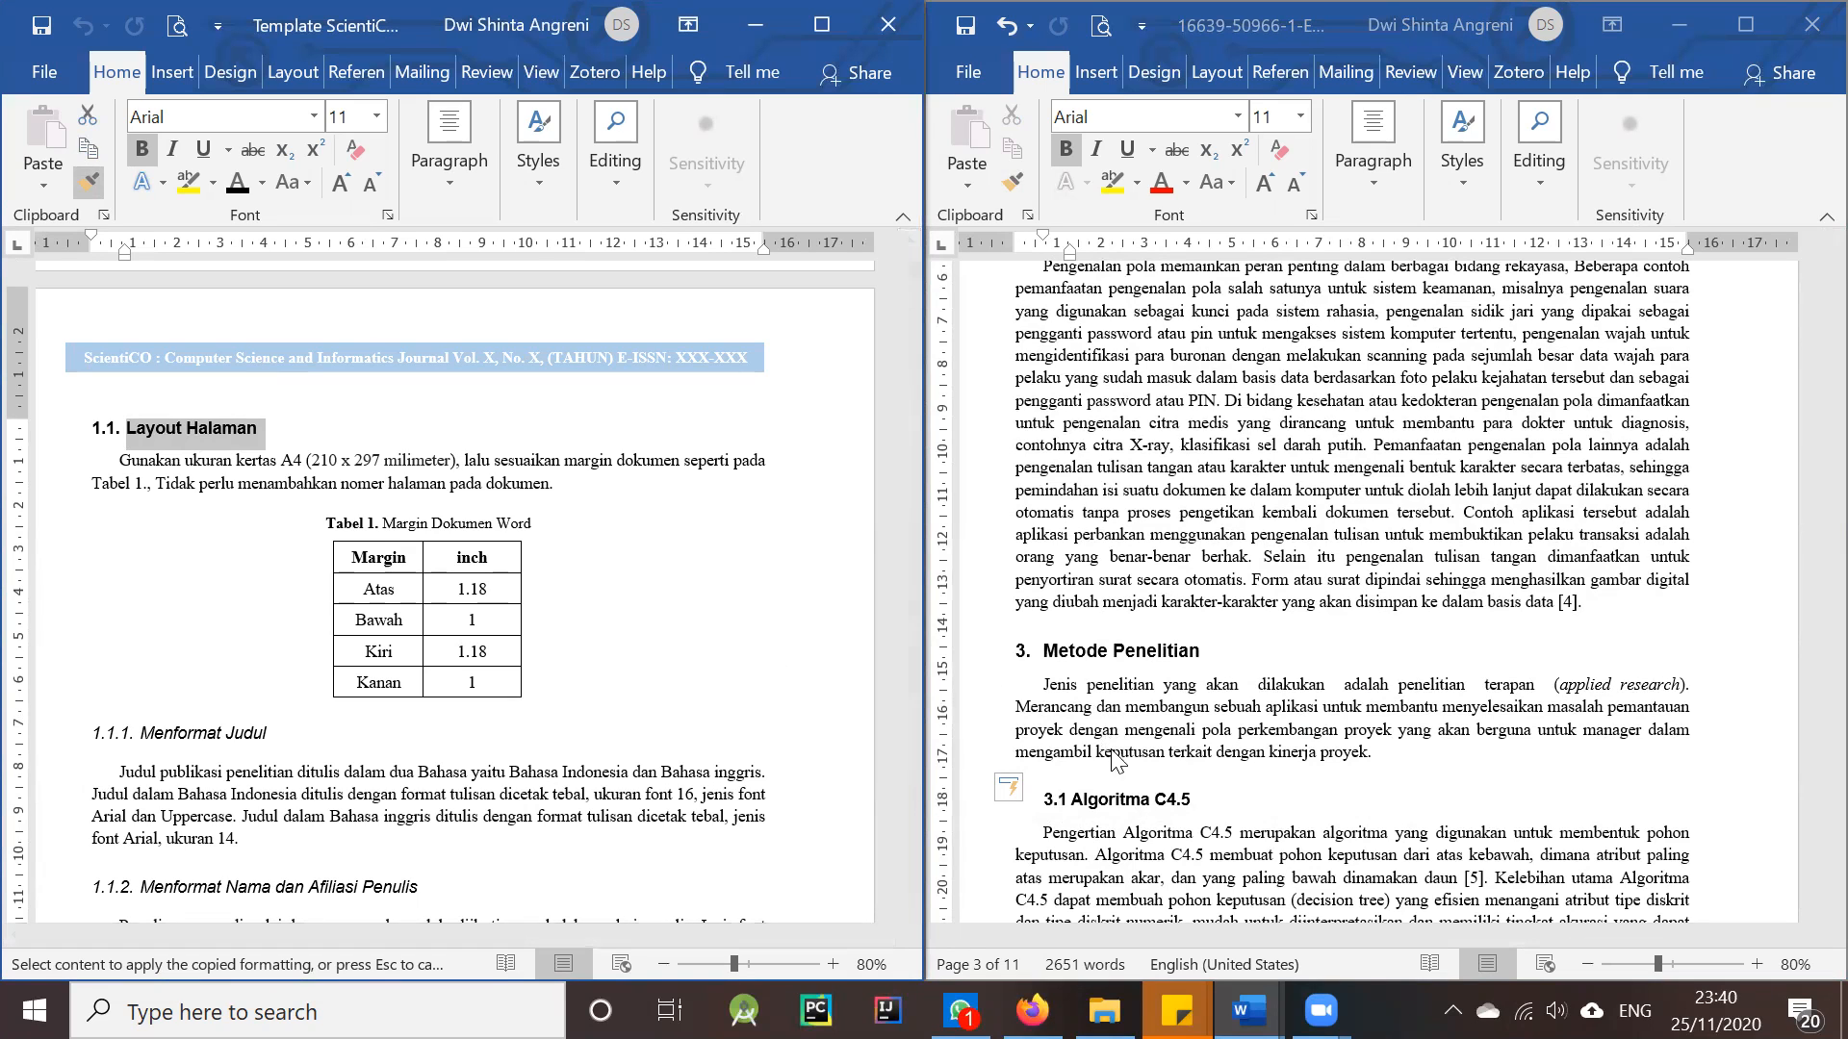
{"action": "left_click", "coordinate": [1085, 800]}
{"action": "left_click_drag", "start_coordinate": [1195, 799], "coordinate": [1045, 807]}
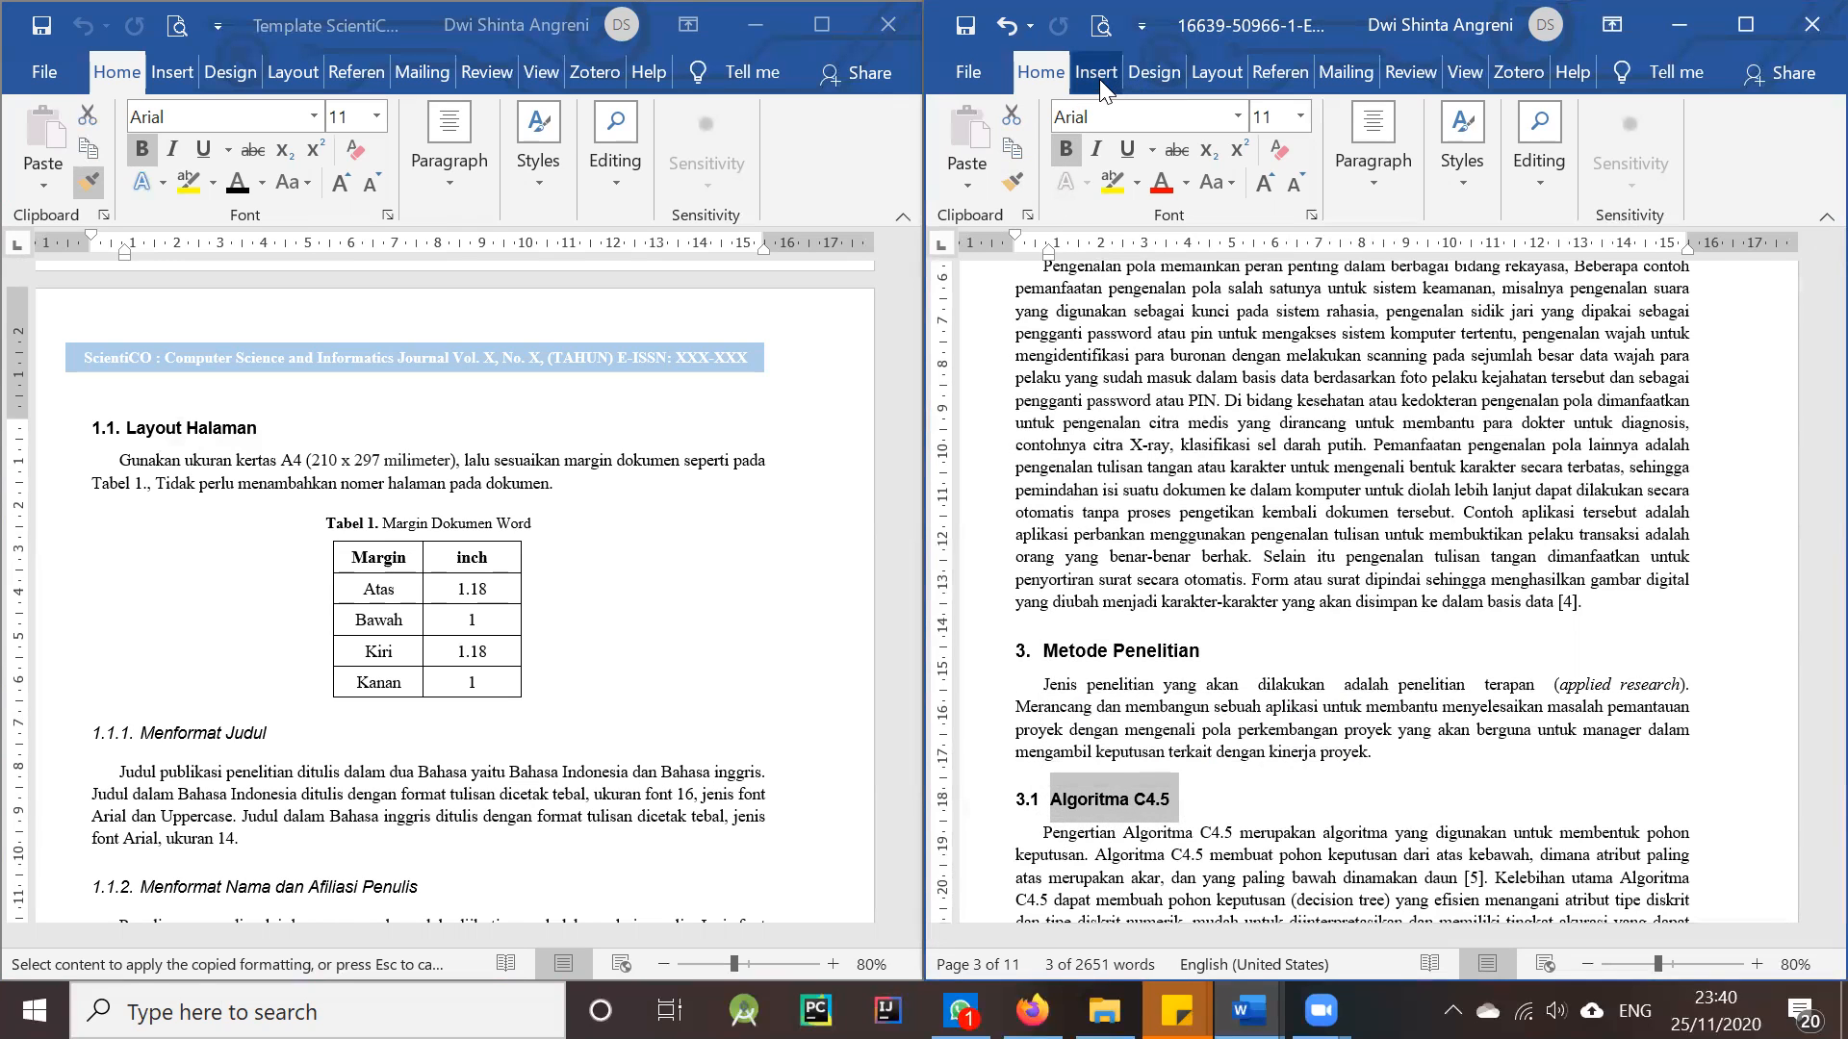
- Change the number format of the "Algoritma C4.5" subheading to "3.1." with a trailing period
{"action": "left_click", "coordinate": [1390, 168]}
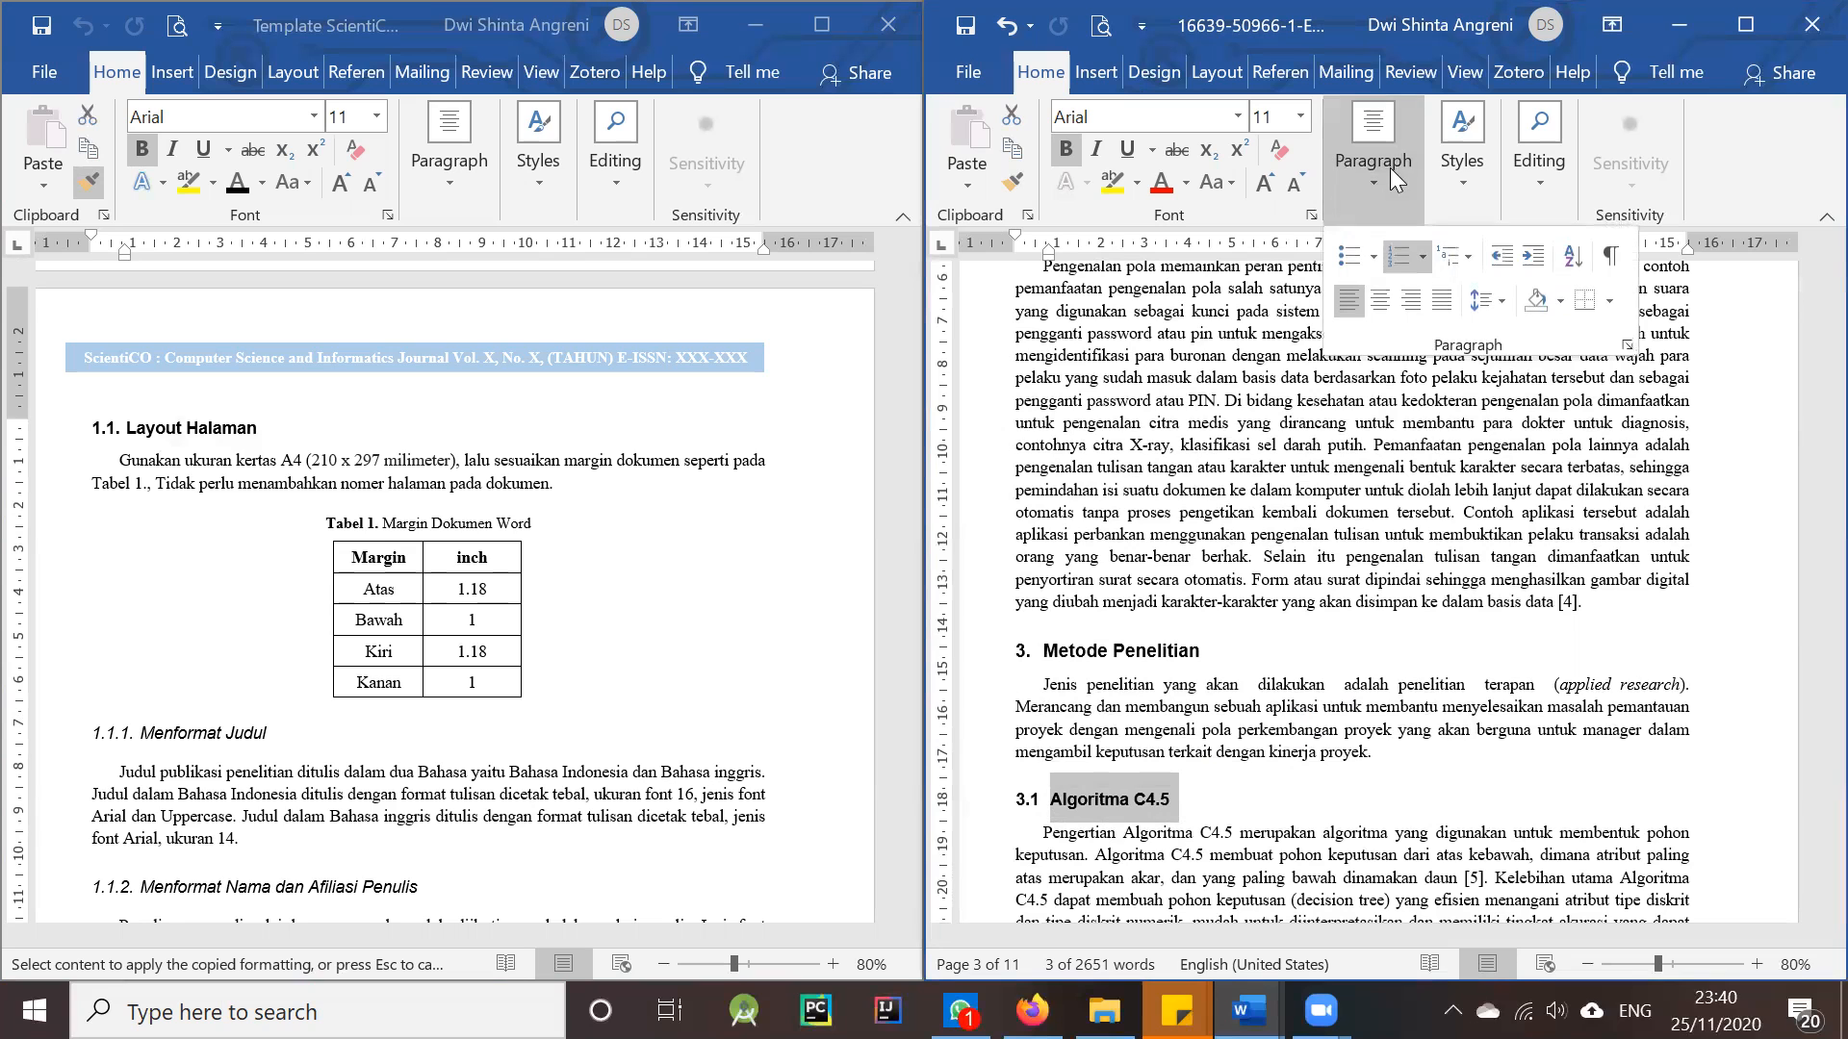
{"action": "left_click", "coordinate": [1423, 257]}
{"action": "left_click", "coordinate": [1476, 904]}
{"action": "left_click", "coordinate": [981, 358]}
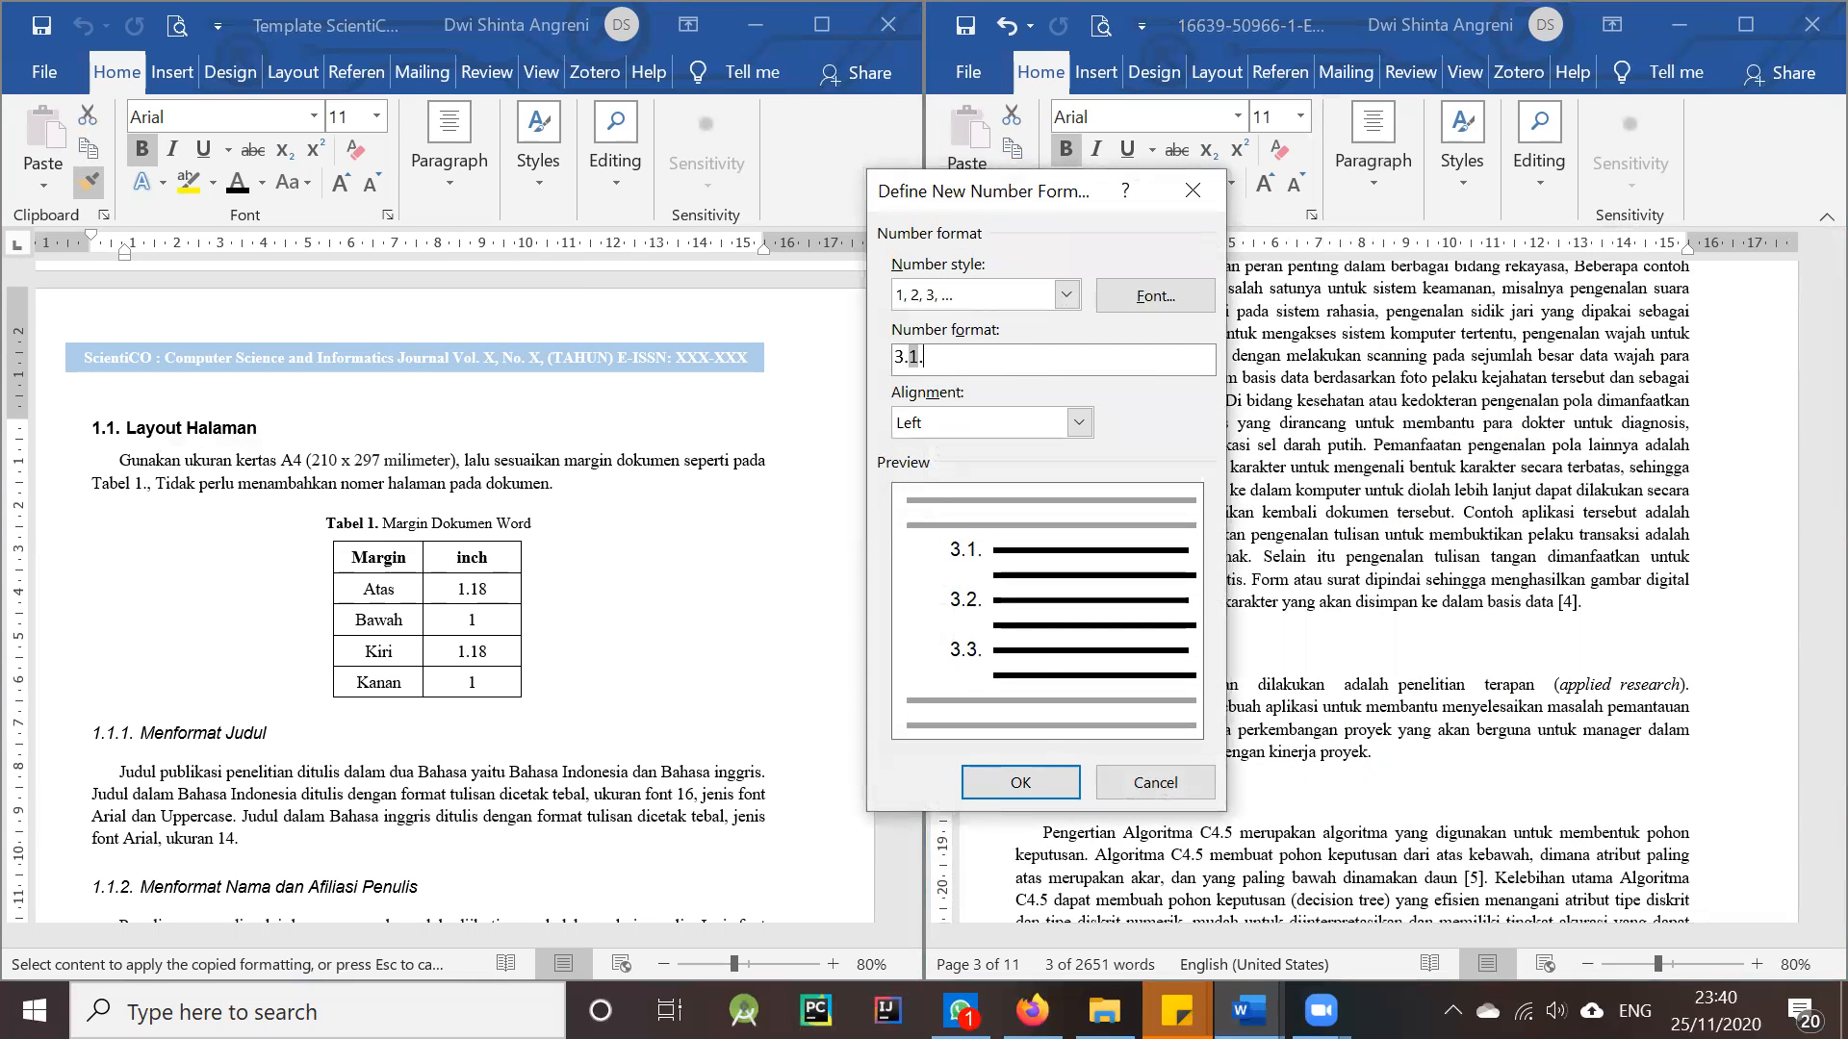
{"action": "left_click", "coordinate": [1037, 787]}
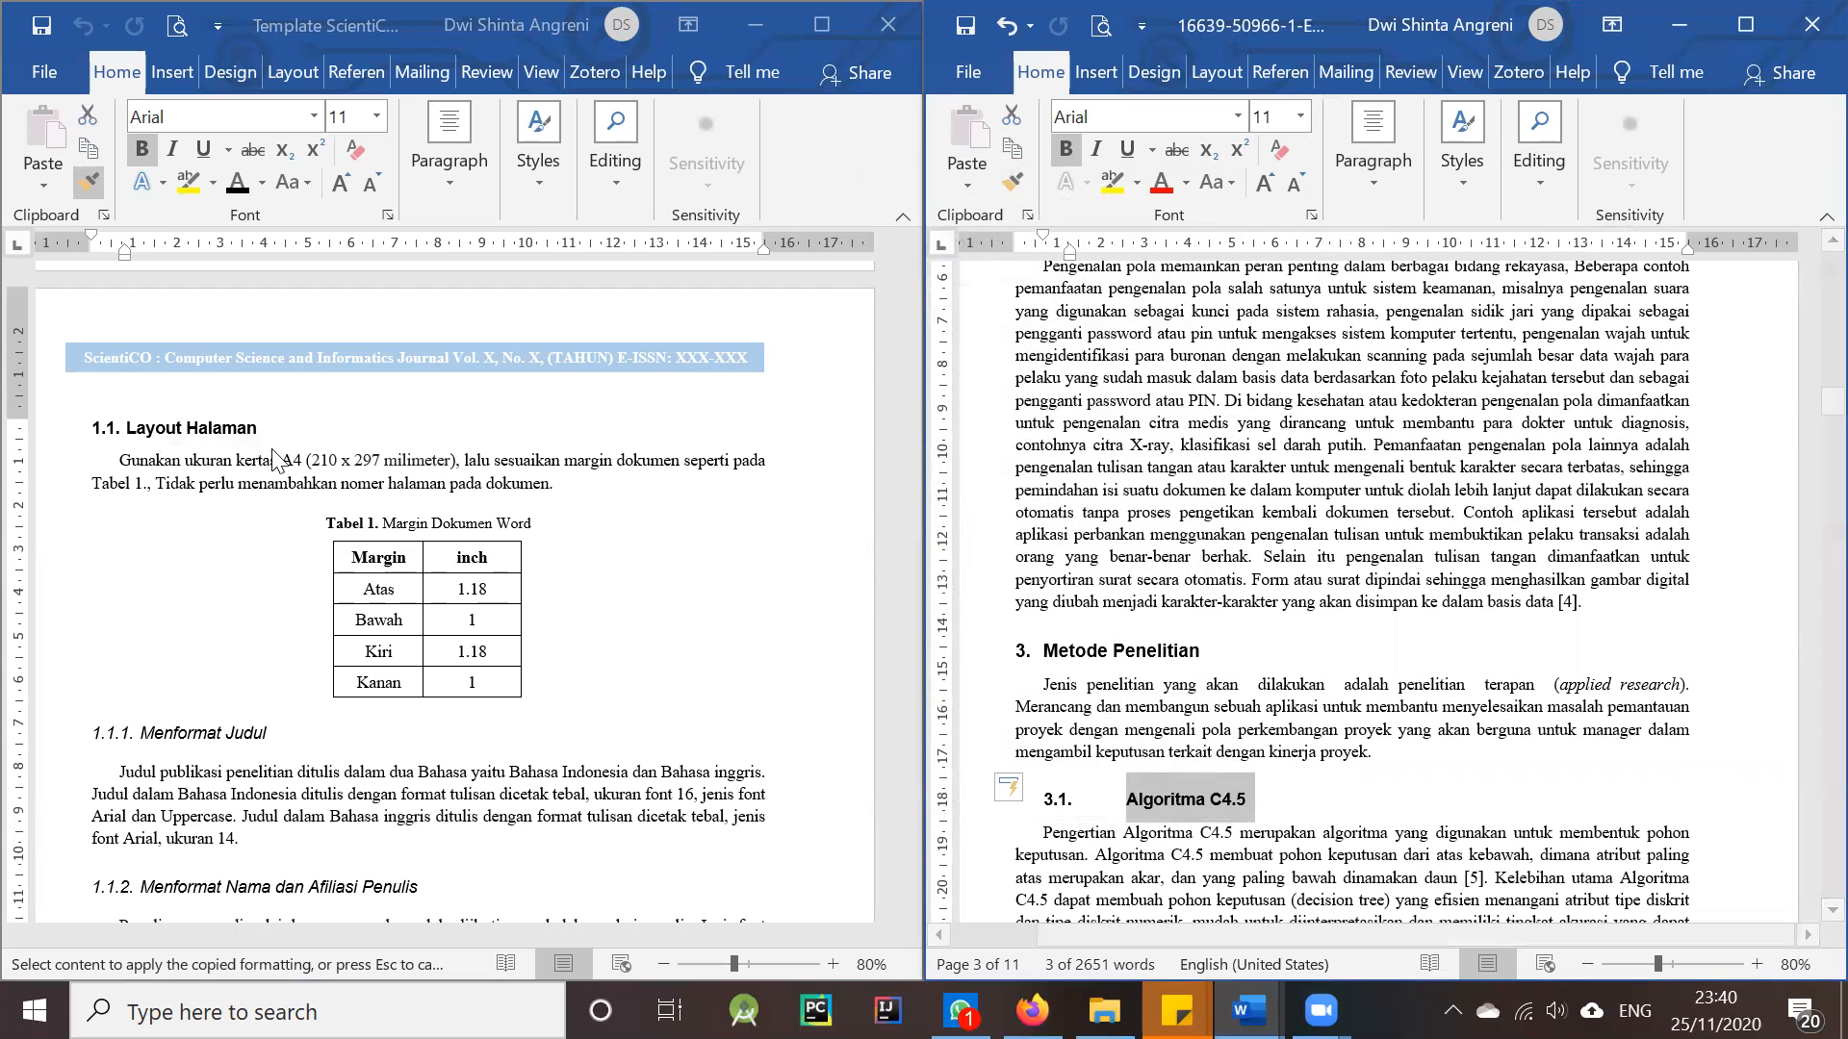
- Reapply the template's "Layout Halaman" formatting to the "3.1. Algoritma C4.5" subheading to restore its indentation
{"action": "left_click_drag", "start_coordinate": [126, 428], "coordinate": [265, 429]}
{"action": "left_click", "coordinate": [89, 179]}
{"action": "left_click", "coordinate": [1279, 791]}
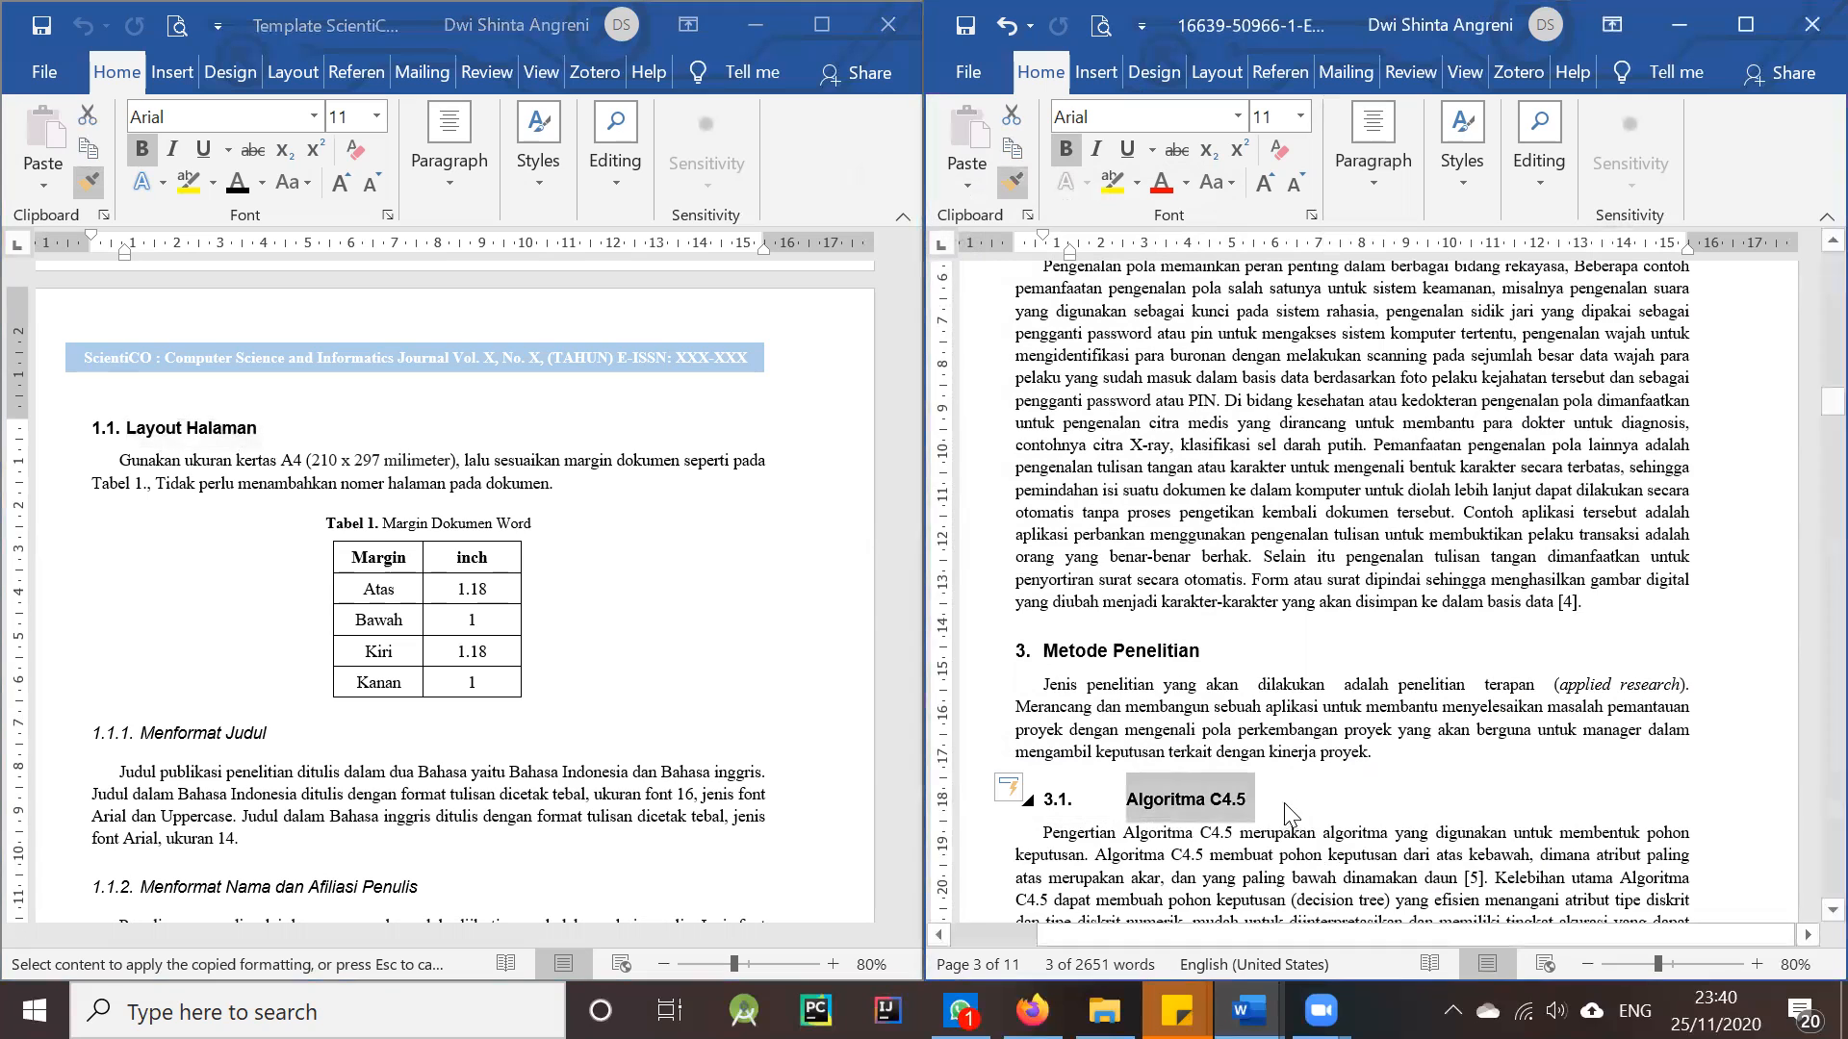
{"action": "left_click", "coordinate": [1220, 801]}
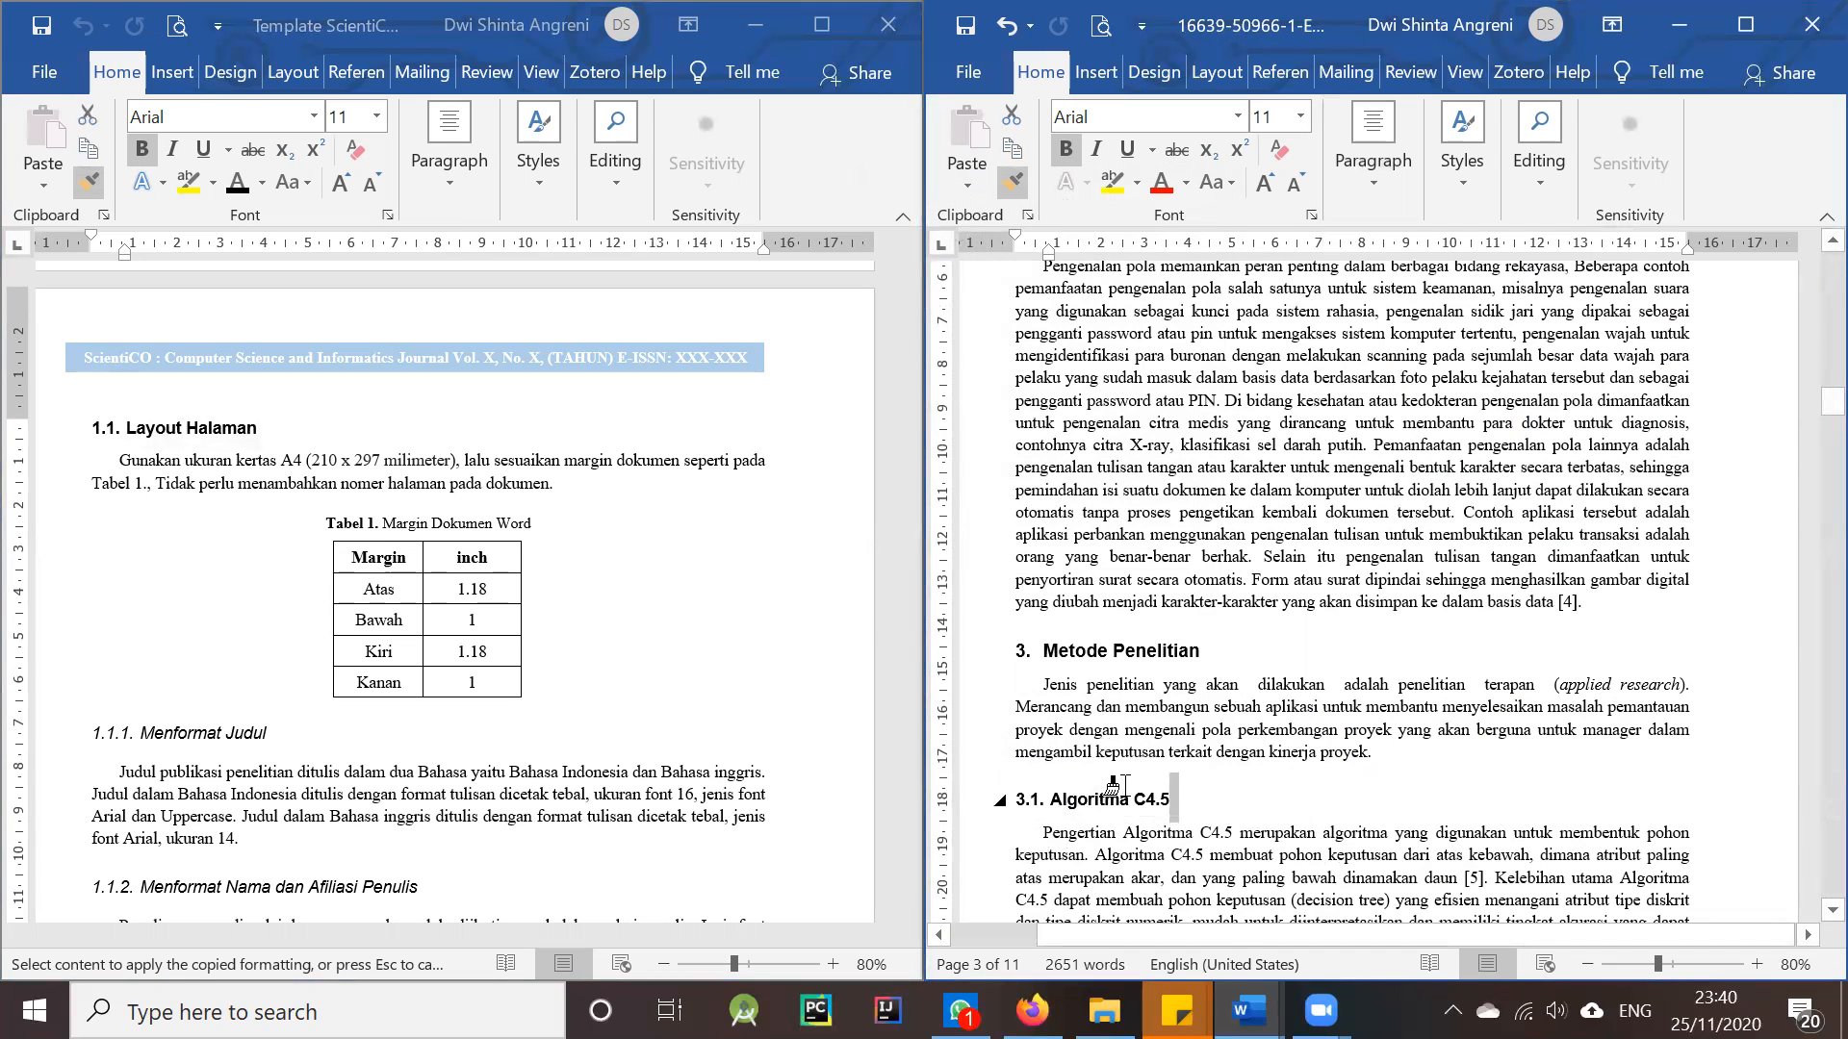
- Apply the copied subheading formatting to the manuscript's "5.1 Desain Interaksi Sistem" subheading
{"action": "scroll", "coordinate": [1116, 791], "scroll_direction": "down", "scroll_amount": 10}
{"action": "scroll", "coordinate": [1119, 795], "scroll_direction": "down", "scroll_amount": 8}
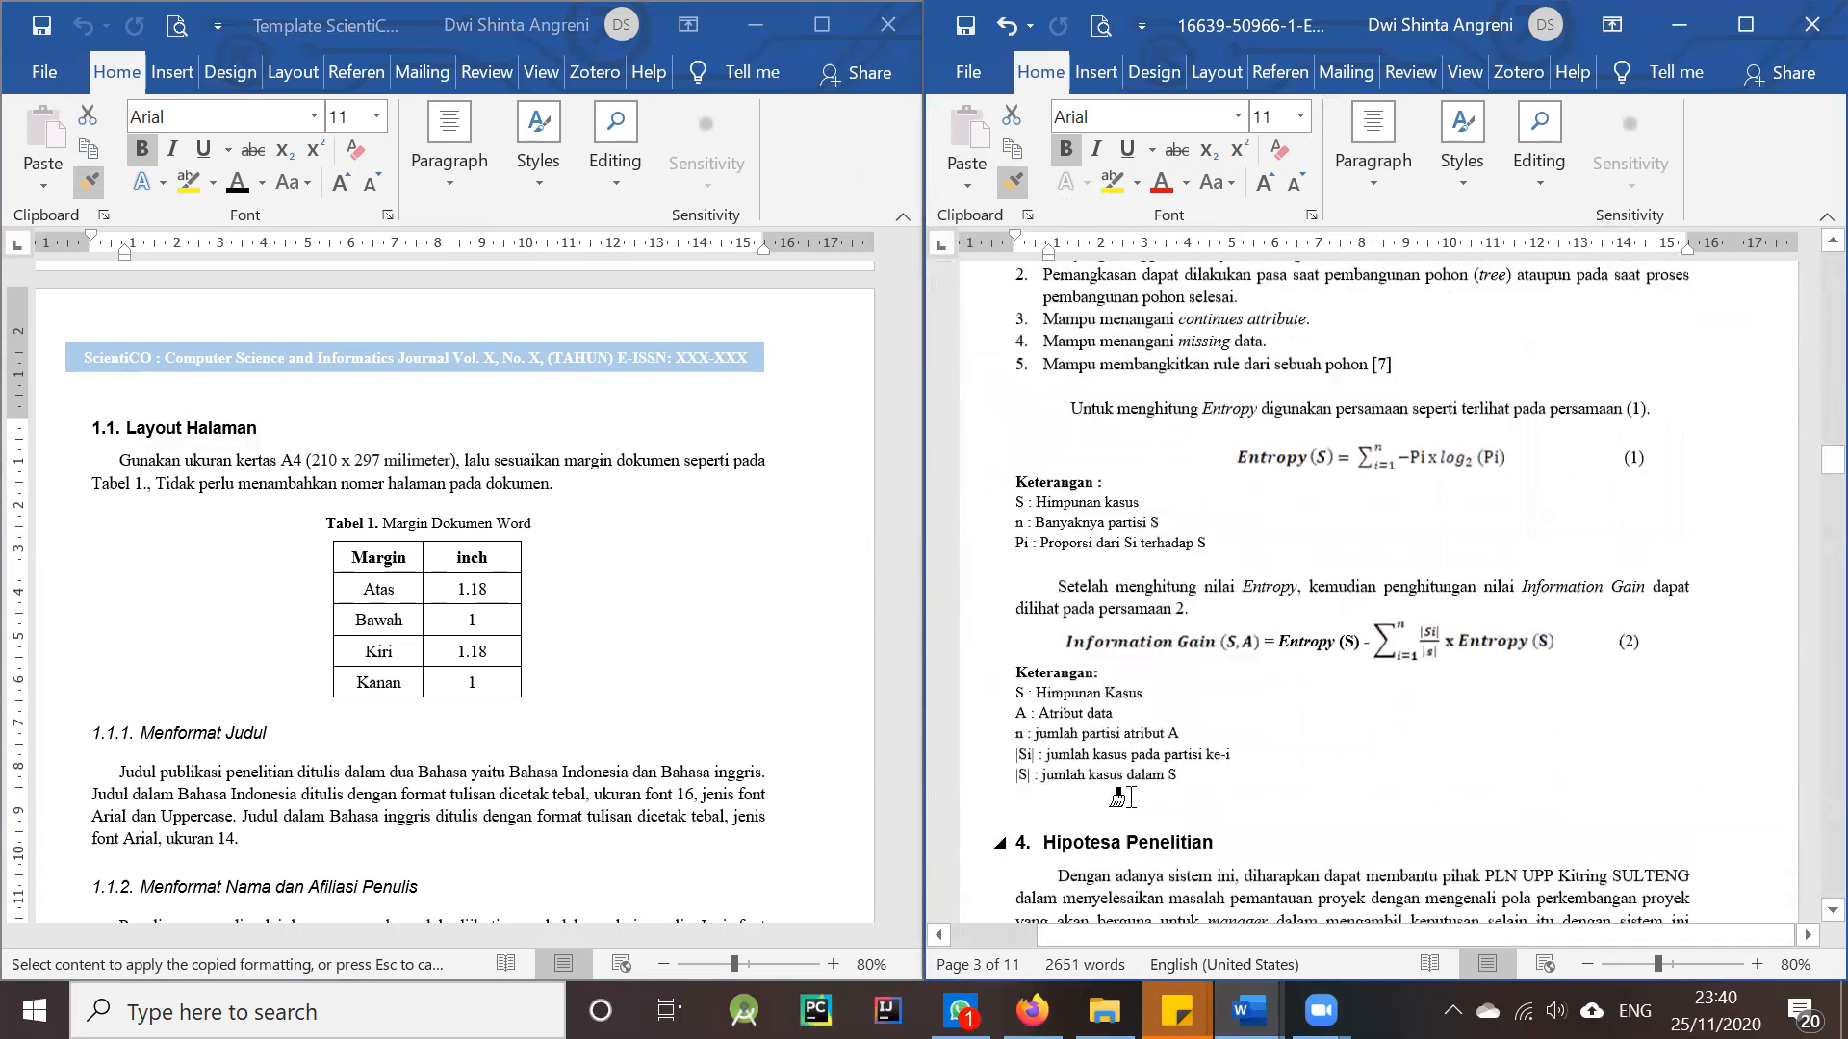
{"action": "scroll", "coordinate": [1188, 727], "scroll_direction": "down", "scroll_amount": 8}
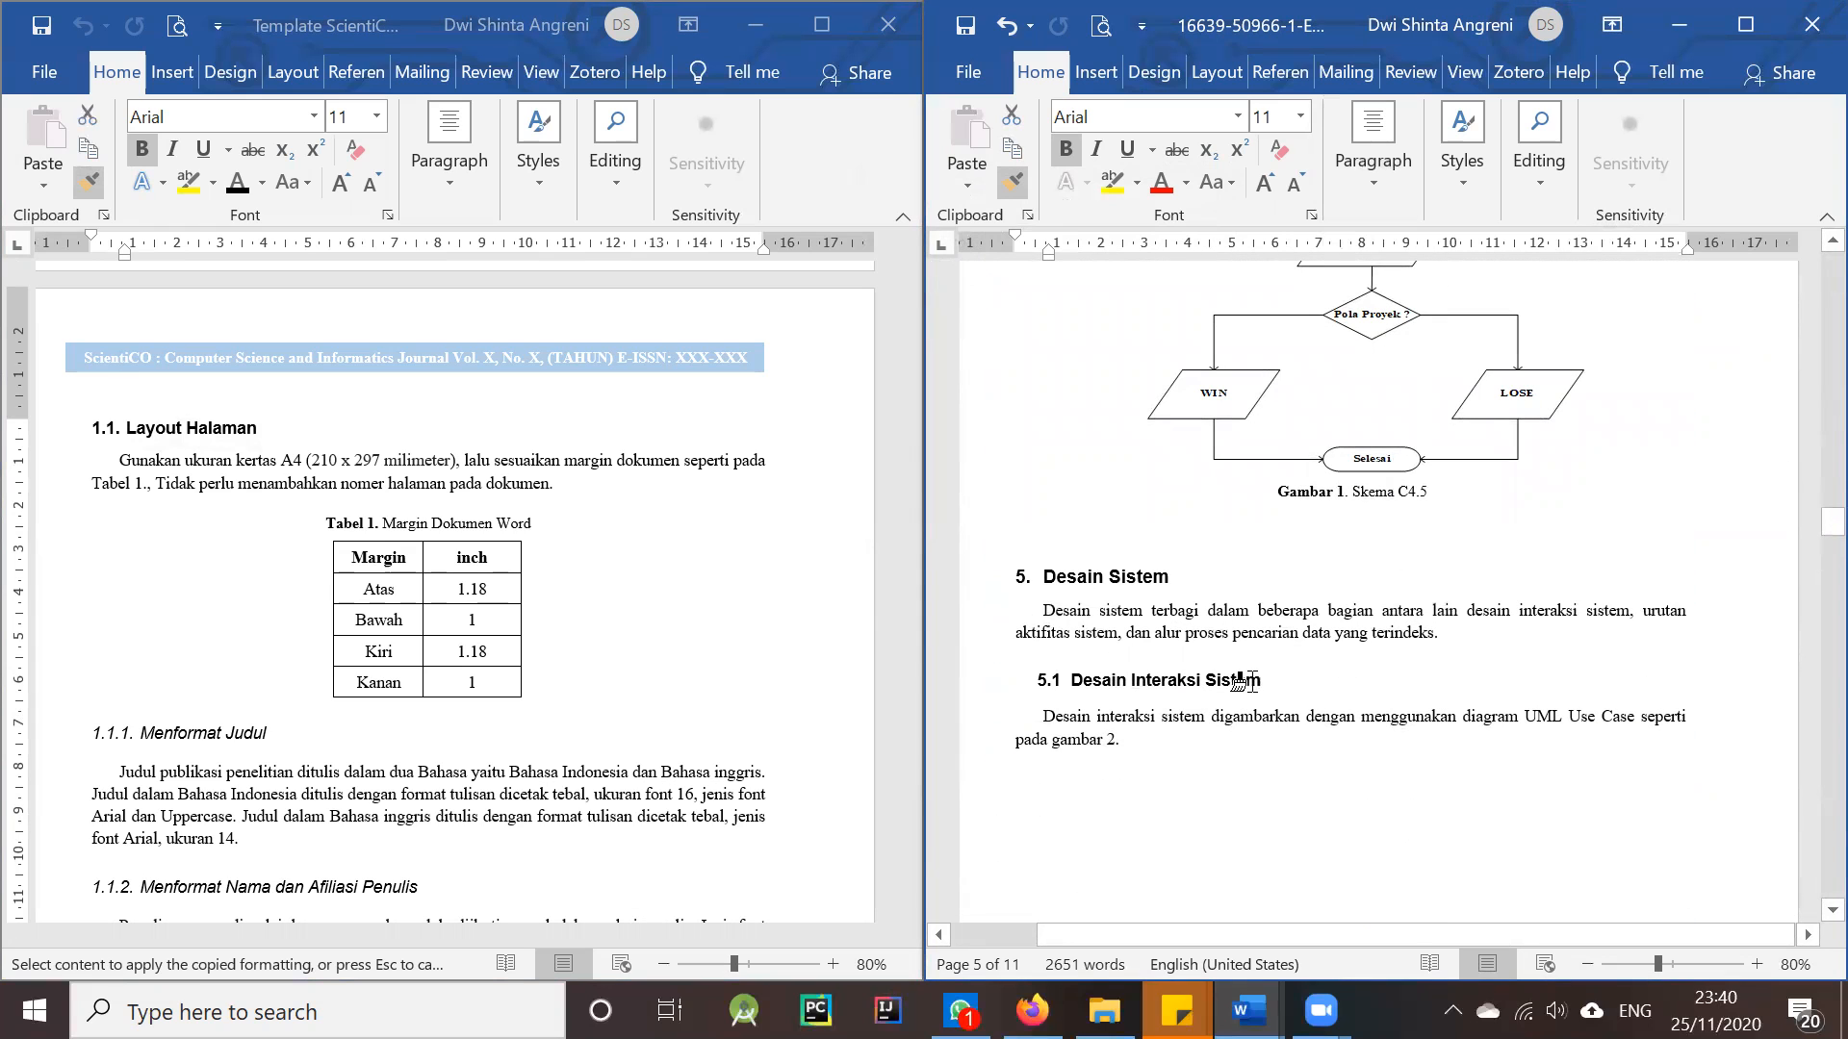
{"action": "left_click_drag", "start_coordinate": [1285, 681], "coordinate": [977, 673]}
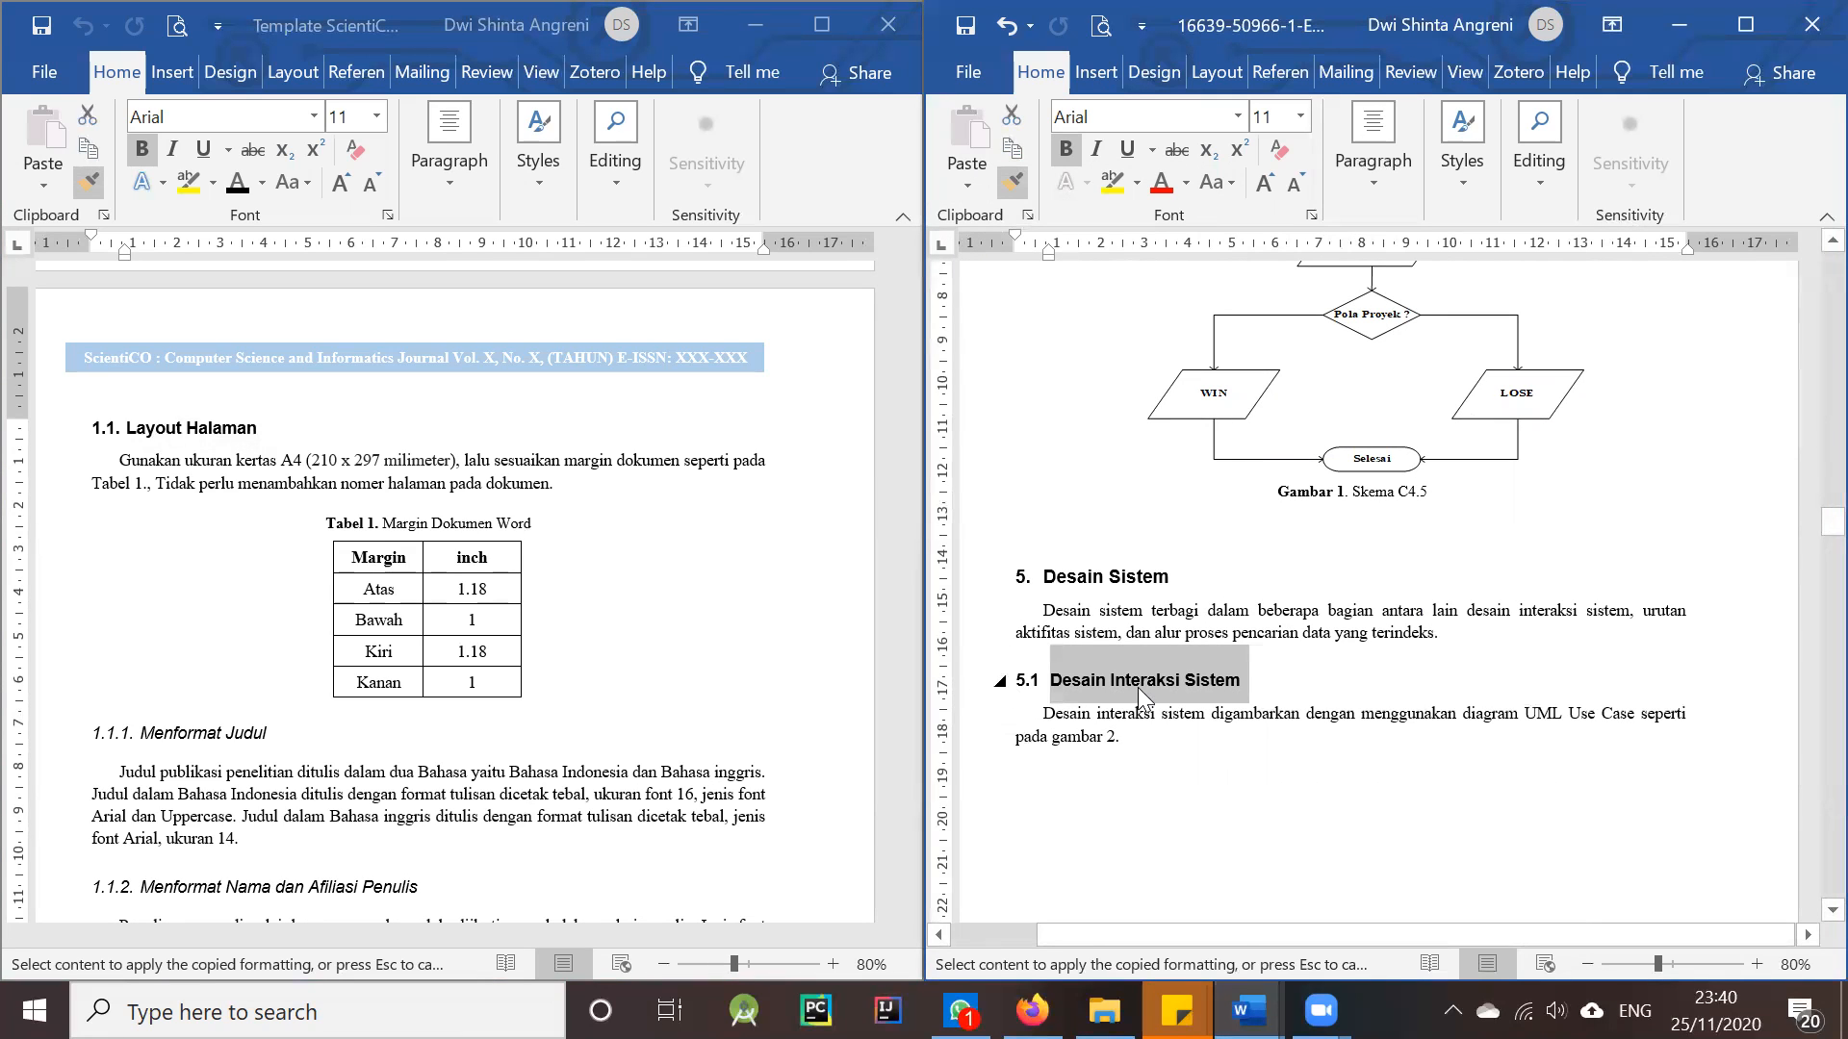
{"action": "left_click", "coordinate": [1093, 73]}
{"action": "left_click", "coordinate": [1038, 68]}
{"action": "left_click", "coordinate": [1365, 183]}
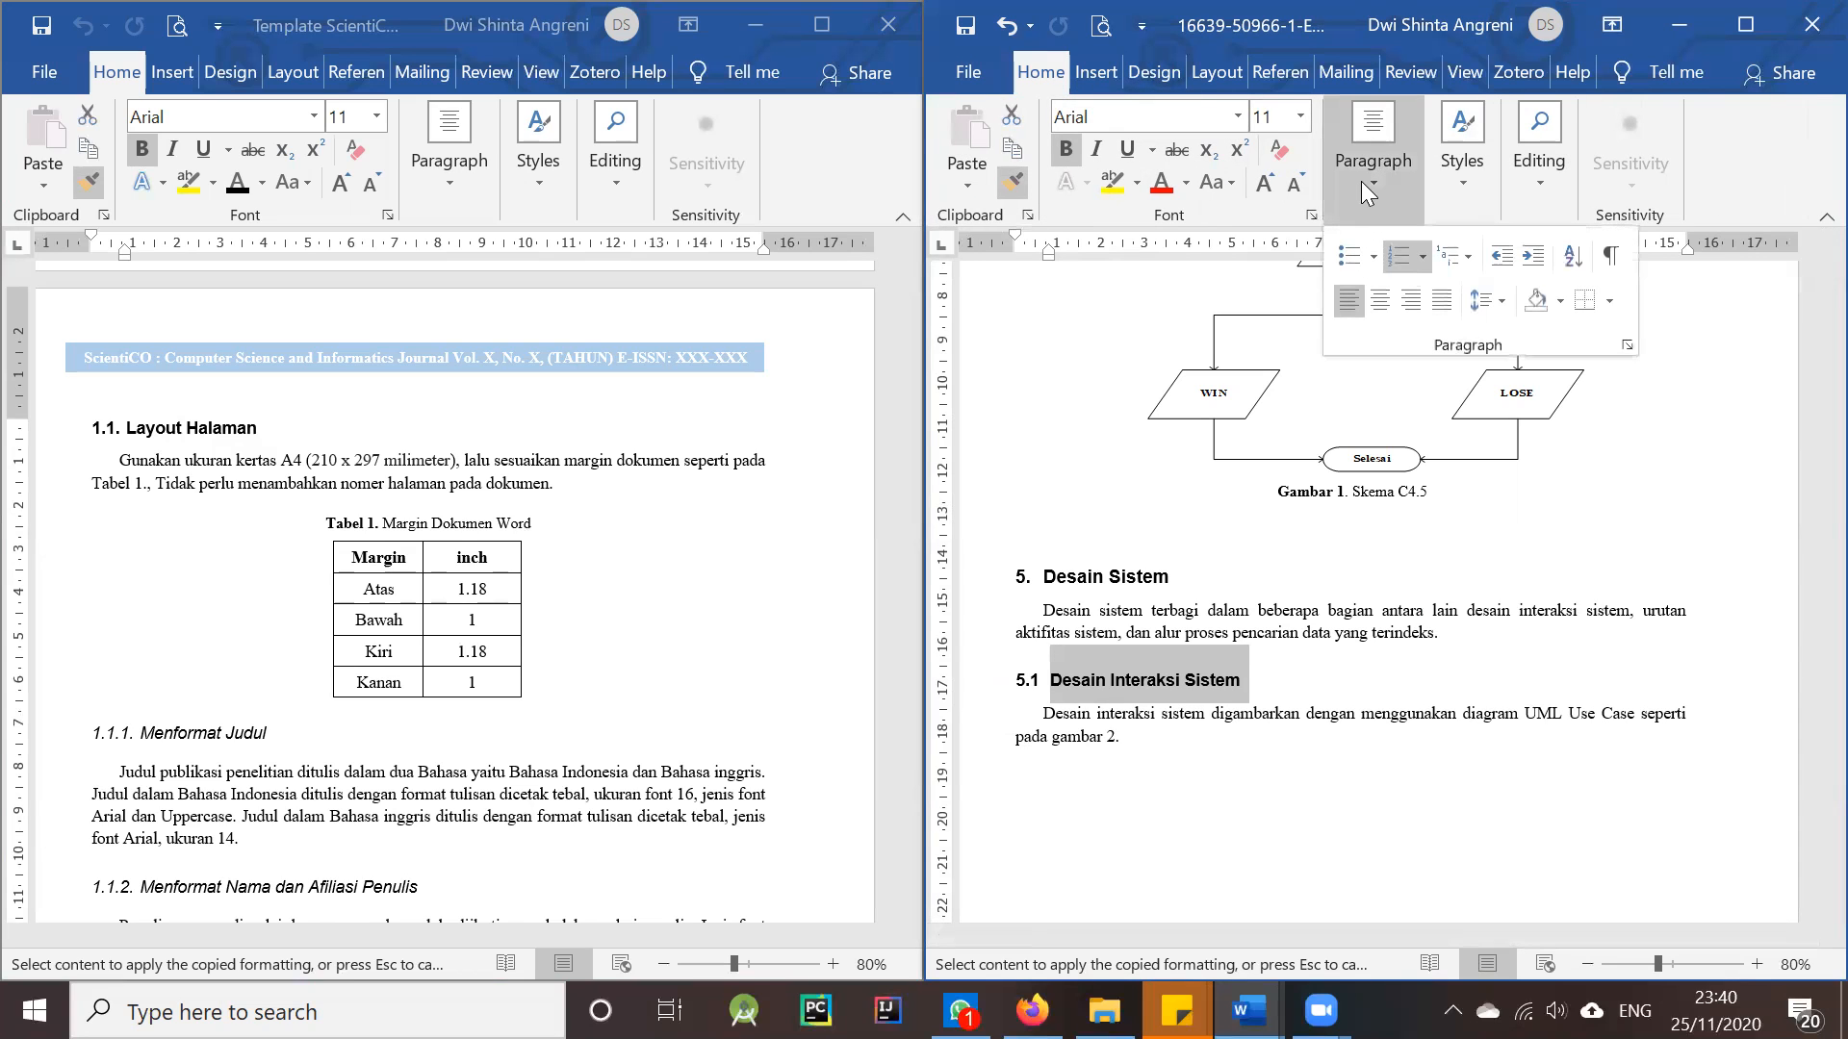
{"action": "left_click", "coordinate": [1422, 256]}
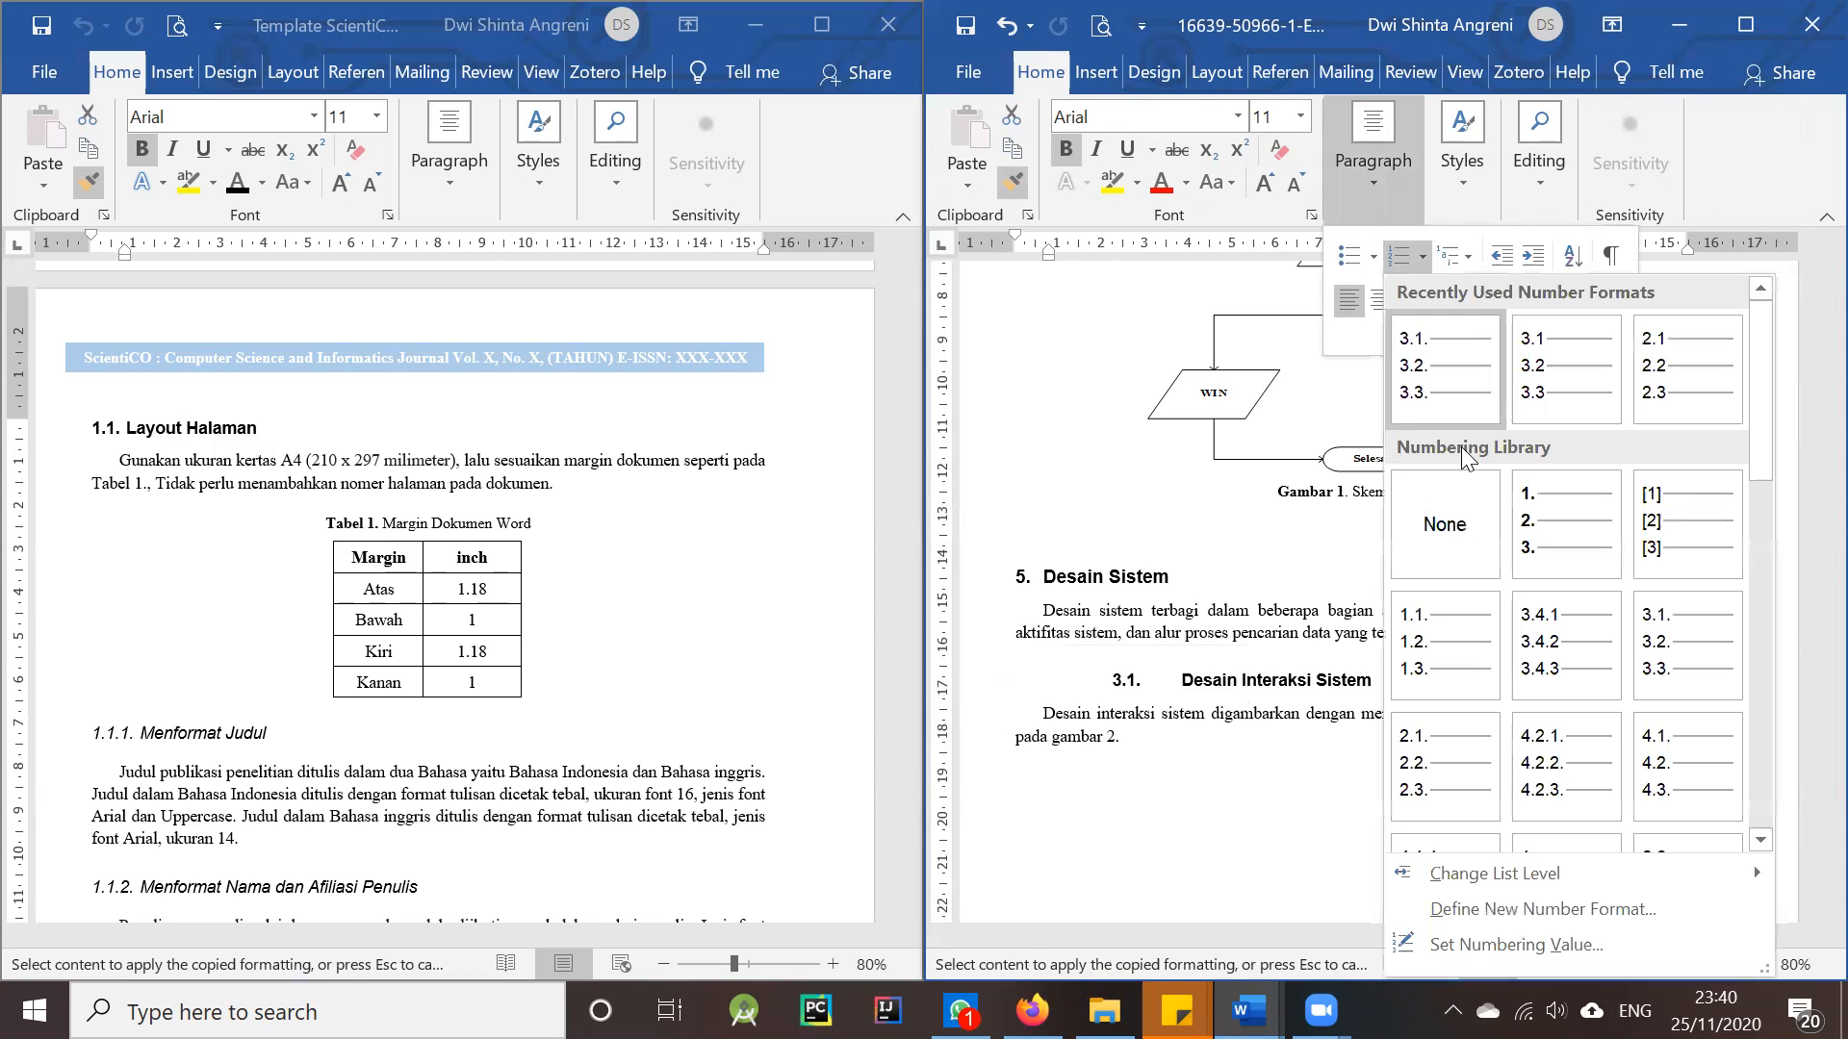
{"action": "left_click", "coordinate": [1445, 903]}
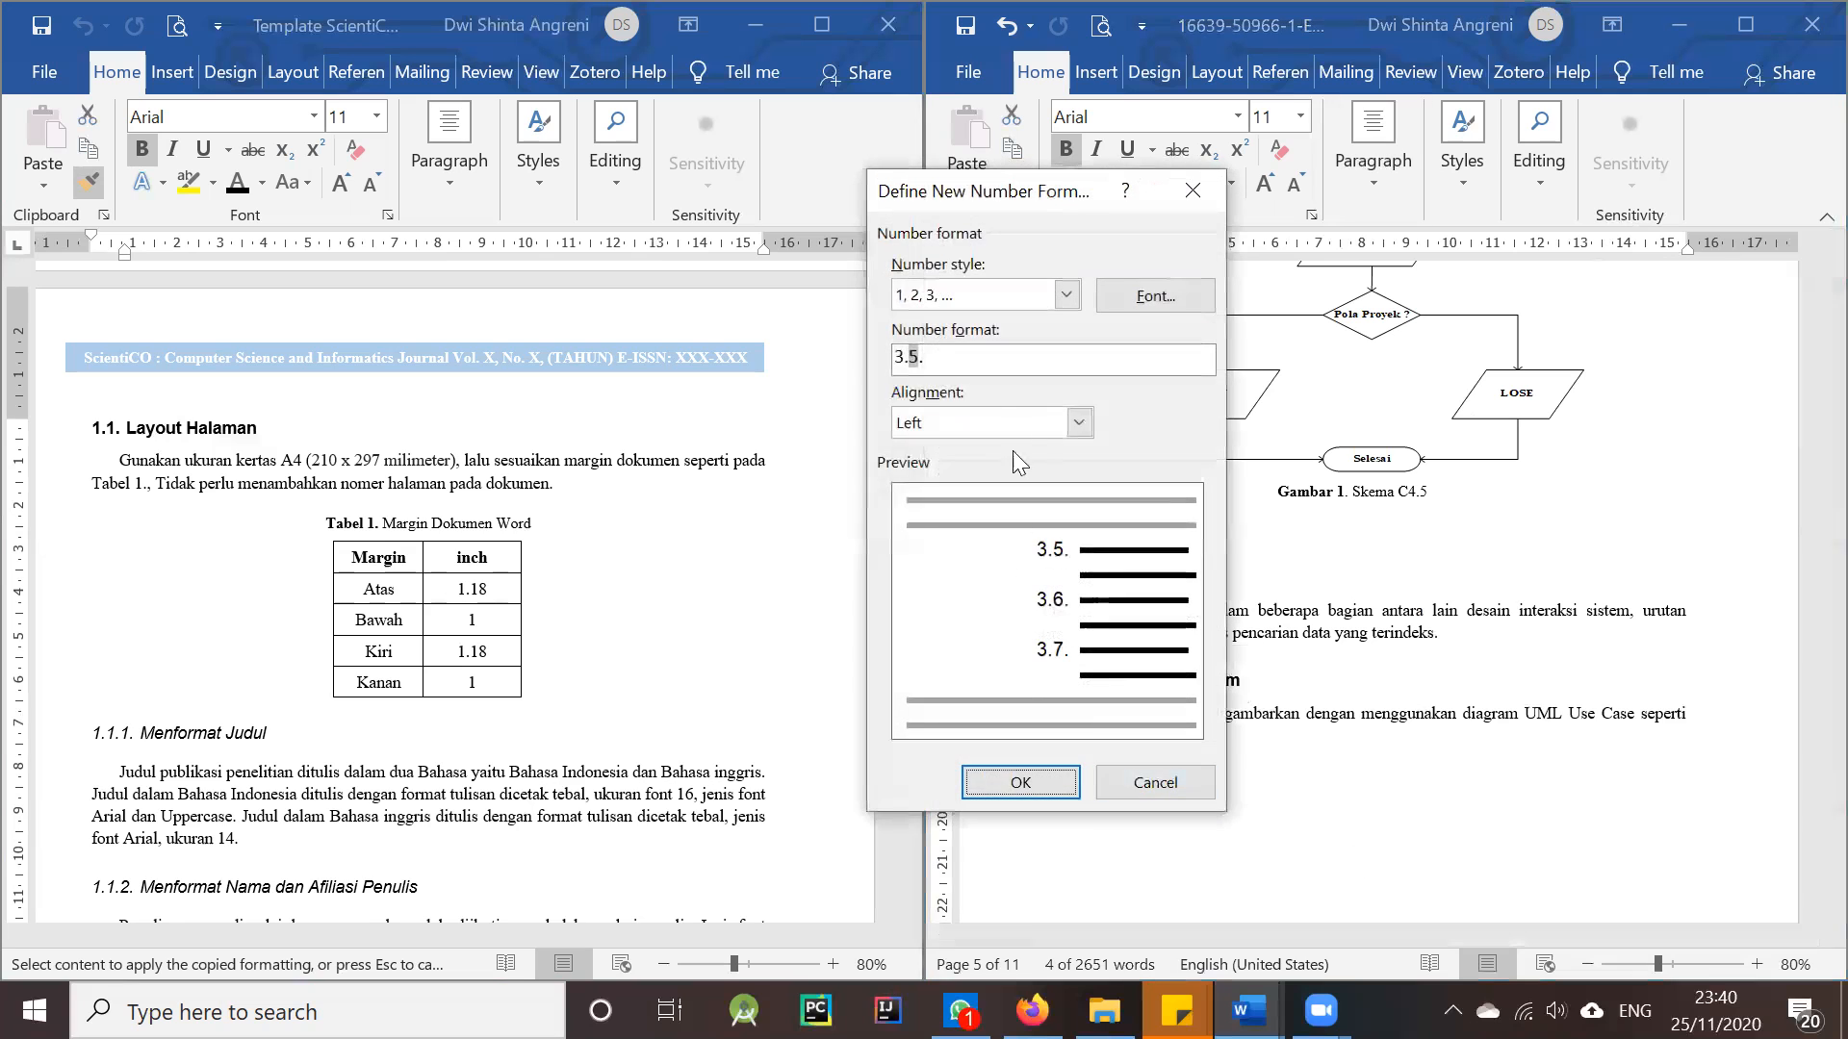
{"action": "left_click", "coordinate": [960, 357]}
{"action": "left_click", "coordinate": [1191, 191]}
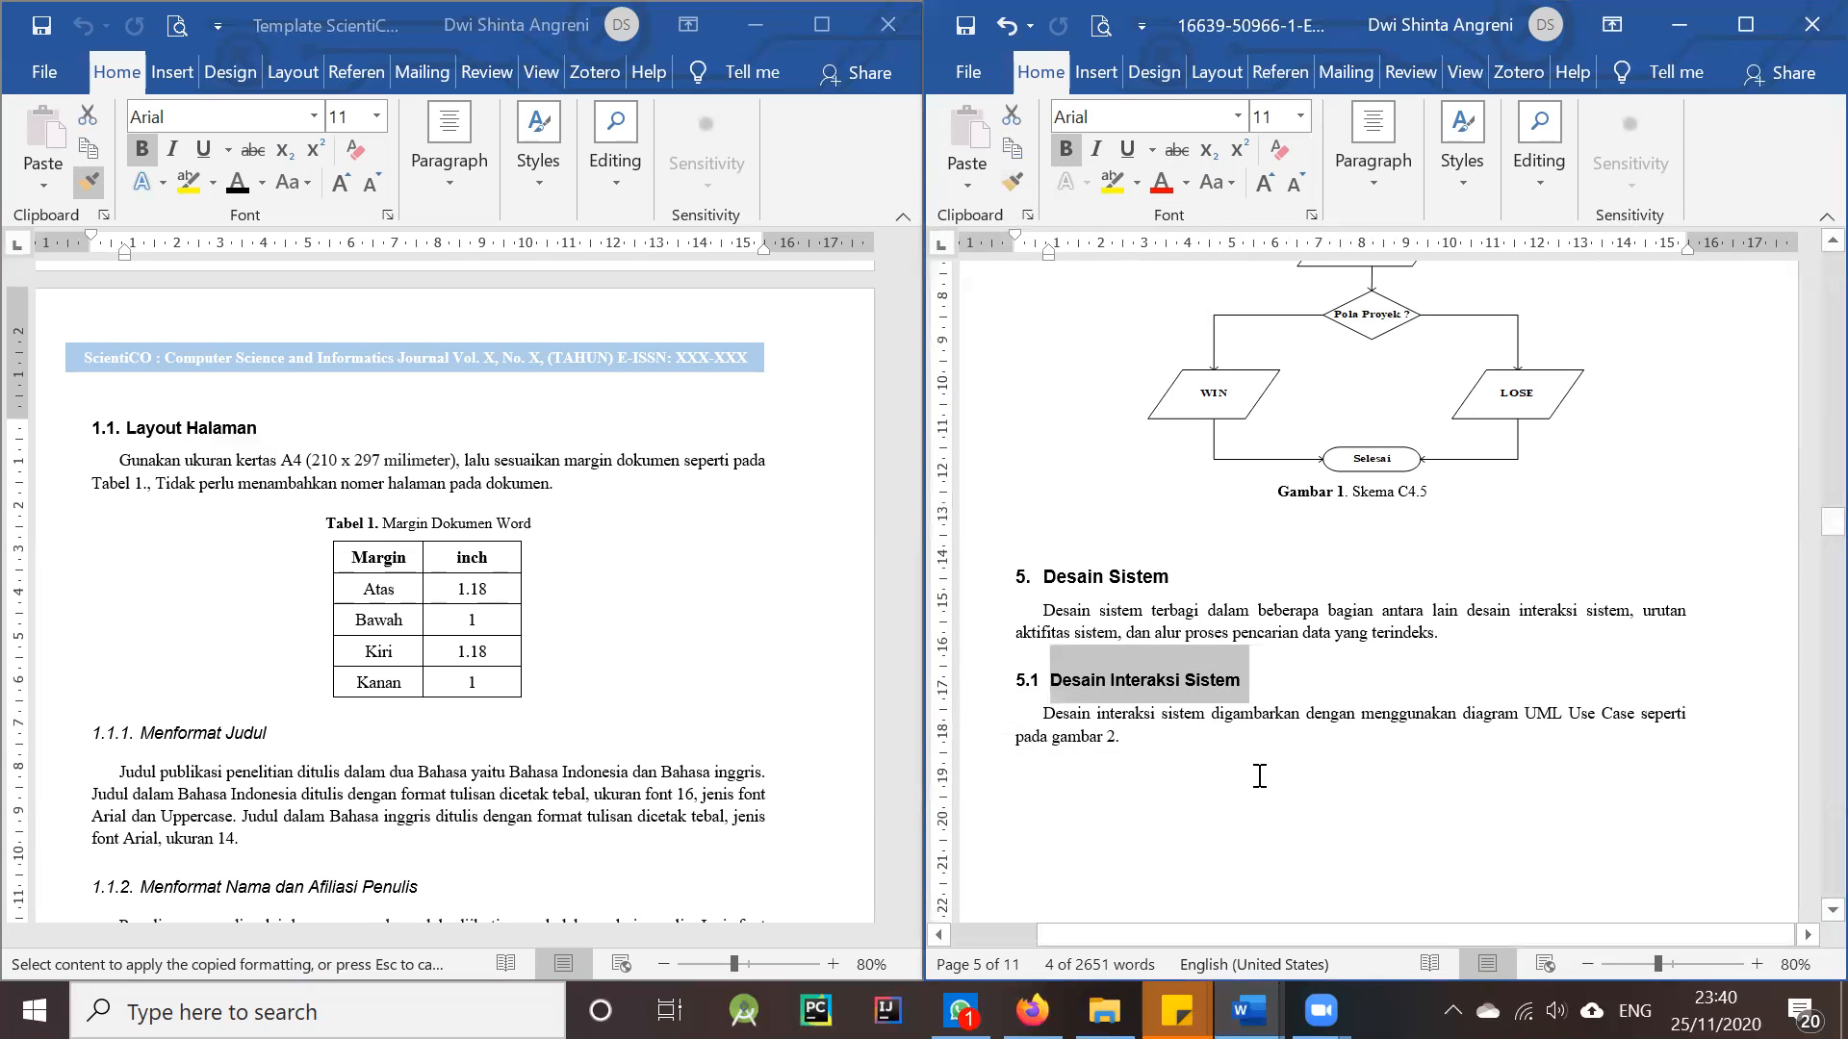
- Change the number format of the "Desain Interaksi Sistem" subheading to "5.1." with a trailing period and the 1, 2, 3 number style
{"action": "left_click", "coordinate": [1192, 730]}
{"action": "left_click", "coordinate": [1032, 683]}
{"action": "left_click", "coordinate": [1051, 678]}
{"action": "left_click", "coordinate": [1033, 679]}
{"action": "left_click", "coordinate": [1099, 72]}
{"action": "left_click", "coordinate": [1062, 71]}
{"action": "left_click", "coordinate": [1377, 154]}
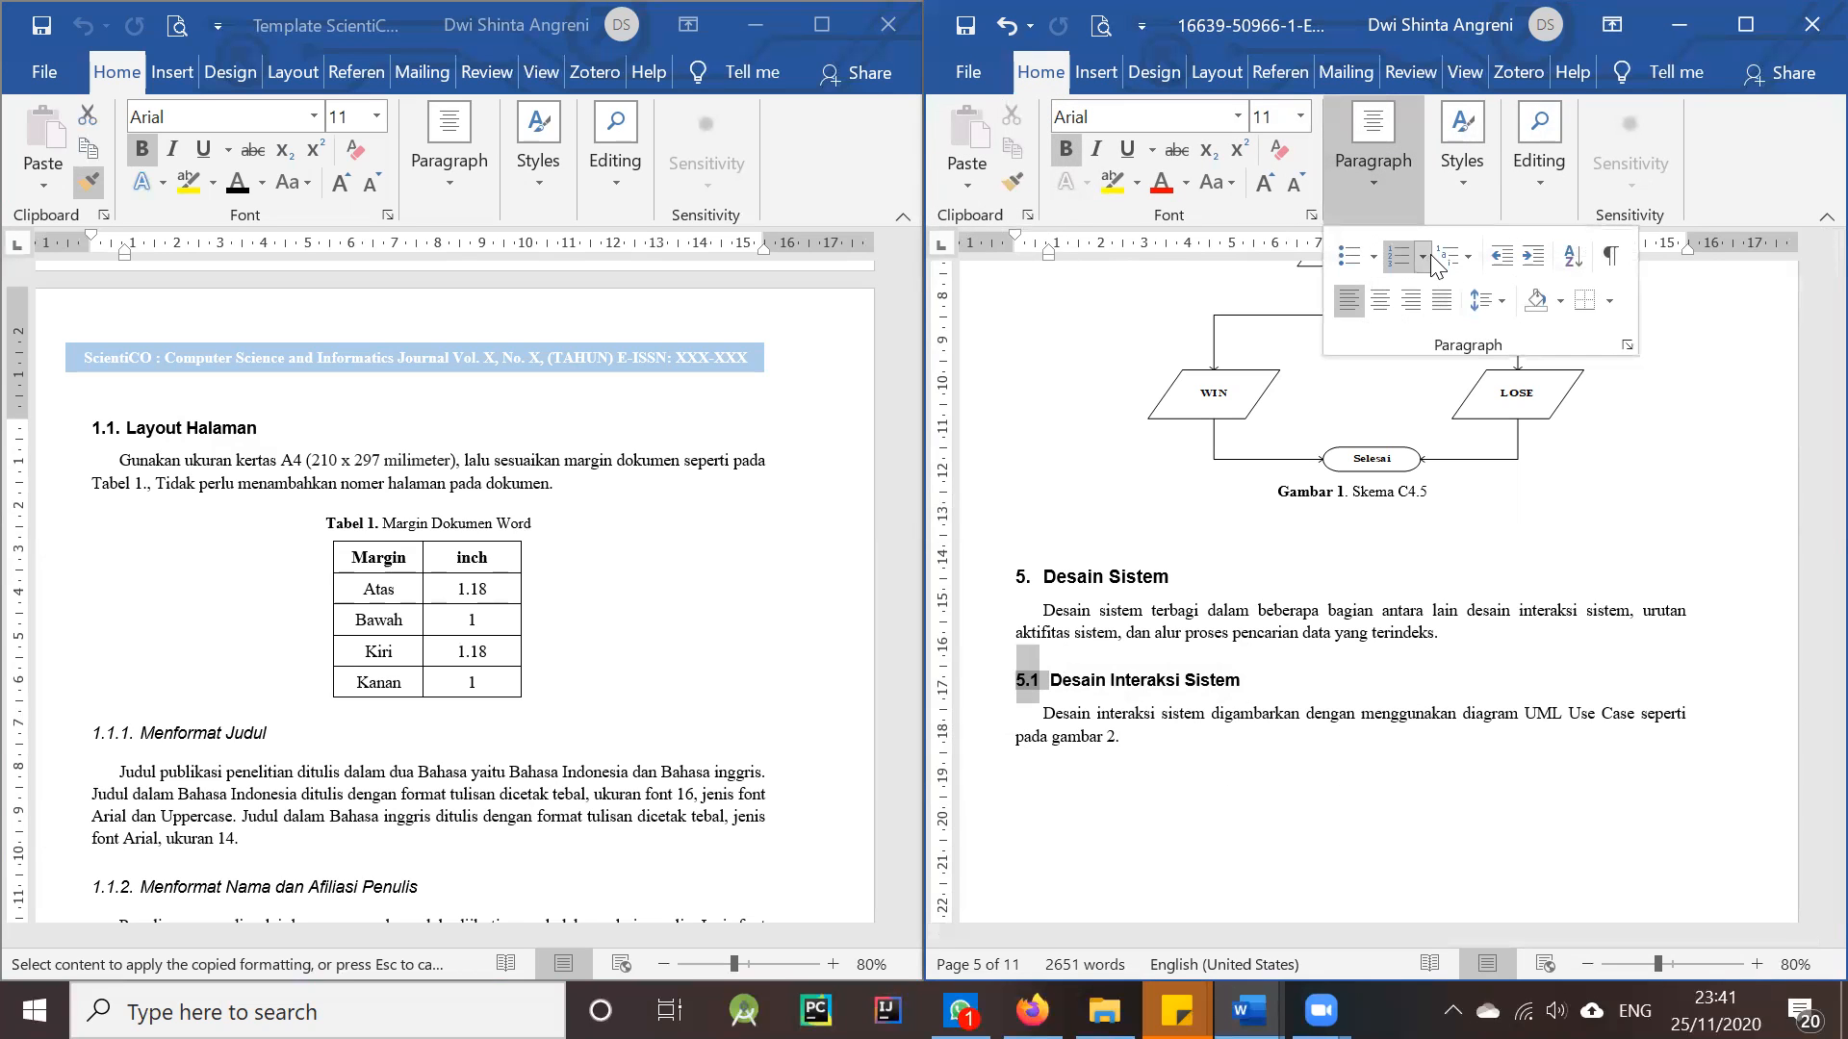
{"action": "left_click", "coordinate": [1425, 256]}
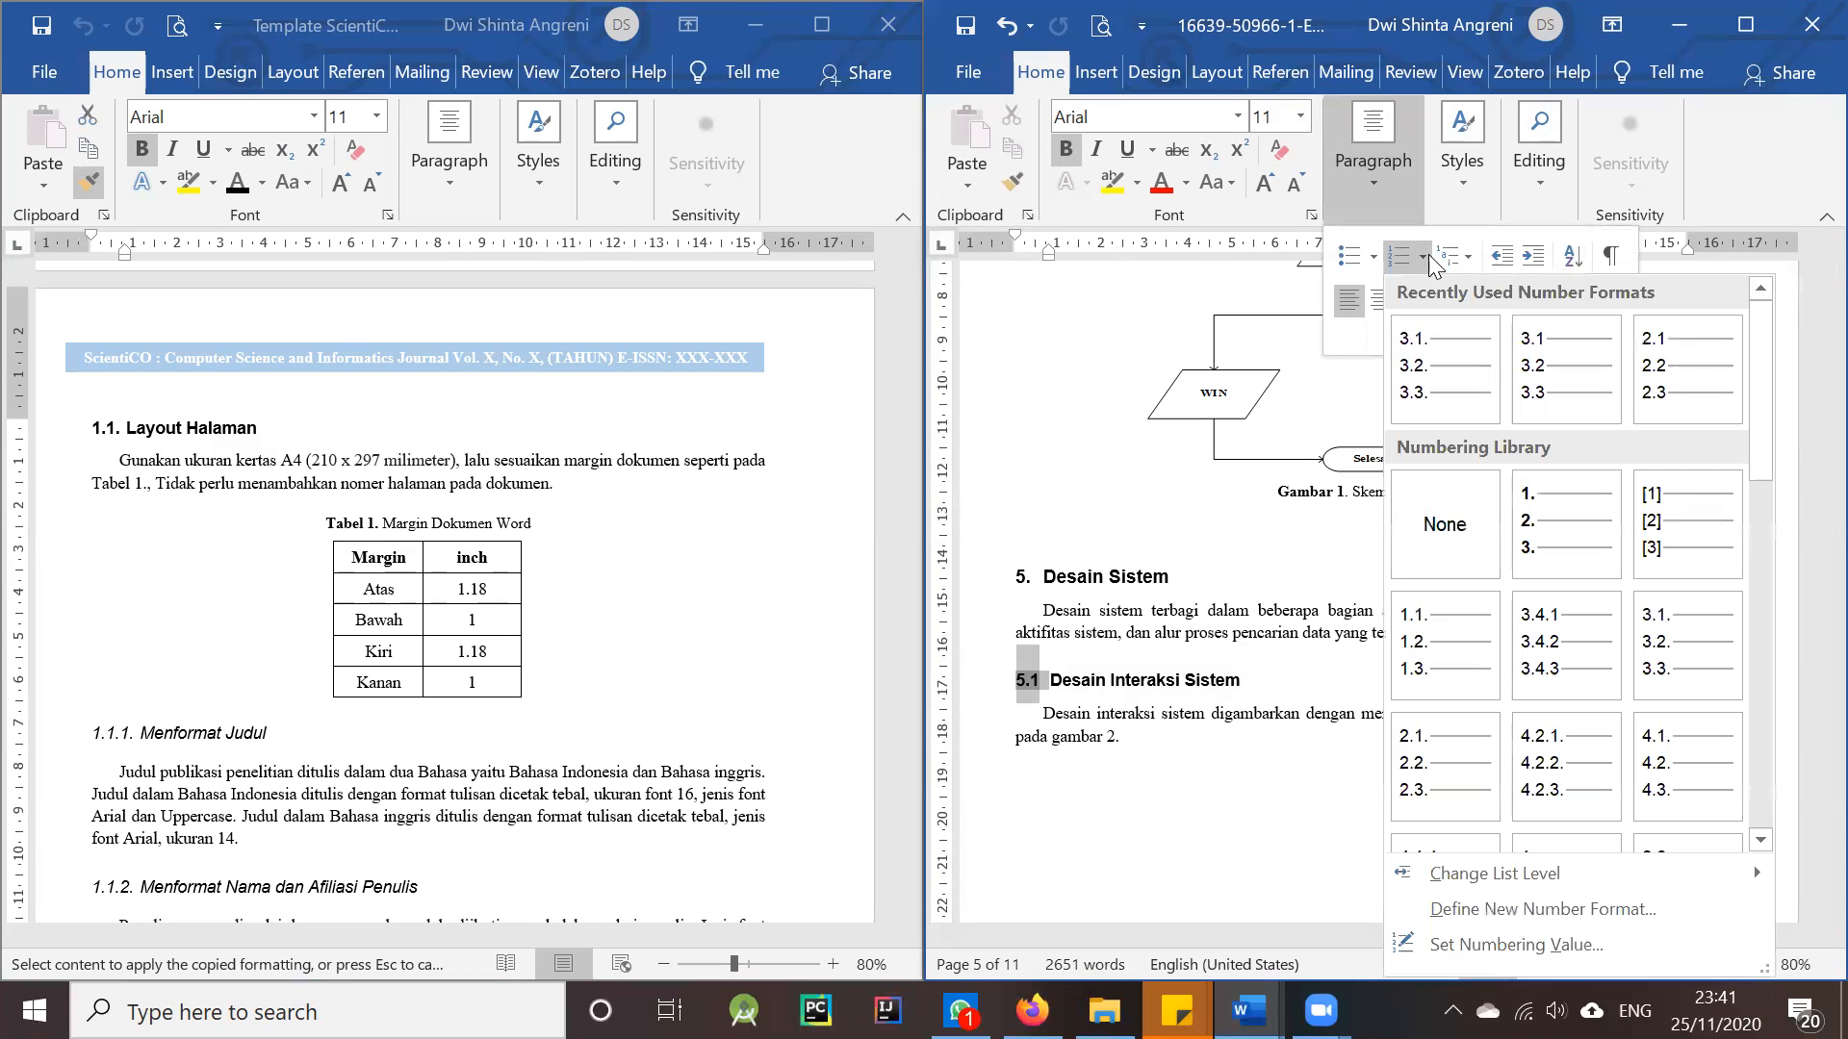
{"action": "left_click", "coordinate": [1557, 908]}
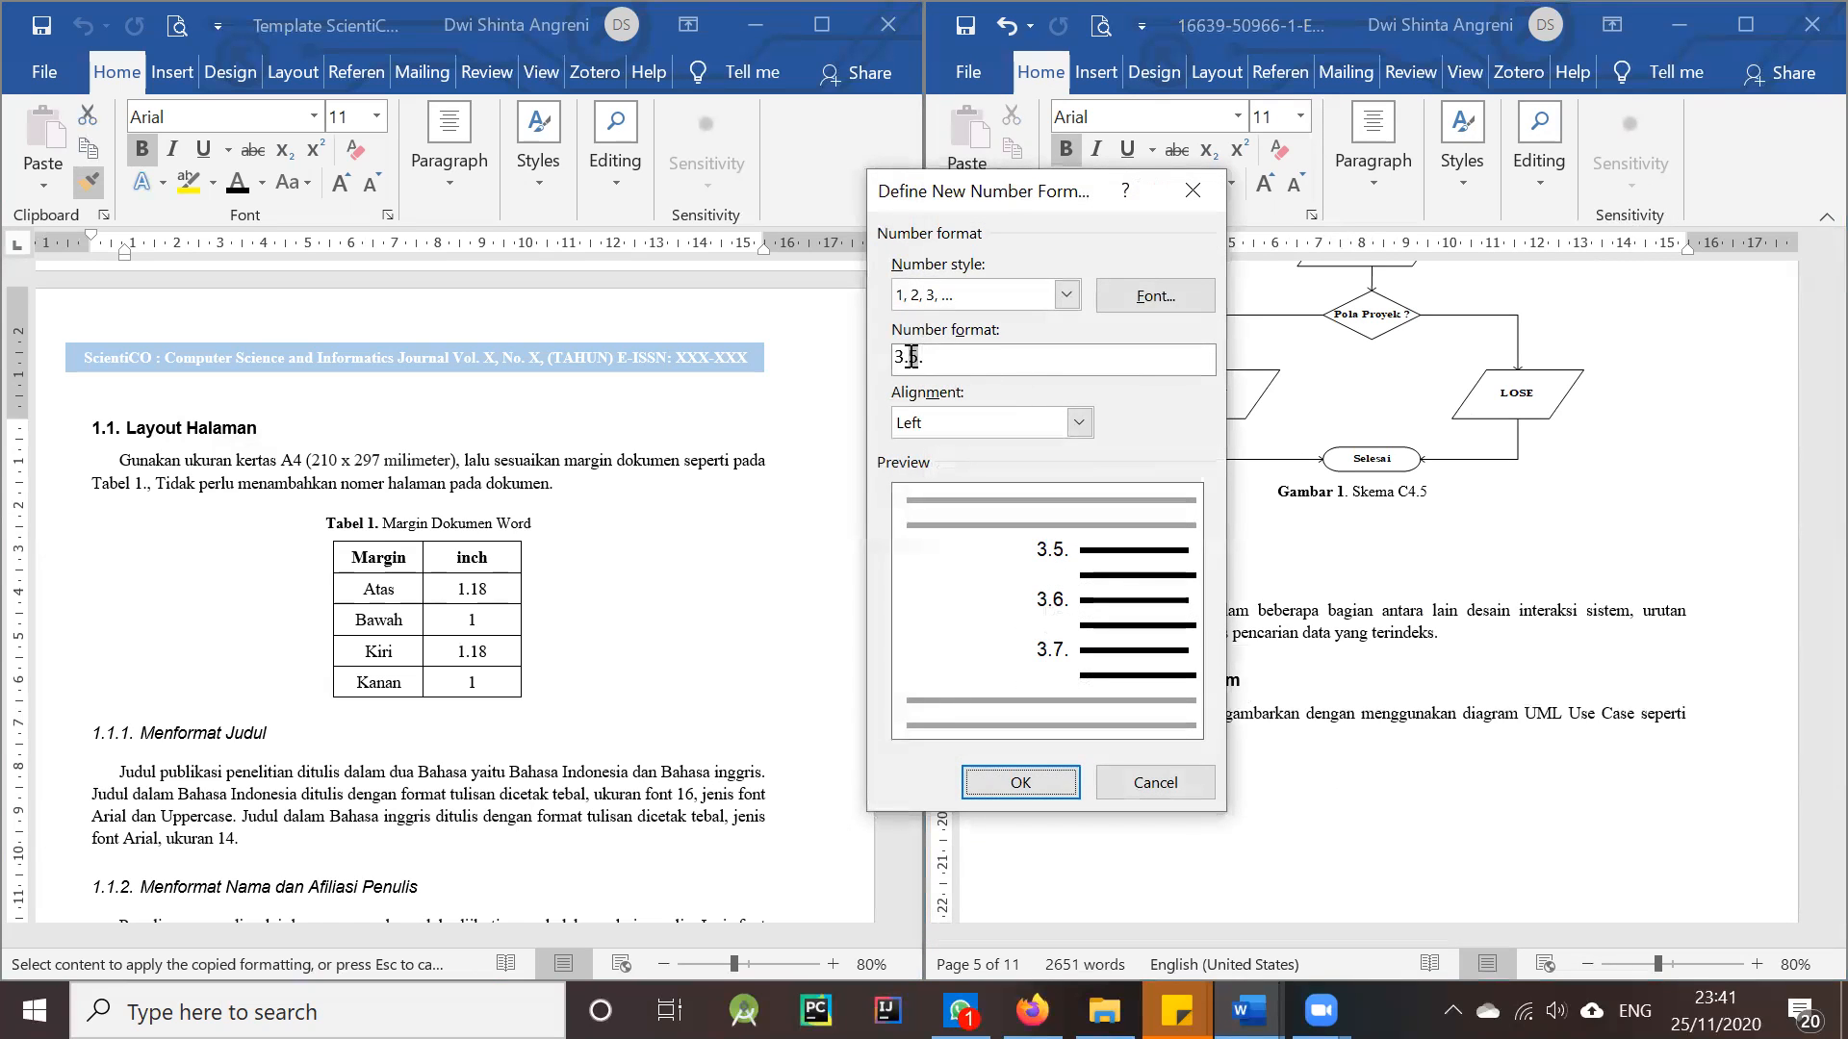
{"action": "left_click_drag", "start_coordinate": [926, 357], "coordinate": [859, 357]}
{"action": "type", "text": "5."}
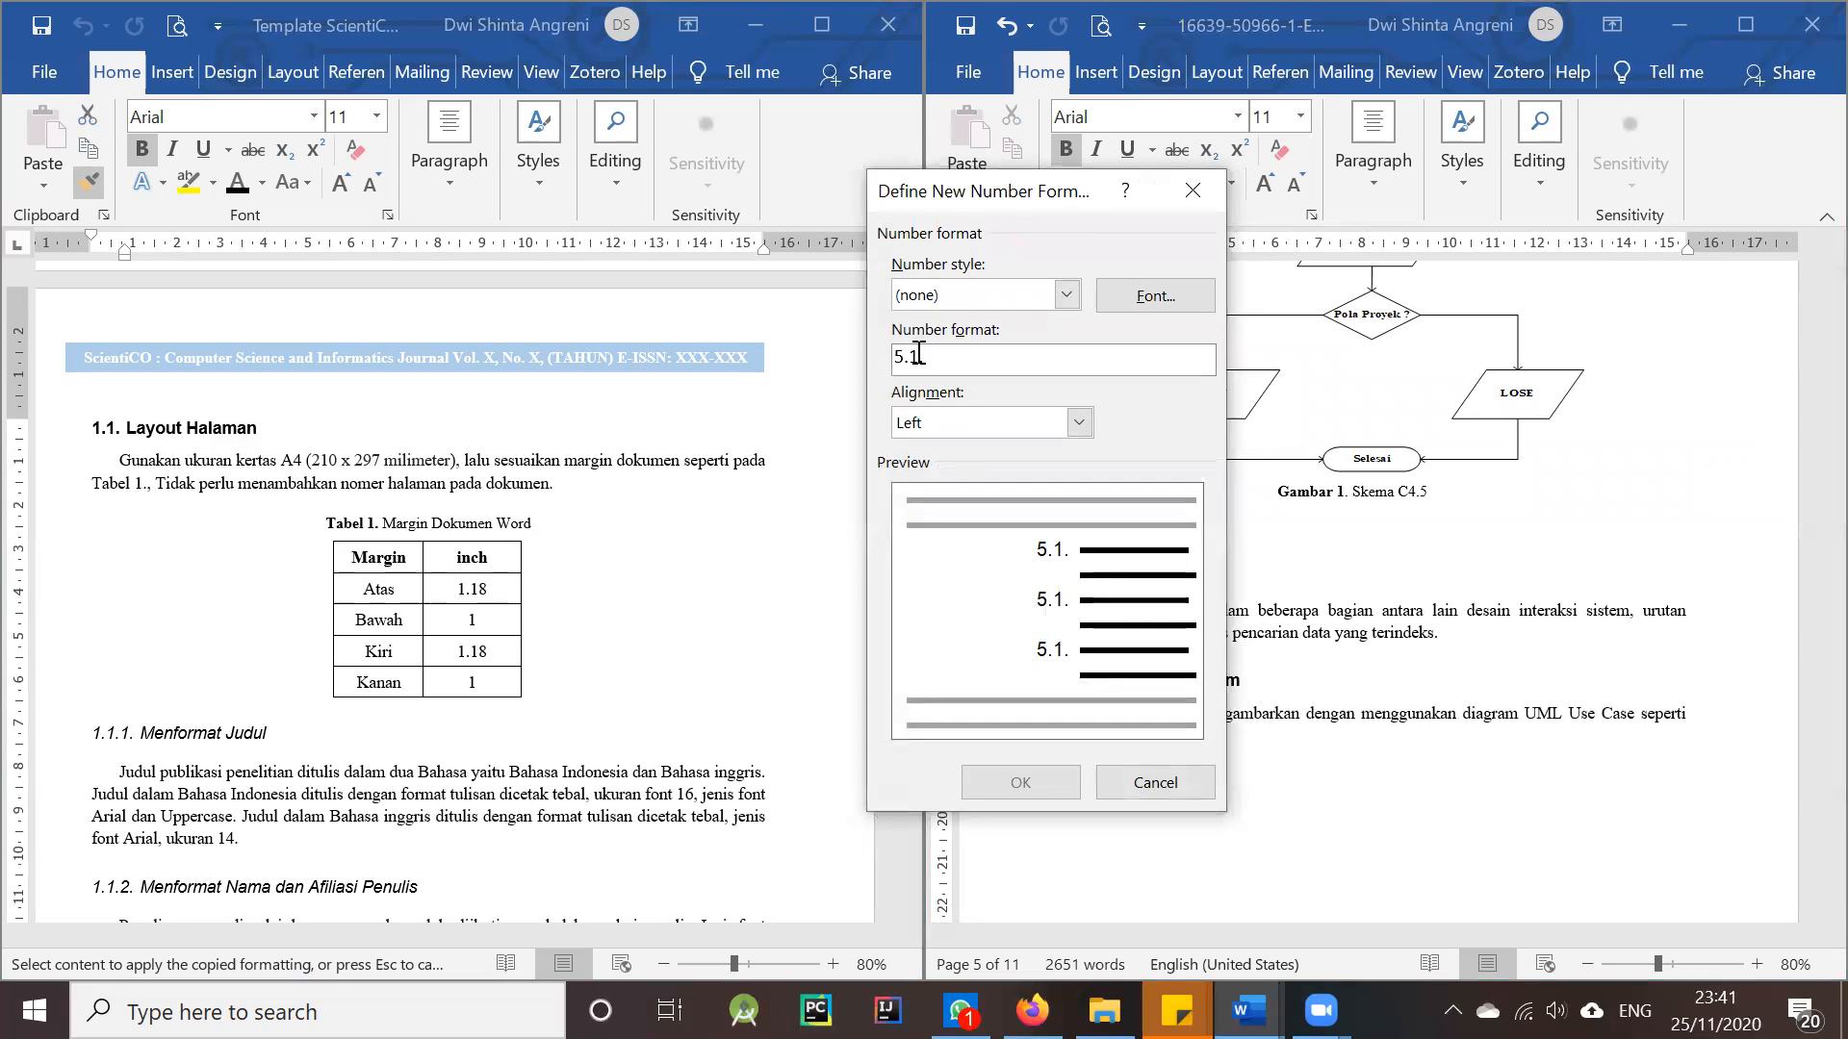
{"action": "left_click", "coordinate": [968, 285]}
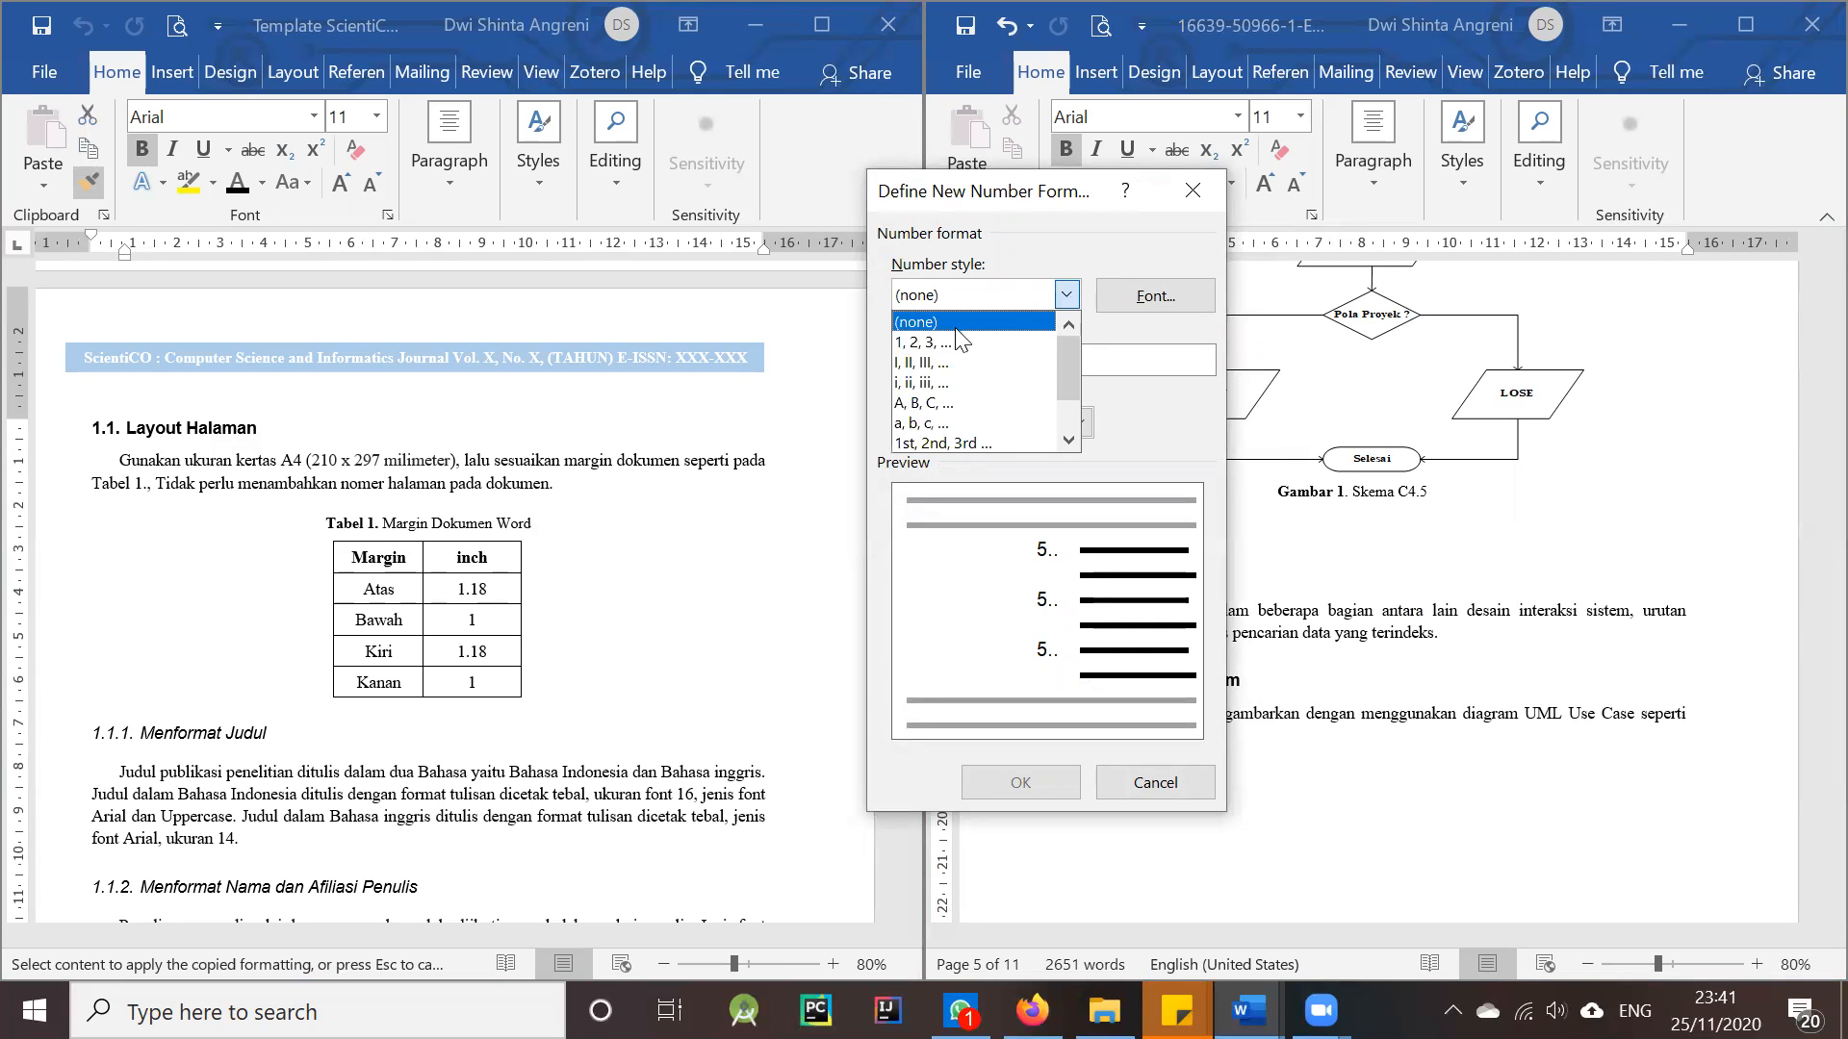
{"action": "left_click", "coordinate": [955, 377]}
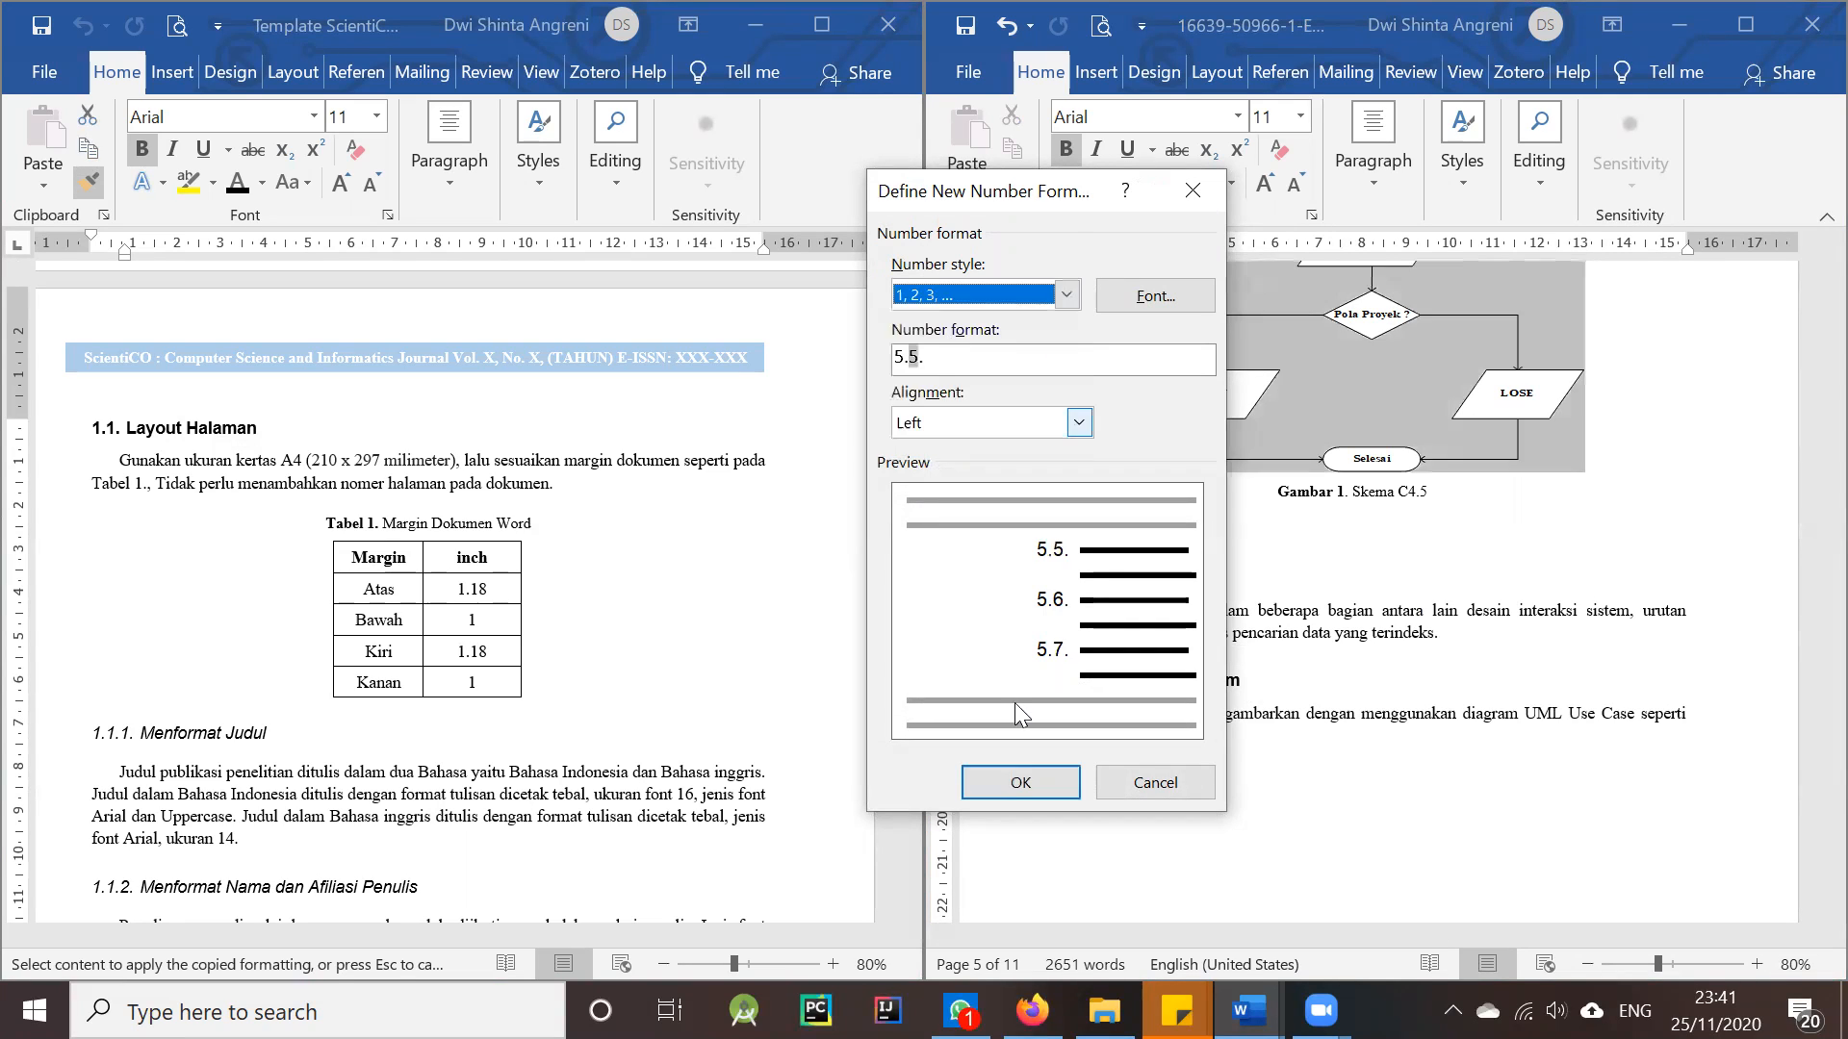
{"action": "left_click", "coordinate": [1022, 791]}
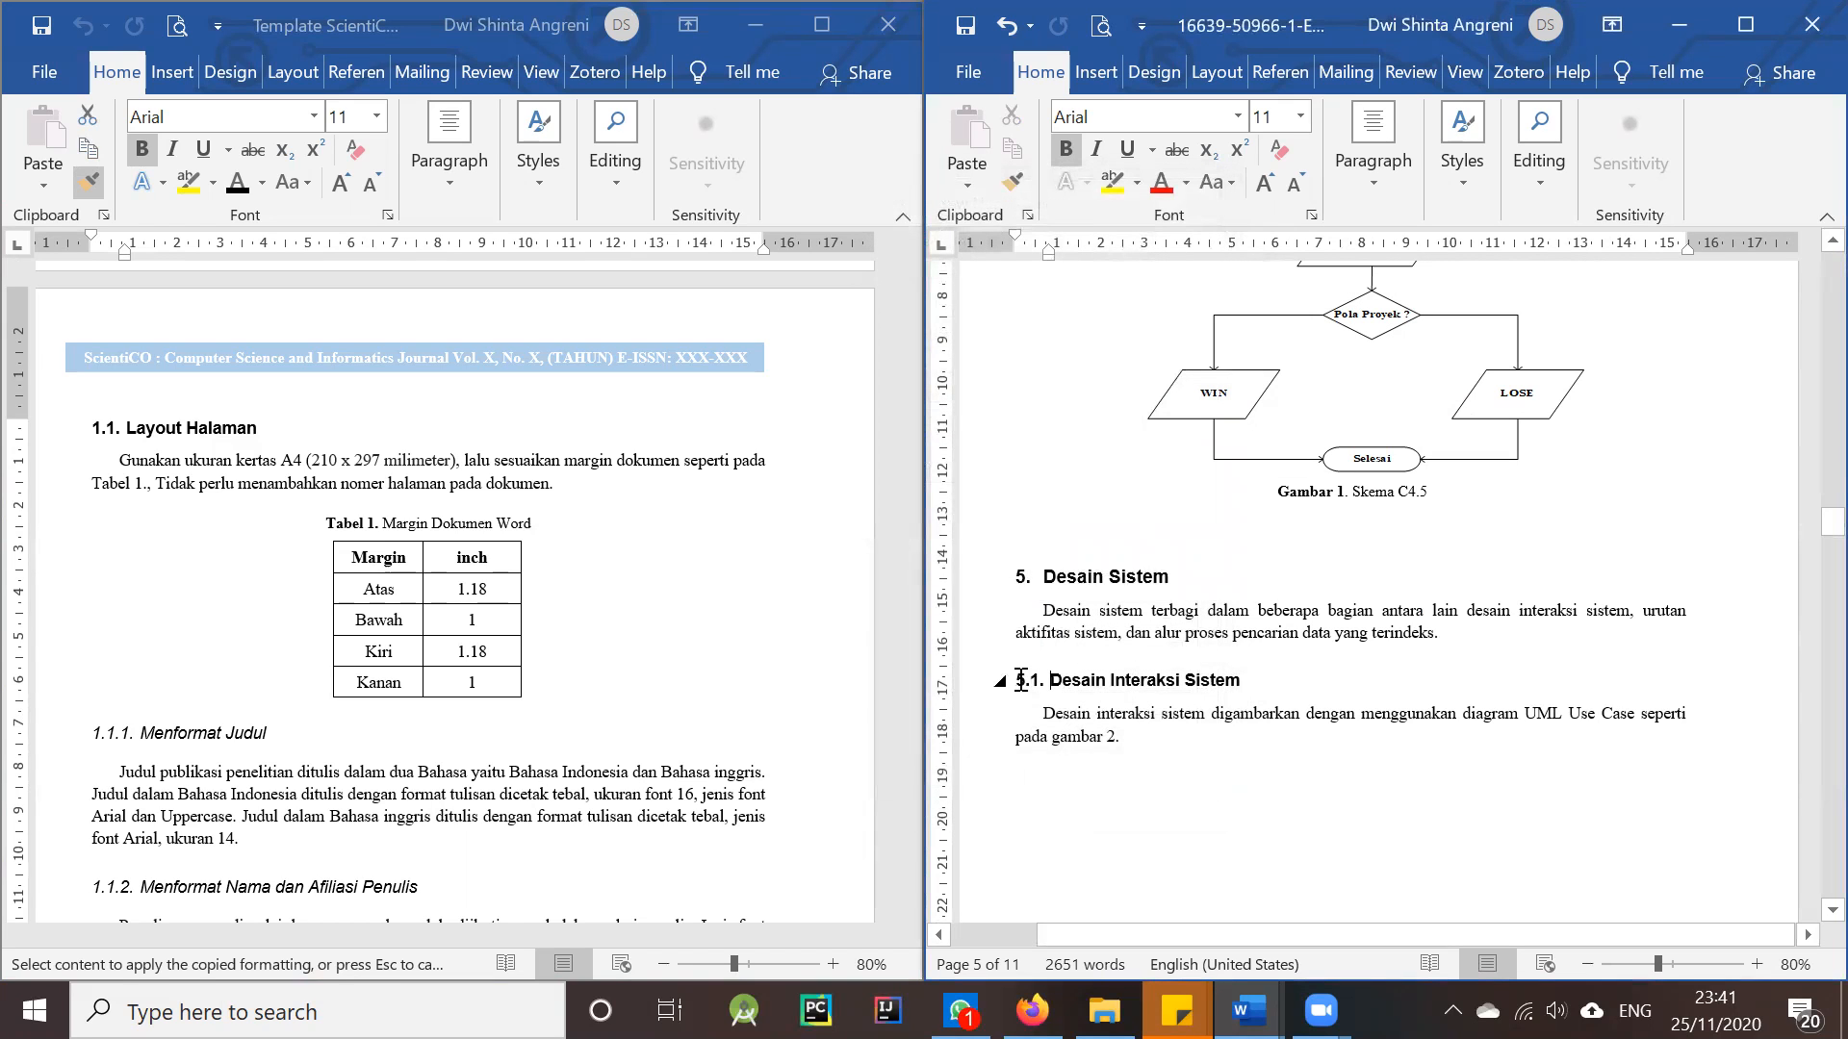
{"action": "left_click", "coordinate": [1020, 680]}
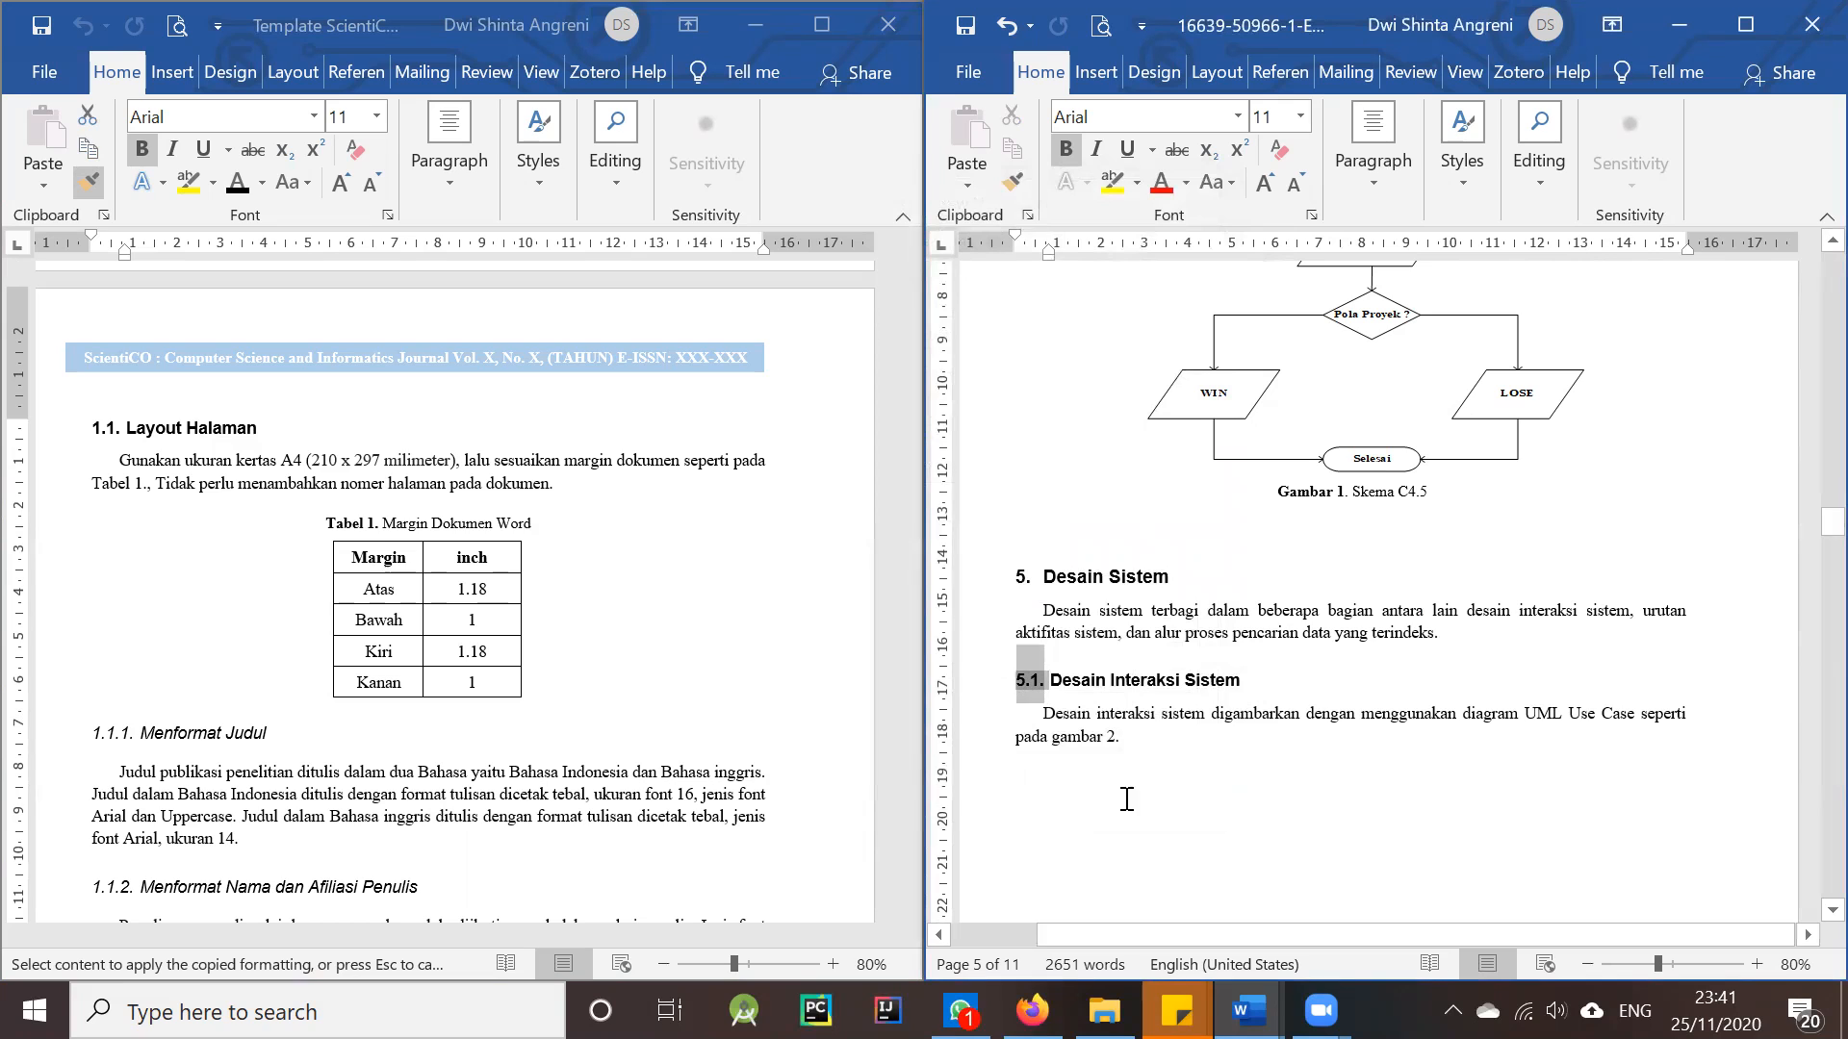
- Reapply the template's "Layout Halaman" subheading formatting to the manuscript's "5.1. Desain Interaksi Sistem" subheading
{"action": "left_click", "coordinate": [169, 441]}
{"action": "left_click_drag", "start_coordinate": [268, 429], "coordinate": [113, 413]}
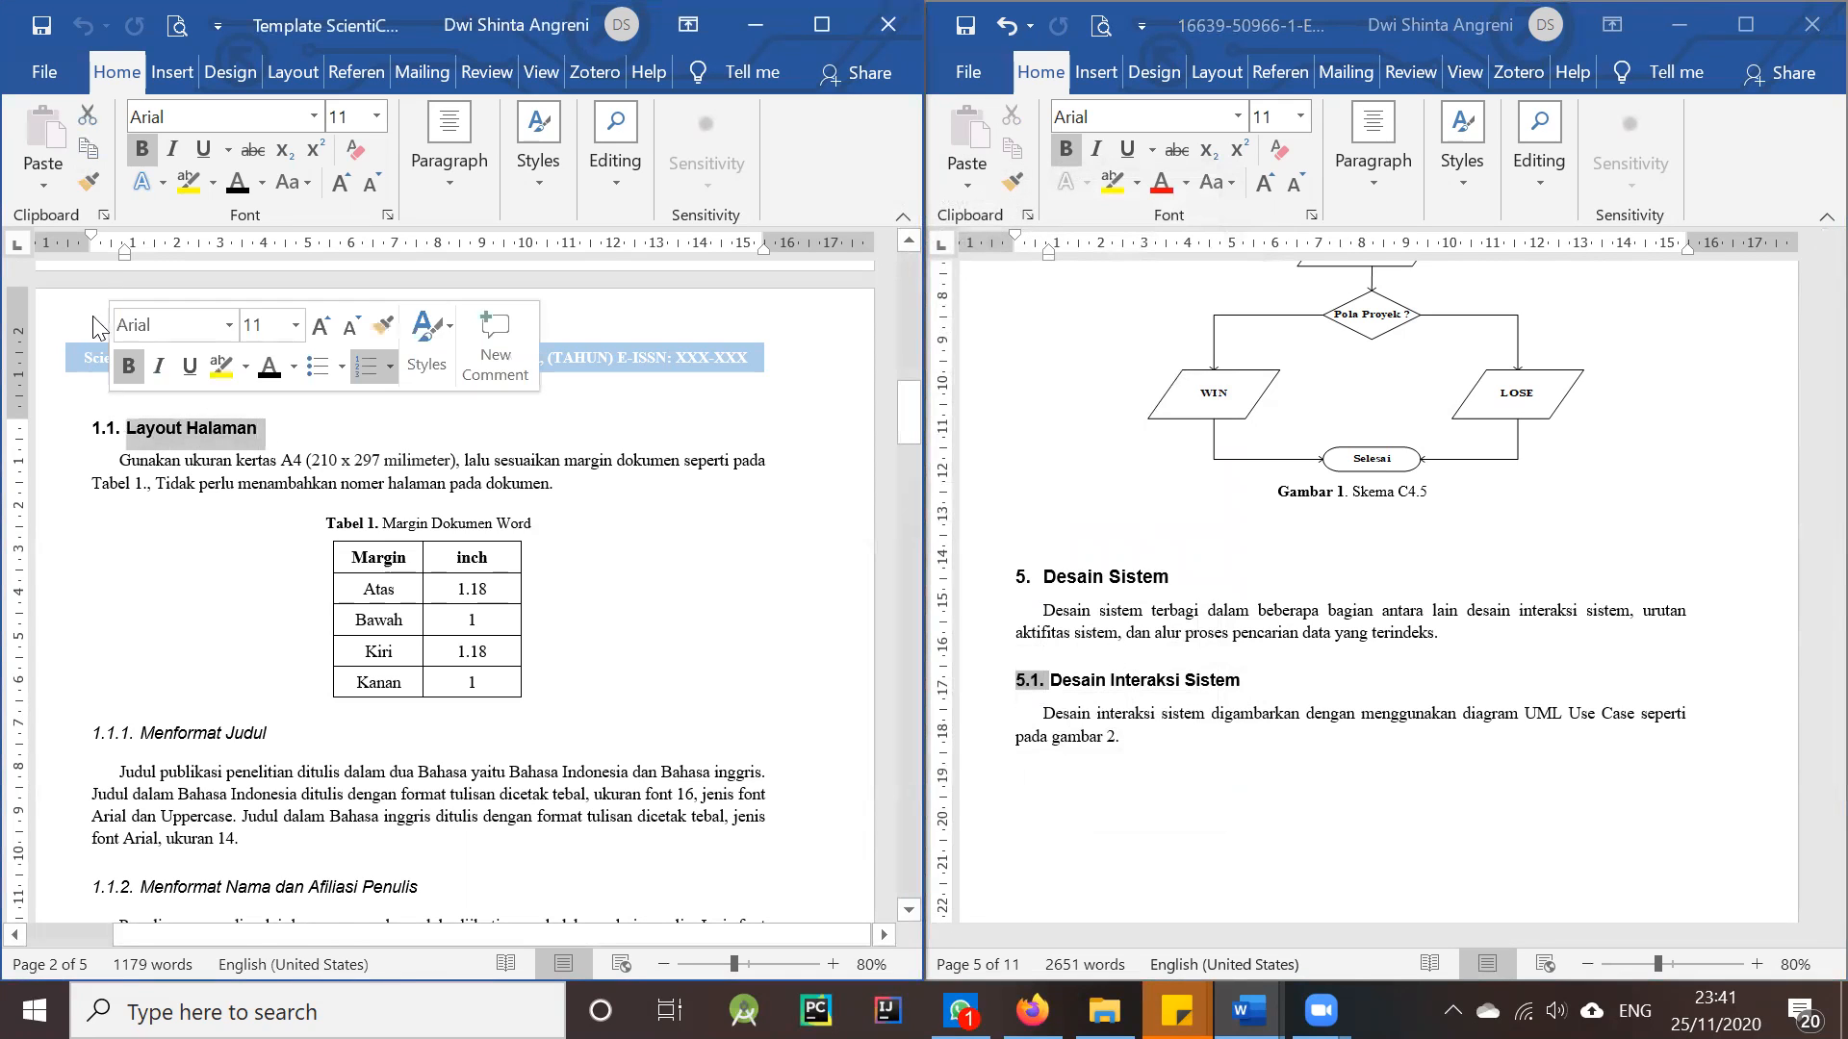
{"action": "left_click", "coordinate": [88, 181]}
{"action": "left_click_drag", "start_coordinate": [1234, 683], "coordinate": [1022, 683]}
{"action": "scroll", "coordinate": [1180, 752], "scroll_direction": "down", "scroll_amount": 3}
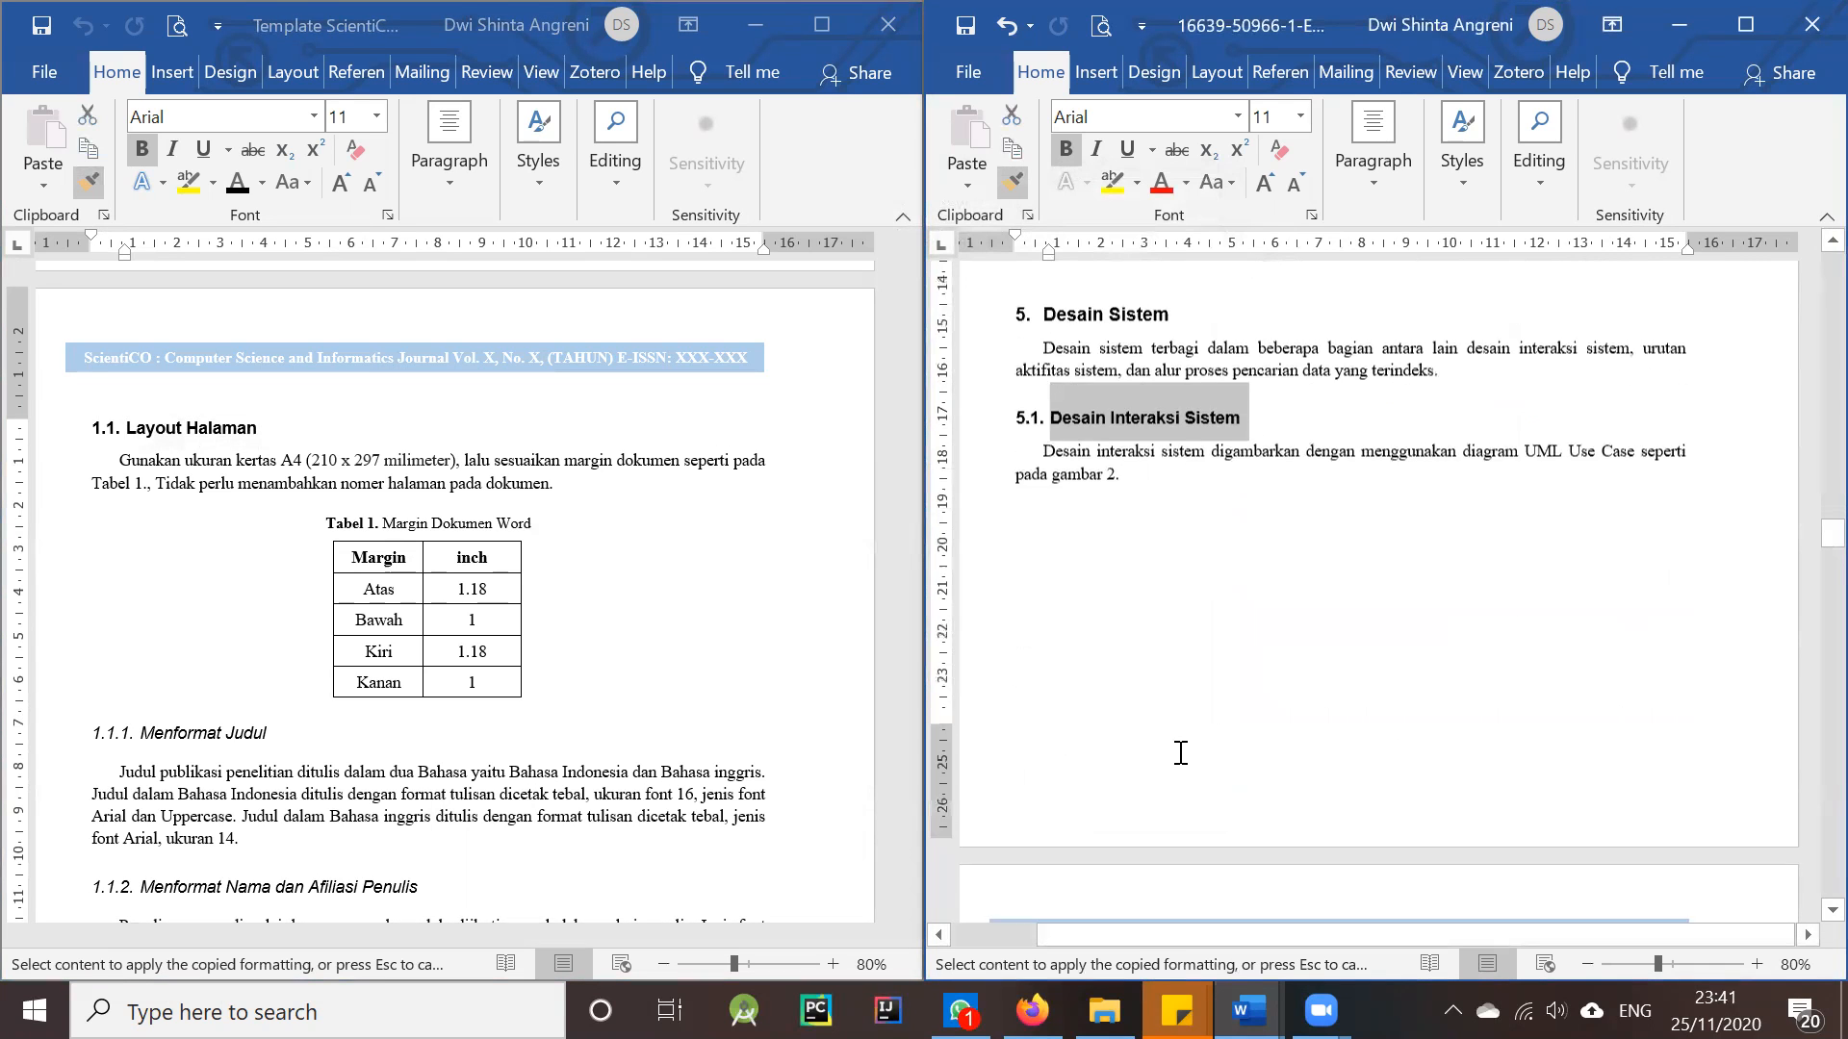
- Apply the copied subheading formatting to the manuscript's "Urutan Aktifitas Sistem" subheading and its number
{"action": "scroll", "coordinate": [1180, 752], "scroll_direction": "down", "scroll_amount": 15}
{"action": "mouse_move", "coordinate": [1272, 505]}
{"action": "left_mouse_down"}
{"action": "mouse_move", "coordinate": [990, 528]}
{"action": "mouse_move", "coordinate": [1008, 493]}
{"action": "mouse_move", "coordinate": [1044, 513]}
{"action": "left_mouse_up"}
{"action": "left_click", "coordinate": [1037, 531]}
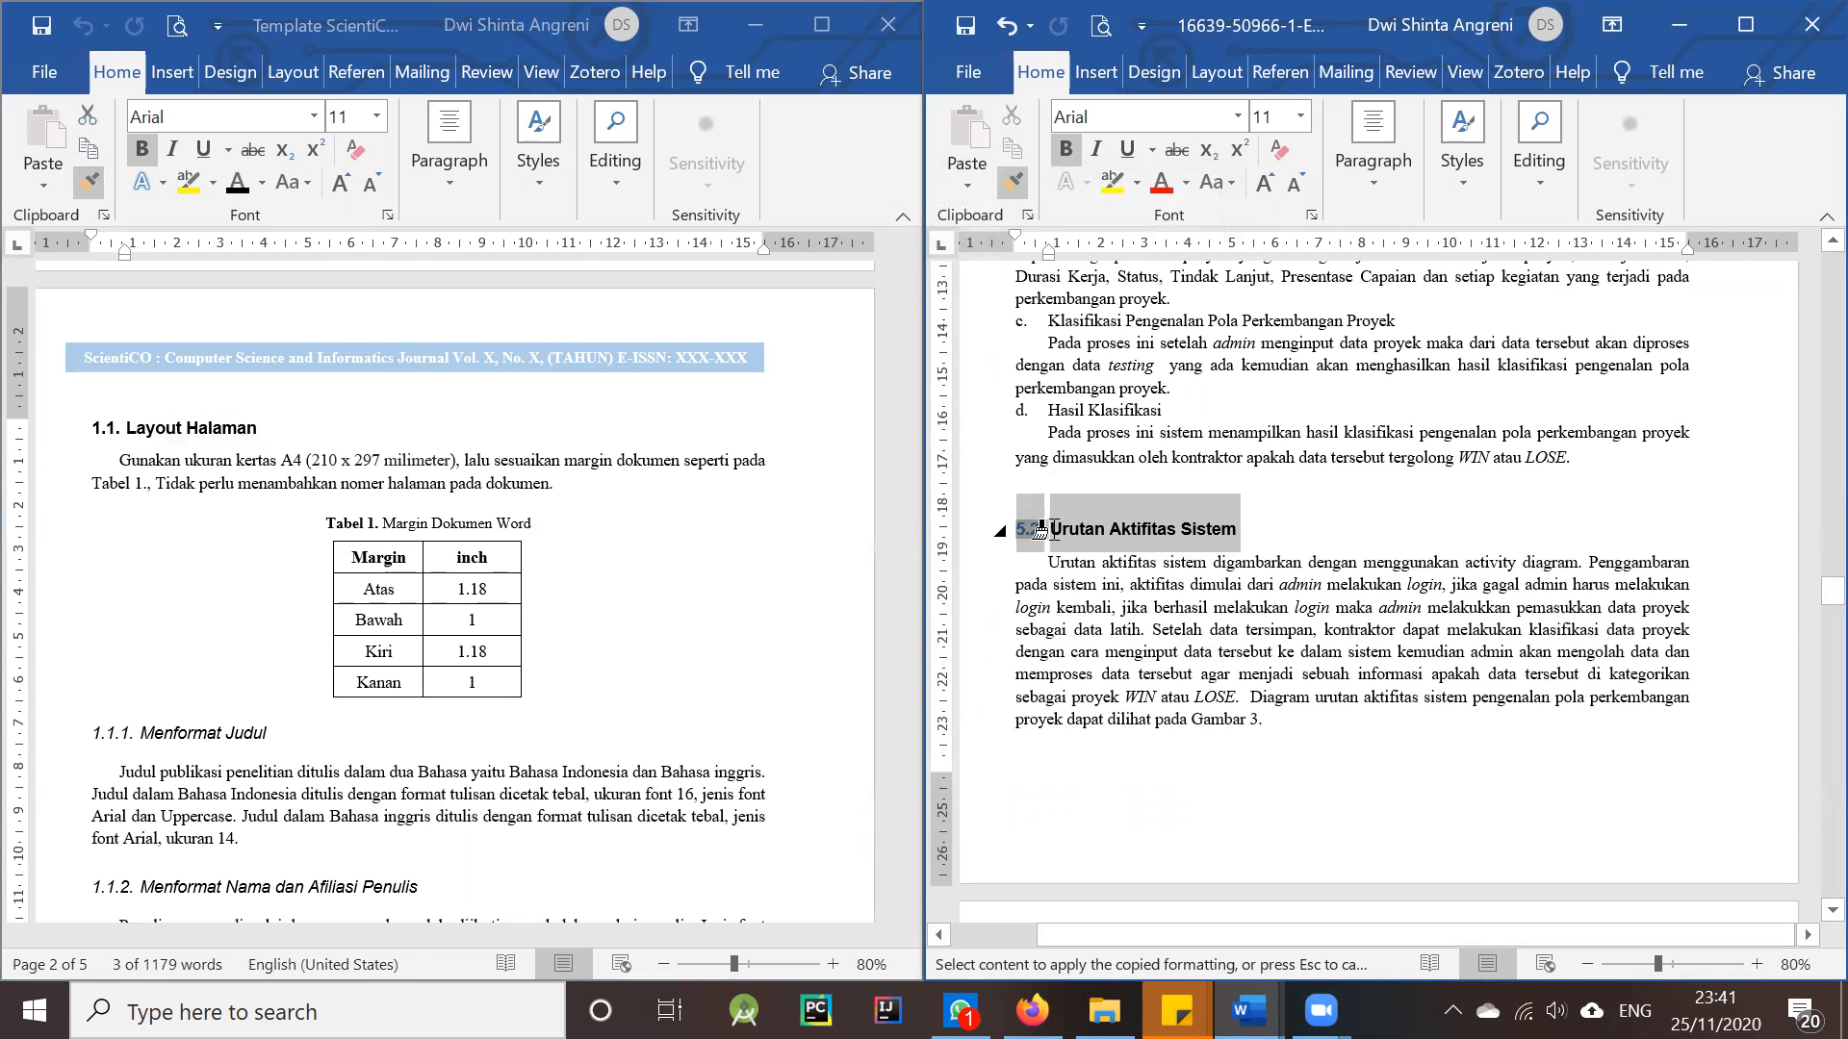
{"action": "left_click", "coordinate": [1272, 534]}
{"action": "left_click_drag", "start_coordinate": [1056, 536], "coordinate": [1012, 549]}
- Check the rest of the manuscript through "DAFTAR REFERENSI" for remaining subheadings and stop applying the copied formatting
{"action": "scroll", "coordinate": [1203, 669], "scroll_direction": "down", "scroll_amount": 6}
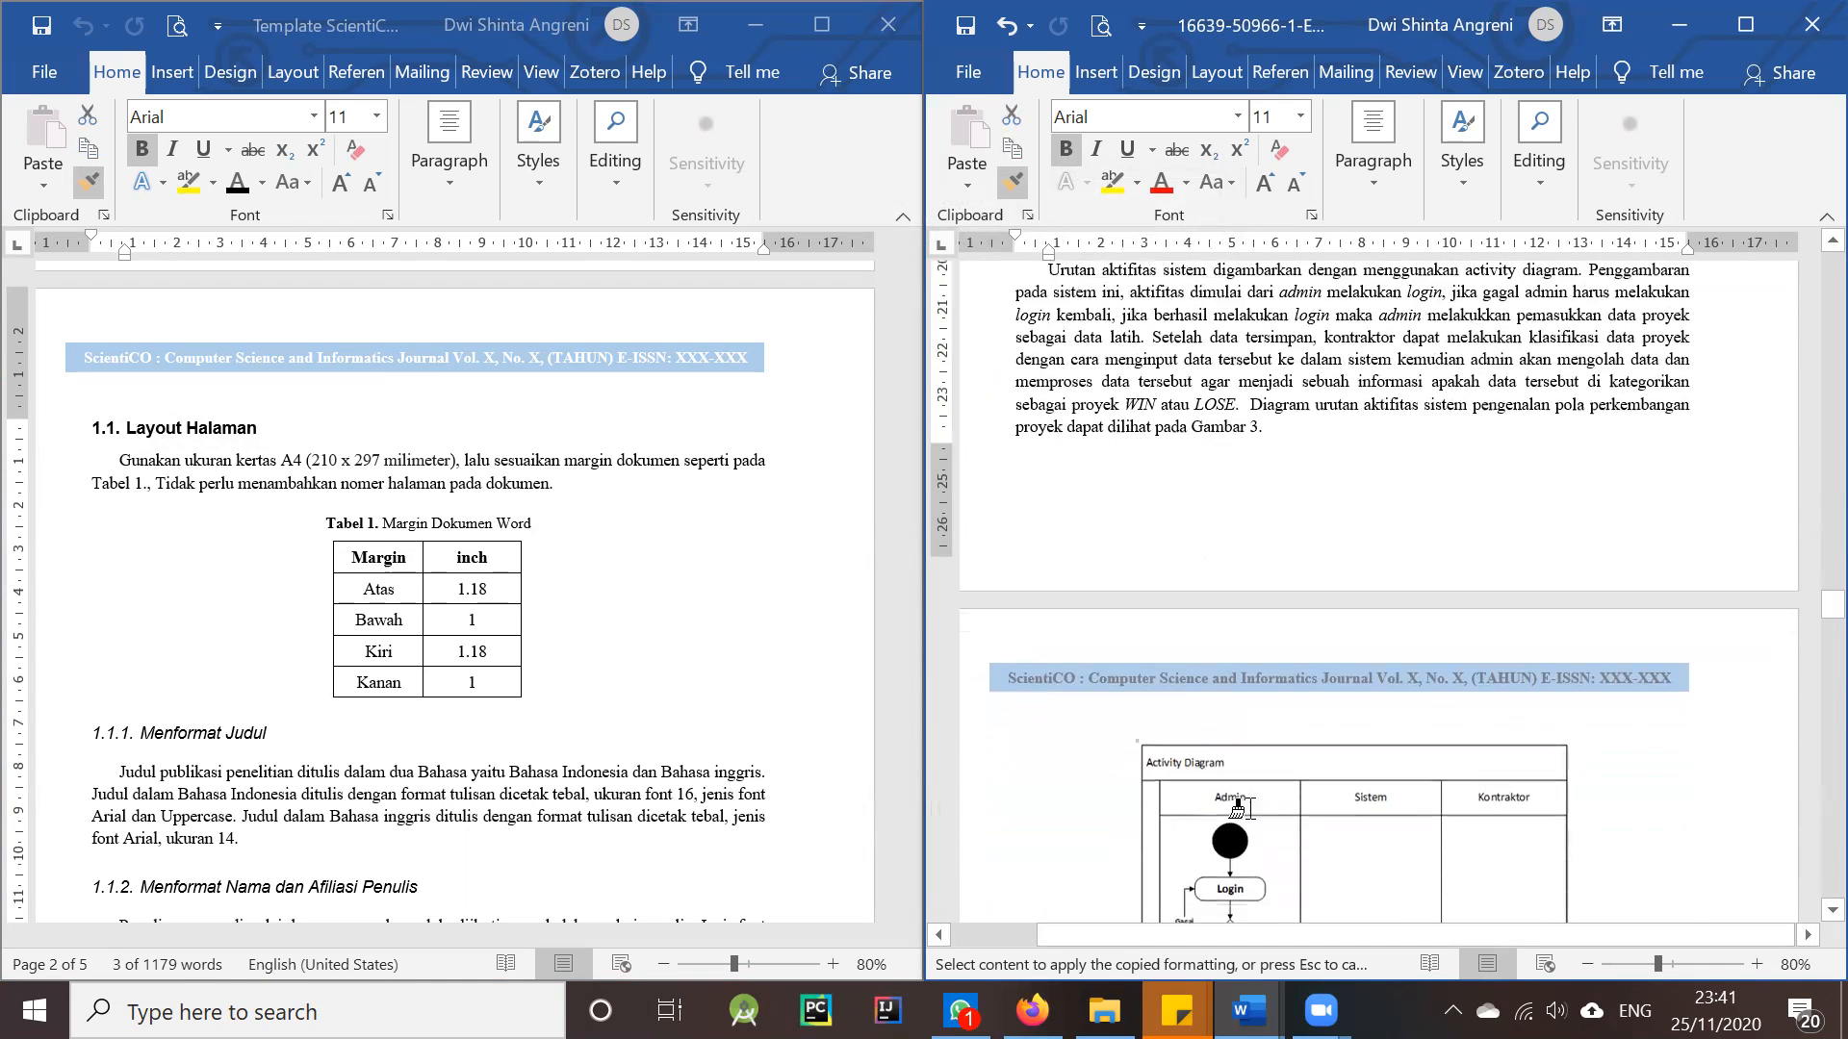
{"action": "scroll", "coordinate": [1251, 798], "scroll_direction": "down", "scroll_amount": 15}
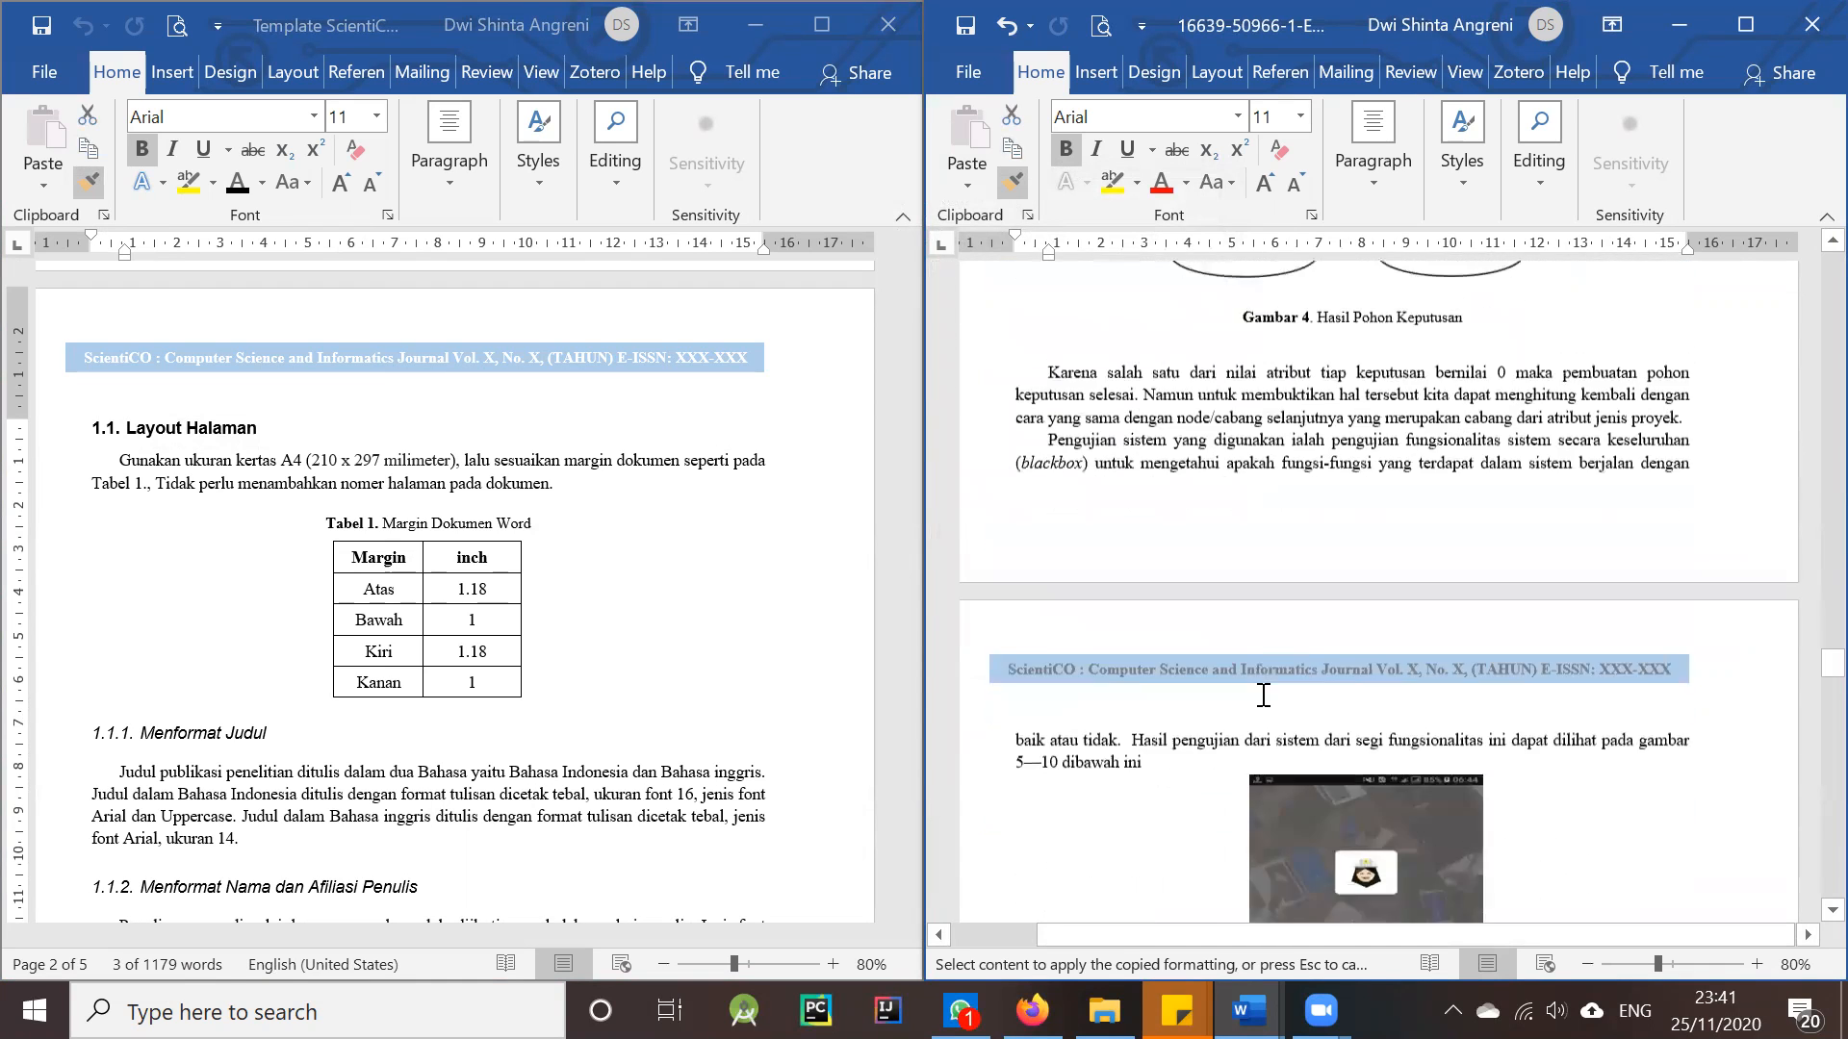
{"action": "scroll", "coordinate": [1251, 693], "scroll_direction": "down", "scroll_amount": 15}
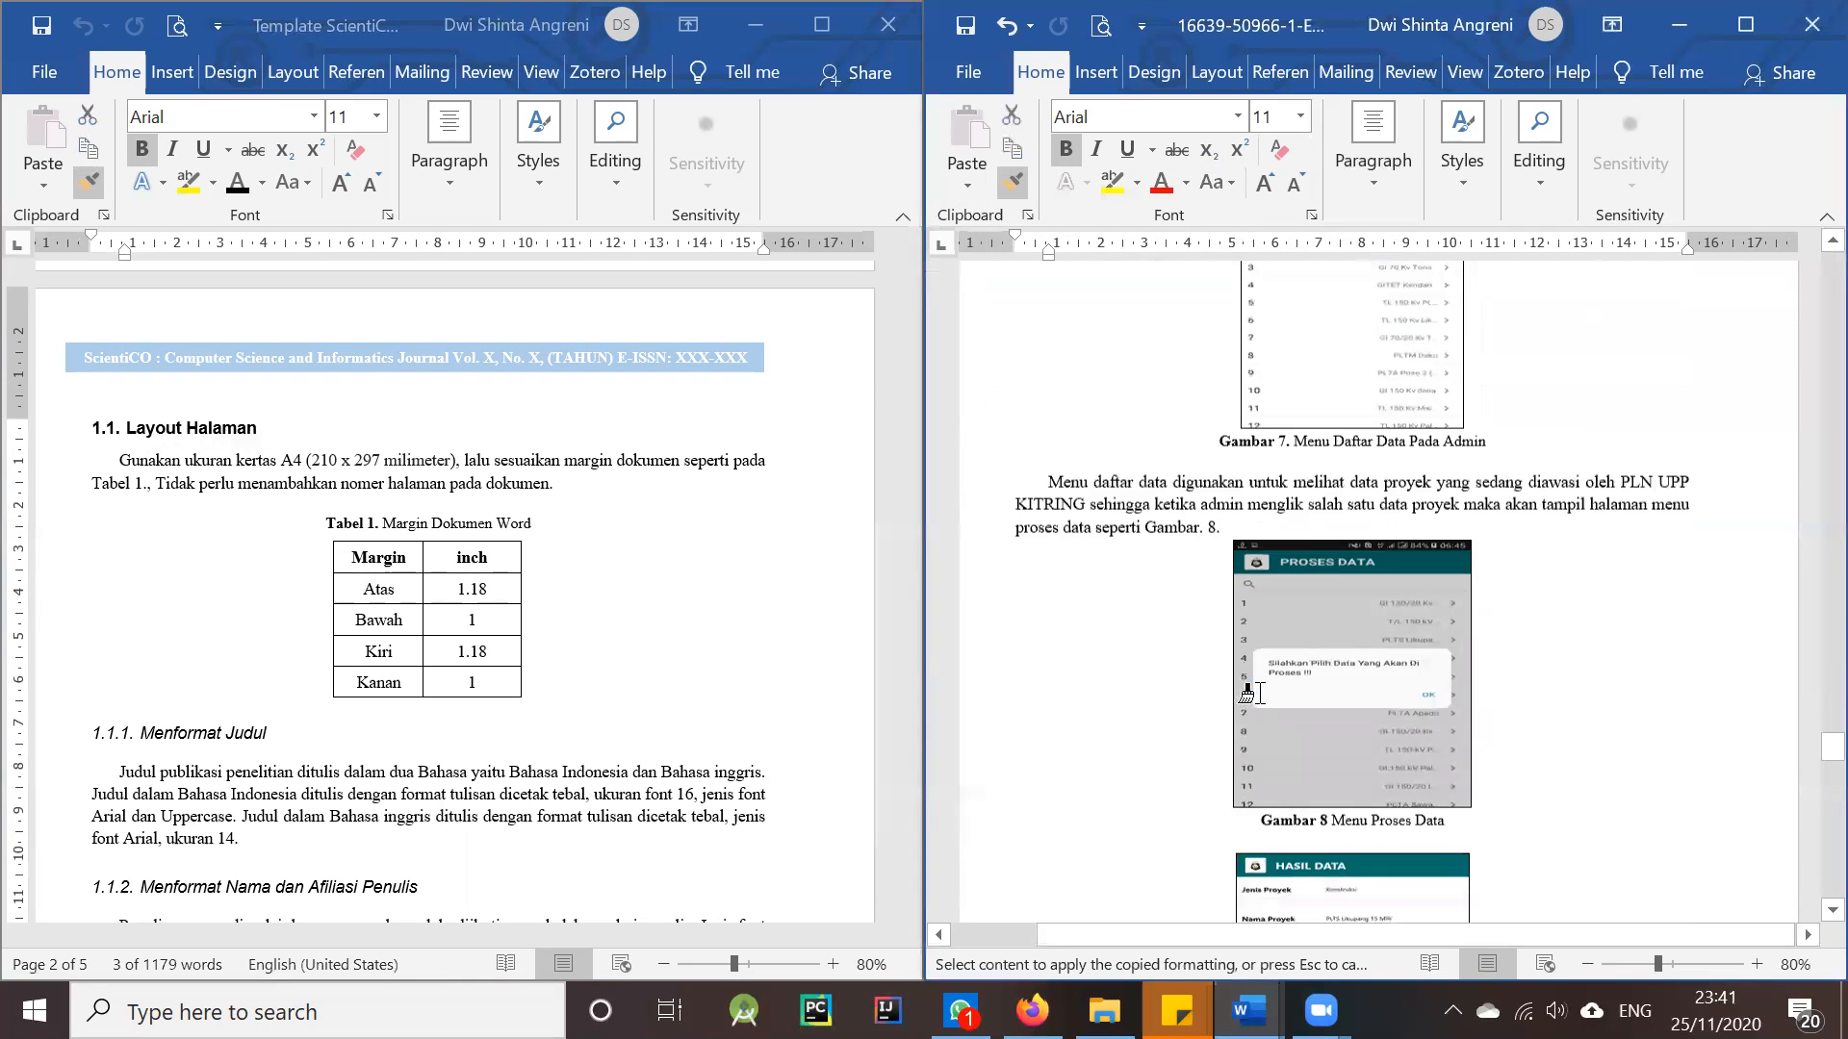
{"action": "scroll", "coordinate": [1260, 702], "scroll_direction": "down", "scroll_amount": 15}
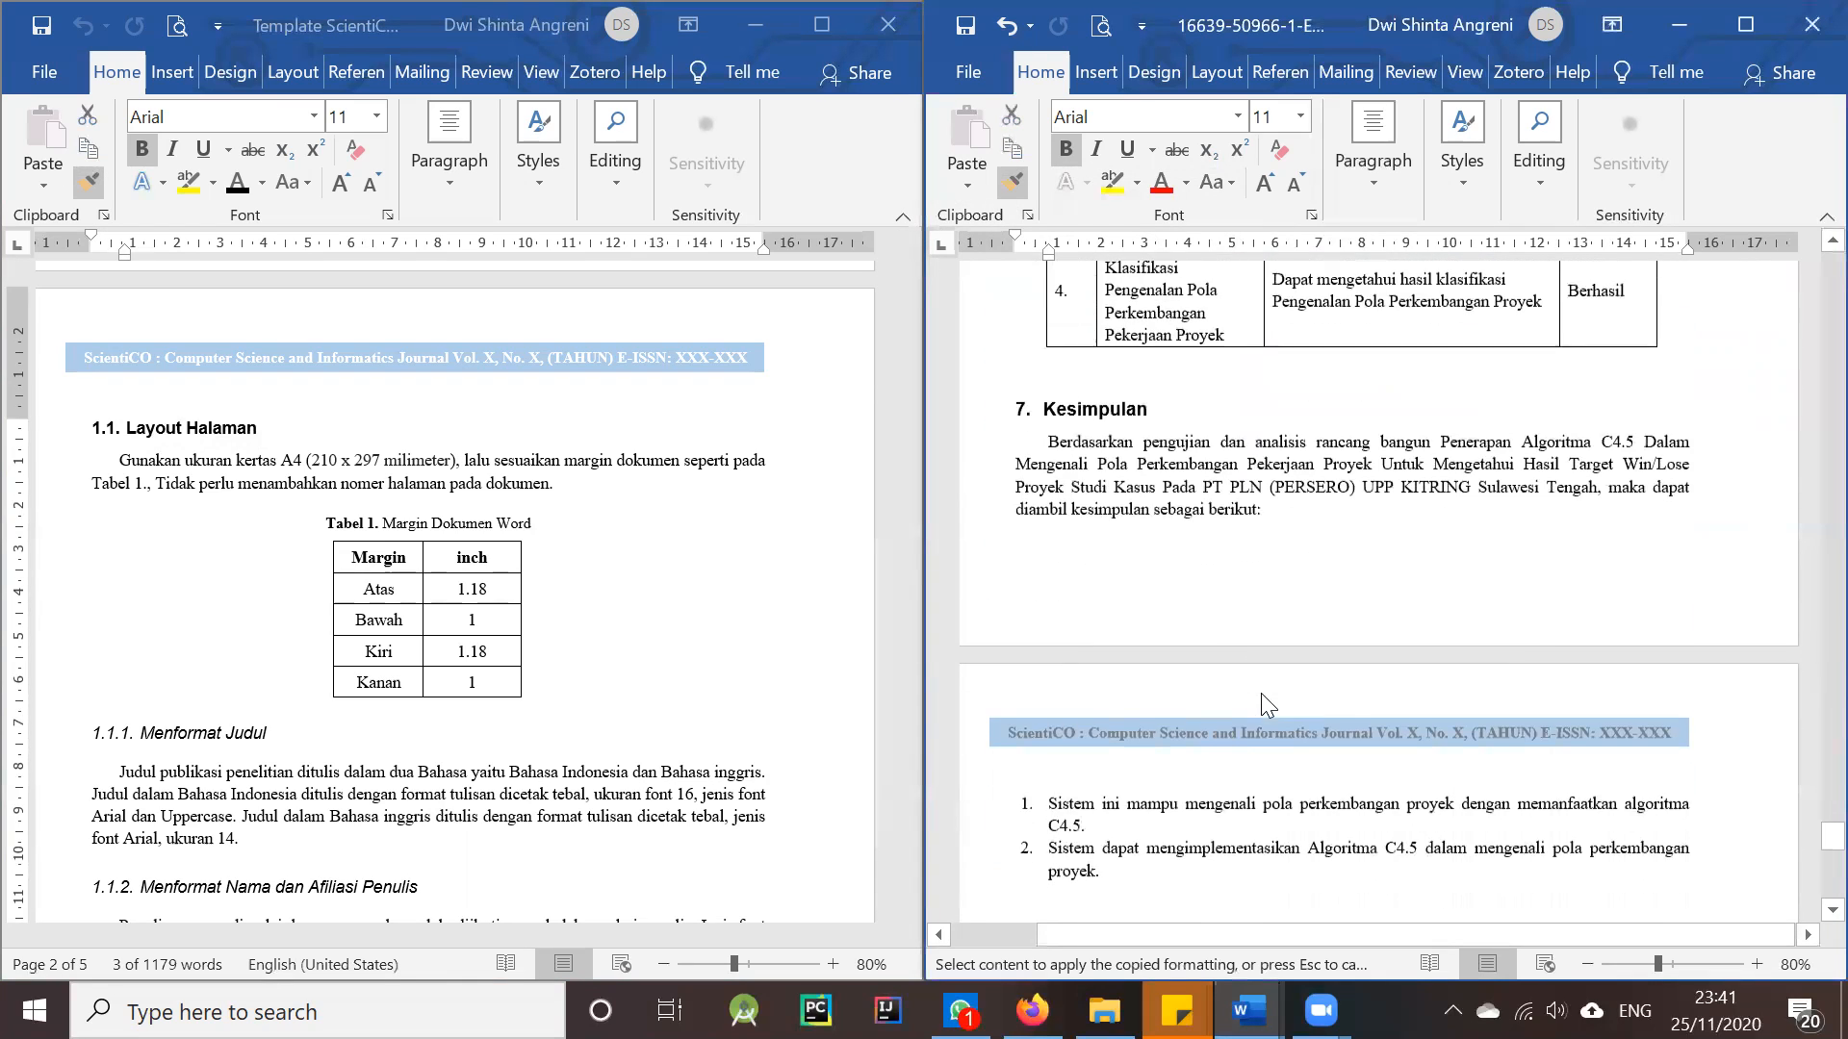
{"action": "scroll", "coordinate": [1141, 527], "scroll_direction": "down", "scroll_amount": 1}
{"action": "left_click", "coordinate": [1012, 181]}
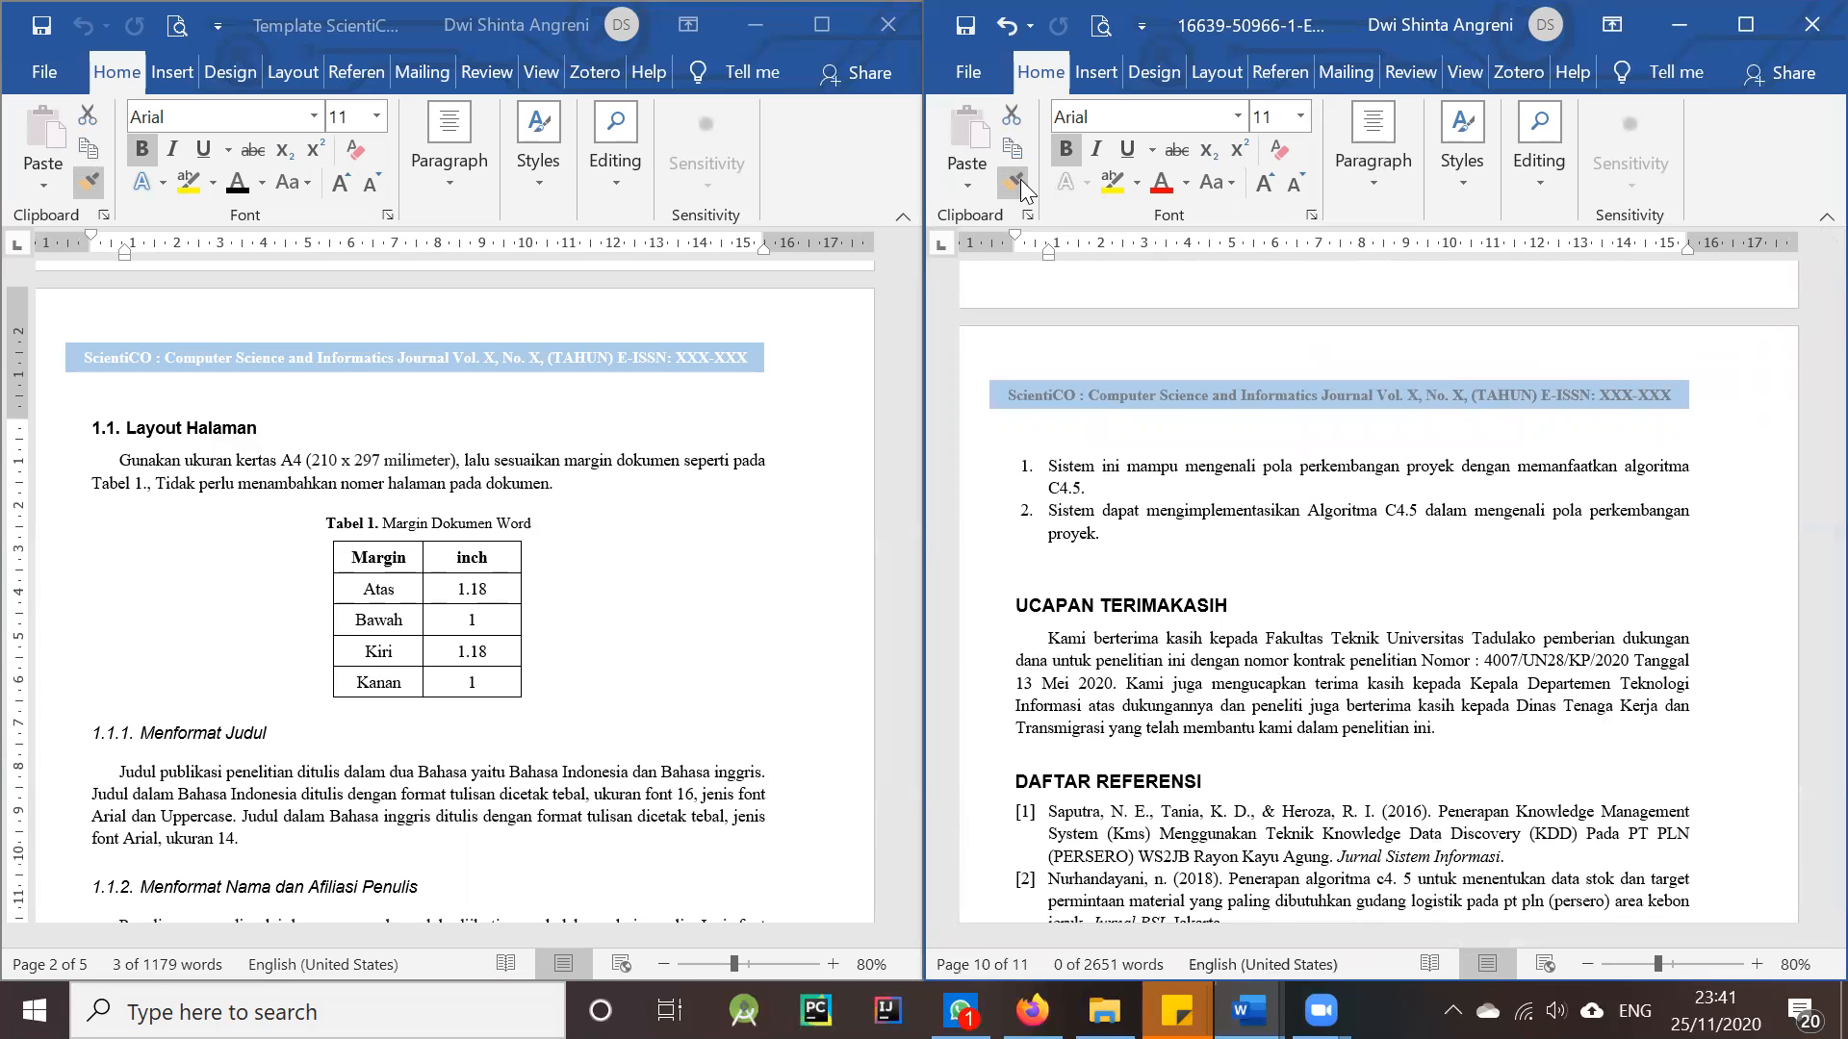
{"action": "left_click", "coordinate": [1211, 751]}
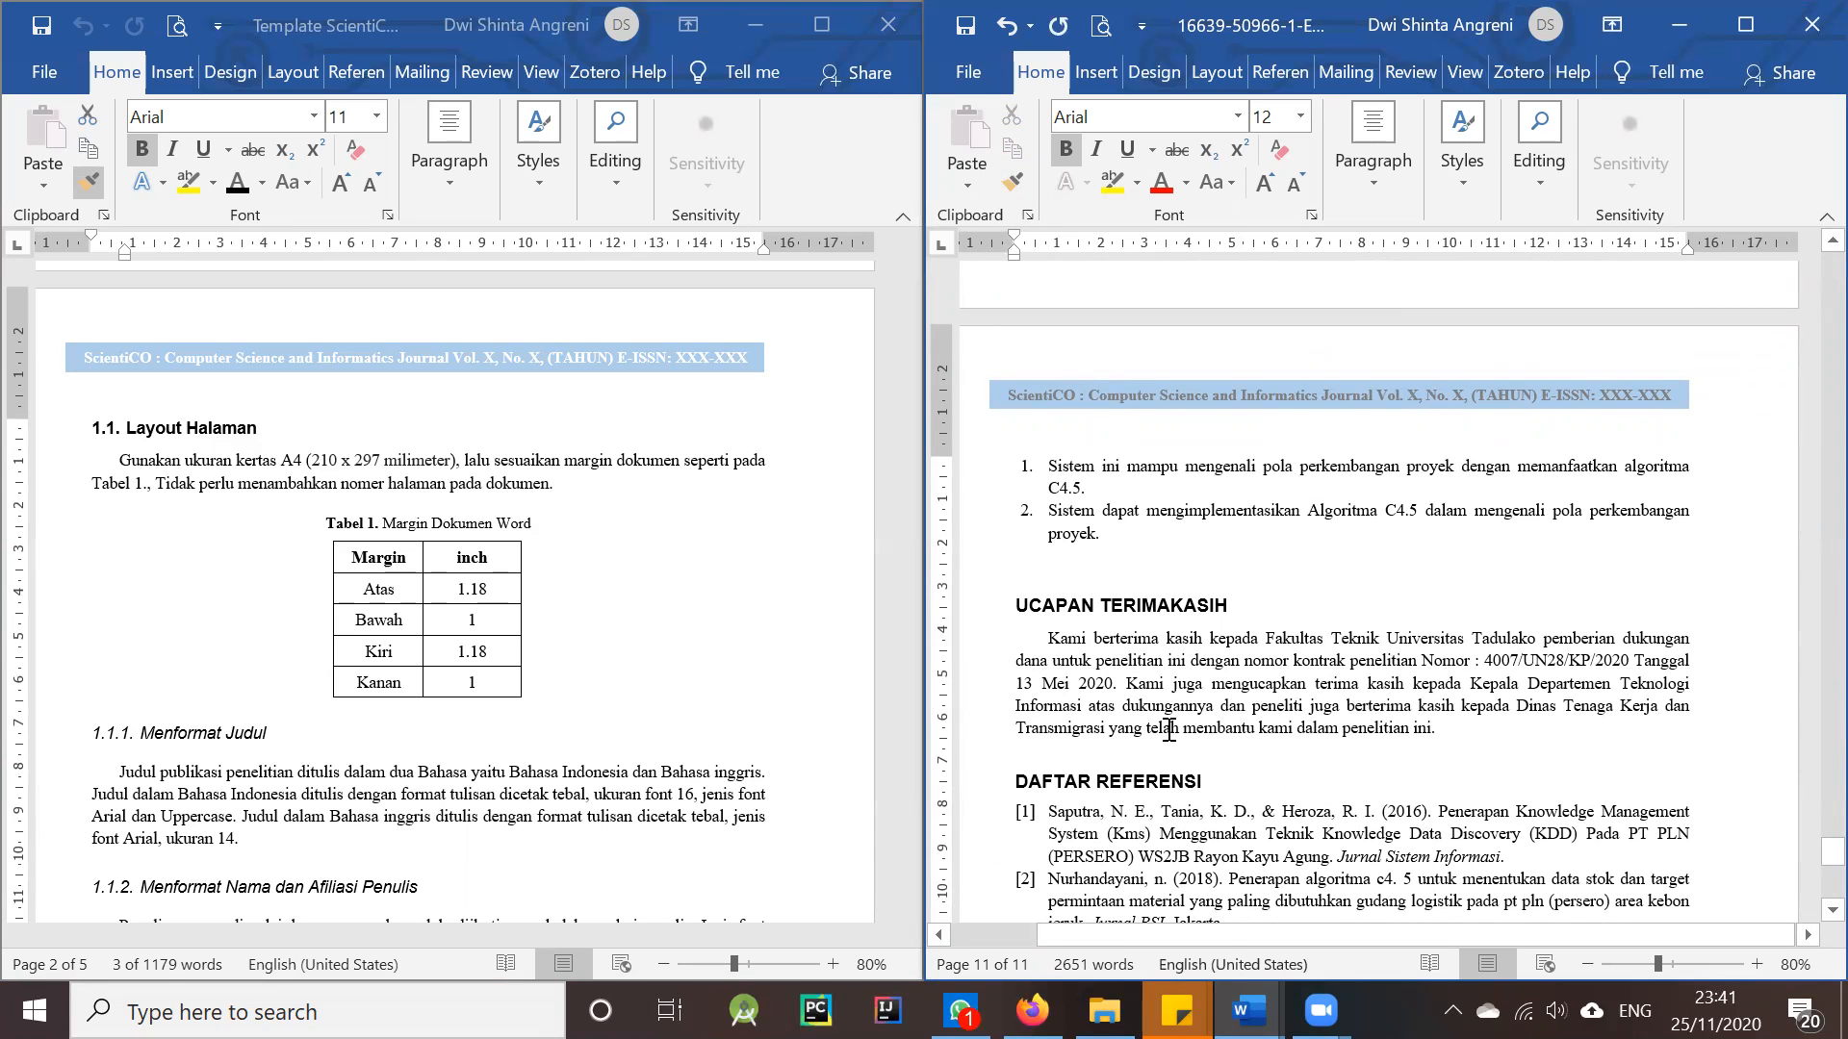
- Copy the body text formatting under the template's "Pendahuluan" heading onto the first paragraph of the manuscript's "Pendahuluan" section
{"action": "scroll", "coordinate": [452, 597], "scroll_direction": "up", "scroll_amount": 15}
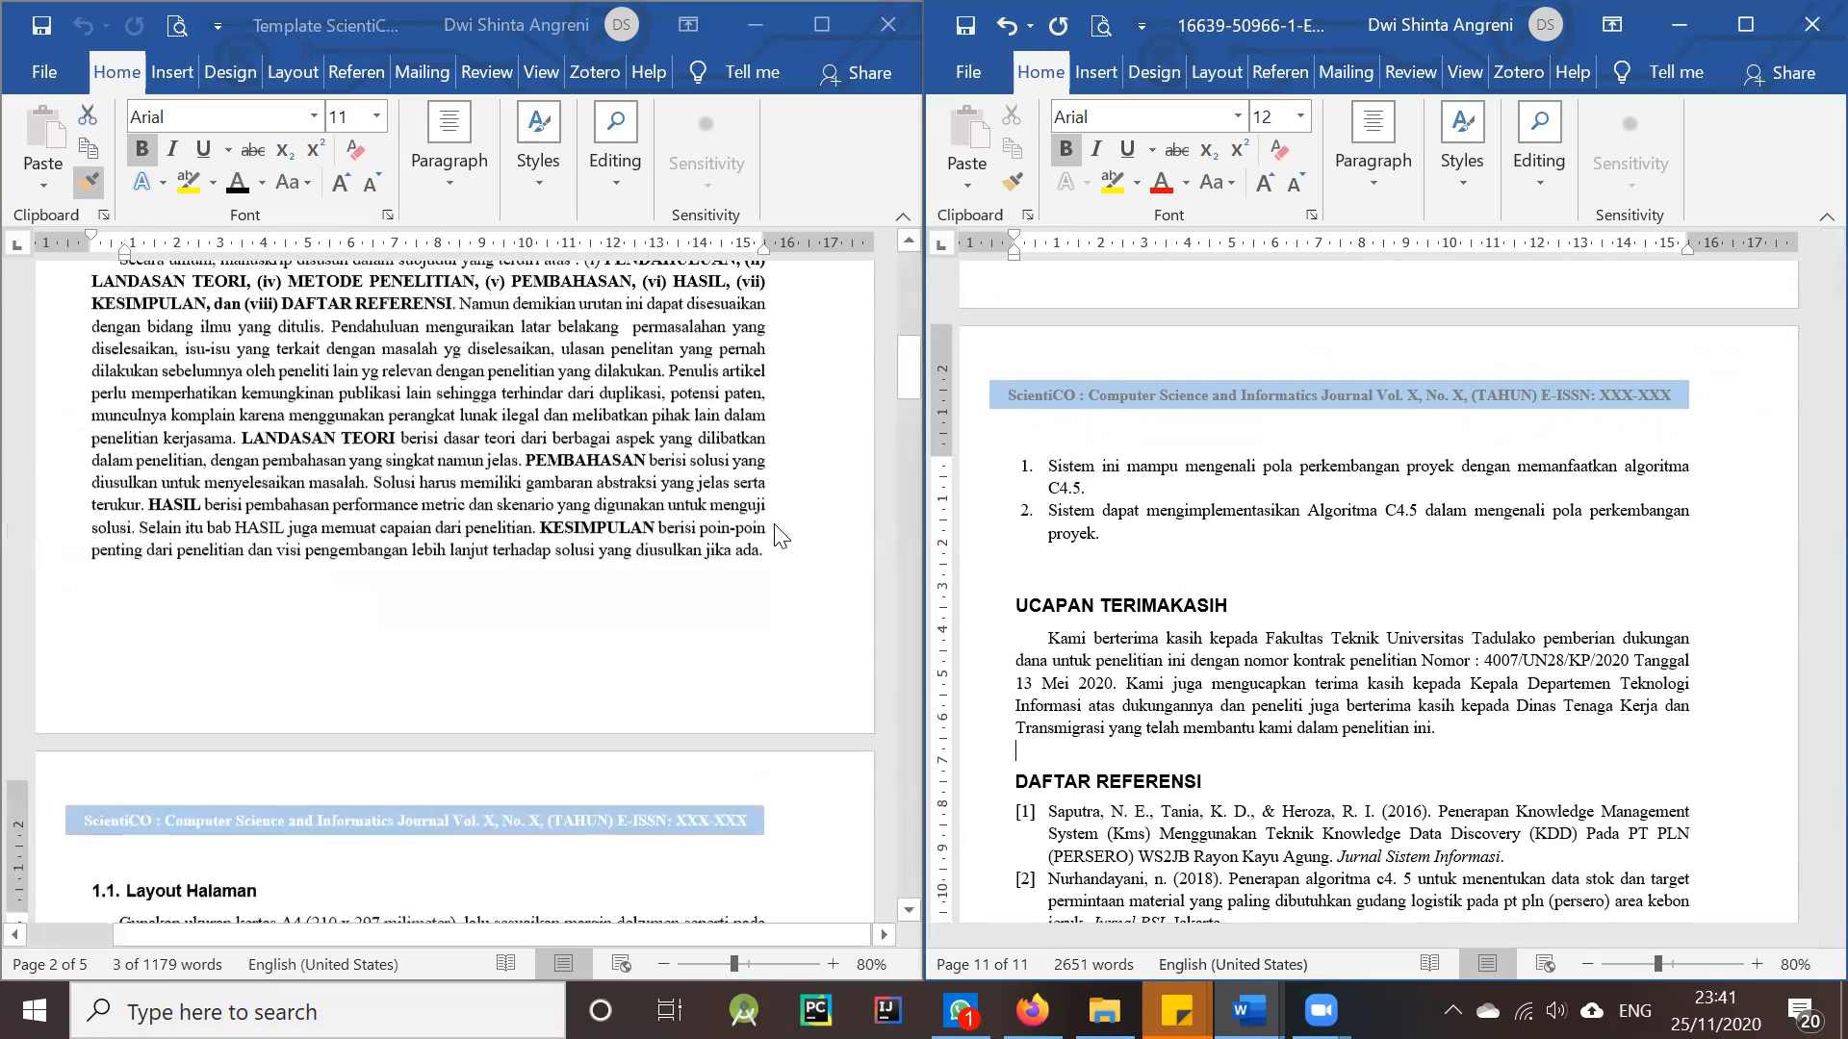
{"action": "scroll", "coordinate": [452, 597], "scroll_direction": "down", "scroll_amount": 2}
{"action": "left_click_drag", "start_coordinate": [1805, 857], "coordinate": [1809, 354]}
{"action": "scroll", "coordinate": [138, 397], "scroll_direction": "down", "scroll_amount": 3}
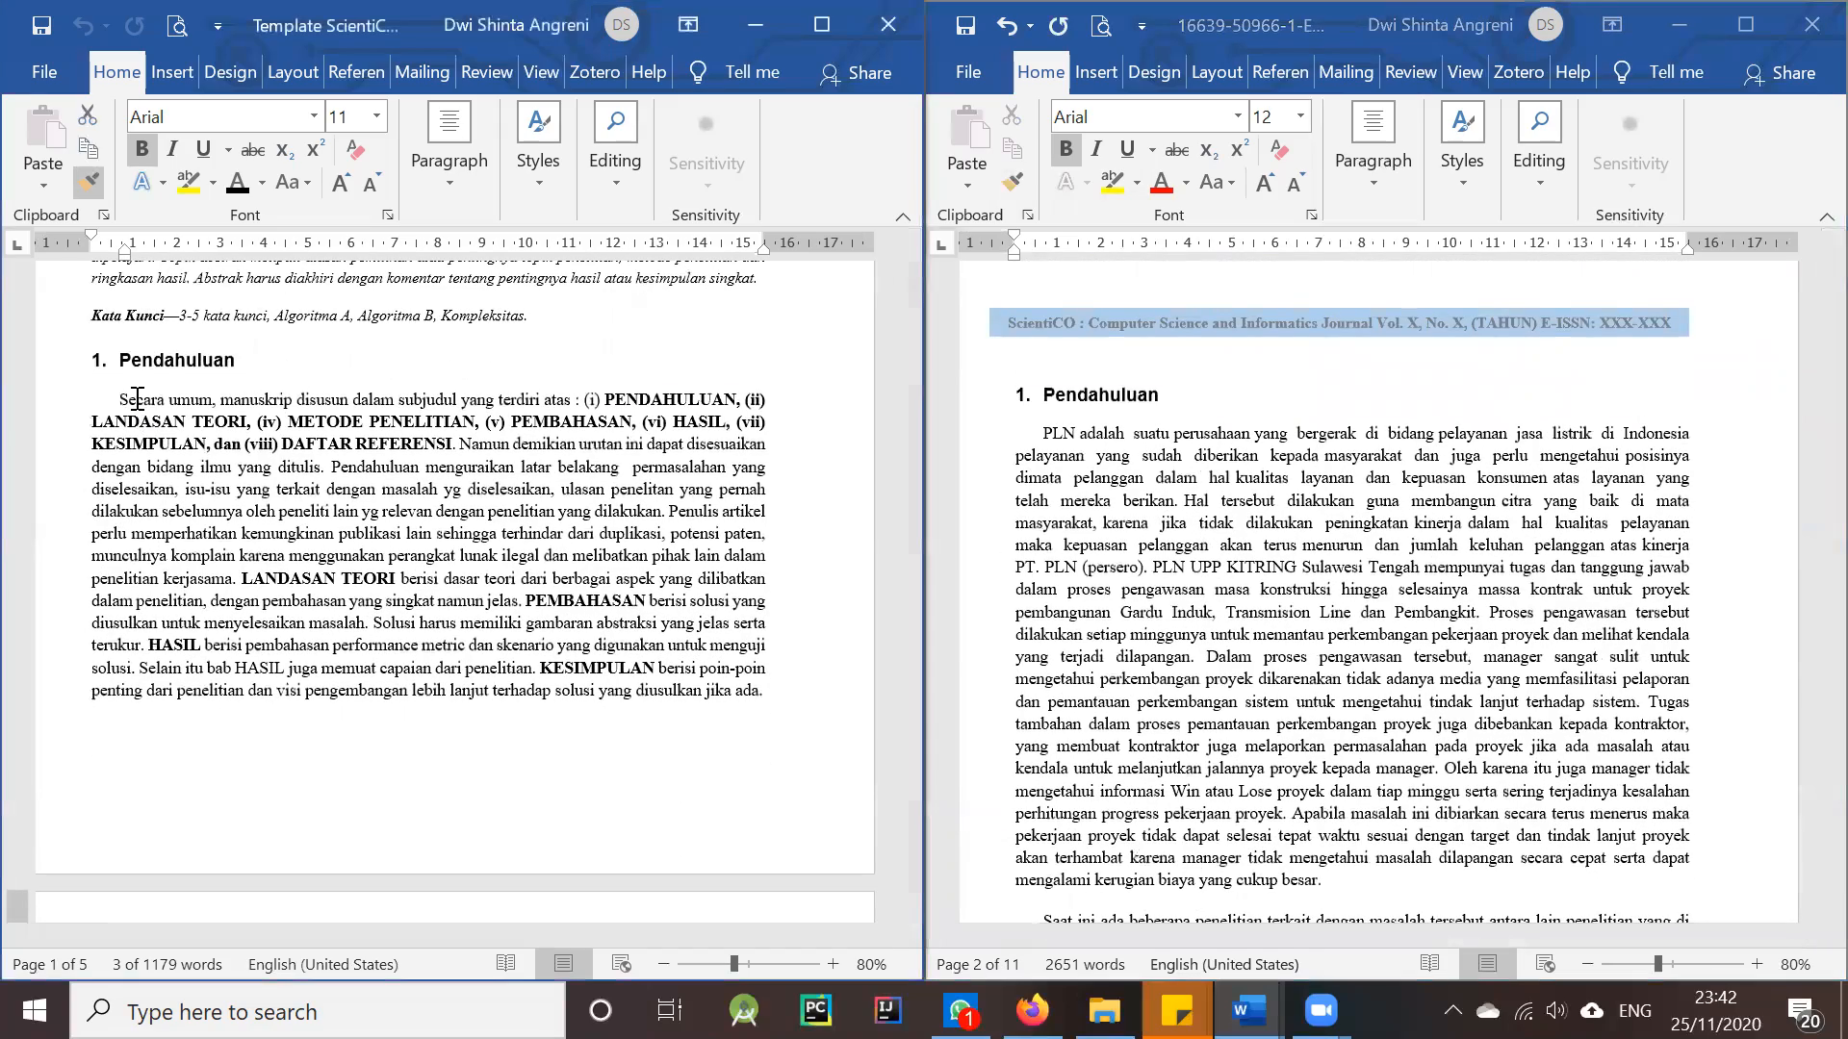
{"action": "left_click_drag", "start_coordinate": [120, 398], "coordinate": [808, 730]}
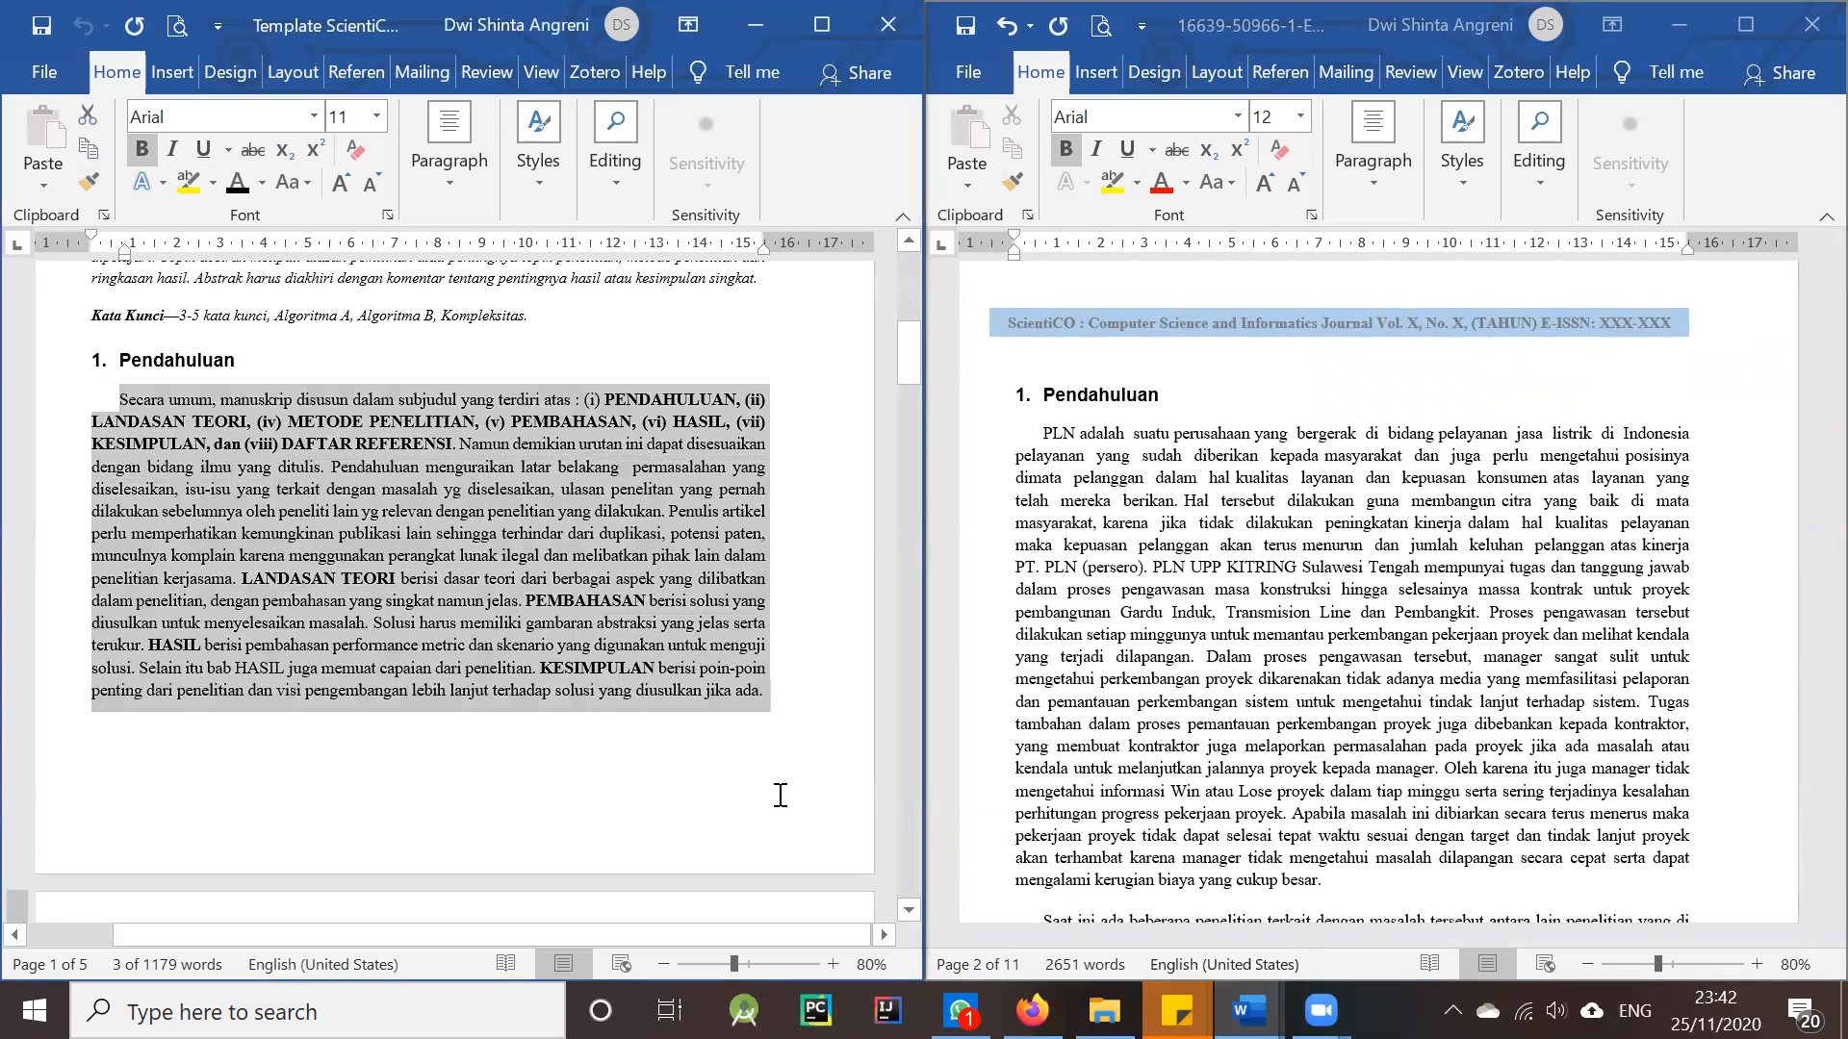
{"action": "left_click", "coordinate": [94, 180]}
{"action": "left_click", "coordinate": [1116, 456]}
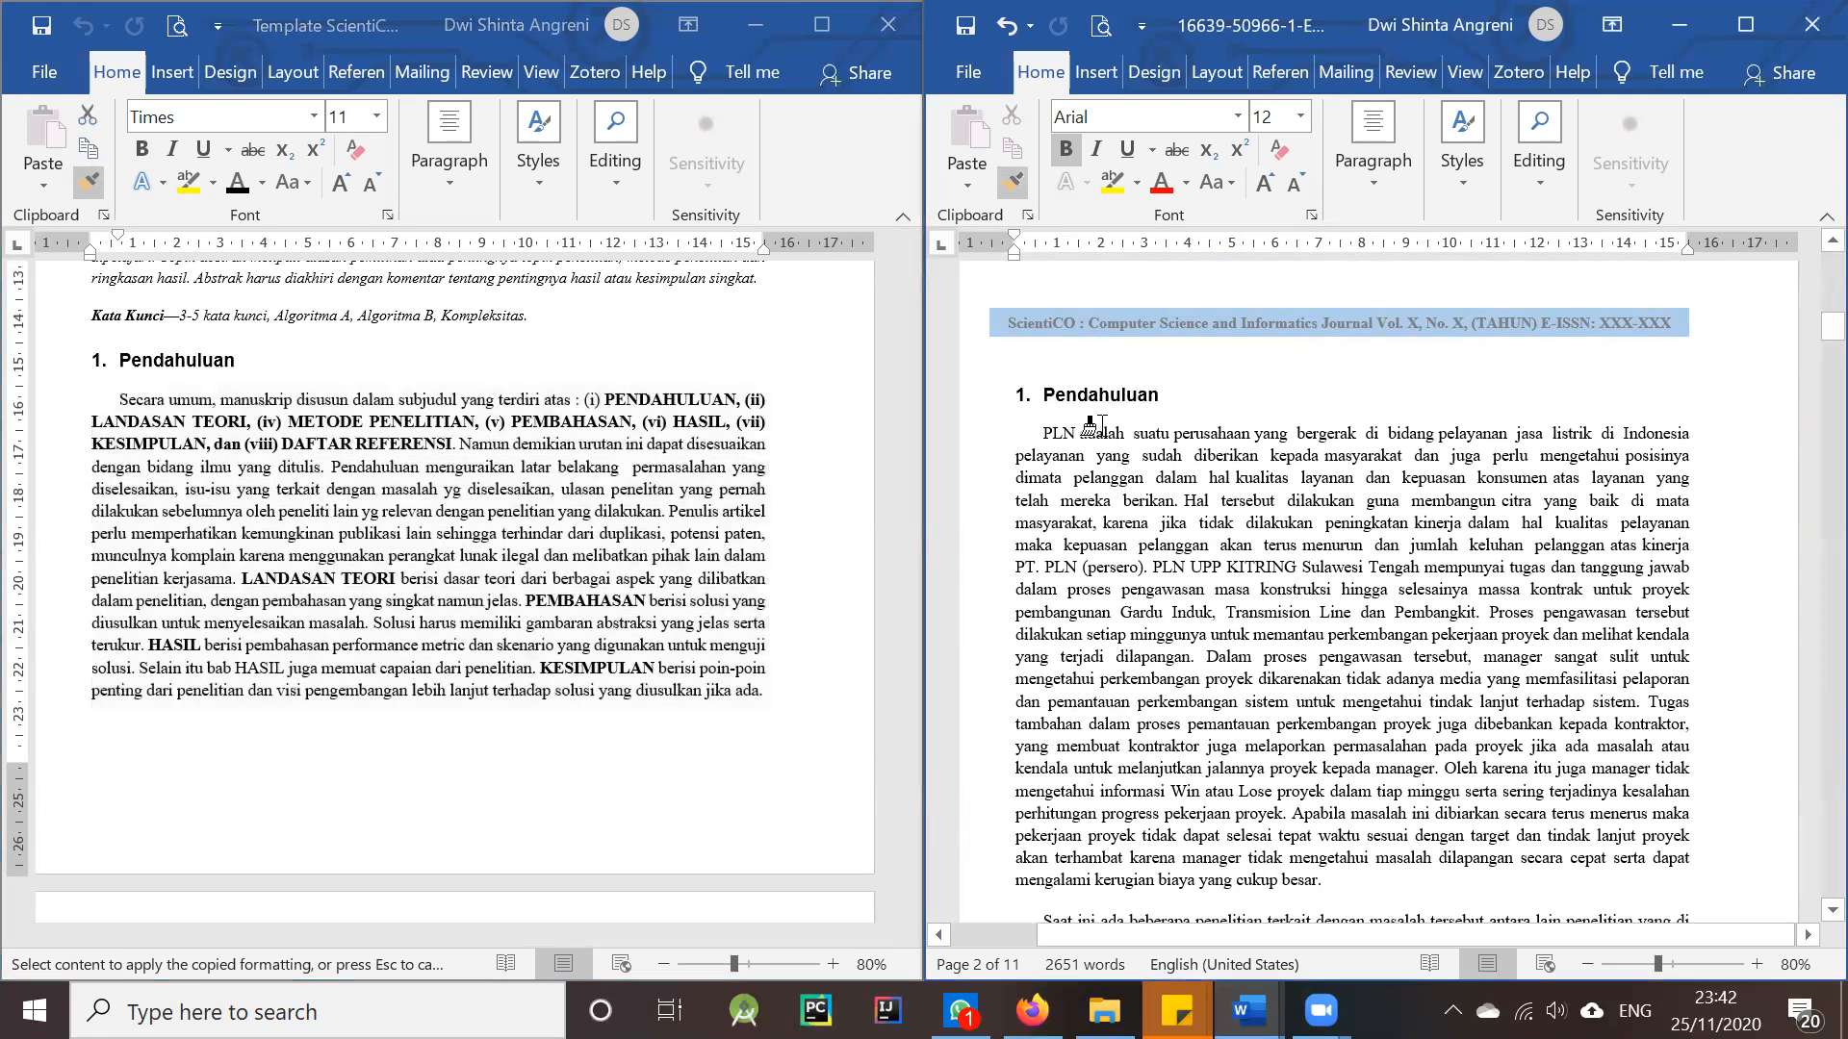
{"action": "left_click", "coordinate": [1100, 427]}
{"action": "mouse_move", "coordinate": [1039, 426]}
{"action": "left_mouse_down"}
{"action": "mouse_move", "coordinate": [1118, 446]}
{"action": "mouse_move", "coordinate": [1126, 479]}
{"action": "left_mouse_up"}
- Apply the copied body formatting to the remaining "Pendahuluan" paragraphs, including the one starting with "Berdasarkan permasalahan"
{"action": "scroll", "coordinate": [1158, 580], "scroll_direction": "down", "scroll_amount": 4}
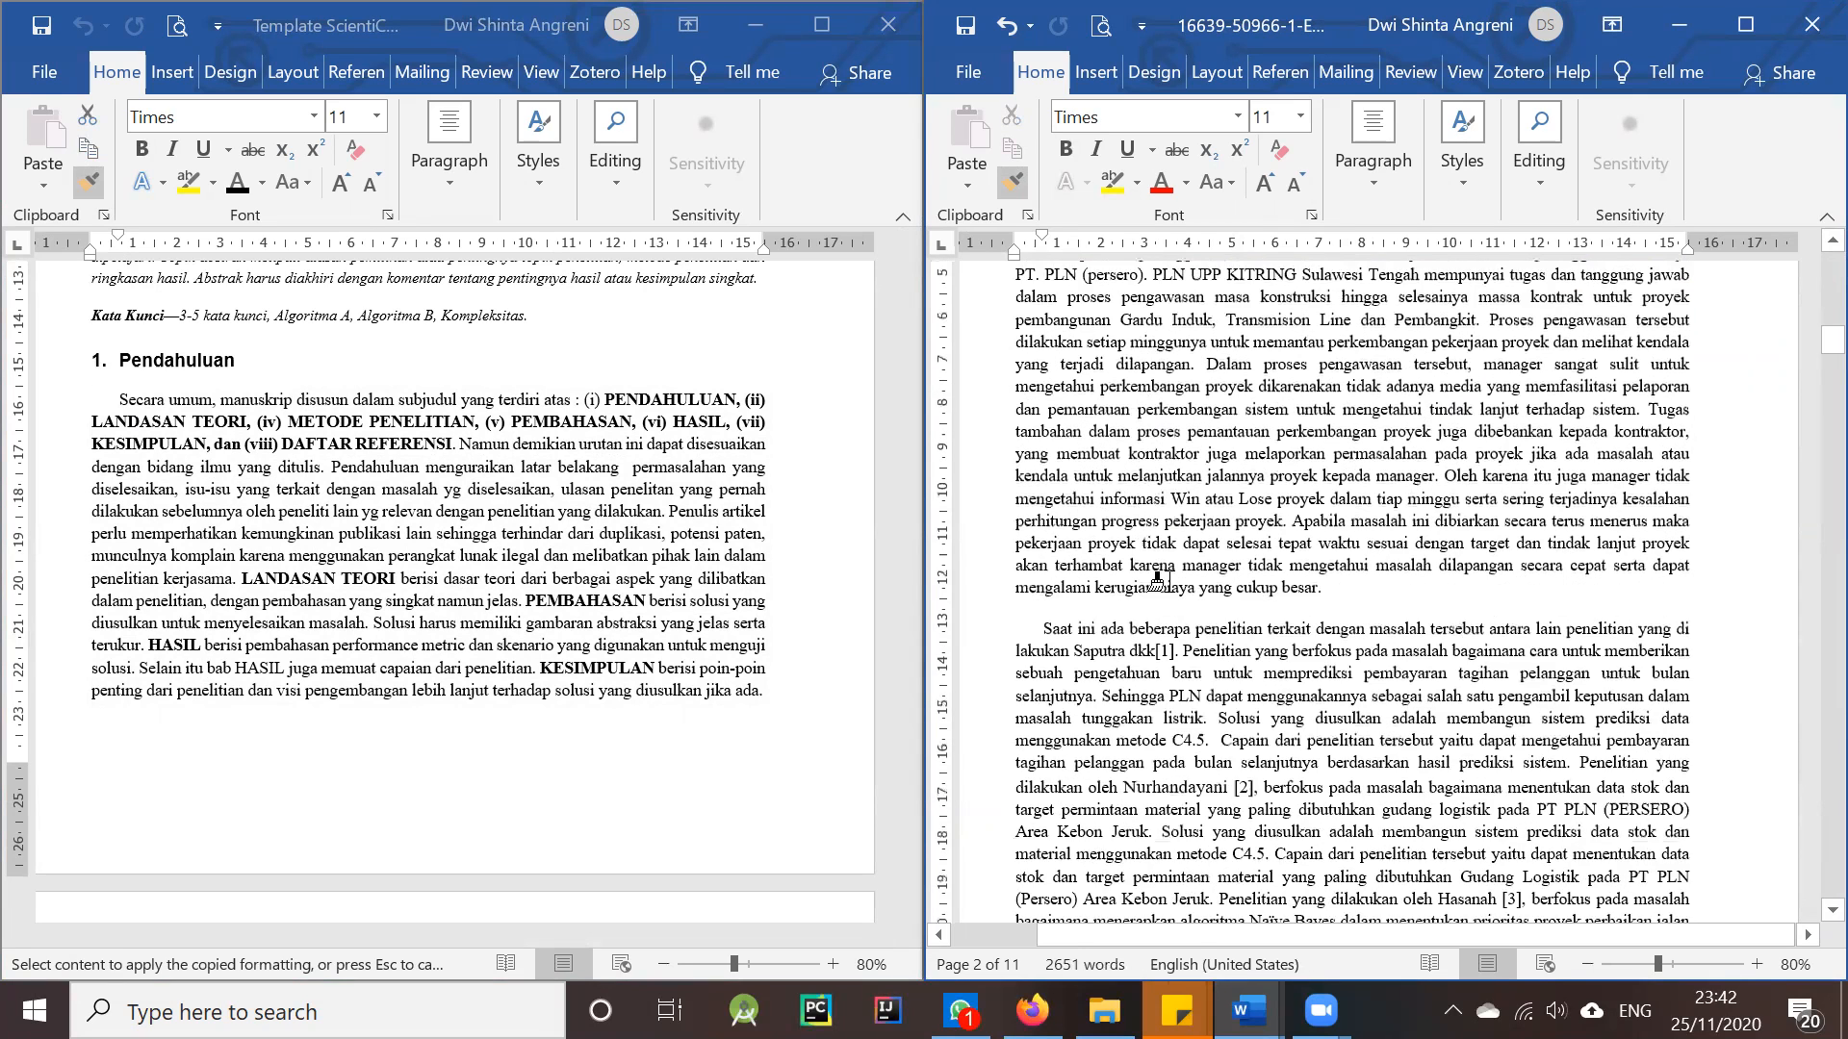
{"action": "scroll", "coordinate": [1157, 580], "scroll_direction": "down", "scroll_amount": 1}
{"action": "left_click", "coordinate": [1272, 528]}
{"action": "left_click", "coordinate": [1074, 597]}
{"action": "left_click", "coordinate": [1108, 685]}
{"action": "scroll", "coordinate": [1120, 682], "scroll_direction": "down", "scroll_amount": 5}
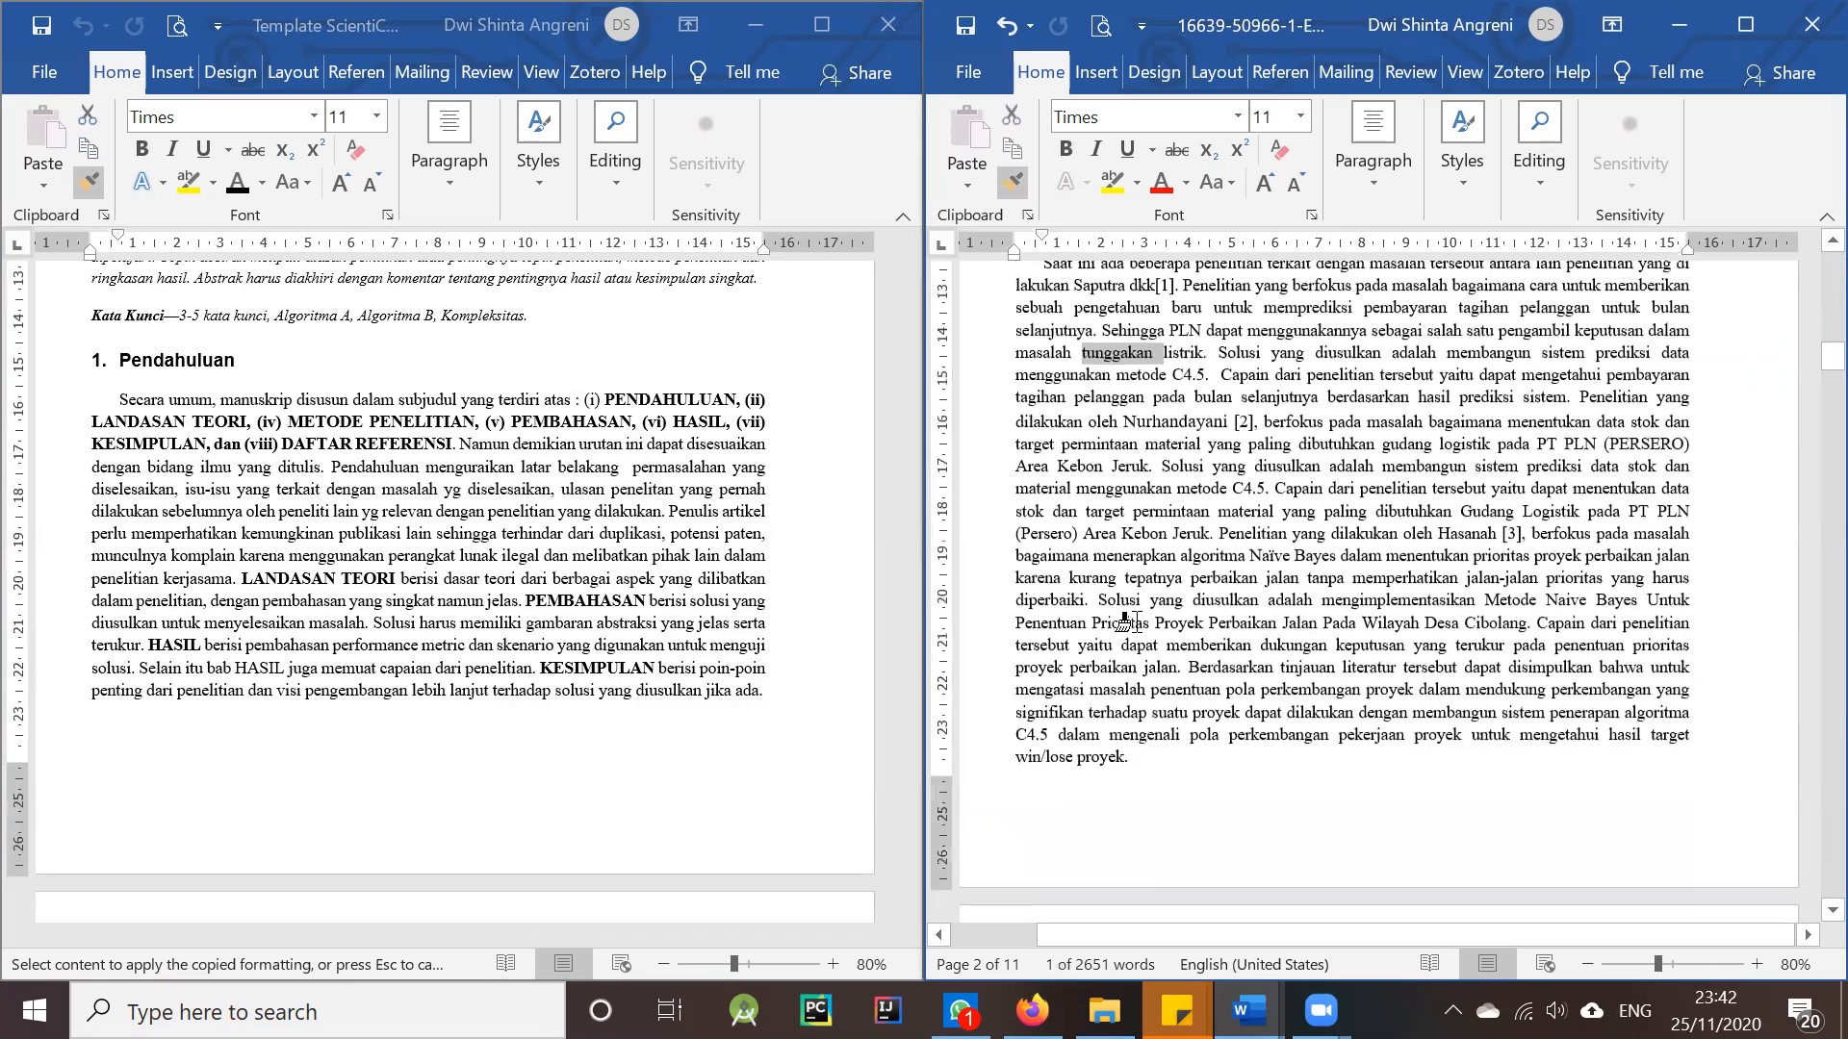
{"action": "scroll", "coordinate": [1059, 496], "scroll_direction": "down", "scroll_amount": 8}
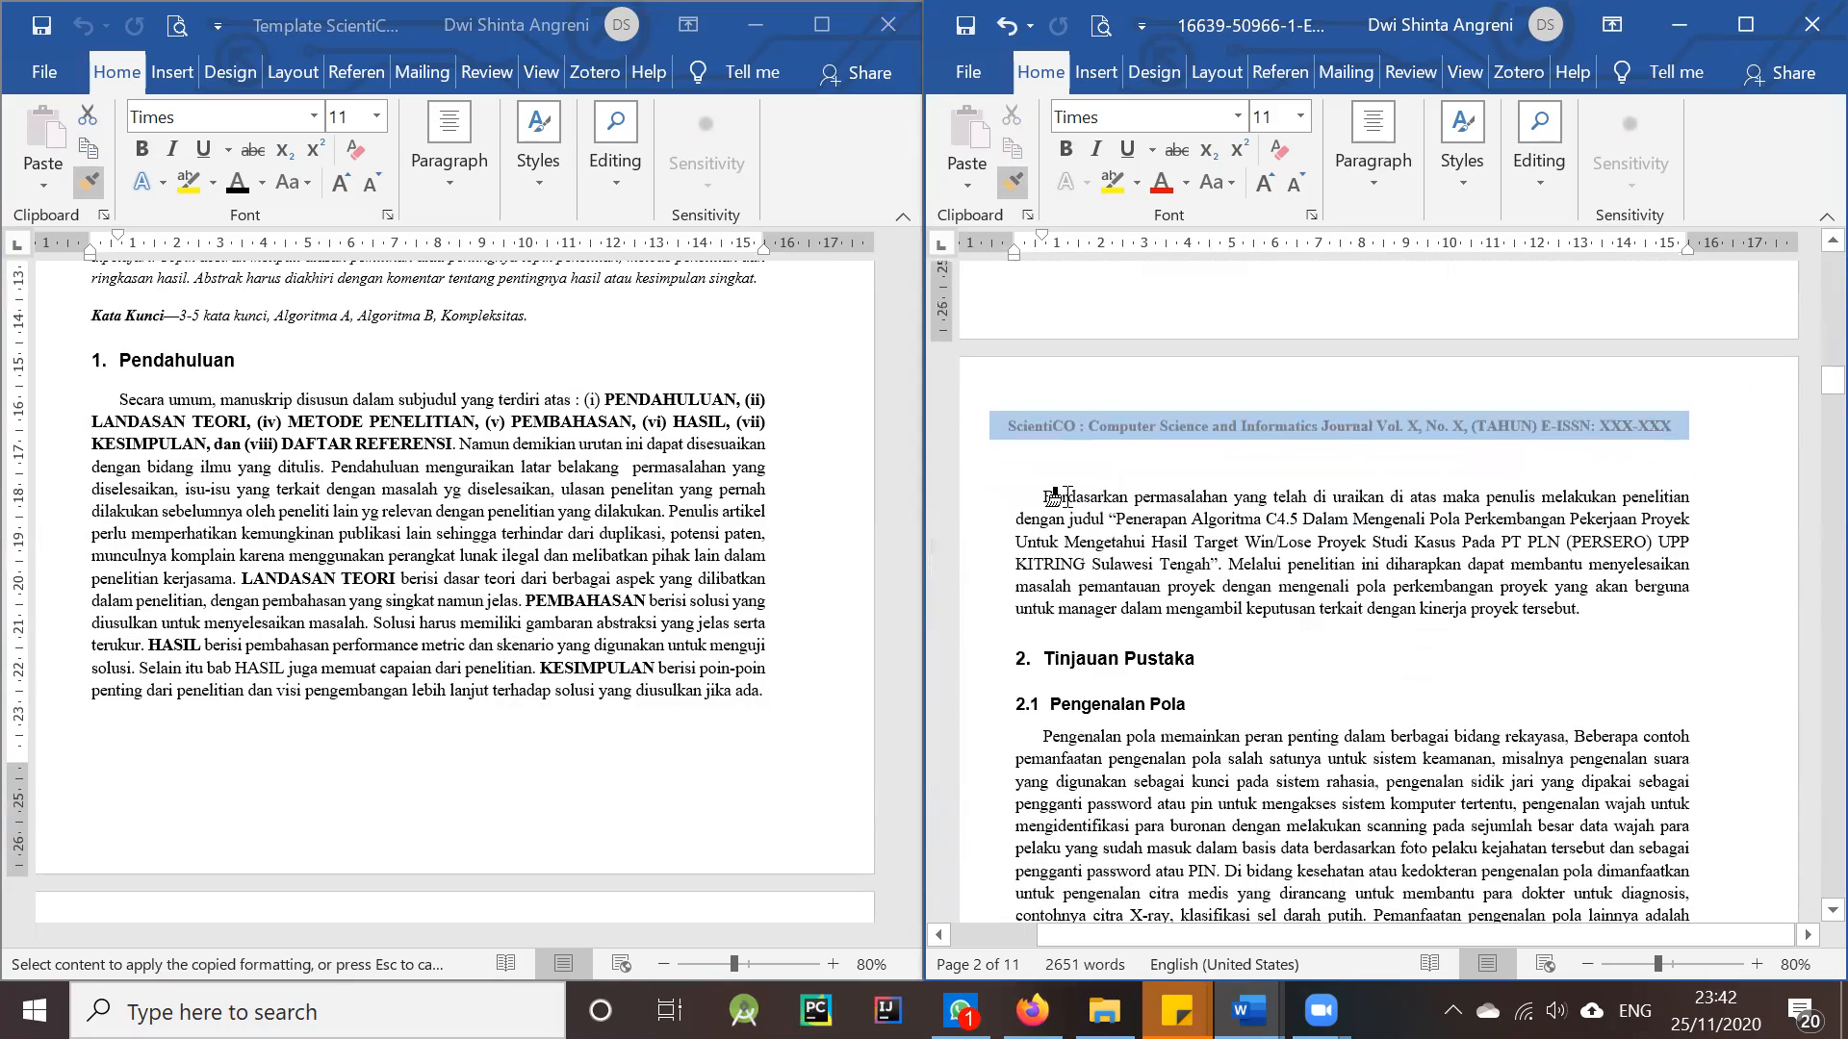
{"action": "left_click", "coordinate": [1058, 497]}
- Copy the formatting of the paragraph under the template's "Layout Halaman" subheading onto the manuscript's "Pengenalan Pola" paragraph
{"action": "scroll", "coordinate": [1106, 713], "scroll_direction": "down", "scroll_amount": 2}
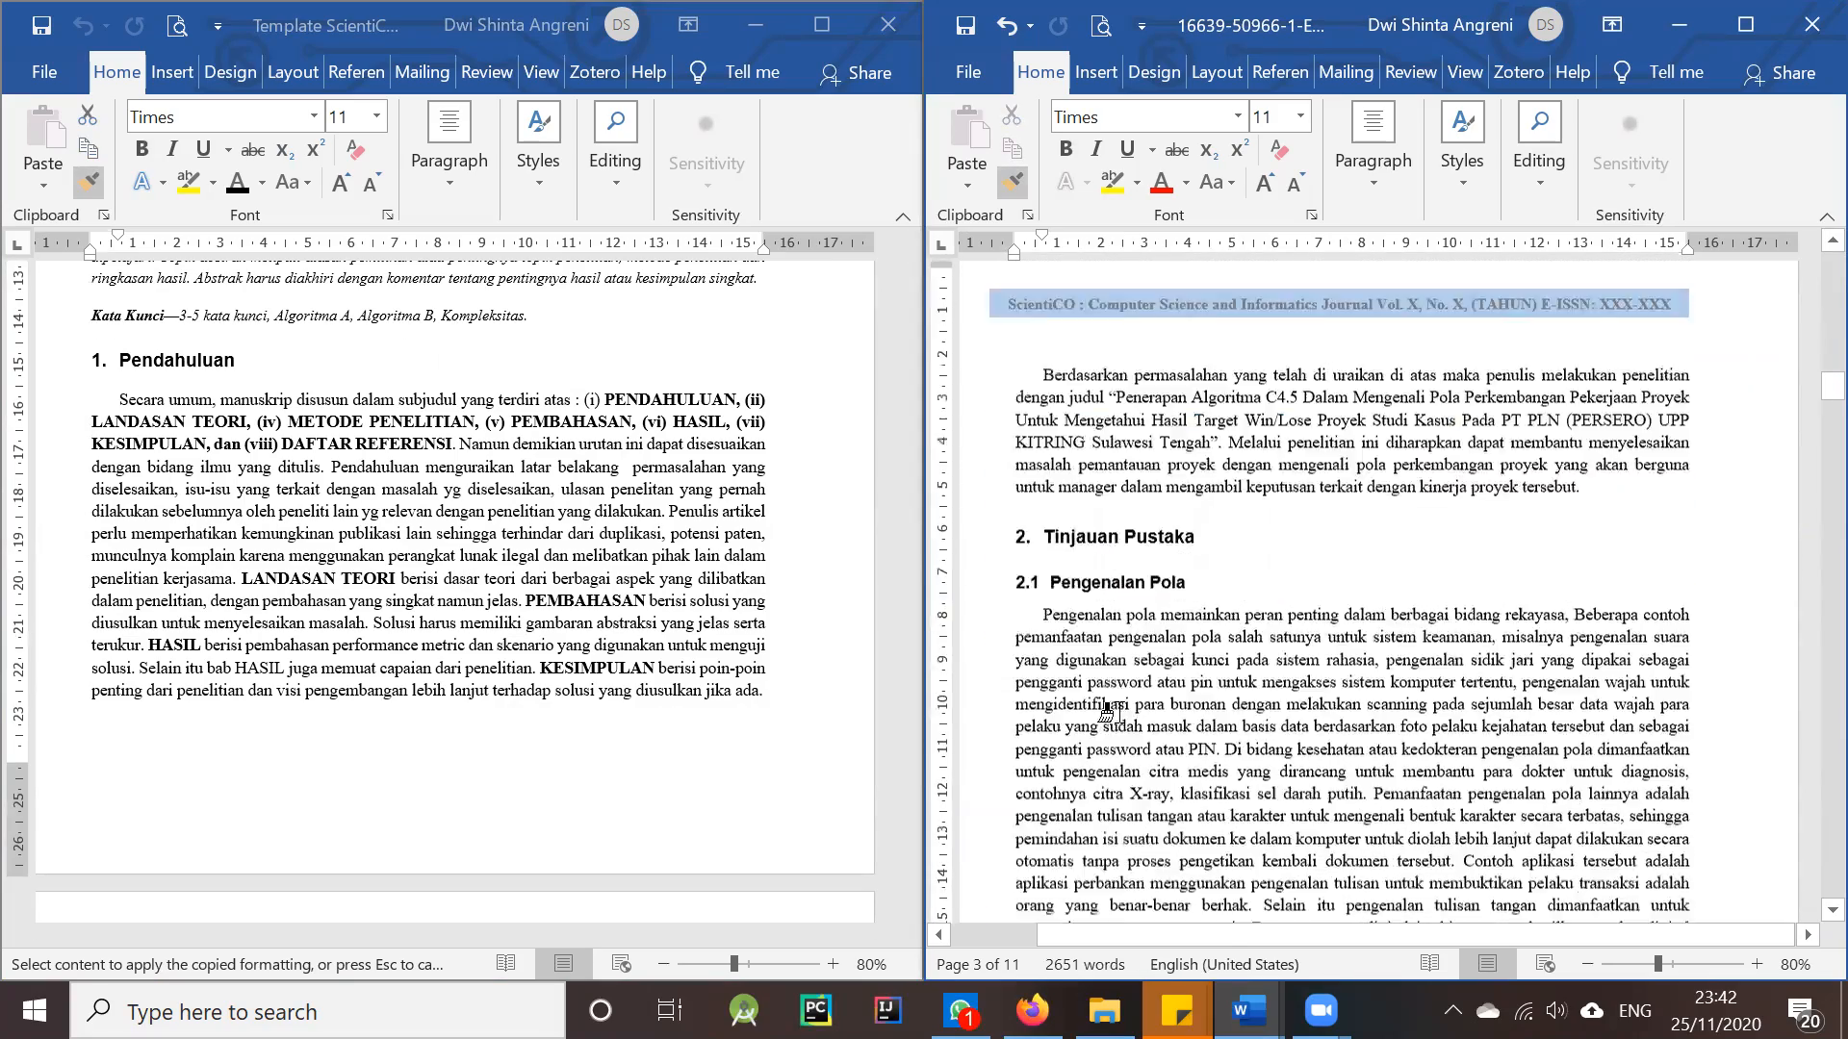
{"action": "scroll", "coordinate": [1107, 712], "scroll_direction": "down", "scroll_amount": 2}
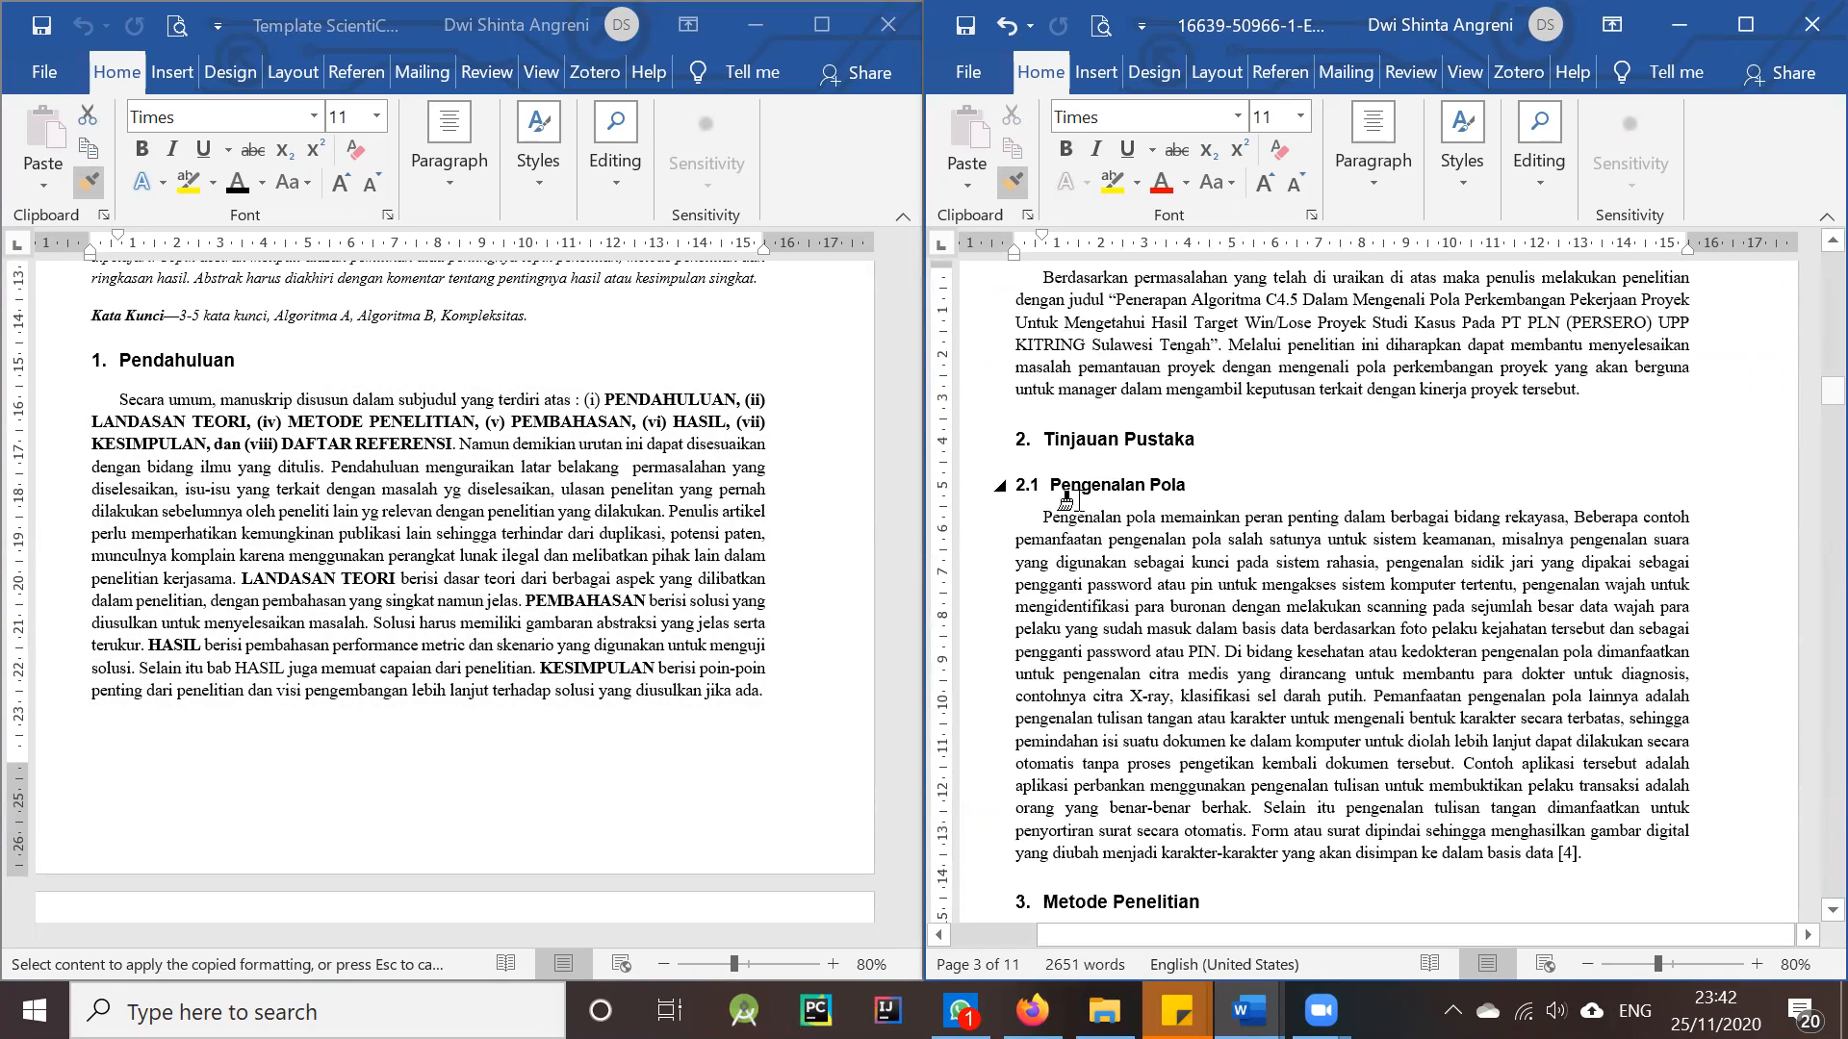
{"action": "left_click", "coordinate": [96, 176]}
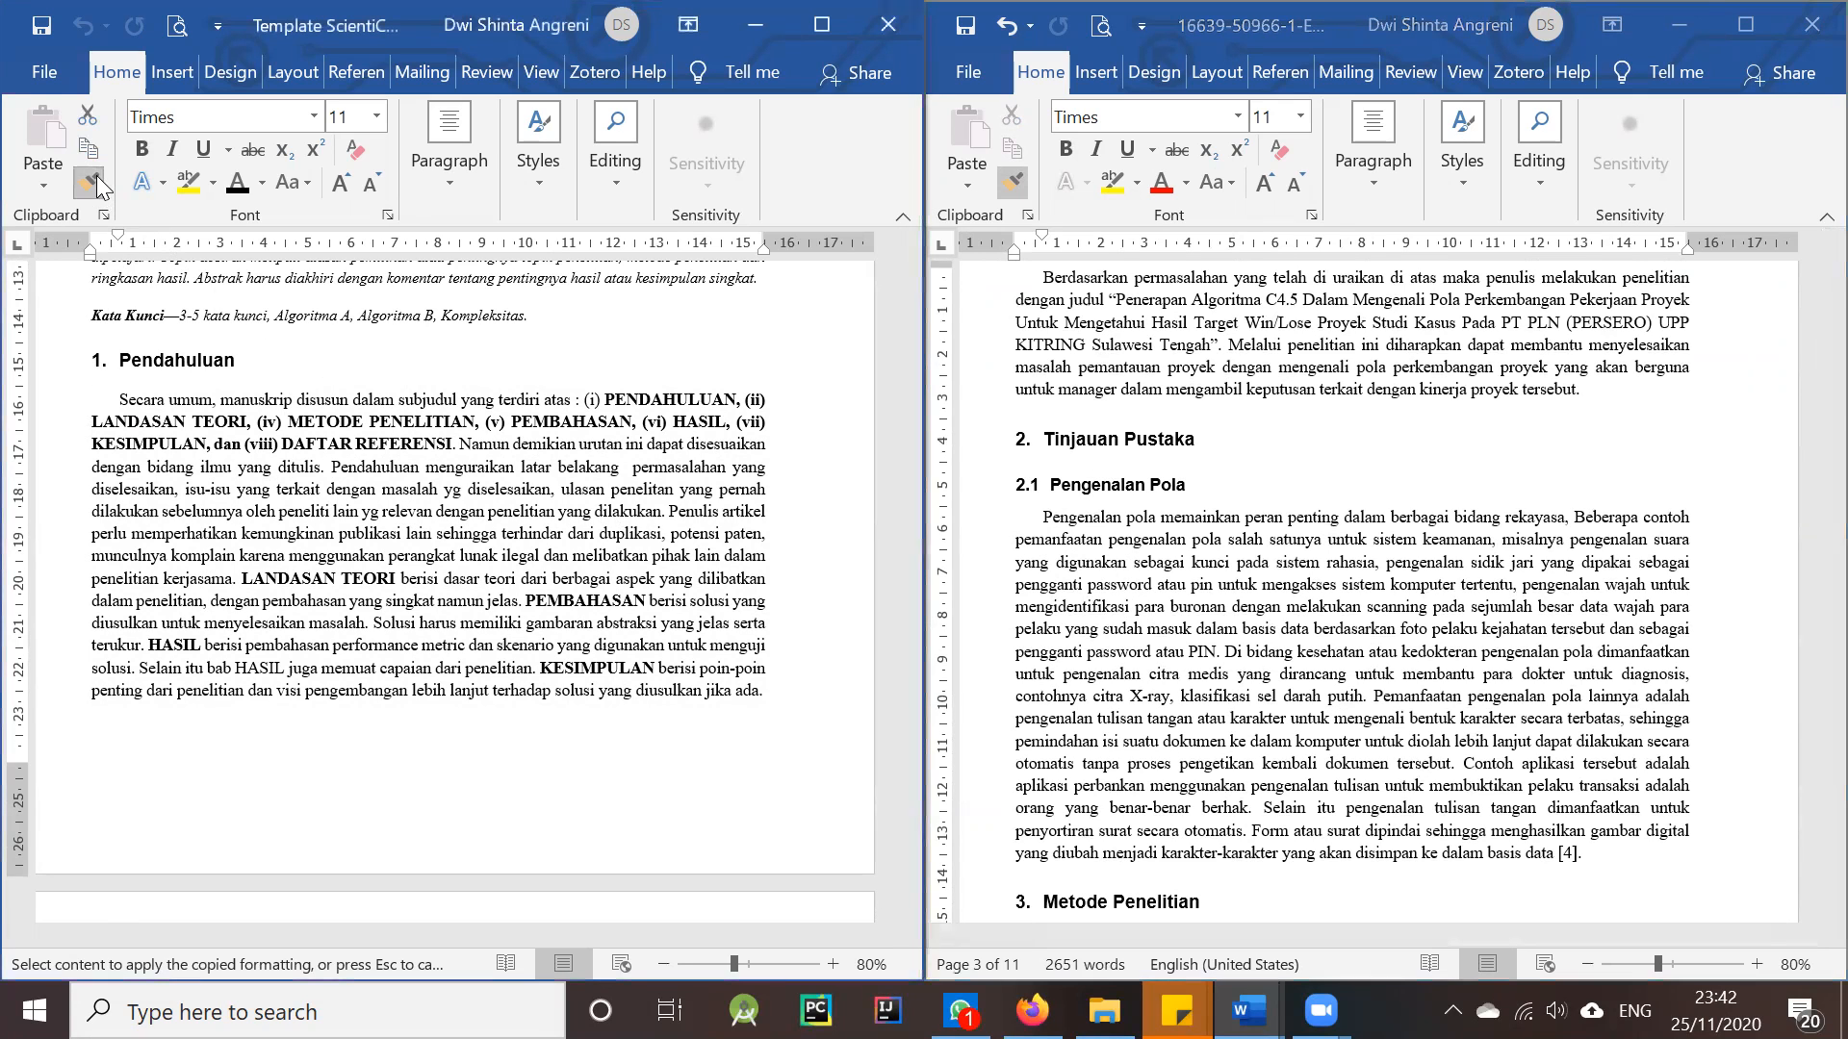
{"action": "left_click", "coordinate": [226, 467]}
{"action": "scroll", "coordinate": [226, 467], "scroll_direction": "down", "scroll_amount": 8}
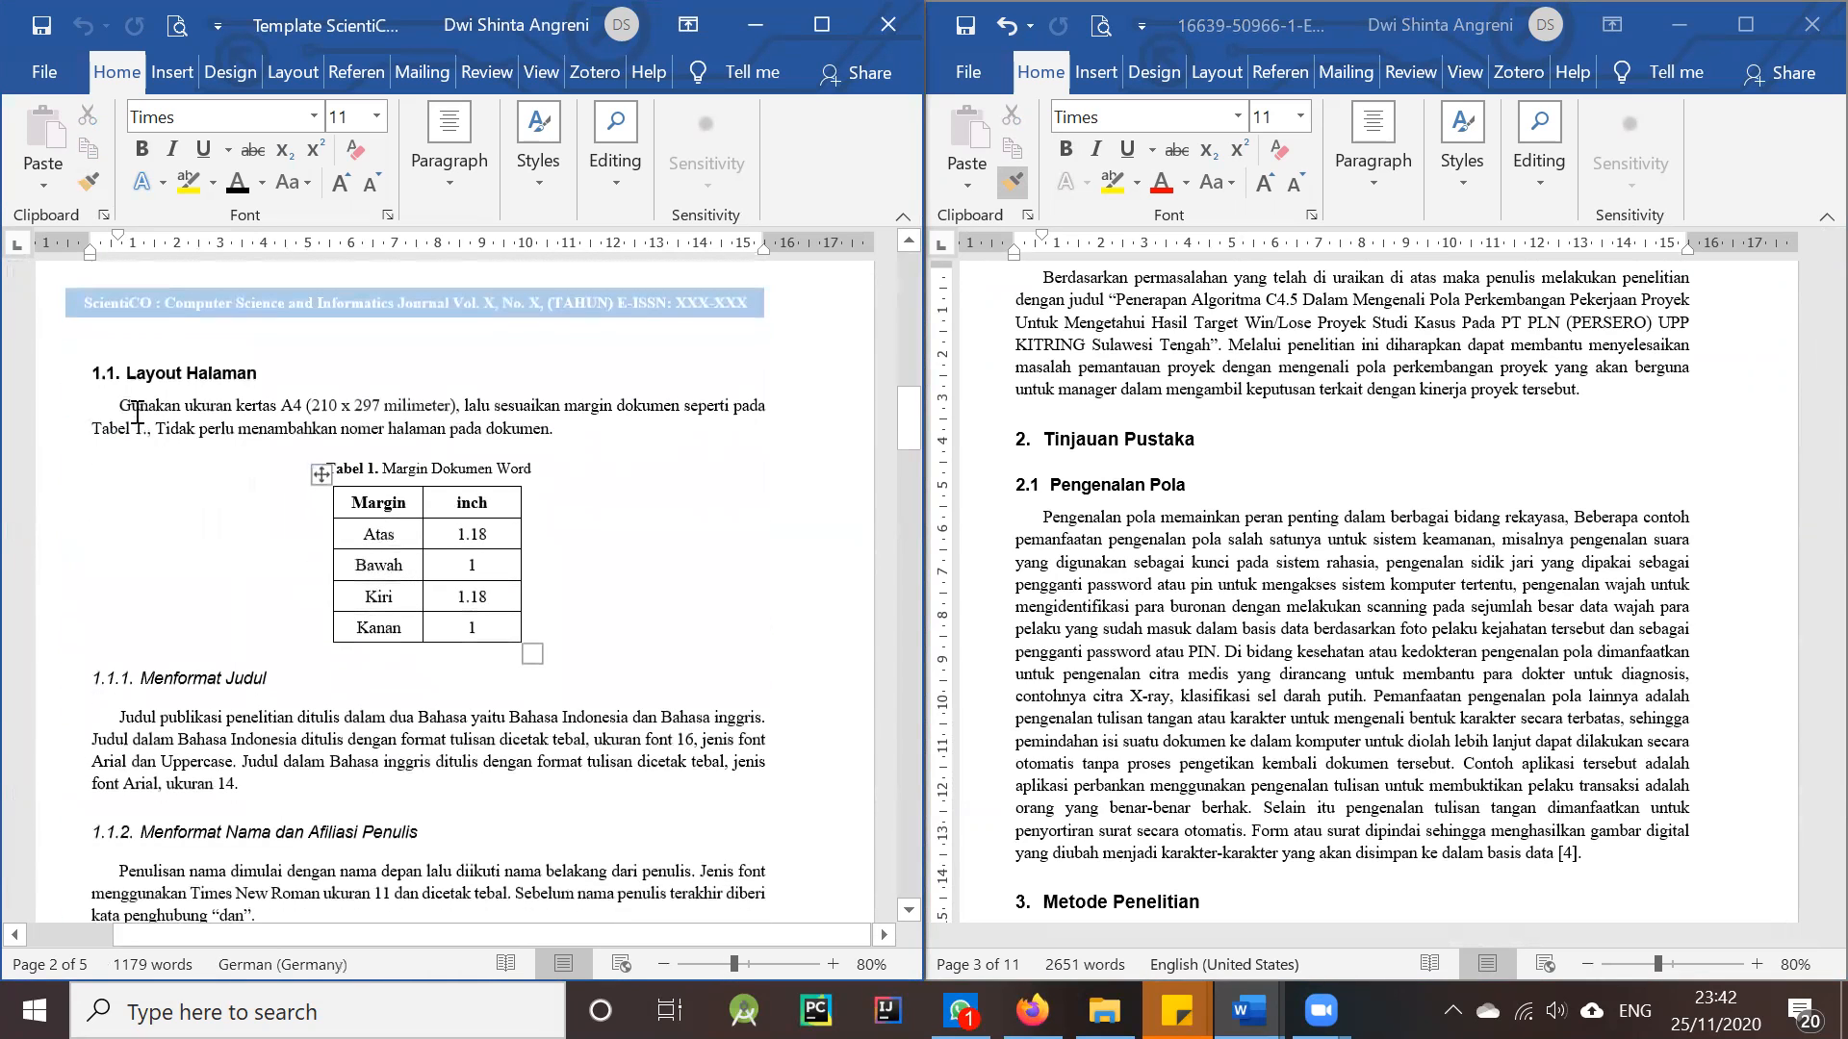
{"action": "left_click_drag", "start_coordinate": [121, 406], "coordinate": [597, 429]}
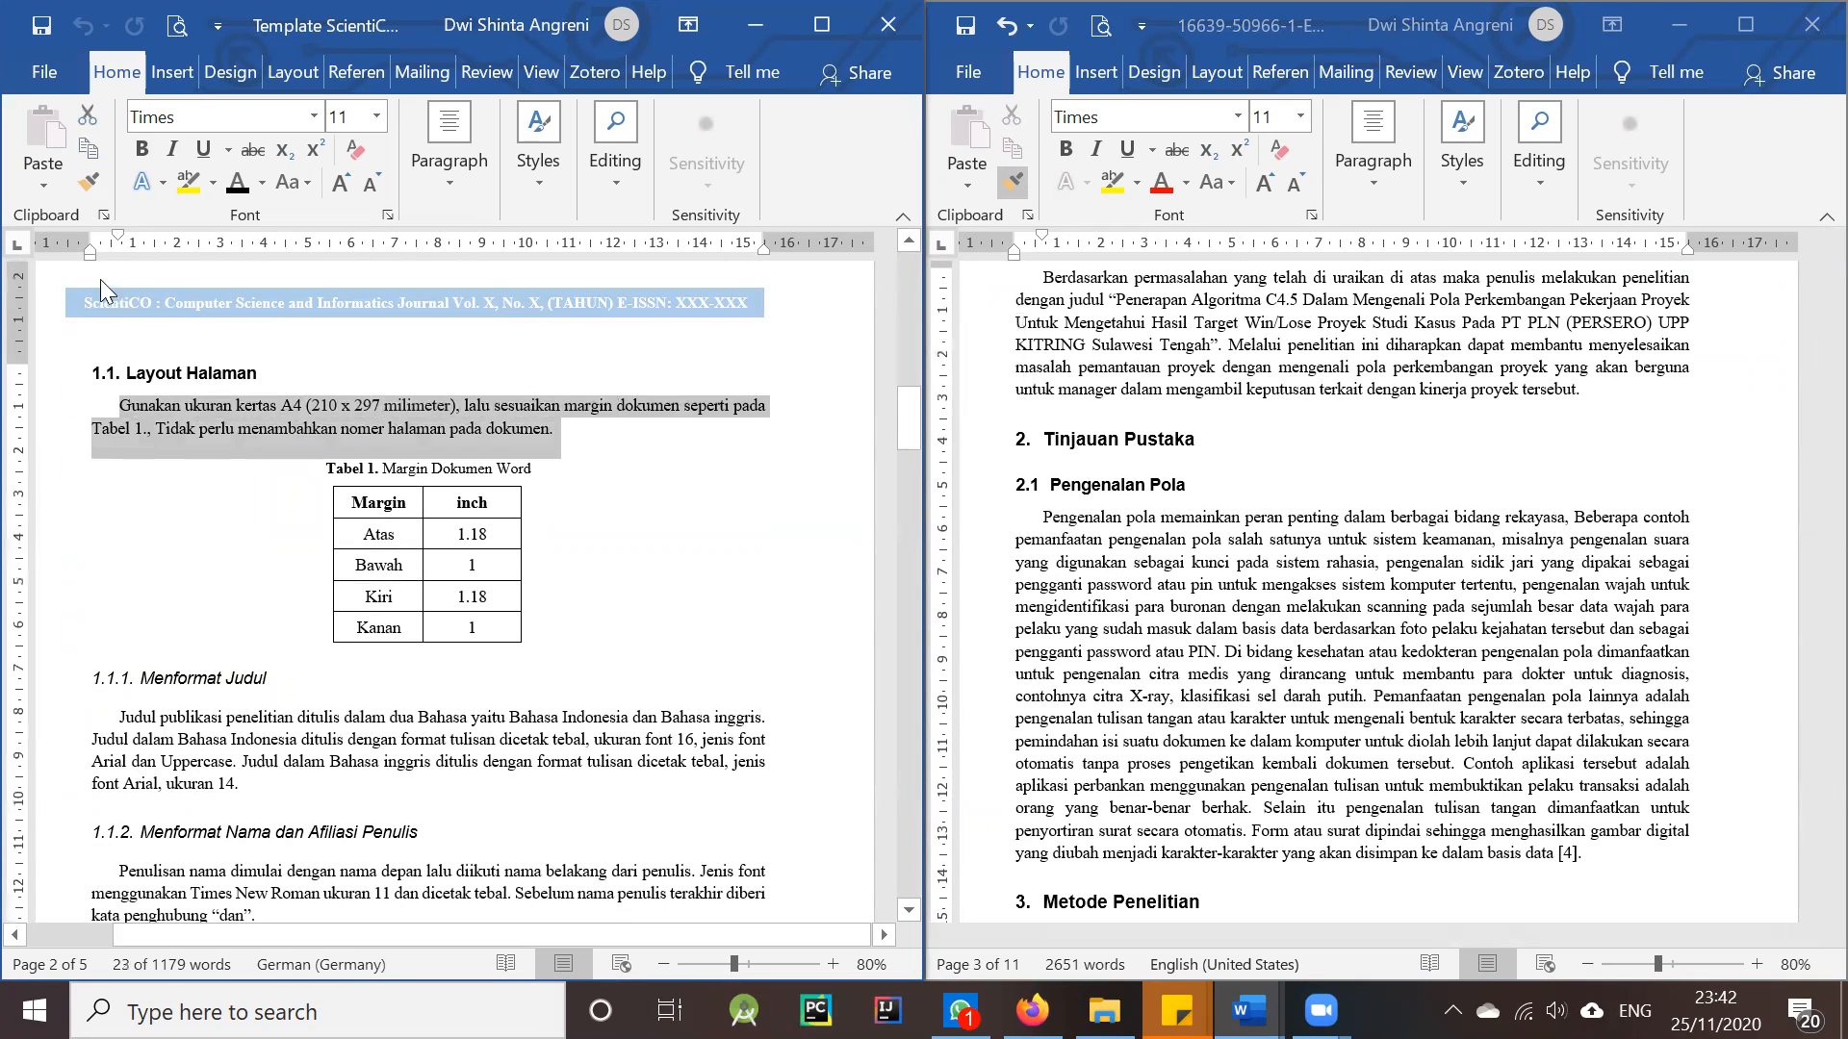
{"action": "left_click", "coordinate": [81, 186]}
{"action": "left_click", "coordinate": [1039, 528]}
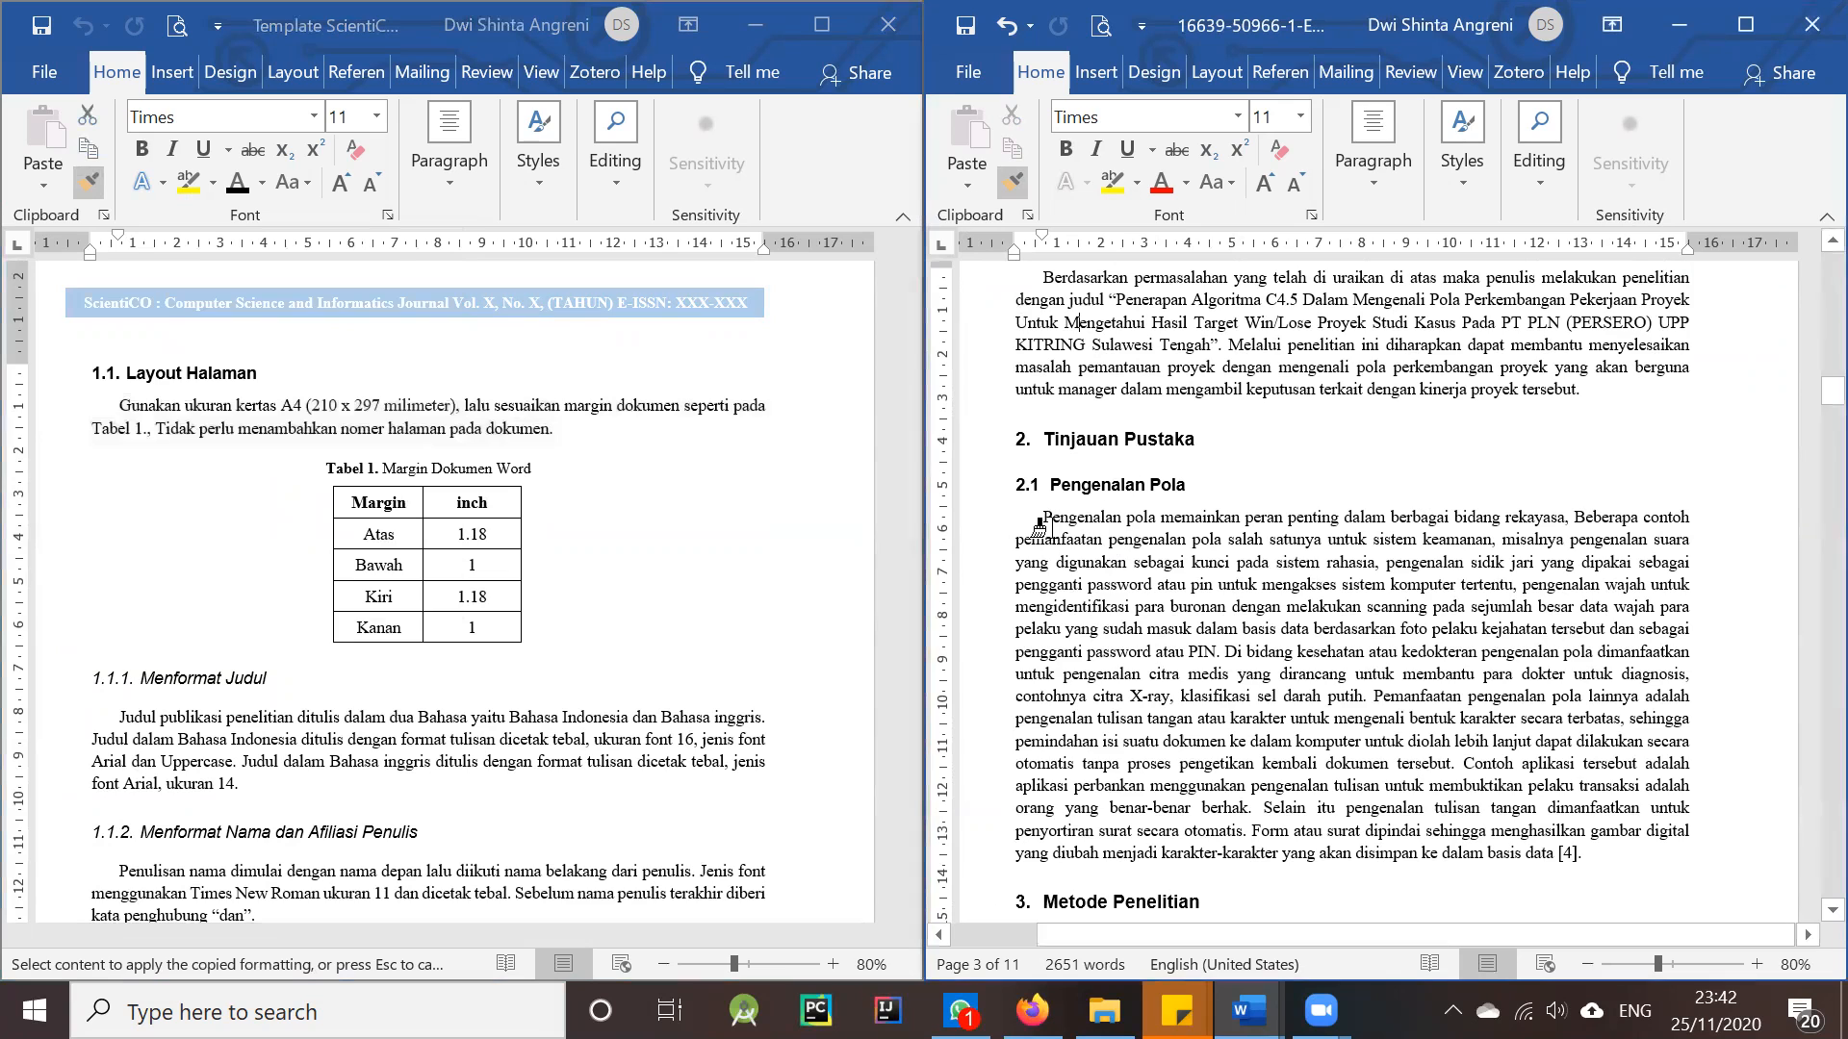
{"action": "mouse_move", "coordinate": [1078, 540]}
{"action": "left_mouse_down"}
{"action": "mouse_move", "coordinate": [1326, 741]}
{"action": "mouse_move", "coordinate": [1573, 859]}
{"action": "left_mouse_up"}
- Try to apply the copied body formatting to the first paragraph under "3.1. Algoritma C4.5" and undo it
{"action": "scroll", "coordinate": [1235, 601], "scroll_direction": "down", "scroll_amount": 6}
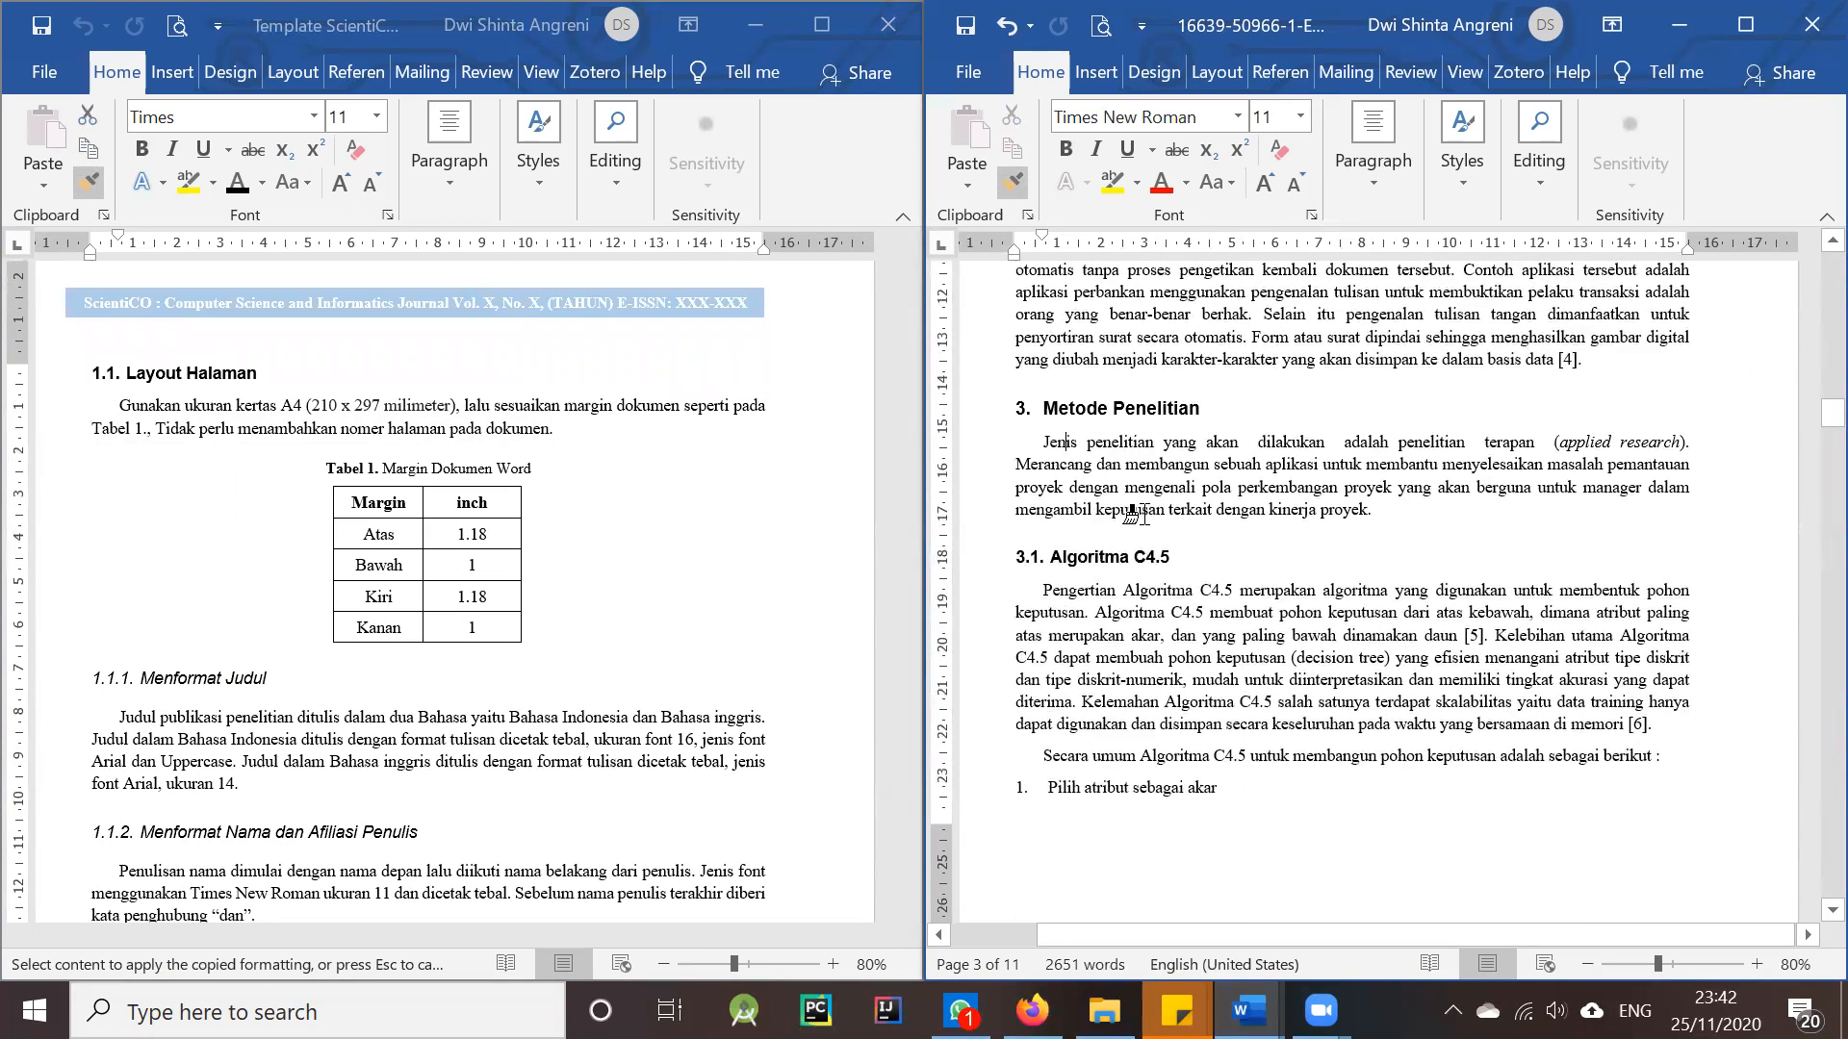
{"action": "left_click", "coordinate": [1120, 612]}
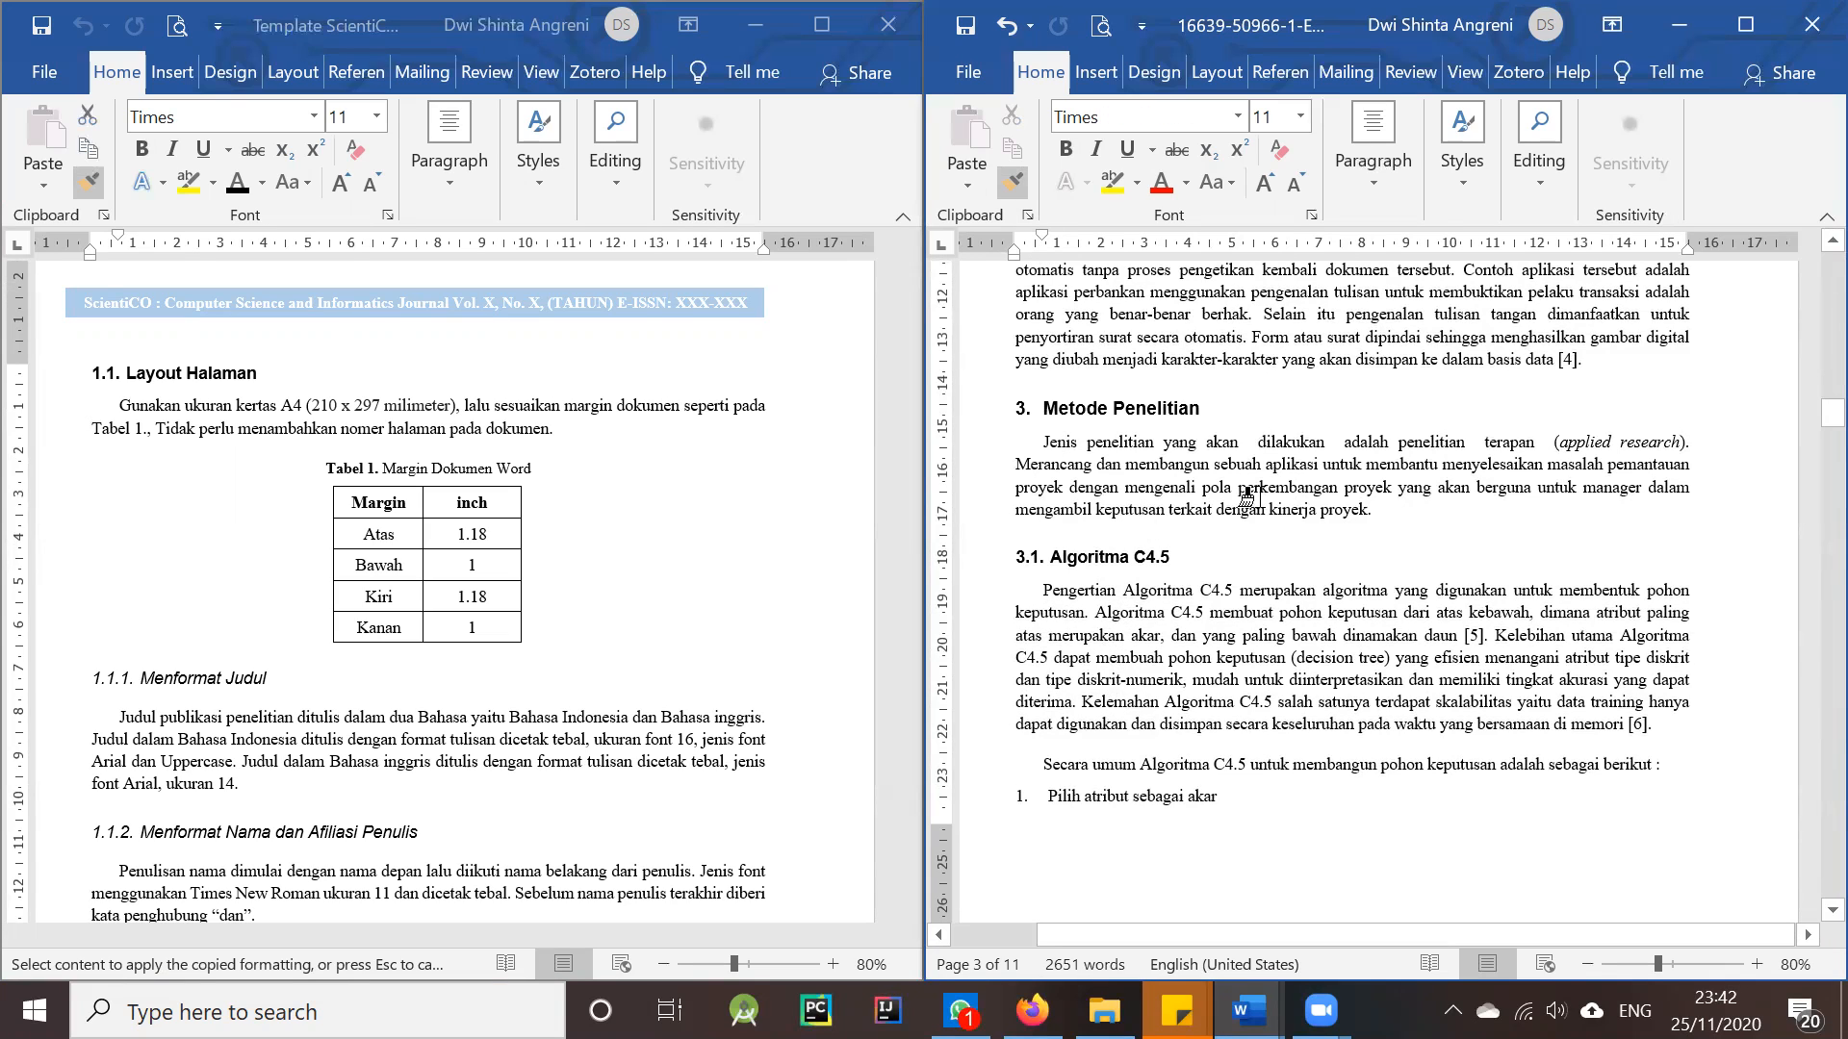
{"action": "key", "text": "ctrl+z"}
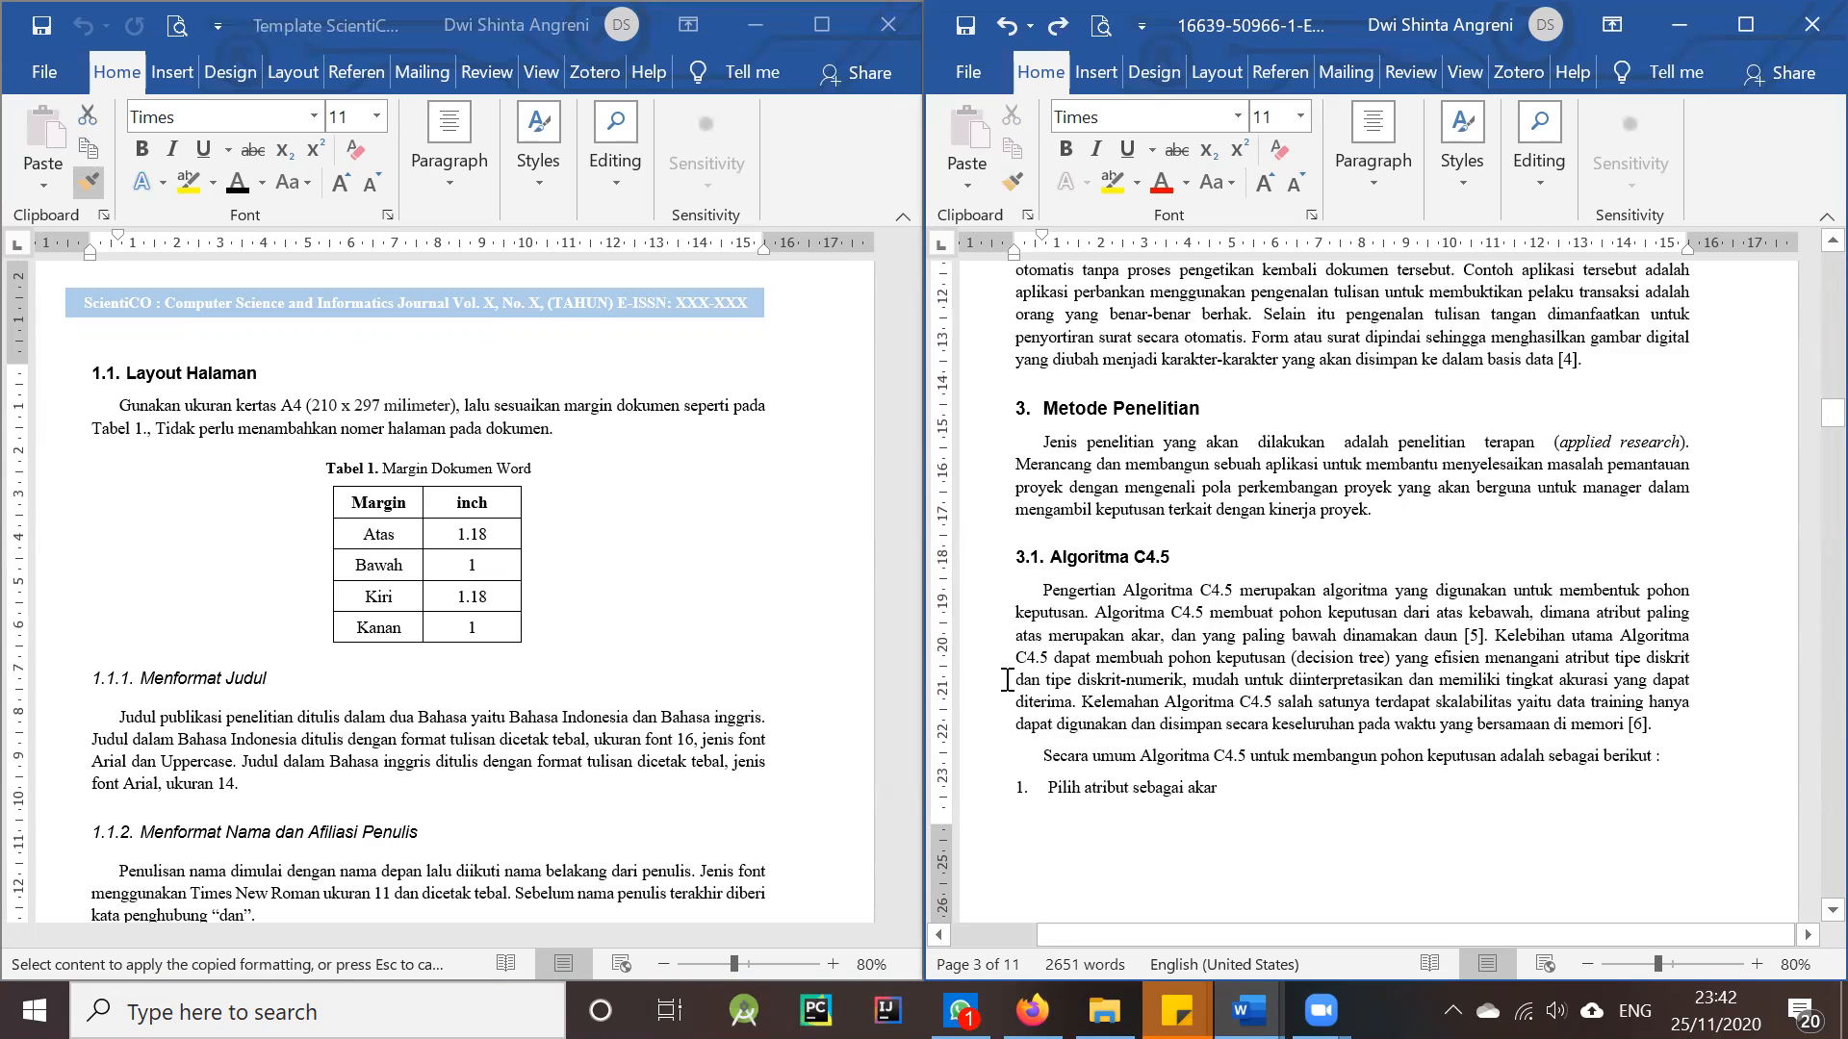
- Recopy the template's "Layout Halaman" paragraph formatting and apply it to the first paragraph under "3.1. Algoritma C4.5"
{"action": "left_click_drag", "start_coordinate": [120, 405], "coordinate": [561, 429]}
{"action": "left_click", "coordinate": [90, 181]}
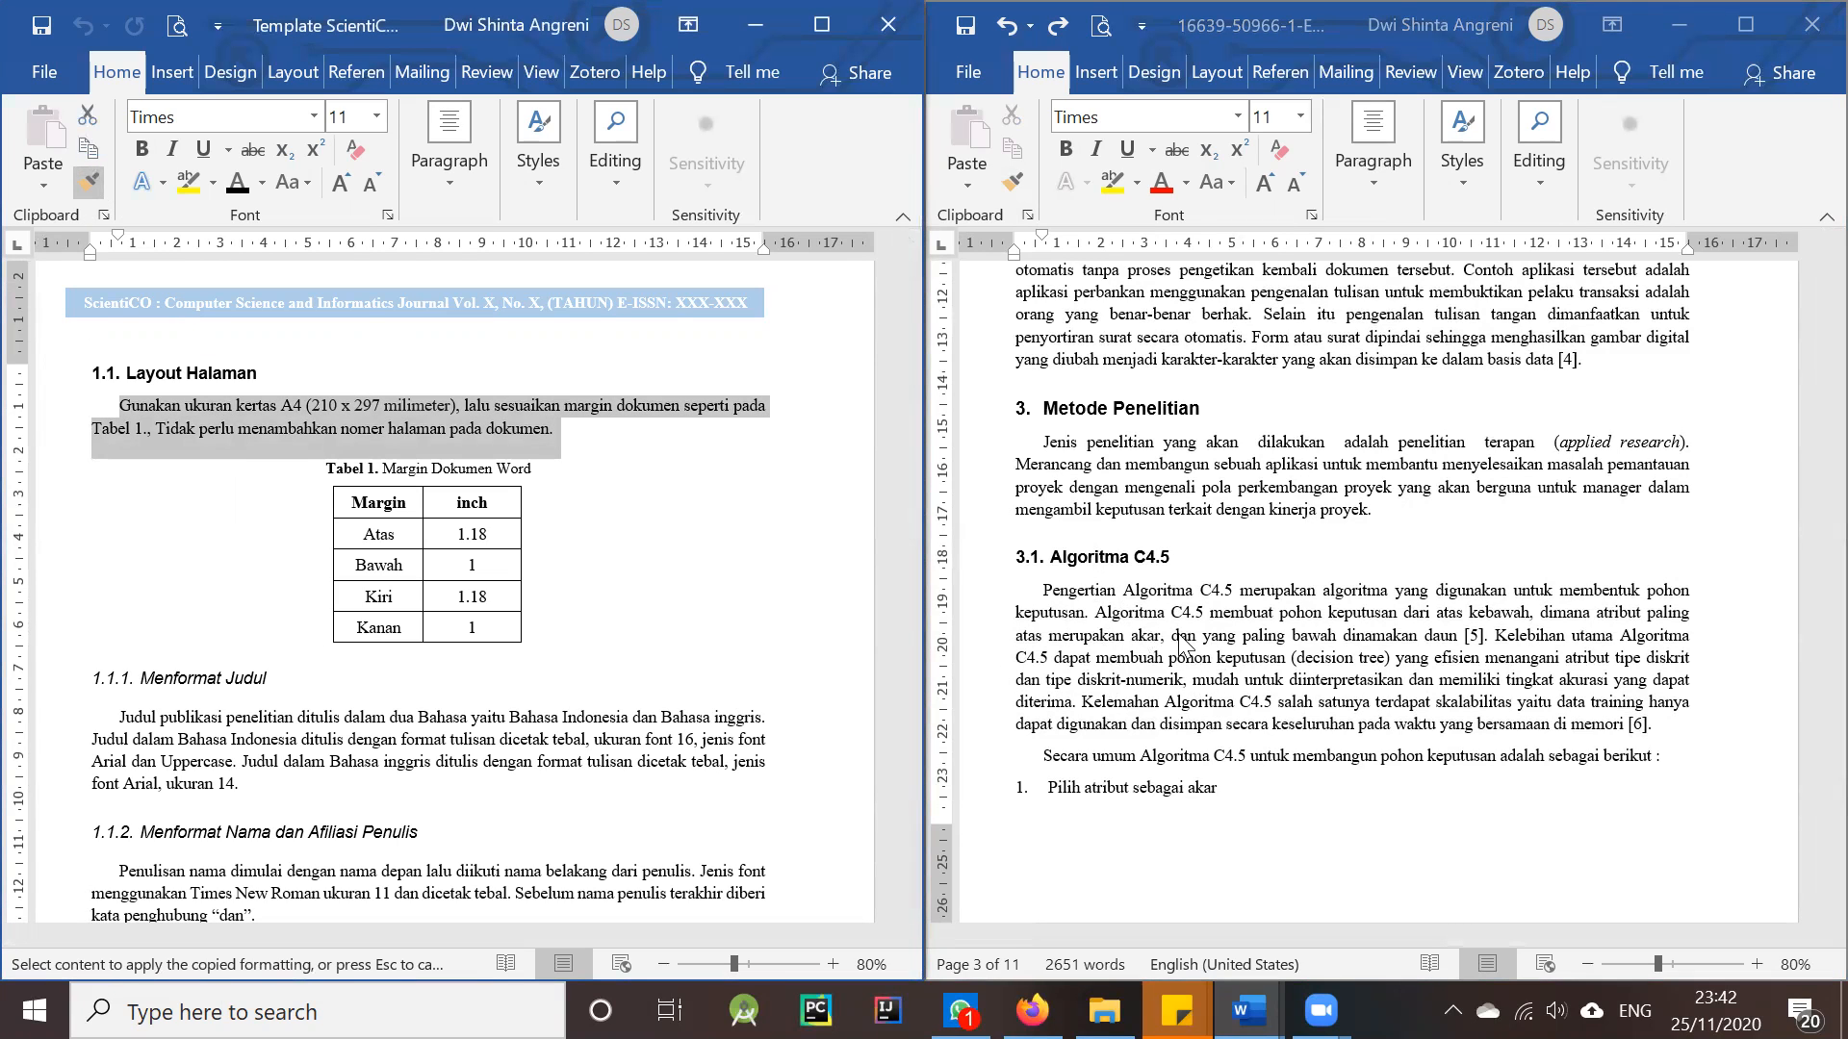
{"action": "left_click", "coordinate": [1088, 591]}
{"action": "left_click", "coordinate": [1084, 592]}
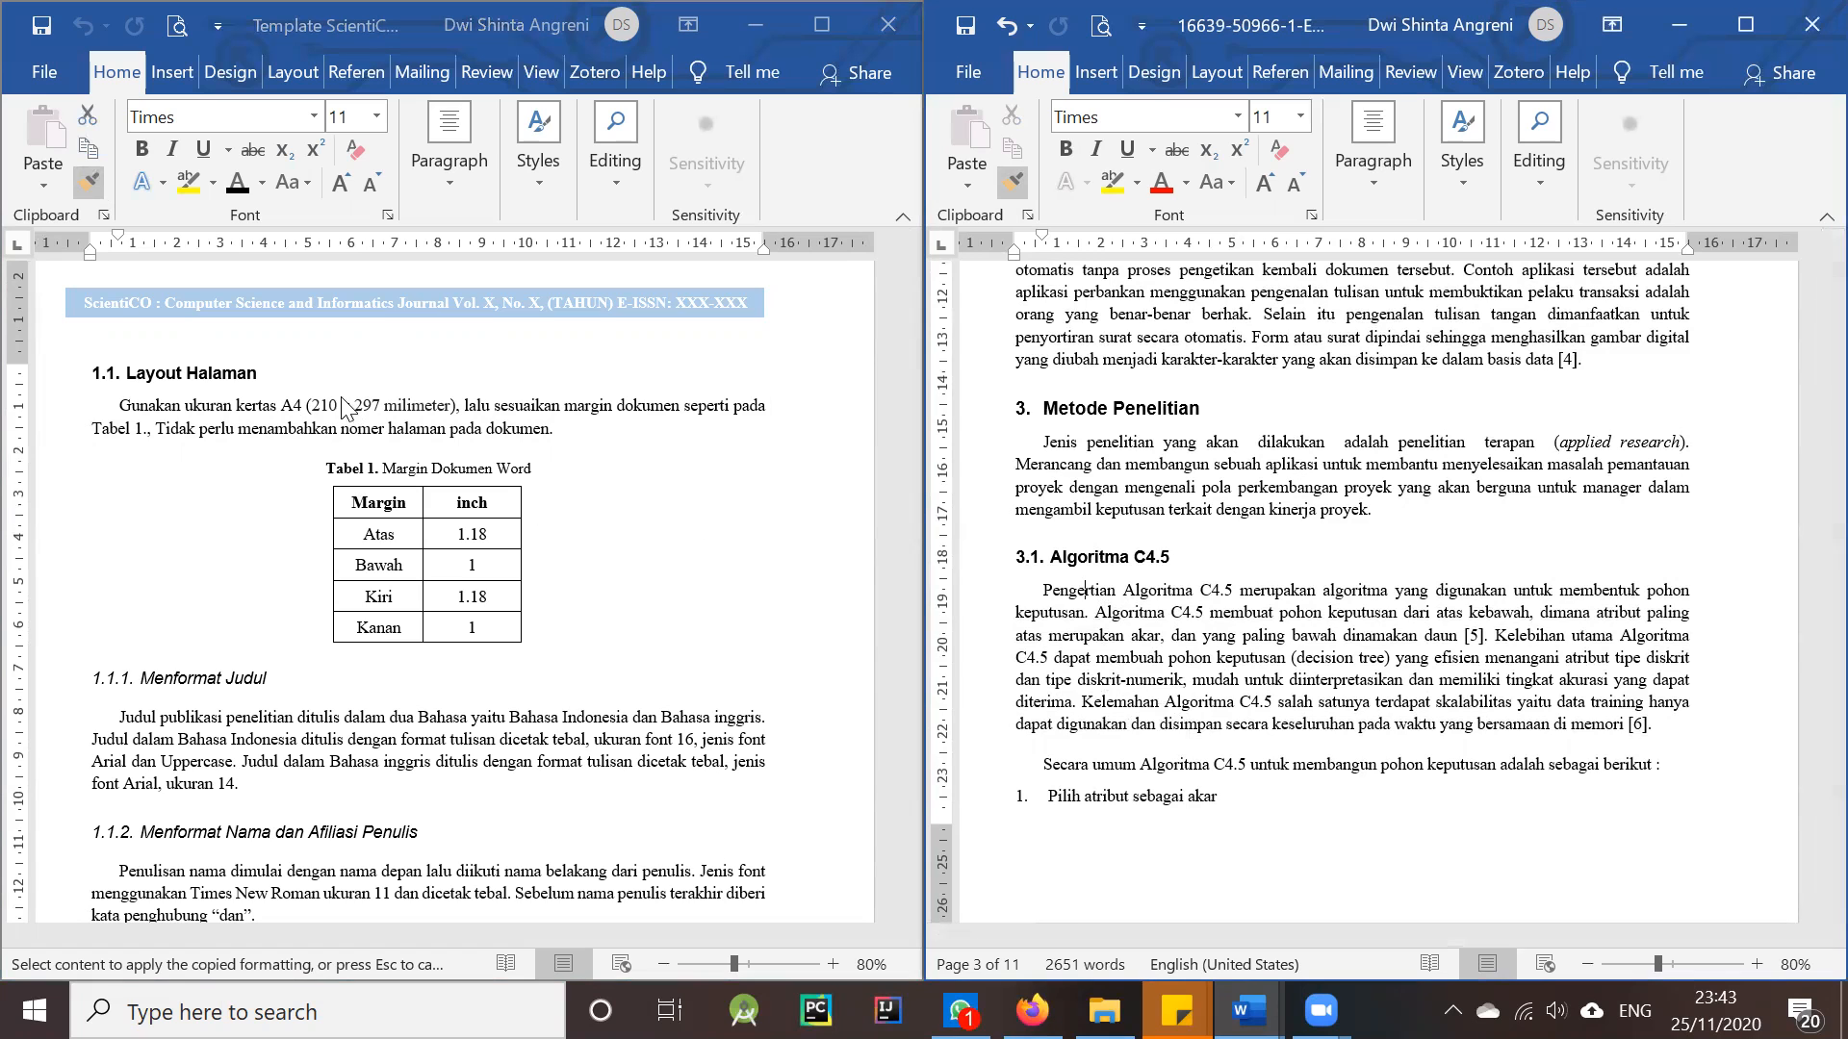
- Apply the copied body formatting to the remaining "3.1. Algoritma C4.5" paragraphs, including those introducing the improvements list, the Entropy equation and the Information Gain equation
{"action": "scroll", "coordinate": [1101, 737], "scroll_direction": "down", "scroll_amount": 6}
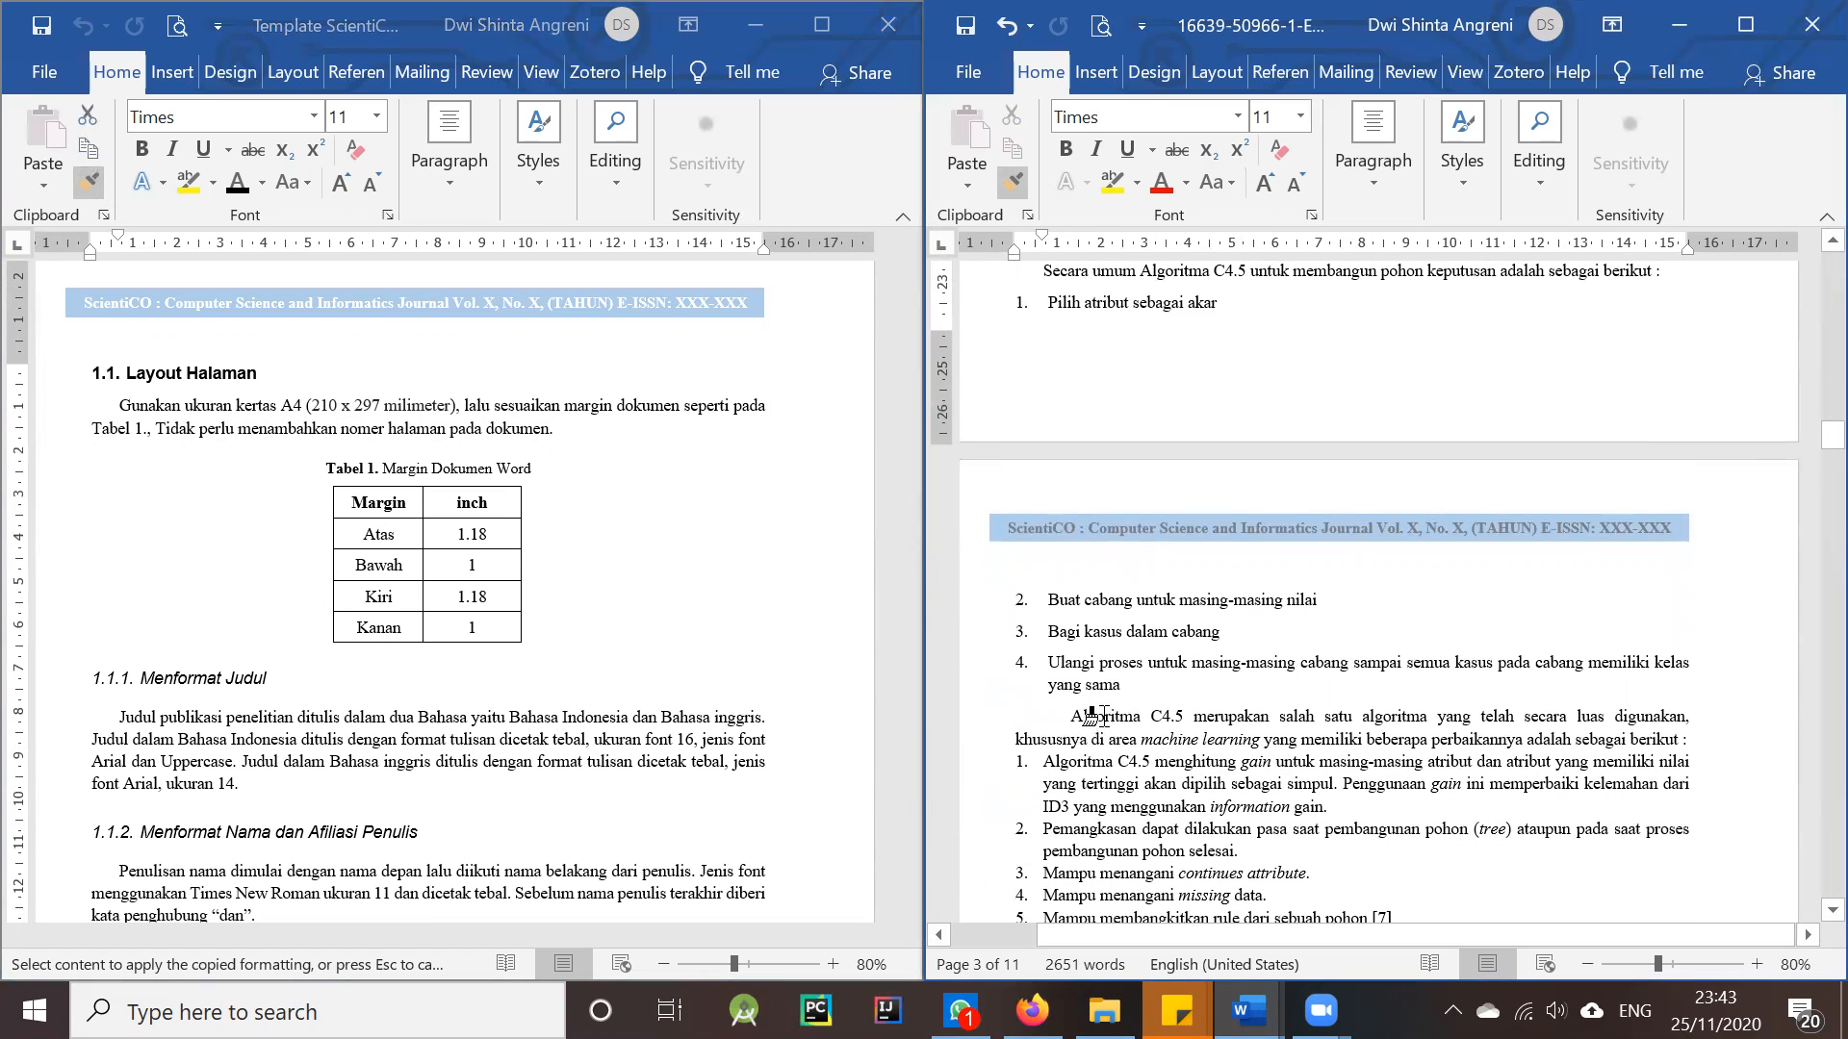
{"action": "left_click", "coordinate": [1092, 716]}
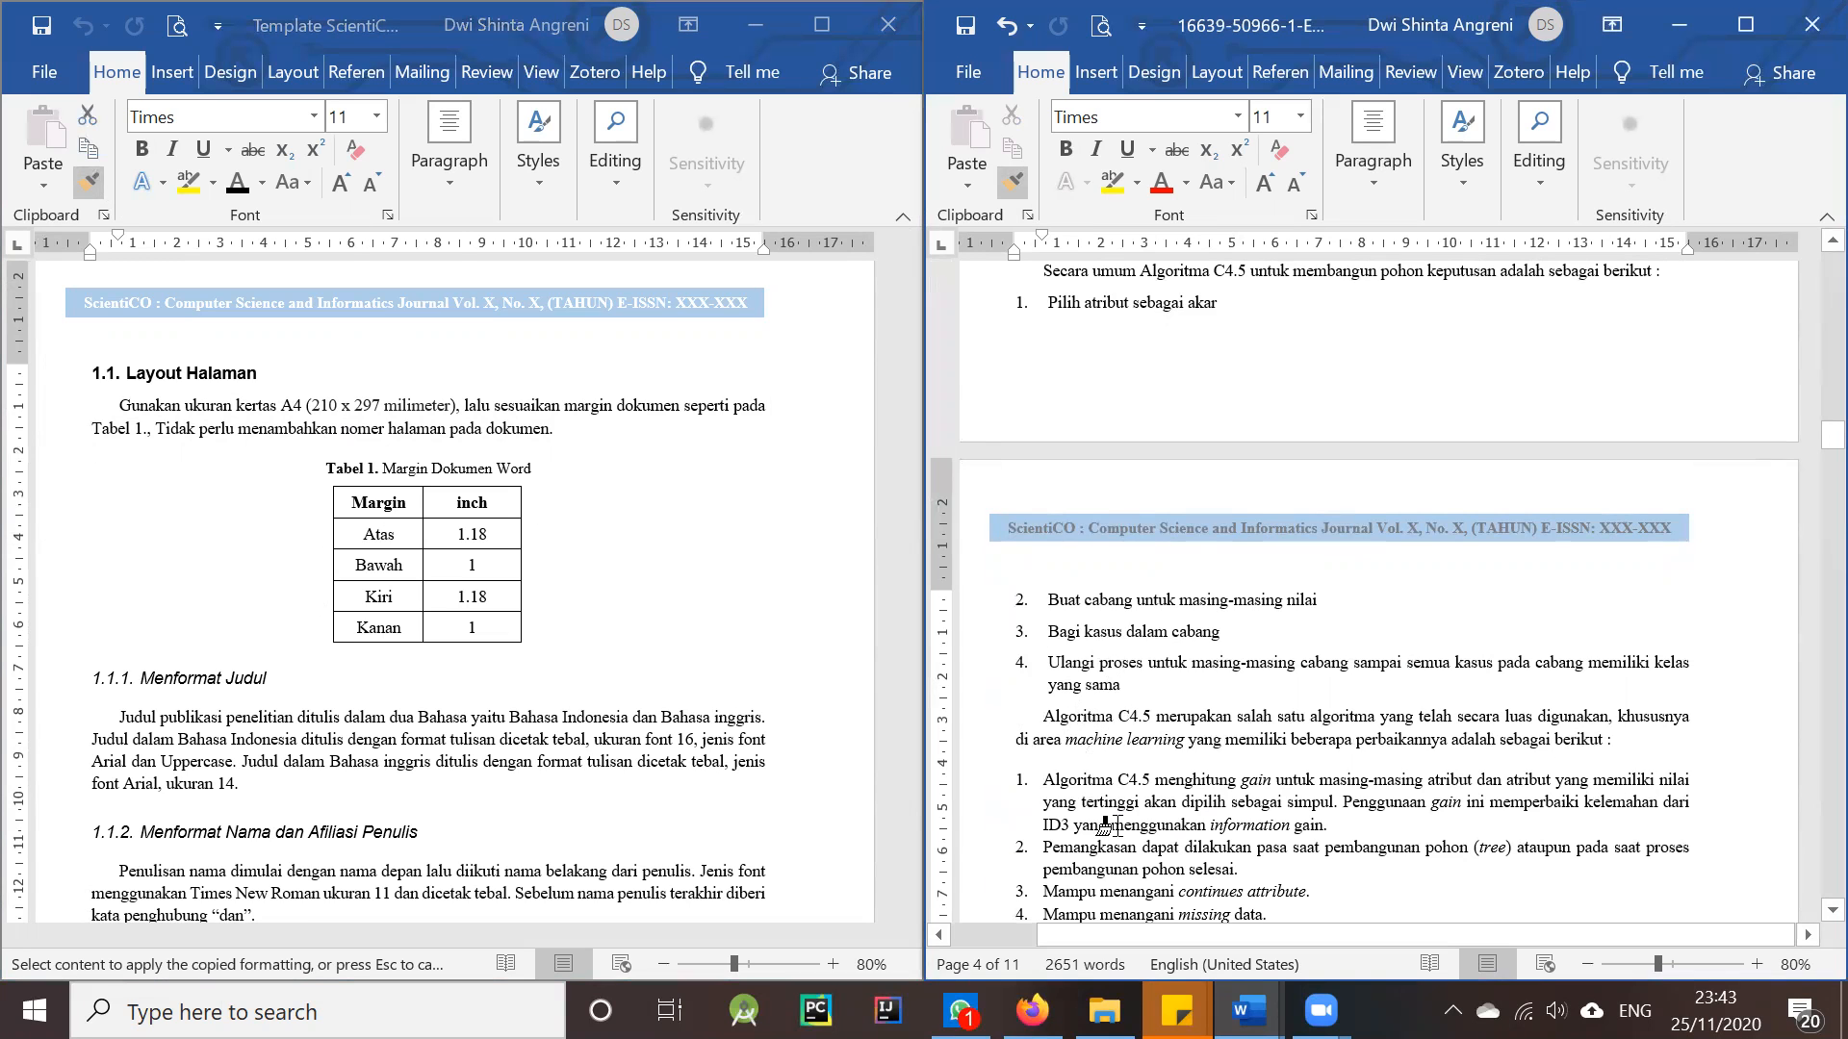
{"action": "scroll", "coordinate": [1107, 826], "scroll_direction": "down", "scroll_amount": 6}
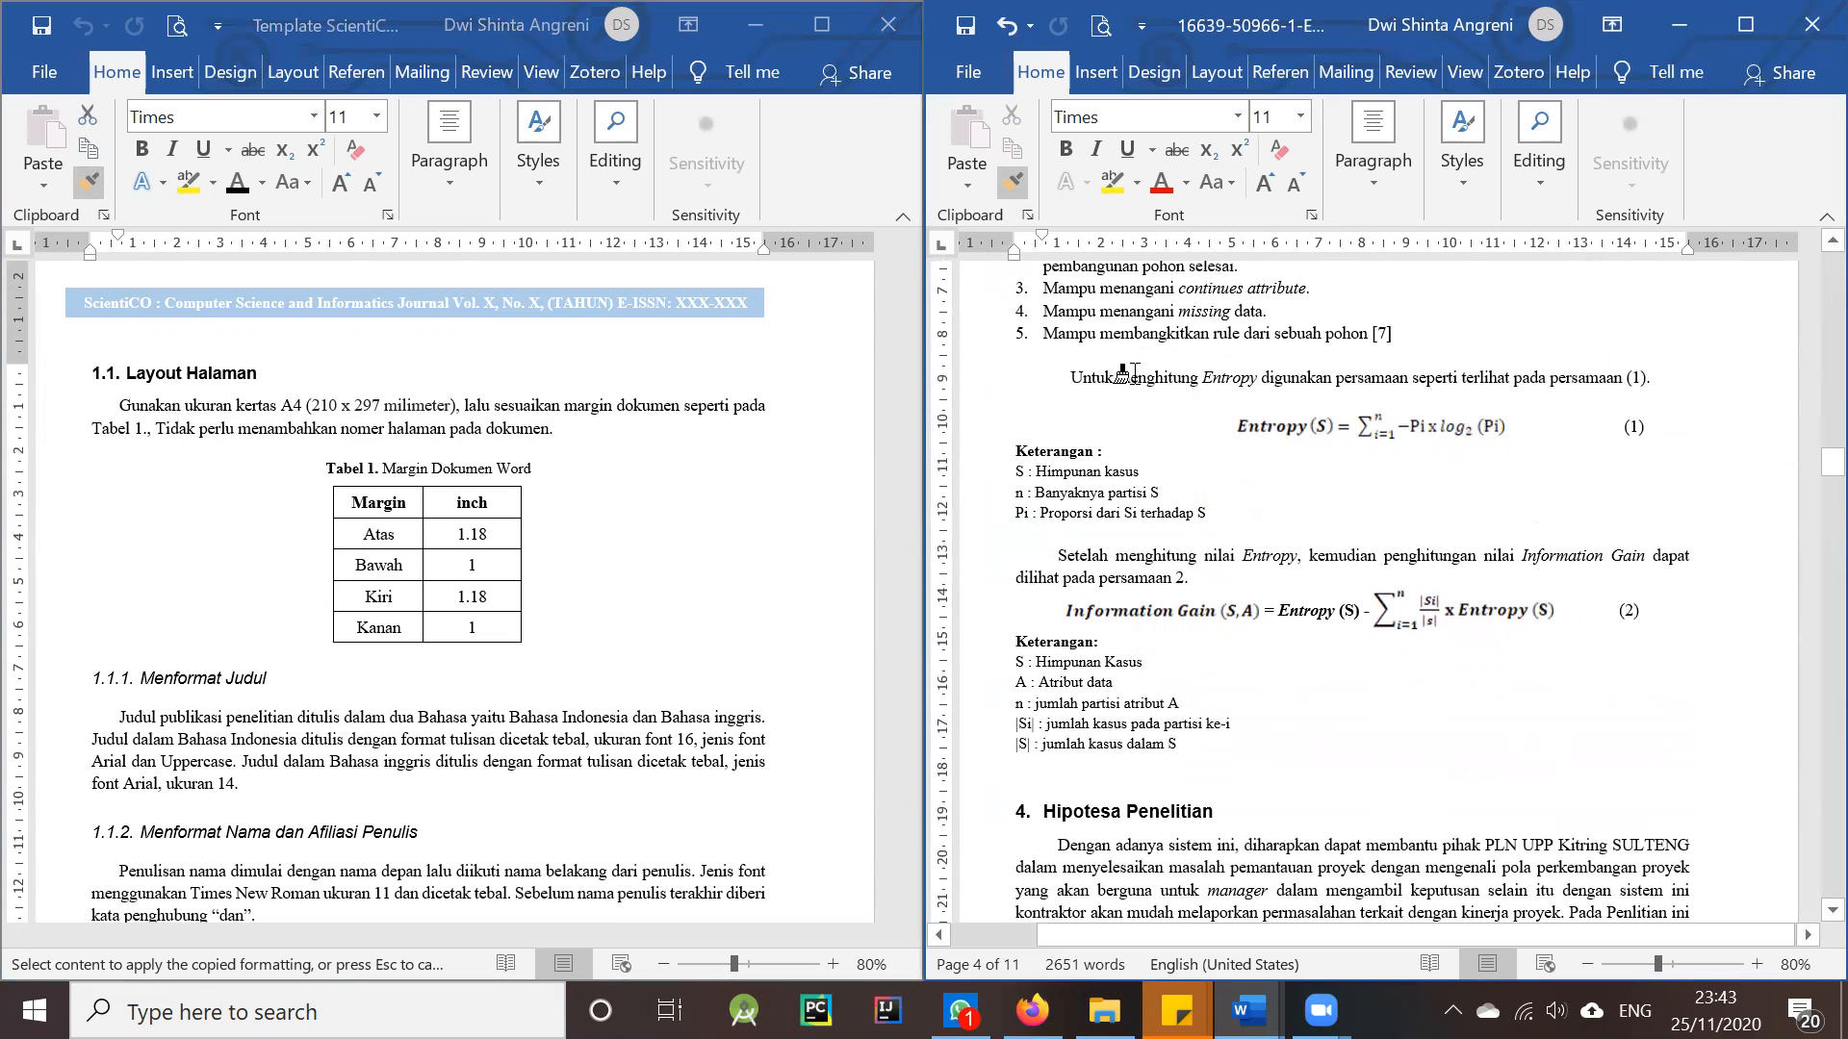
{"action": "left_click", "coordinate": [1123, 375]}
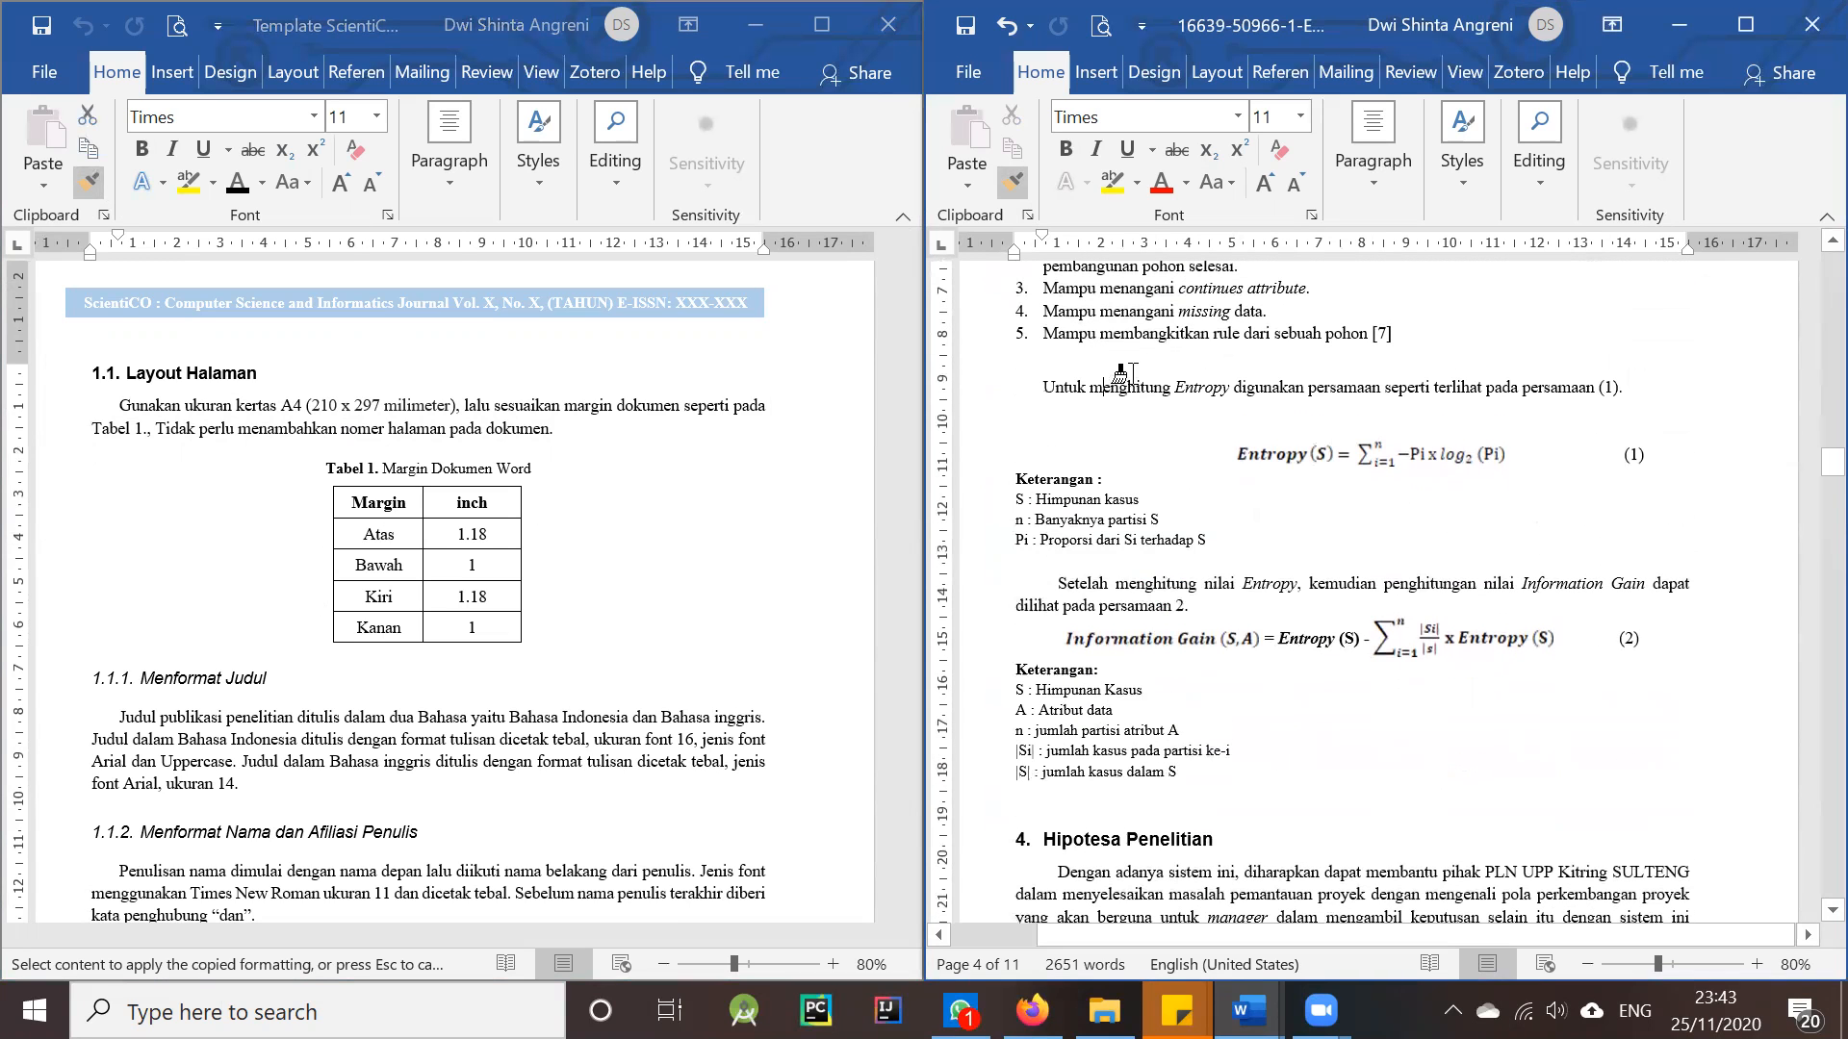
{"action": "left_click", "coordinate": [1075, 582]}
{"action": "scroll", "coordinate": [1037, 705], "scroll_direction": "down", "scroll_amount": 5}
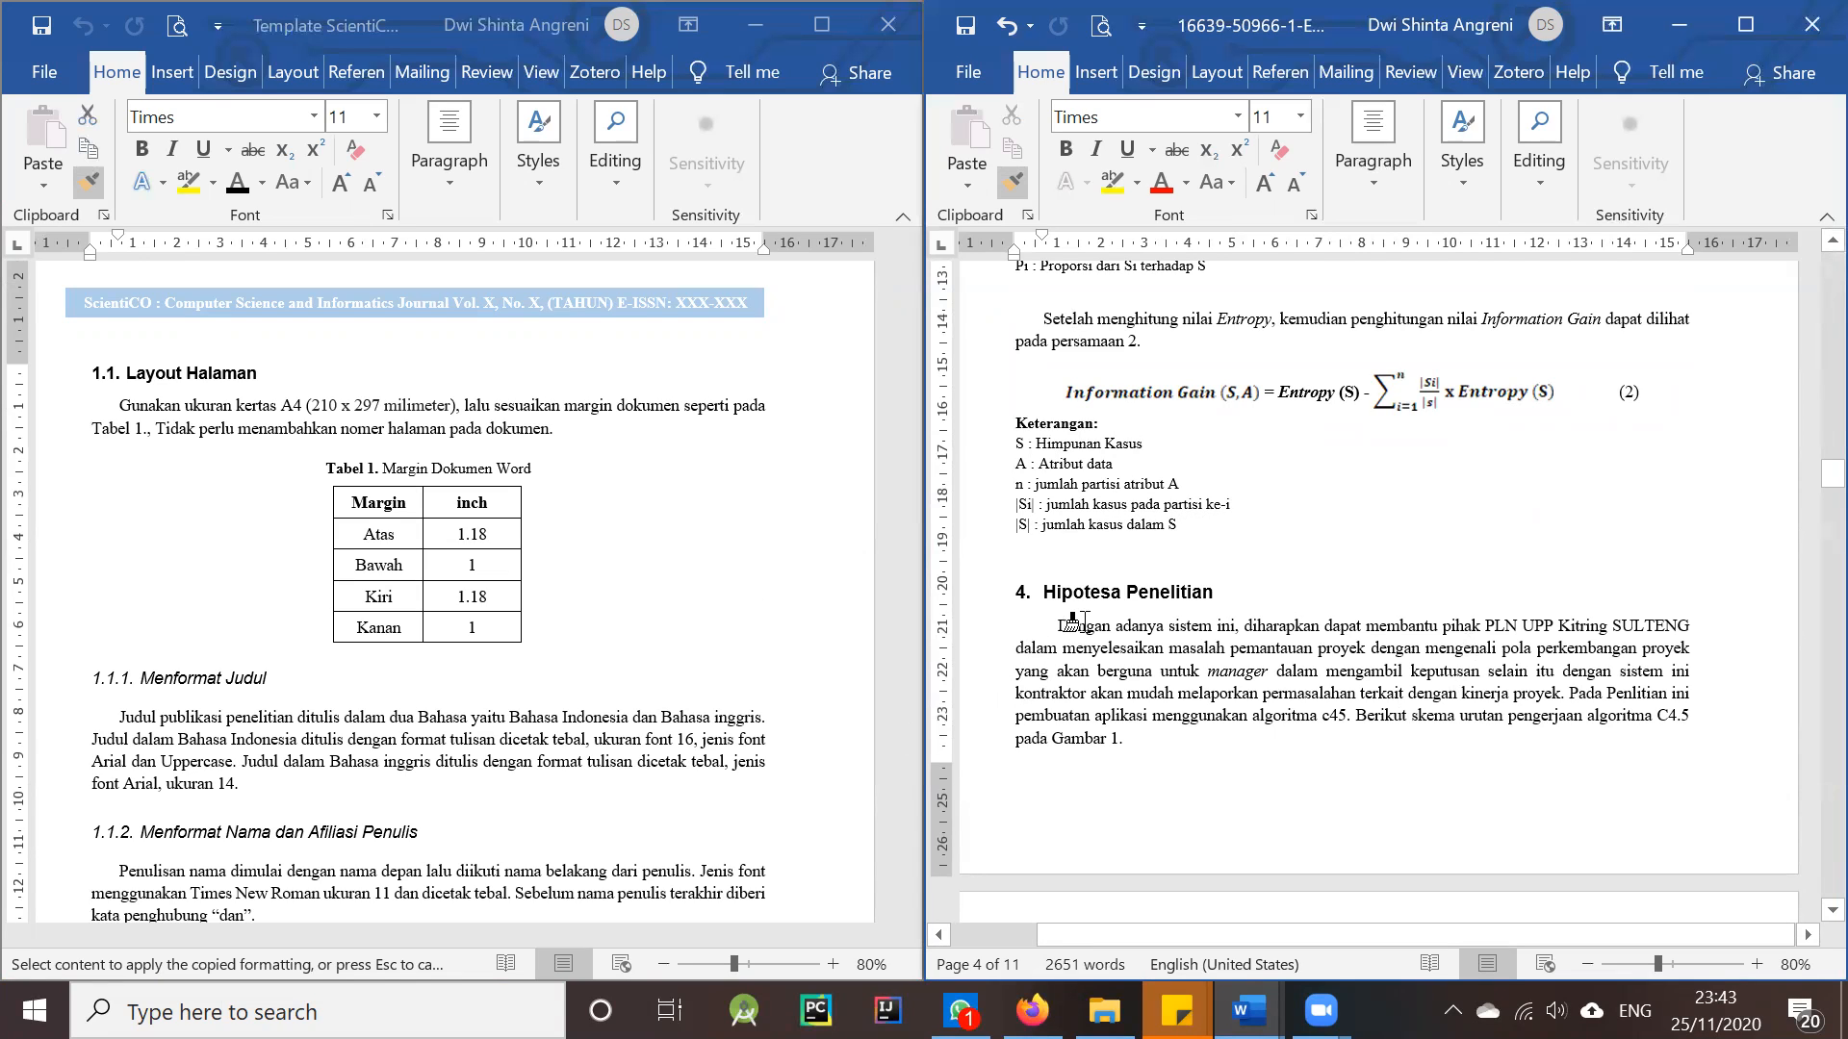
- Try to apply the copied body formatting to the "Keterangan" list under equation 2 and undo it
{"action": "mouse_move", "coordinate": [1190, 524]}
{"action": "left_mouse_down"}
{"action": "mouse_move", "coordinate": [949, 449]}
{"action": "mouse_move", "coordinate": [951, 424]}
{"action": "left_mouse_up"}
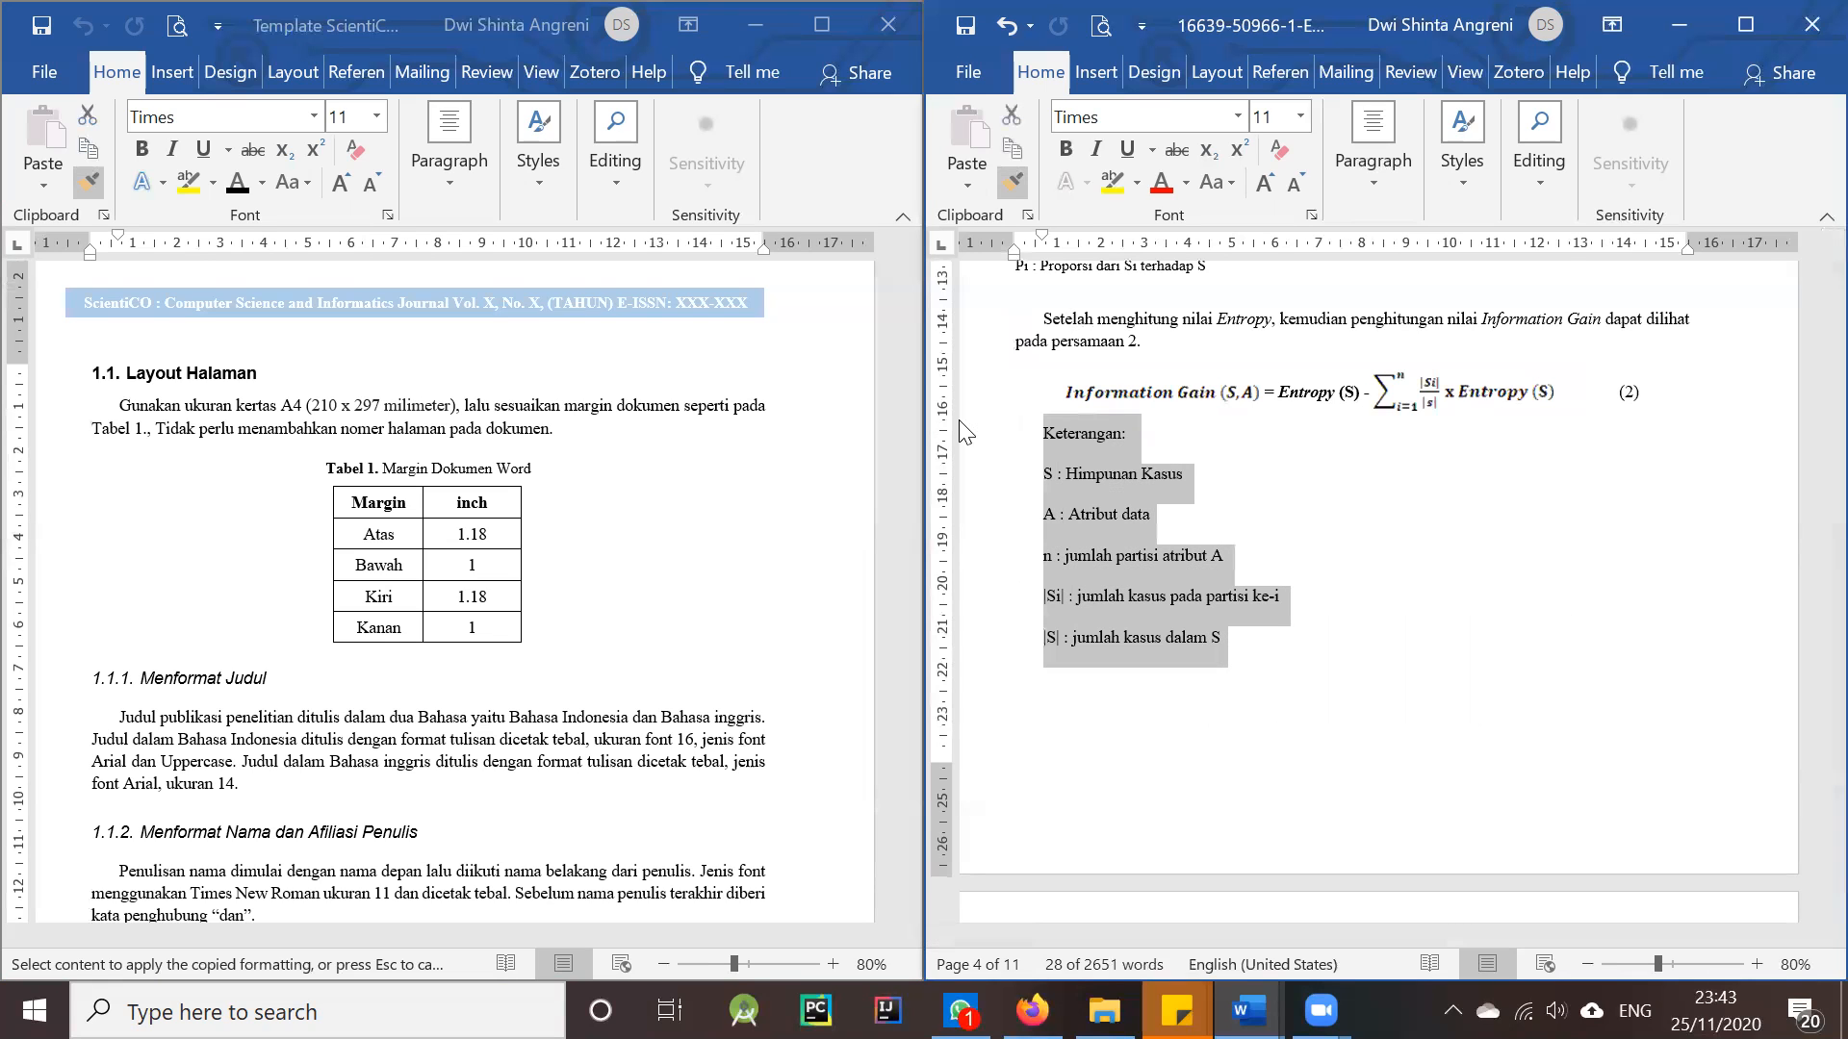
{"action": "key", "text": "ctrl+z"}
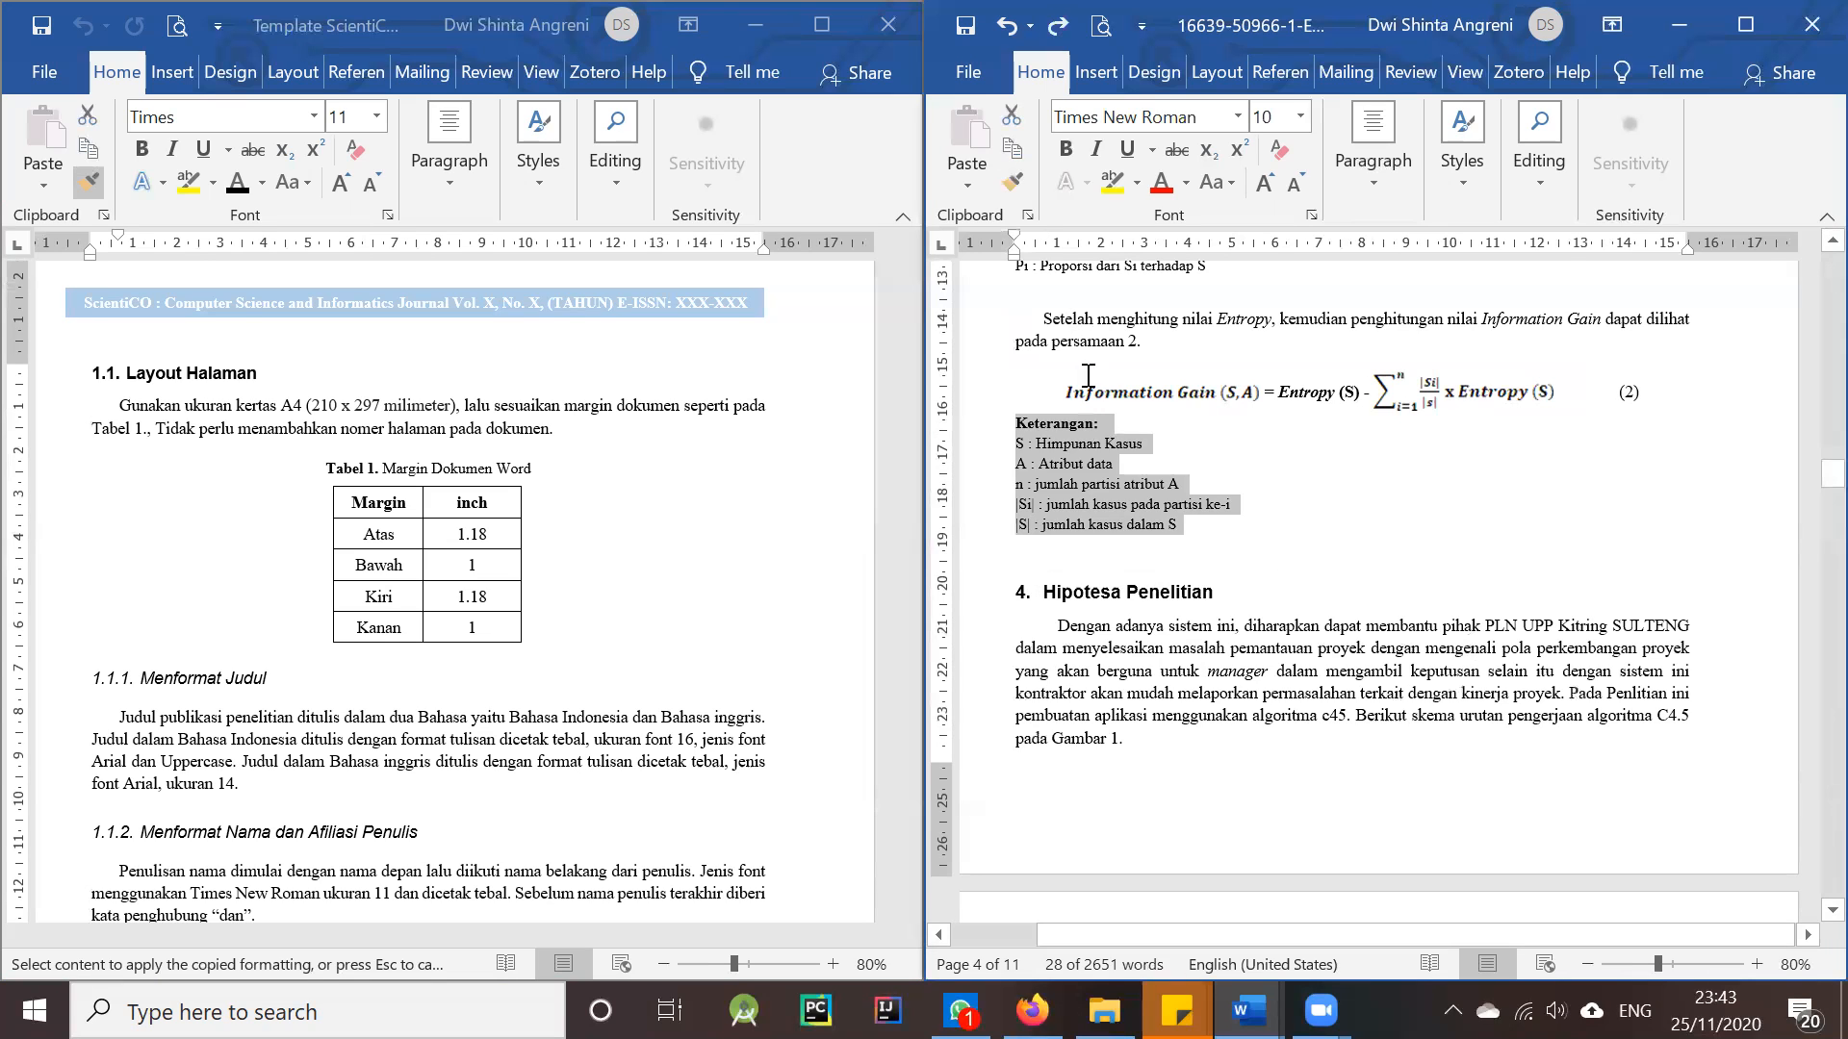
- Recopy the template's "Layout Halaman" paragraph formatting and apply it to the paragraph under "4. Hipotesa Penelitian"
{"action": "double_click", "coordinate": [44, 428]}
{"action": "left_click", "coordinate": [88, 180]}
{"action": "scroll", "coordinate": [1139, 553], "scroll_direction": "down", "scroll_amount": 2}
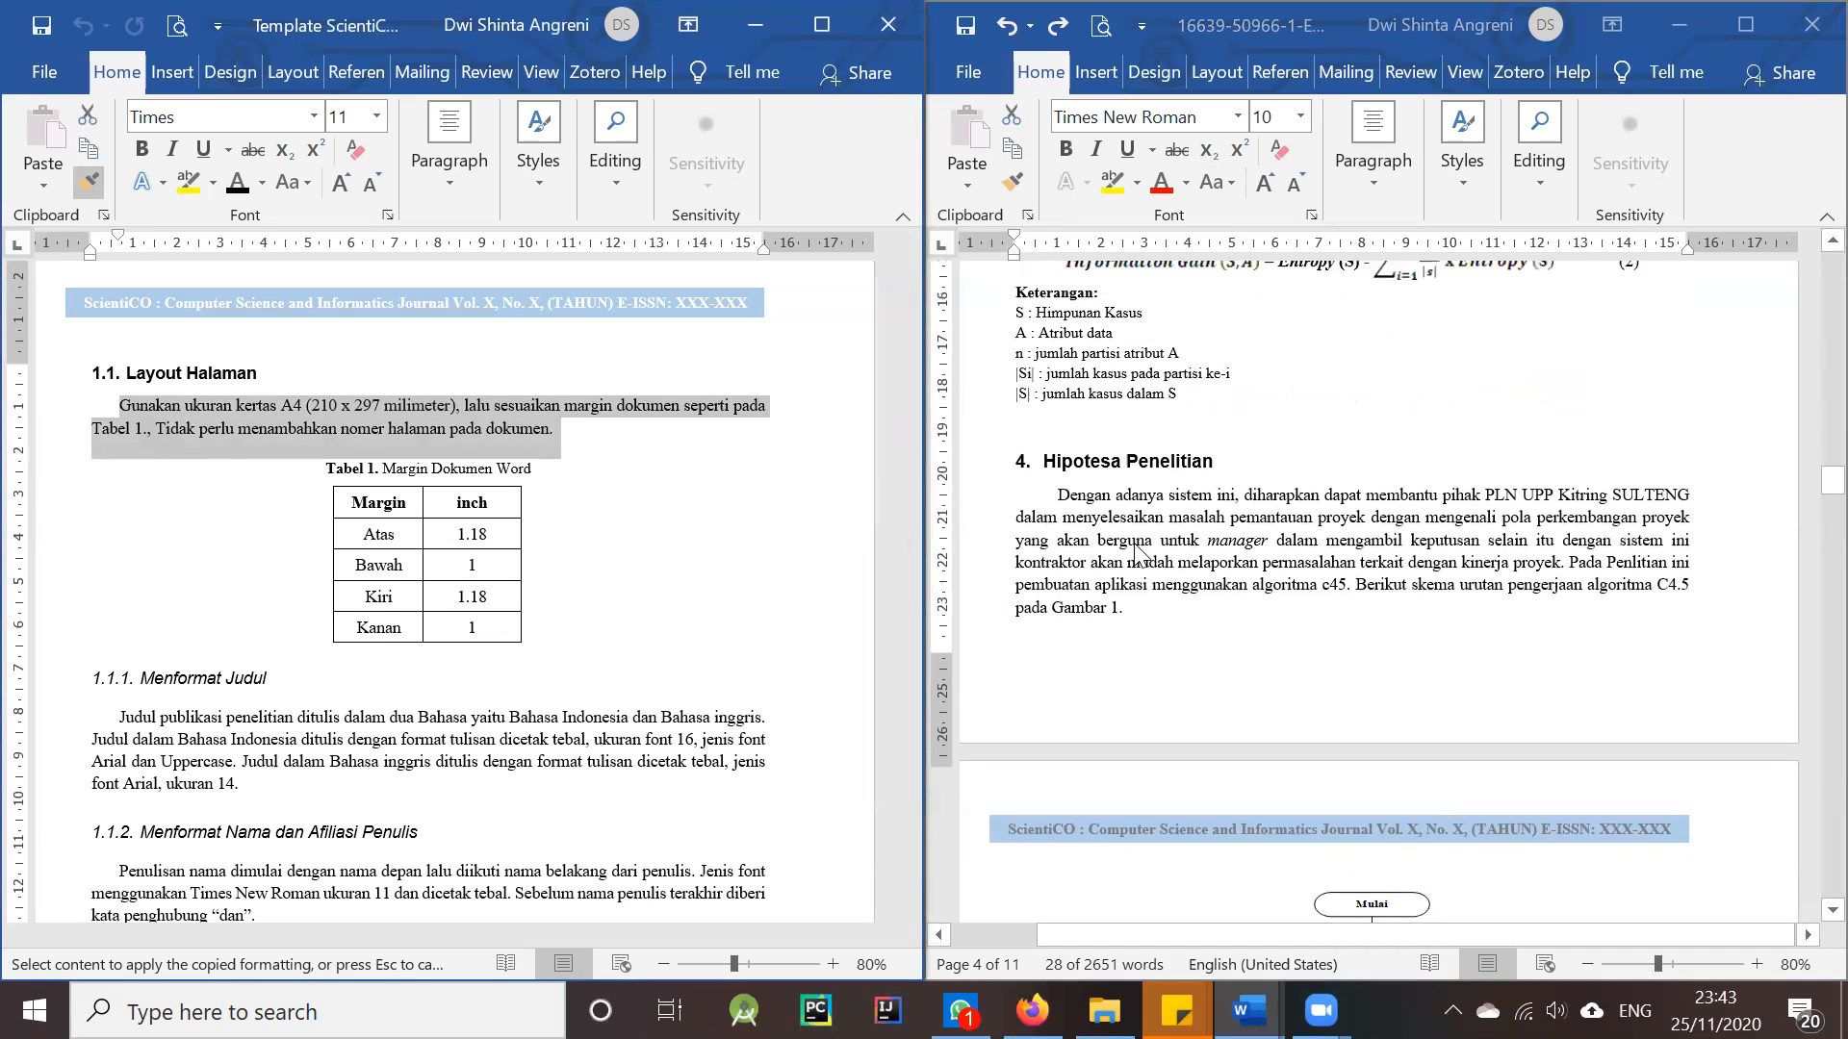
{"action": "scroll", "coordinate": [388, 729], "scroll_direction": "up", "scroll_amount": 4}
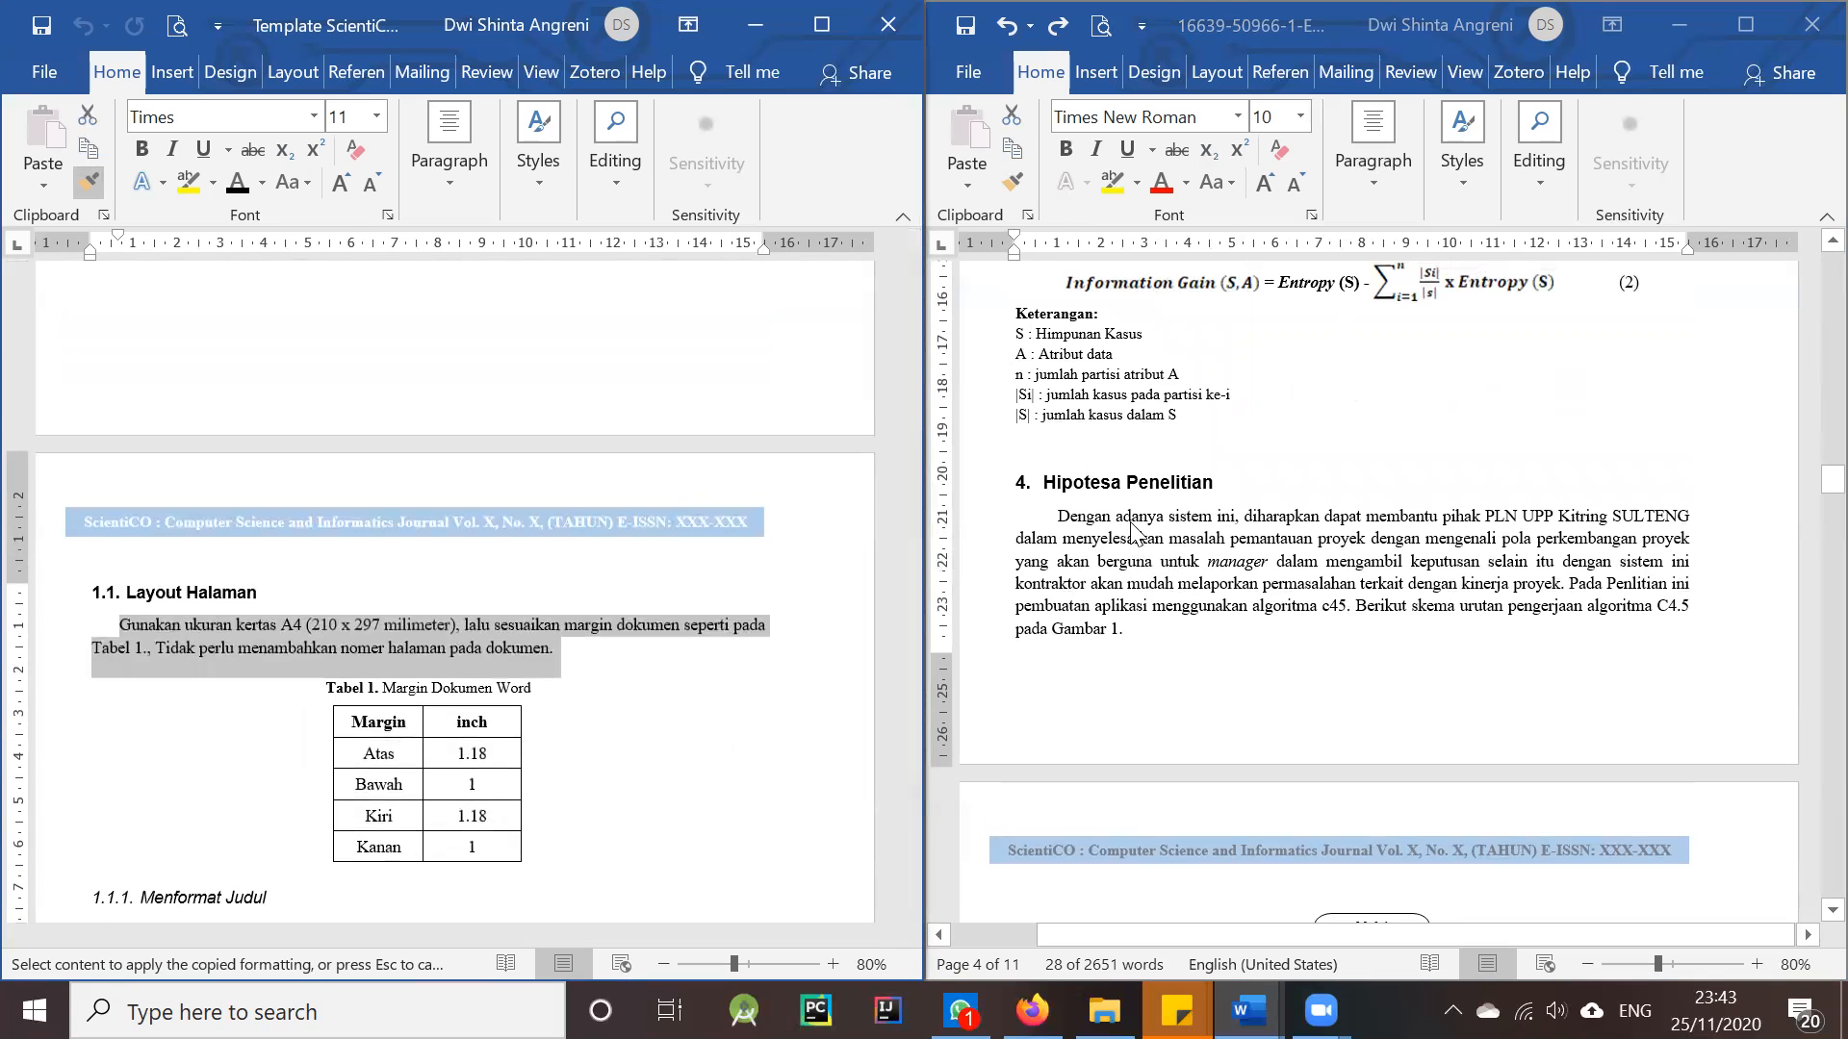
{"action": "scroll", "coordinate": [159, 453], "scroll_direction": "up", "scroll_amount": 6}
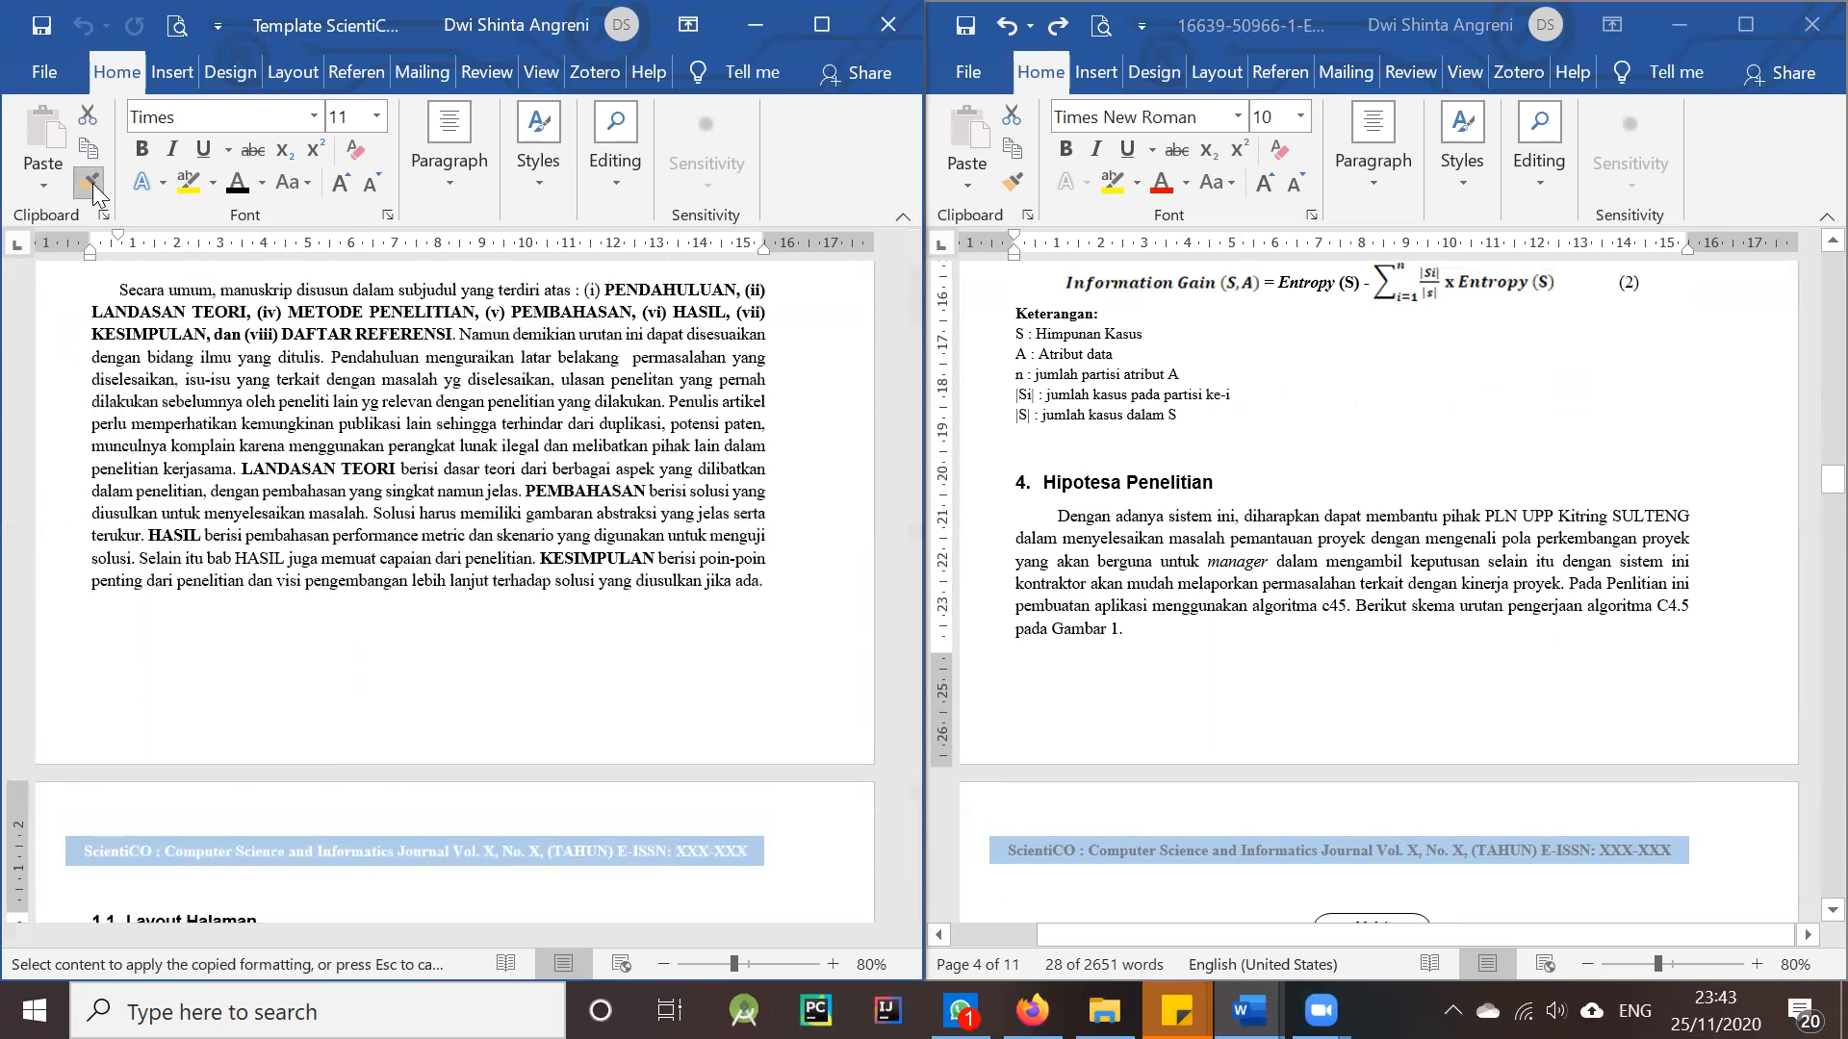
{"action": "scroll", "coordinate": [1047, 620], "scroll_direction": "up", "scroll_amount": 3}
{"action": "scroll", "coordinate": [770, 635], "scroll_direction": "down", "scroll_amount": 1}
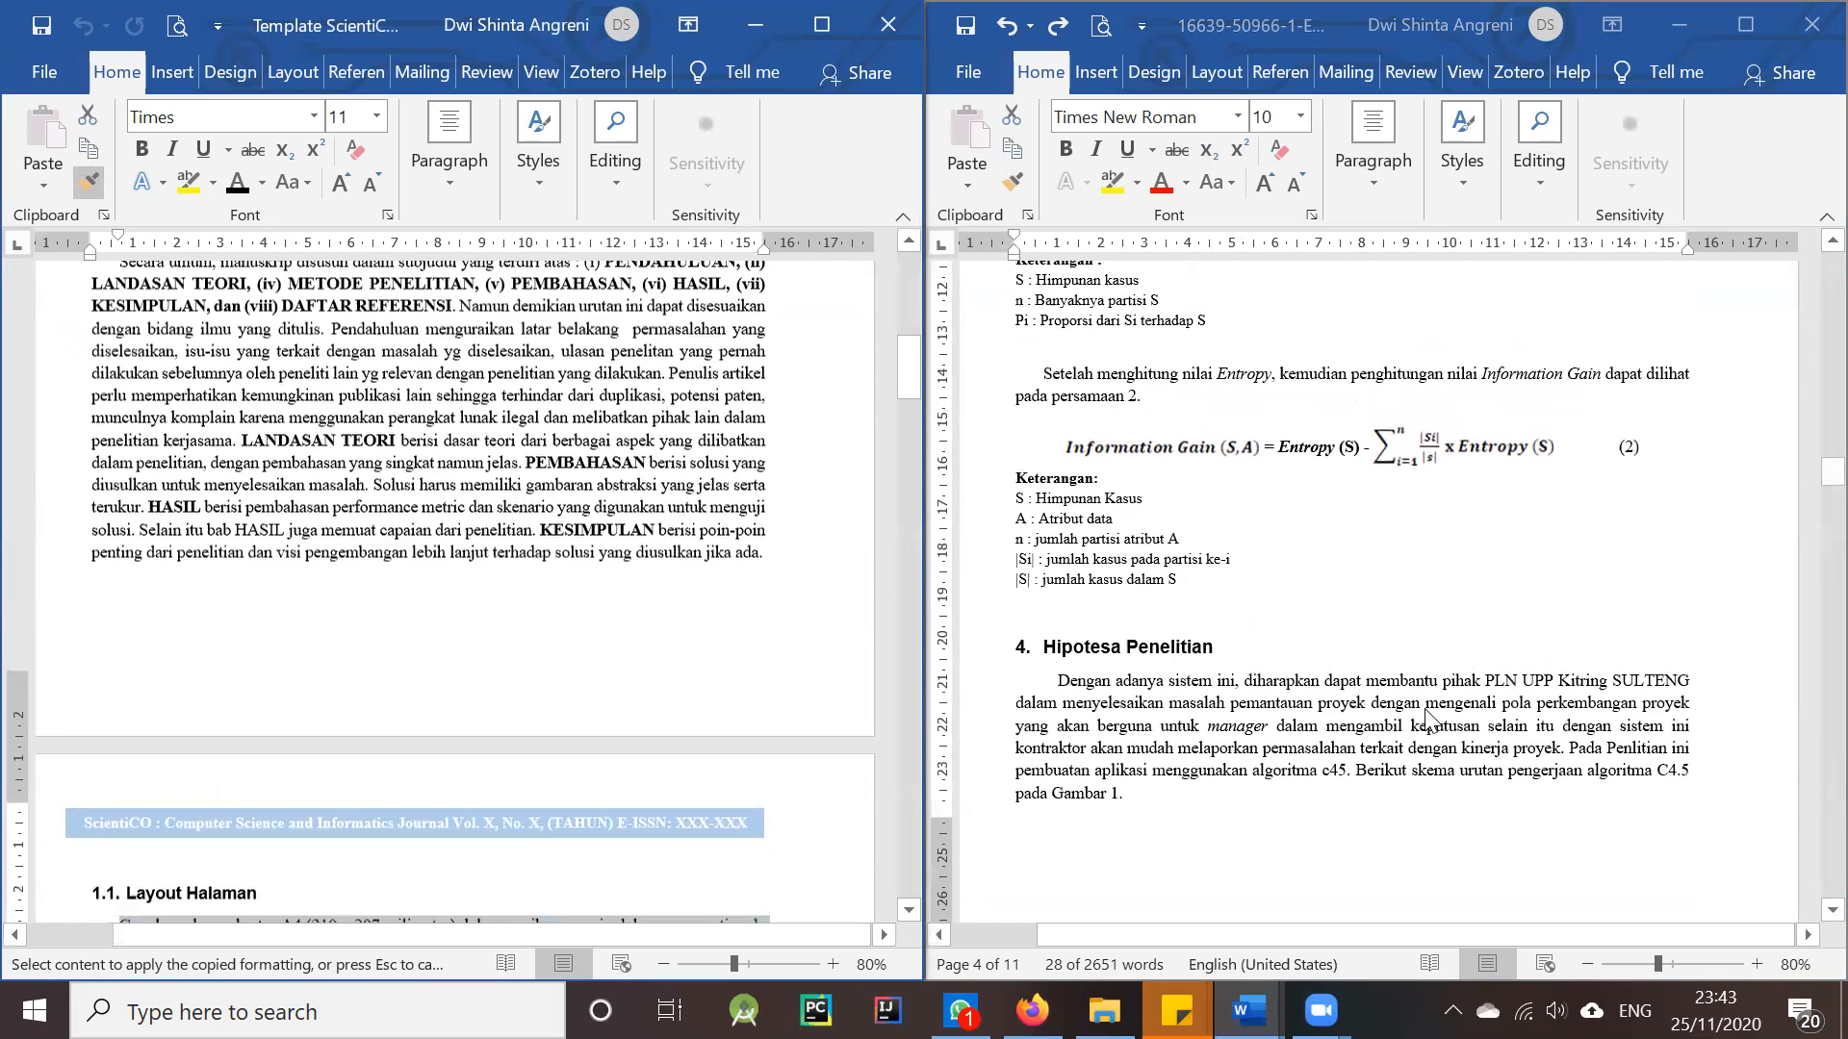
{"action": "scroll", "coordinate": [1428, 720], "scroll_direction": "down", "scroll_amount": 1}
{"action": "left_click", "coordinate": [1179, 635]}
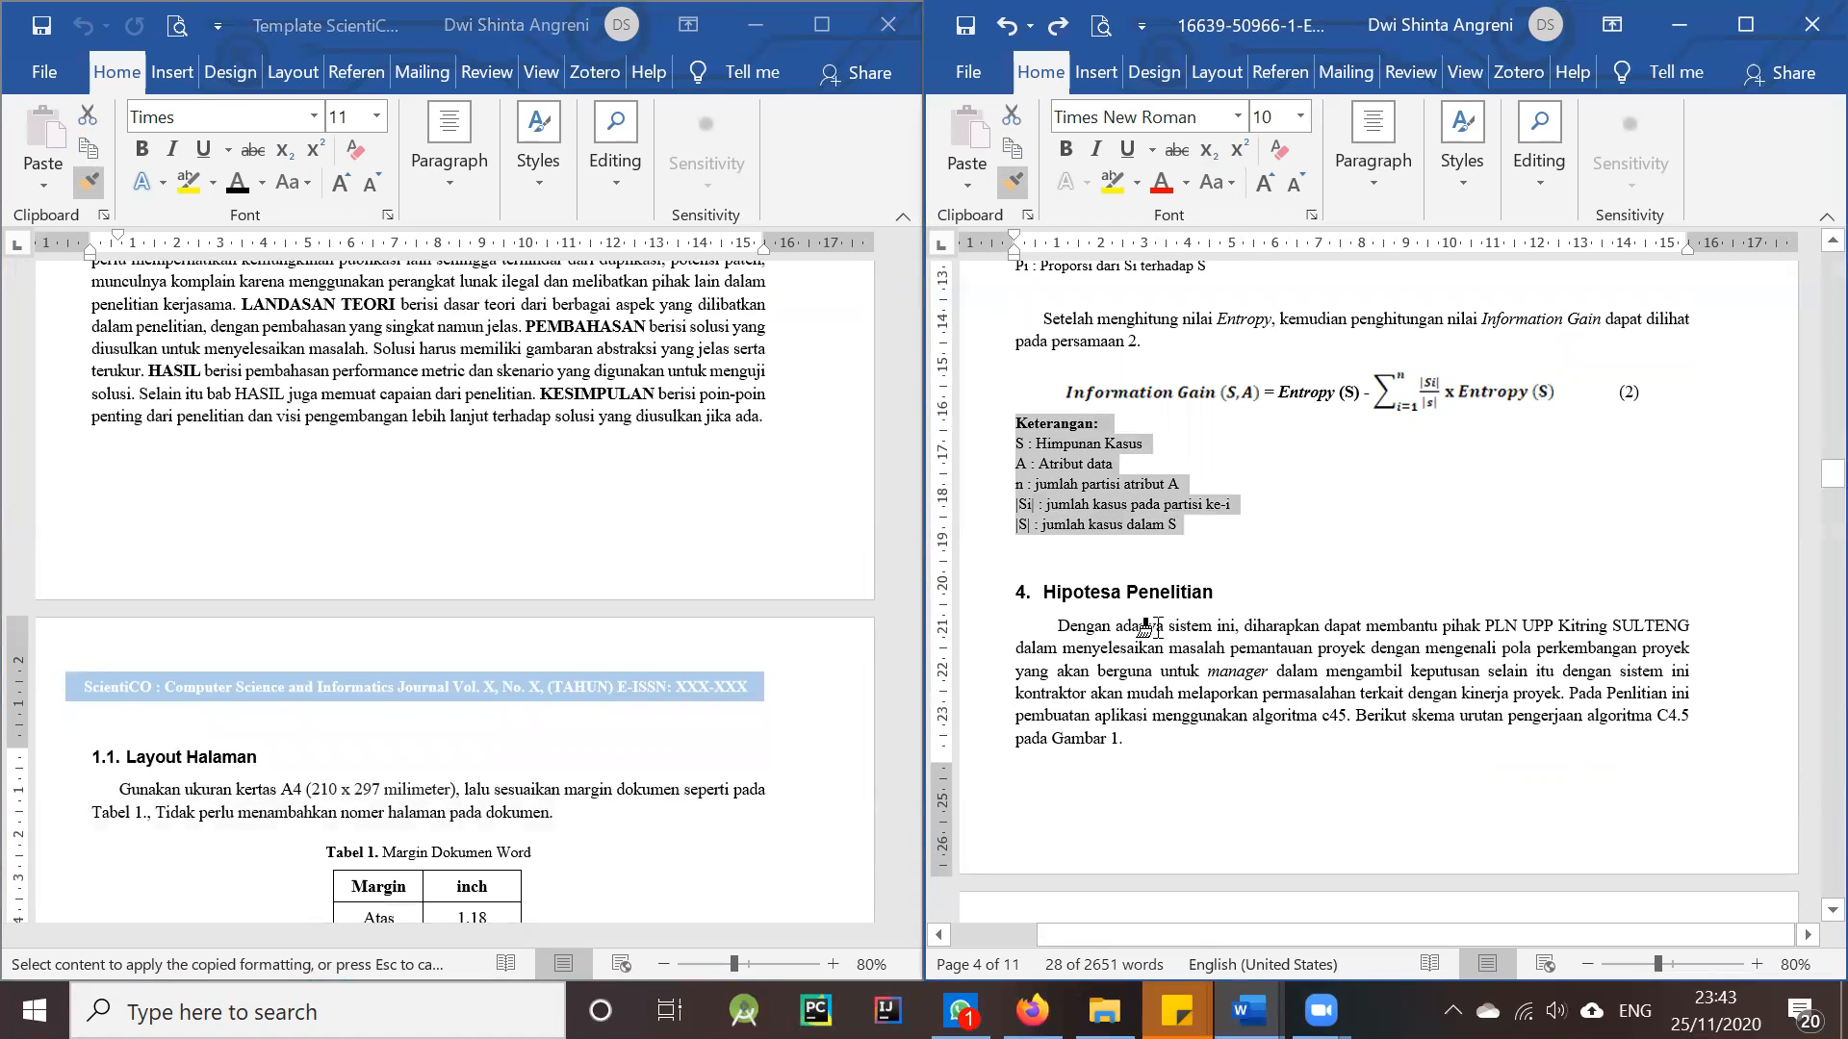
{"action": "left_click", "coordinate": [1145, 627]}
- Apply the copied body formatting to the paragraphs under "5. Desain Sistem" and "5.1. Desain Interaksi Sistem"
{"action": "scroll", "coordinate": [1130, 701], "scroll_direction": "down", "scroll_amount": 4}
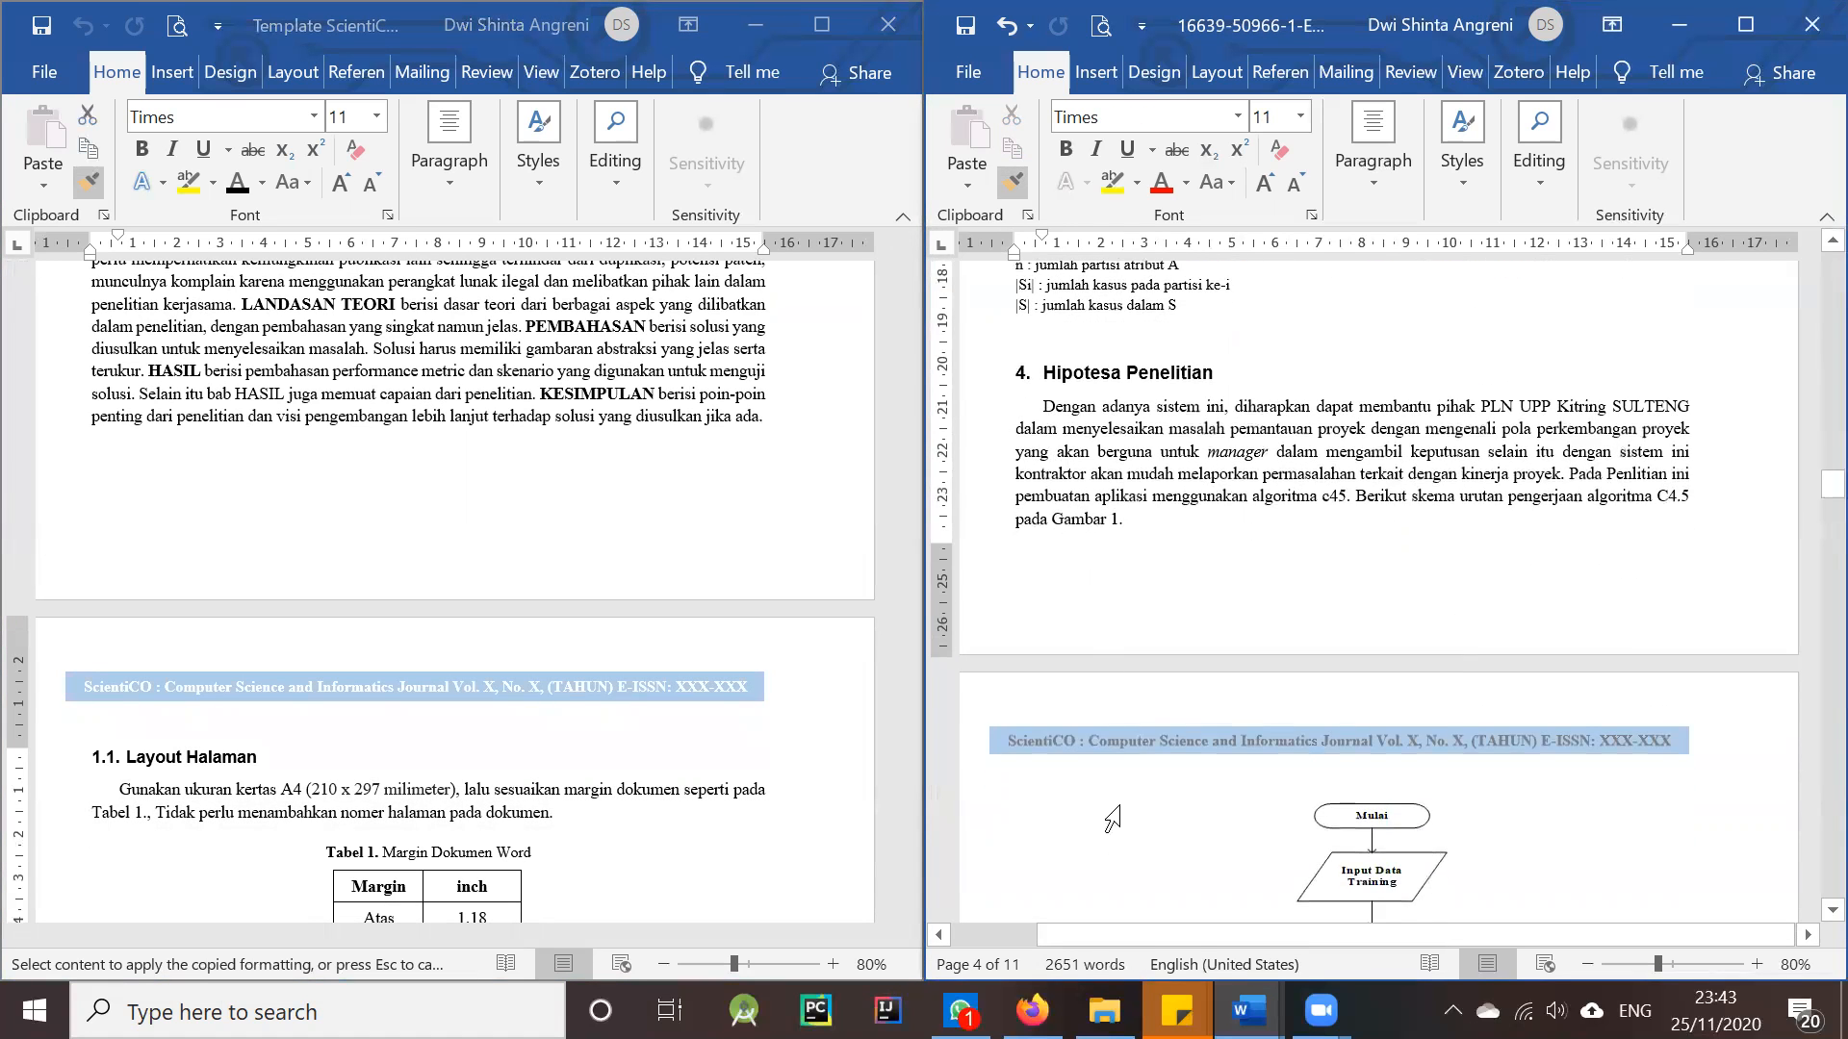
{"action": "scroll", "coordinate": [1113, 818], "scroll_direction": "down", "scroll_amount": 15}
{"action": "left_click", "coordinate": [1082, 642]}
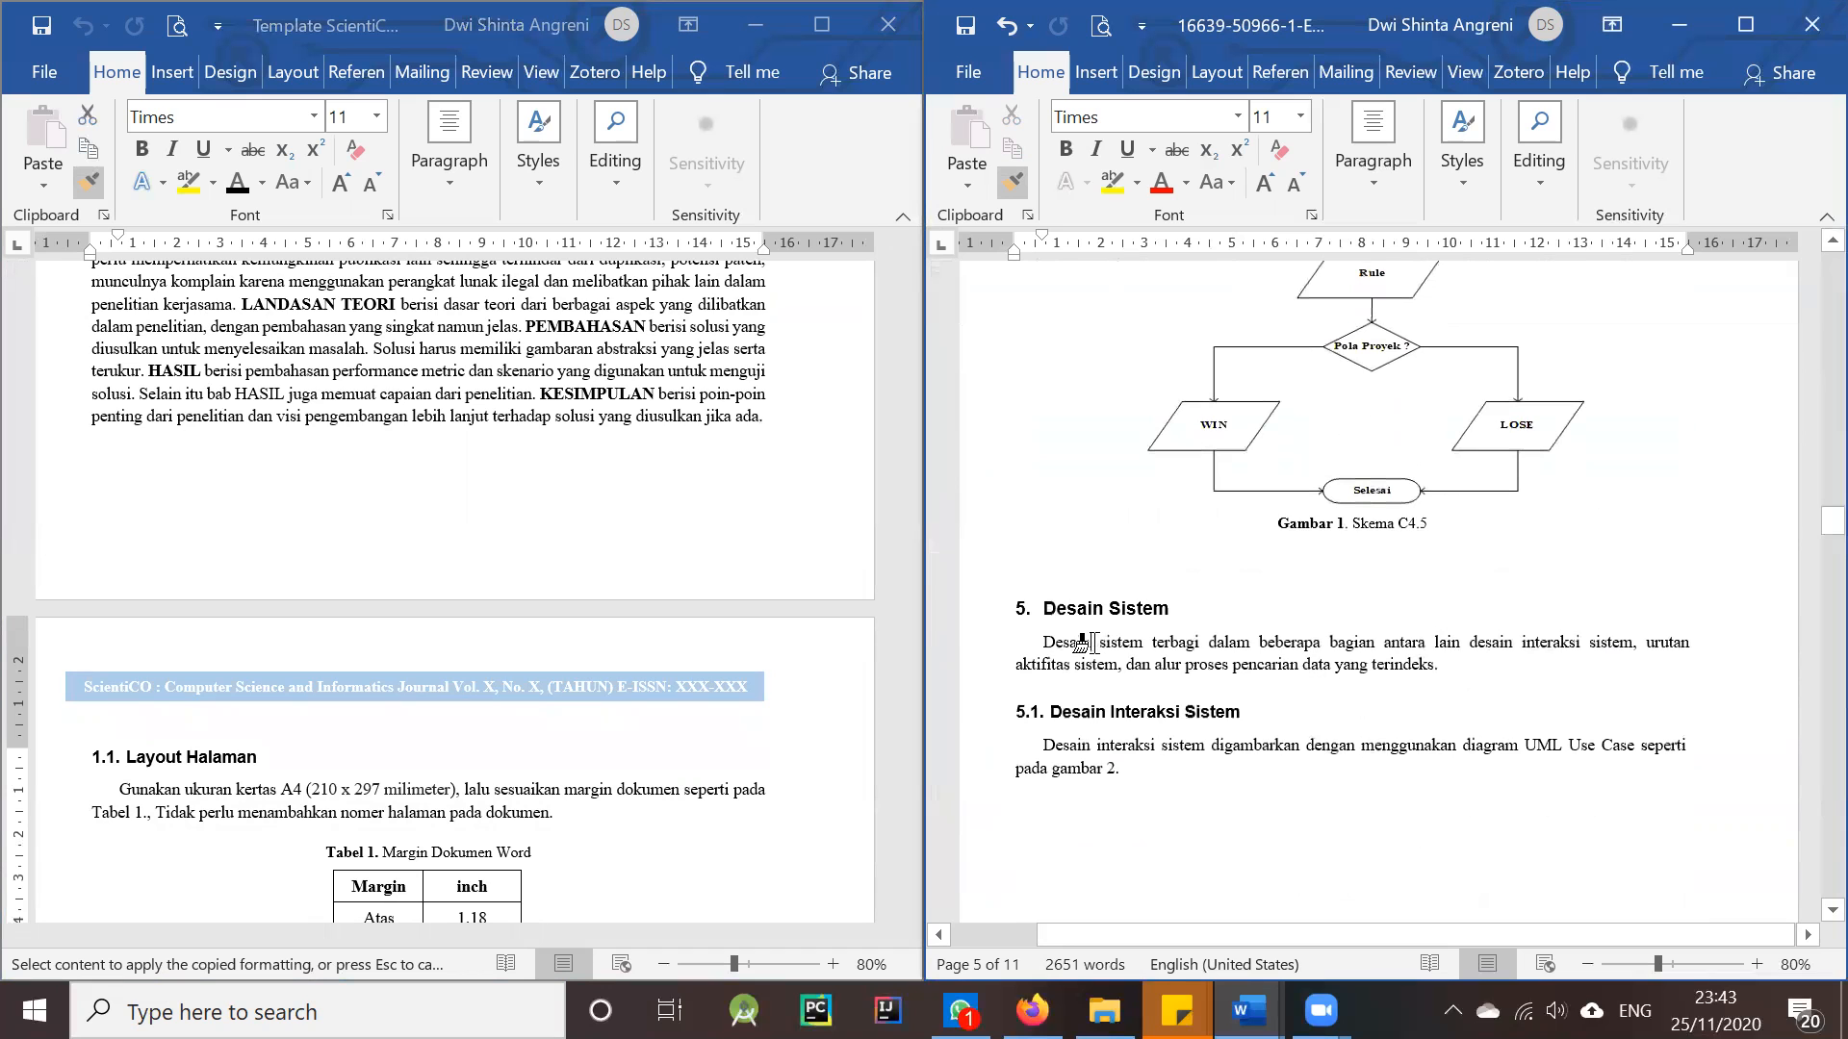
{"action": "scroll", "coordinate": [1102, 780], "scroll_direction": "down", "scroll_amount": 2}
{"action": "left_click", "coordinate": [1089, 635]}
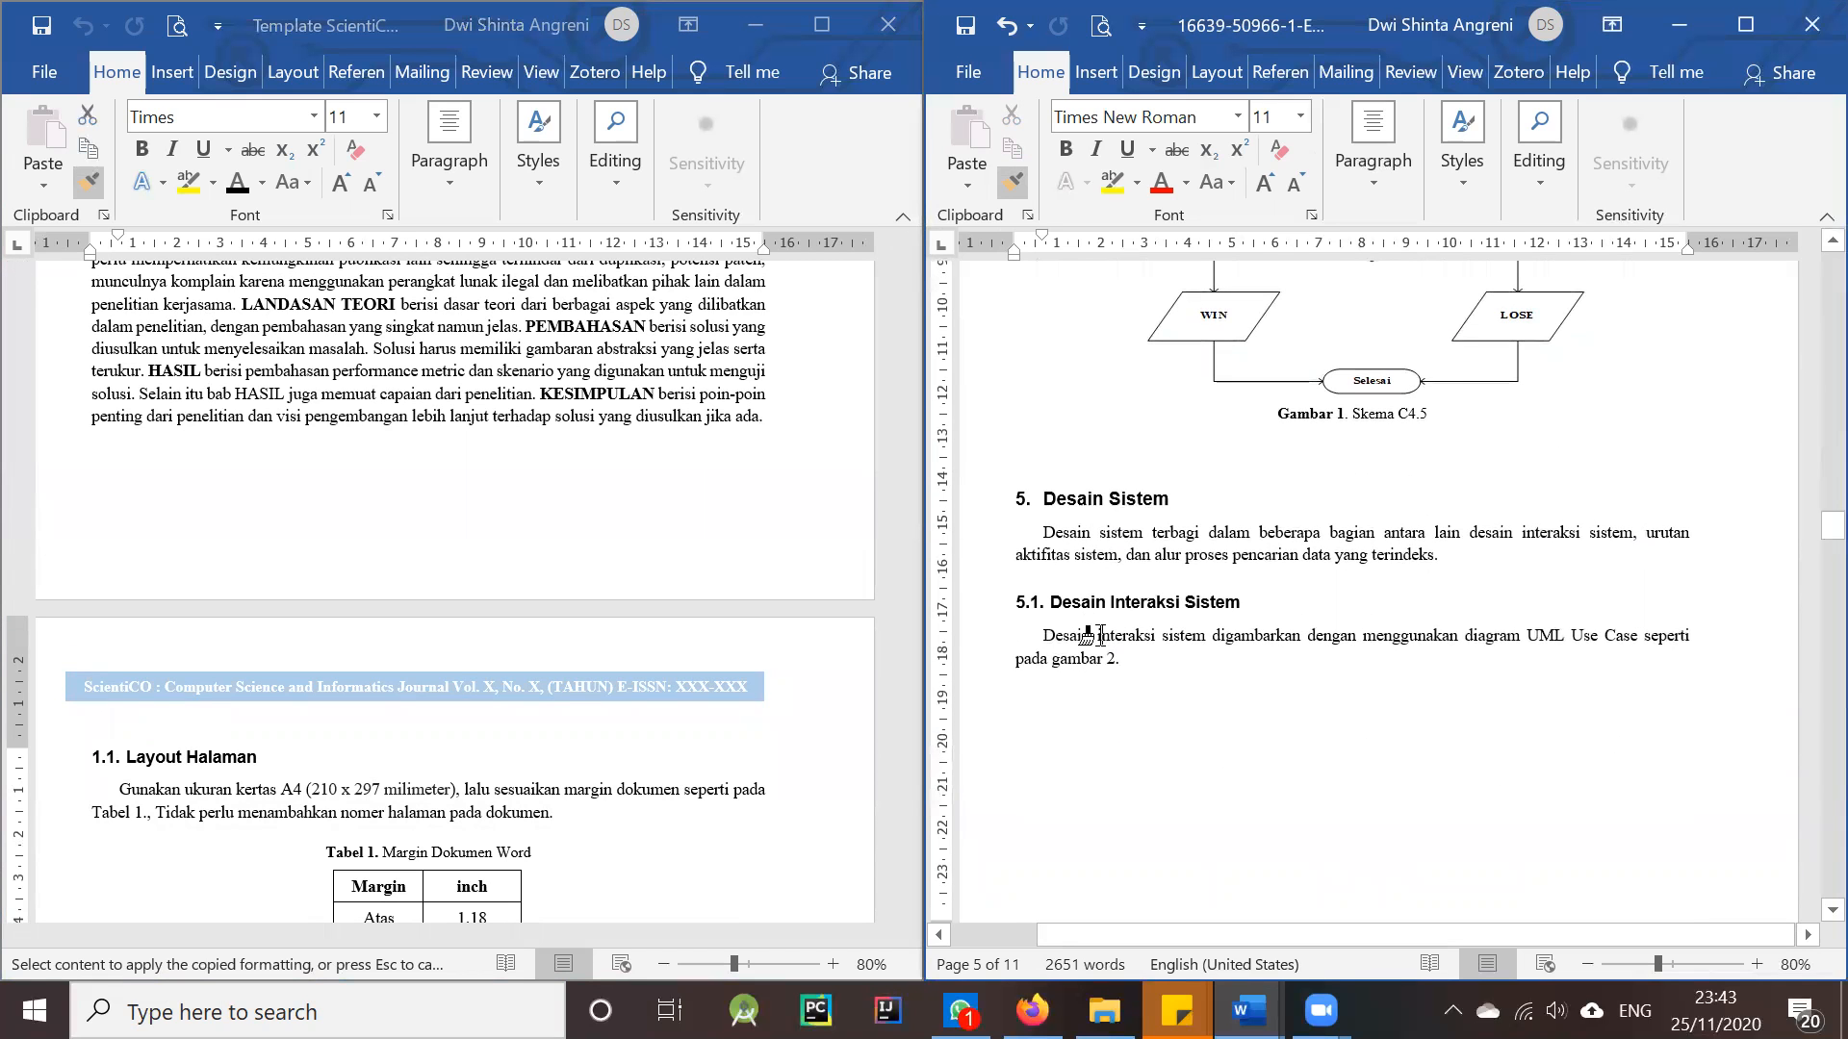
- Apply the copied body formatting to the description paragraphs under items a to d following Gambar 2, from "Input Data Proyek" to "Hasil Klasifikasi"
{"action": "scroll", "coordinate": [1129, 734], "scroll_direction": "down", "scroll_amount": 18}
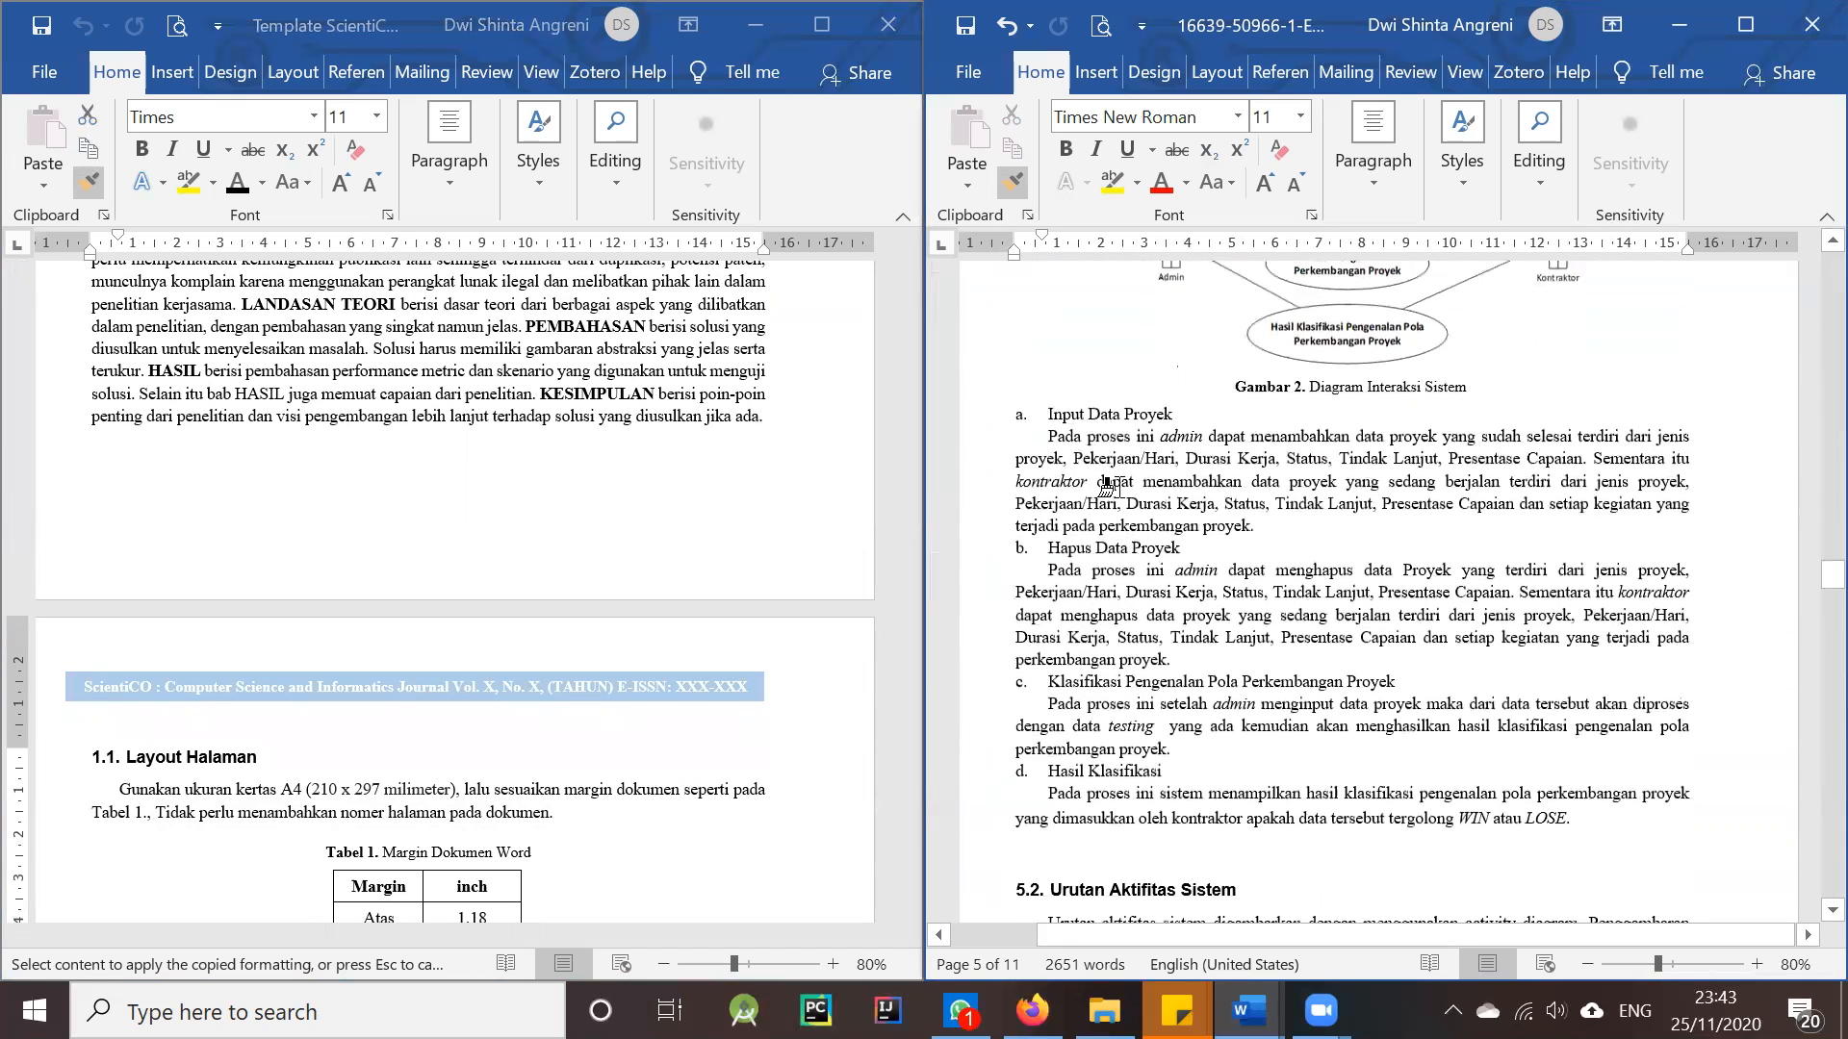
{"action": "left_click", "coordinate": [1094, 441]}
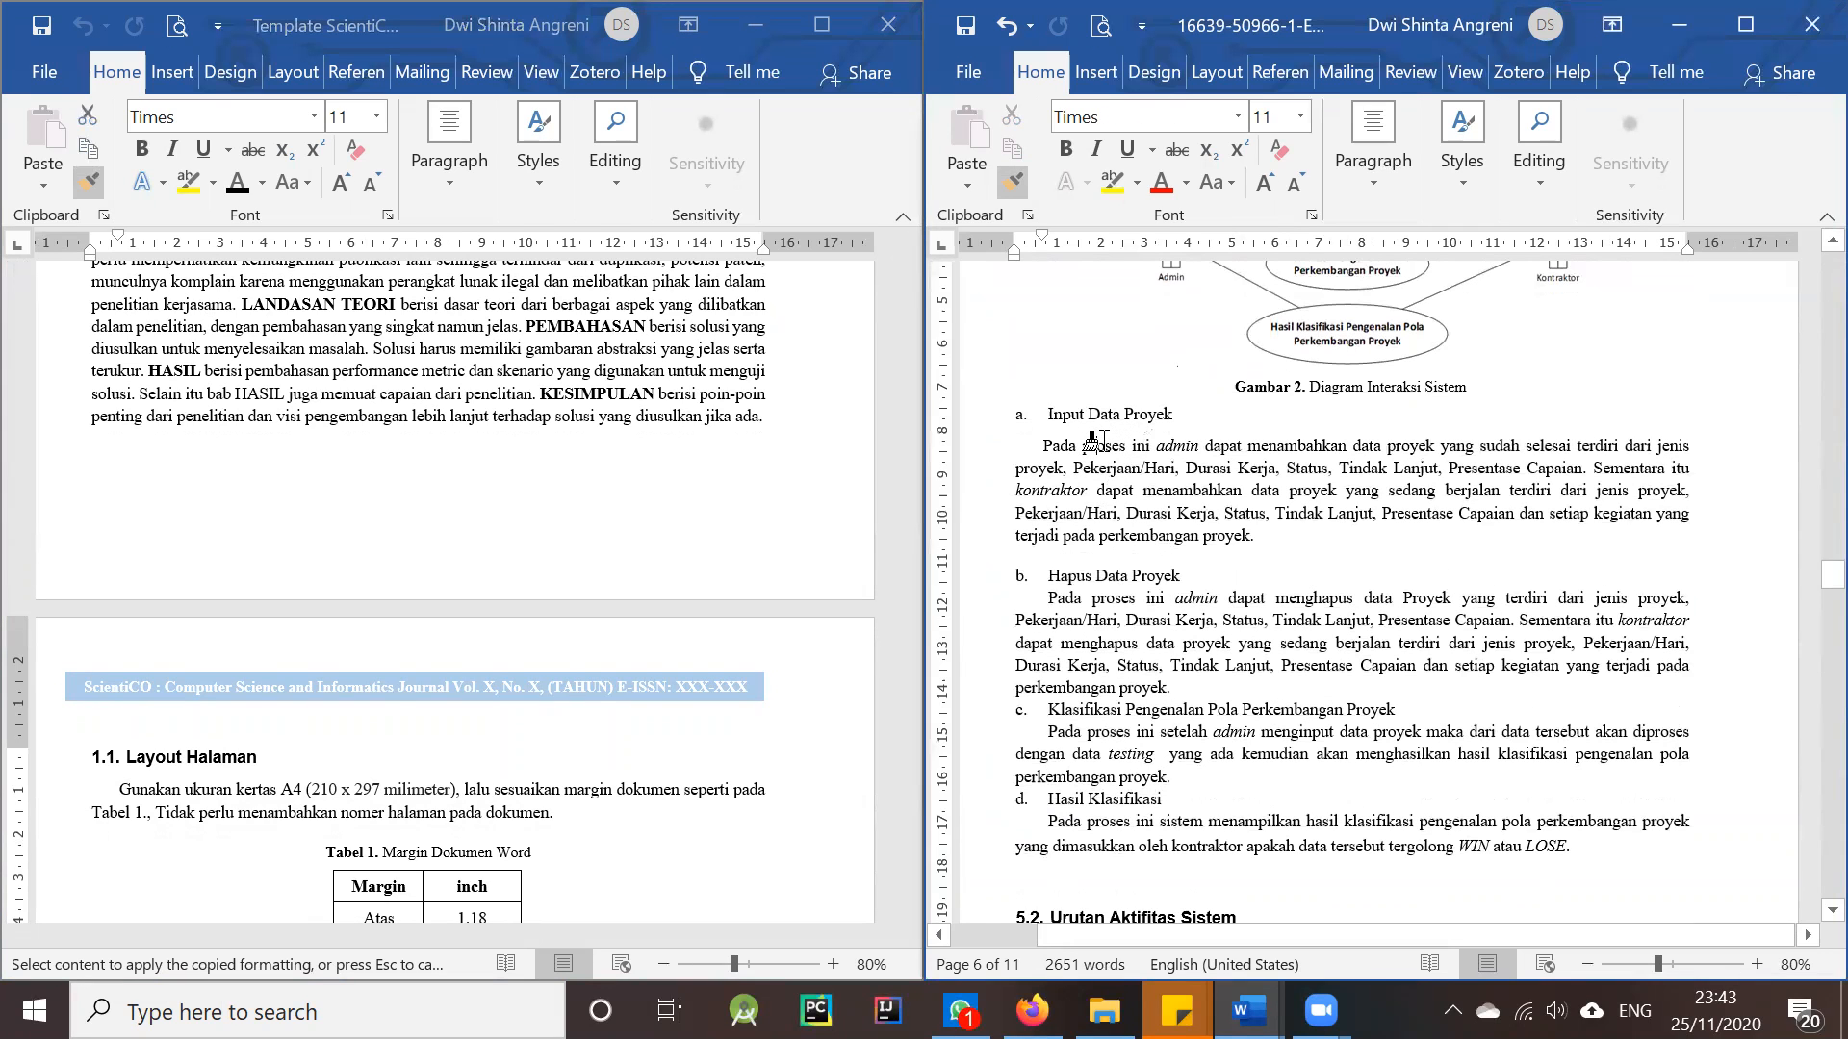
{"action": "left_click", "coordinate": [1093, 602]}
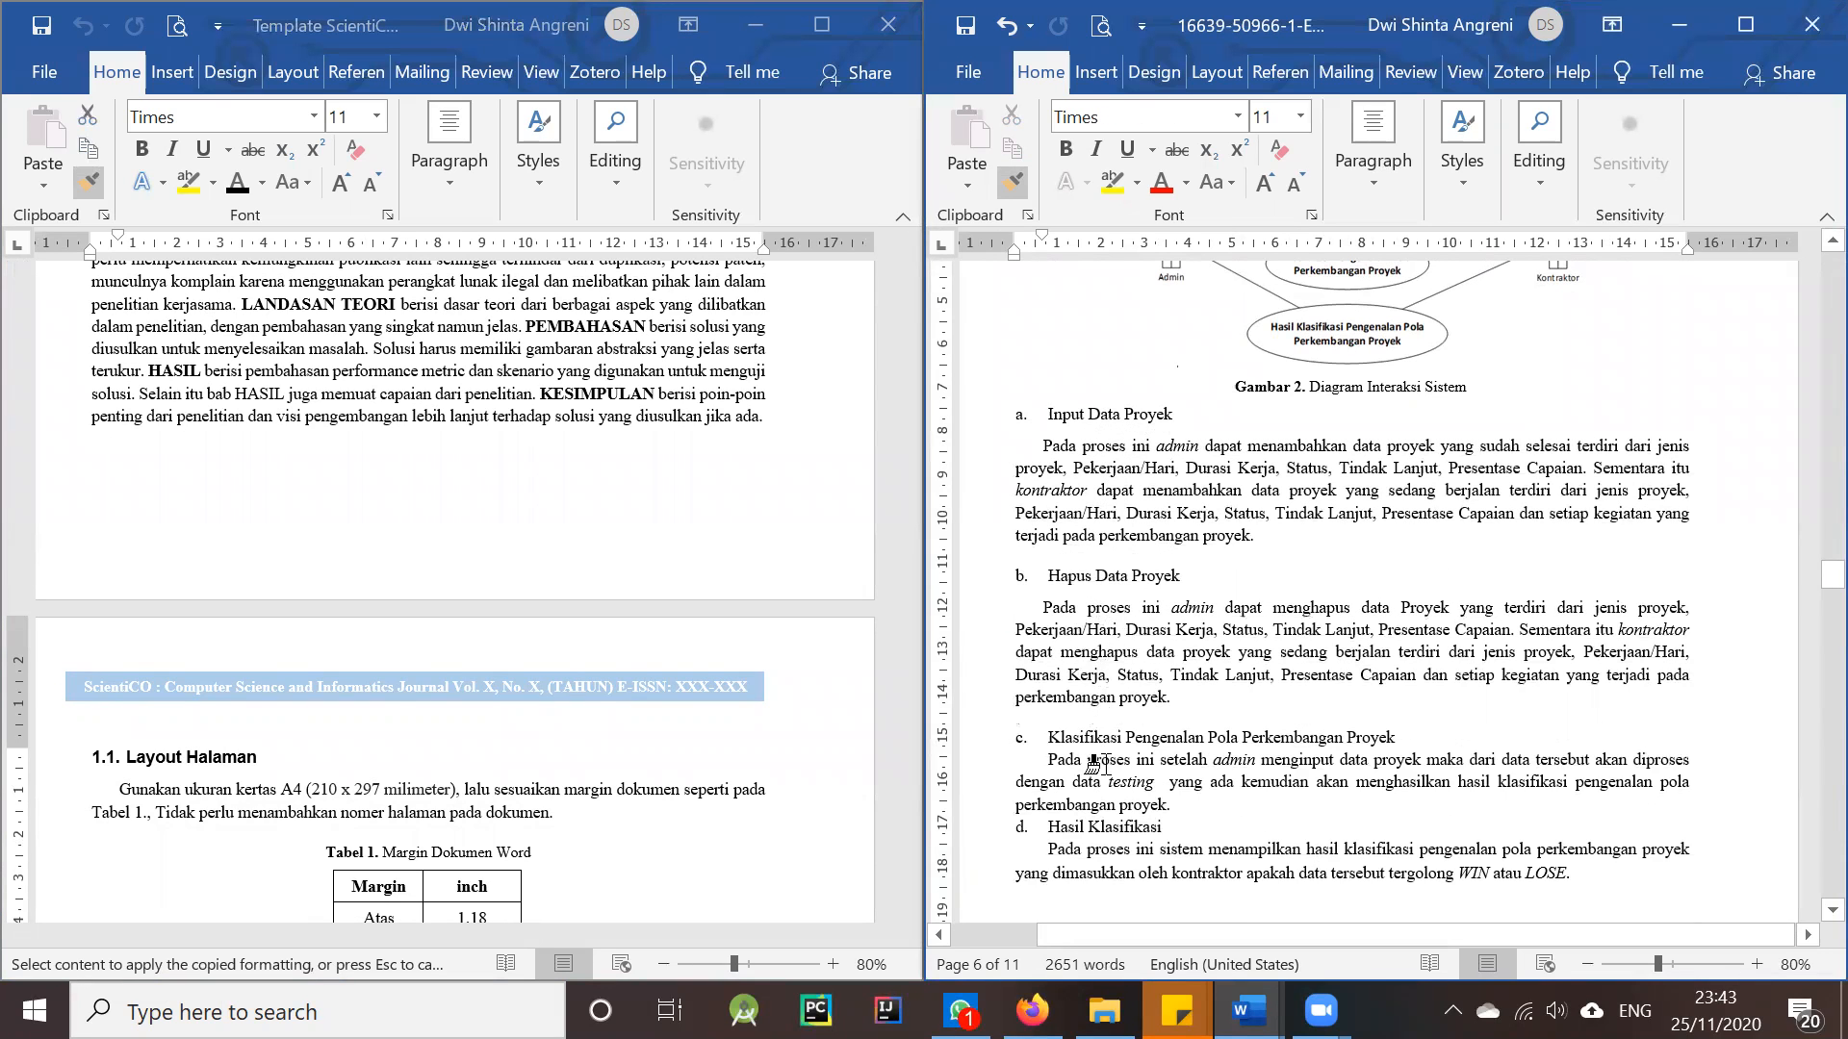
{"action": "scroll", "coordinate": [1097, 713], "scroll_direction": "down", "scroll_amount": 1}
{"action": "left_click", "coordinate": [1094, 707]}
{"action": "scroll", "coordinate": [1097, 731], "scroll_direction": "down", "scroll_amount": 2}
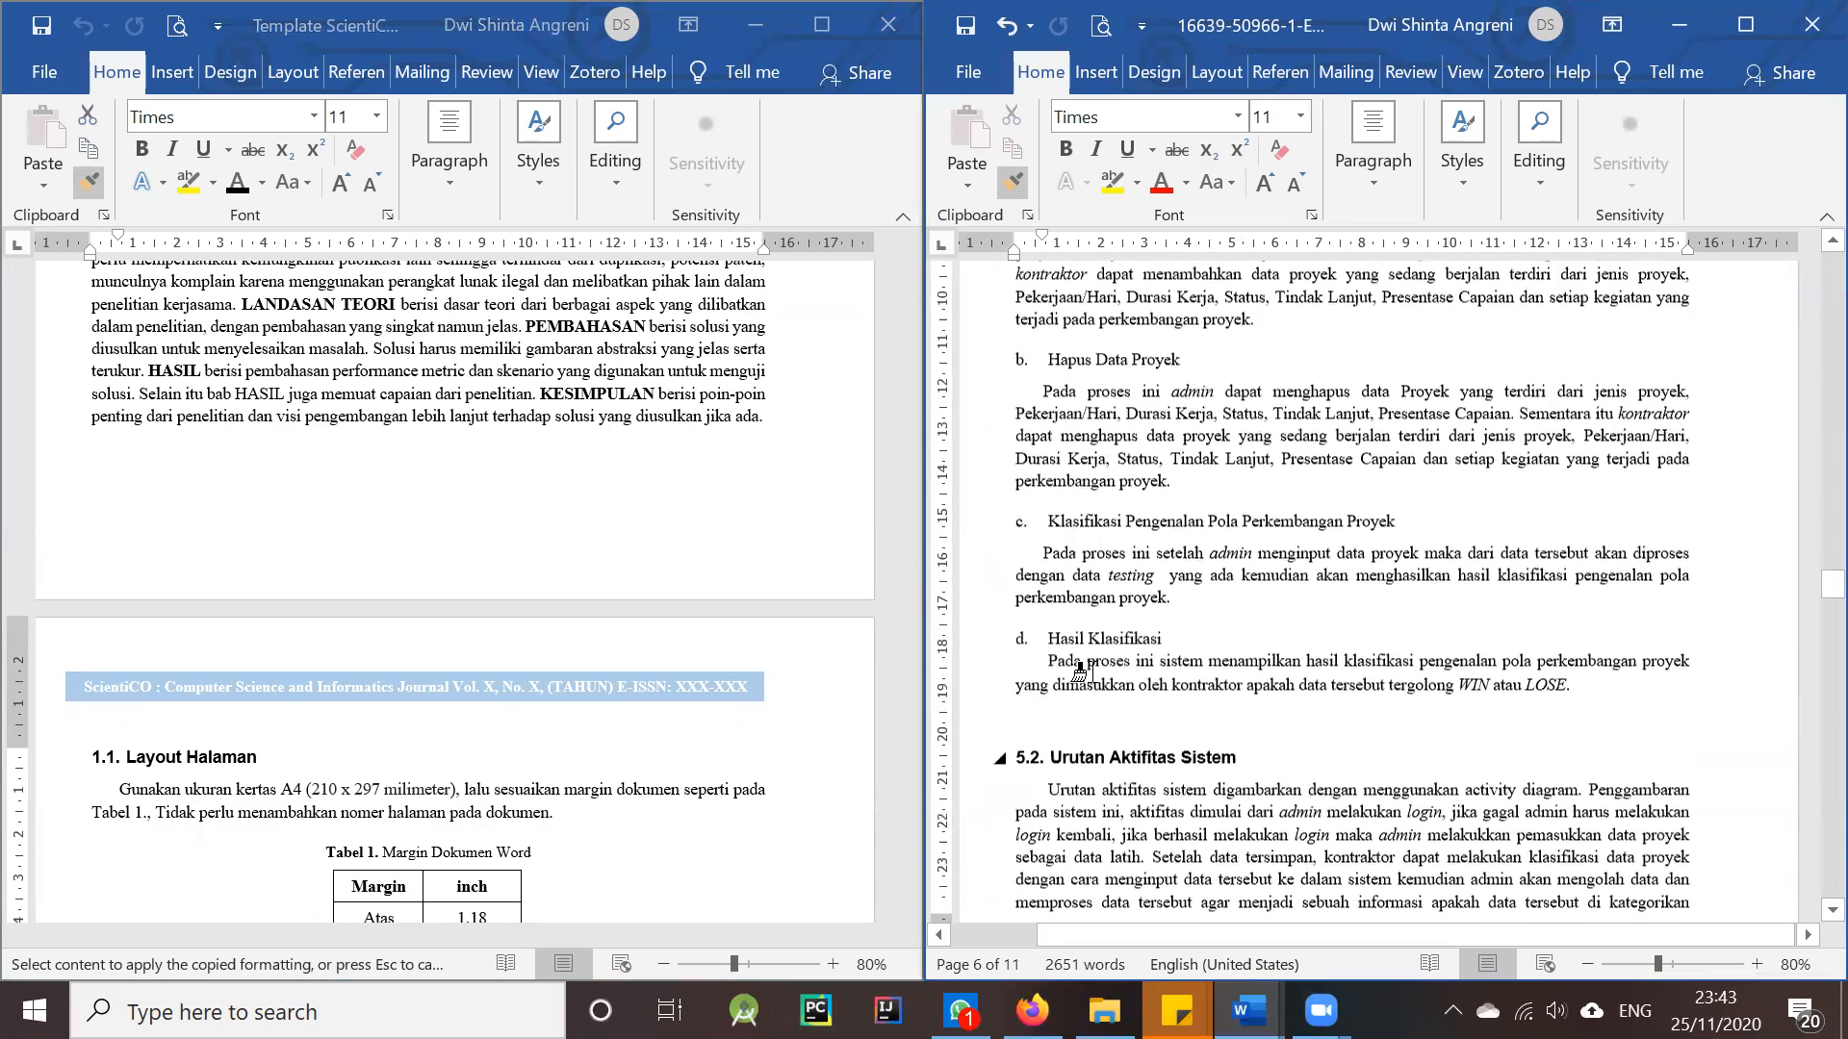
{"action": "left_click", "coordinate": [1083, 770]}
- Apply the copied body formatting to the "5.2. Urutan Aktifitas Sistem" paragraph and the "6. Hasil Dan Pembahasan" paragraphs up to the one starting with "Pengujian sistem"
{"action": "scroll", "coordinate": [1115, 802], "scroll_direction": "down", "scroll_amount": 3}
{"action": "scroll", "coordinate": [1114, 802], "scroll_direction": "down", "scroll_amount": 3}
{"action": "left_click", "coordinate": [1092, 543]}
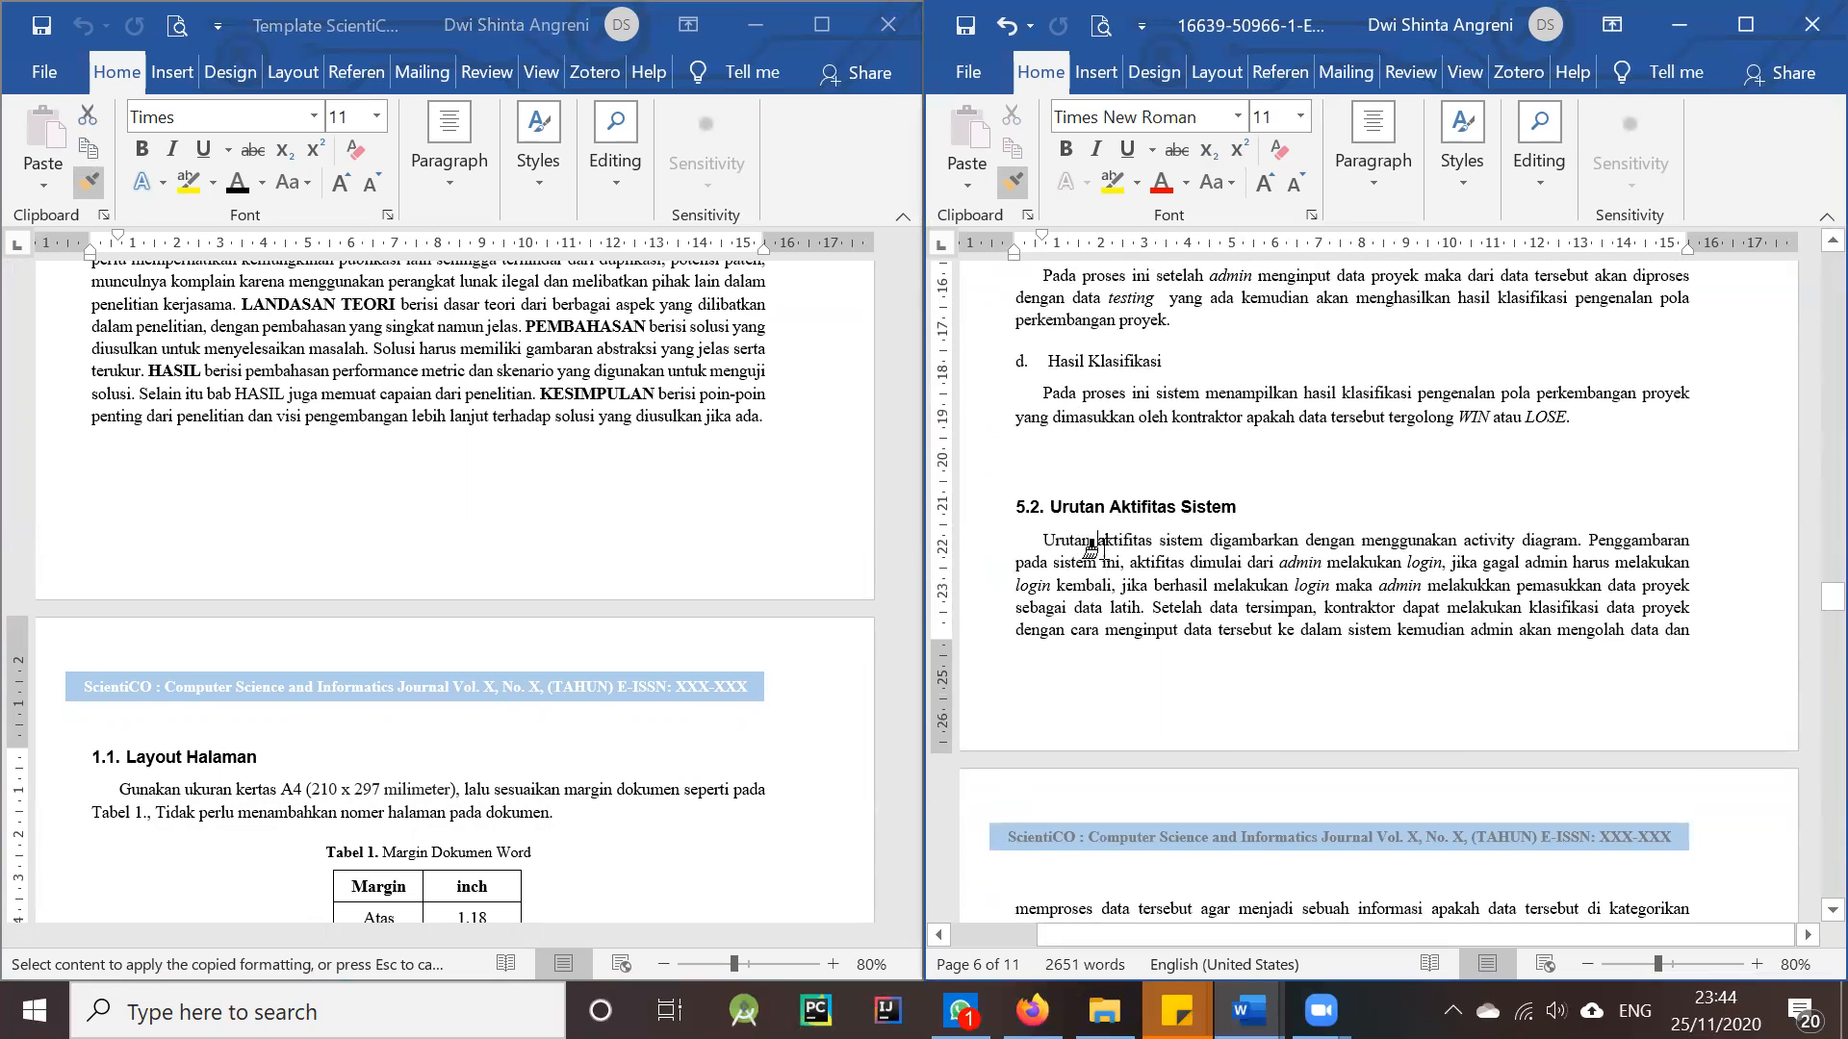
{"action": "scroll", "coordinate": [1128, 717], "scroll_direction": "down", "scroll_amount": 4}
{"action": "scroll", "coordinate": [1073, 693], "scroll_direction": "down", "scroll_amount": 10}
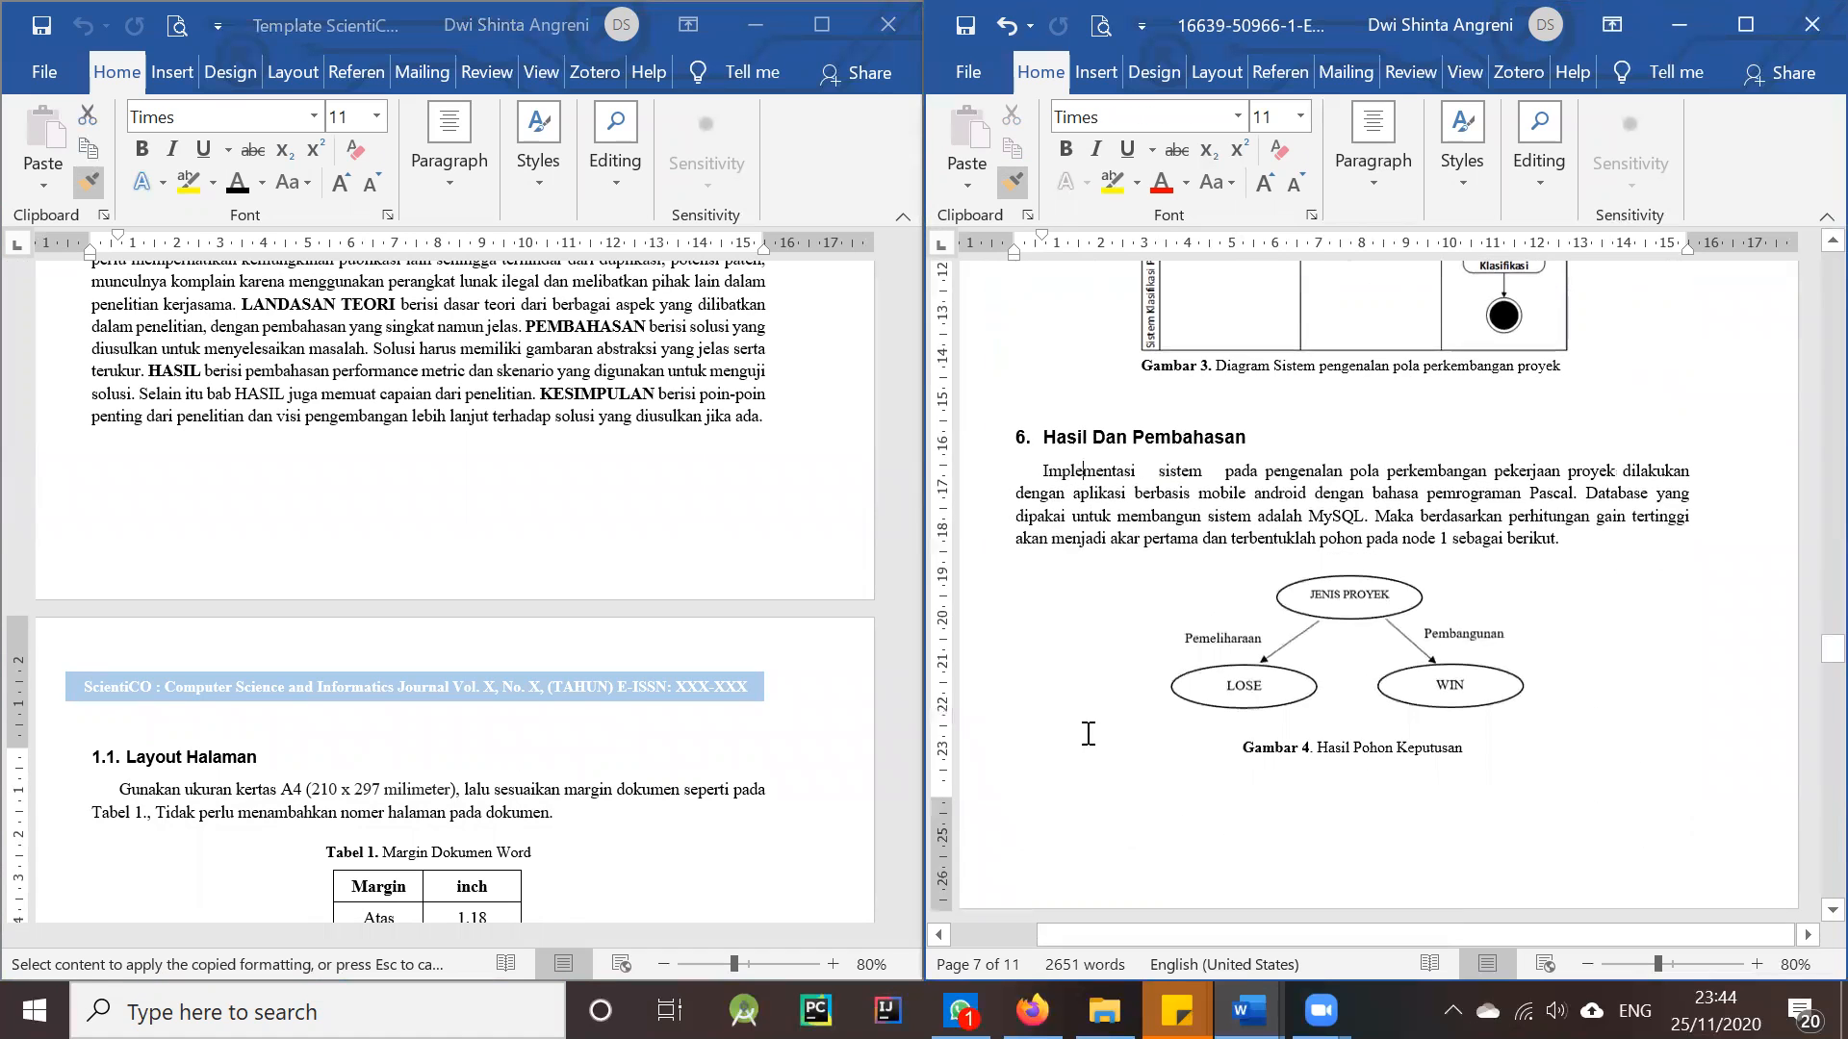
{"action": "scroll", "coordinate": [1087, 734], "scroll_direction": "down", "scroll_amount": 6}
{"action": "left_click", "coordinate": [1086, 518]}
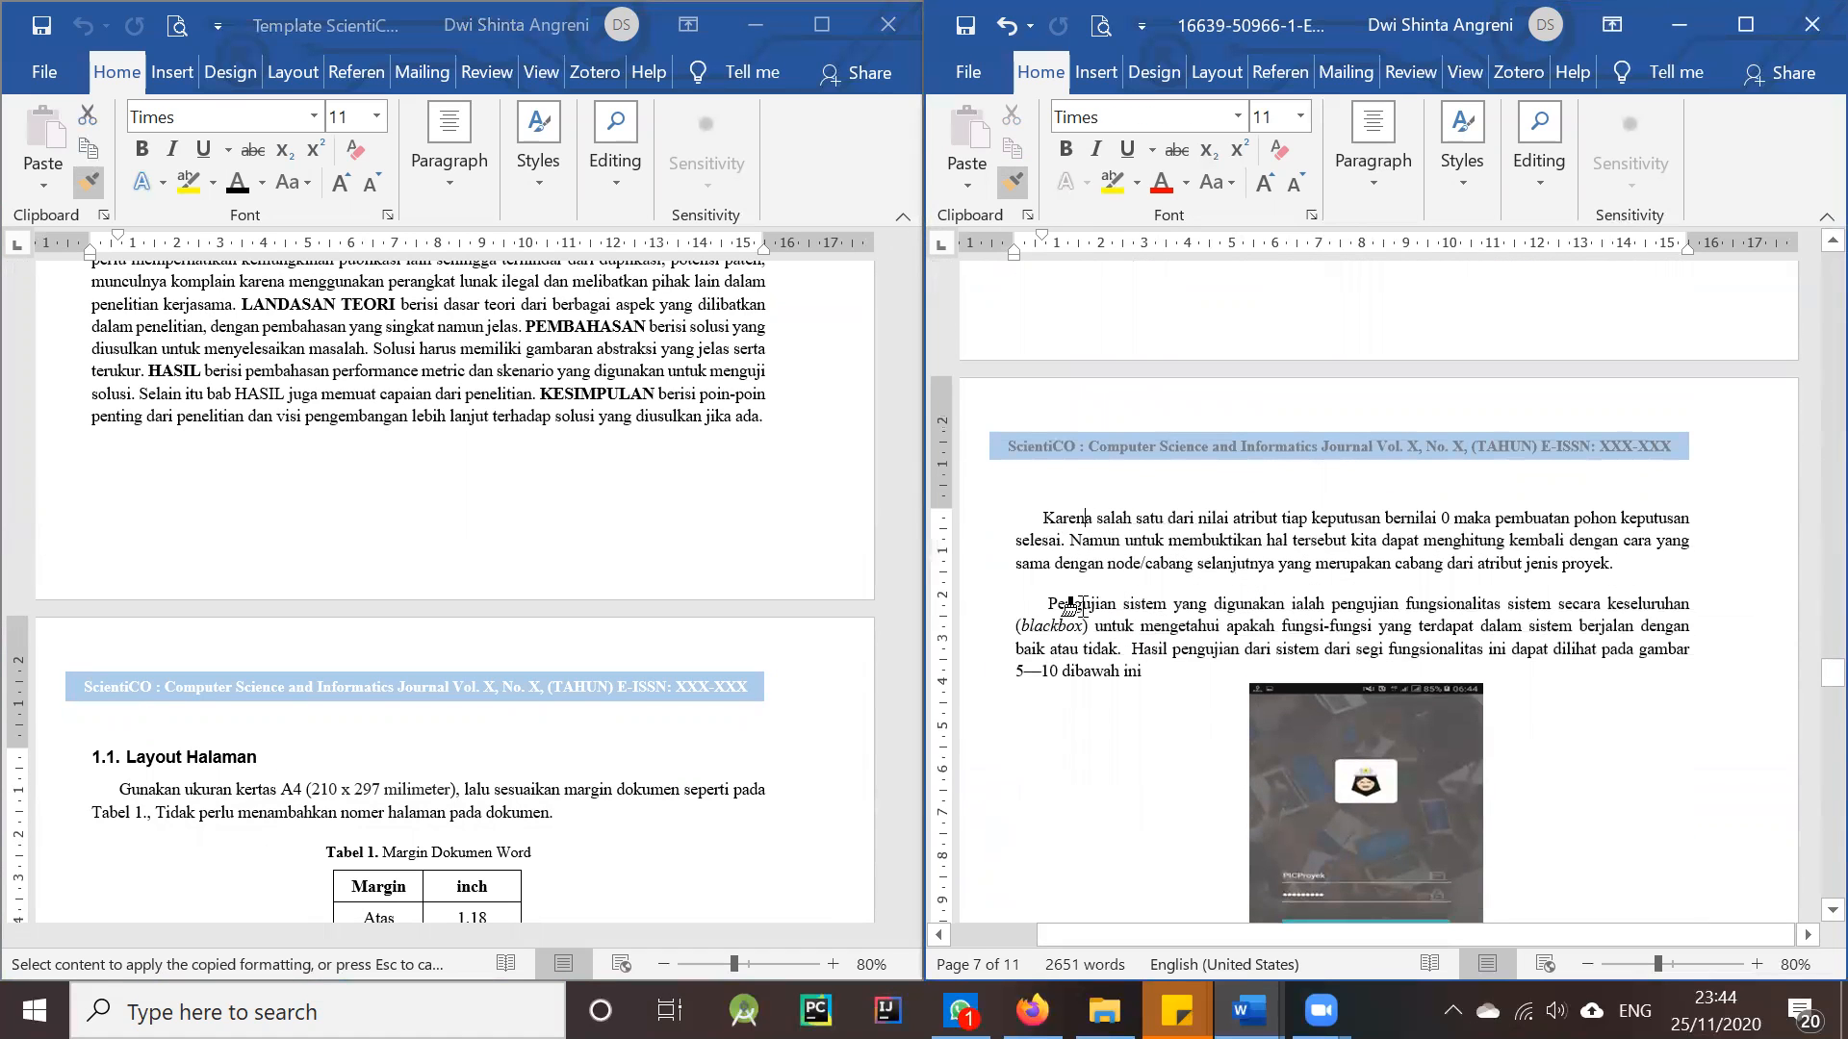
- Try to apply the copied body formatting at the "Gambar 5. Menu login" caption and undo it
{"action": "scroll", "coordinate": [1078, 605], "scroll_direction": "down", "scroll_amount": 8}
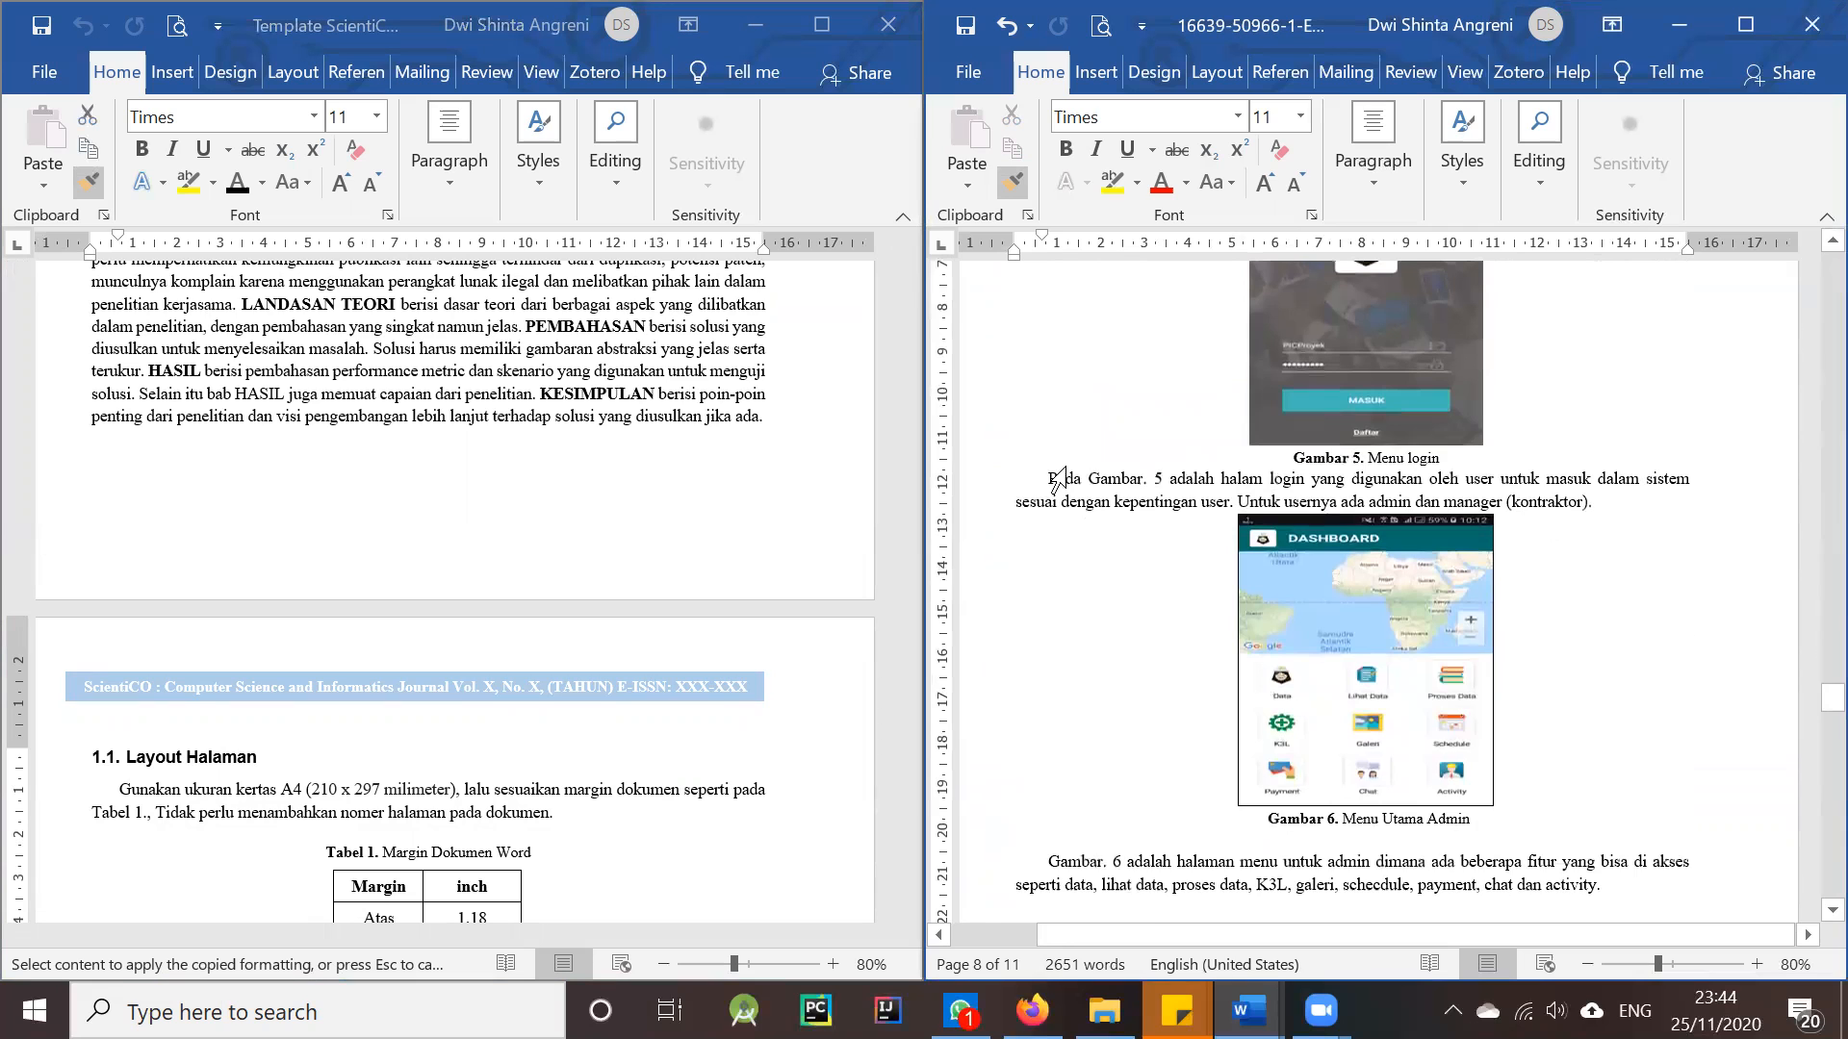
{"action": "triple_click", "coordinate": [1066, 470]}
{"action": "key", "text": "ctrl+z"}
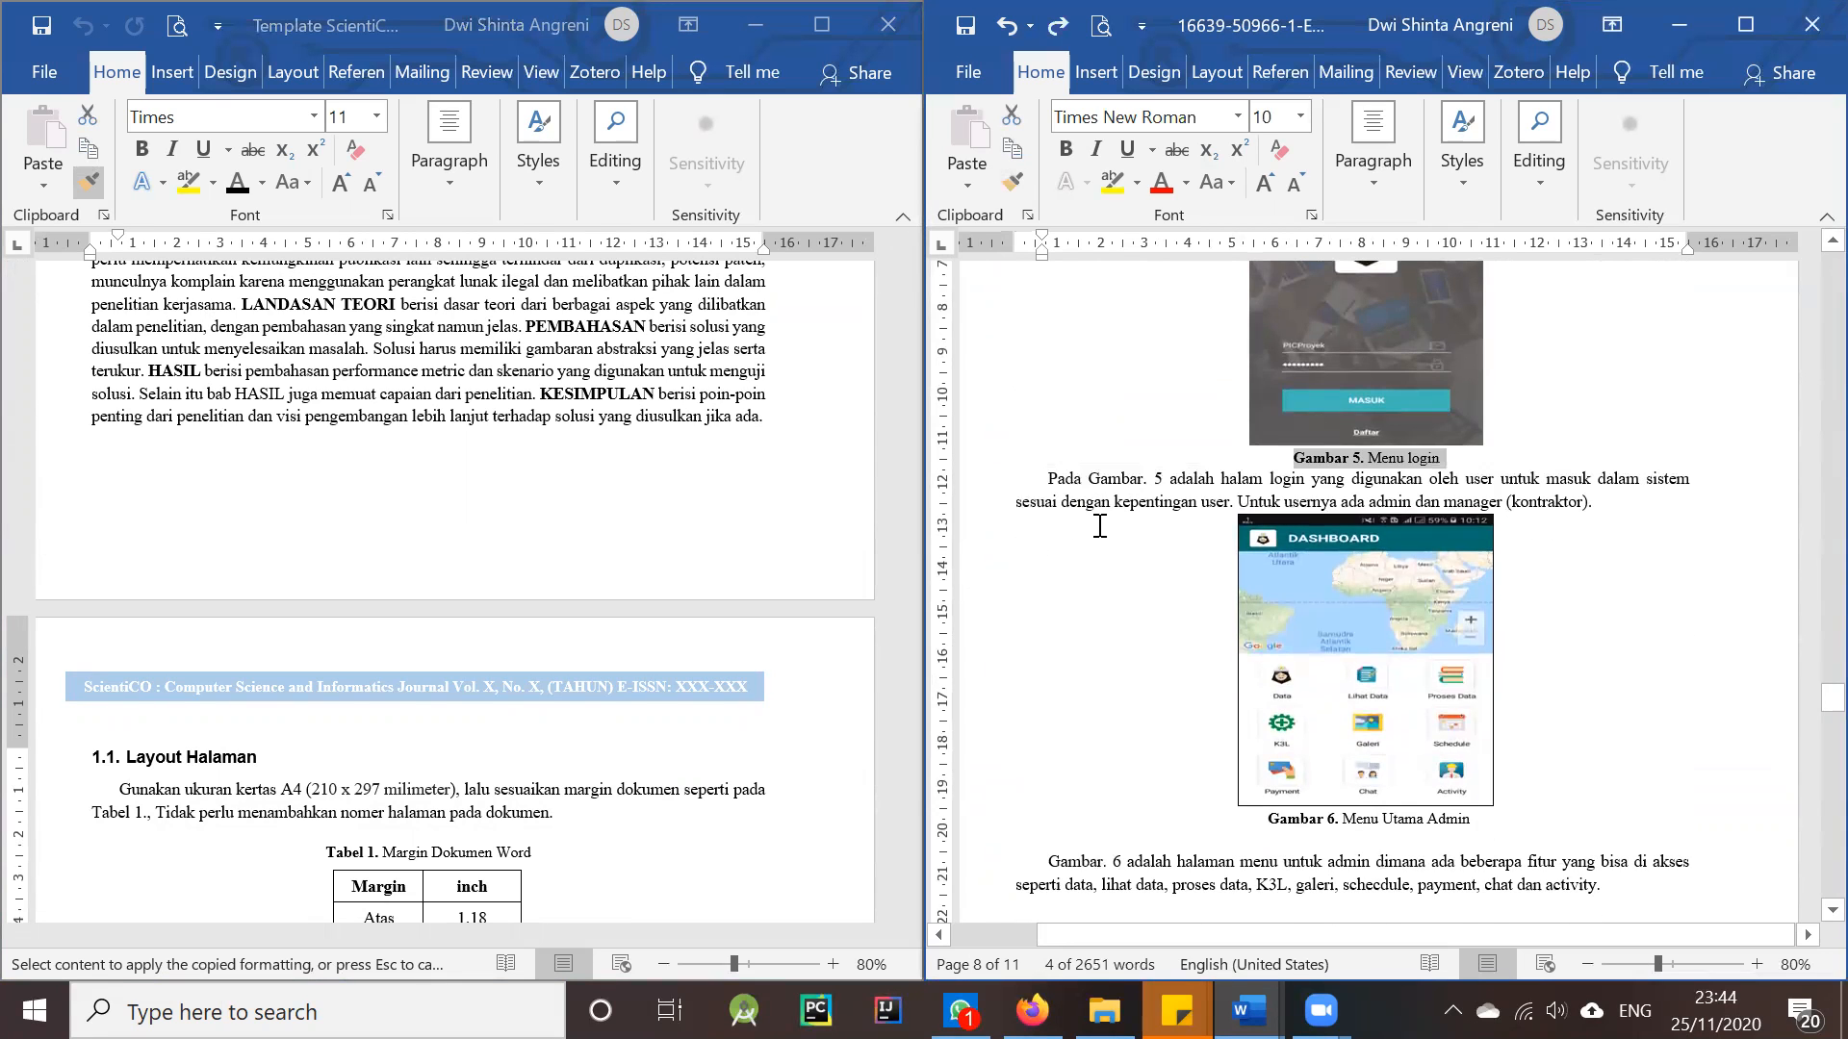
- Recopy the template's "Layout Halaman" paragraph formatting and apply it to the paragraphs describing Gambar 5 and Gambar 6
{"action": "scroll", "coordinate": [1099, 527], "scroll_direction": "up", "scroll_amount": 3}
{"action": "left_click", "coordinate": [368, 371]}
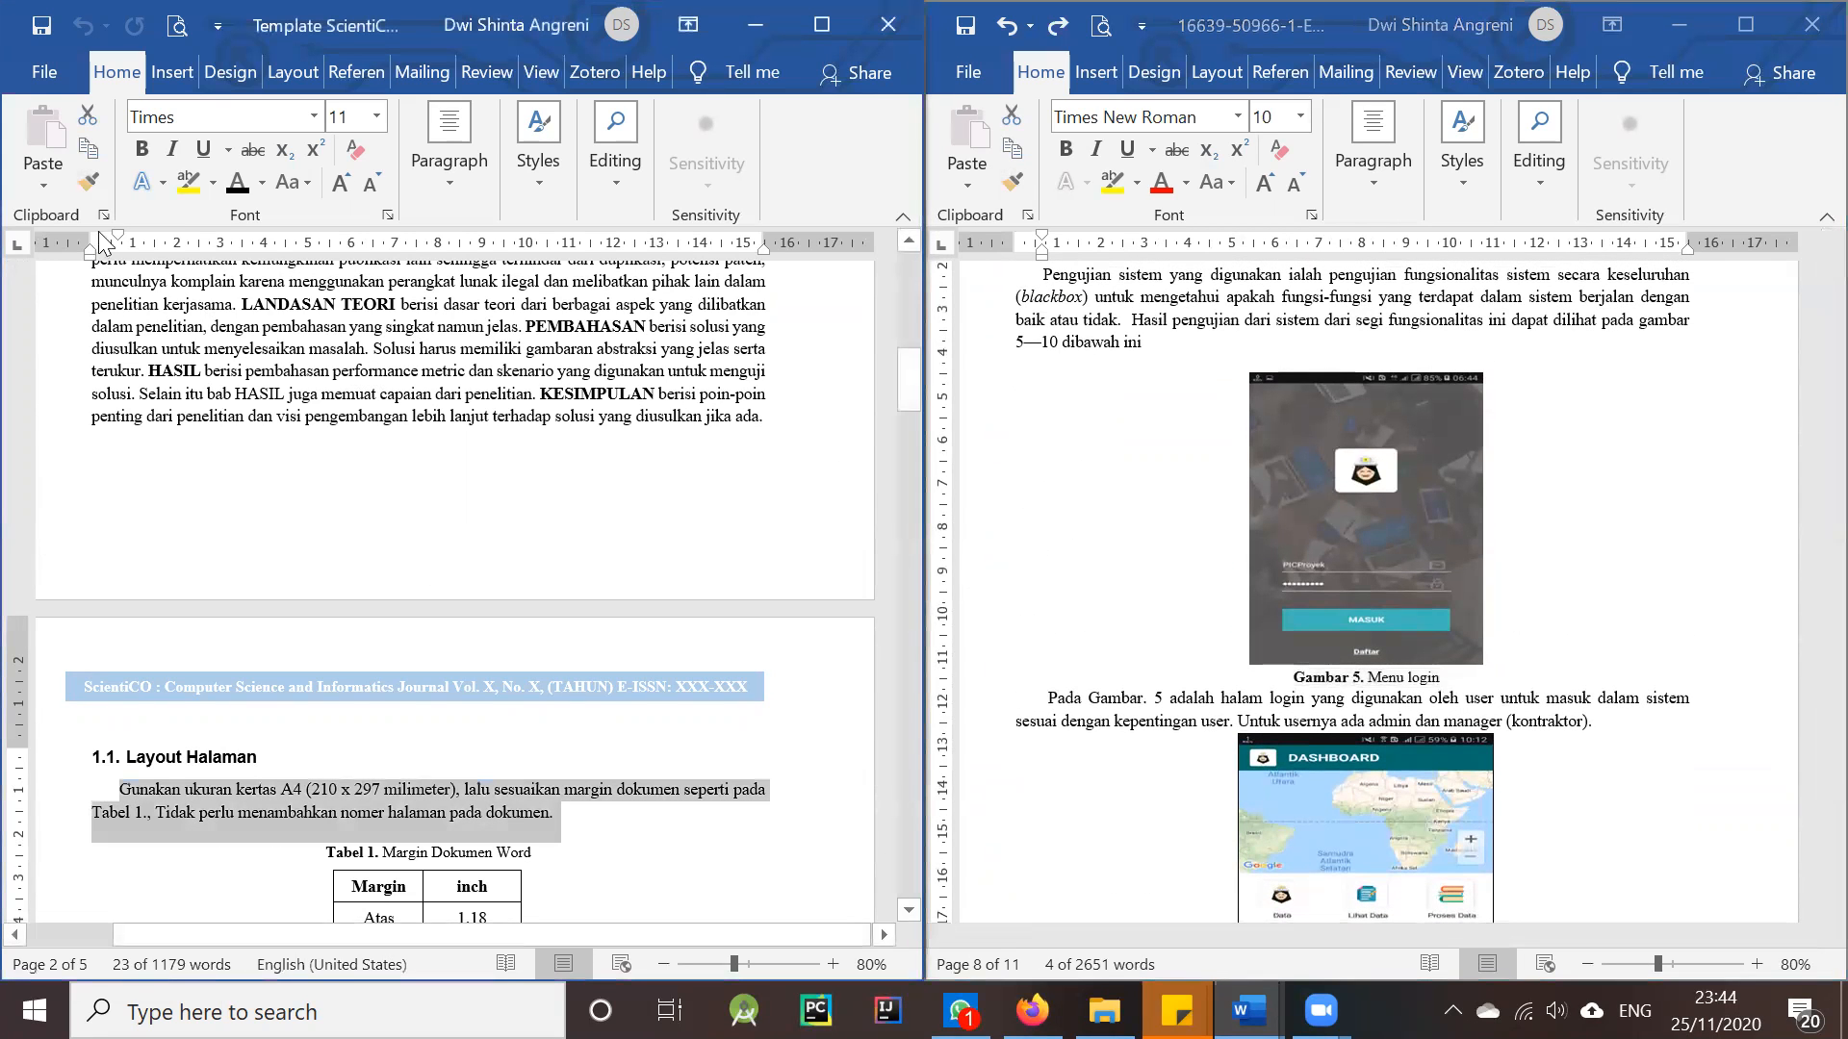
{"action": "left_click", "coordinate": [96, 189]}
{"action": "scroll", "coordinate": [1114, 421], "scroll_direction": "down", "scroll_amount": 3}
{"action": "left_click", "coordinate": [1110, 389]}
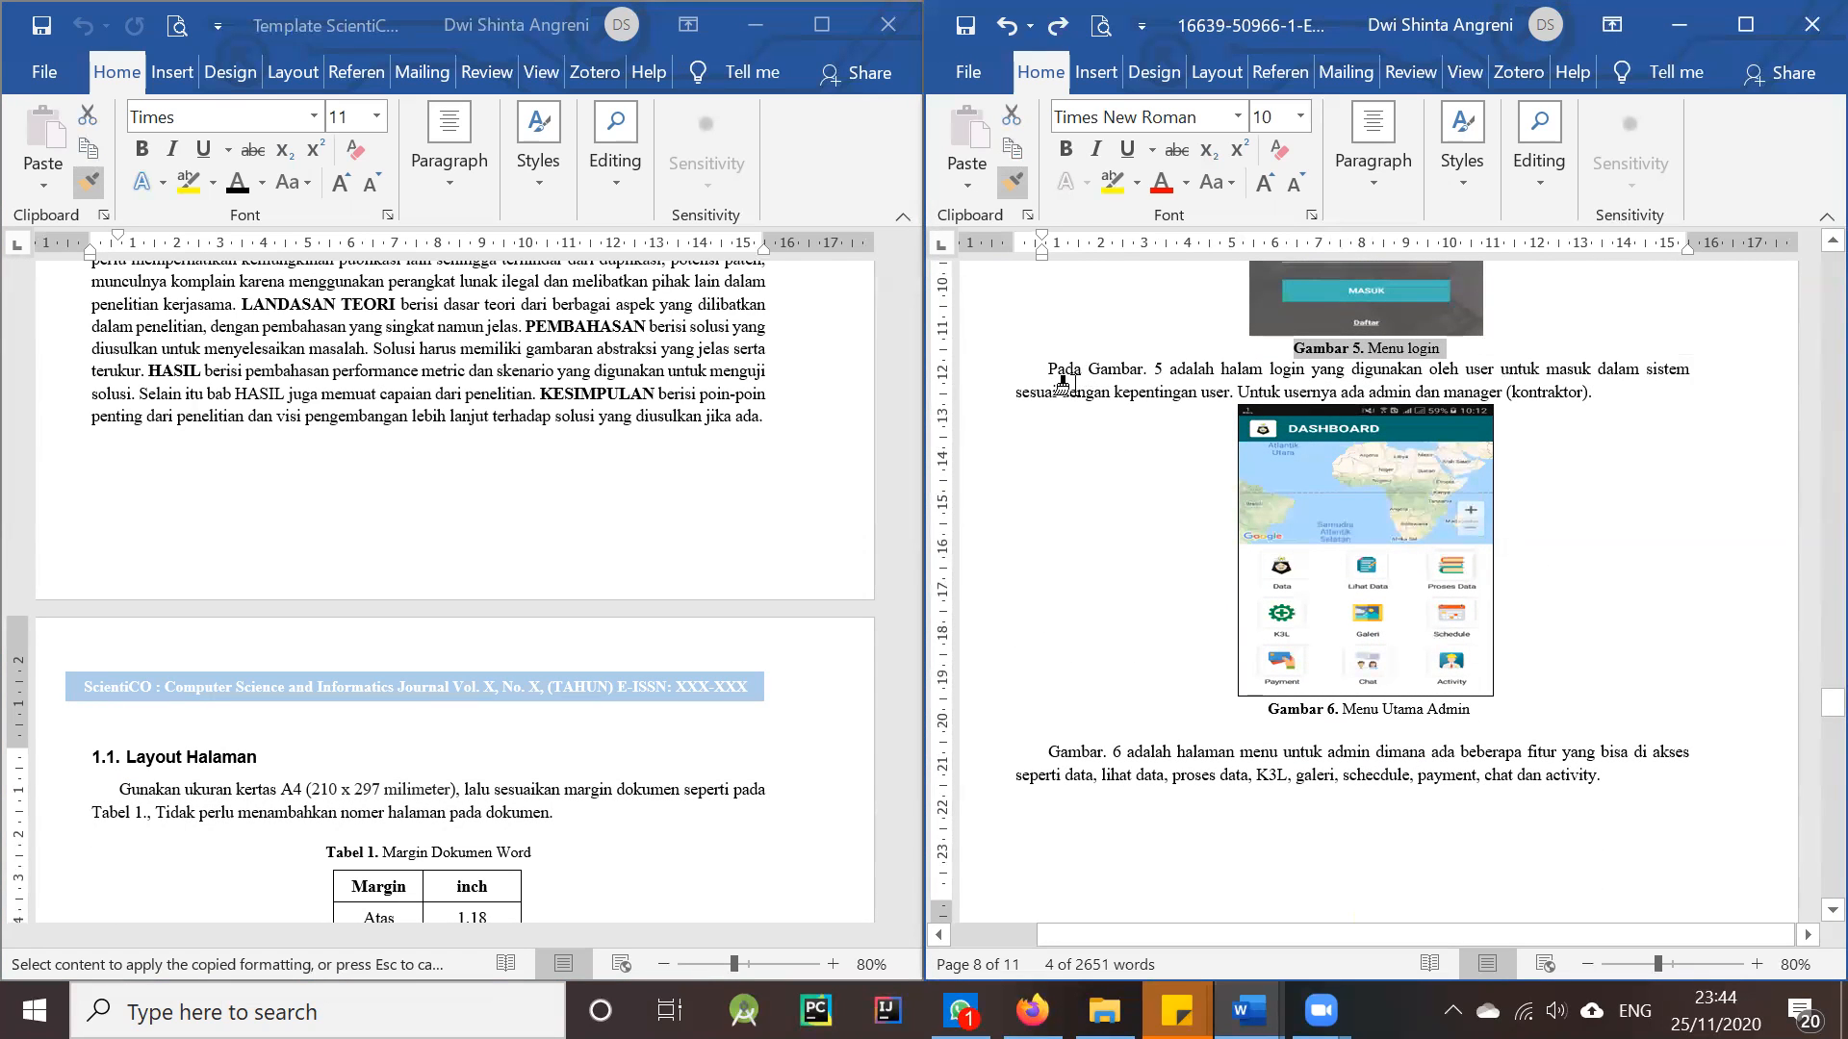
{"action": "left_click", "coordinate": [1062, 383]}
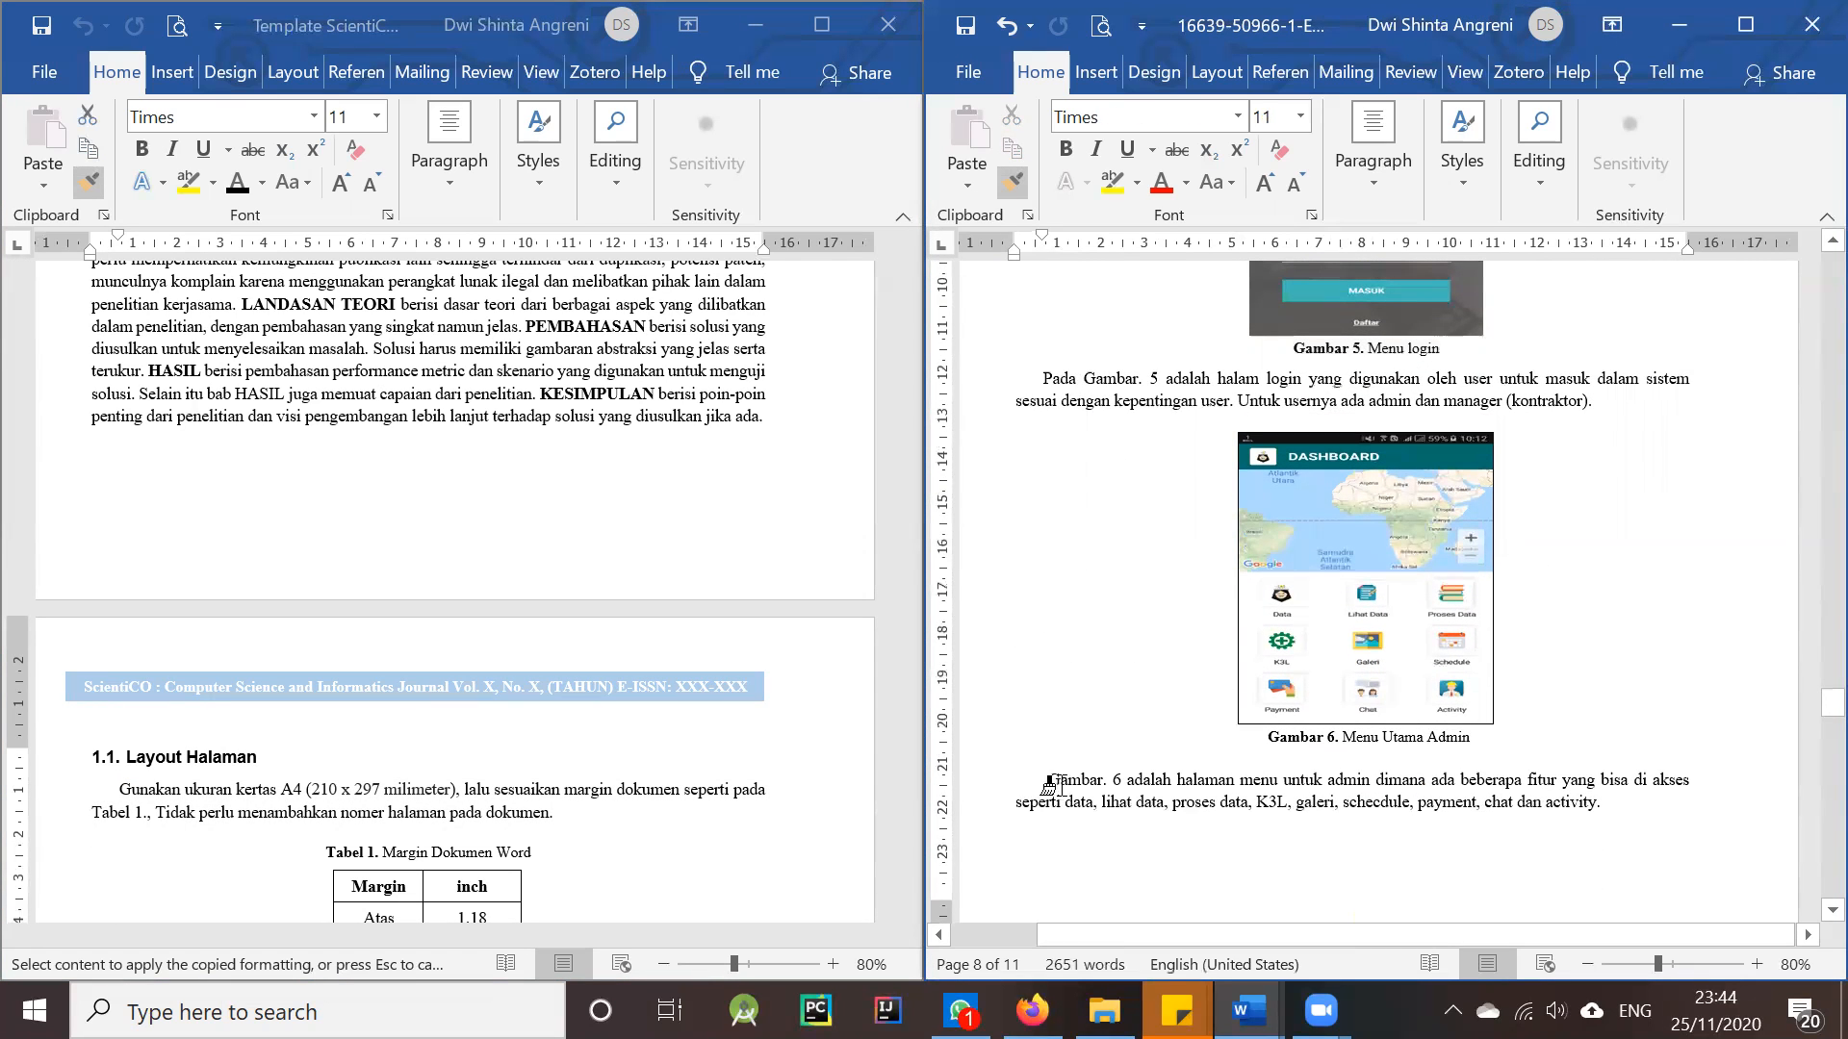
{"action": "left_click", "coordinate": [1190, 779]}
- Apply the copied body formatting to the paragraphs starting with "Menu daftar data" and "Menu hasil proses data"
{"action": "scroll", "coordinate": [1134, 856], "scroll_direction": "down", "scroll_amount": 8}
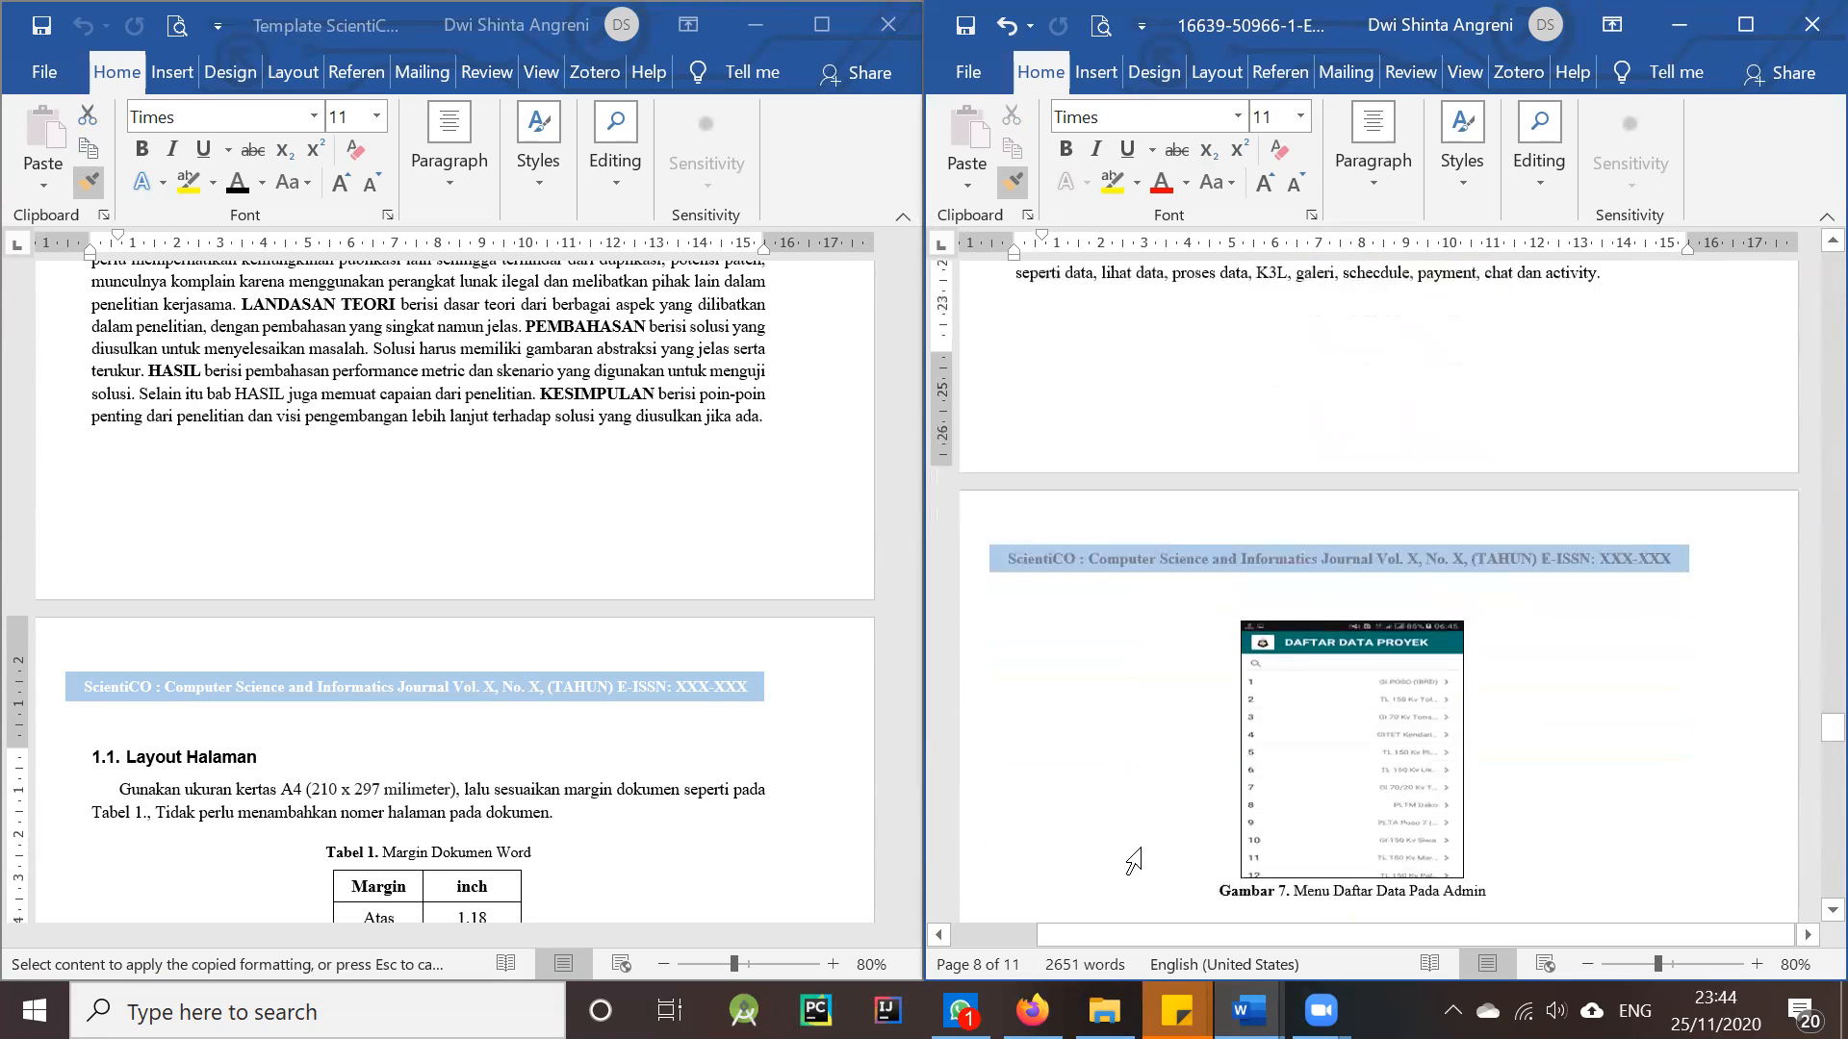
{"action": "left_click", "coordinate": [1136, 598]}
{"action": "scroll", "coordinate": [1143, 816], "scroll_direction": "down", "scroll_amount": 6}
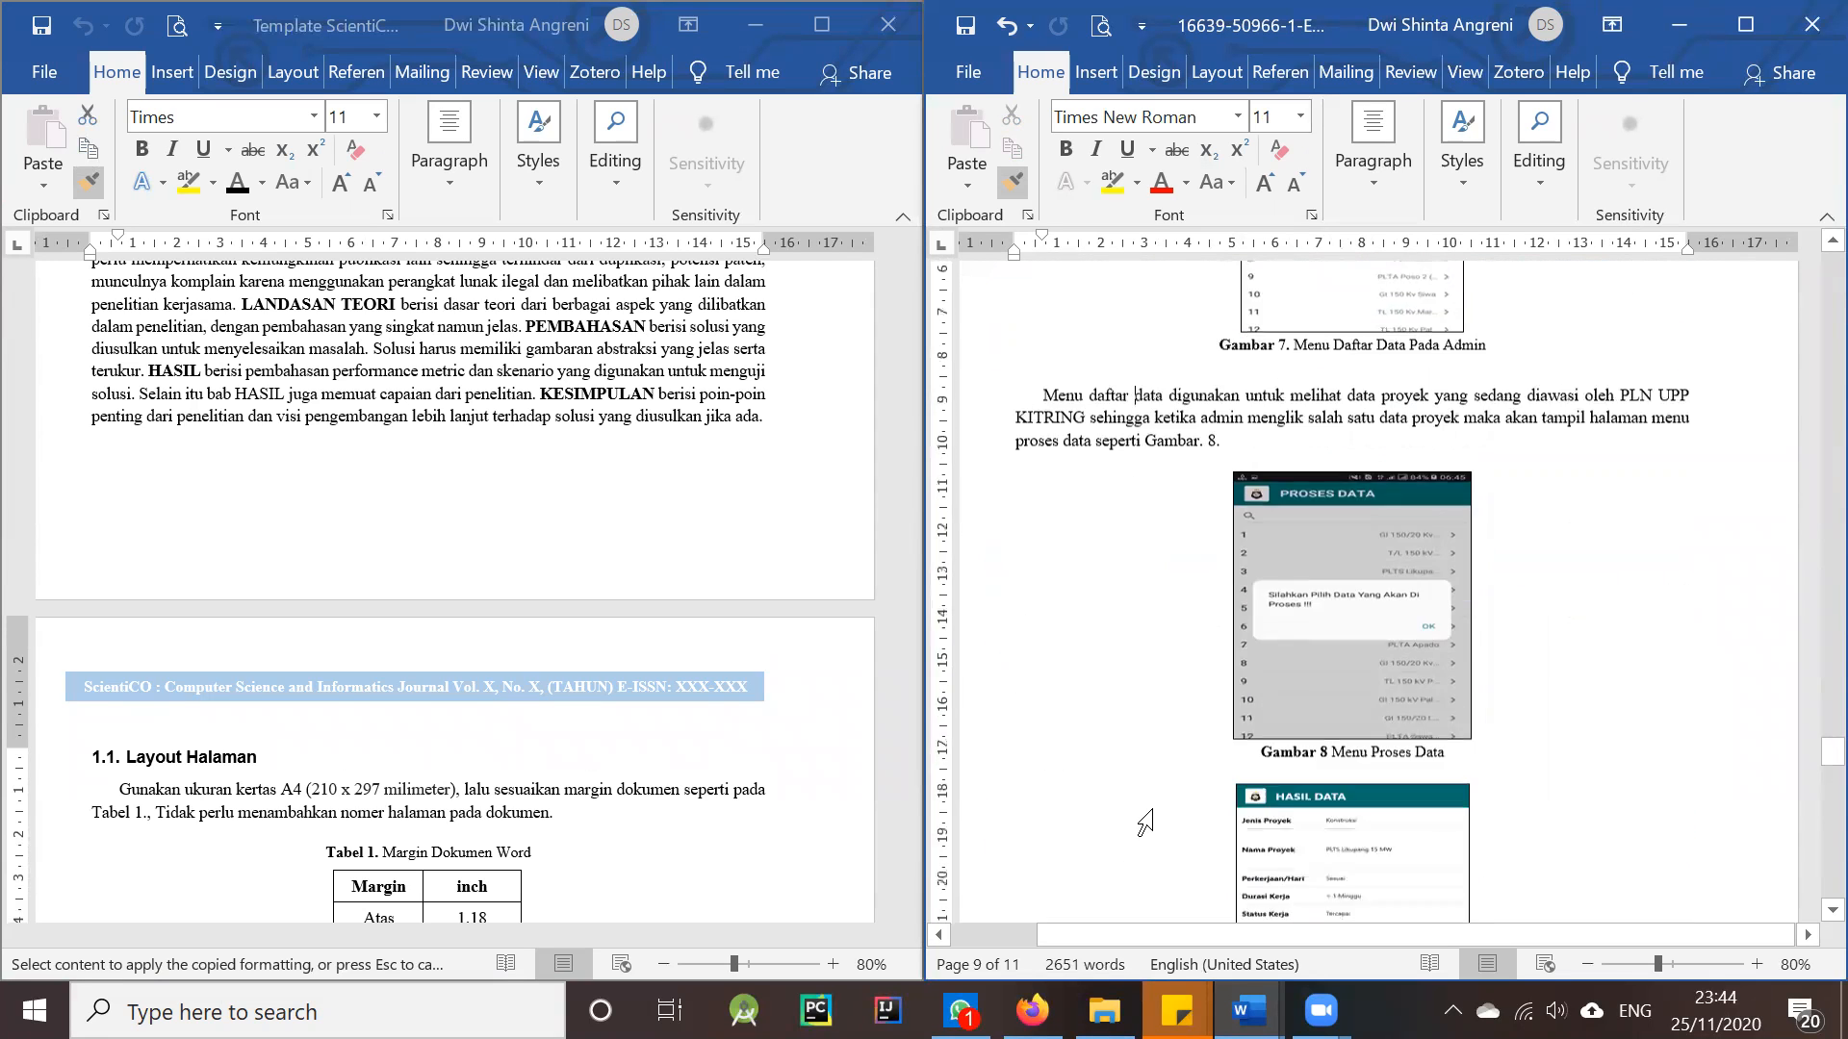
{"action": "scroll", "coordinate": [1156, 811], "scroll_direction": "down", "scroll_amount": 1}
{"action": "left_click", "coordinate": [1128, 681]}
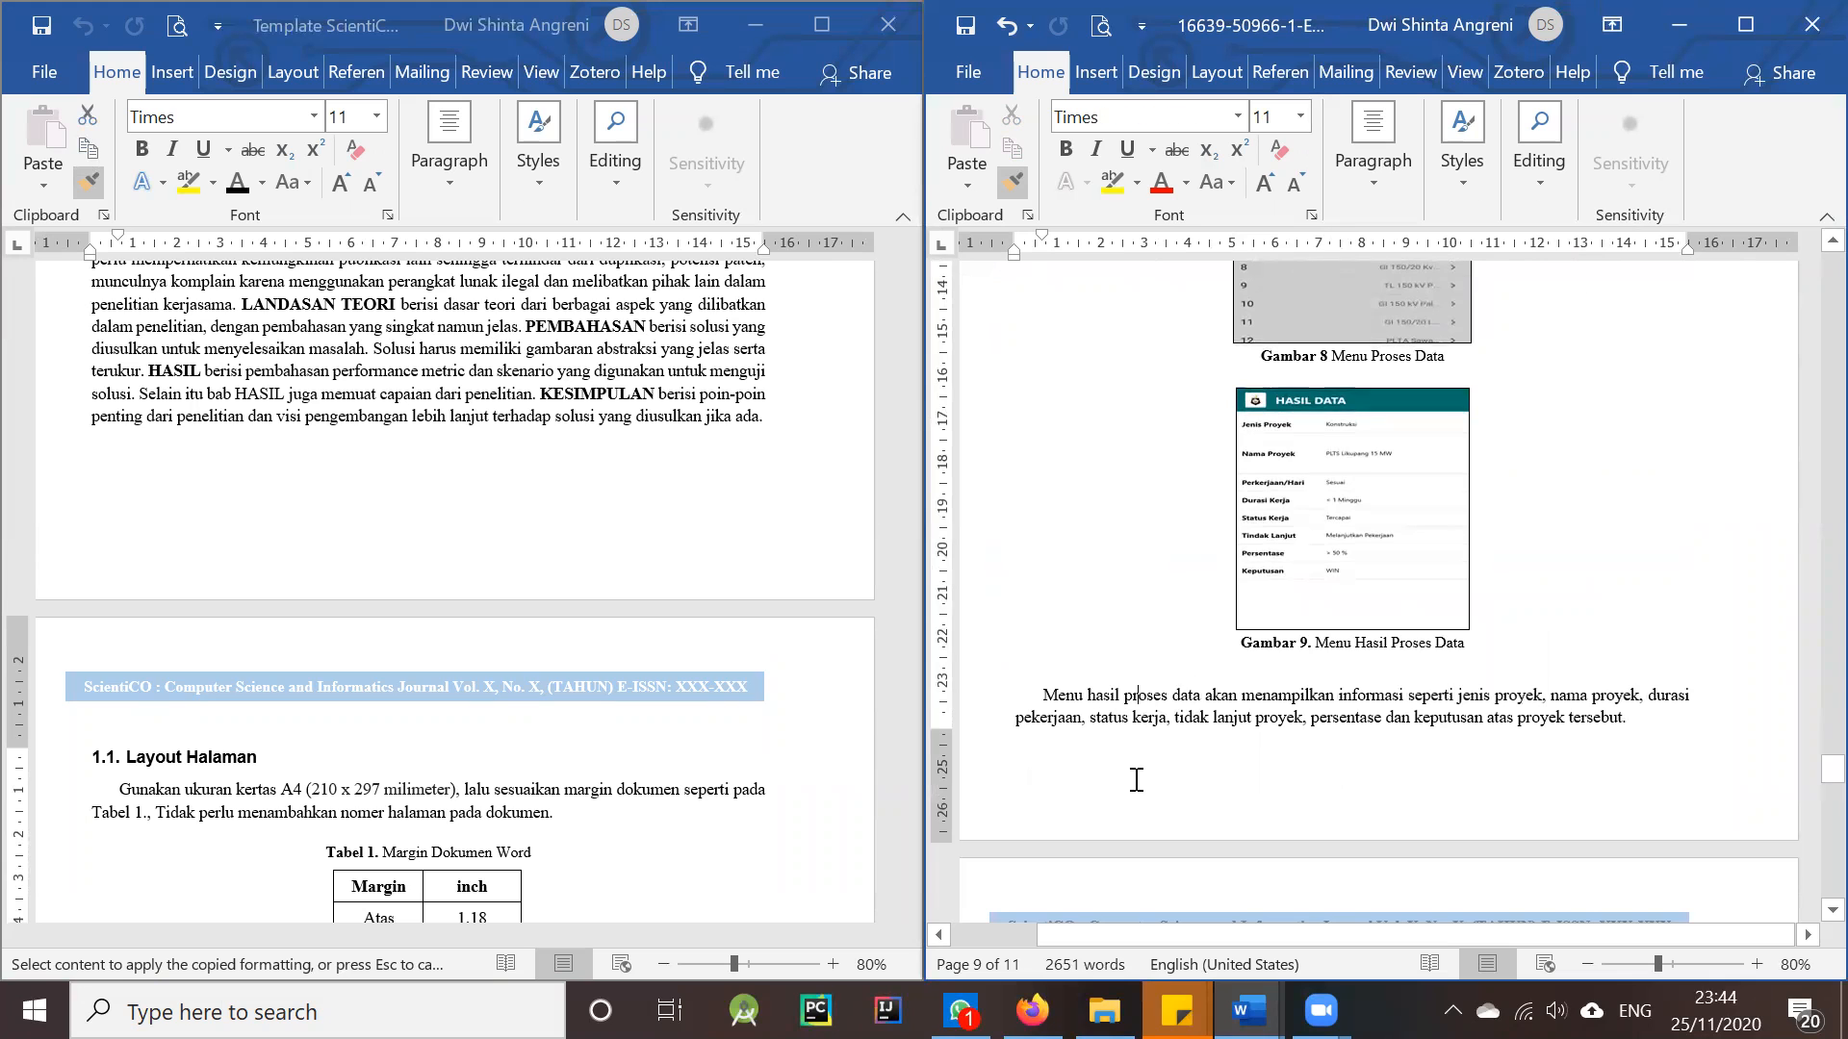
- Apply the copied body formatting to the paragraph describing Gambar 10 and the conclusion paragraph that introduces the numbered list
{"action": "scroll", "coordinate": [1135, 770], "scroll_direction": "down", "scroll_amount": 10}
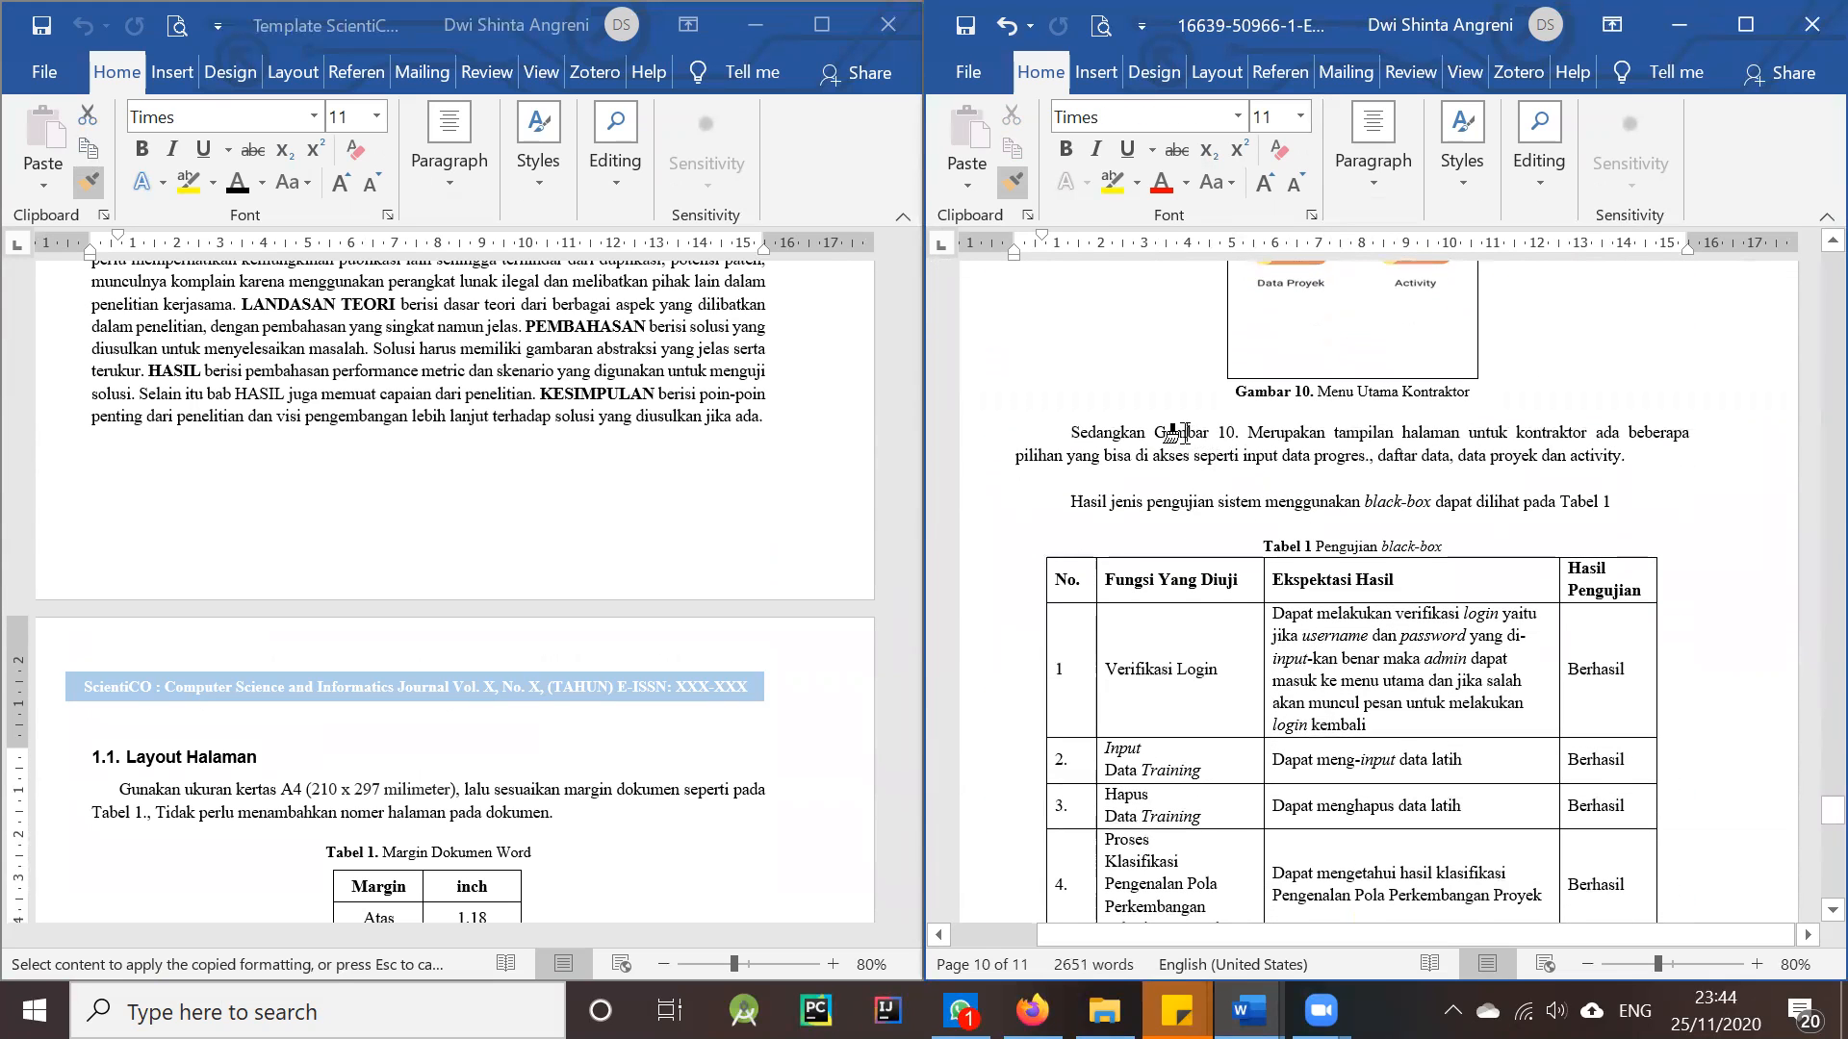
{"action": "left_click", "coordinate": [1198, 438]}
{"action": "scroll", "coordinate": [1179, 525], "scroll_direction": "down", "scroll_amount": 5}
{"action": "left_click", "coordinate": [1171, 787]}
{"action": "scroll", "coordinate": [1155, 787], "scroll_direction": "down", "scroll_amount": 5}
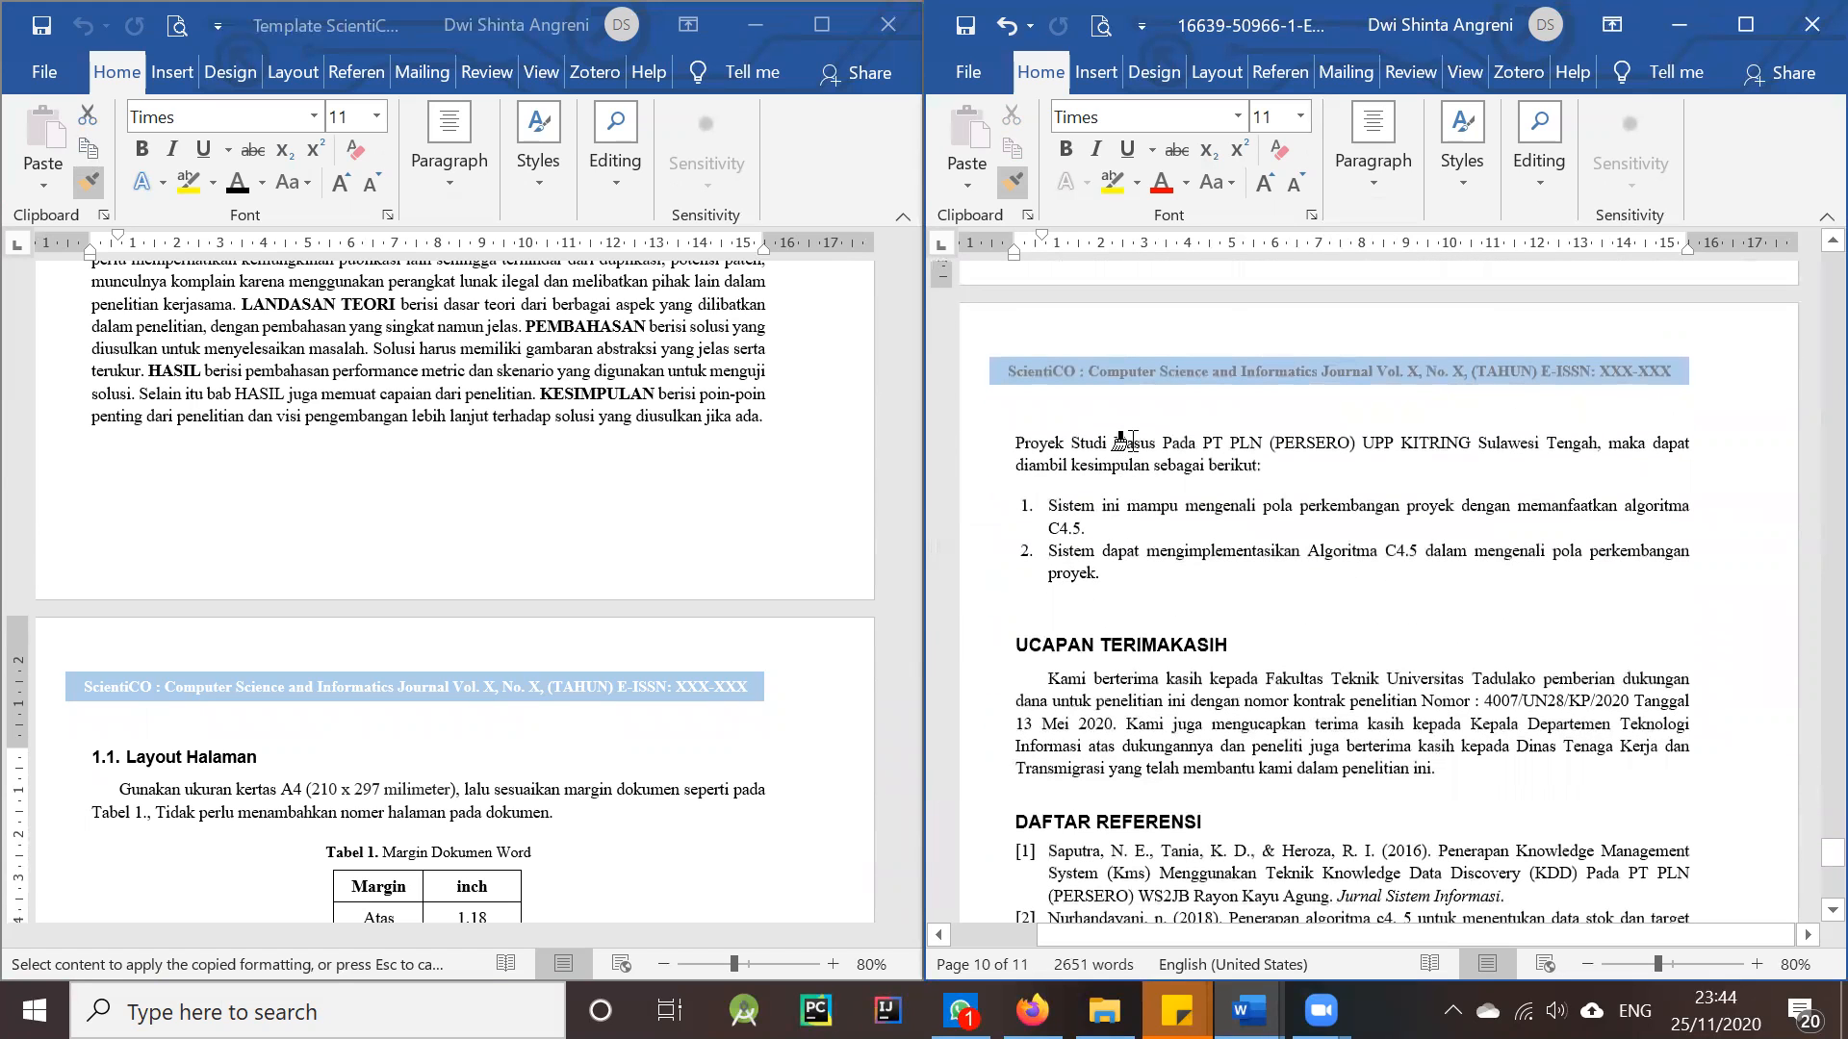
{"action": "left_click", "coordinate": [1085, 442]}
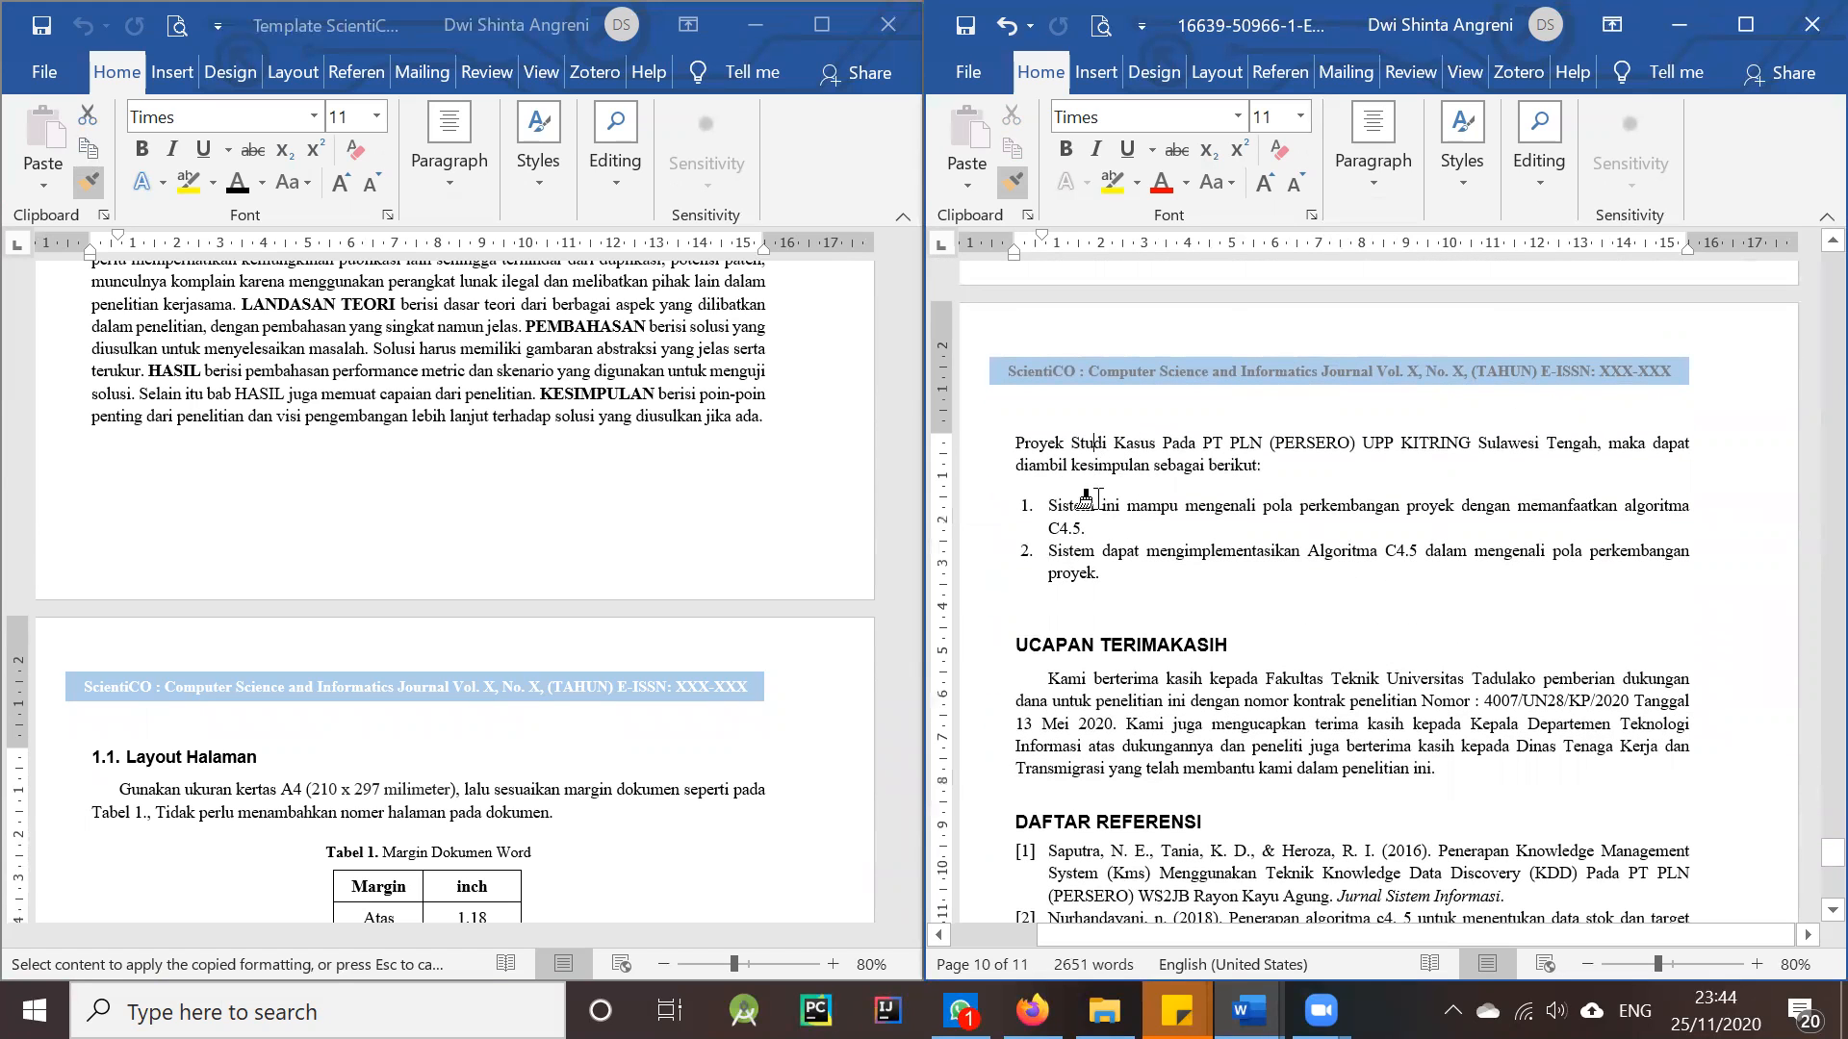
- Apply the copied body formatting to the acknowledgement paragraph under "UCAPAN TERIMAKASIH"
{"action": "scroll", "coordinate": [1114, 652], "scroll_direction": "down", "scroll_amount": 3}
{"action": "left_click", "coordinate": [1102, 512]}
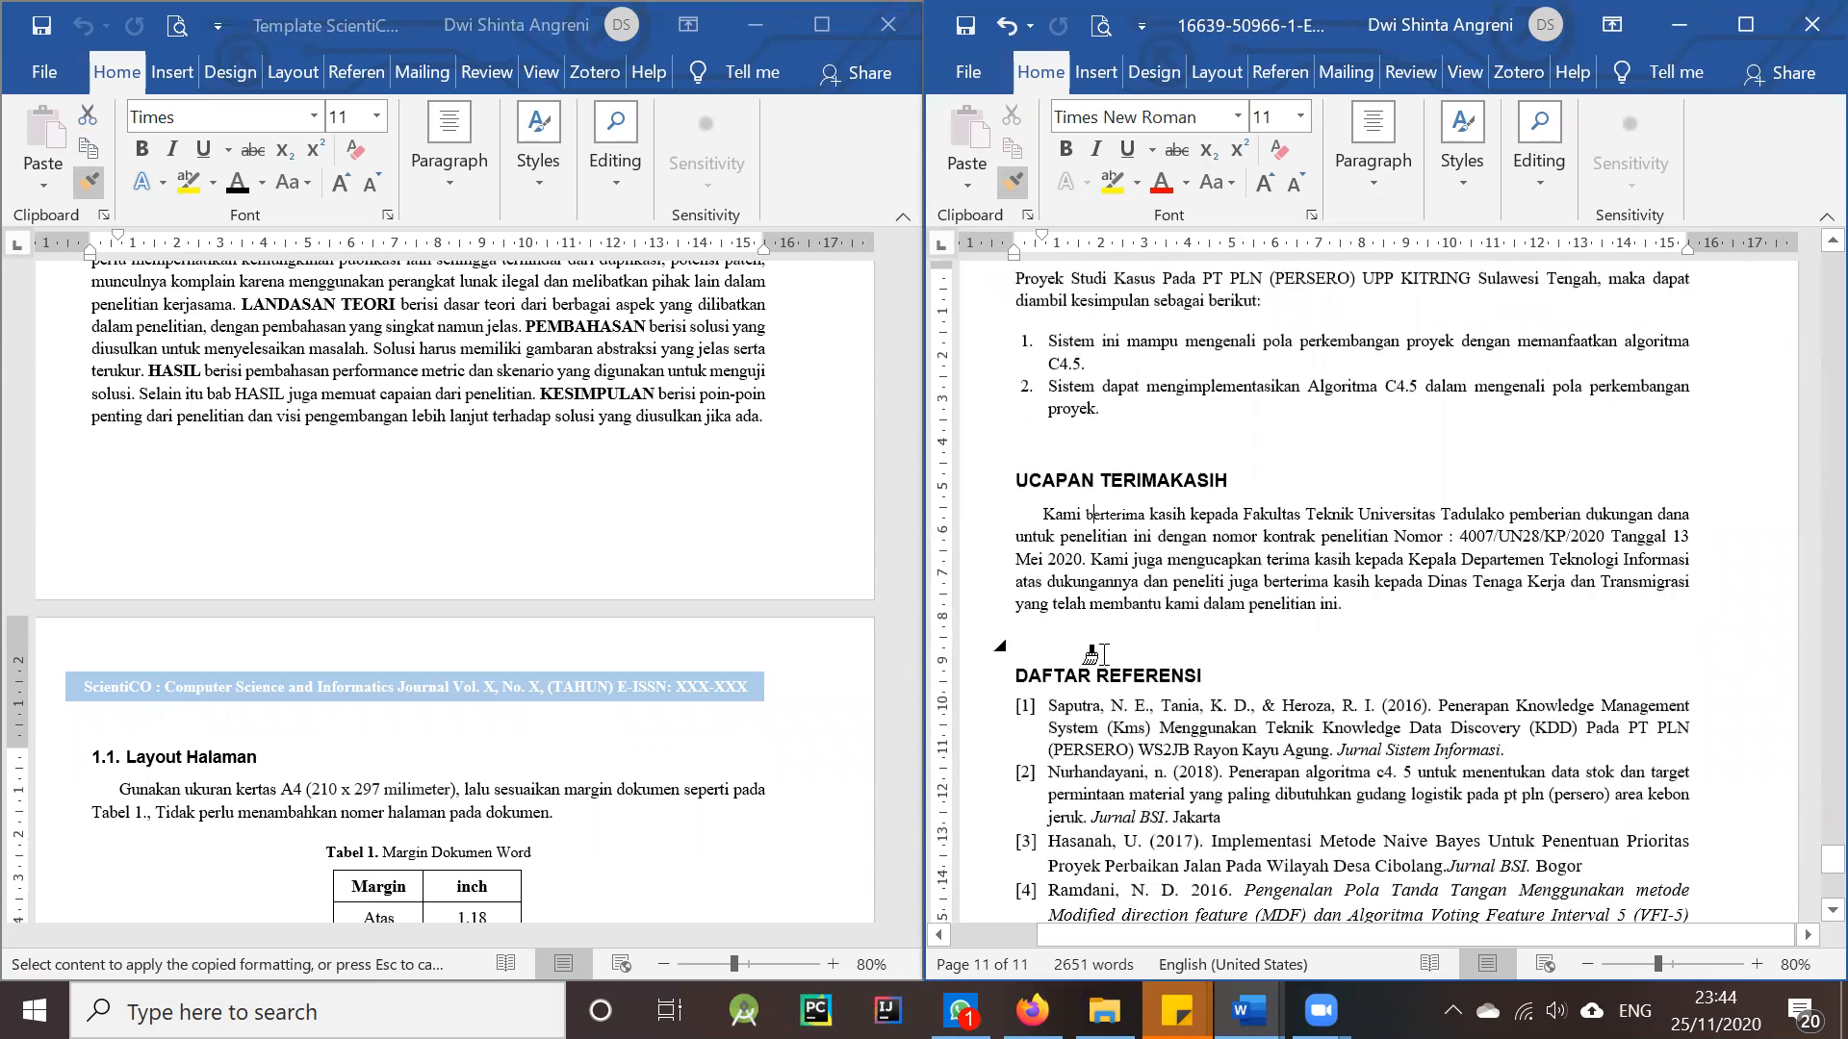
{"action": "scroll", "coordinate": [1095, 655], "scroll_direction": "down", "scroll_amount": 5}
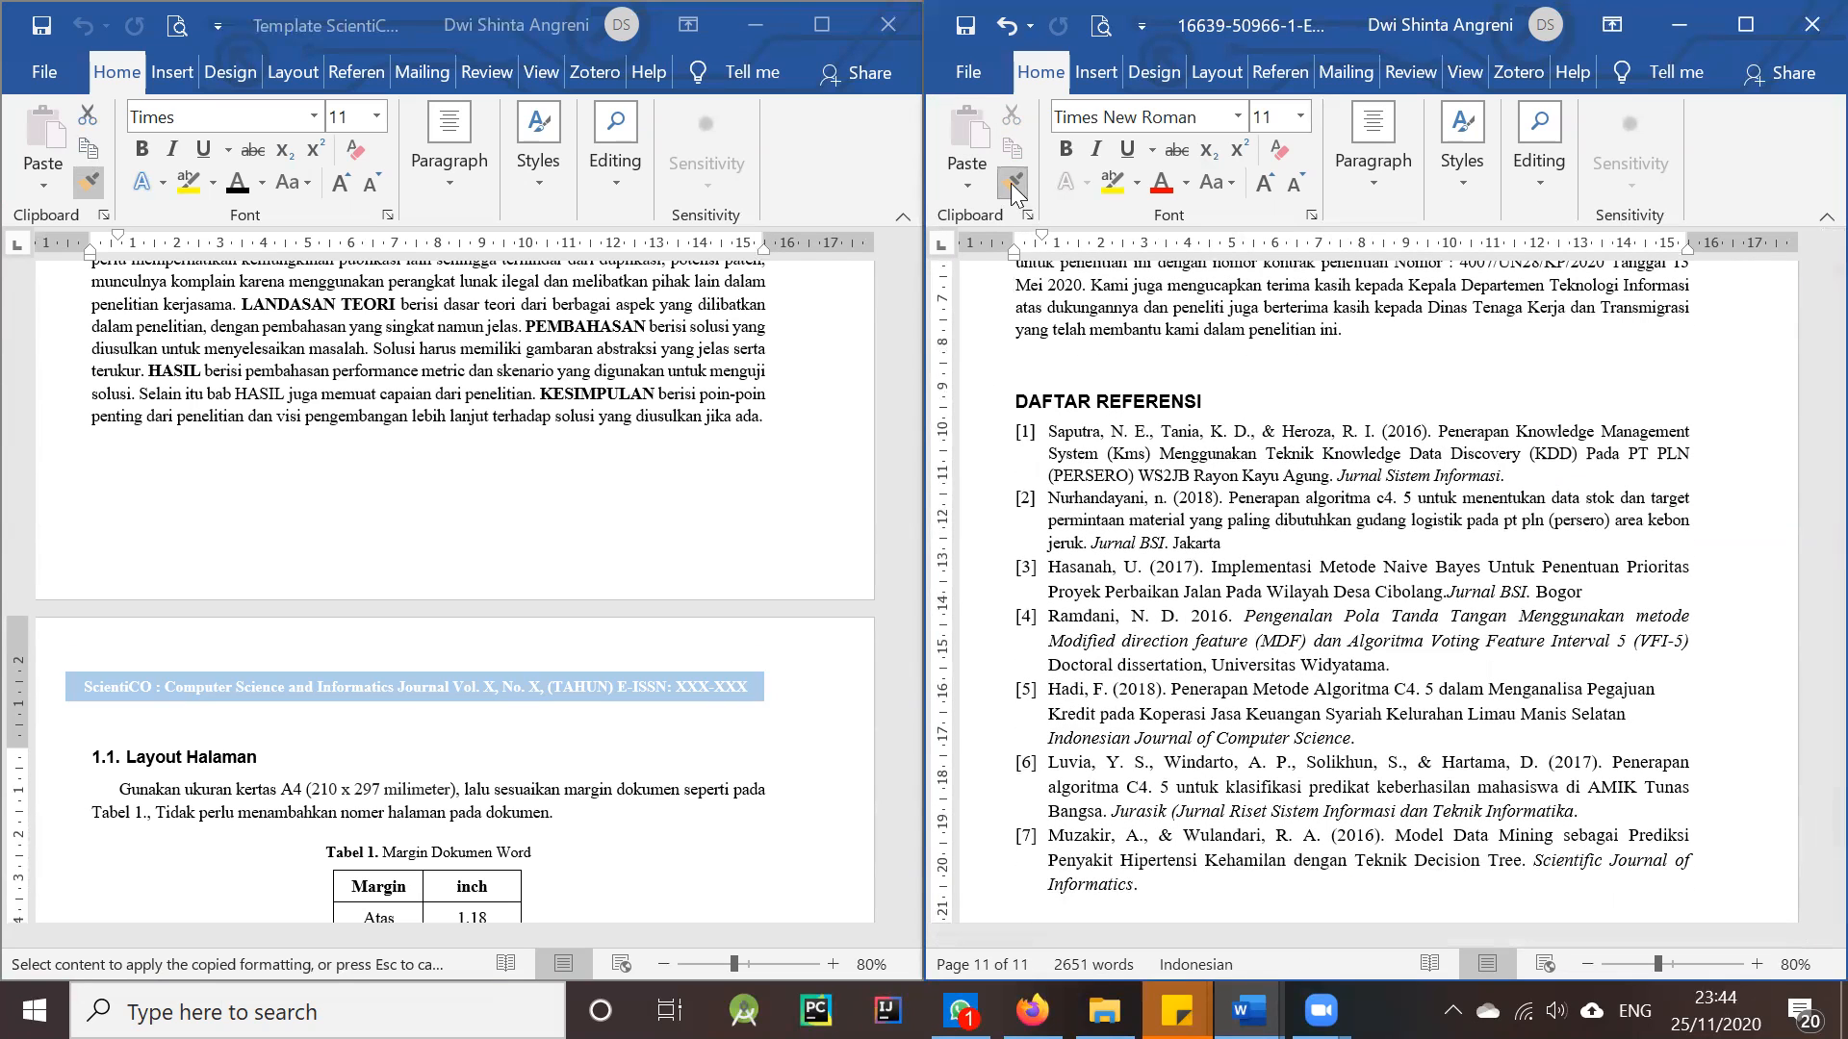
{"action": "left_click", "coordinate": [87, 181]}
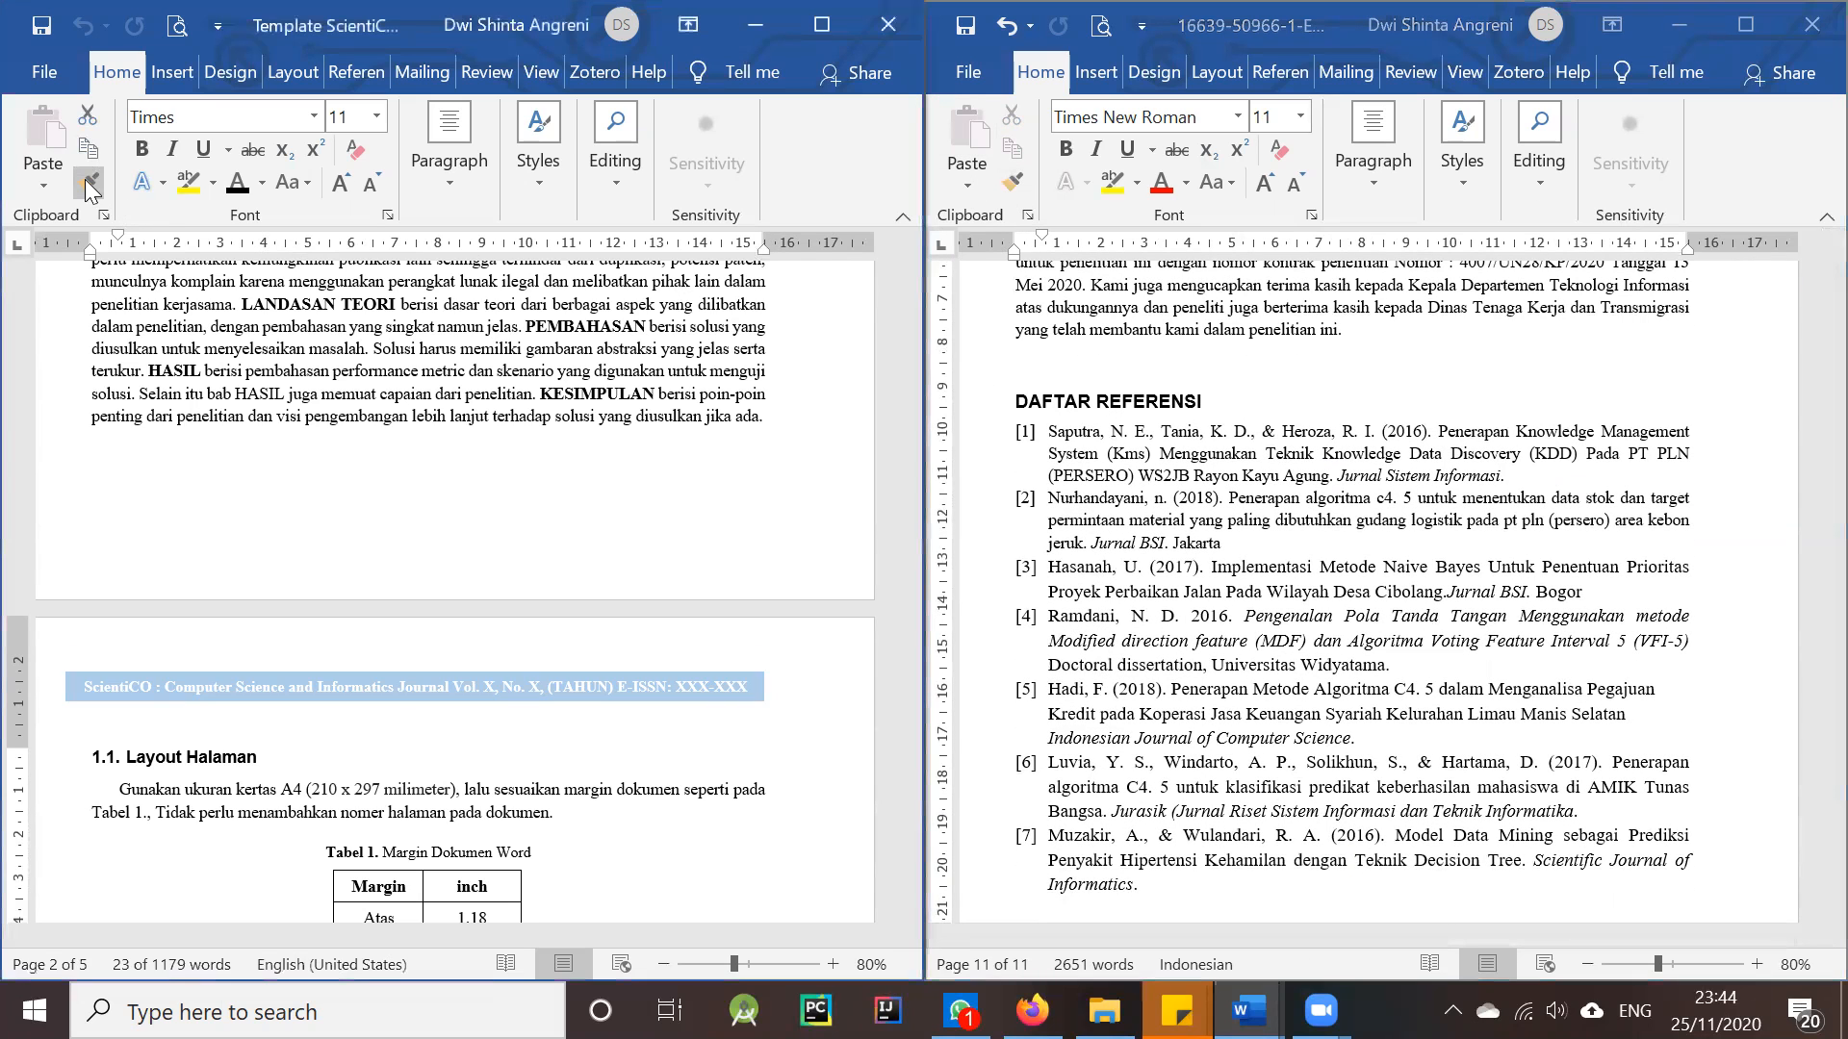
{"action": "left_click", "coordinate": [86, 181]}
{"action": "left_click", "coordinate": [1199, 438]}
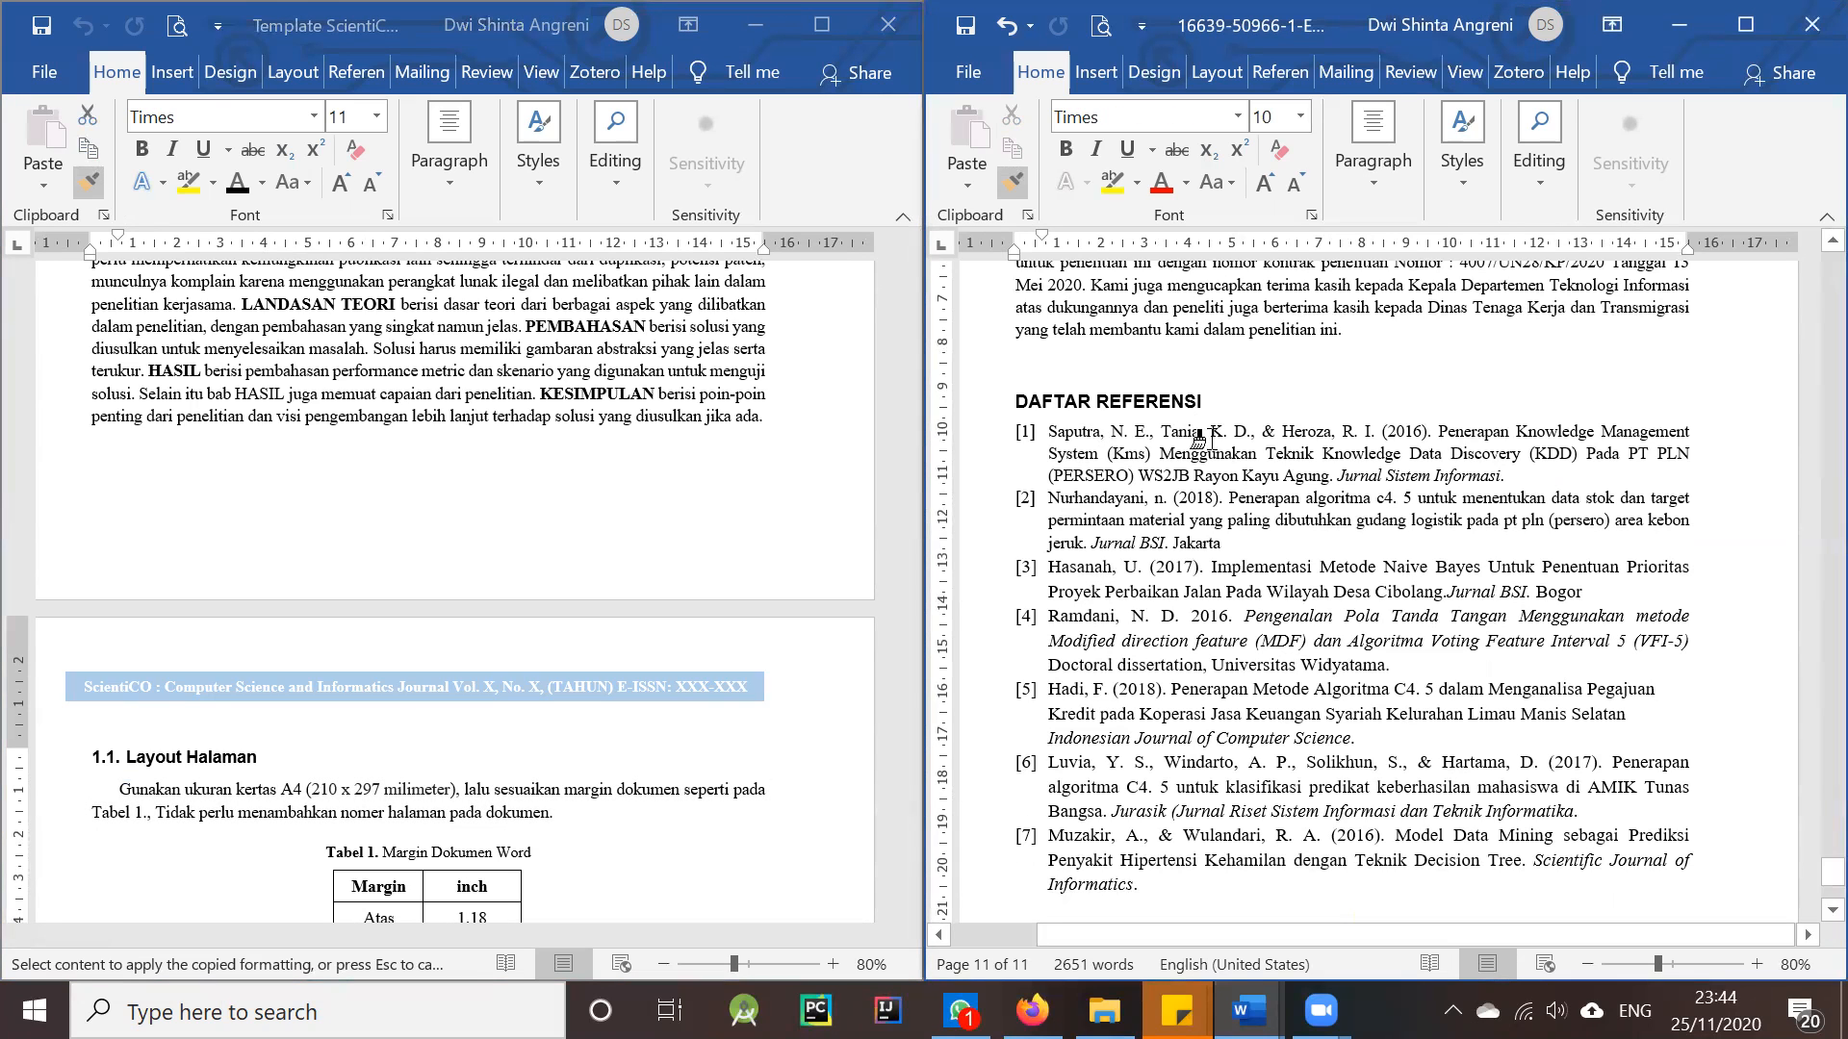
{"action": "left_click", "coordinate": [100, 183]}
{"action": "left_click", "coordinate": [95, 185]}
{"action": "left_click", "coordinate": [419, 405]}
- Review the body and heading formatting from the start of the manuscript through the Algoritma C4.5 section
{"action": "scroll", "coordinate": [1501, 577], "scroll_direction": "up", "scroll_amount": 7}
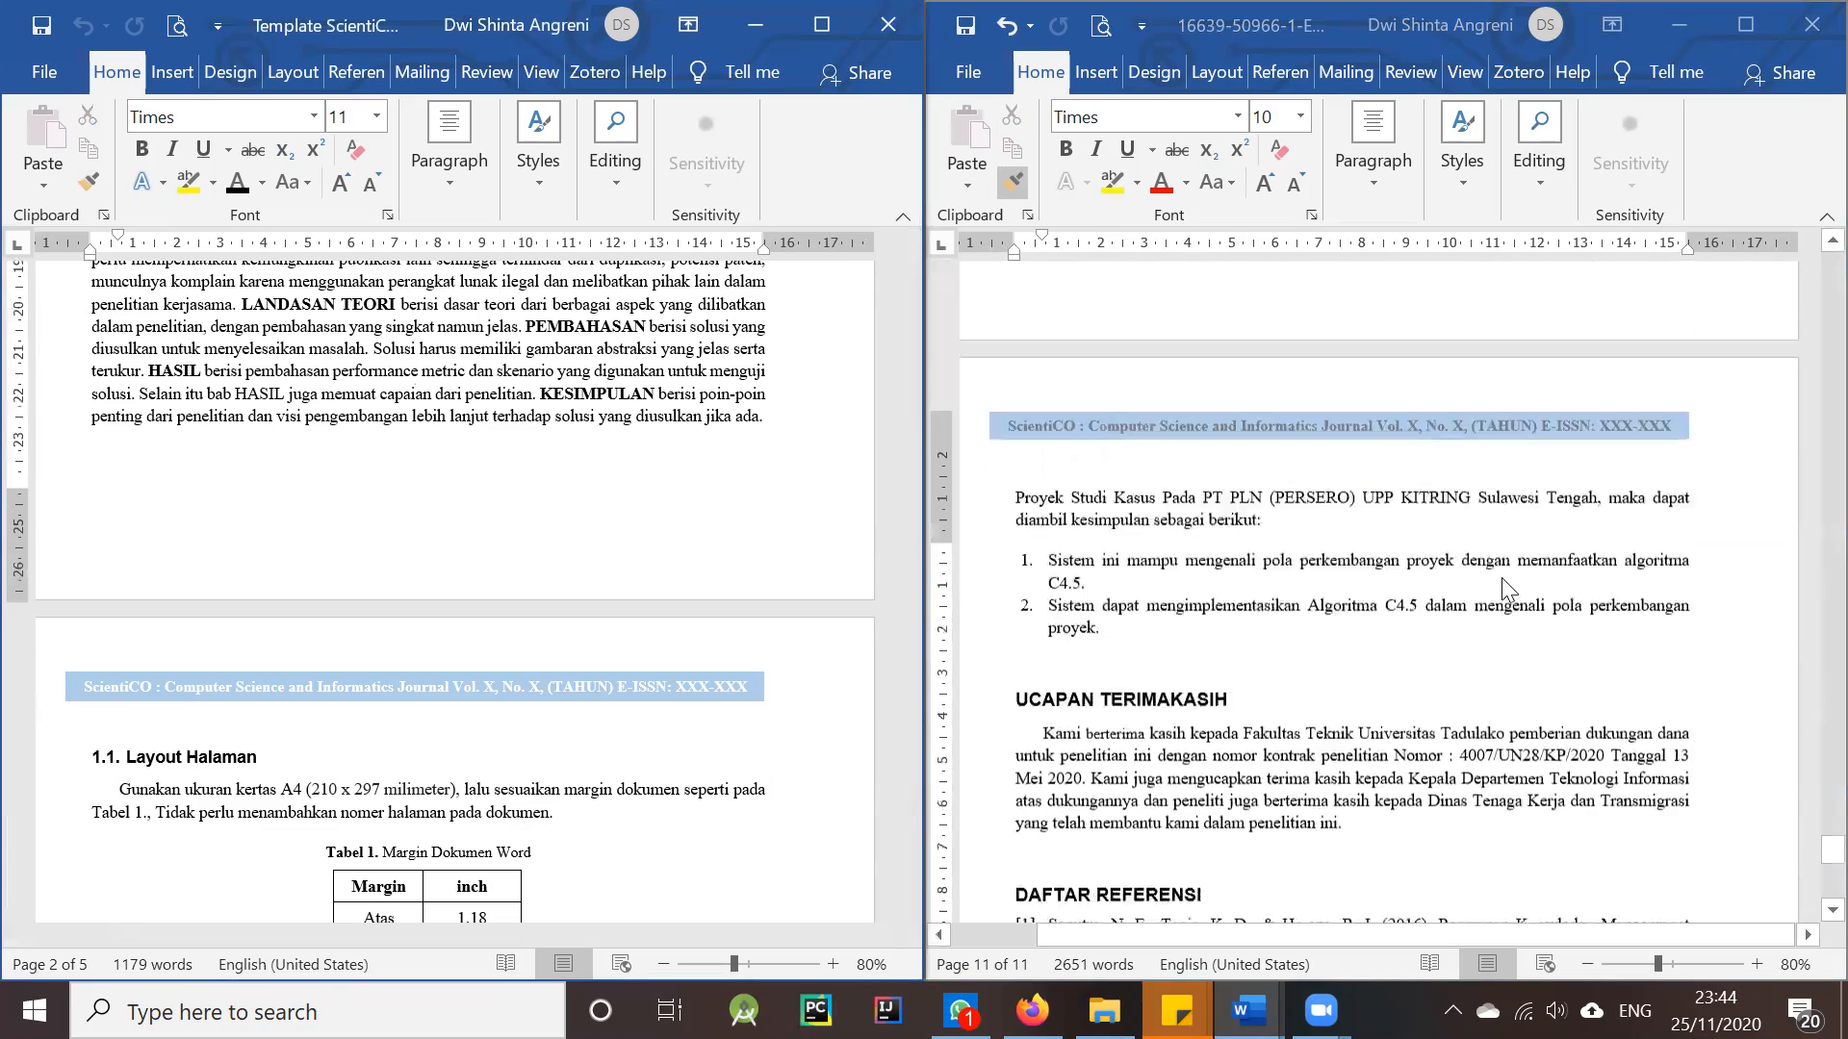
{"action": "scroll", "coordinate": [1501, 578], "scroll_direction": "up", "scroll_amount": 1}
{"action": "left_click_drag", "start_coordinate": [1801, 843], "coordinate": [1806, 212]}
{"action": "scroll", "coordinate": [1313, 730], "scroll_direction": "down", "scroll_amount": 15}
{"action": "scroll", "coordinate": [1314, 729], "scroll_direction": "down", "scroll_amount": 20}
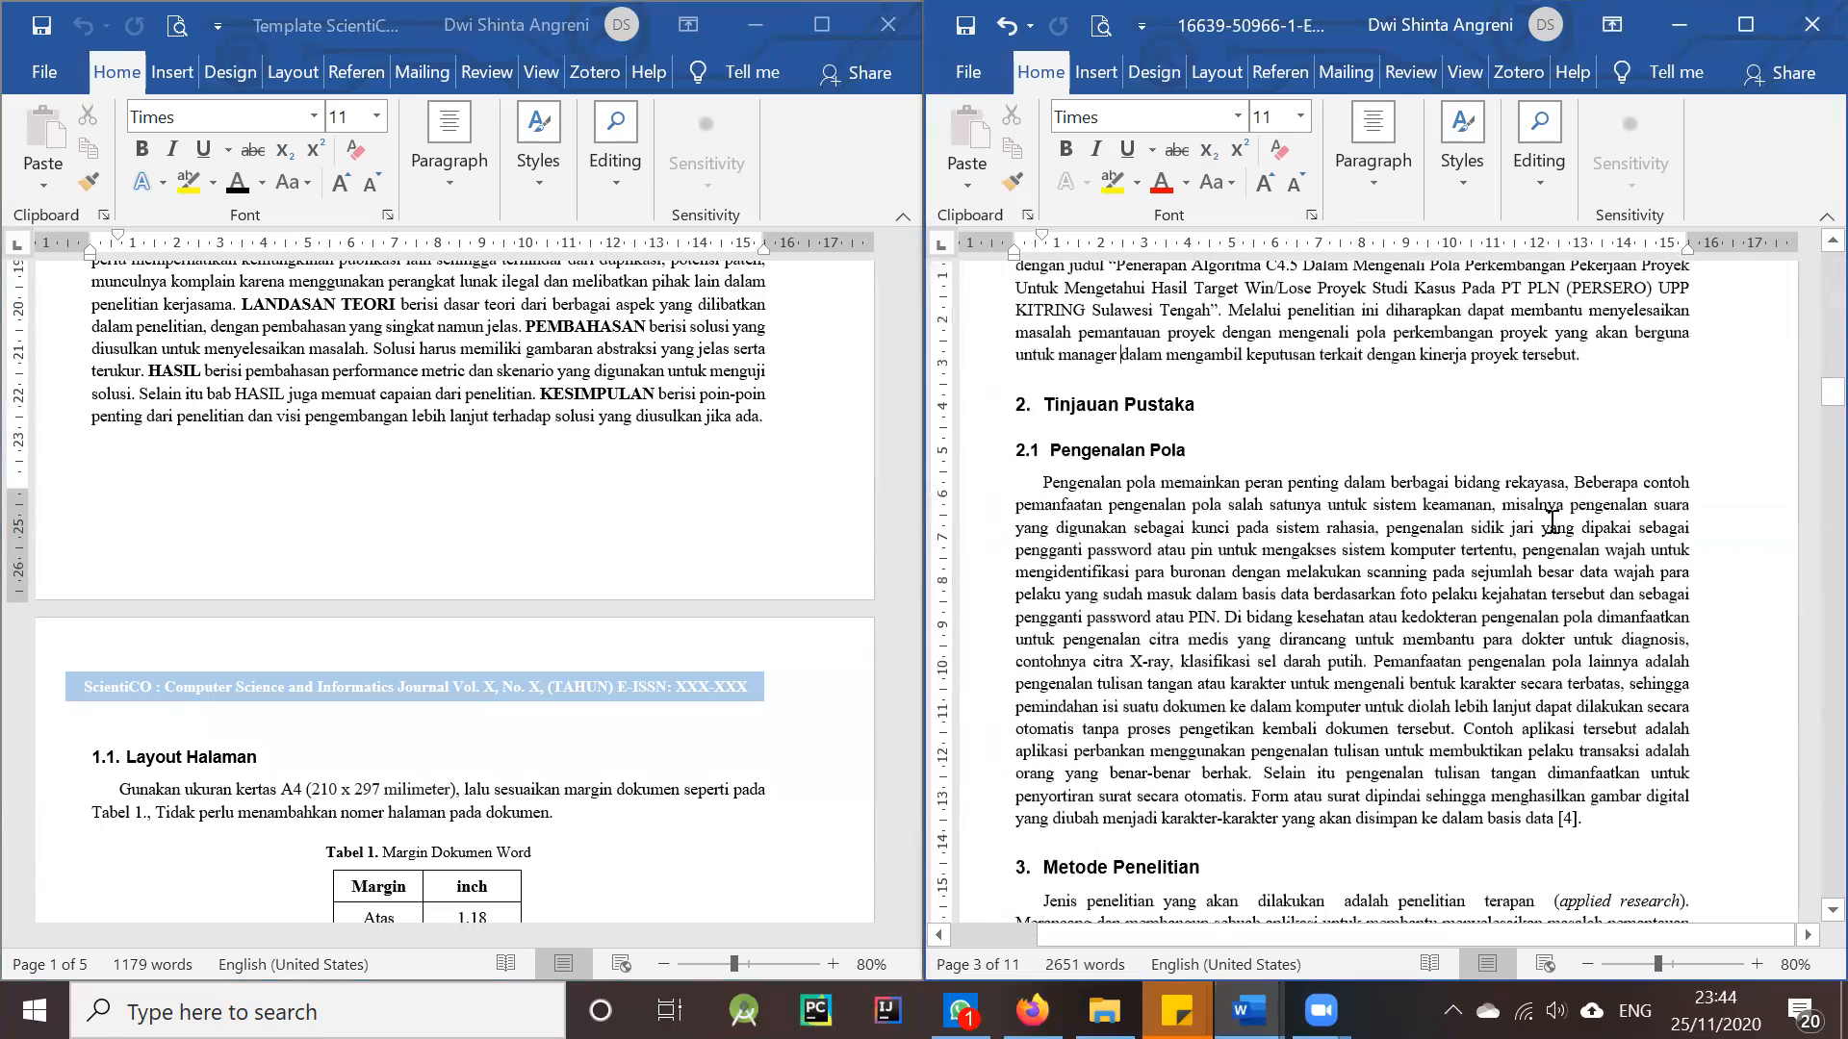
{"action": "scroll", "coordinate": [1340, 572], "scroll_direction": "down", "scroll_amount": 6}
{"action": "left_click", "coordinate": [1270, 685]}
{"action": "scroll", "coordinate": [1270, 685], "scroll_direction": "down", "scroll_amount": 4}
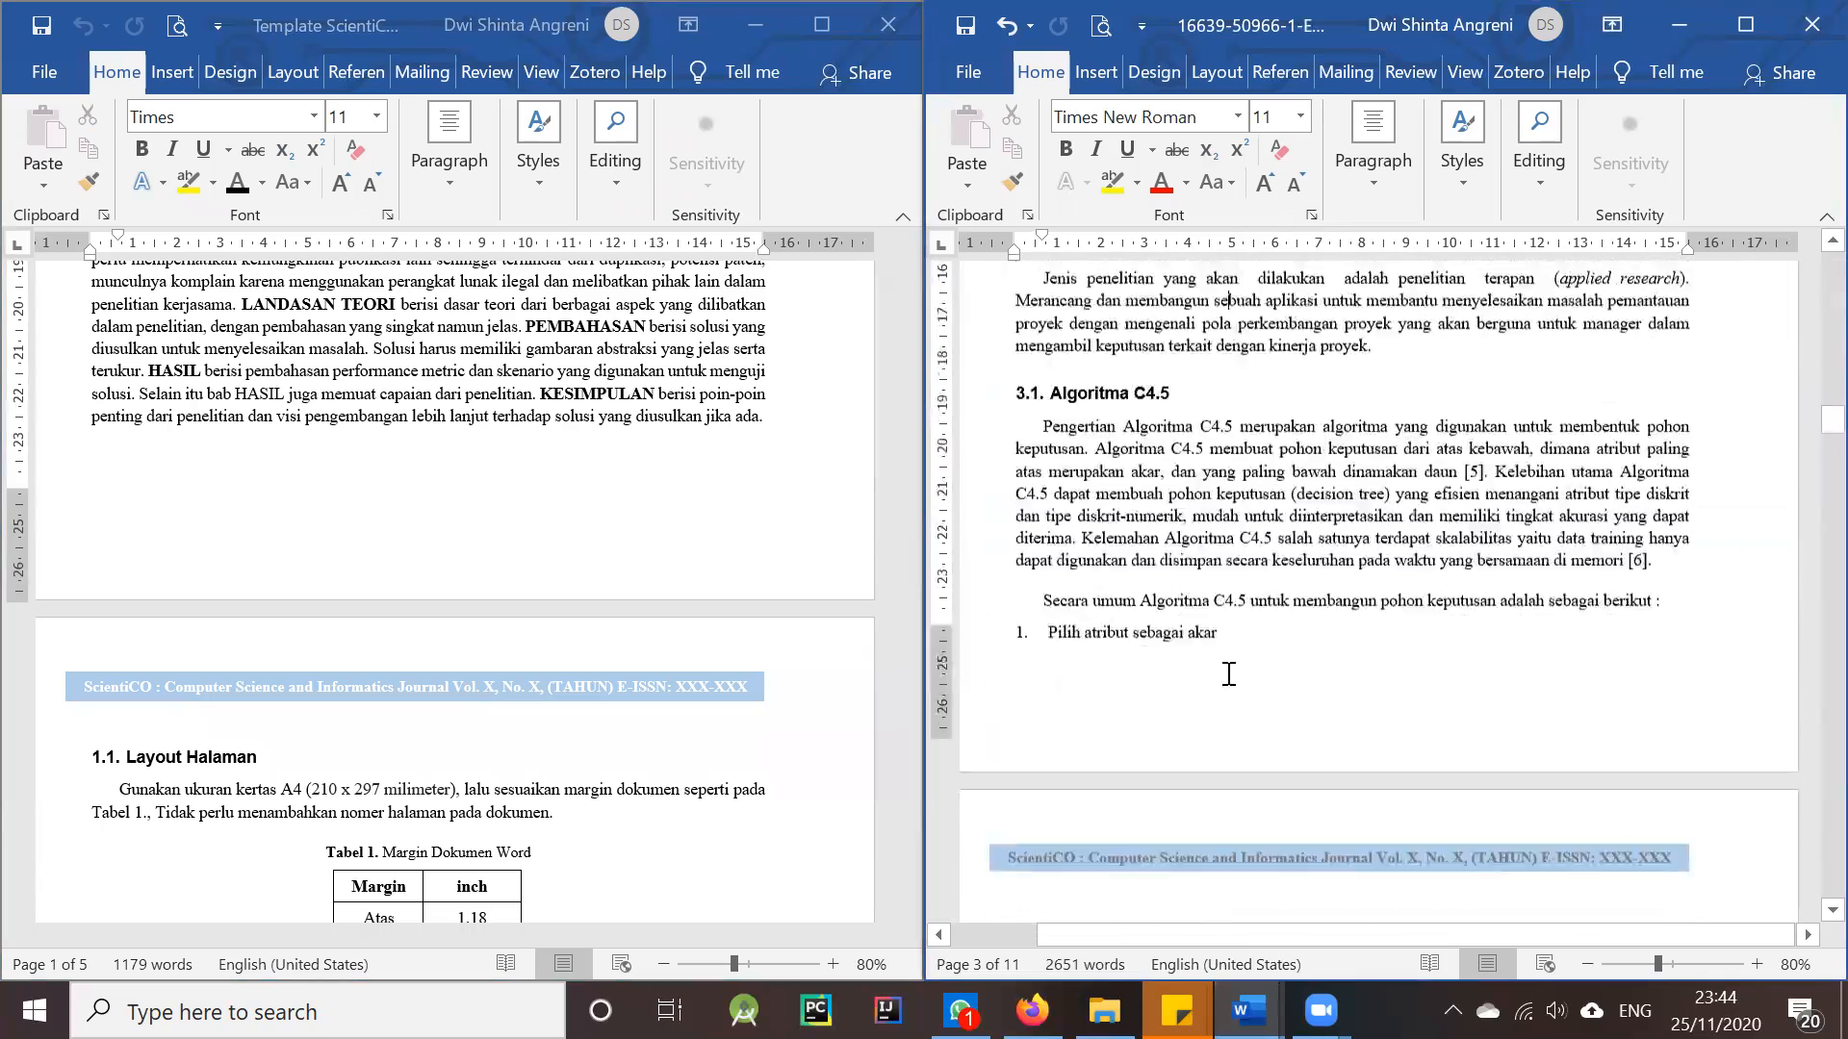
{"action": "scroll", "coordinate": [1193, 608], "scroll_direction": "down", "scroll_amount": 9}
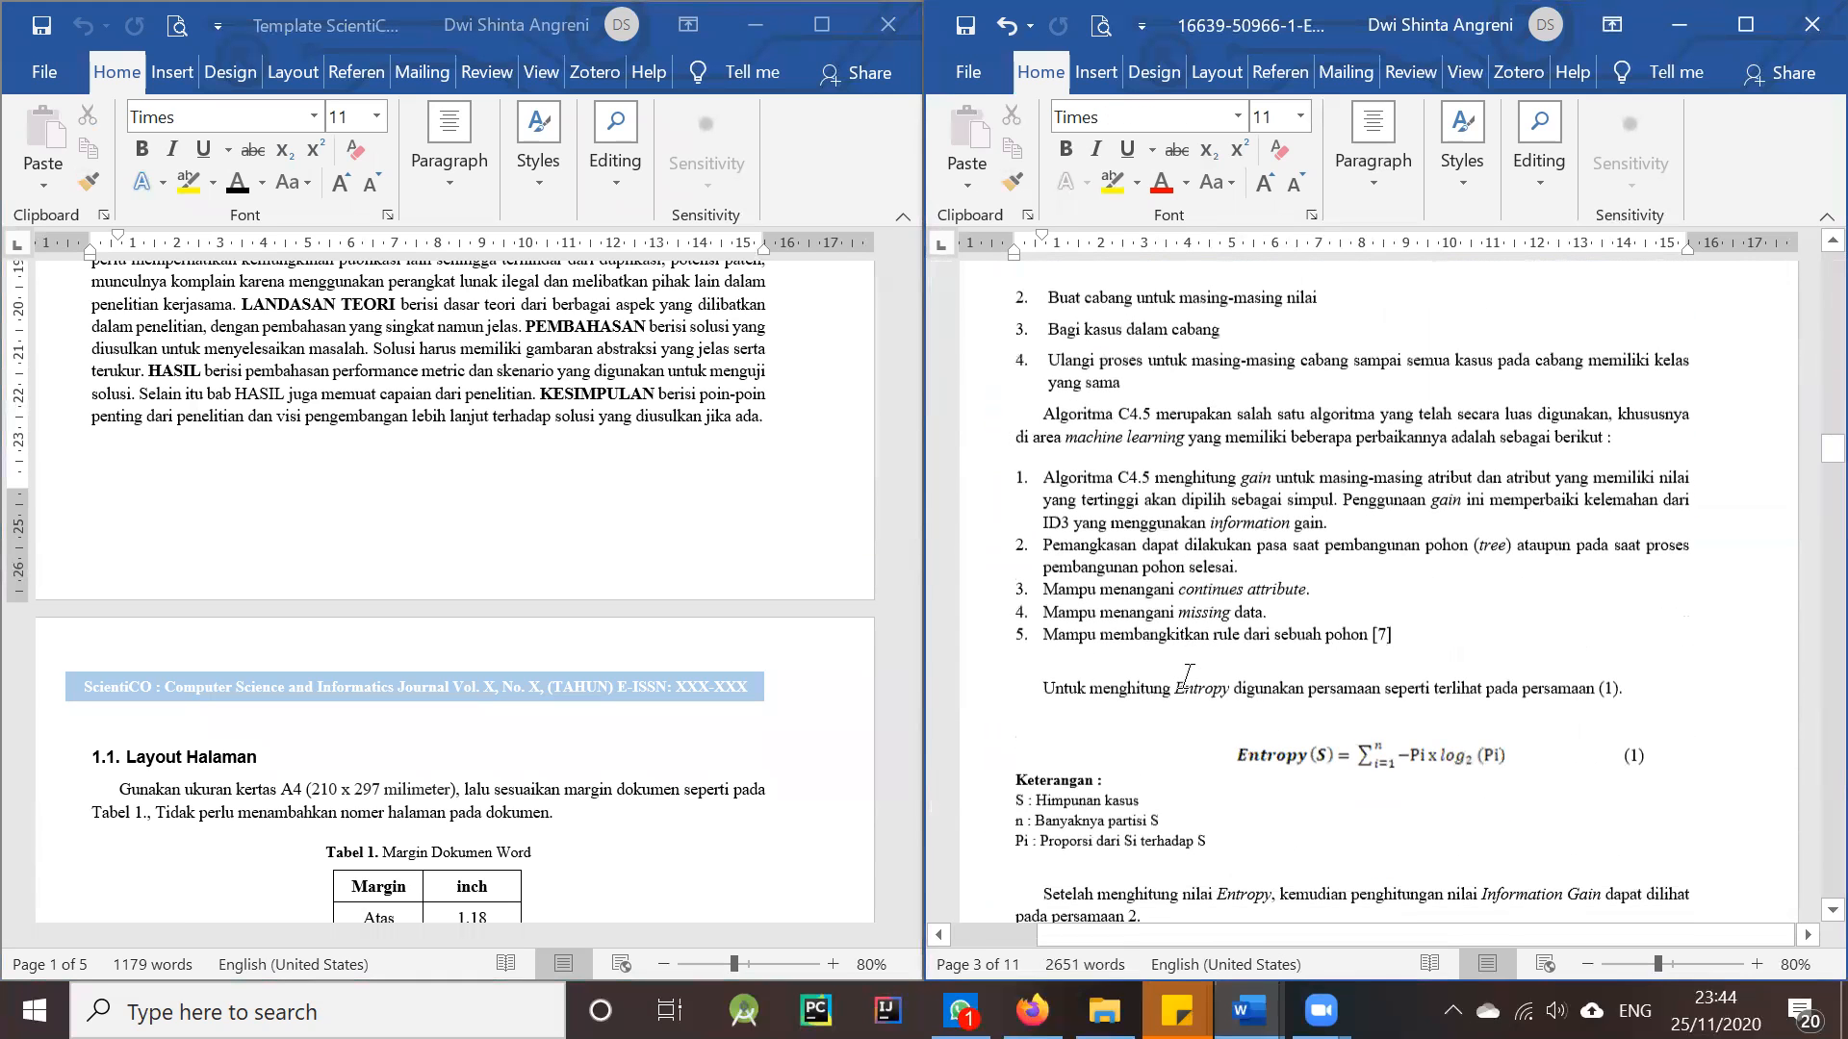
{"action": "left_click", "coordinate": [1168, 430]}
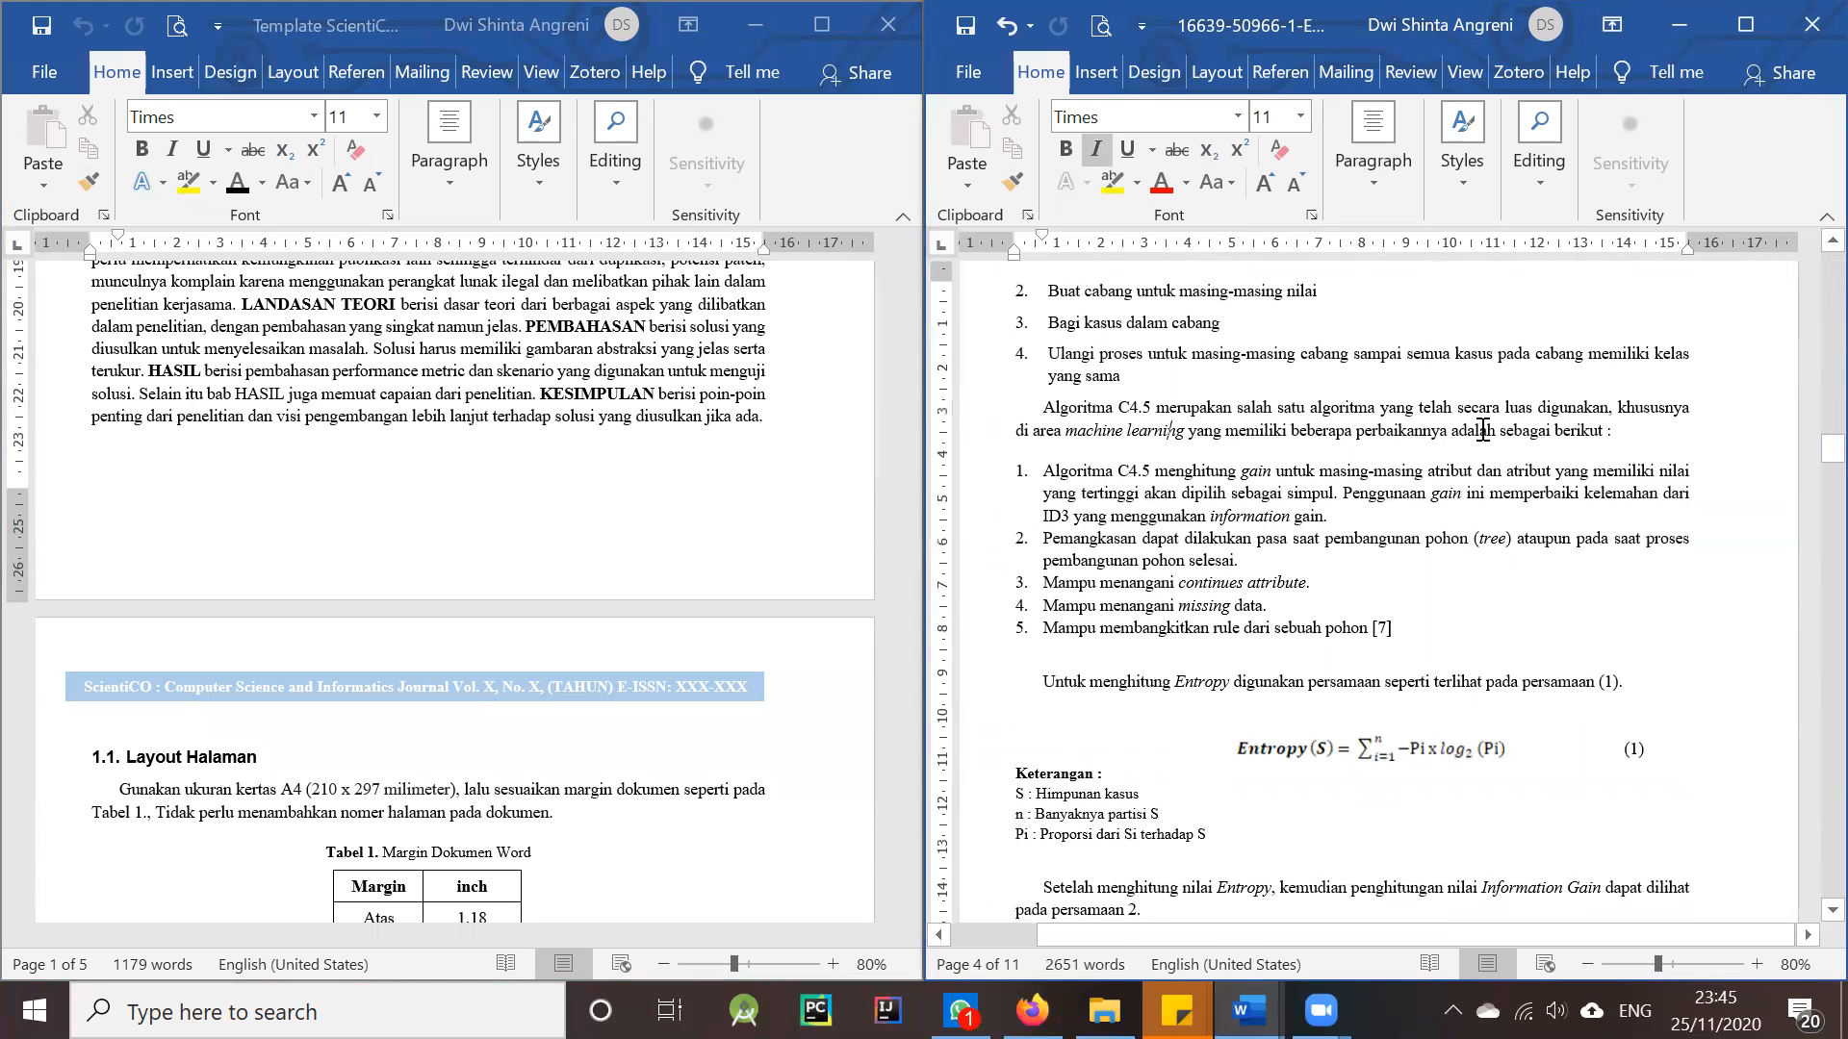
- Delete the blank lines around the "Untuk menghitung Entropy" sentence and the one before the "Setelah menghitung nilai Entropy" paragraph
{"action": "scroll", "coordinate": [1319, 693], "scroll_direction": "down", "scroll_amount": 3}
{"action": "left_click", "coordinate": [1170, 439]}
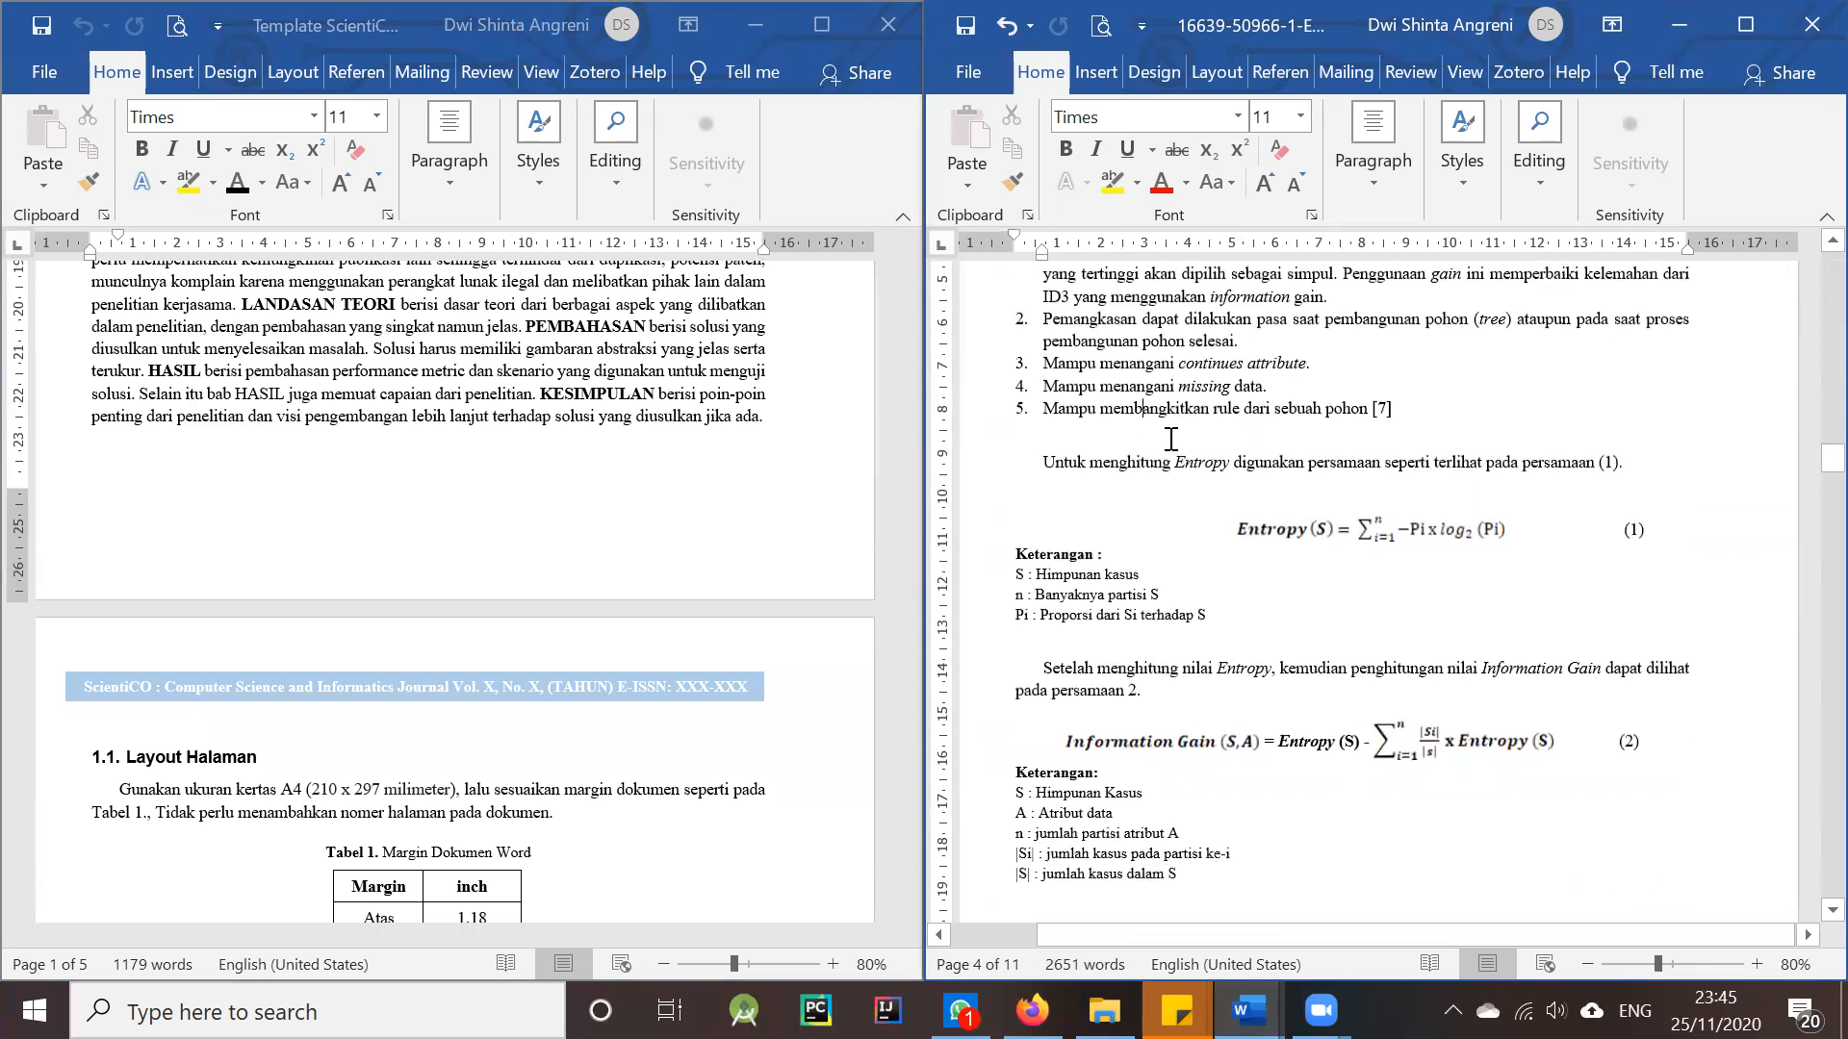
{"action": "key", "text": "Delete"}
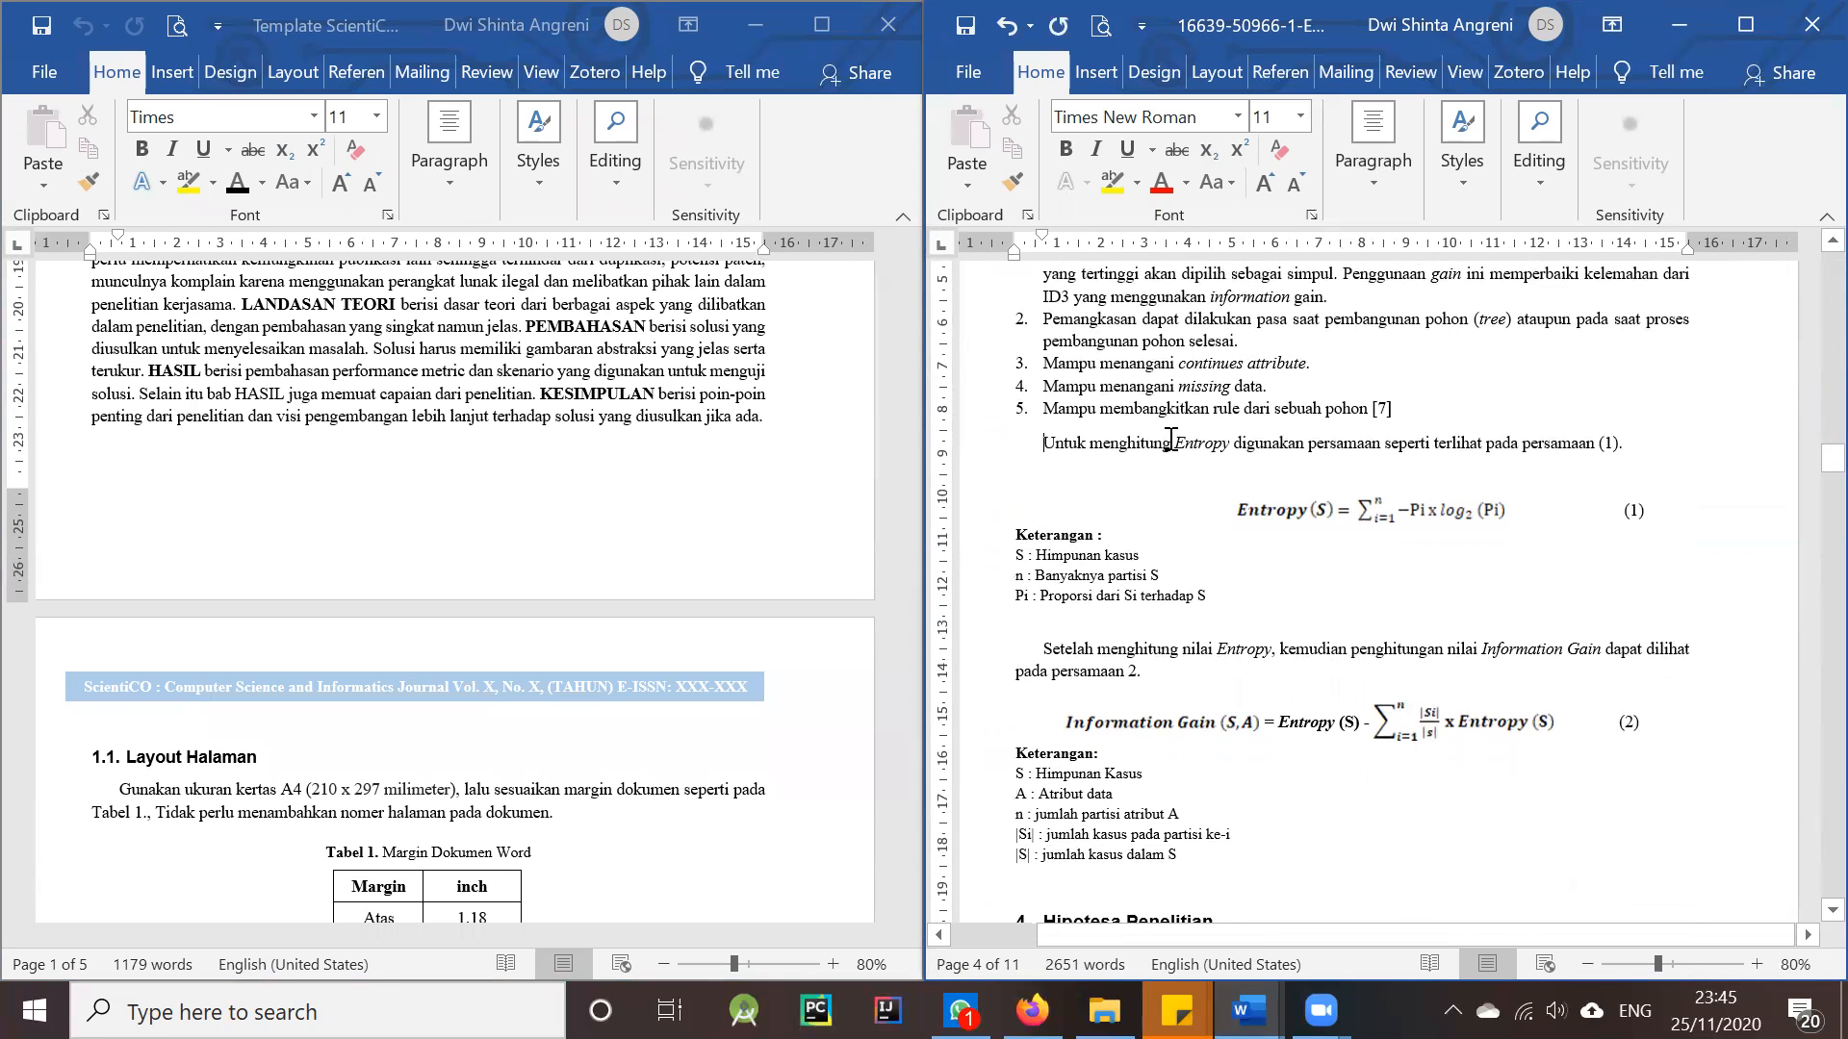
{"action": "key", "text": "Down"}
{"action": "key", "text": "BackSpace"}
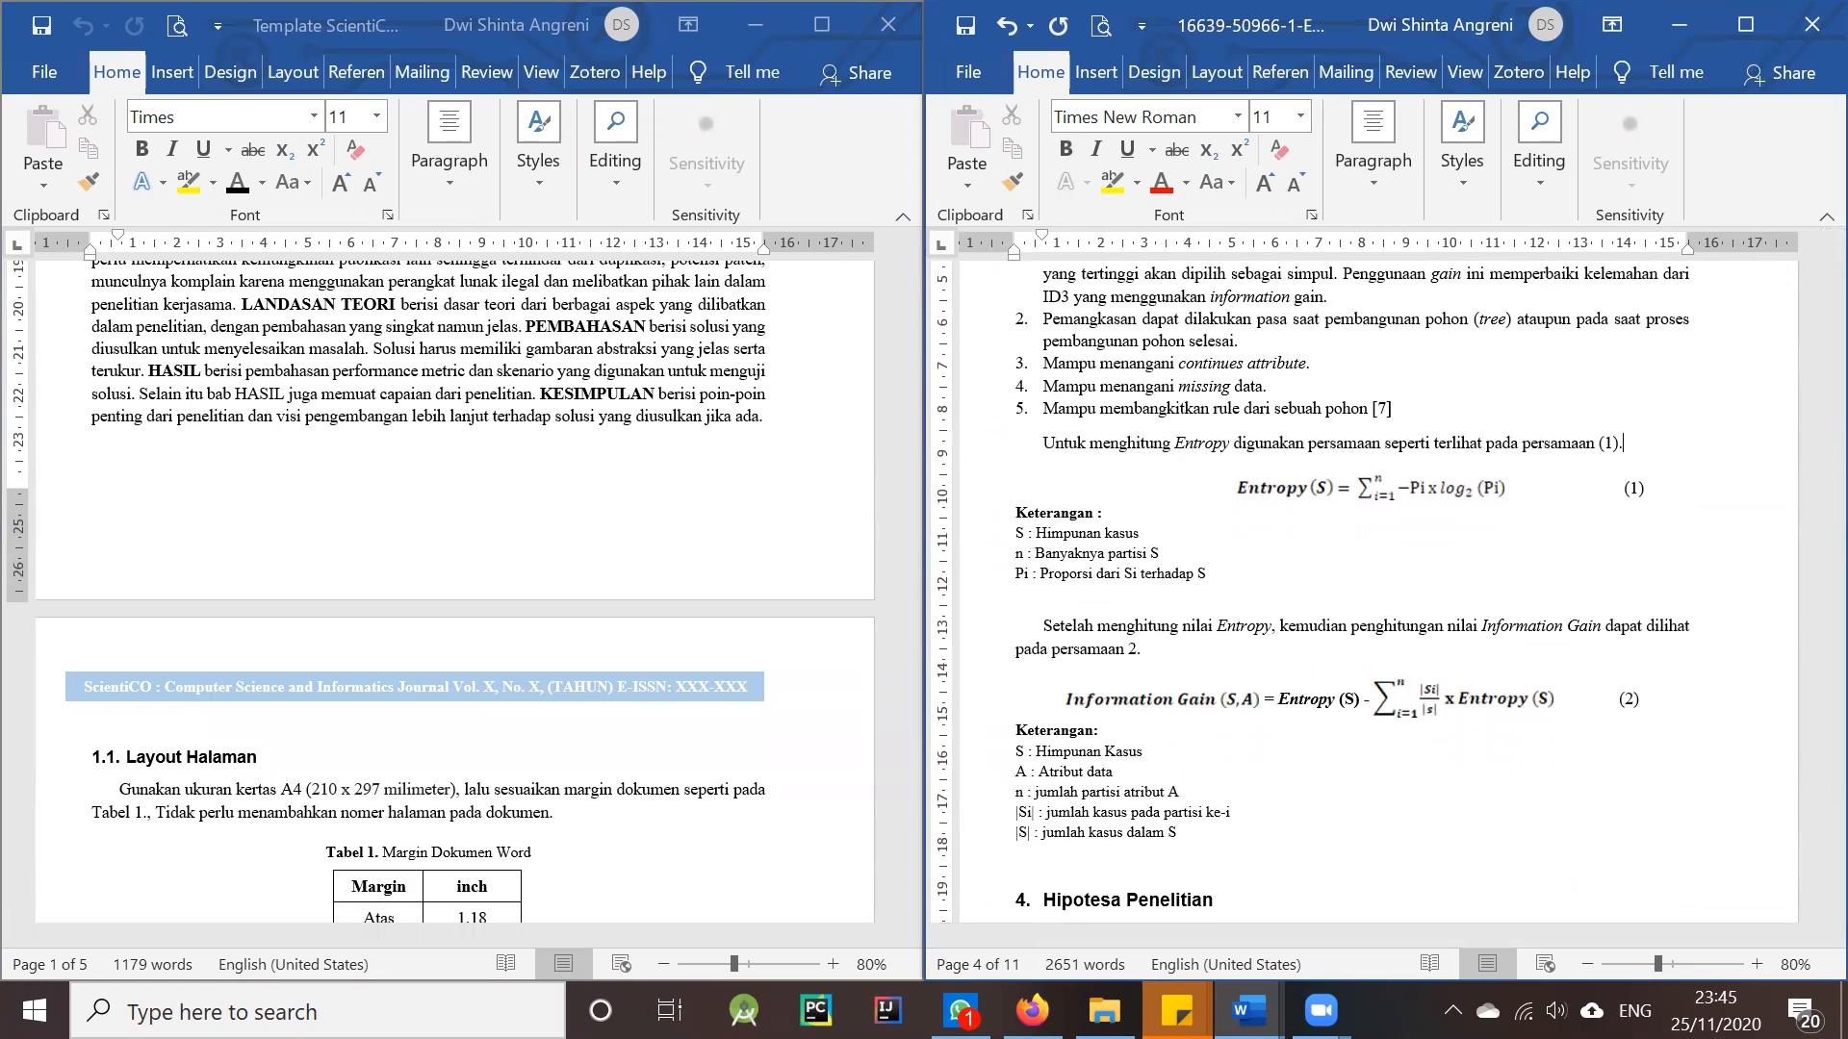
{"action": "left_click", "coordinate": [1194, 593]}
{"action": "key", "text": "Delete"}
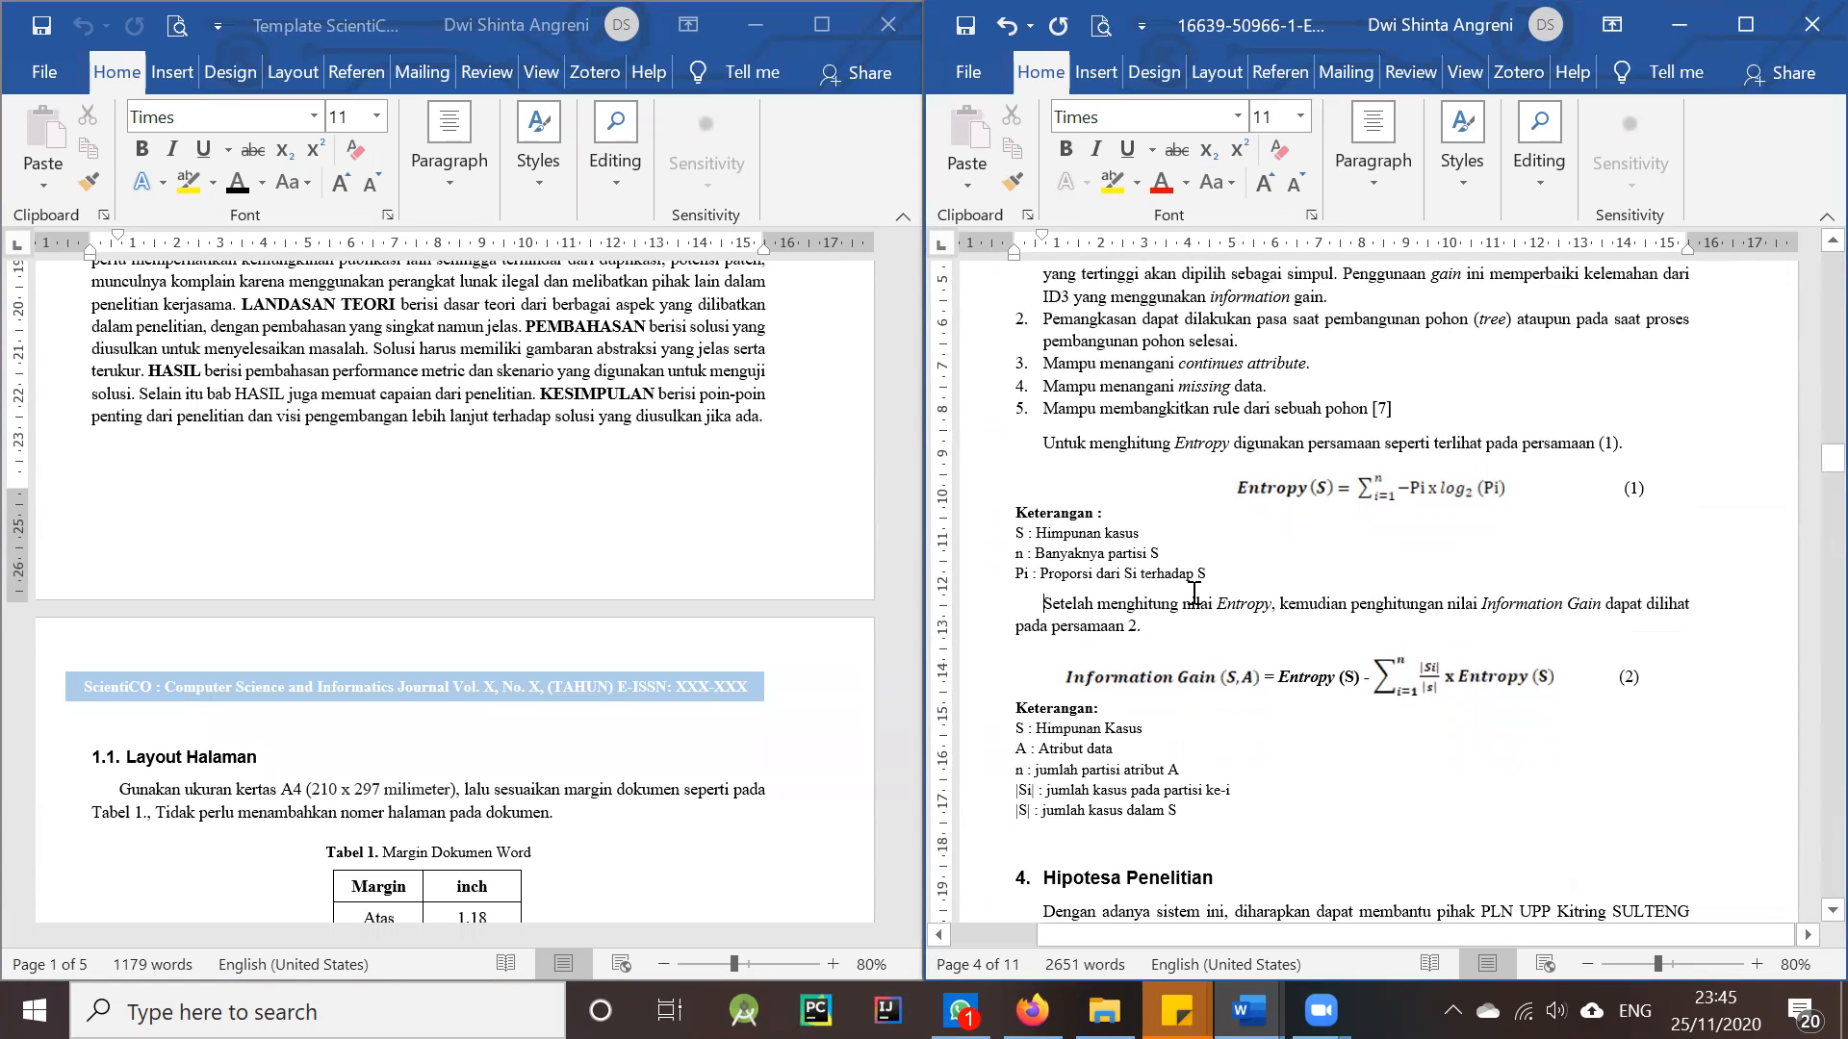
- Set the font size of the "Keterangan" list under equation (2) to 11
{"action": "key", "text": "Down"}
{"action": "key", "text": "Up"}
{"action": "key", "text": "Down"}
{"action": "key", "text": "Down"}
{"action": "key", "text": "Down"}
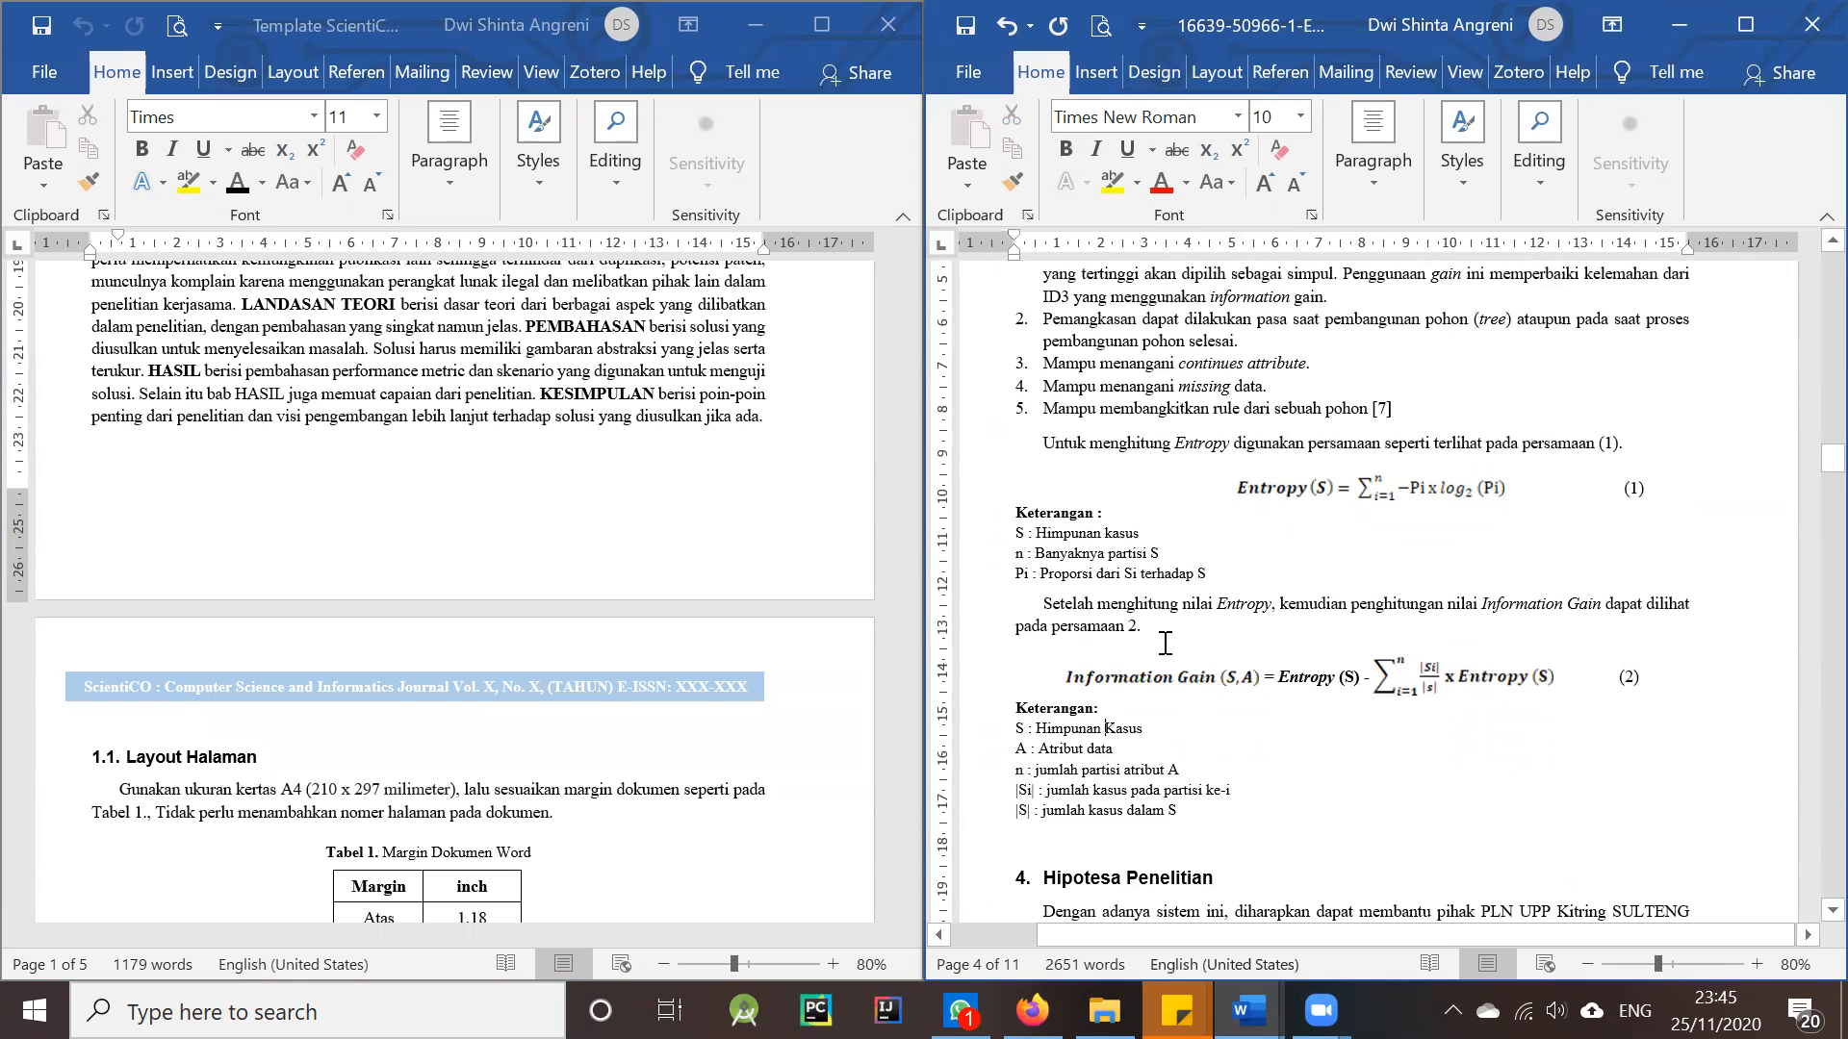
{"action": "key", "text": "Down"}
{"action": "left_click_drag", "start_coordinate": [1198, 820], "coordinate": [1008, 708]}
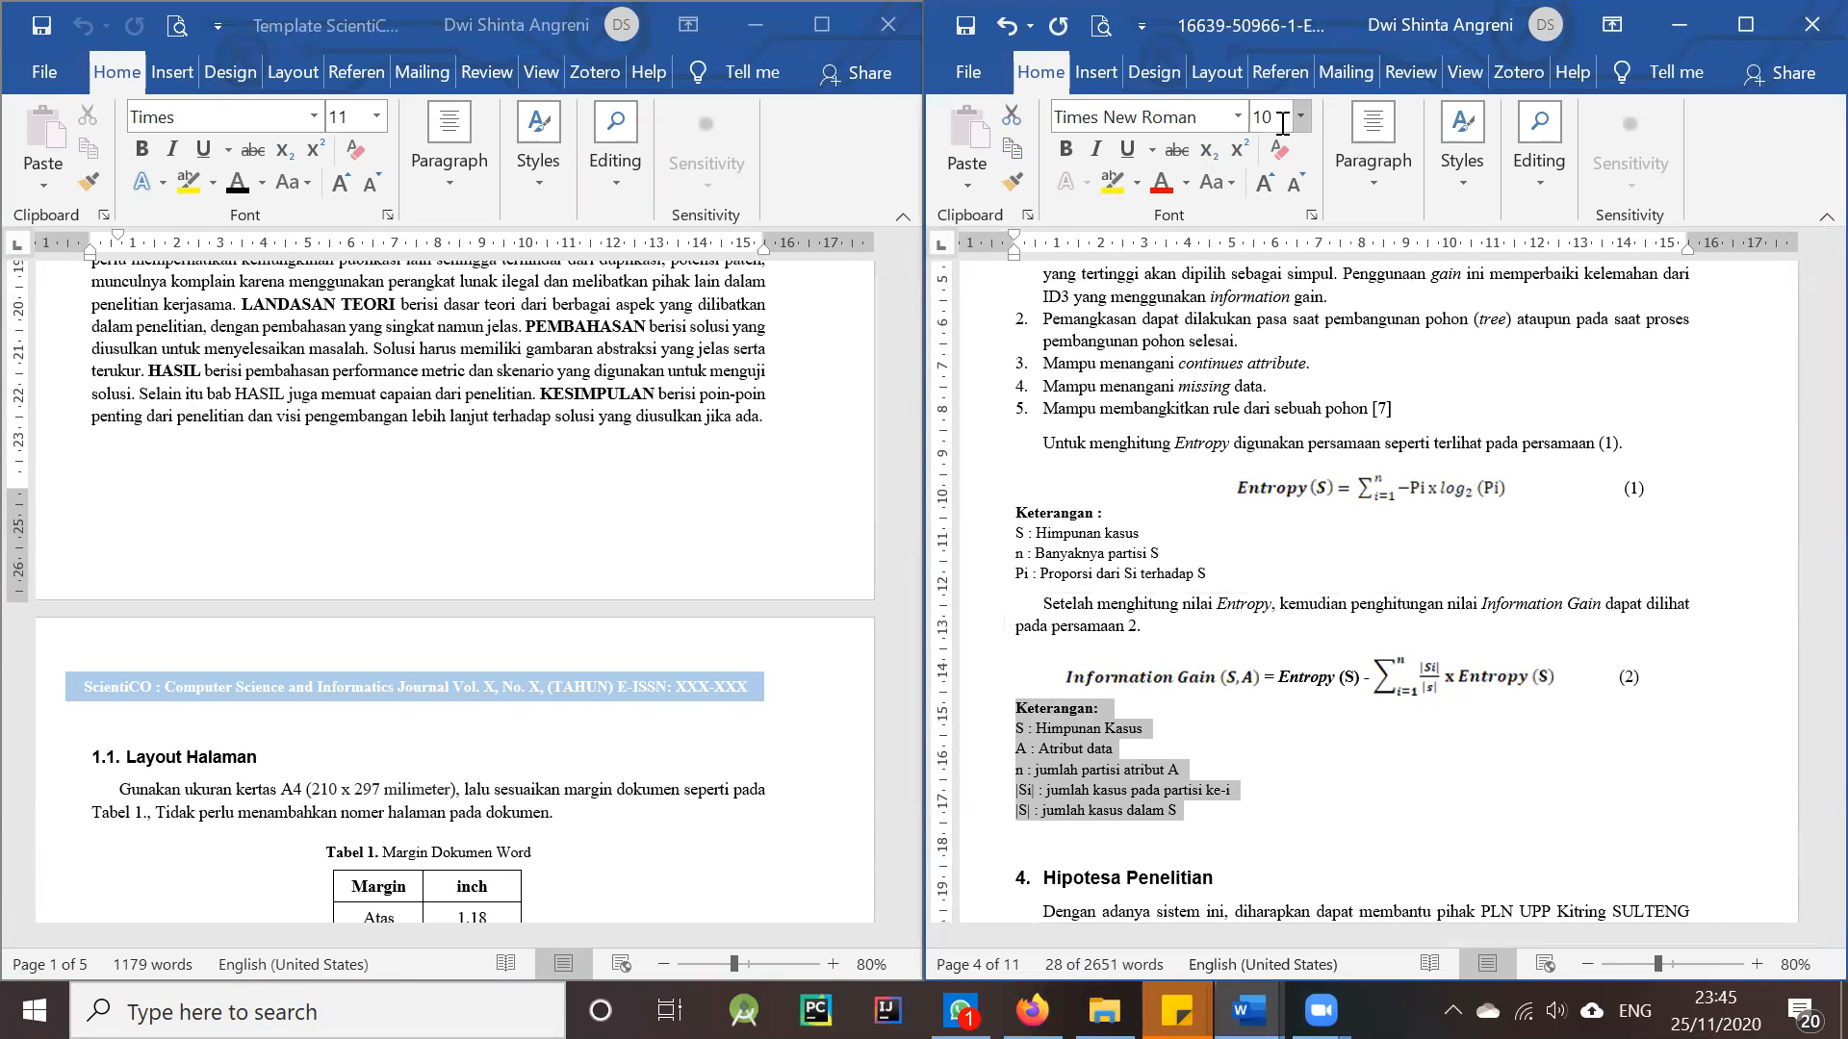
{"action": "key", "text": "Return"}
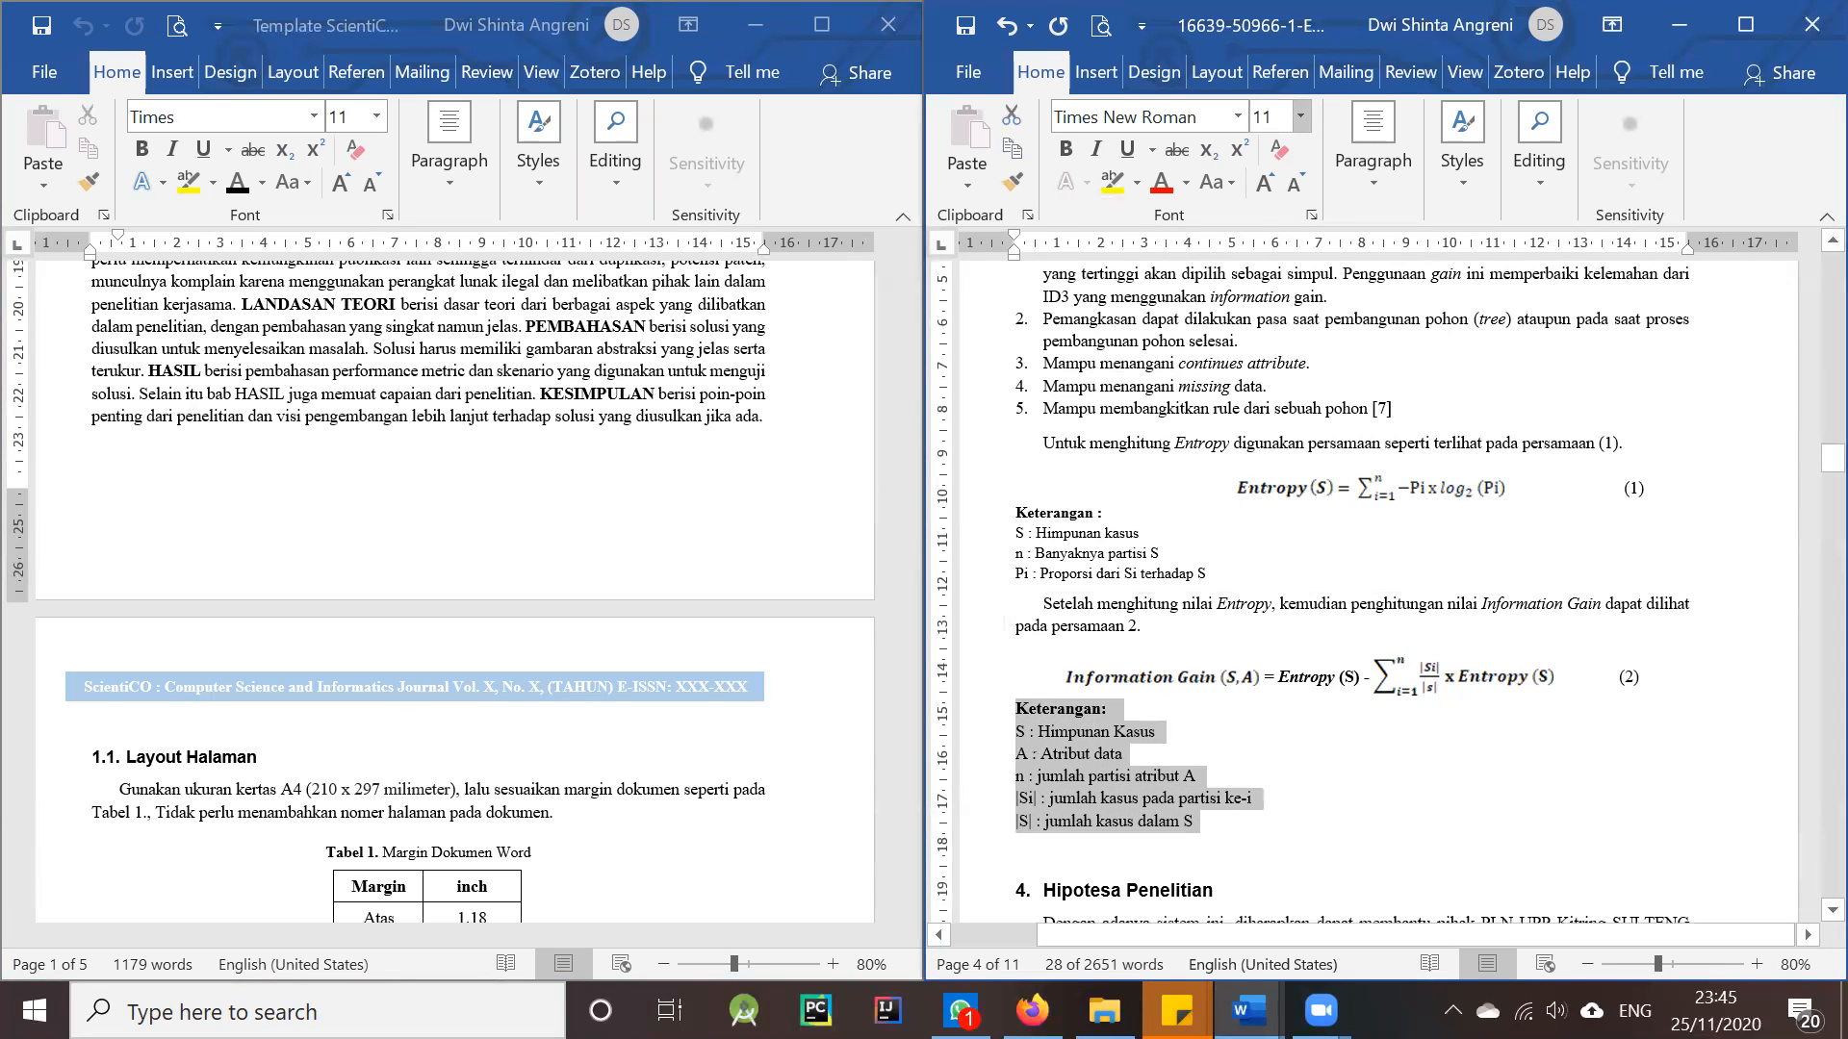
{"action": "left_click", "coordinate": [1233, 757]}
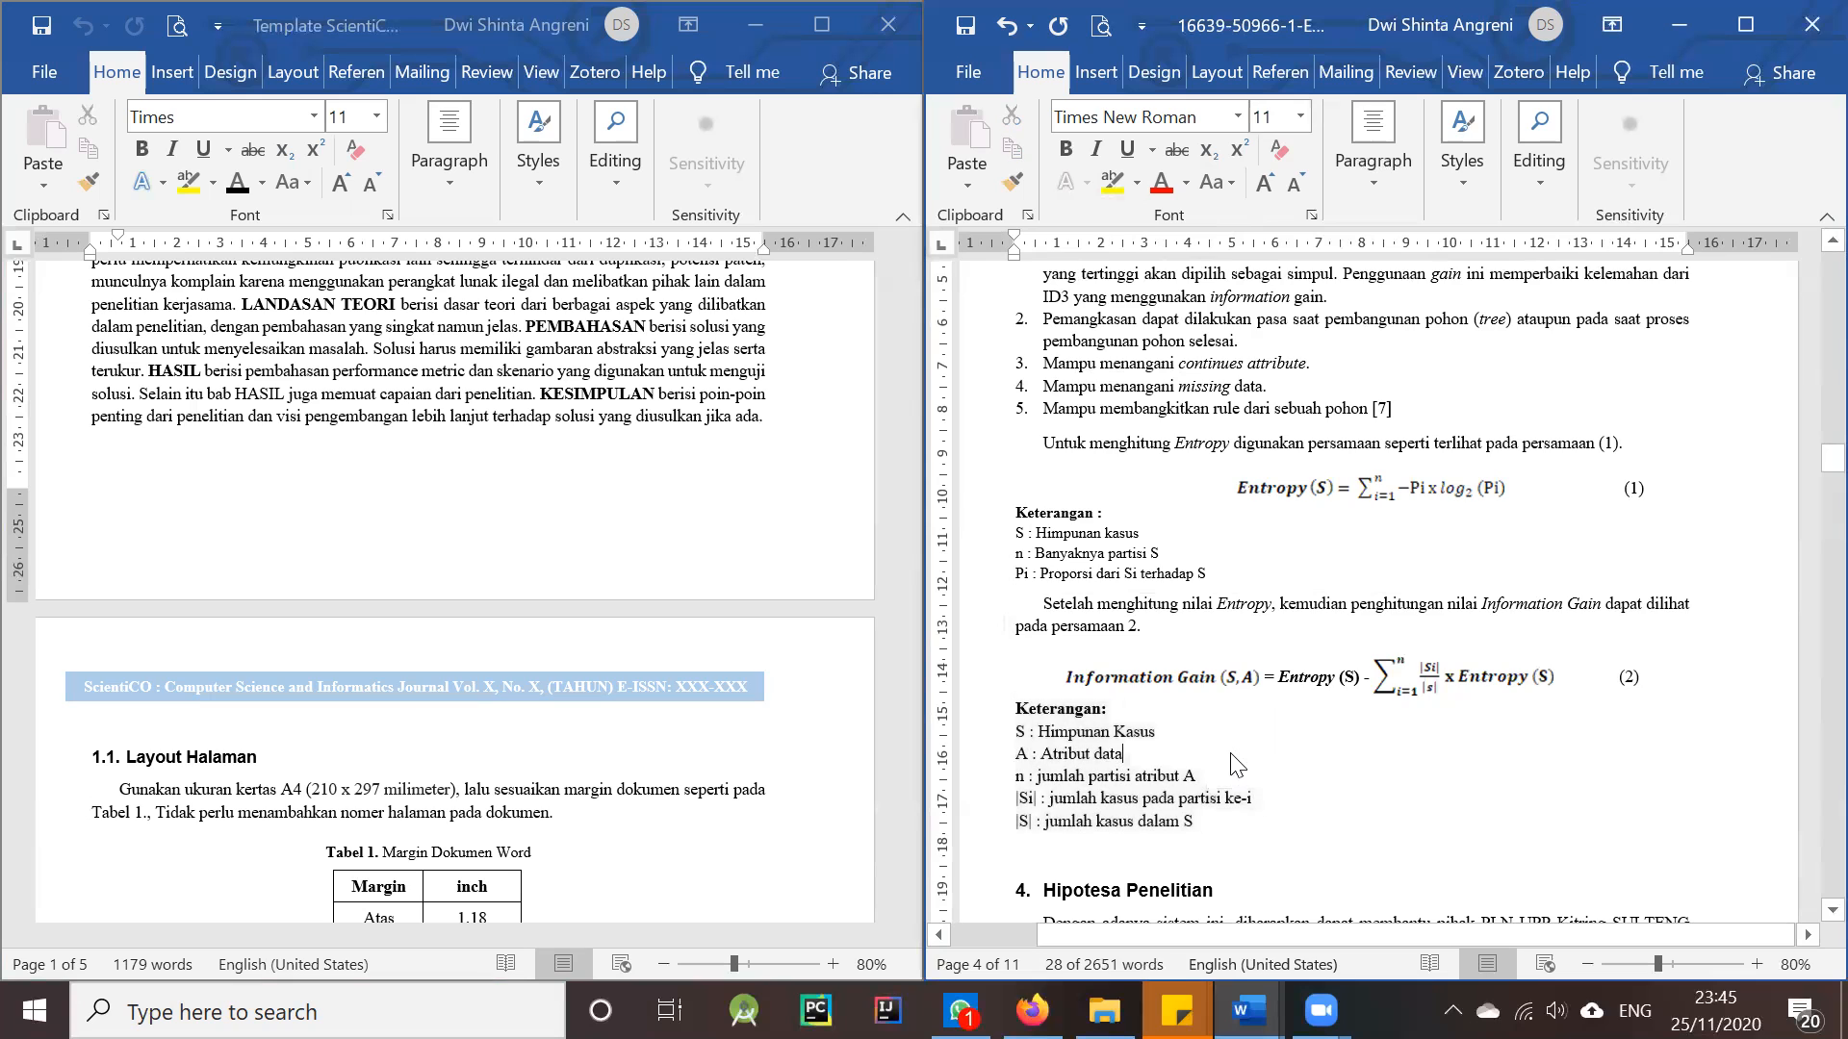
- Delete the blank line between the equation (2) "Keterangan" list and the "Hipotesa Penelitian" heading
{"action": "scroll", "coordinate": [1203, 866], "scroll_direction": "down", "scroll_amount": 3}
{"action": "left_click", "coordinate": [1138, 700]}
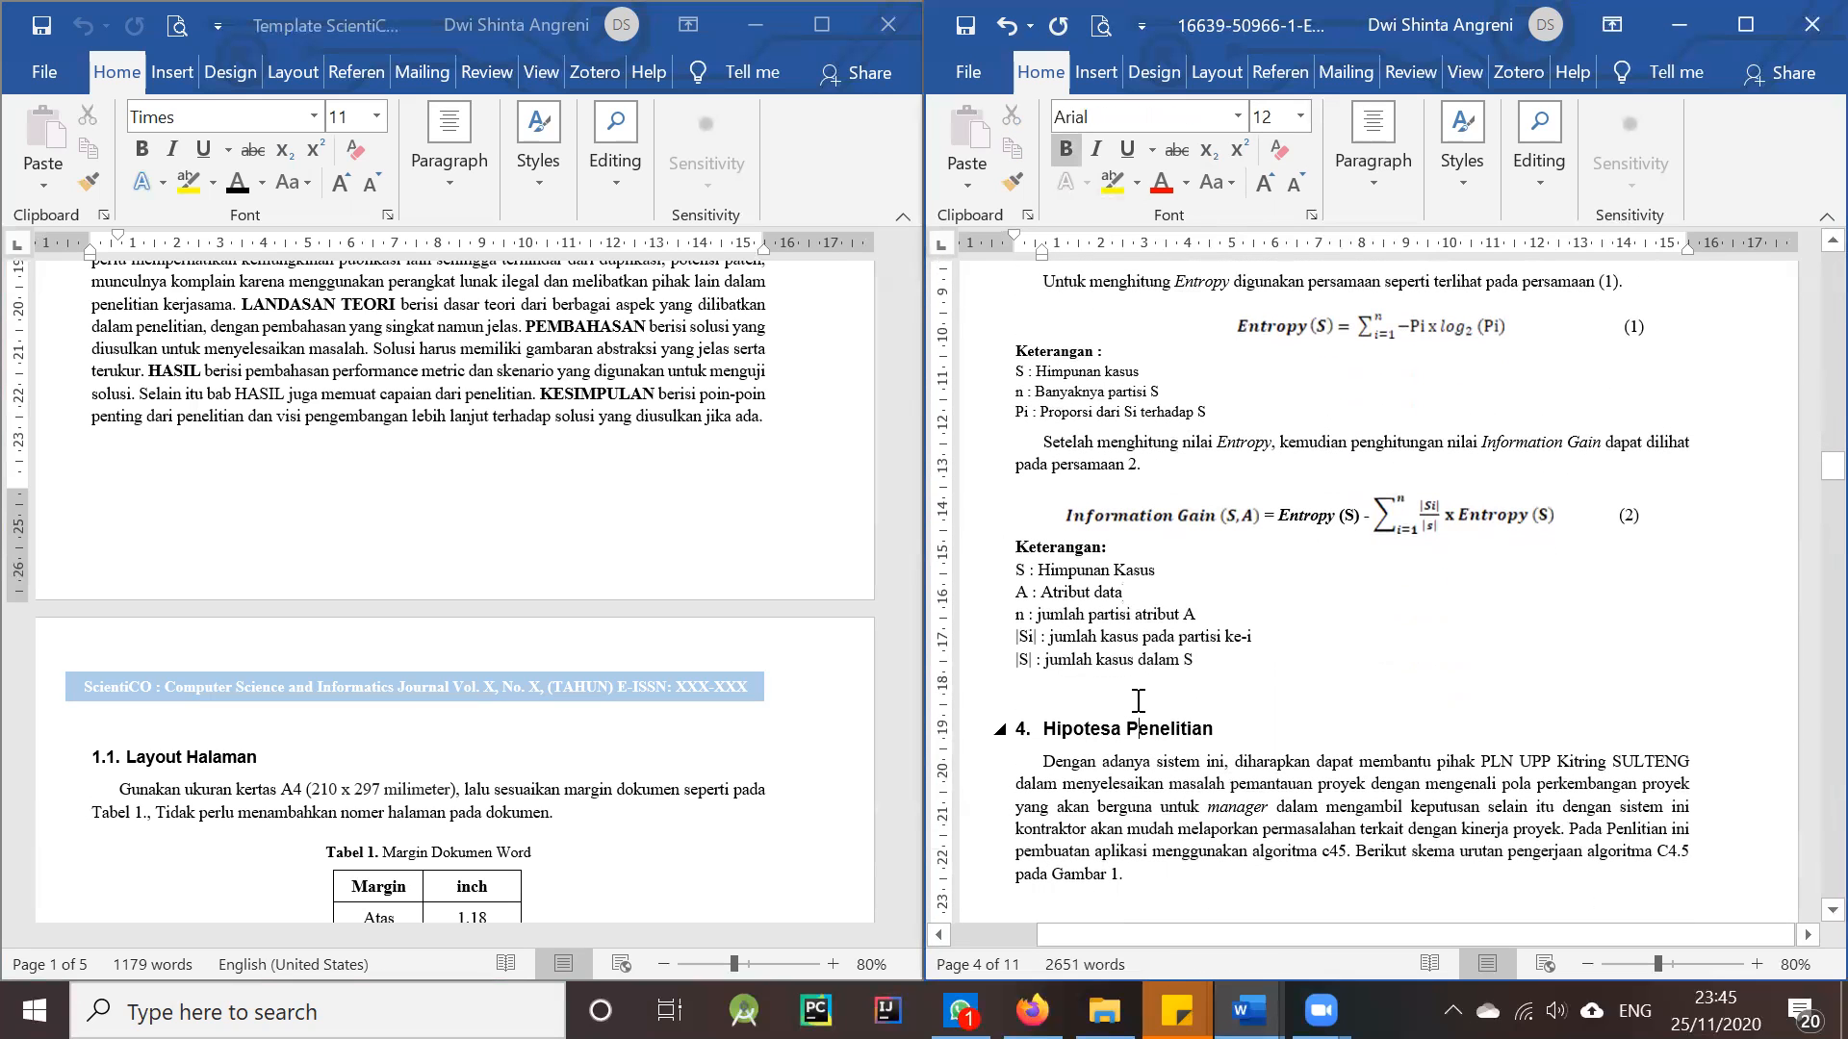
{"action": "key", "text": "Up"}
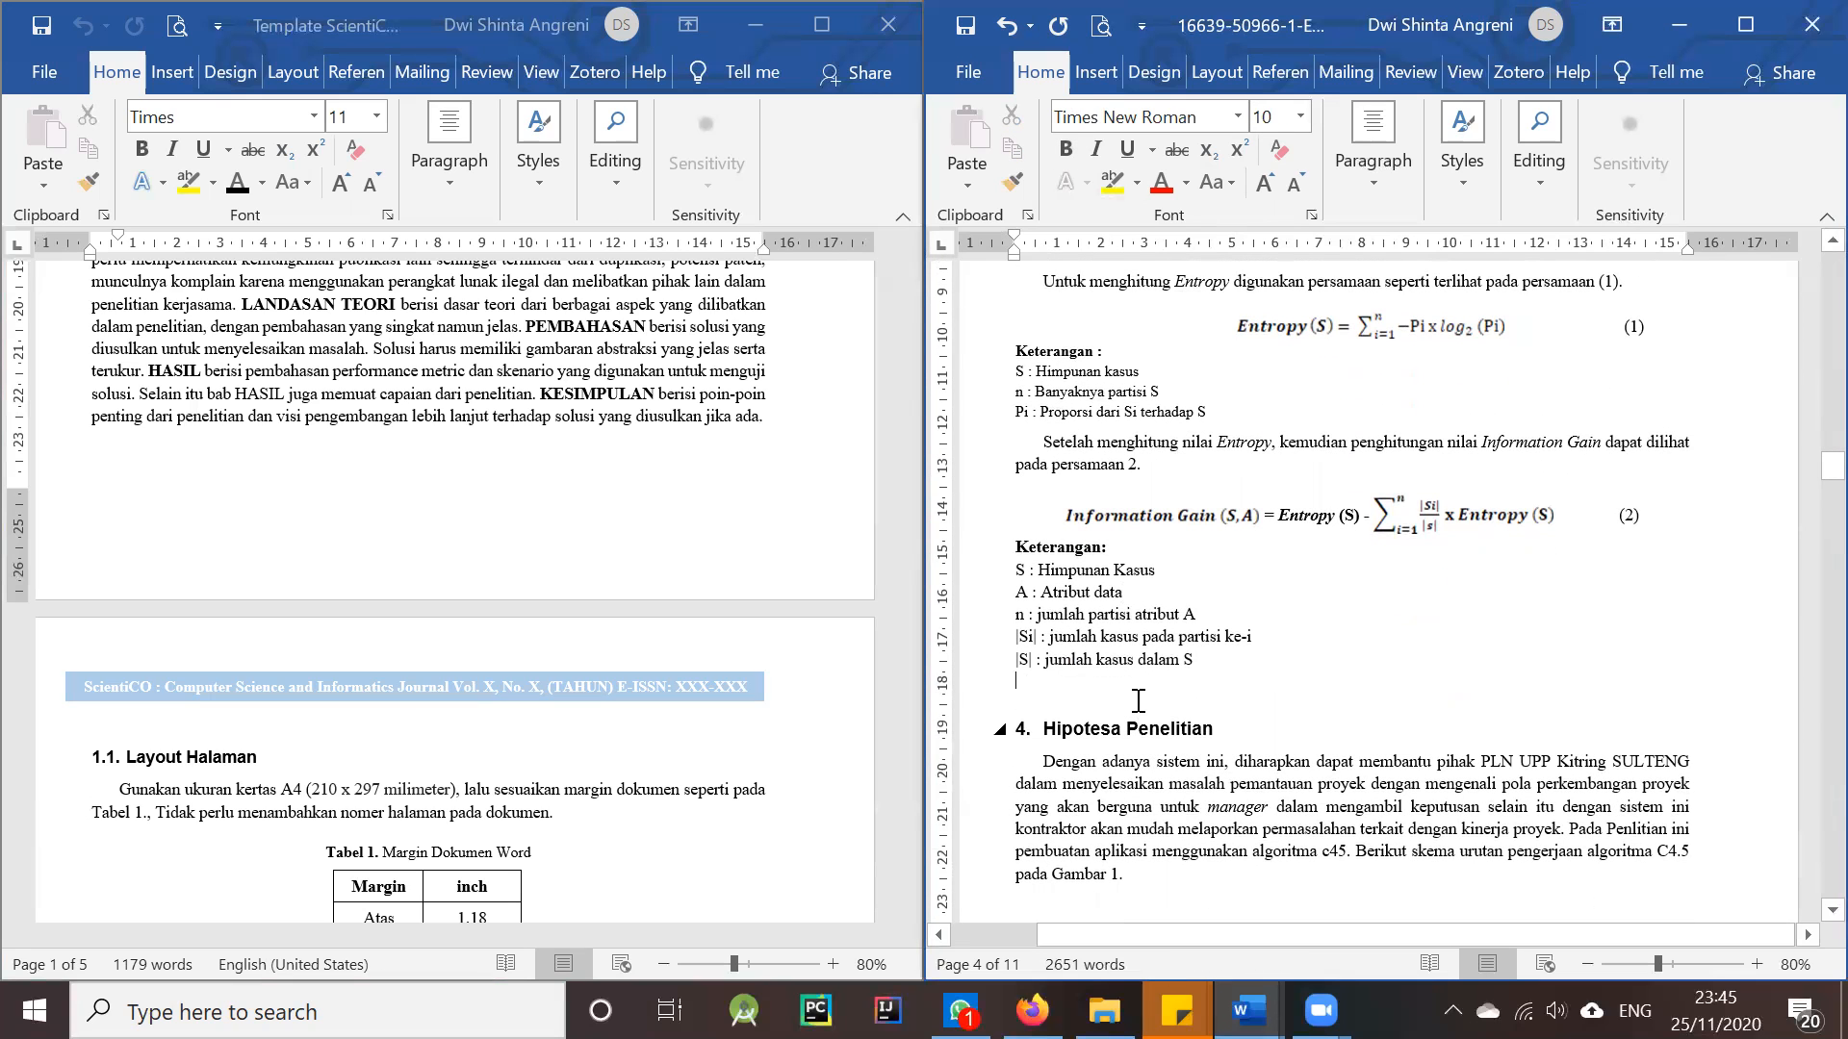
{"action": "key", "text": "Delete"}
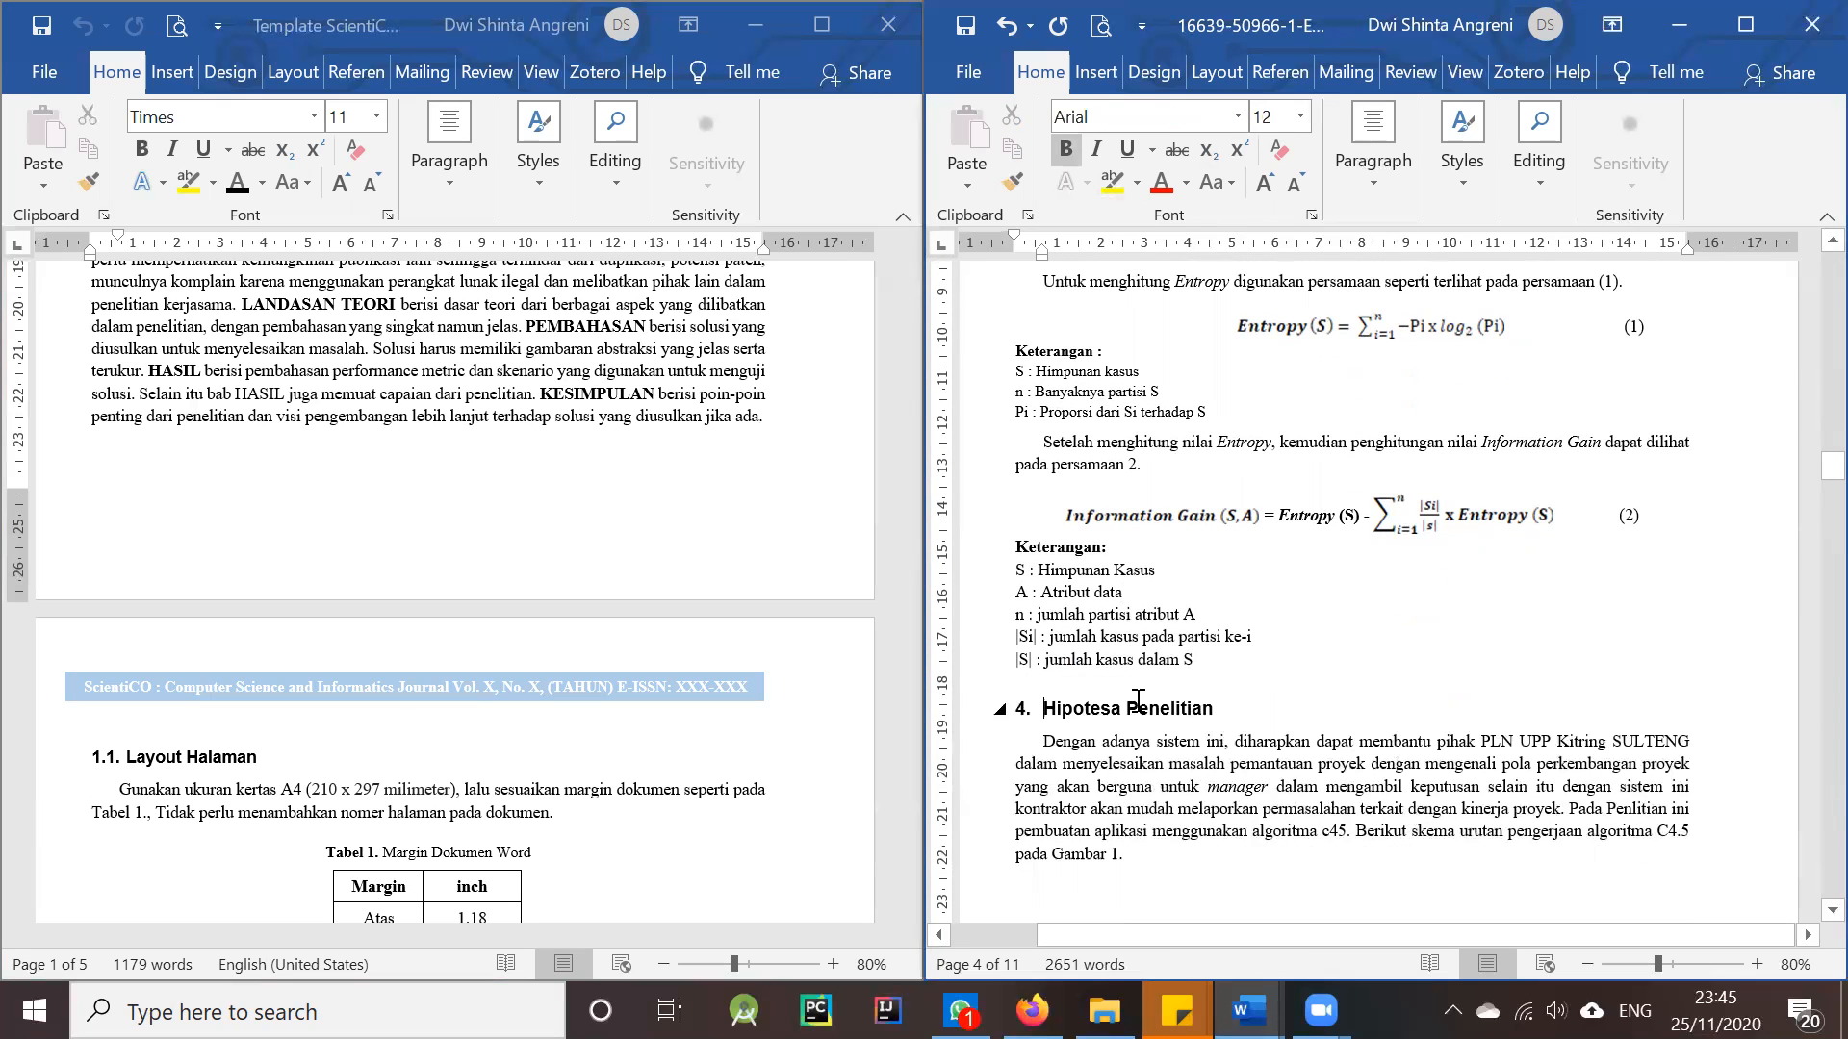
{"action": "left_click", "coordinate": [1226, 785]}
- Delete the blank line between the Gambar 1 caption and the "Desain Sistem" heading
{"action": "scroll", "coordinate": [1228, 784], "scroll_direction": "down", "scroll_amount": 15}
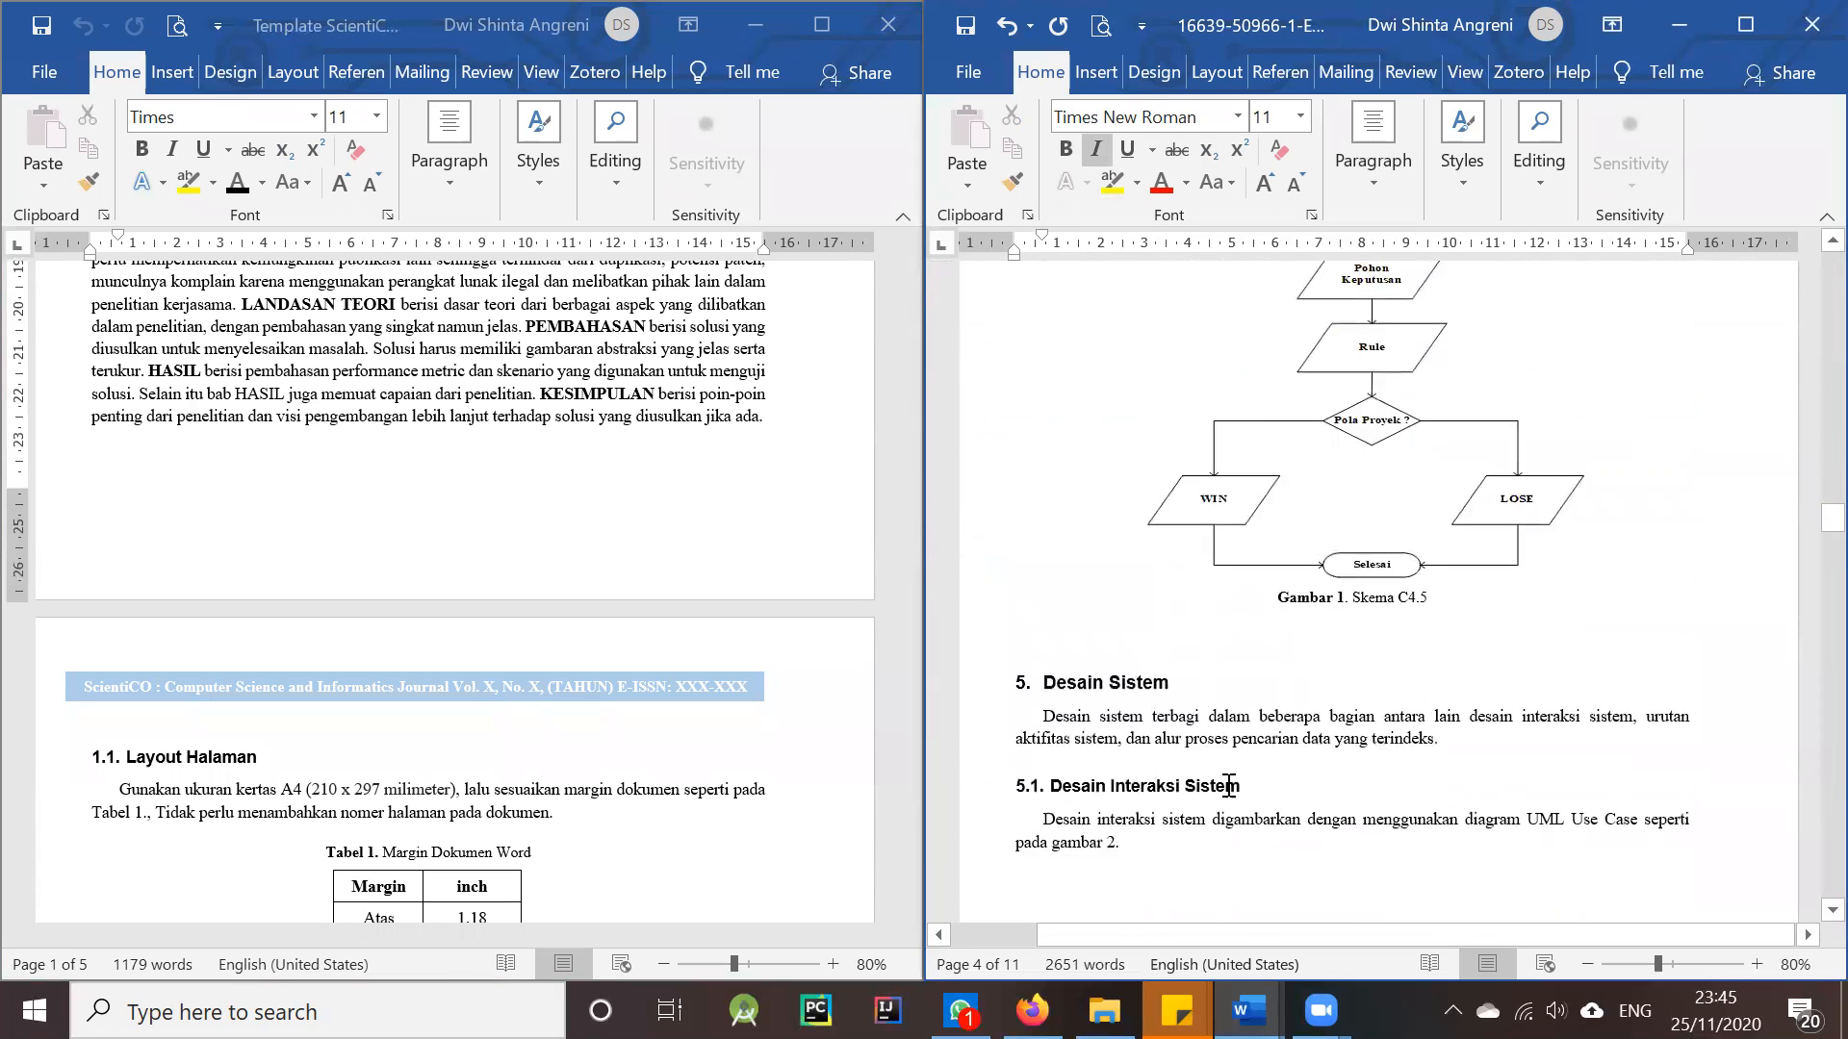
{"action": "scroll", "coordinate": [1229, 785], "scroll_direction": "down", "scroll_amount": 3}
{"action": "left_click", "coordinate": [1256, 487]}
{"action": "key", "text": "Delete"}
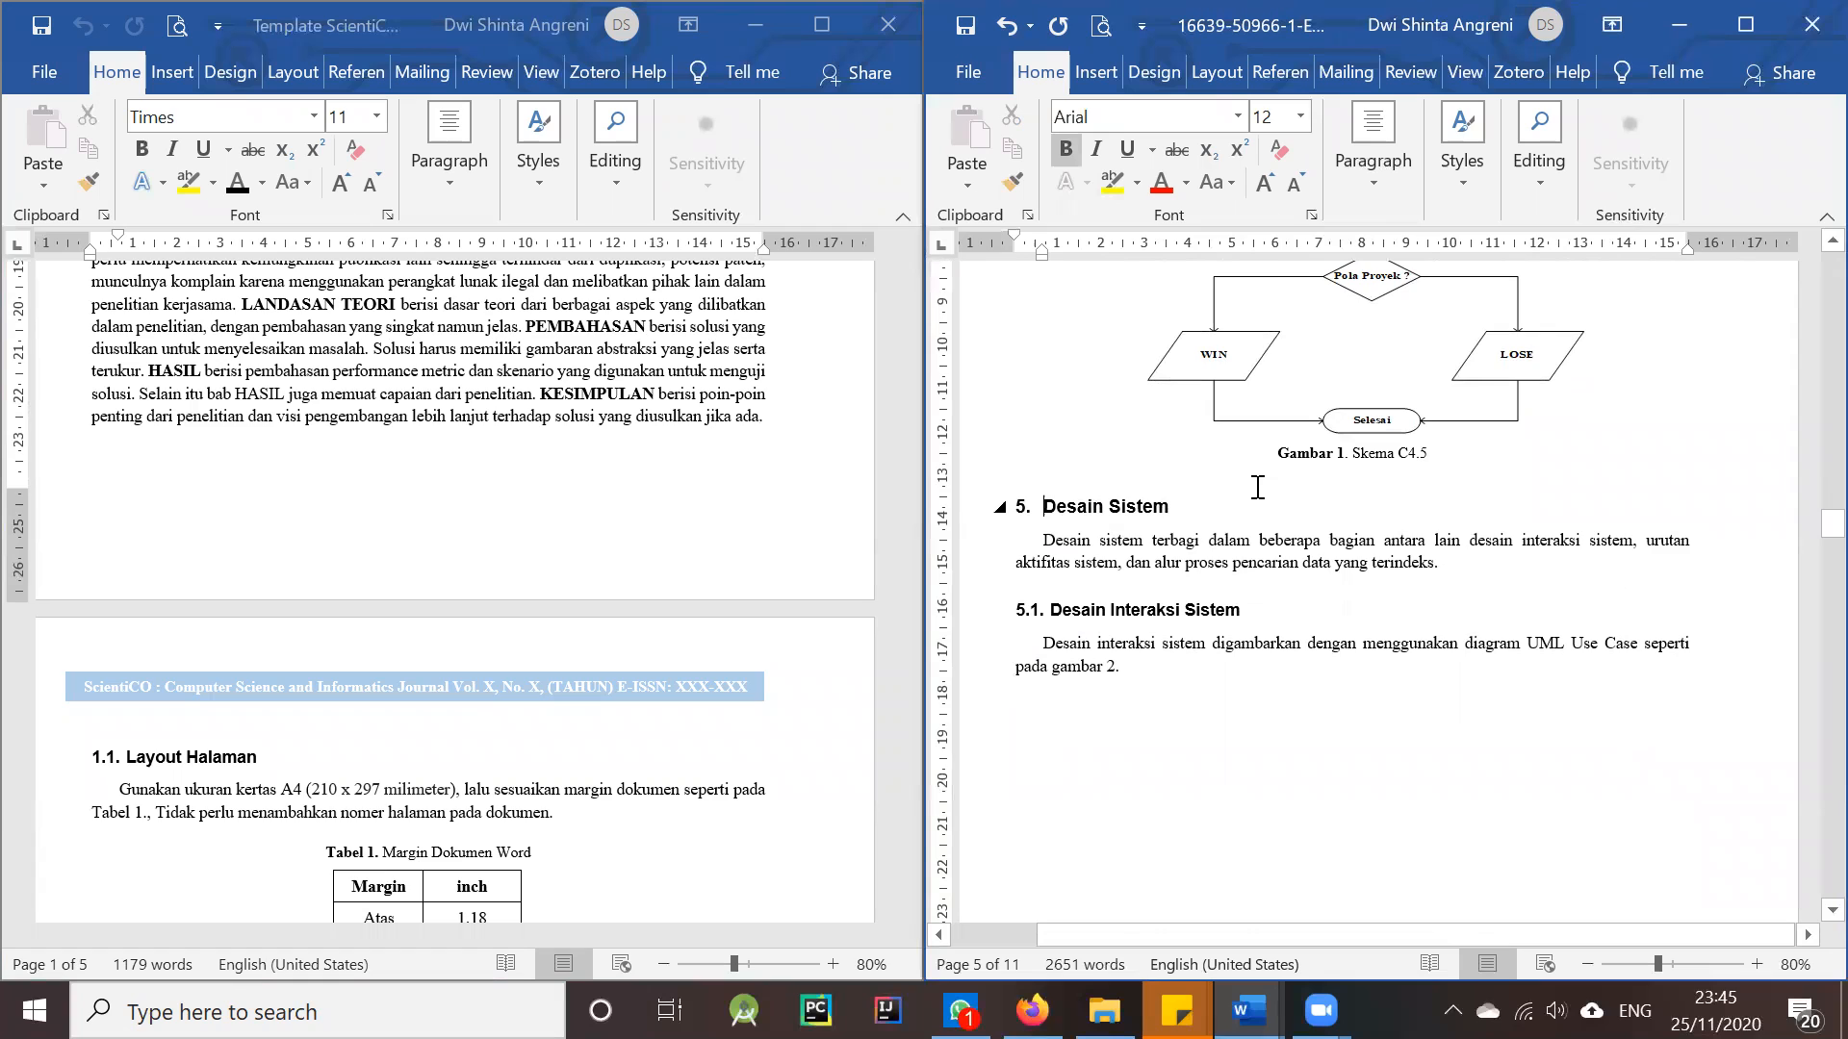
{"action": "left_click", "coordinate": [1257, 487]}
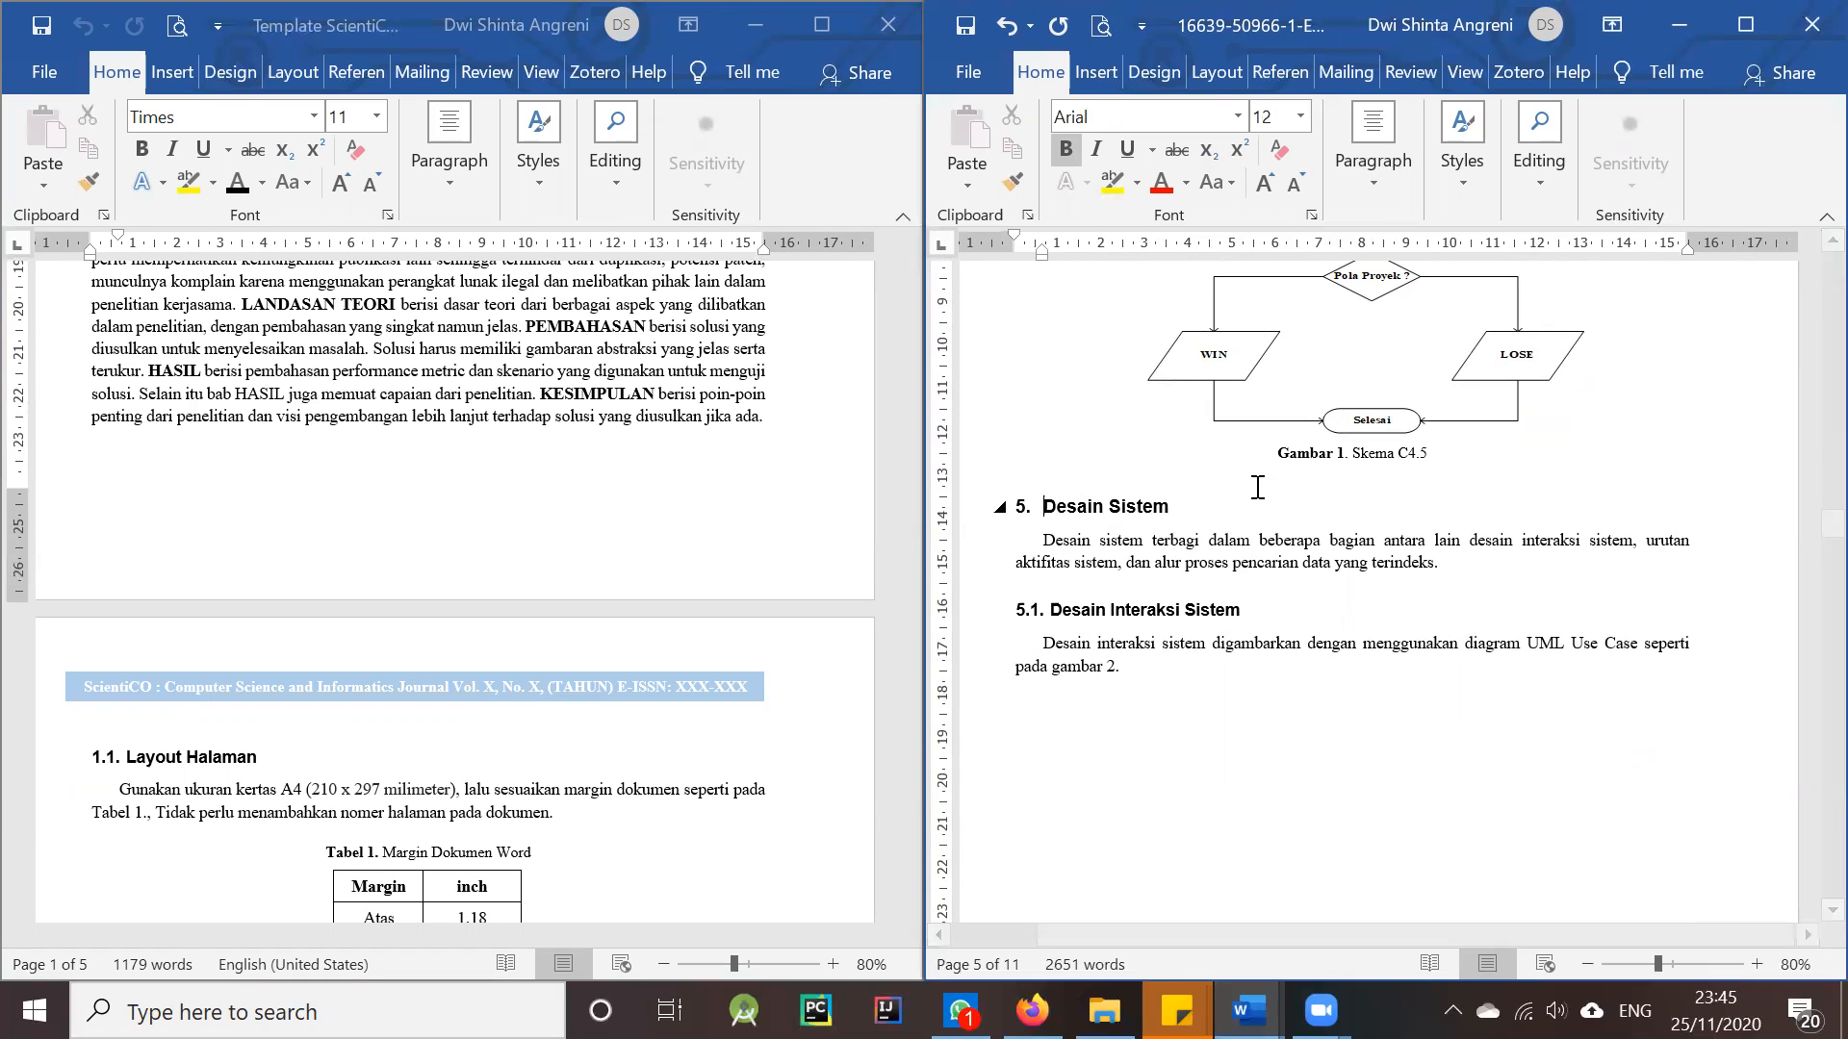
{"action": "key", "text": "Down"}
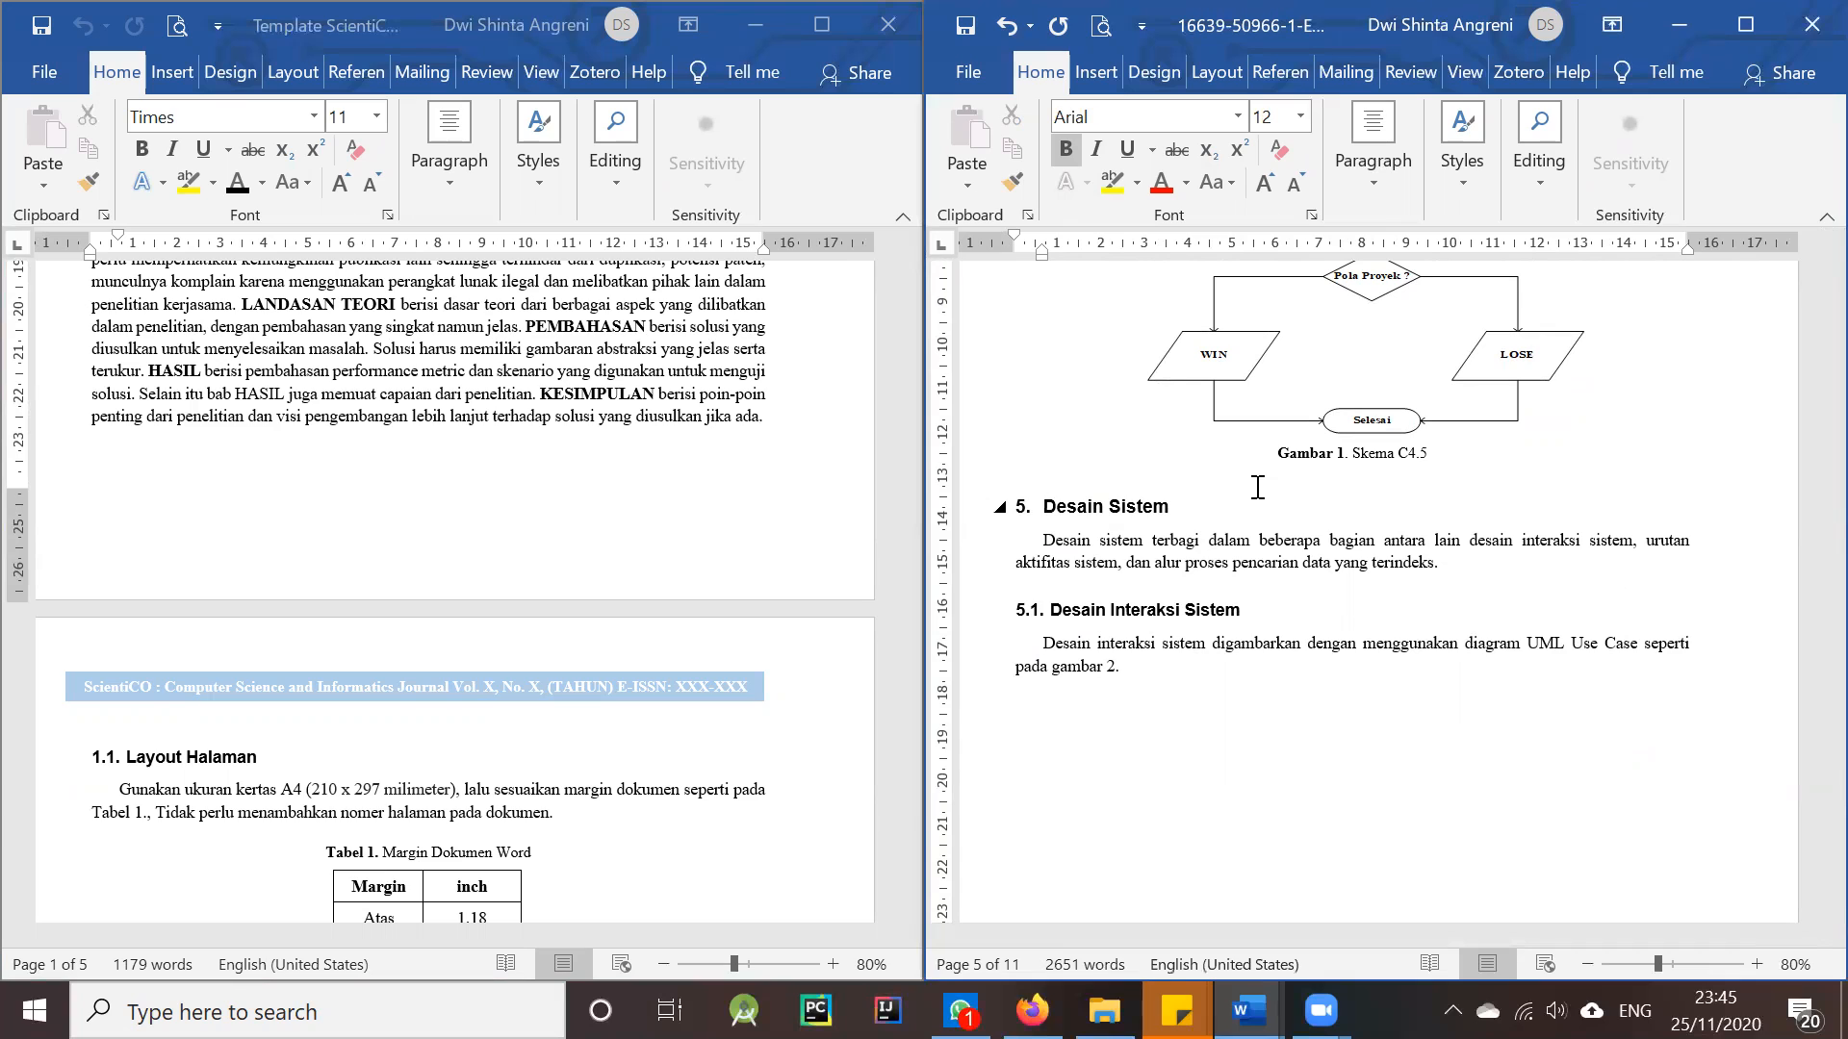
{"action": "left_click", "coordinate": [1194, 564]}
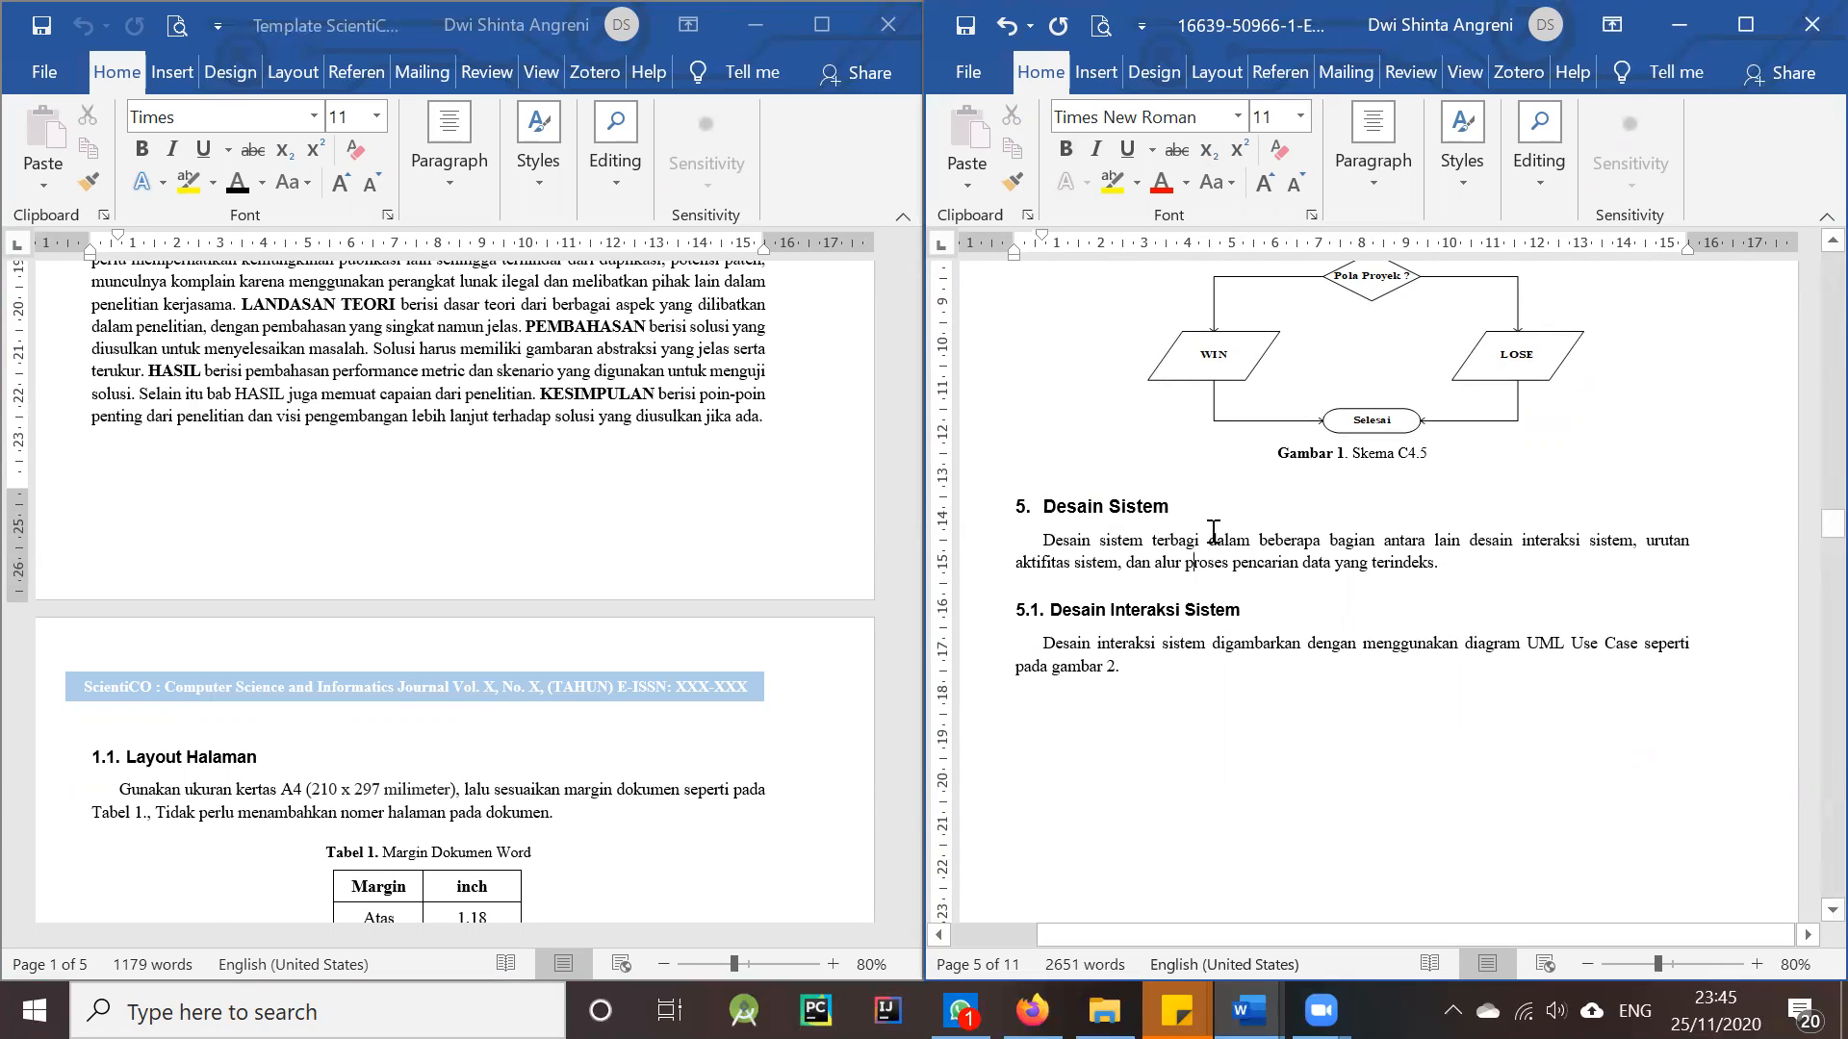
{"action": "left_click", "coordinate": [1236, 467]}
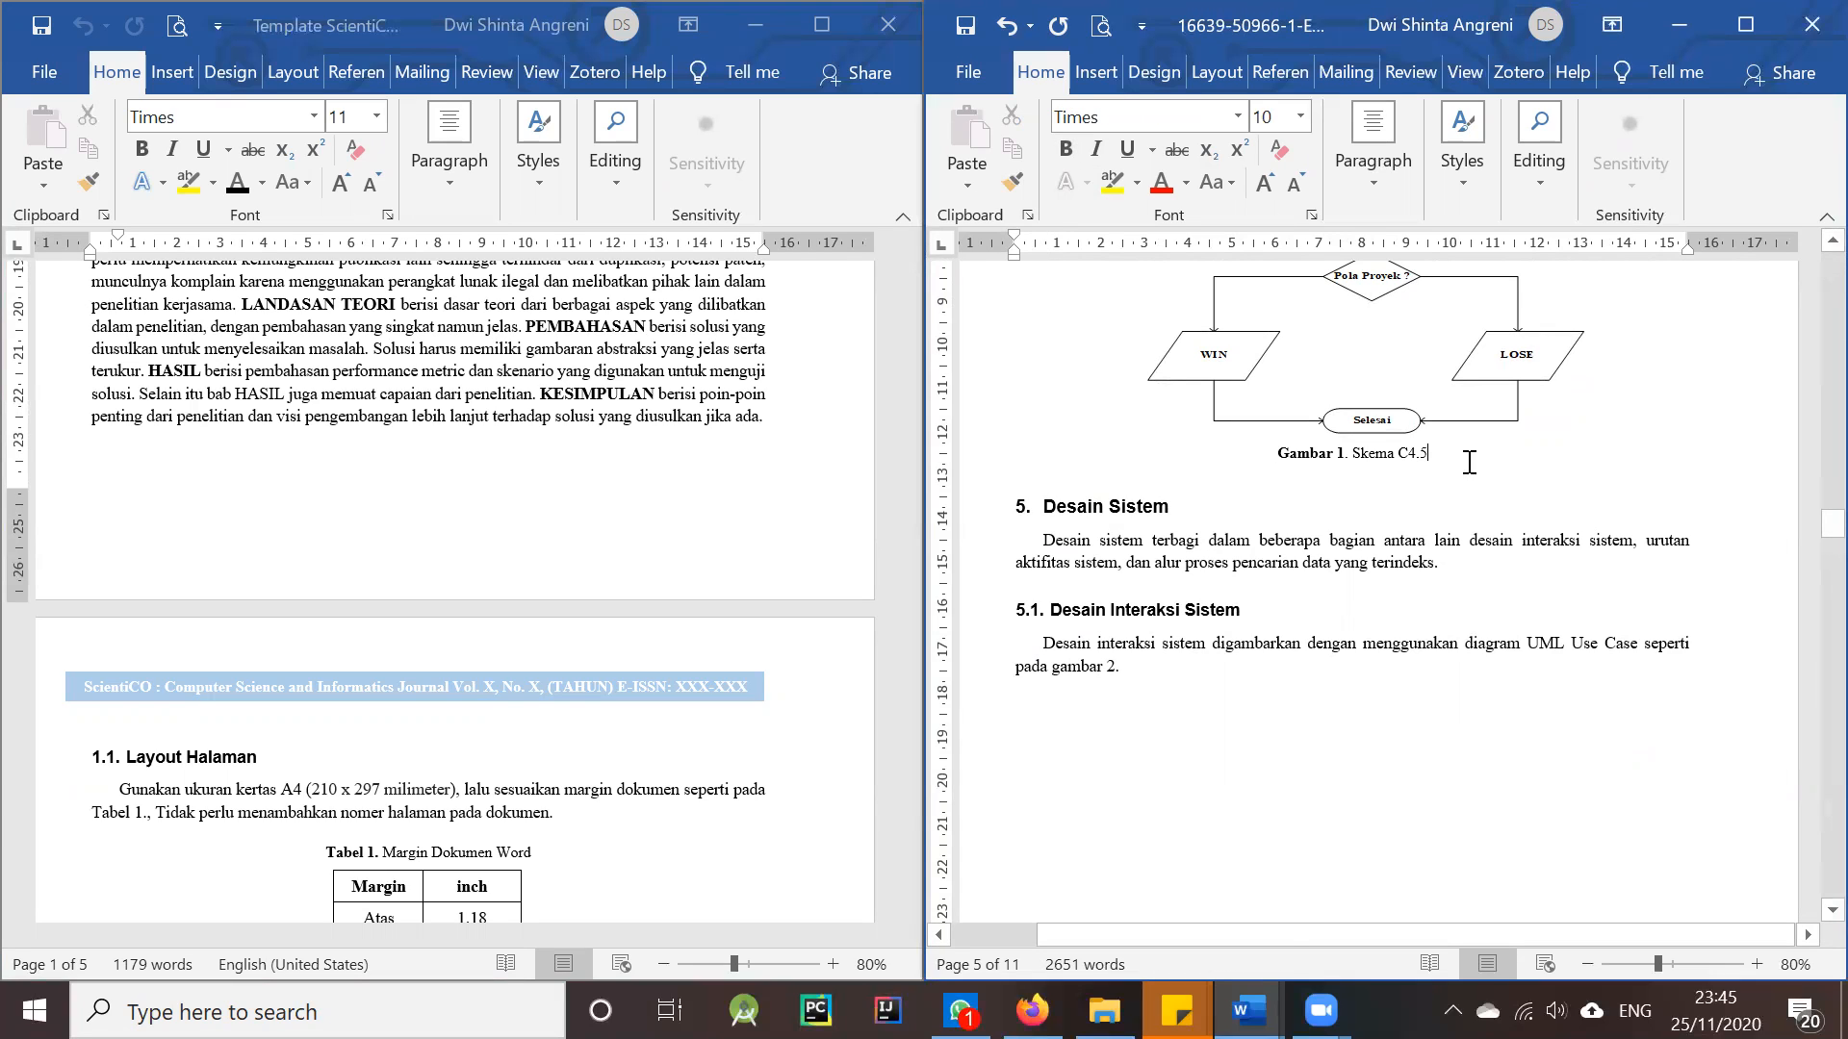
{"action": "key", "text": "Return"}
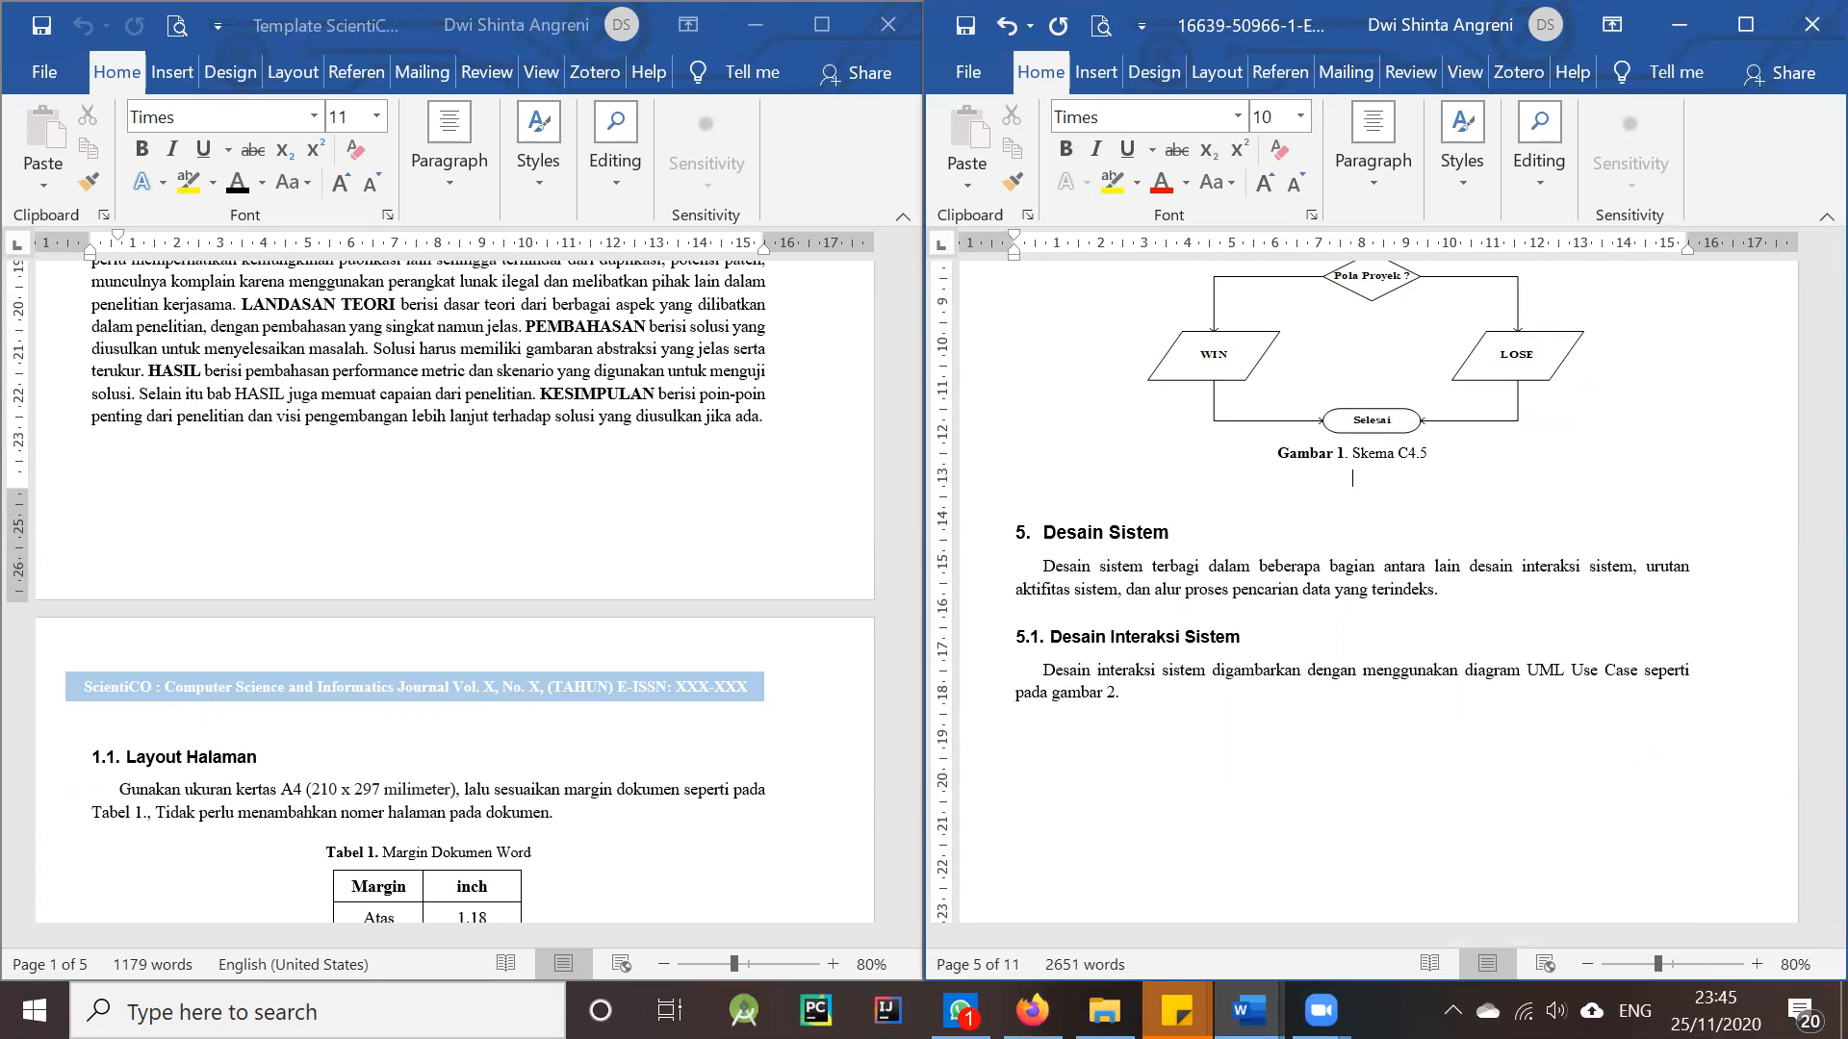
{"action": "key", "text": "Down"}
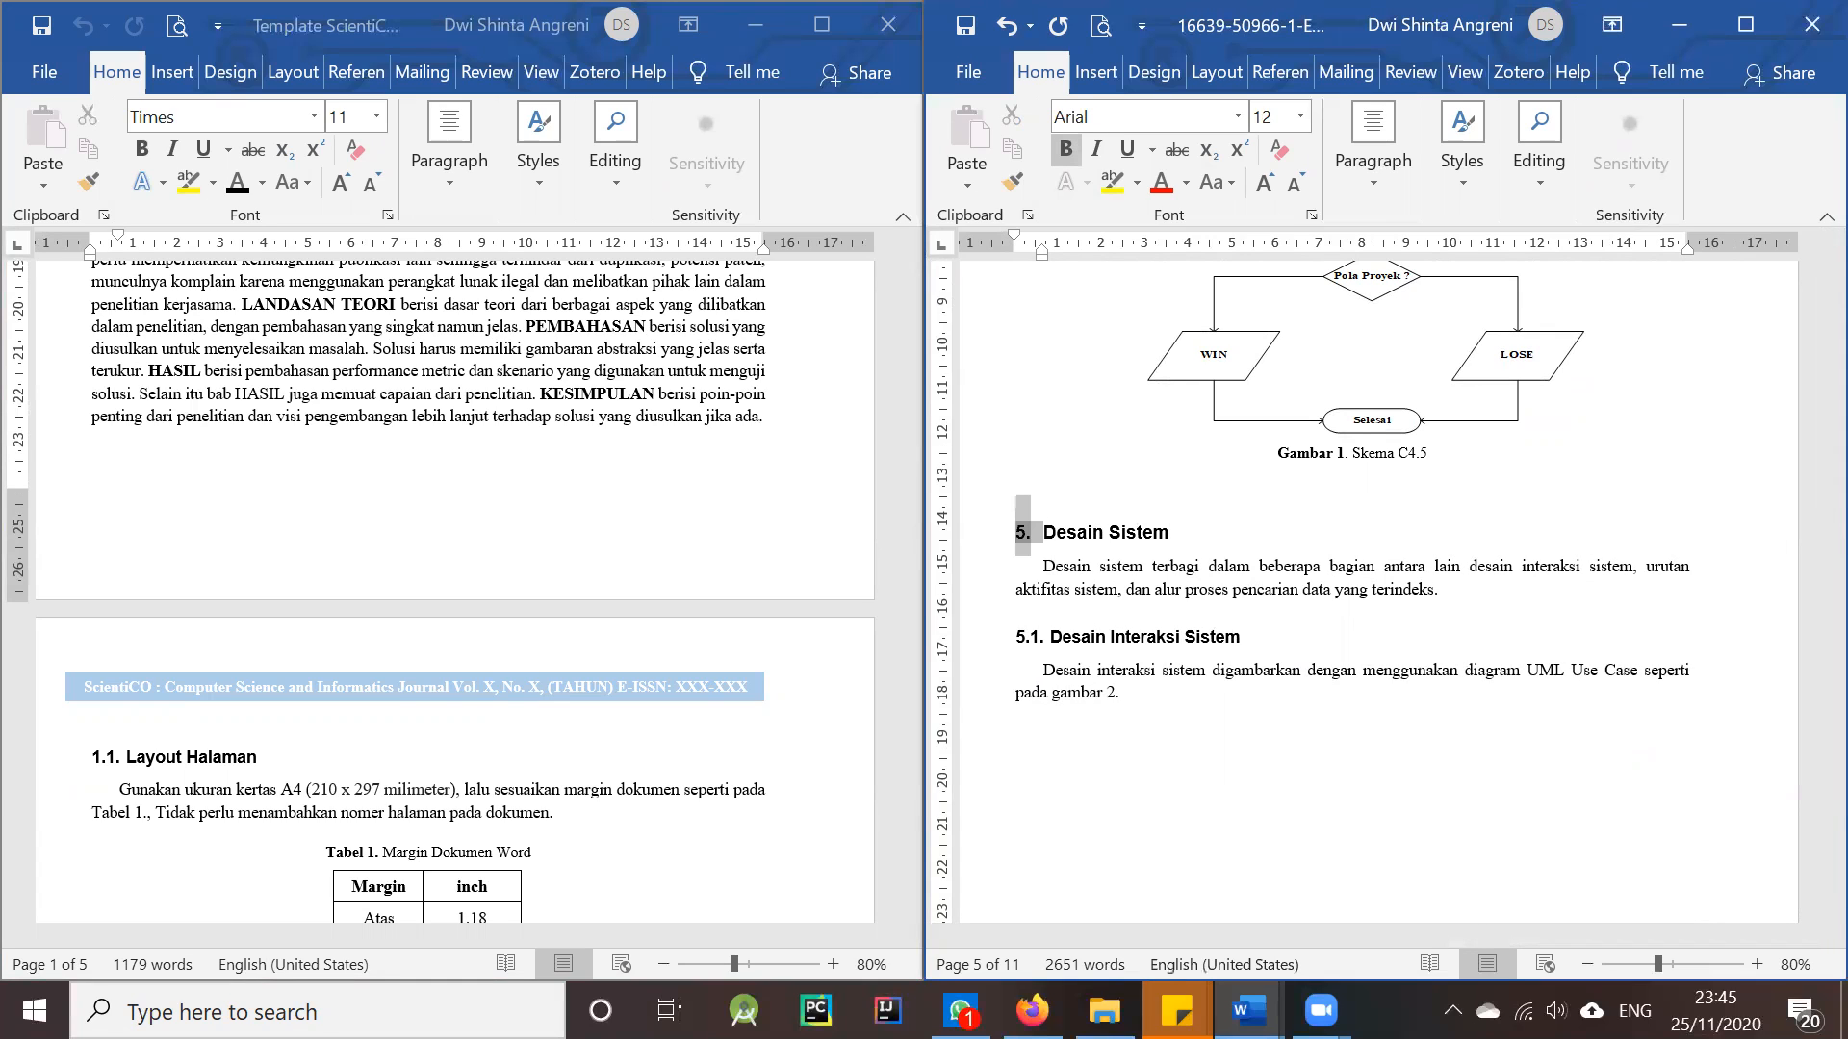
{"action": "left_click", "coordinate": [1406, 483]}
{"action": "left_click_drag", "start_coordinate": [1353, 471], "coordinate": [1294, 472]}
{"action": "left_click", "coordinate": [1346, 483]}
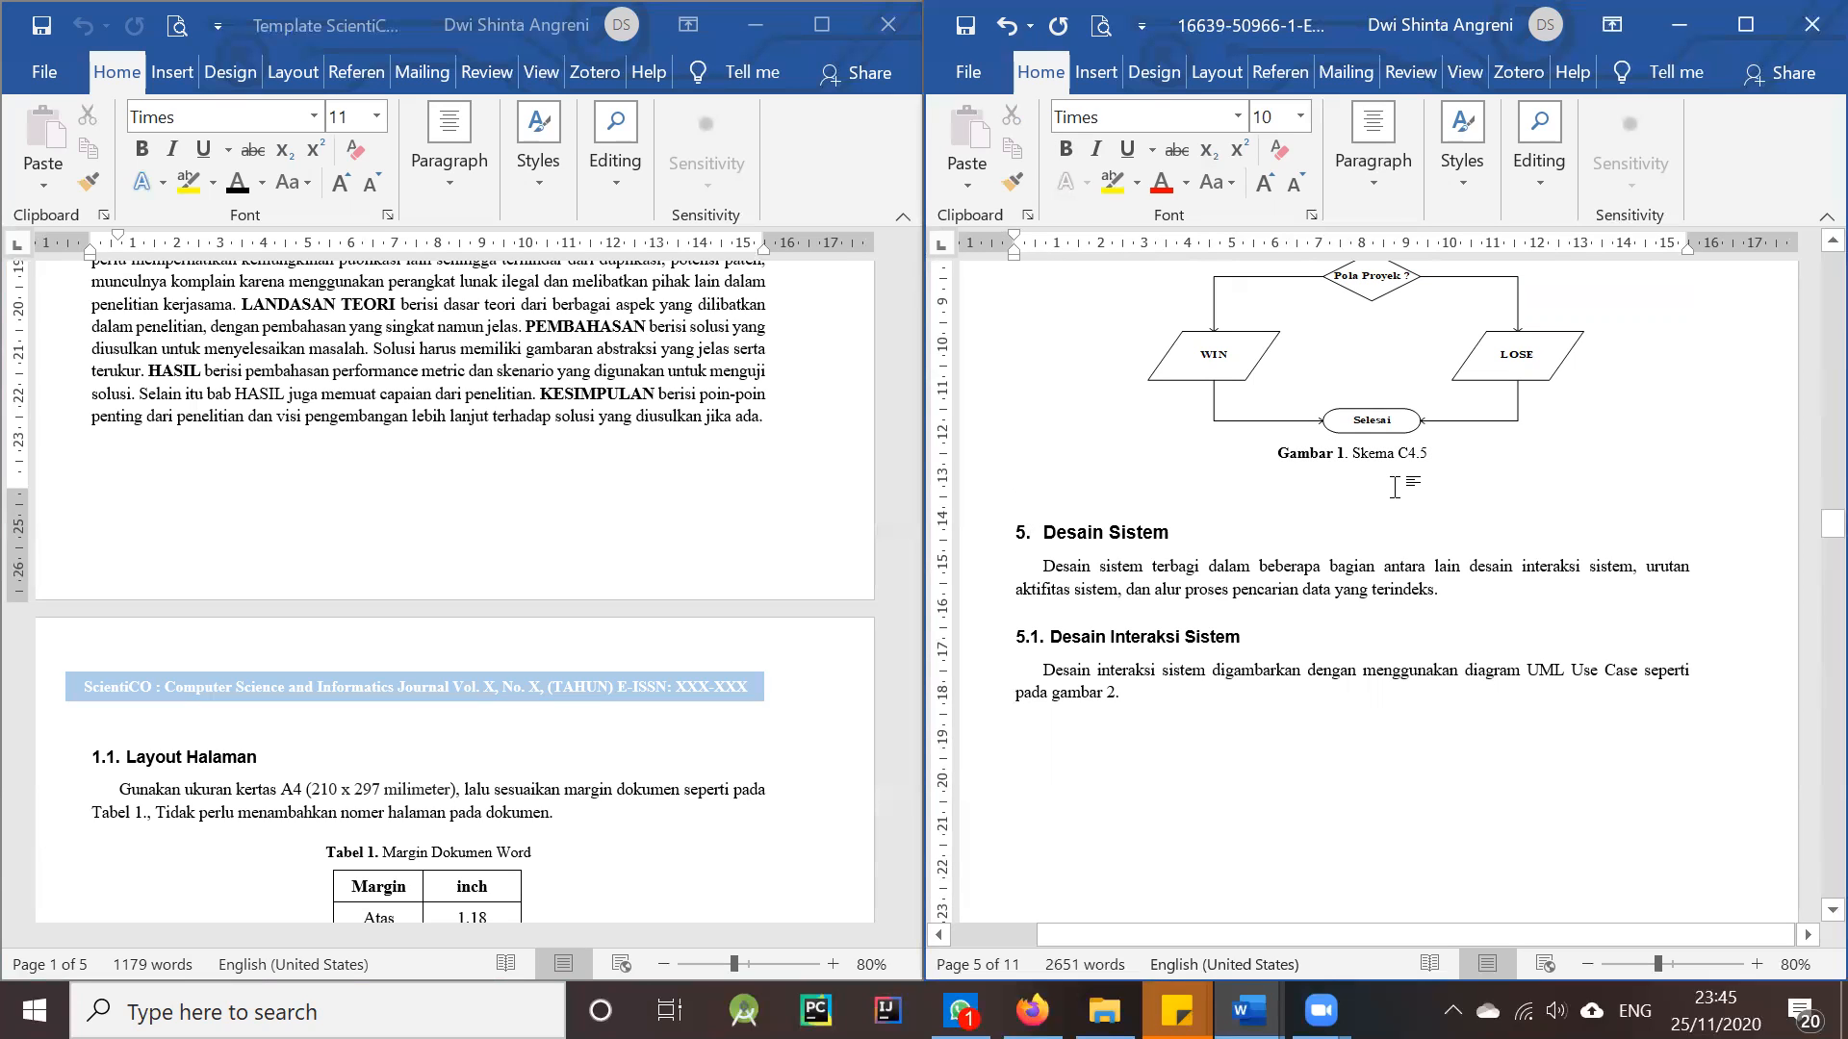
{"action": "key", "text": "BackSpace"}
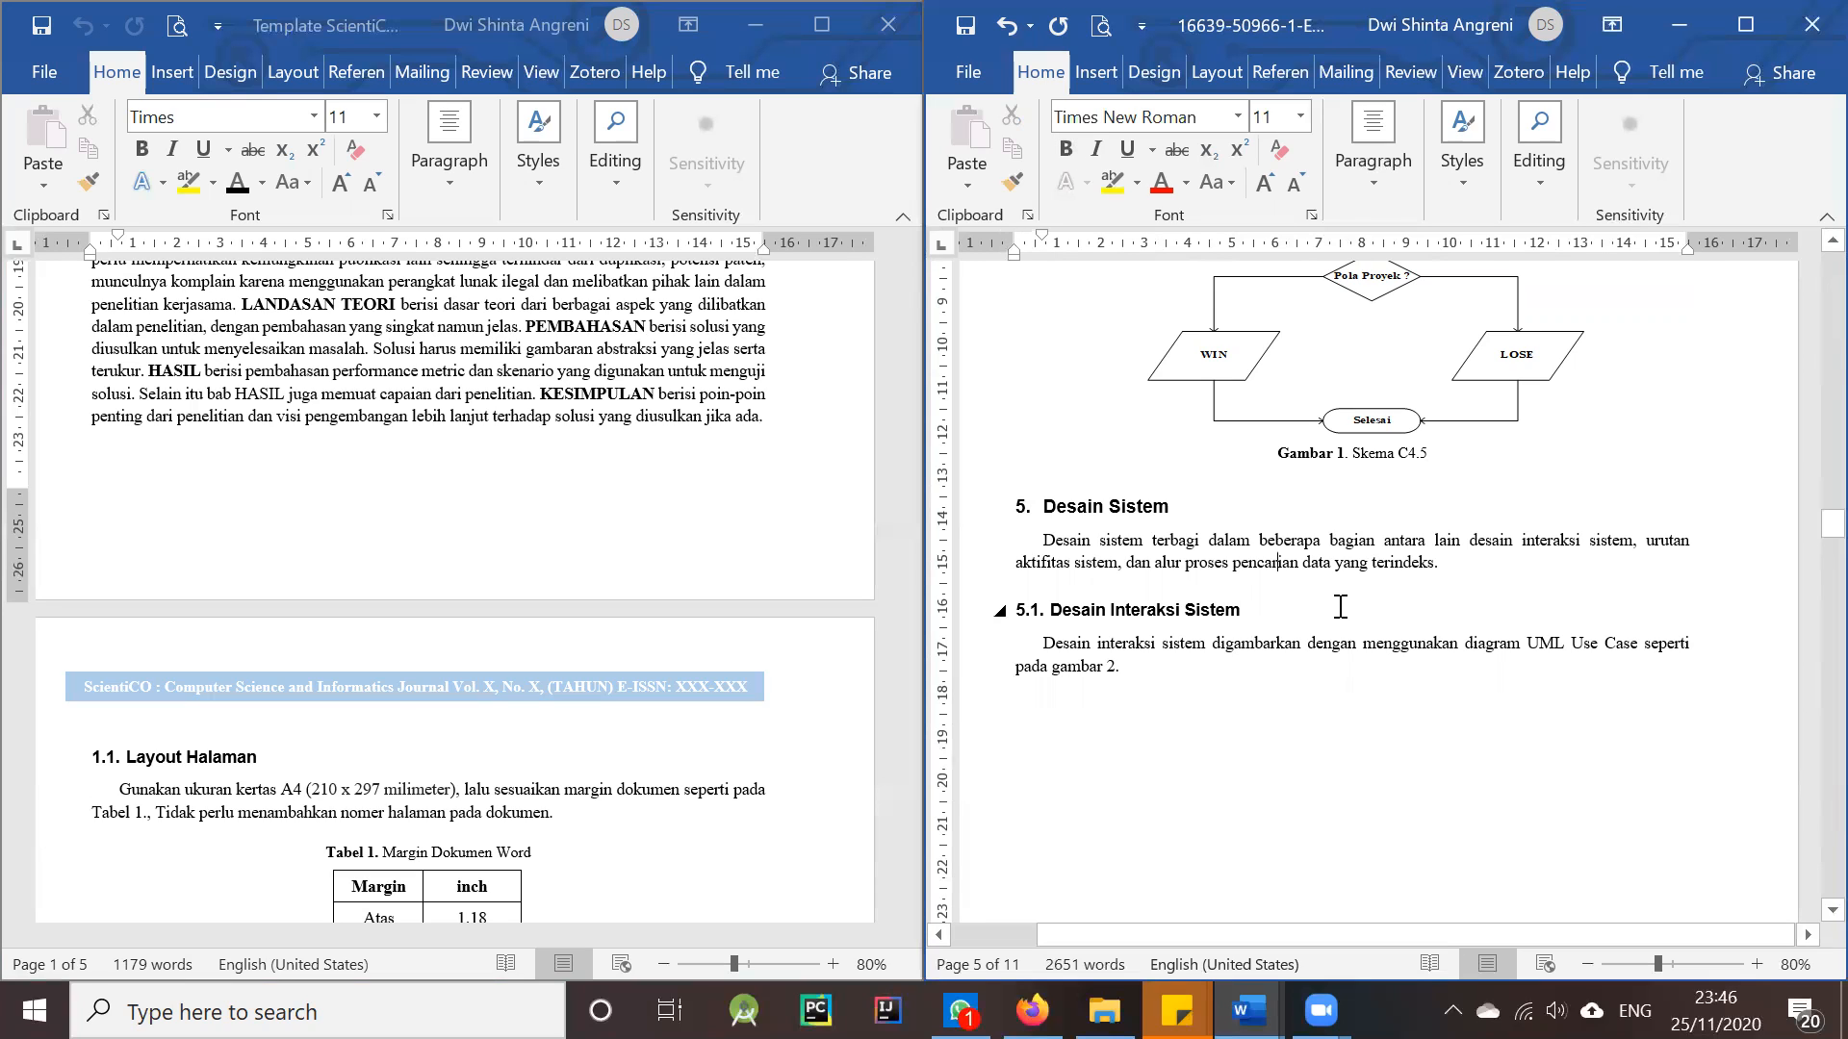
- Review the spacing and layout of the Desain Sistem section, from Desain Interaksi Sistem to the activity diagram
{"action": "key", "text": "Down"}
{"action": "key", "text": "Down"}
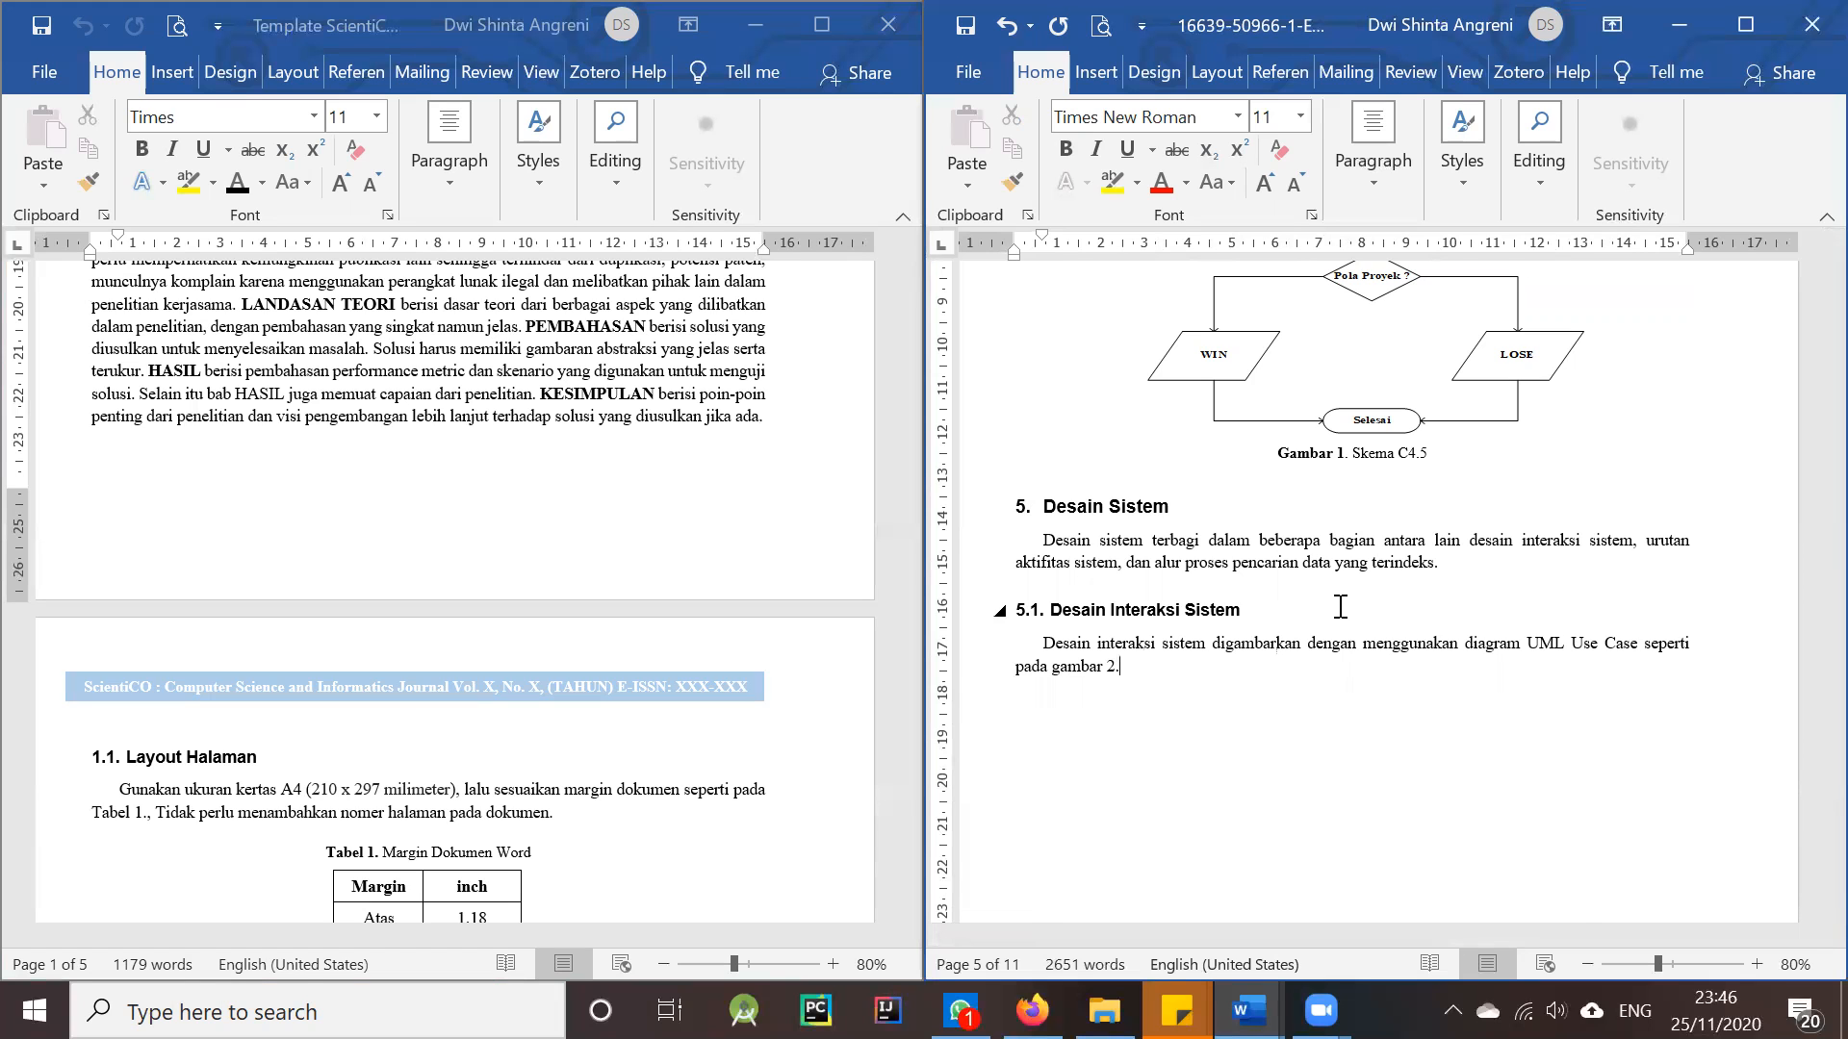
{"action": "key", "text": "Down"}
{"action": "key", "text": "Down"}
{"action": "key", "text": "Down"}
{"action": "key", "text": "Down"}
{"action": "key", "text": "Down"}
{"action": "key", "text": "Down"}
{"action": "key", "text": "Down"}
{"action": "key", "text": "Down"}
{"action": "key", "text": "Down"}
{"action": "key", "text": "Down"}
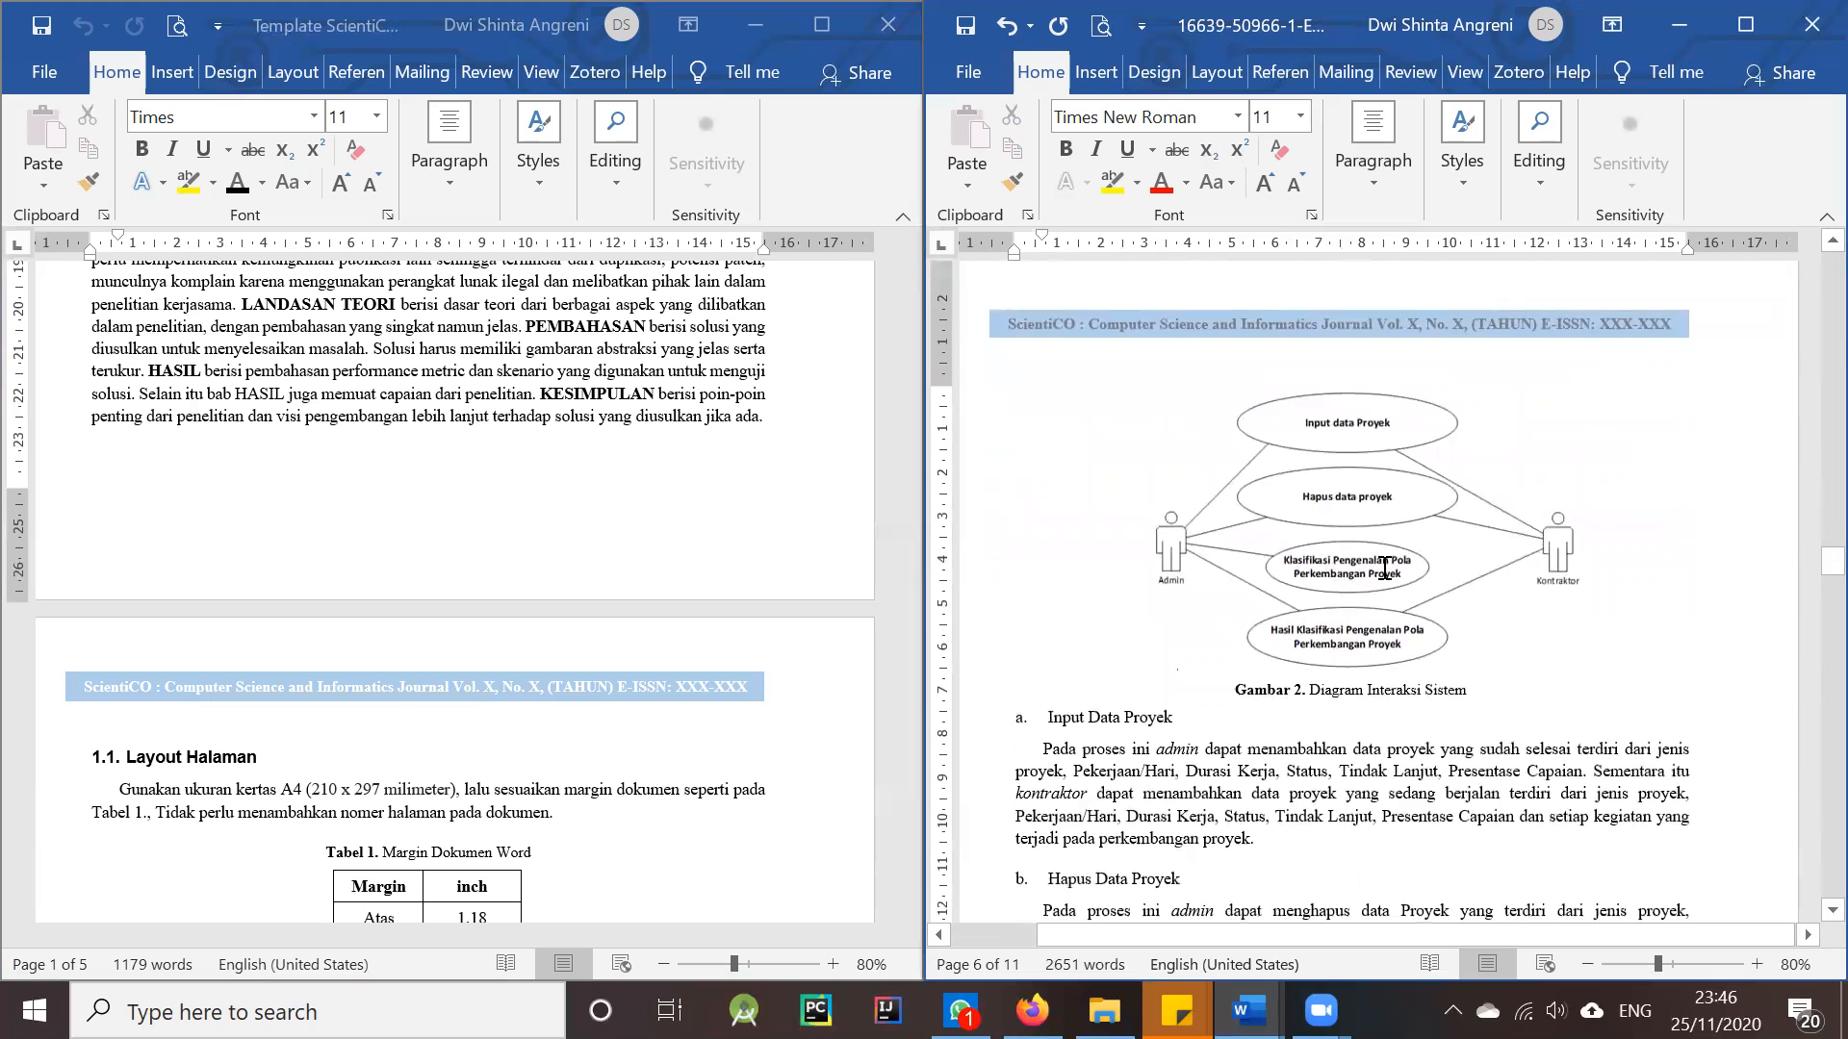
{"action": "scroll", "coordinate": [1384, 570], "scroll_direction": "down", "scroll_amount": 10}
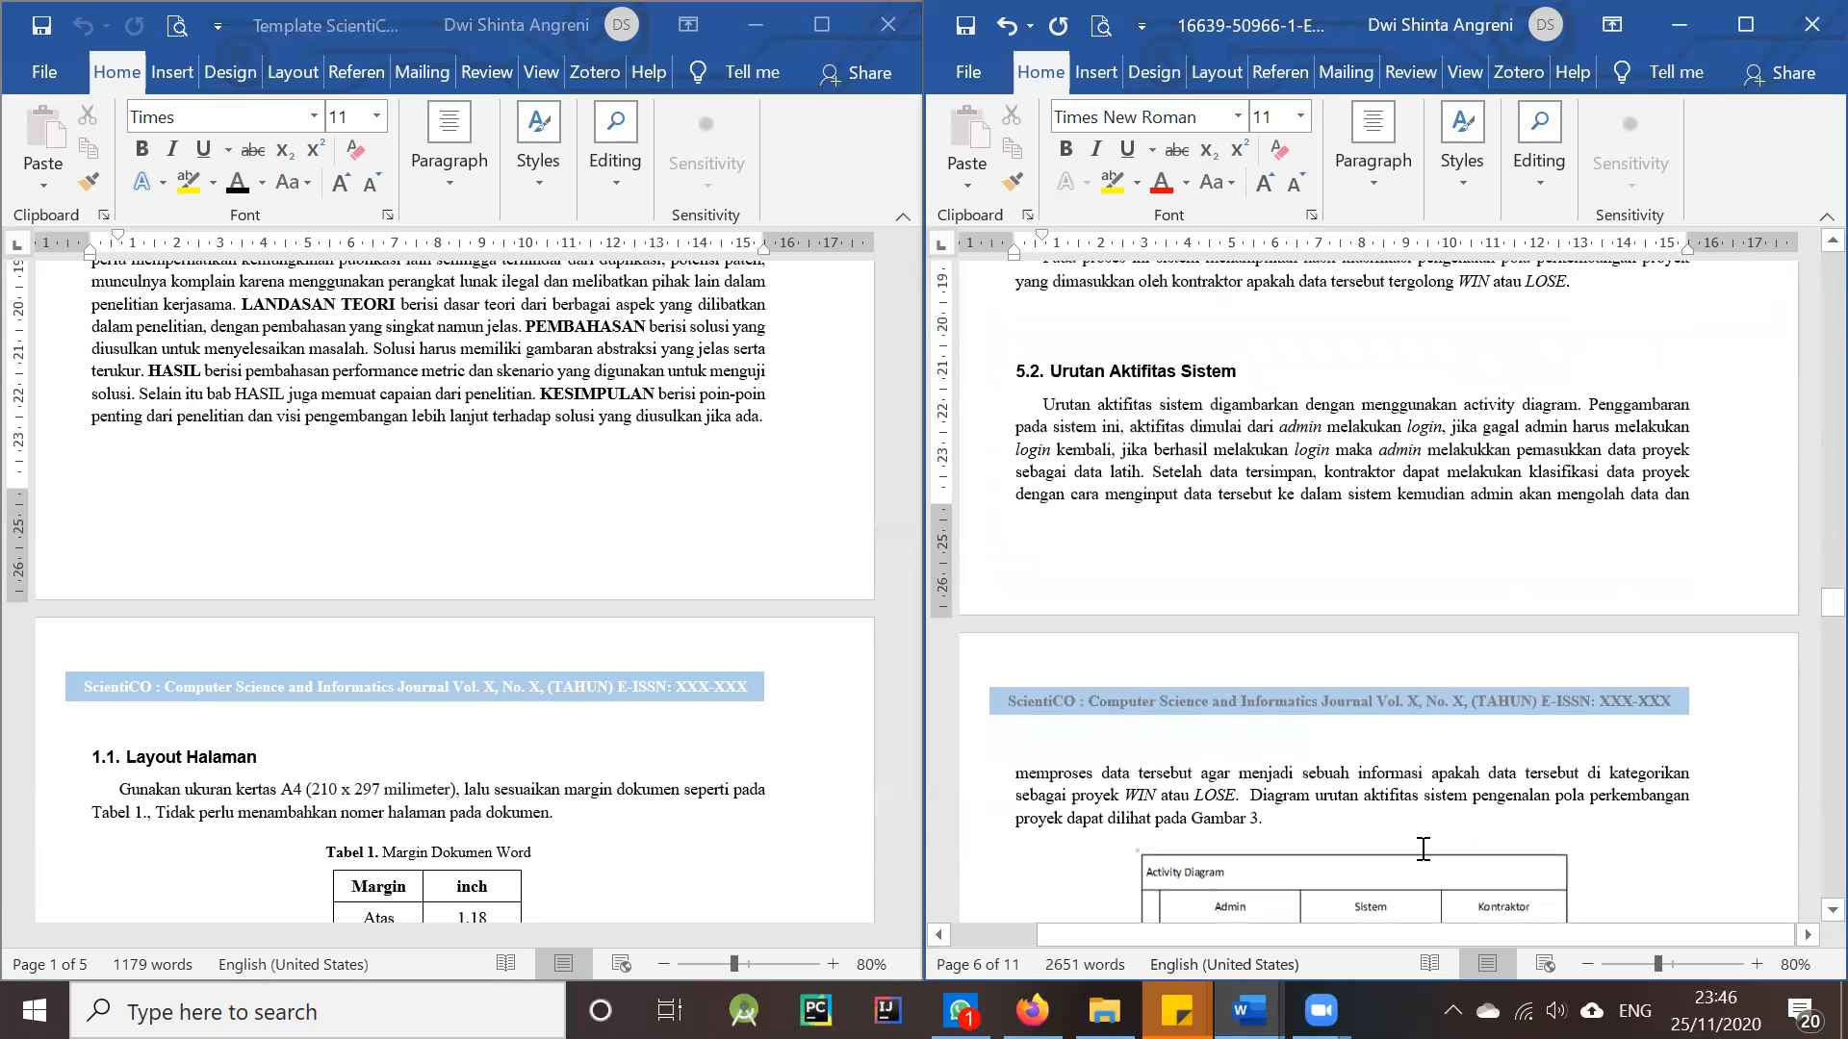
{"action": "scroll", "coordinate": [1422, 849], "scroll_direction": "down", "scroll_amount": 5}
- Pick up the formatting of the template's sample Gambar 1 caption with a locked Format Painter for repeated use
{"action": "left_click", "coordinate": [1332, 871]}
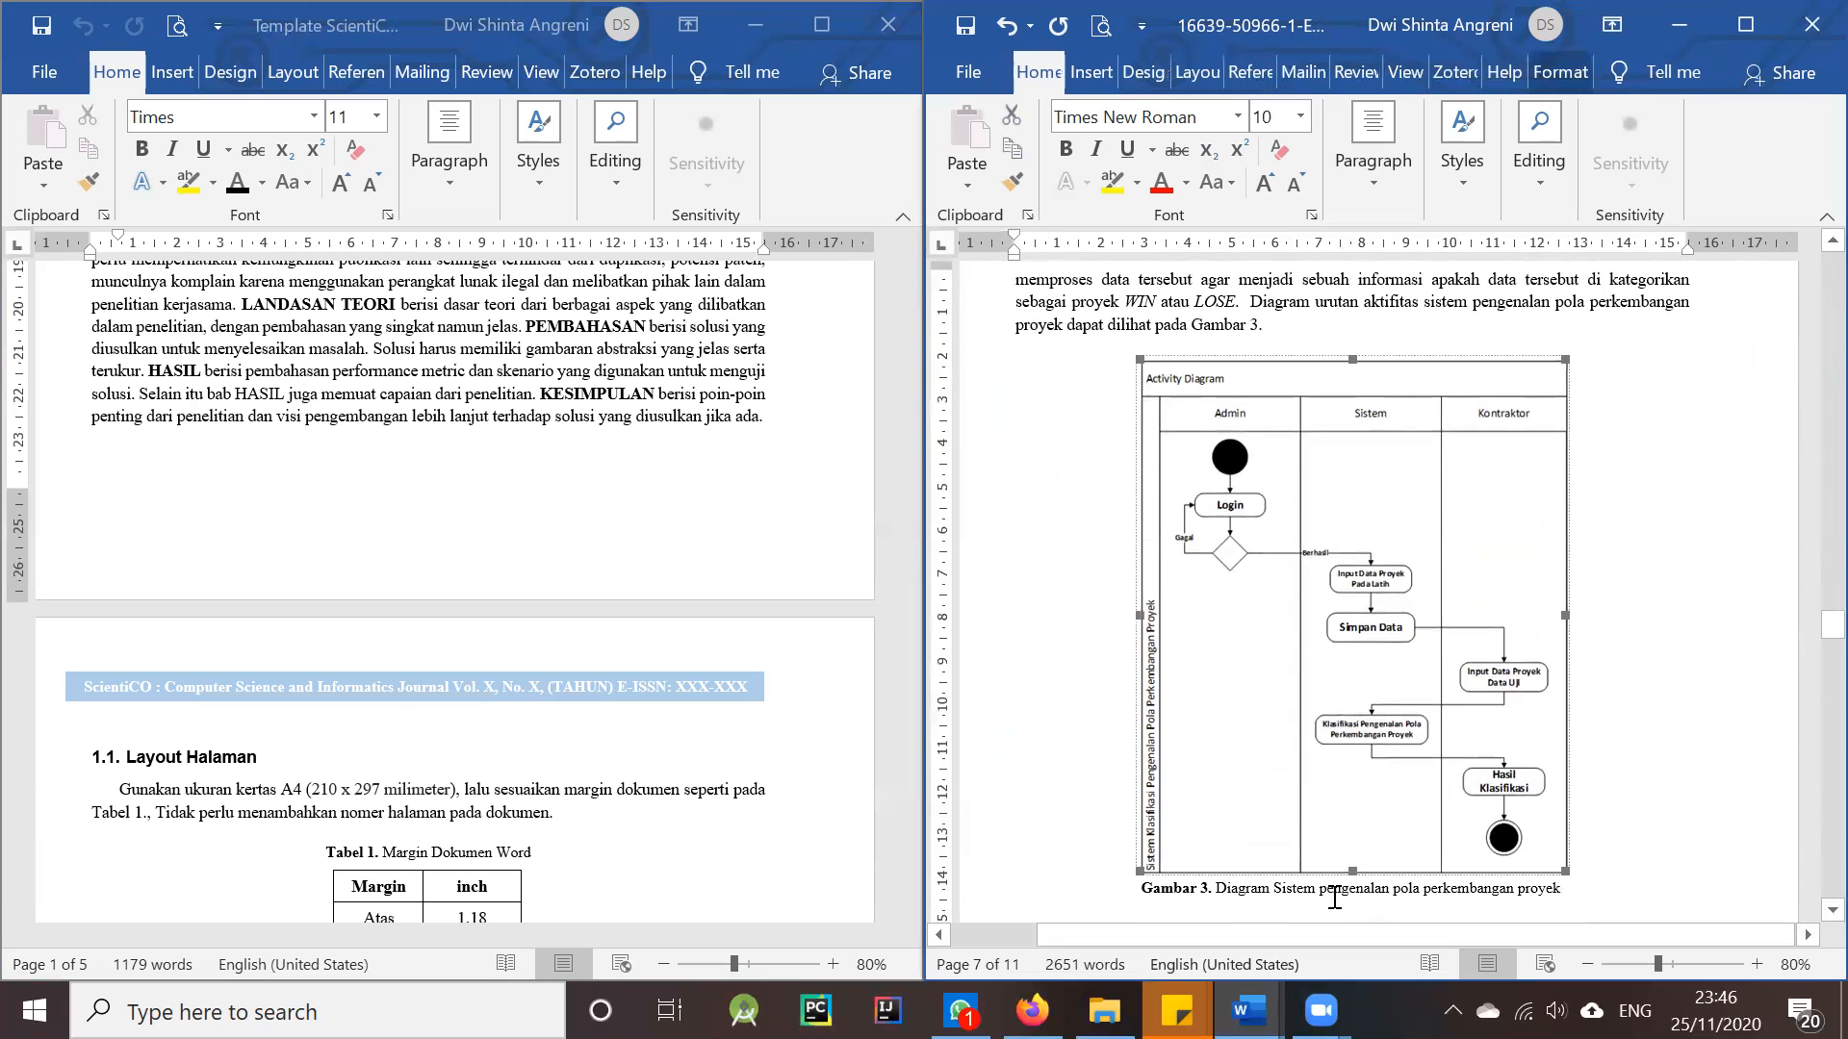
{"action": "left_click", "coordinate": [1334, 898]}
{"action": "scroll", "coordinate": [1559, 670], "scroll_direction": "down", "scroll_amount": 3}
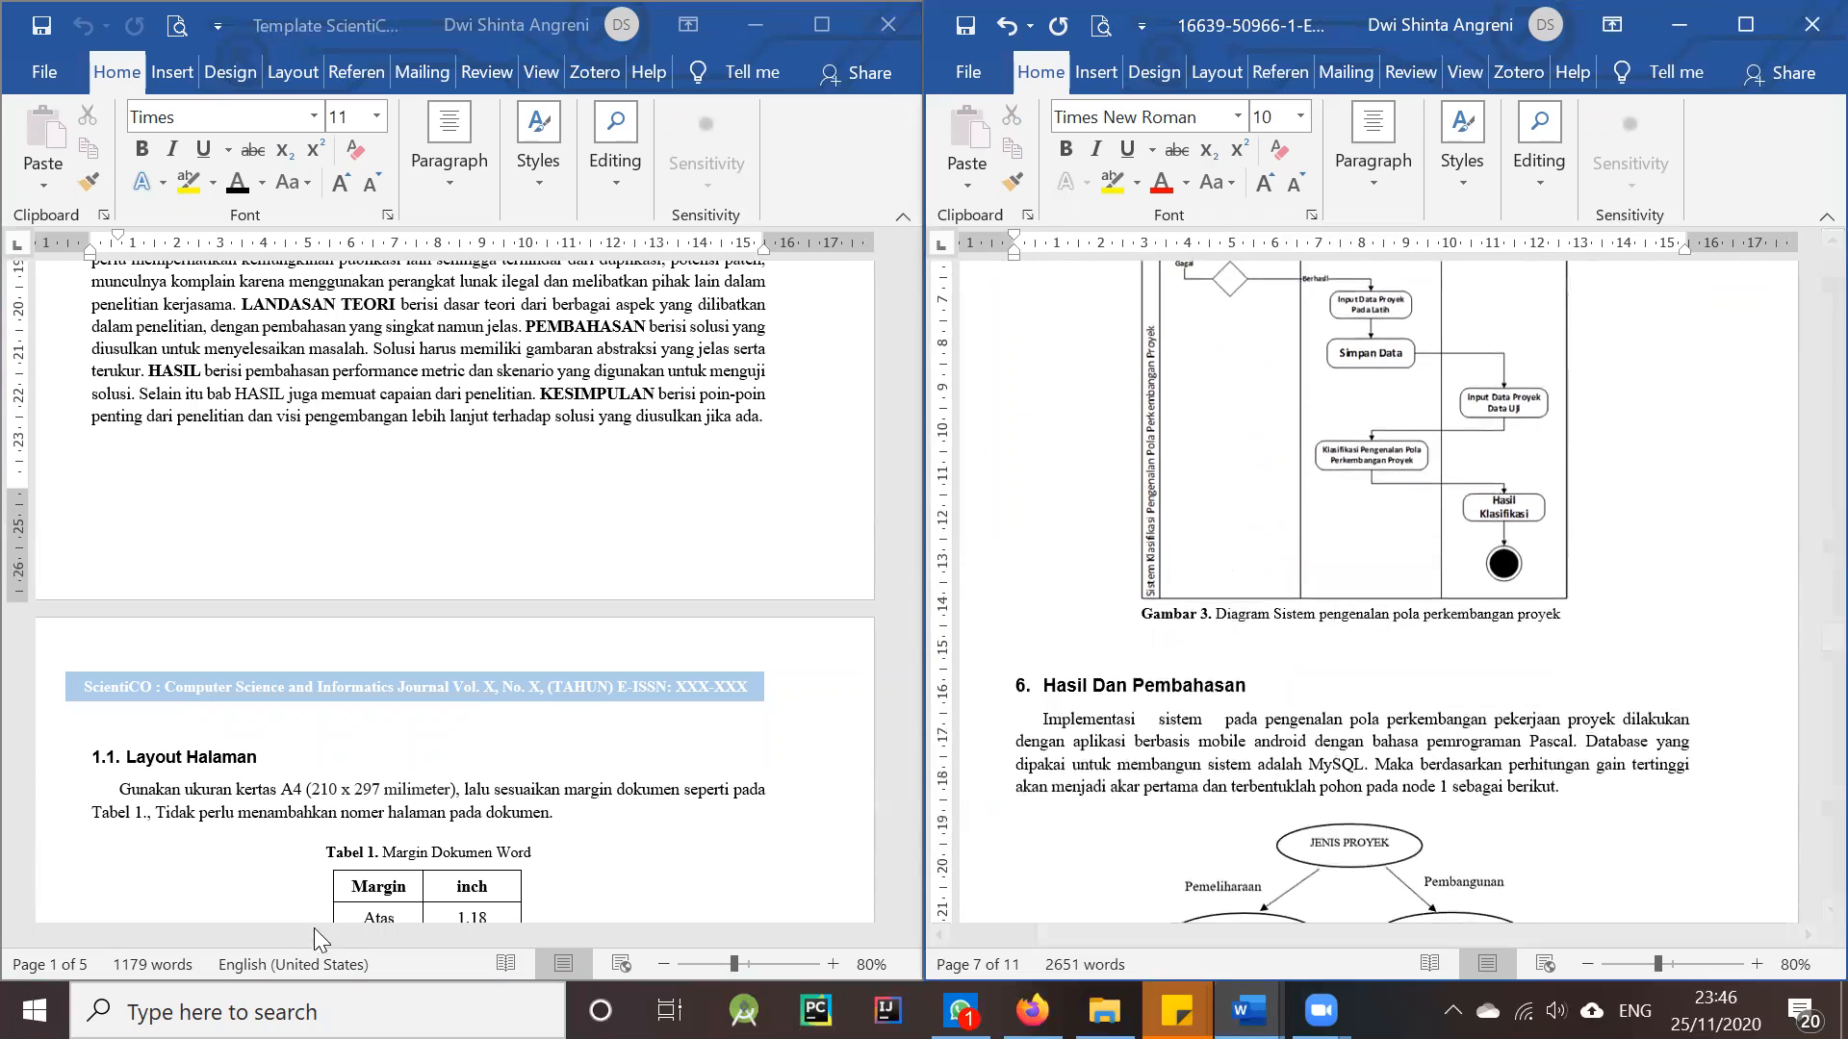
{"action": "scroll", "coordinate": [440, 797], "scroll_direction": "down", "scroll_amount": 5}
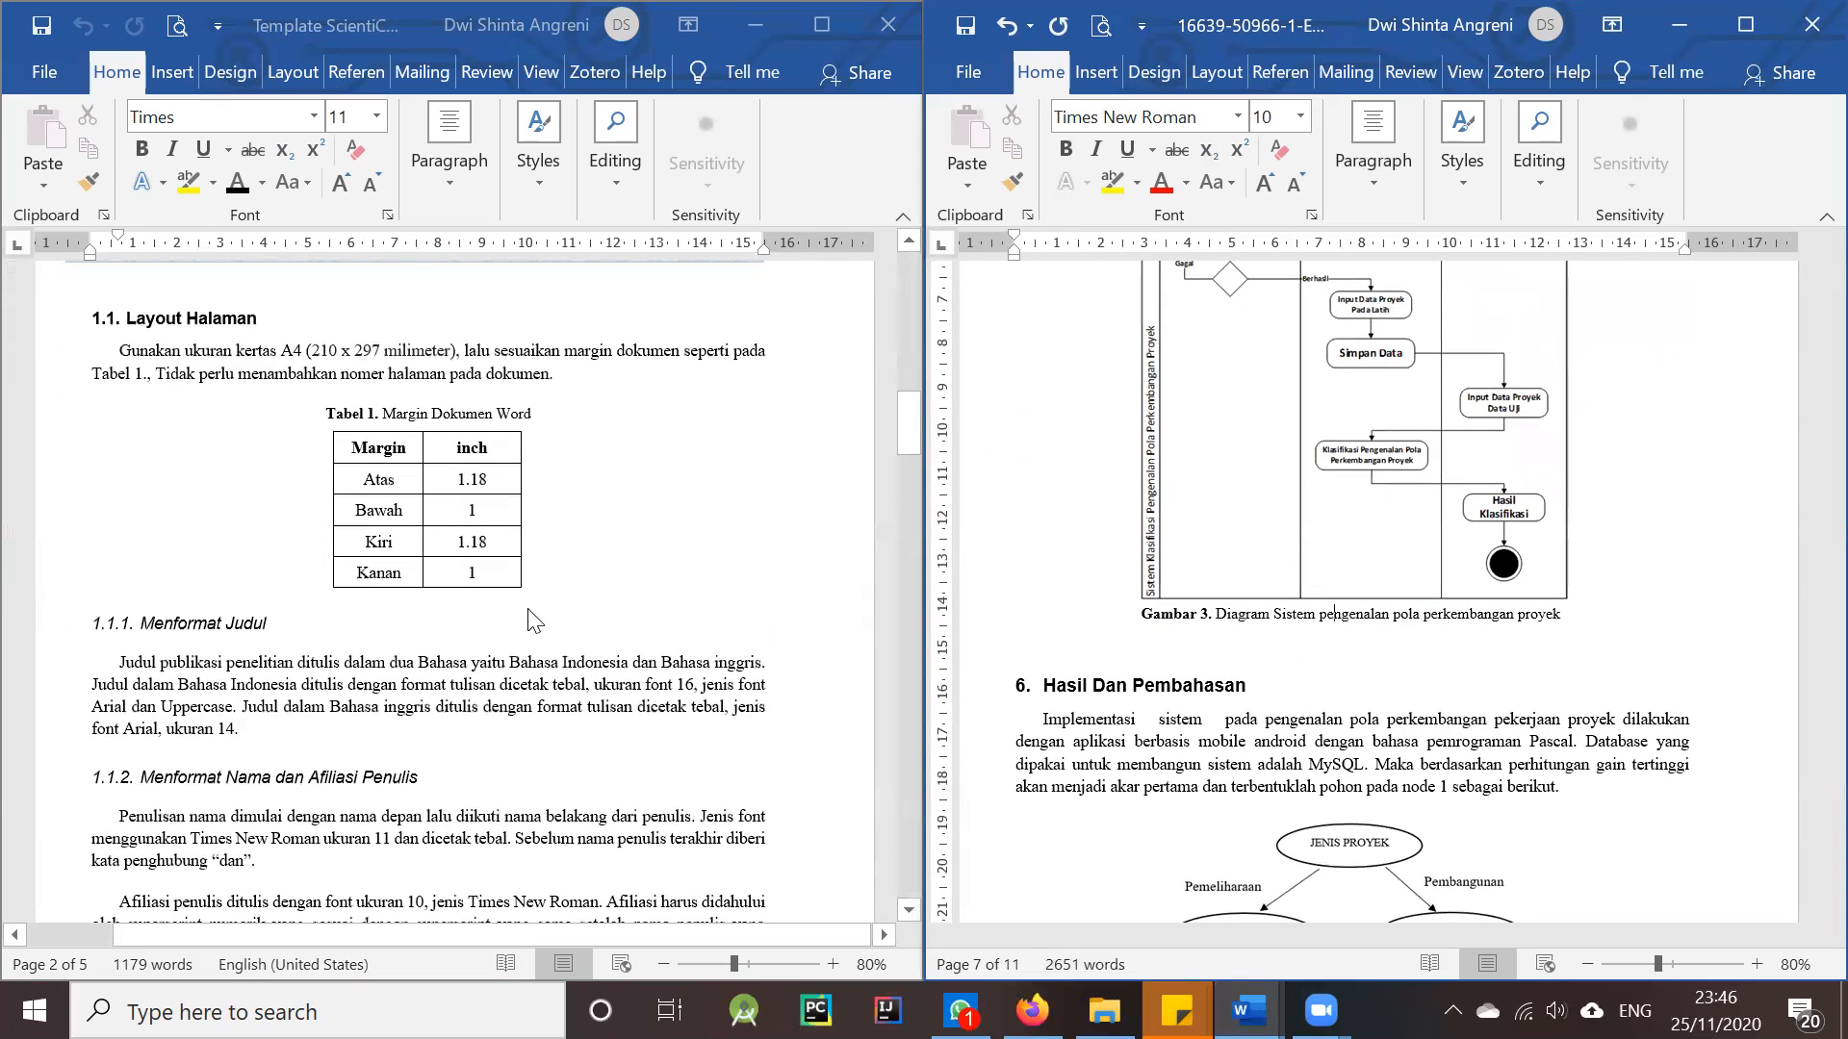
{"action": "scroll", "coordinate": [510, 624], "scroll_direction": "down", "scroll_amount": 15}
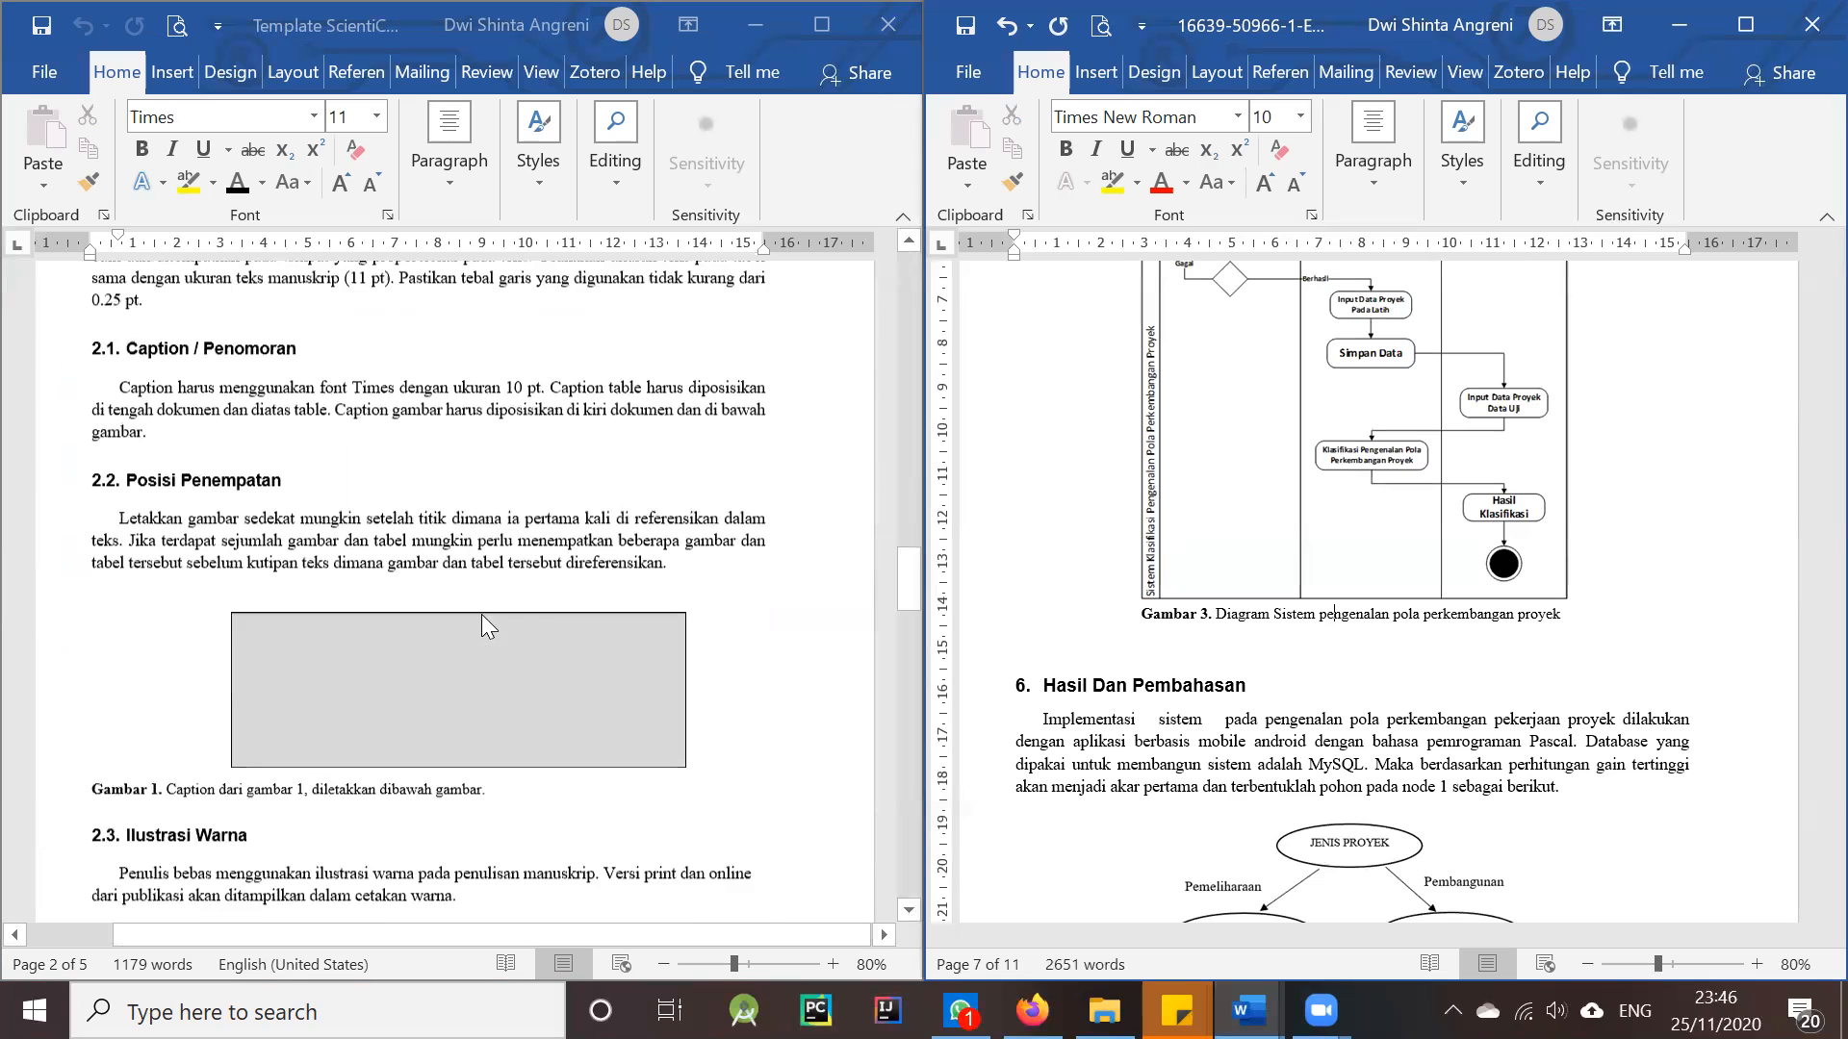
{"action": "scroll", "coordinate": [481, 614], "scroll_direction": "down", "scroll_amount": 2}
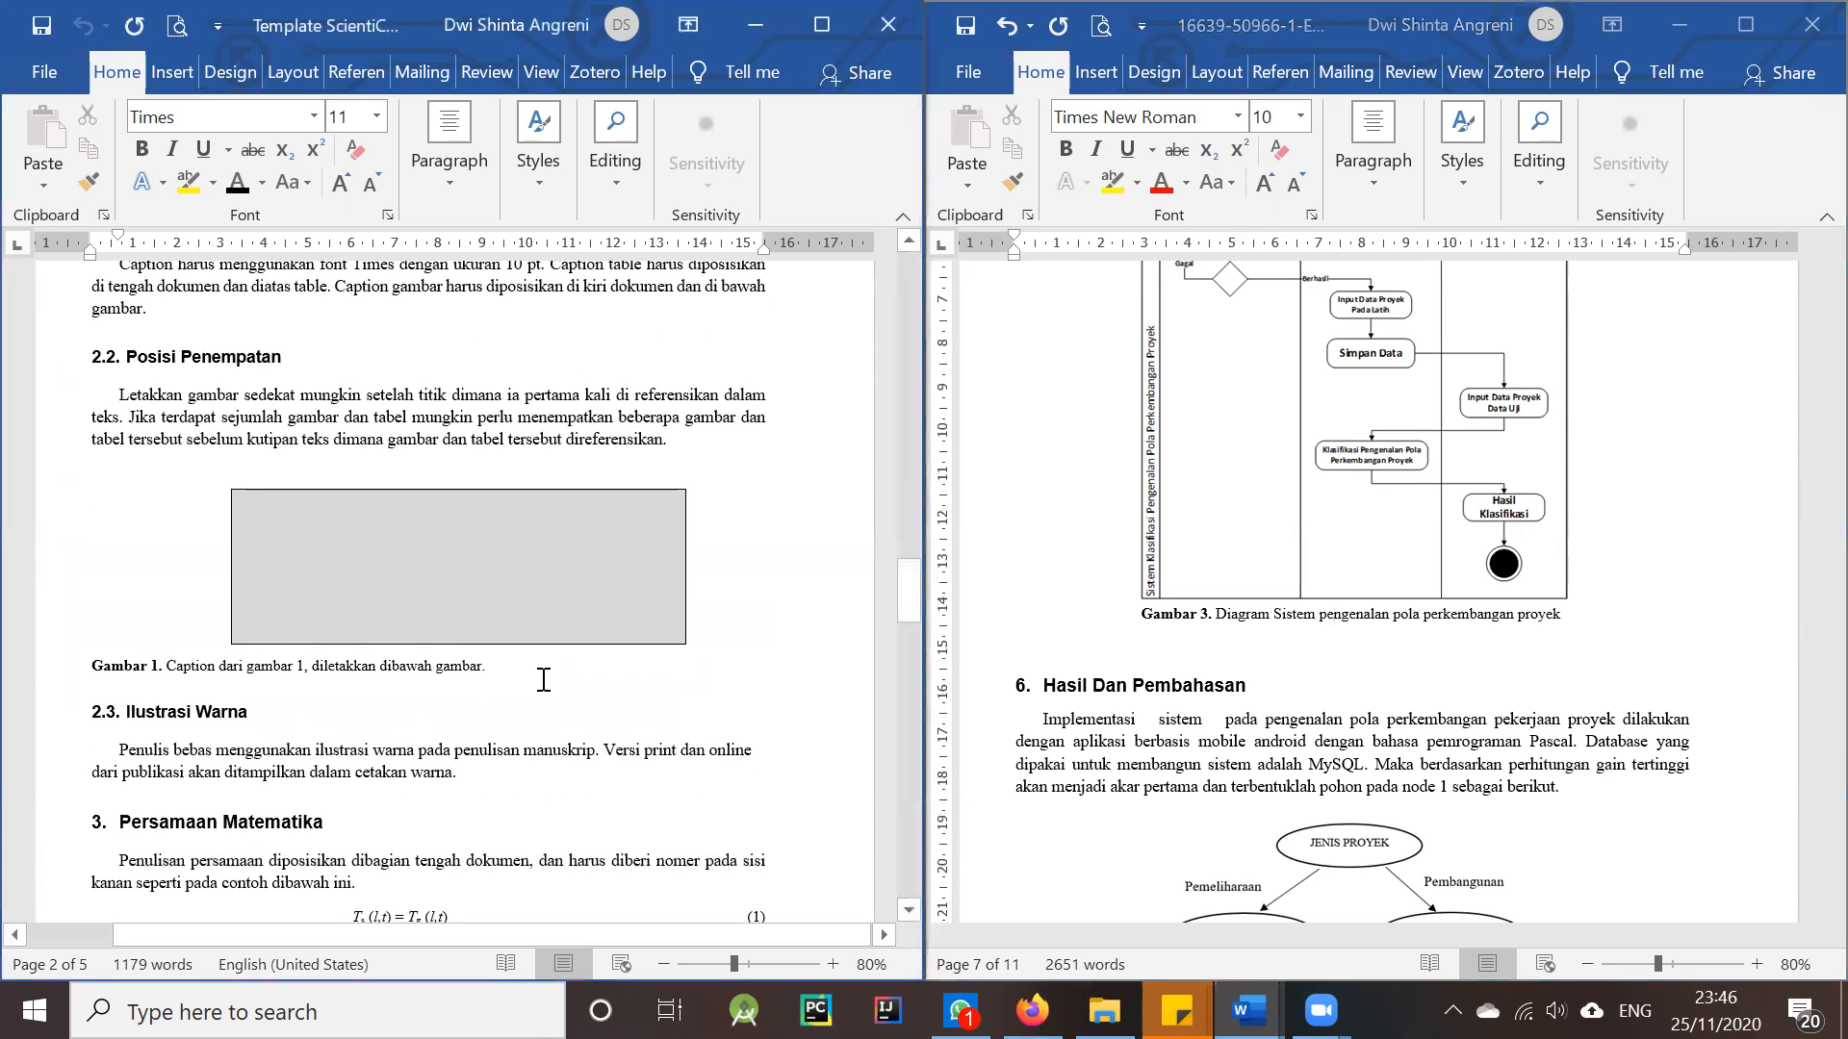
{"action": "left_click_drag", "start_coordinate": [502, 663], "coordinate": [89, 664]}
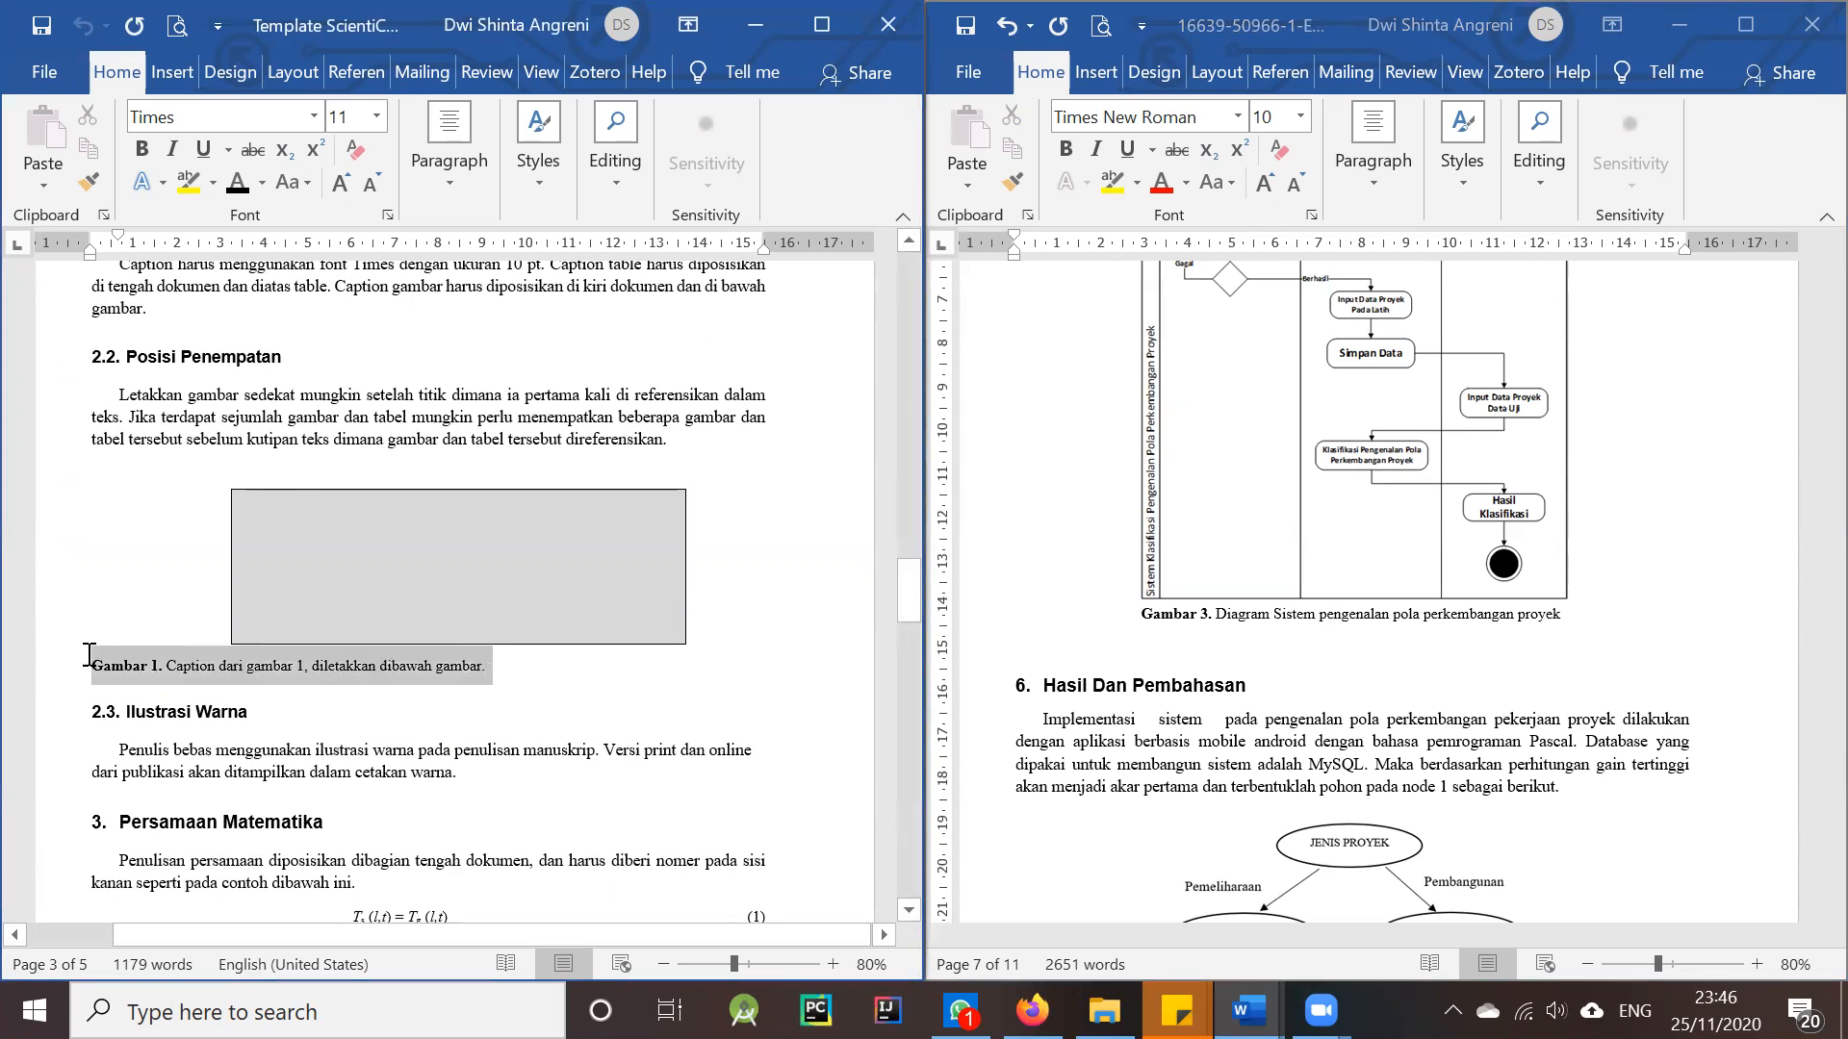
{"action": "left_click", "coordinate": [589, 640]}
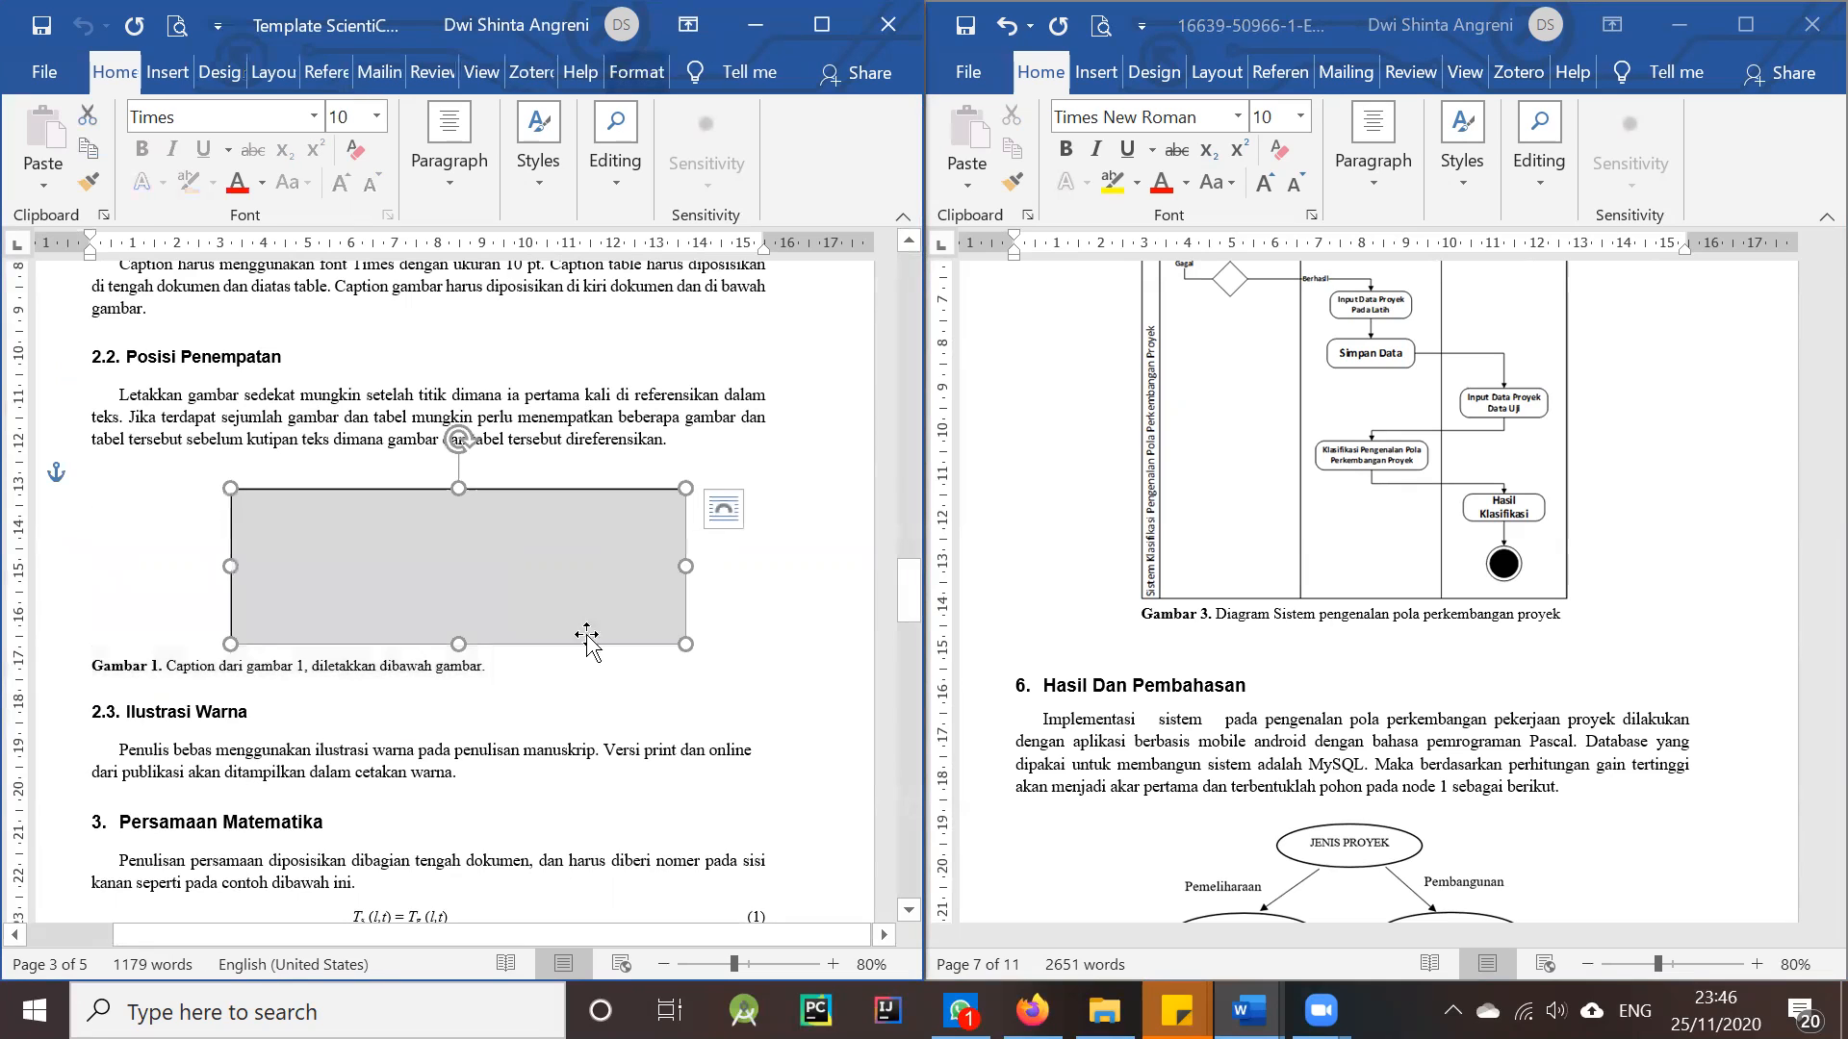
{"action": "left_click_drag", "start_coordinate": [509, 670], "coordinate": [79, 664]}
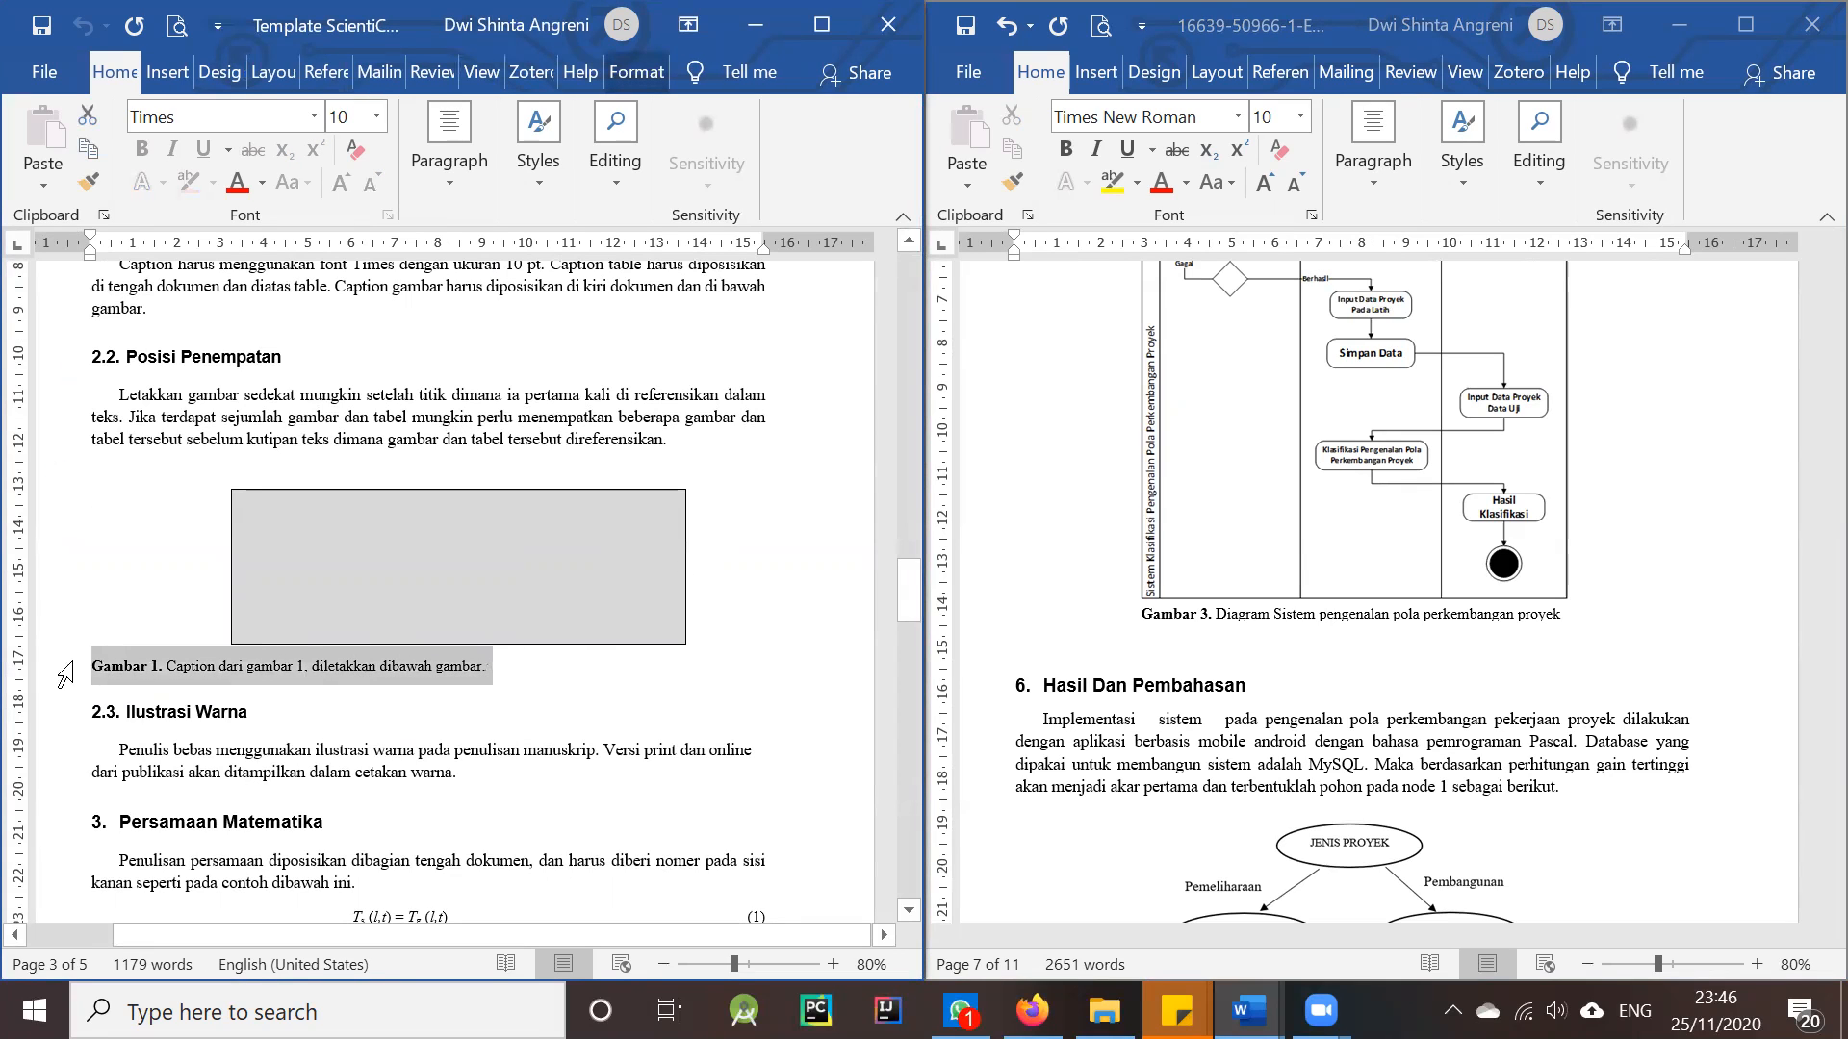
{"action": "left_click", "coordinate": [87, 176]}
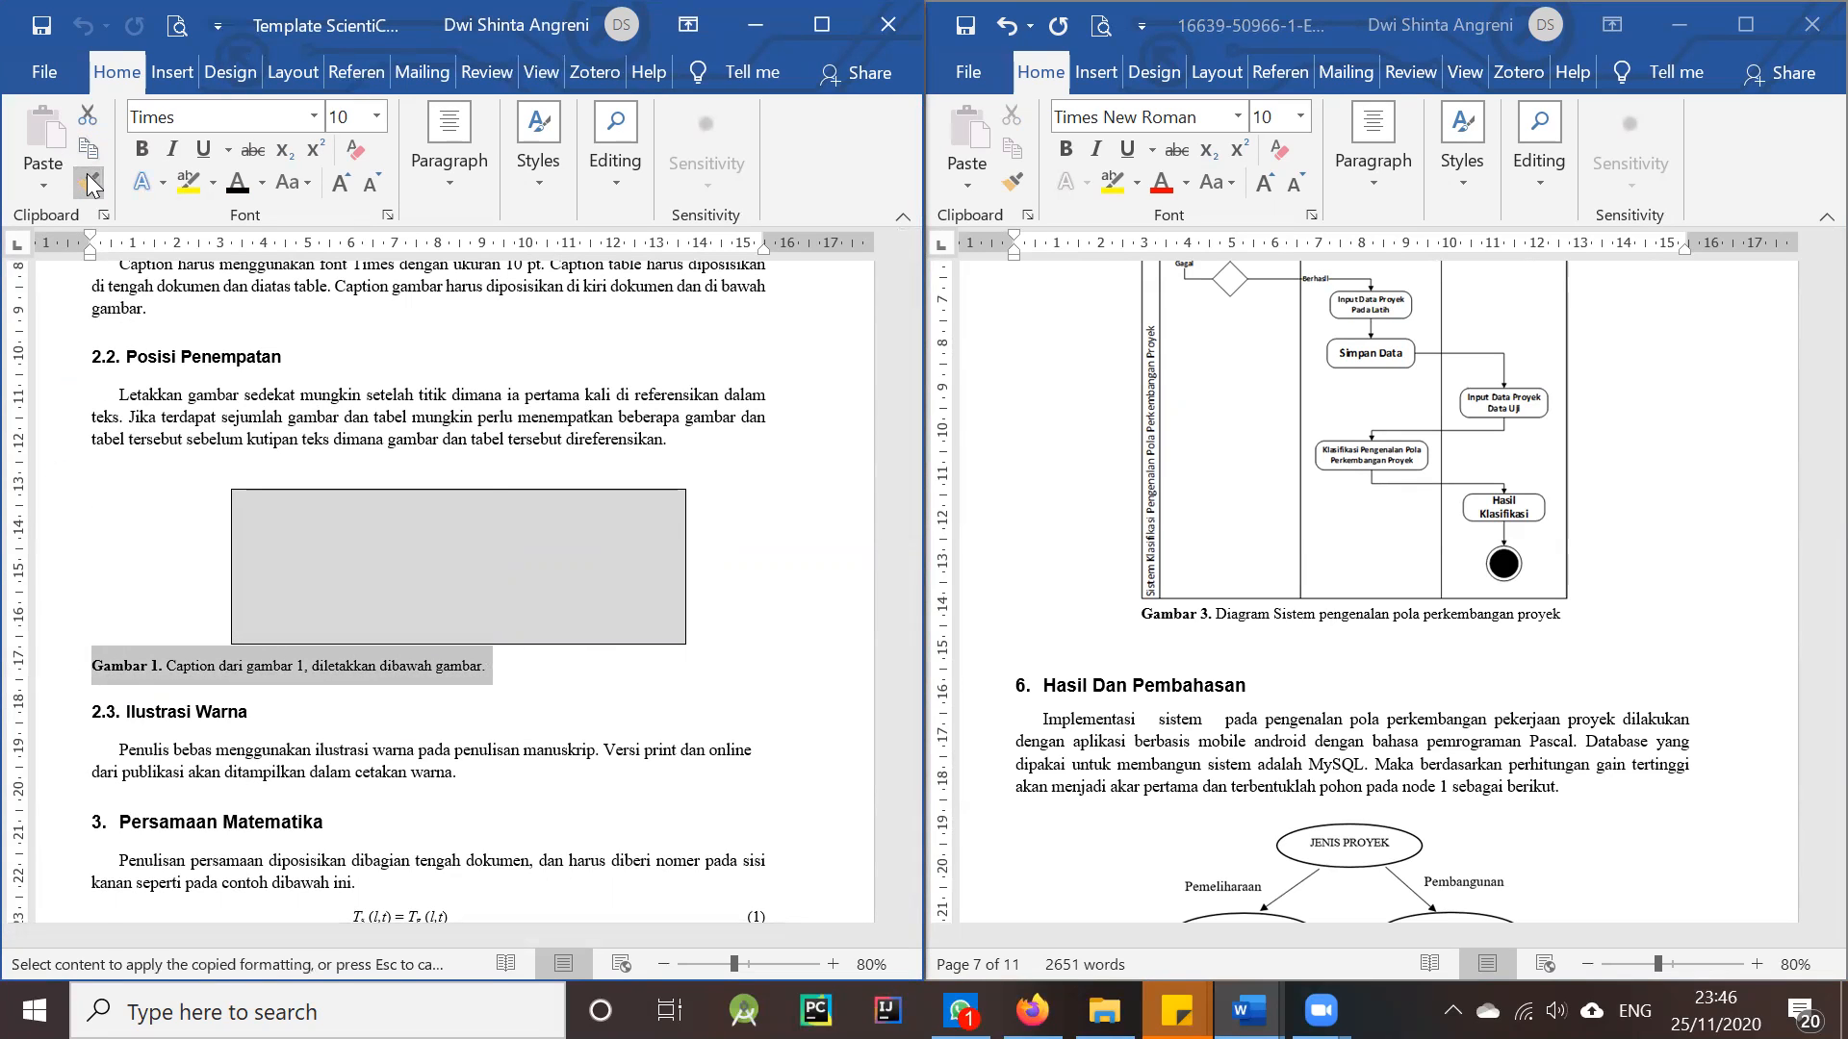
- Apply the copied caption formatting to the manuscript's "Gambar 1. Skema C4.5" caption
{"action": "scroll", "coordinate": [1571, 691], "scroll_direction": "up", "scroll_amount": 1}
{"action": "scroll", "coordinate": [1571, 691], "scroll_direction": "up", "scroll_amount": 3}
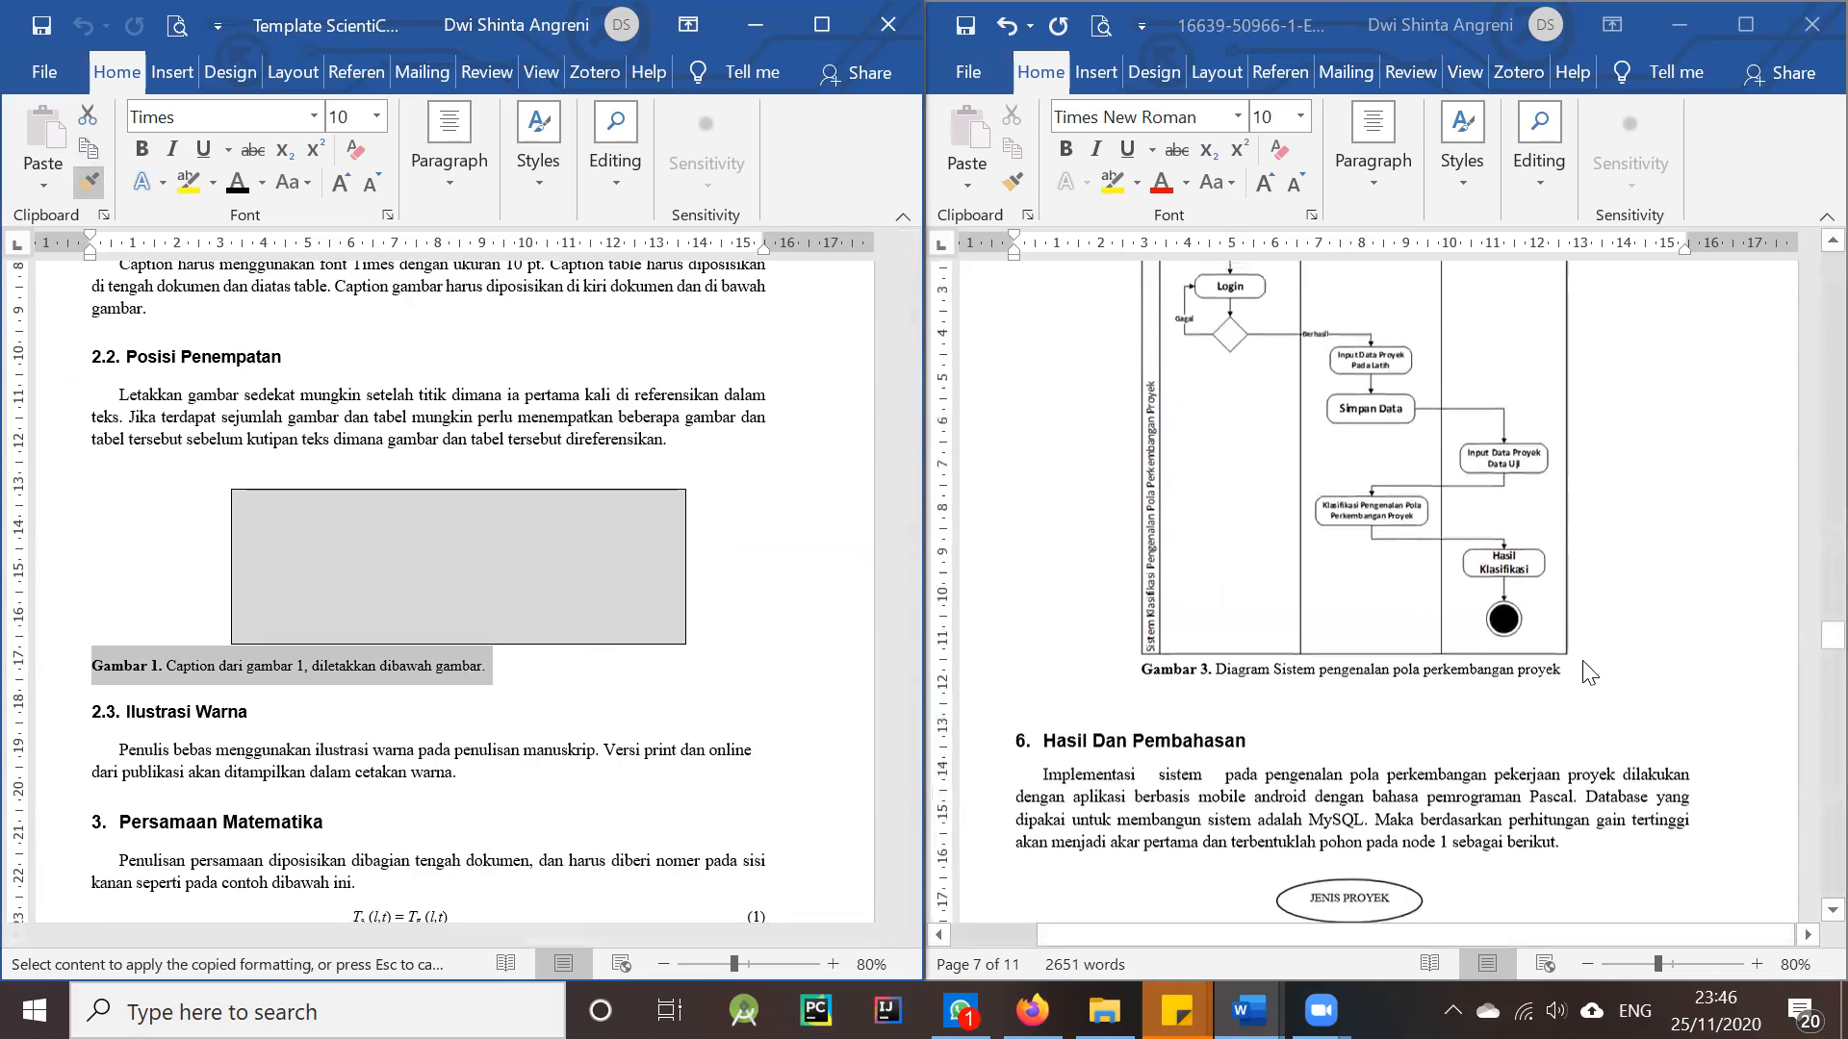
{"action": "left_click_drag", "start_coordinate": [1802, 627], "coordinate": [1737, 570]}
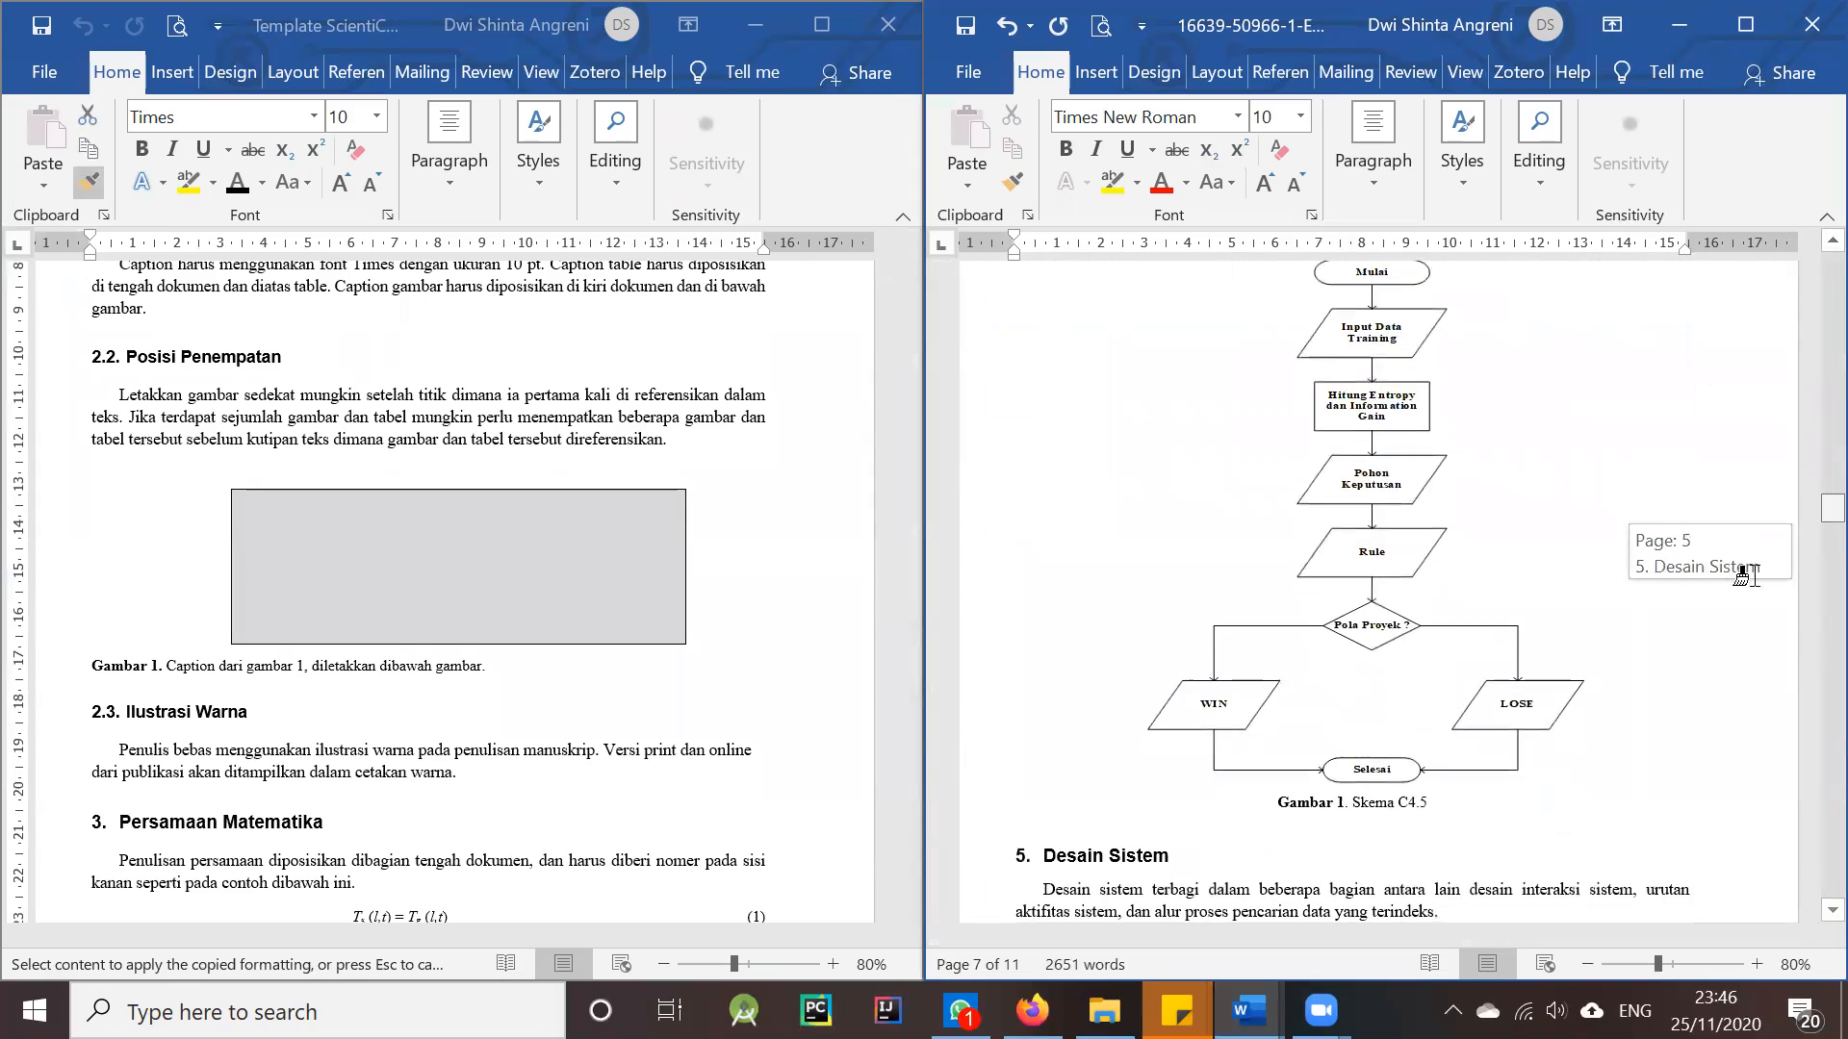
{"action": "scroll", "coordinate": [1461, 708], "scroll_direction": "down", "scroll_amount": 3}
{"action": "left_click_drag", "start_coordinate": [1423, 692], "coordinate": [1286, 696]}
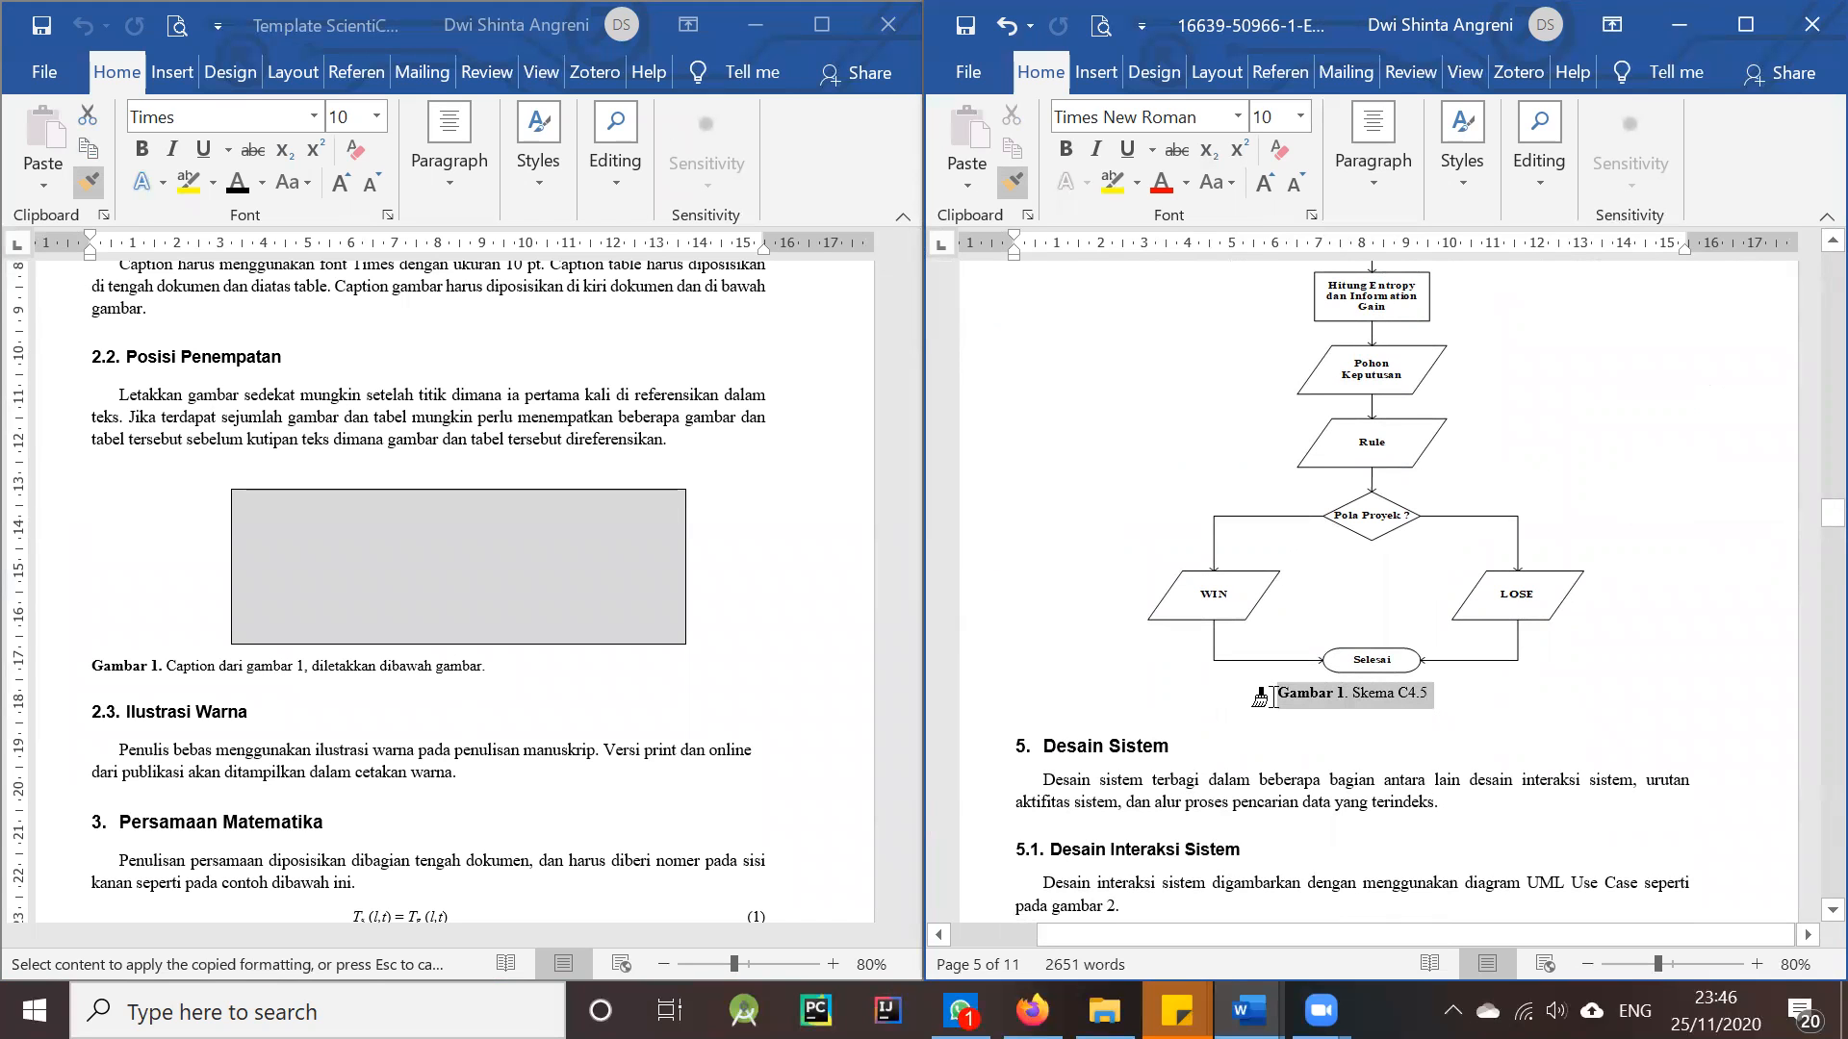
{"action": "left_click_drag", "start_coordinate": [1287, 696], "coordinate": [1270, 697]}
- Apply the copied caption formatting to the Gambar 2 and Gambar 3 captions in the Desain Sistem section
{"action": "scroll", "coordinate": [1286, 710], "scroll_direction": "down", "scroll_amount": 10}
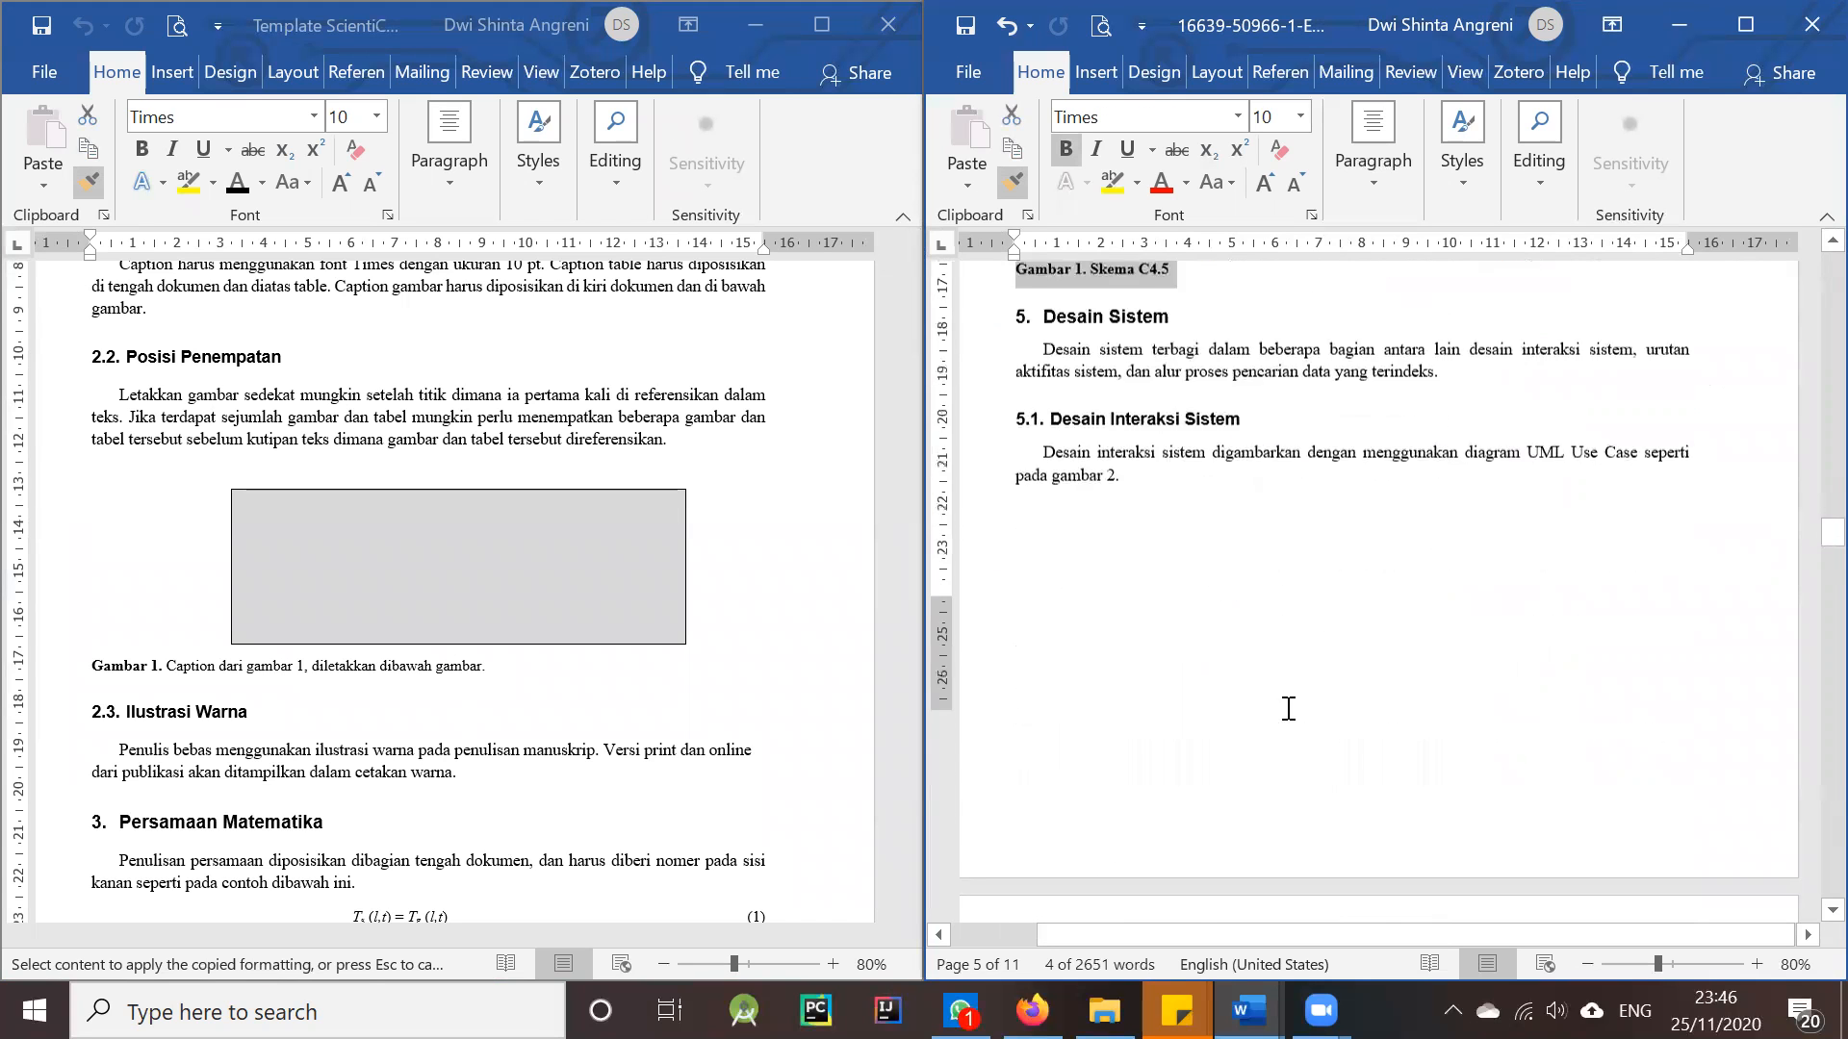
{"action": "scroll", "coordinate": [1470, 606], "scroll_direction": "down", "scroll_amount": 5}
{"action": "left_click_drag", "start_coordinate": [1279, 560], "coordinate": [1217, 561]}
{"action": "scroll", "coordinate": [1434, 731], "scroll_direction": "down", "scroll_amount": 15}
{"action": "scroll", "coordinate": [1440, 731], "scroll_direction": "down", "scroll_amount": 18}
{"action": "left_click_drag", "start_coordinate": [1371, 448], "coordinate": [1109, 451]}
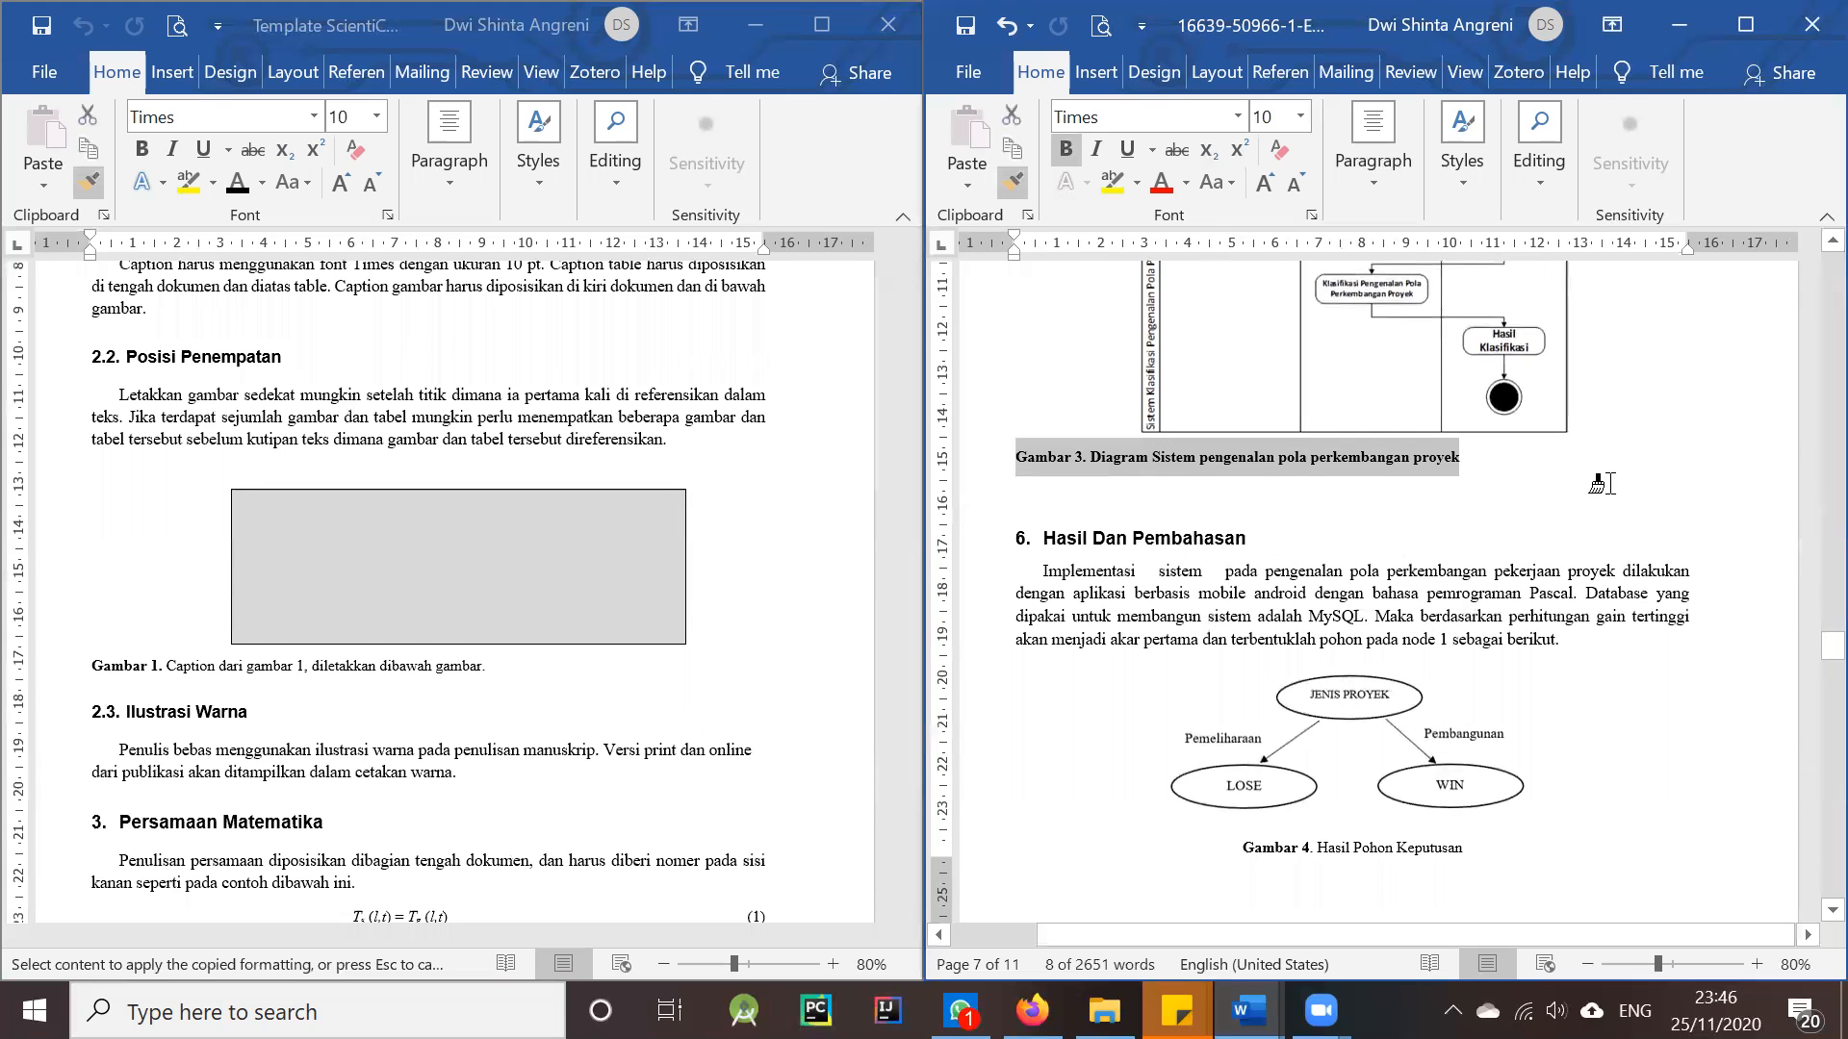
- Apply the template caption formatting to the Gambar 4, Gambar 5 and Gambar 6 captions
{"action": "scroll", "coordinate": [1535, 664], "scroll_direction": "down", "scroll_amount": 3}
{"action": "left_click_drag", "start_coordinate": [1485, 571], "coordinate": [1165, 576]}
{"action": "scroll", "coordinate": [1602, 846], "scroll_direction": "down", "scroll_amount": 3}
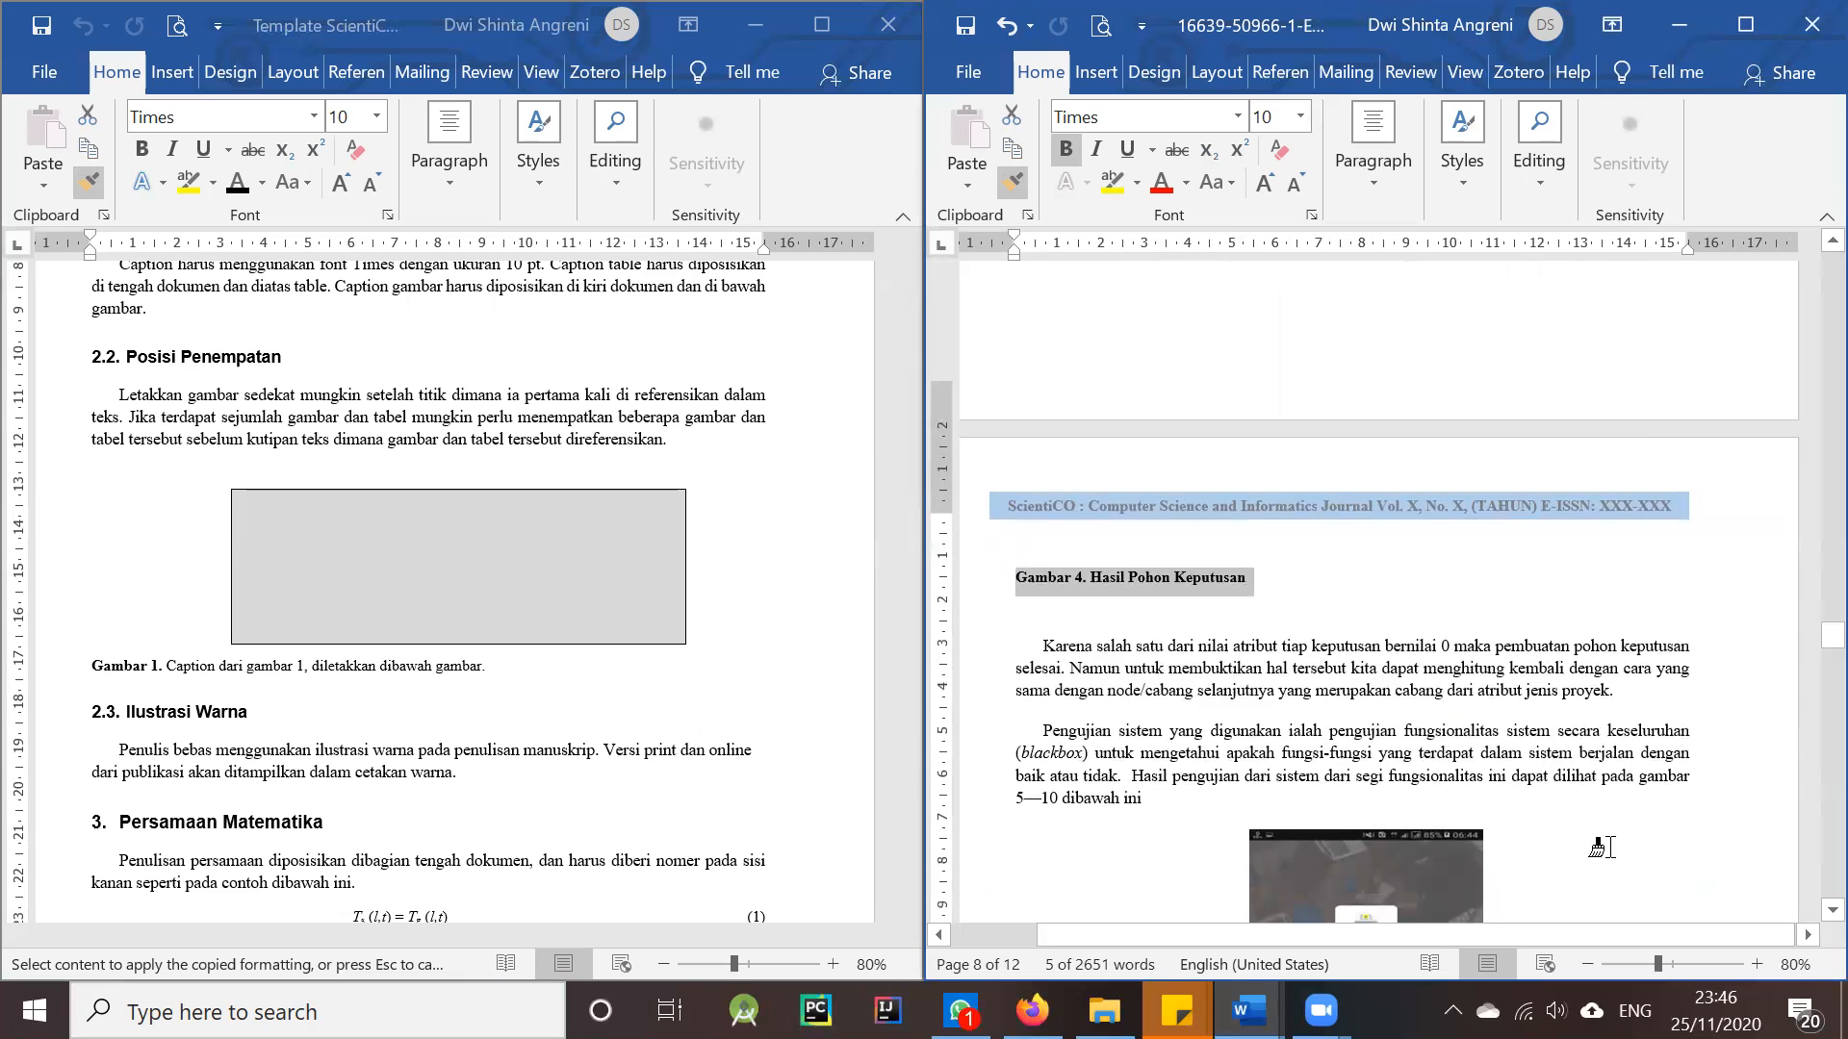
{"action": "scroll", "coordinate": [1600, 847], "scroll_direction": "down", "scroll_amount": 5}
{"action": "left_click_drag", "start_coordinate": [1433, 638], "coordinate": [1230, 640]}
{"action": "scroll", "coordinate": [1533, 546], "scroll_direction": "down", "scroll_amount": 6}
{"action": "left_click_drag", "start_coordinate": [1472, 440], "coordinate": [1214, 440]}
- Apply the template caption formatting to the Gambar 7 and Gambar 8 captions
{"action": "scroll", "coordinate": [1446, 814], "scroll_direction": "down", "scroll_amount": 3}
{"action": "scroll", "coordinate": [1445, 814], "scroll_direction": "down", "scroll_amount": 2}
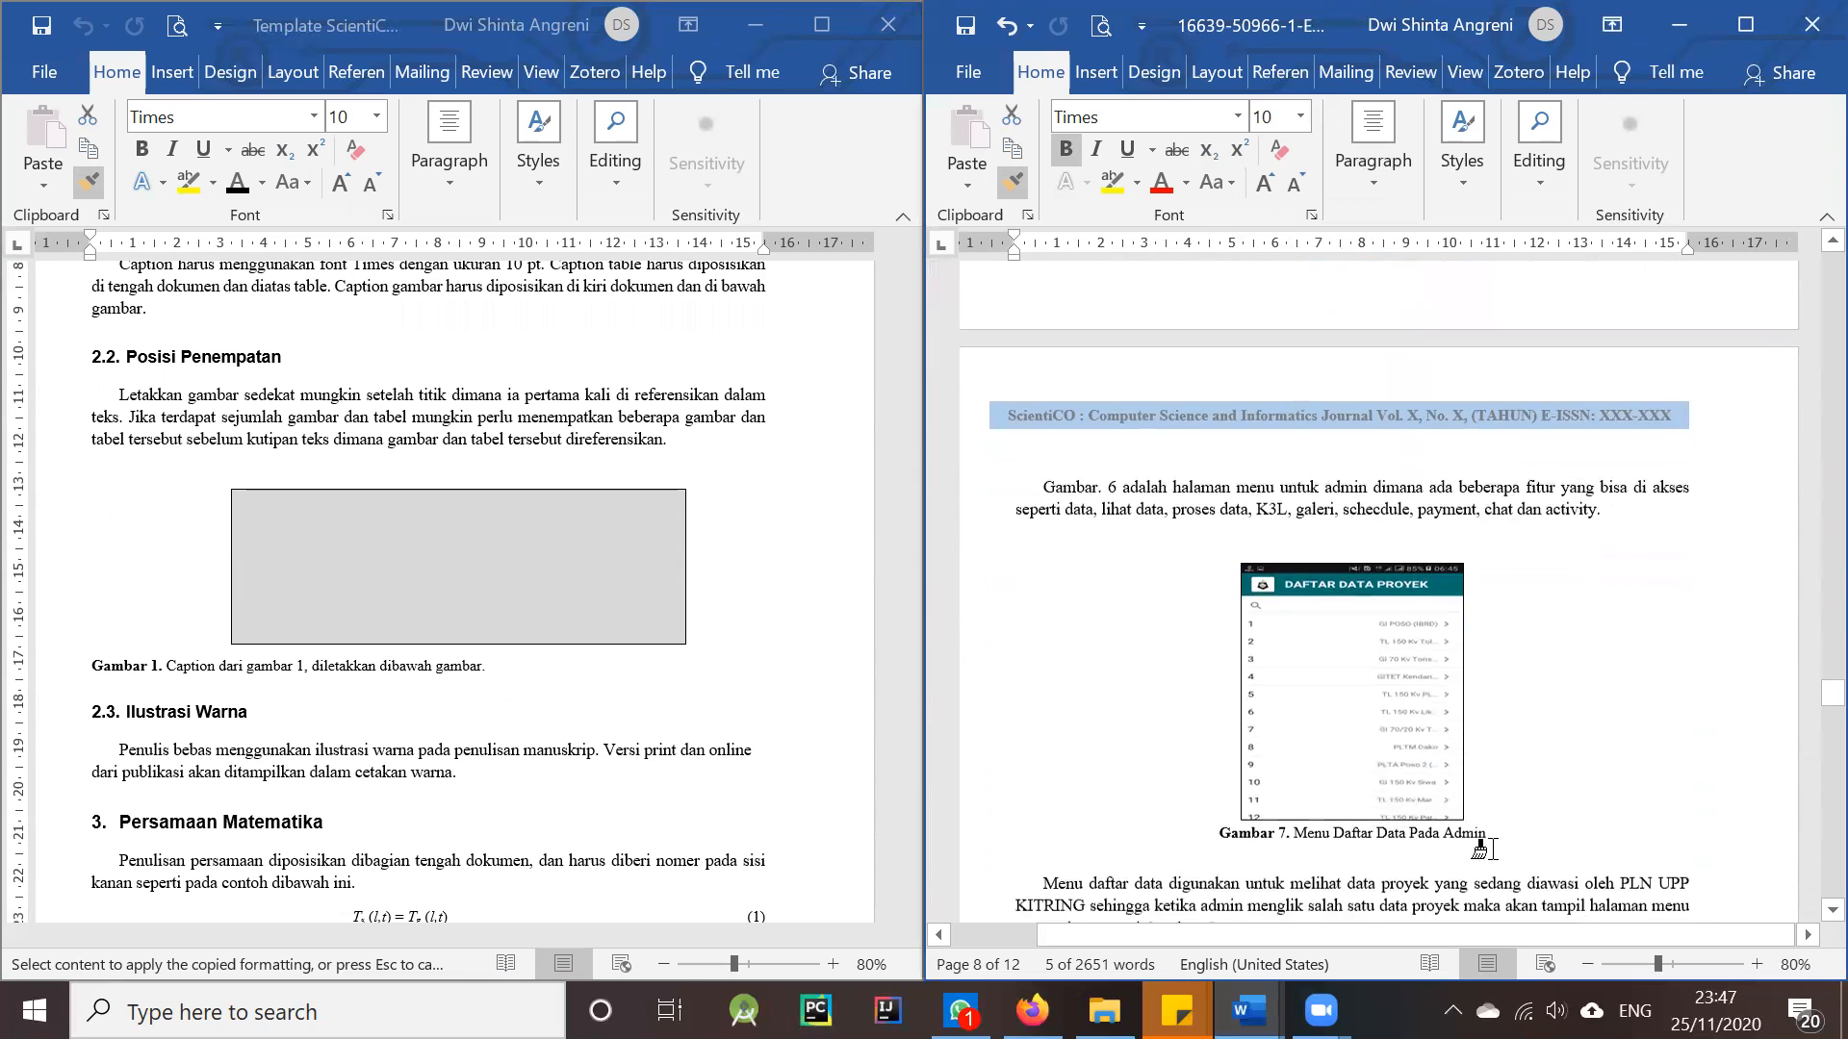
{"action": "left_click_drag", "start_coordinate": [1326, 763], "coordinate": [1214, 752]}
{"action": "scroll", "coordinate": [1516, 833], "scroll_direction": "down", "scroll_amount": 4}
{"action": "scroll", "coordinate": [1516, 834], "scroll_direction": "down", "scroll_amount": 1}
{"action": "mouse_move", "coordinate": [1460, 690]}
{"action": "left_mouse_down"}
{"action": "mouse_move", "coordinate": [1162, 668]}
{"action": "mouse_move", "coordinate": [1194, 702]}
{"action": "mouse_move", "coordinate": [1231, 690]}
{"action": "left_mouse_up"}
- Apply the template caption formatting to the Gambar 9 and Gambar 10 captions
{"action": "scroll", "coordinate": [1394, 754], "scroll_direction": "down", "scroll_amount": 2}
{"action": "scroll", "coordinate": [1748, 849], "scroll_direction": "down", "scroll_amount": 6}
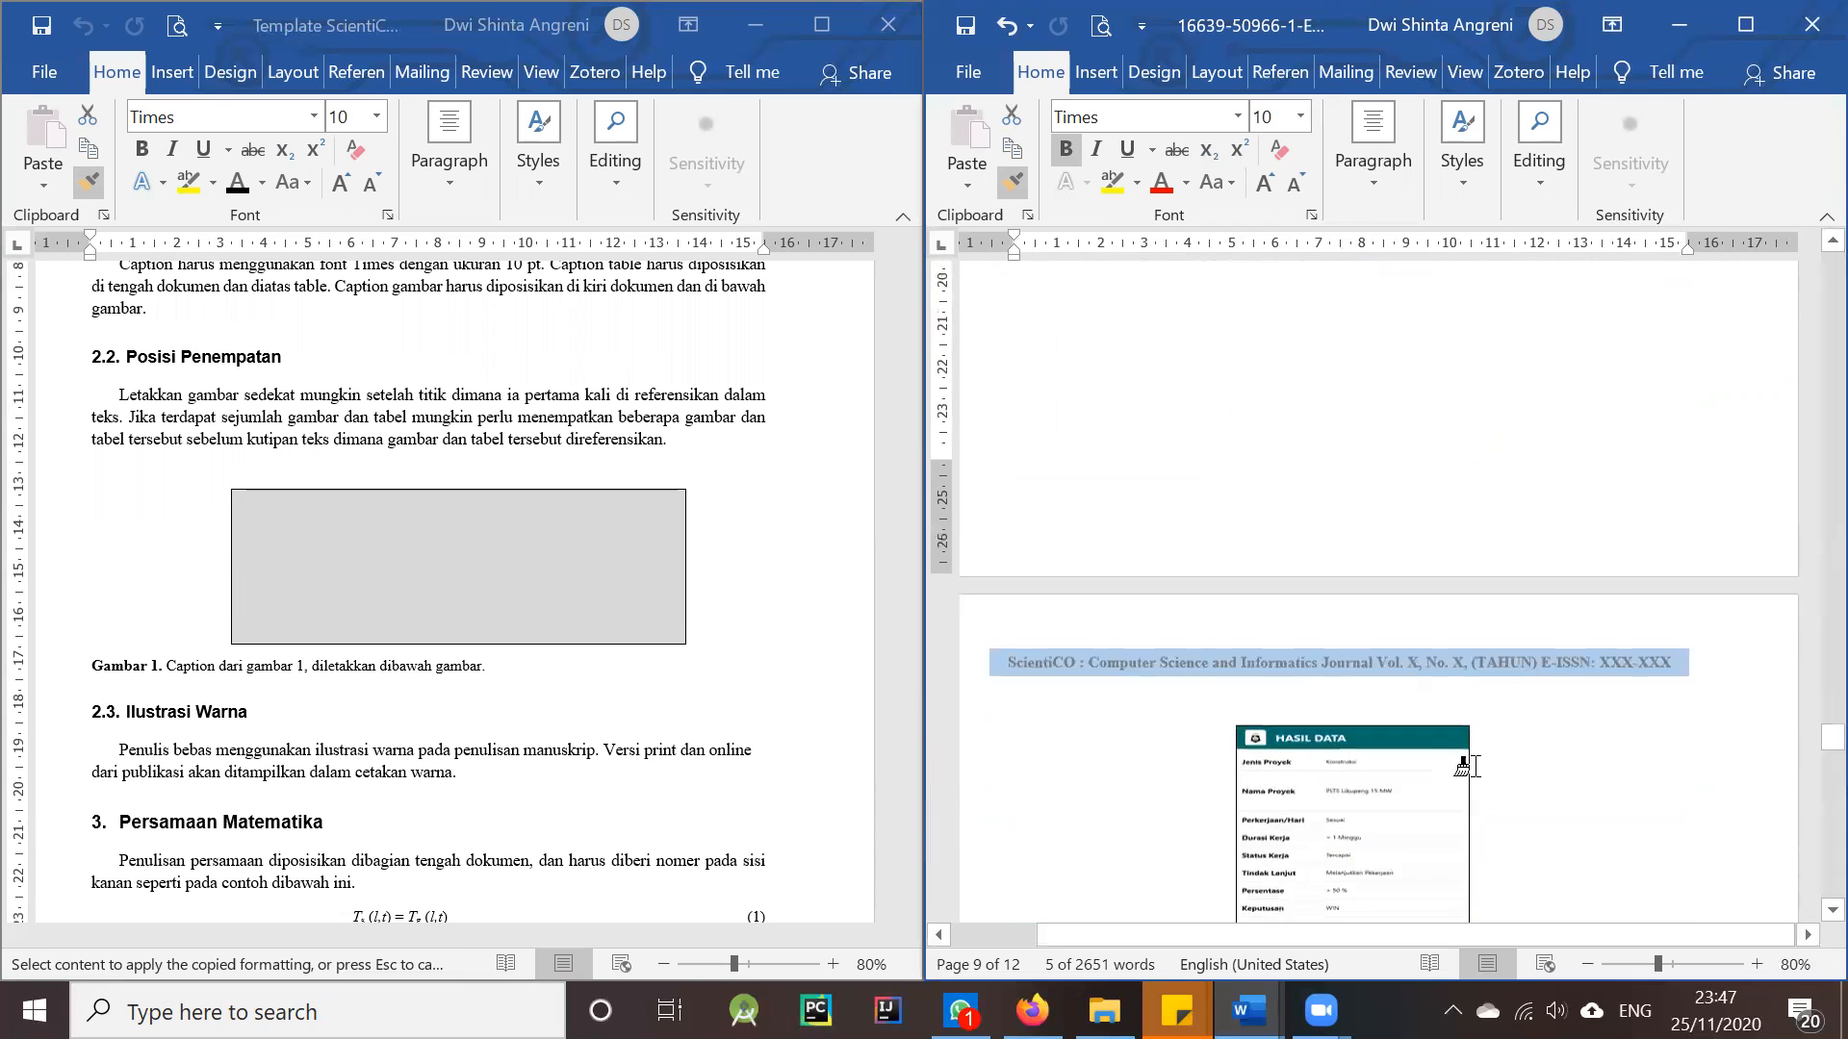
{"action": "left_click_drag", "start_coordinate": [1469, 591], "coordinate": [1203, 591]}
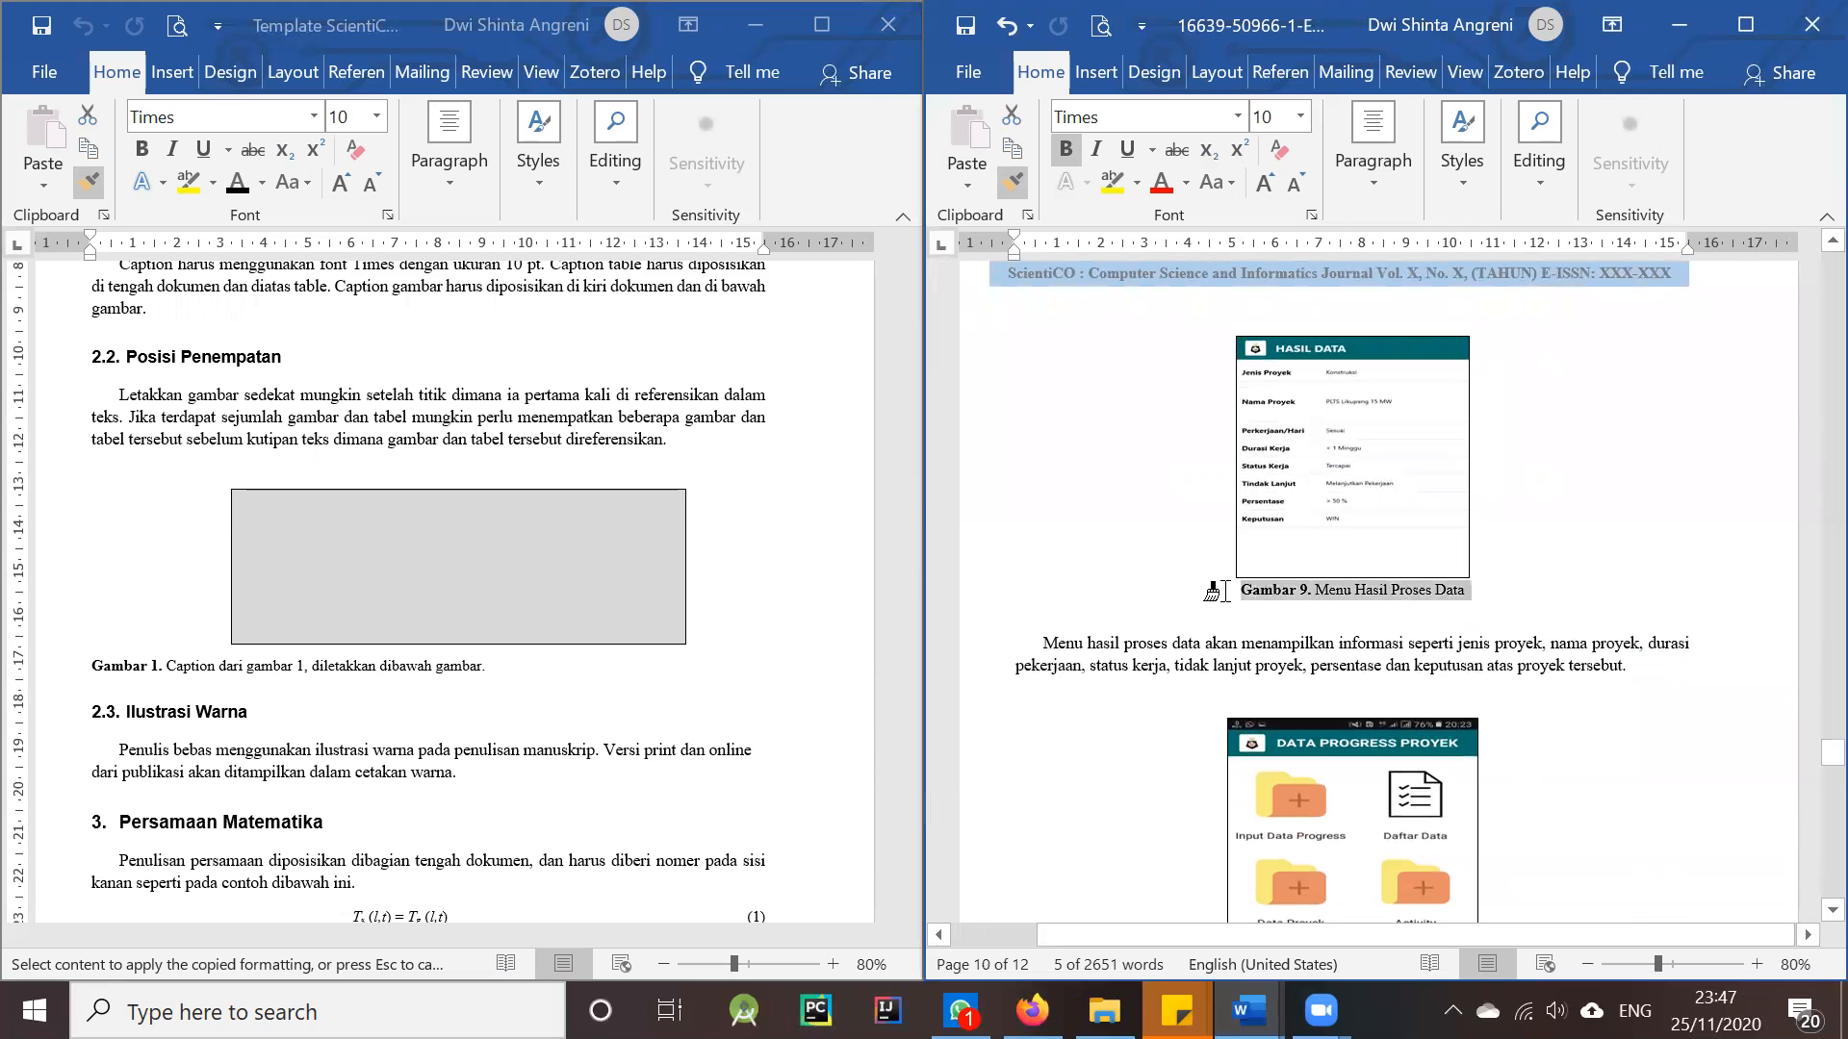
{"action": "scroll", "coordinate": [1544, 630], "scroll_direction": "down", "scroll_amount": 4}
{"action": "left_click_drag", "start_coordinate": [1471, 614], "coordinate": [1203, 613]}
- Release the locked Format Painter in the template and return to the manuscript's Gambar 10 caption
{"action": "scroll", "coordinate": [1294, 710], "scroll_direction": "down", "scroll_amount": 8}
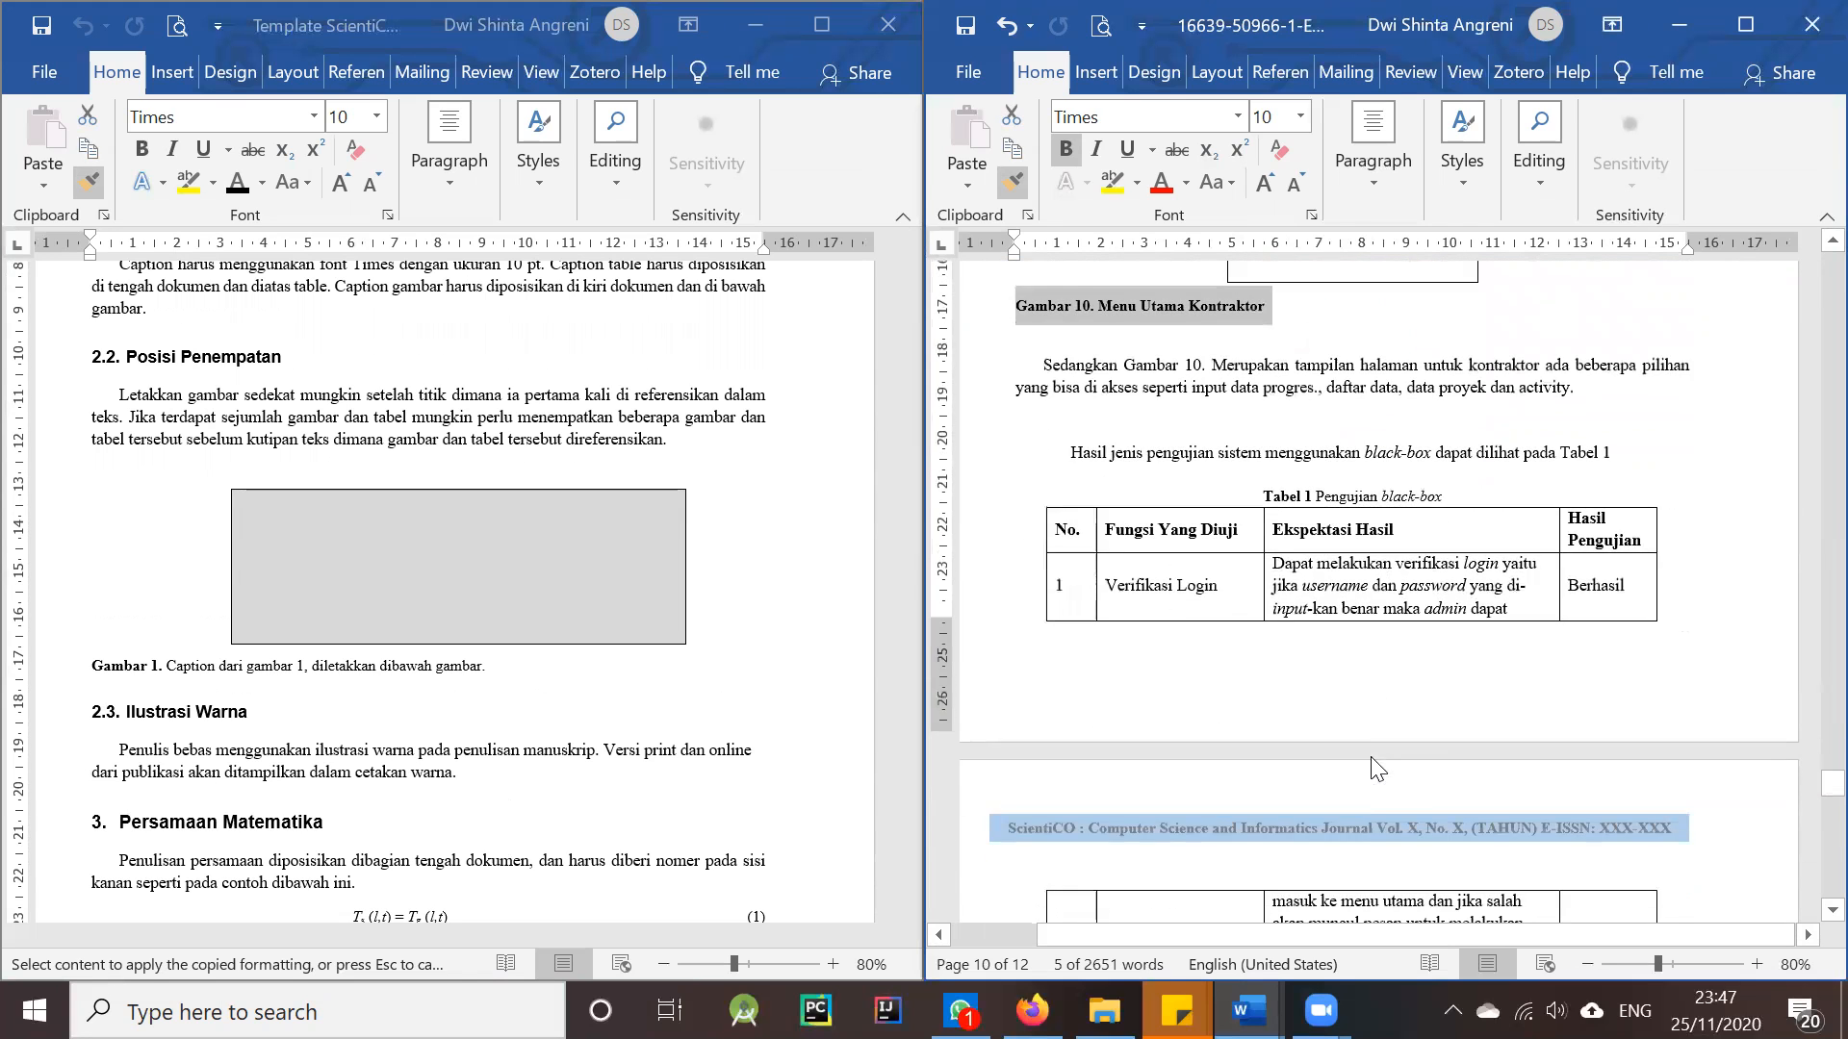
{"action": "scroll", "coordinate": [1370, 750], "scroll_direction": "up", "scroll_amount": 2}
{"action": "scroll", "coordinate": [1370, 750], "scroll_direction": "up", "scroll_amount": 7}
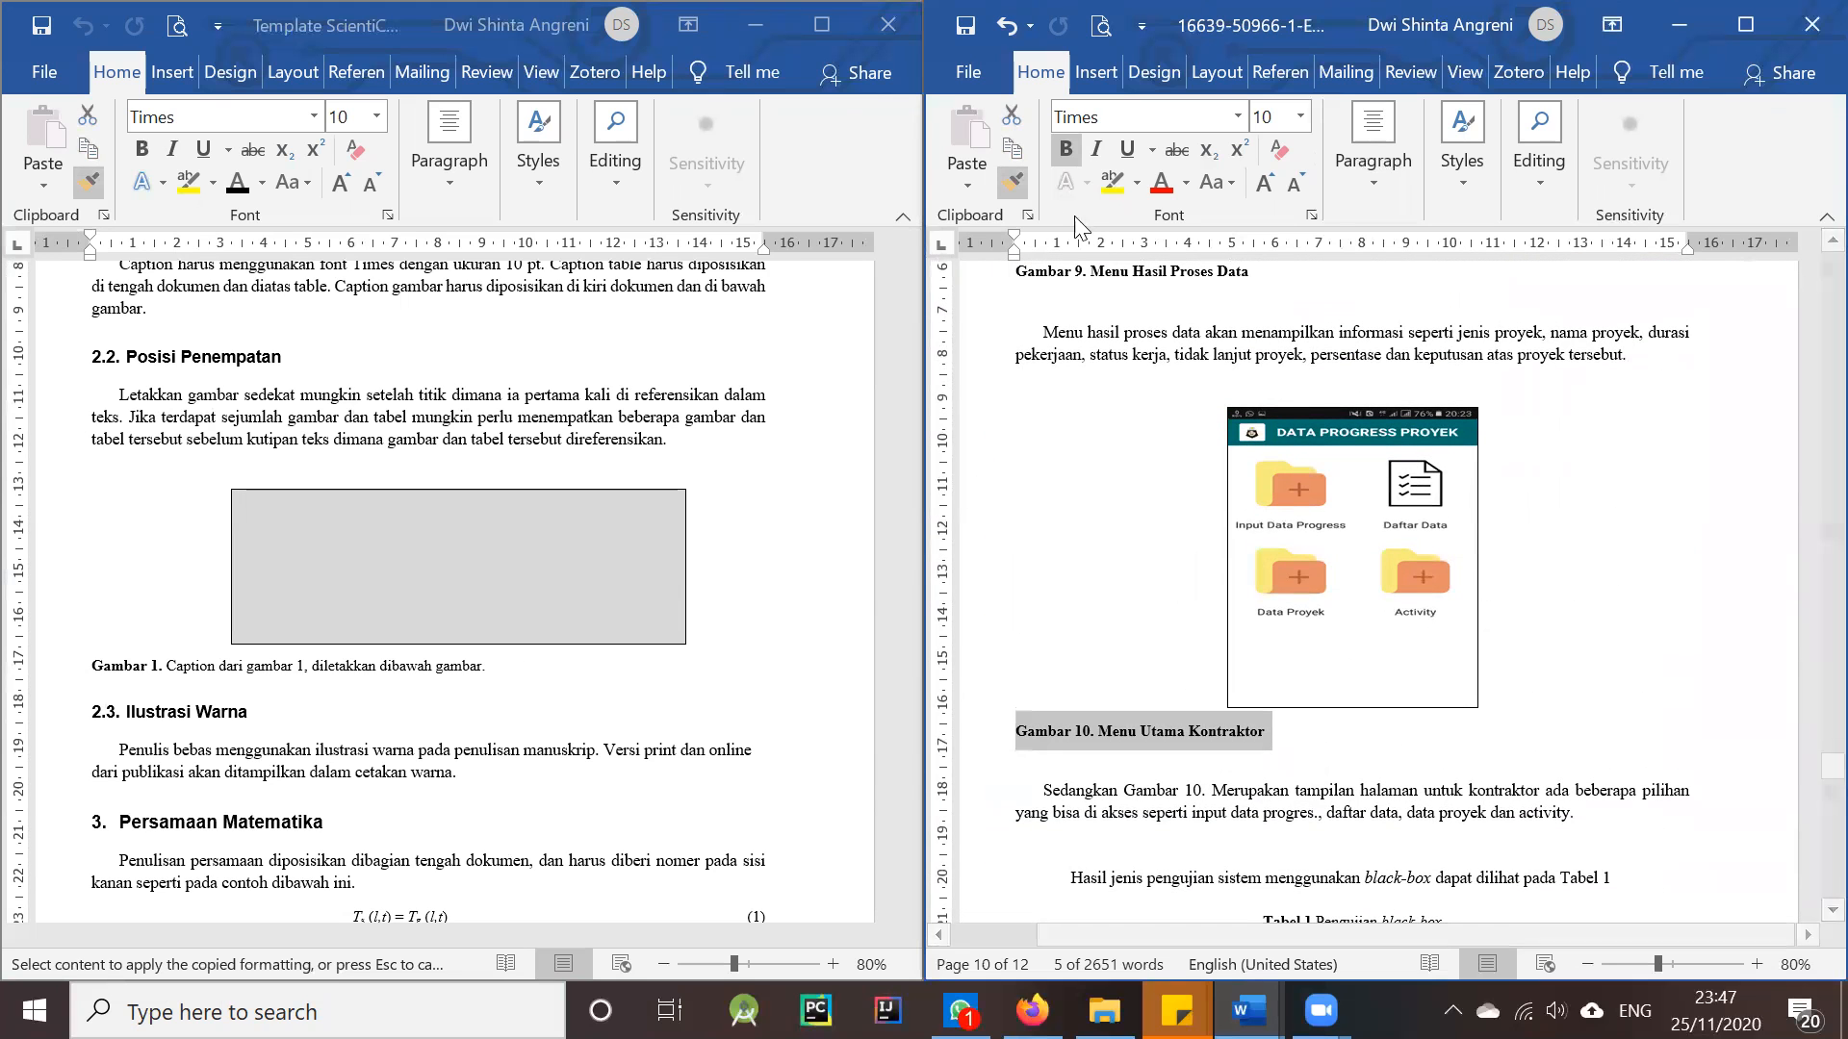
{"action": "left_click", "coordinate": [77, 181]}
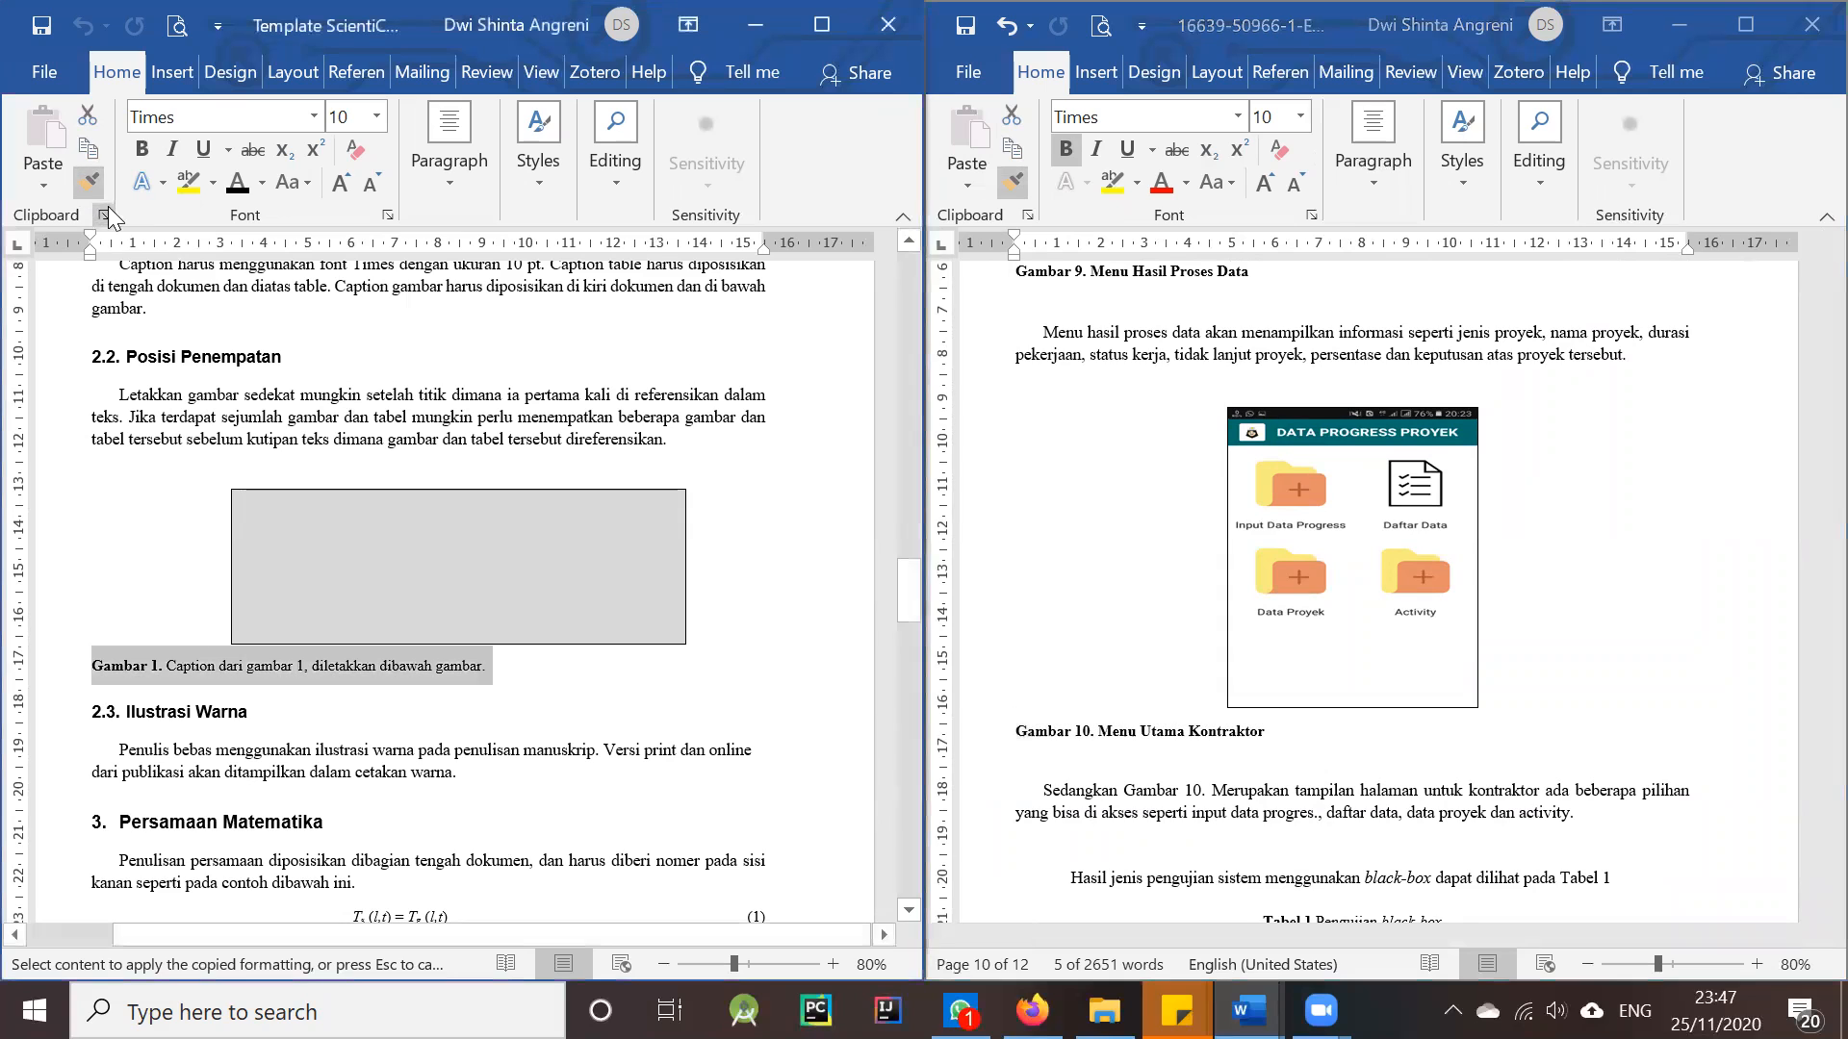
{"action": "left_click", "coordinate": [89, 181]}
{"action": "left_click", "coordinate": [204, 394]}
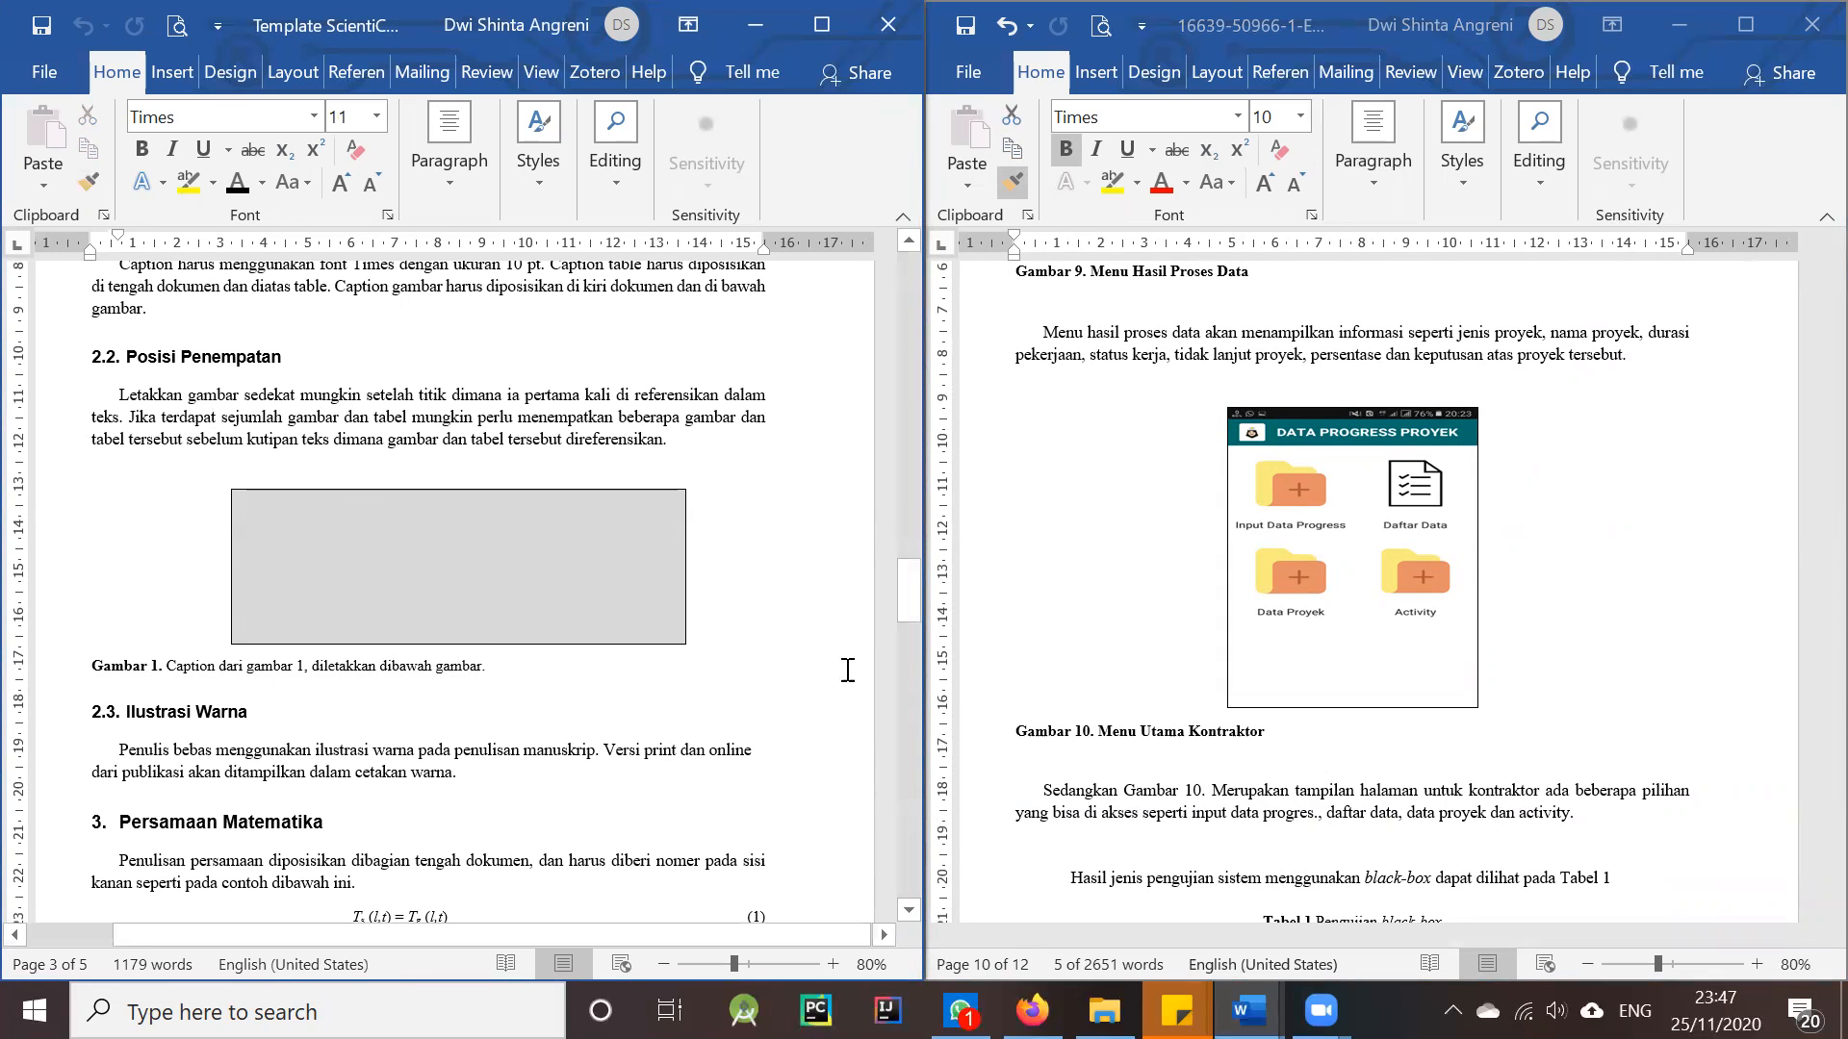
{"action": "scroll", "coordinate": [681, 652], "scroll_direction": "up", "scroll_amount": 1}
{"action": "left_click", "coordinate": [1255, 726]}
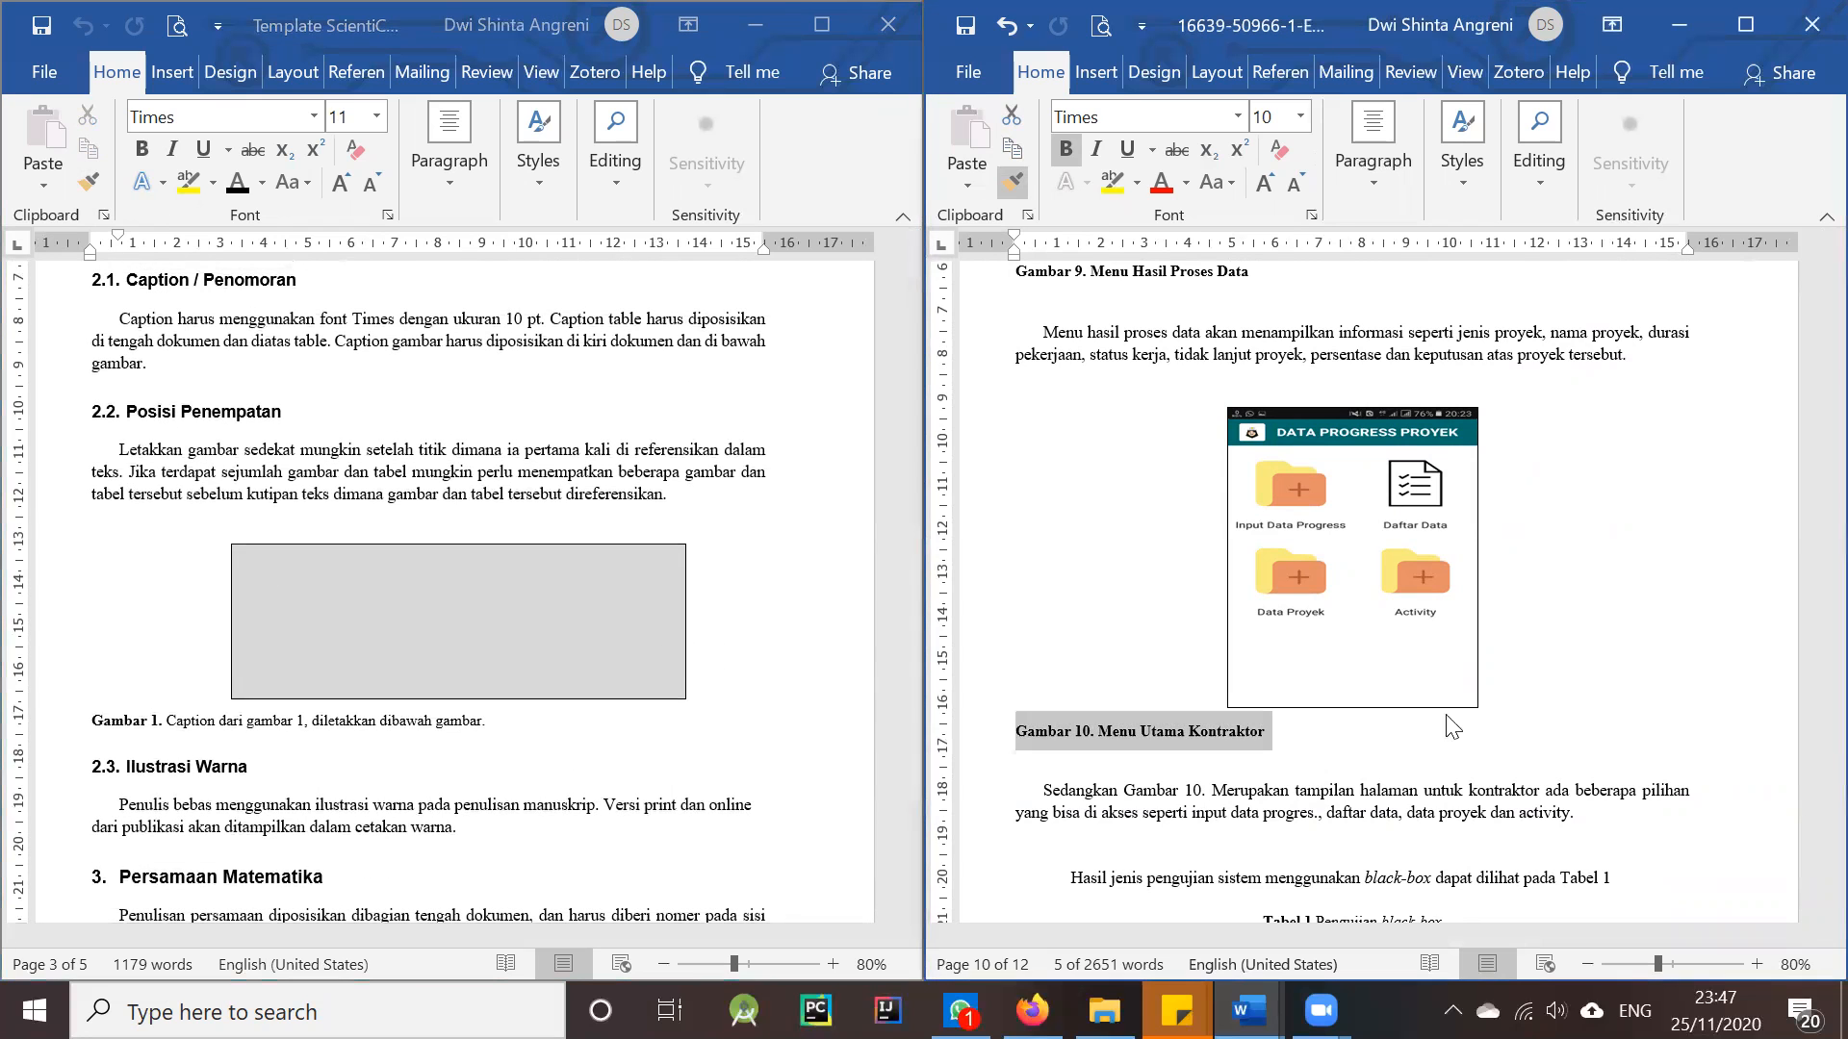
- Remove the bold from the title text "Menu Utama Kontraktor" in the Gambar 10 caption
{"action": "scroll", "coordinate": [1483, 712], "scroll_direction": "down", "scroll_amount": 14}
{"action": "scroll", "coordinate": [1483, 712], "scroll_direction": "up", "scroll_amount": 6}
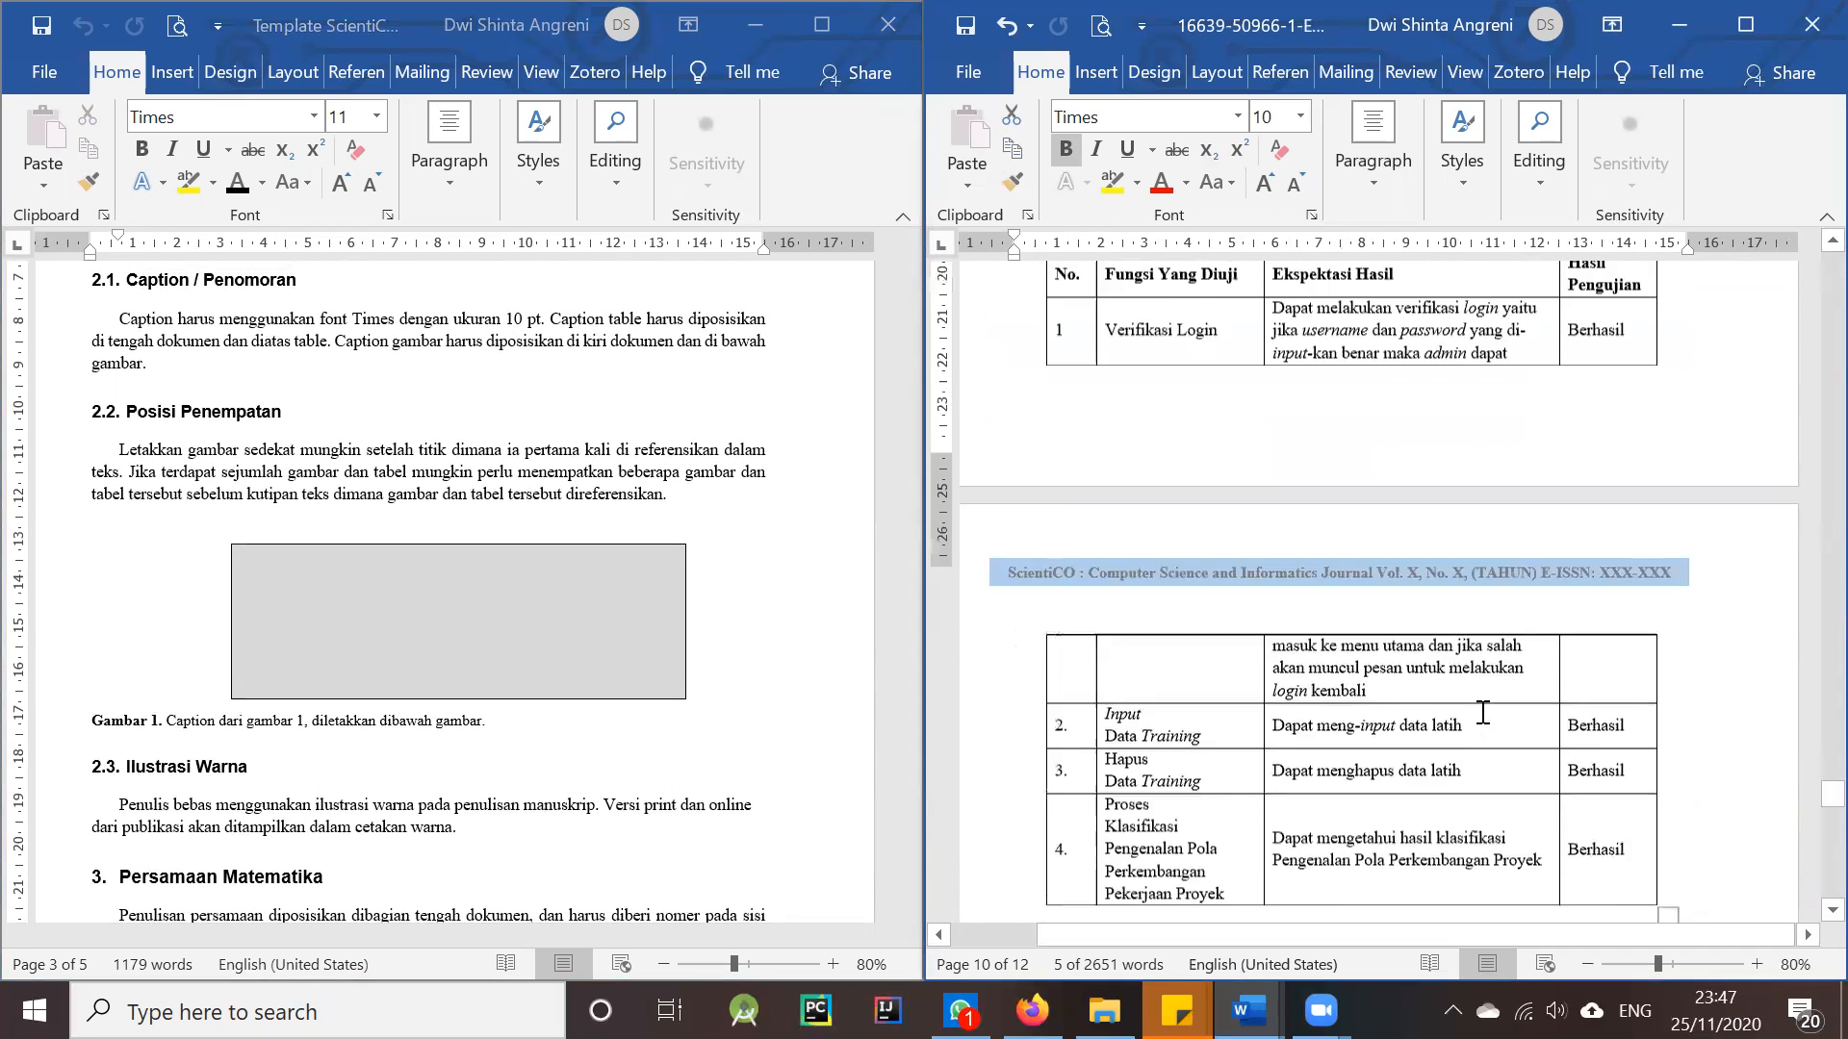
{"action": "scroll", "coordinate": [902, 517], "scroll_direction": "up", "scroll_amount": 3}
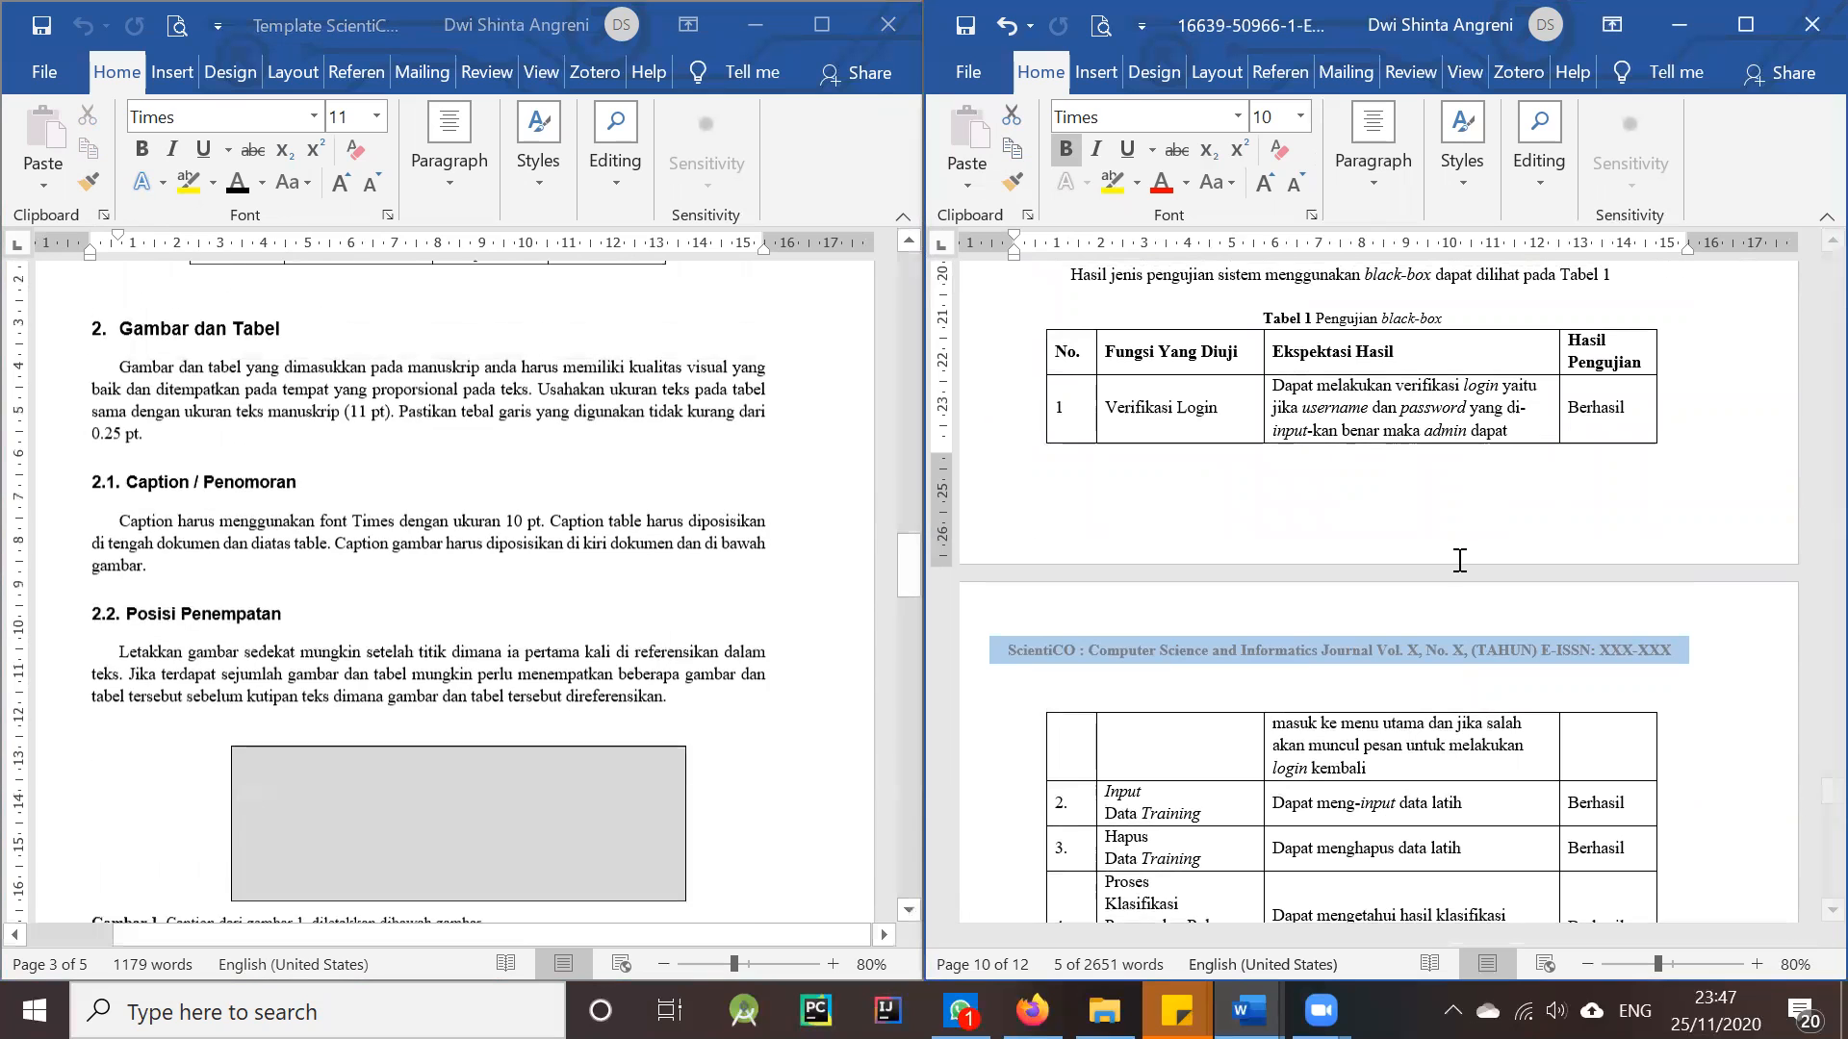
{"action": "scroll", "coordinate": [903, 520], "scroll_direction": "down", "scroll_amount": 4}
{"action": "left_click", "coordinate": [1362, 320]}
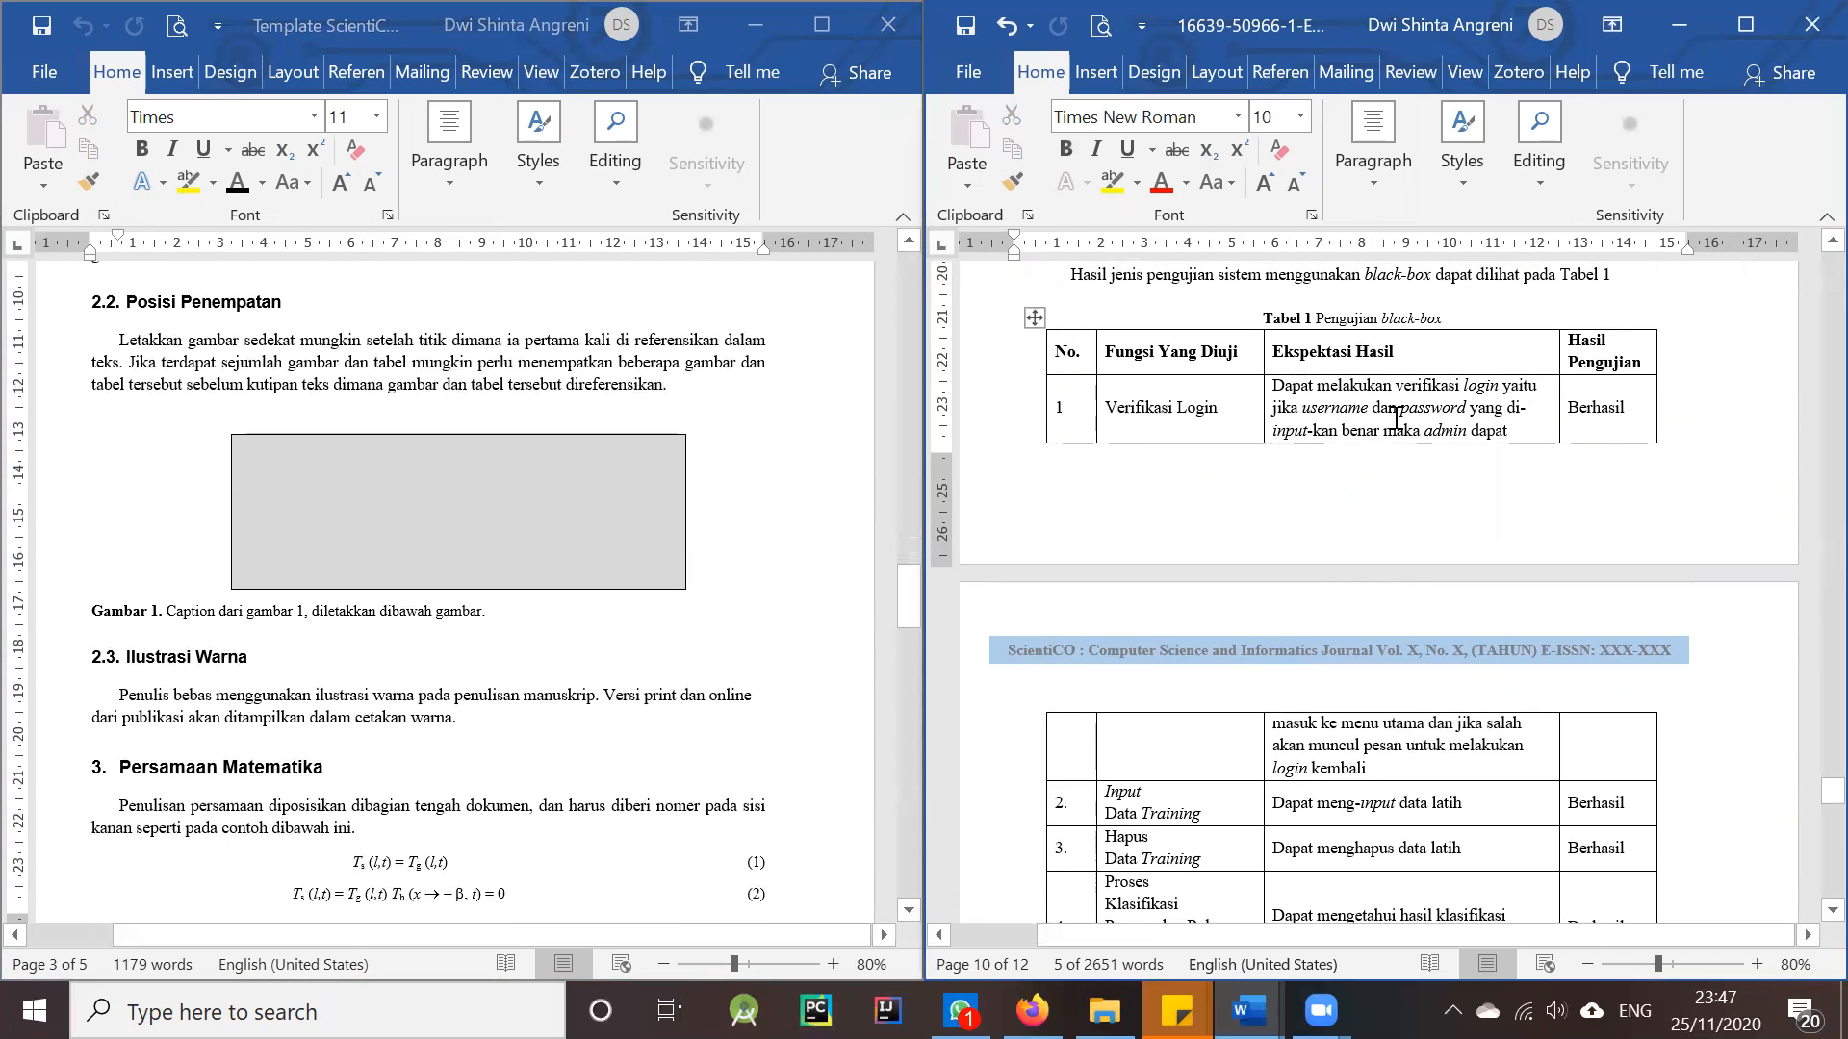
{"action": "scroll", "coordinate": [1362, 321], "scroll_direction": "up", "scroll_amount": 5}
{"action": "left_click_drag", "start_coordinate": [1283, 618], "coordinate": [1096, 627]}
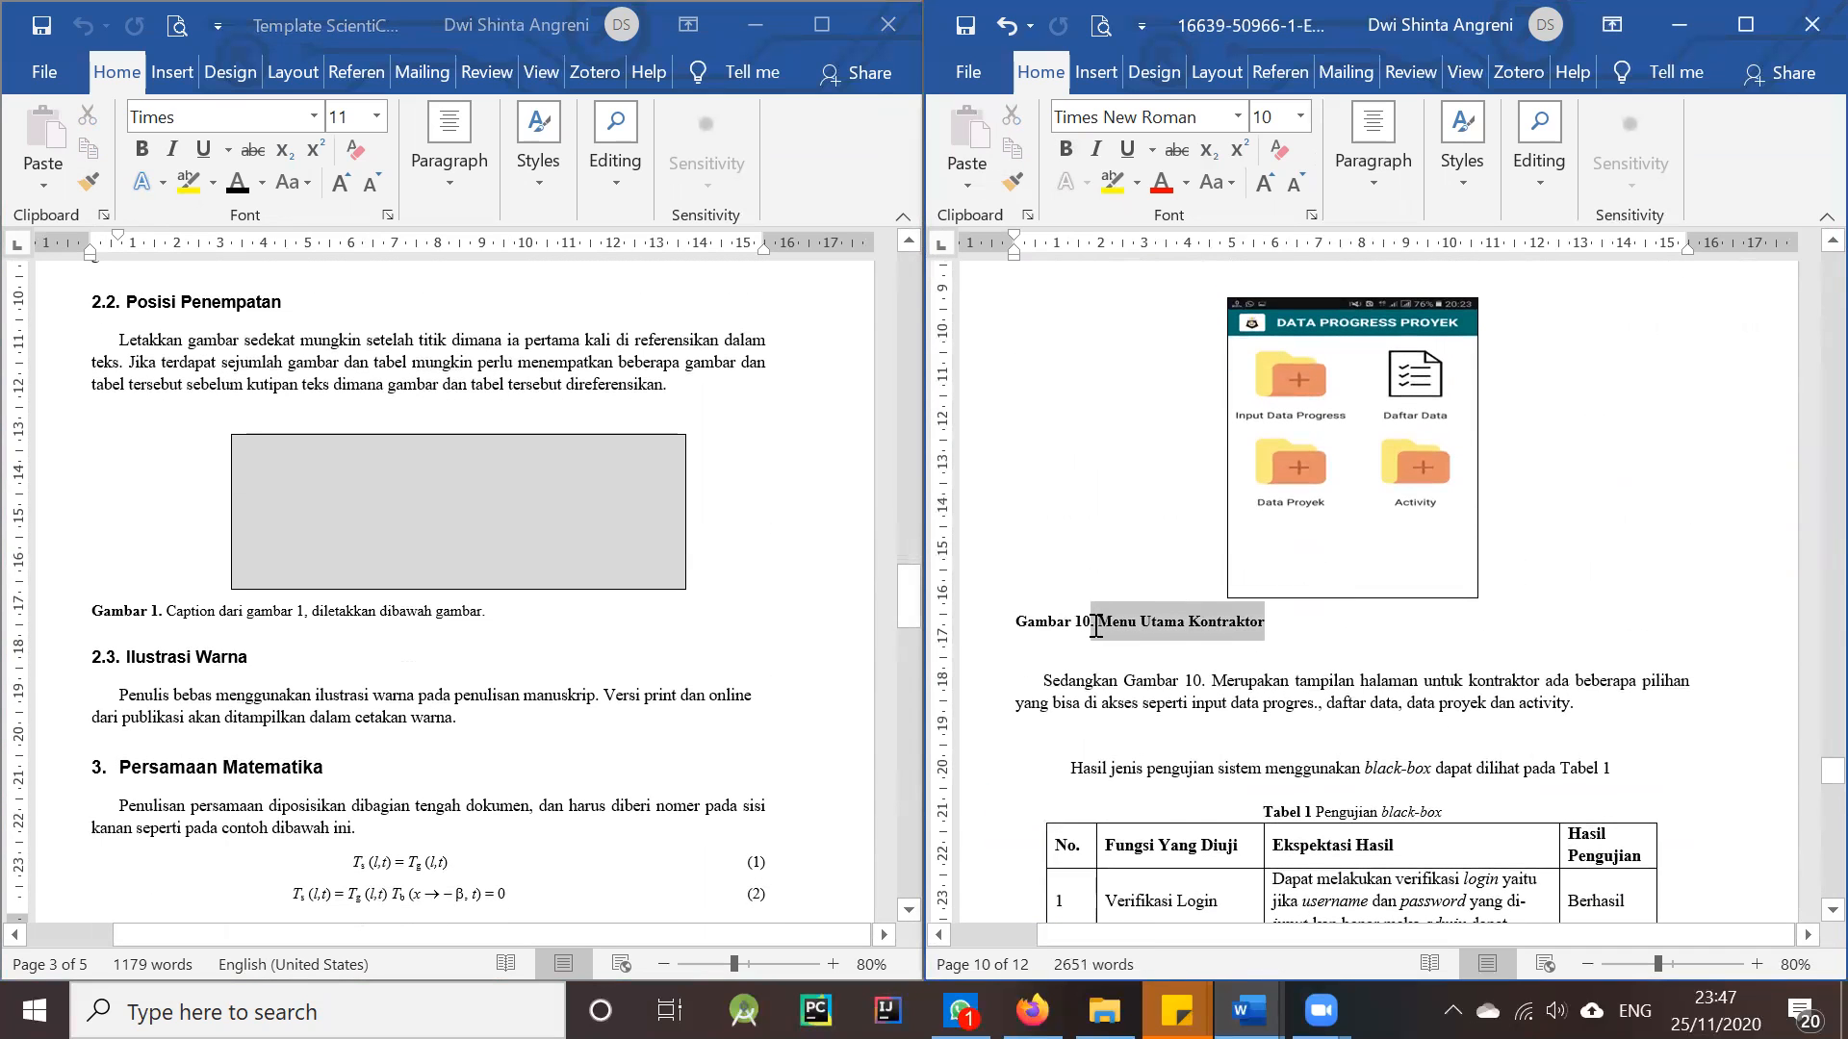
{"action": "left_click", "coordinate": [1064, 149]}
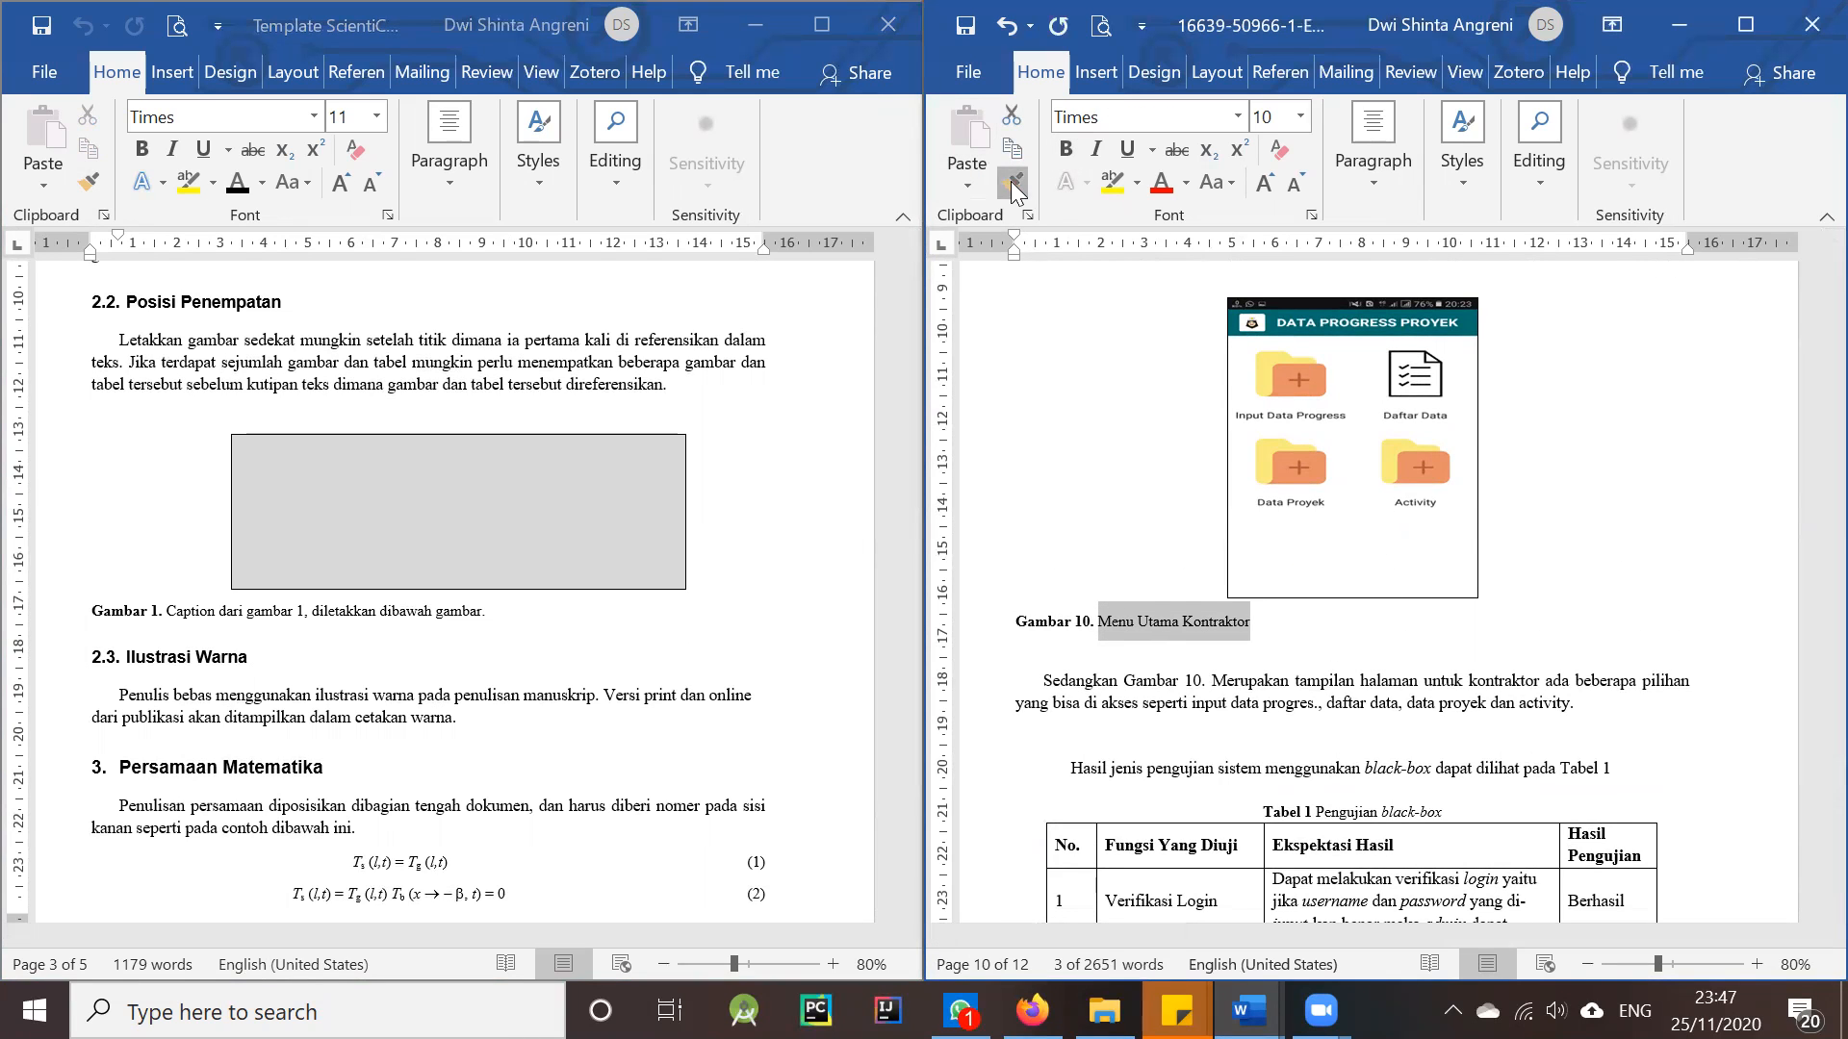
- Copy the non-bold formatting of the Gambar 10 title text to the title text of the Gambar 9 and Gambar 8 captions
{"action": "left_click", "coordinate": [1011, 181]}
{"action": "scroll", "coordinate": [1251, 531], "scroll_direction": "up", "scroll_amount": 5}
{"action": "scroll", "coordinate": [1256, 531], "scroll_direction": "down", "scroll_amount": 1}
{"action": "left_click_drag", "start_coordinate": [1248, 600], "coordinate": [1087, 600]}
{"action": "scroll", "coordinate": [1203, 578], "scroll_direction": "up", "scroll_amount": 10}
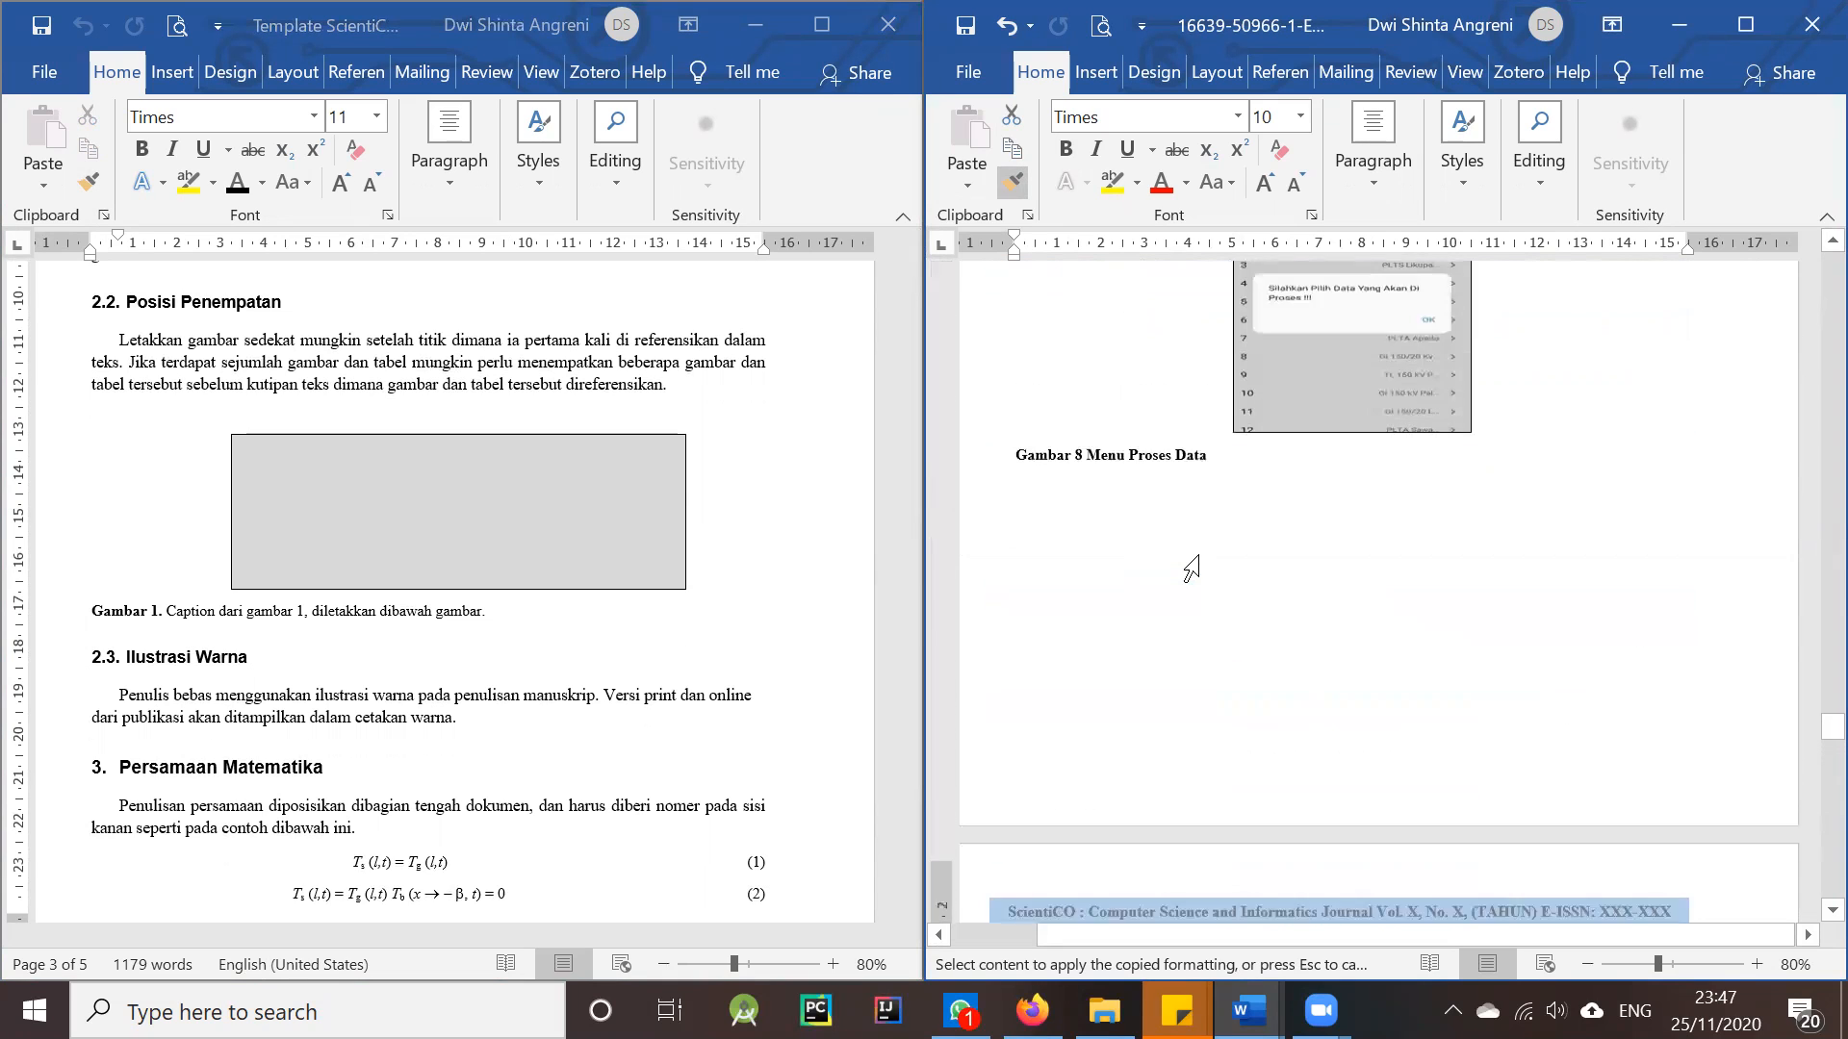
{"action": "left_click_drag", "start_coordinate": [1169, 691], "coordinate": [1086, 693]}
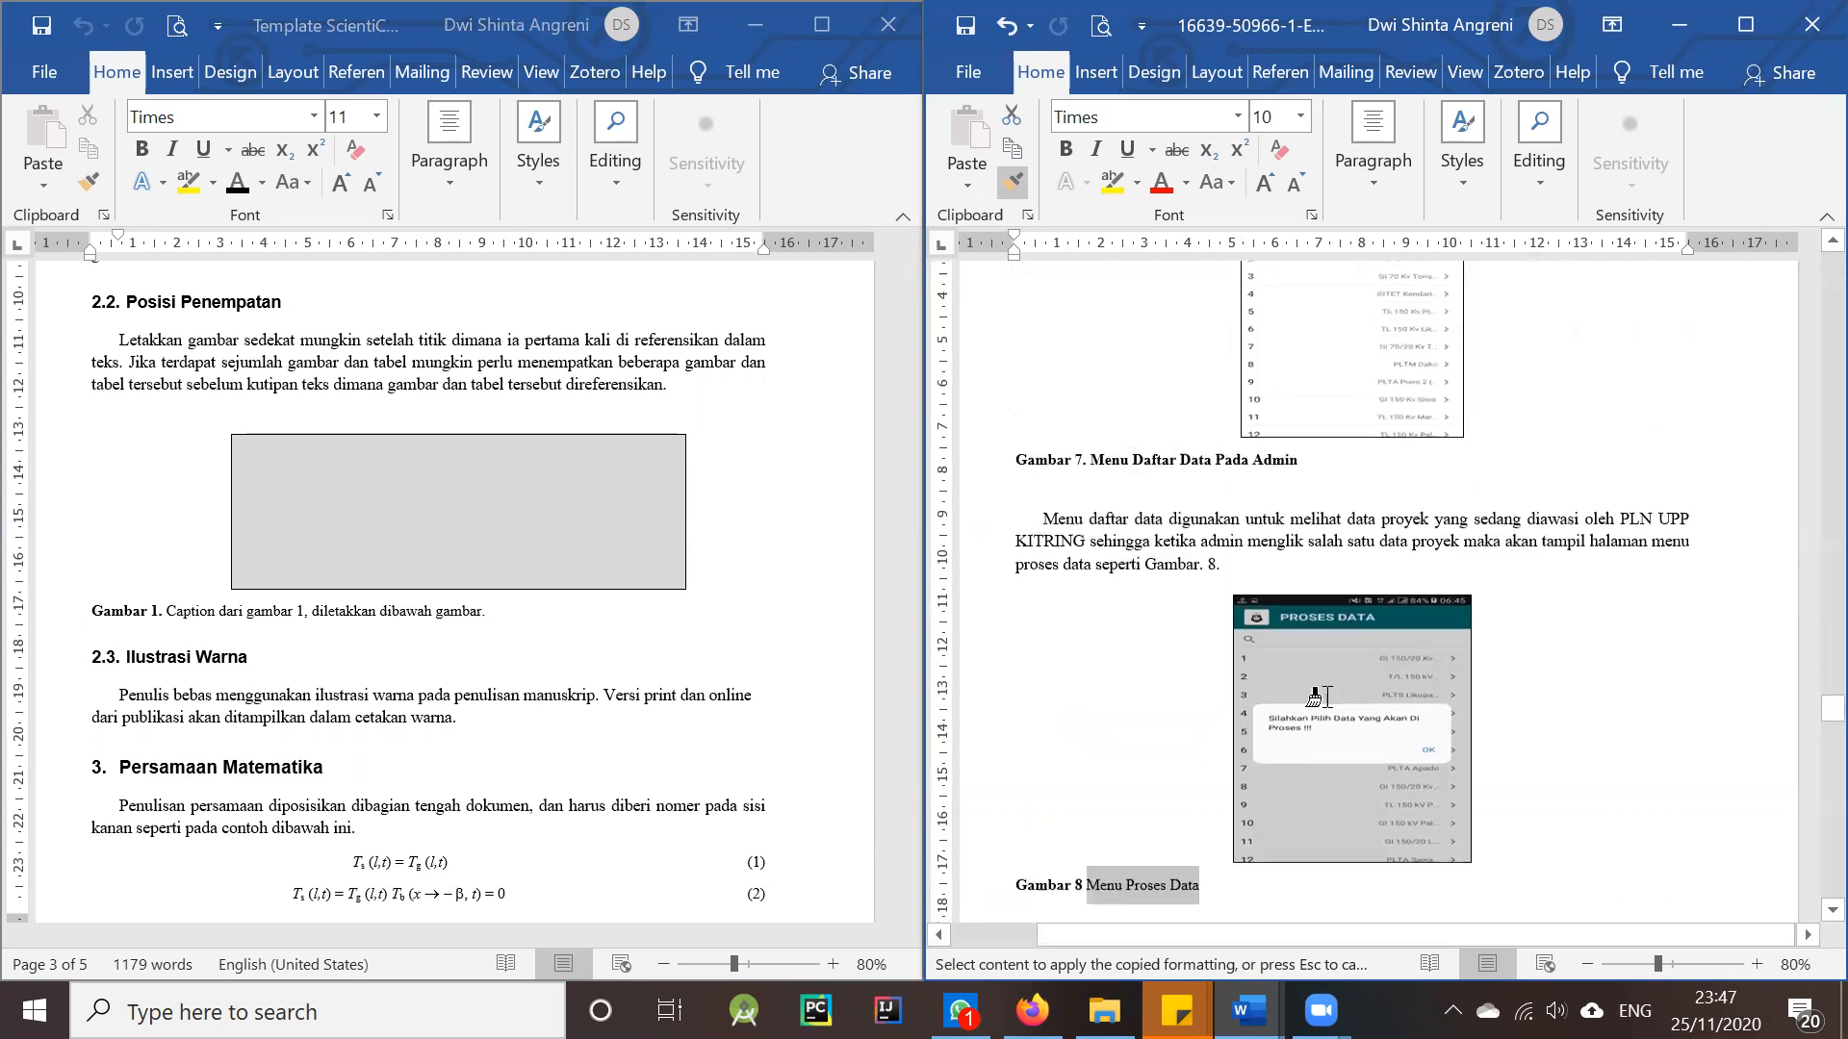
- Apply the copied non-bold formatting to the title text of the Gambar 7, Gambar 6 and Gambar 5 captions
{"action": "scroll", "coordinate": [1251, 626], "scroll_direction": "up", "scroll_amount": 8}
{"action": "left_click_drag", "start_coordinate": [1299, 714], "coordinate": [1097, 720]}
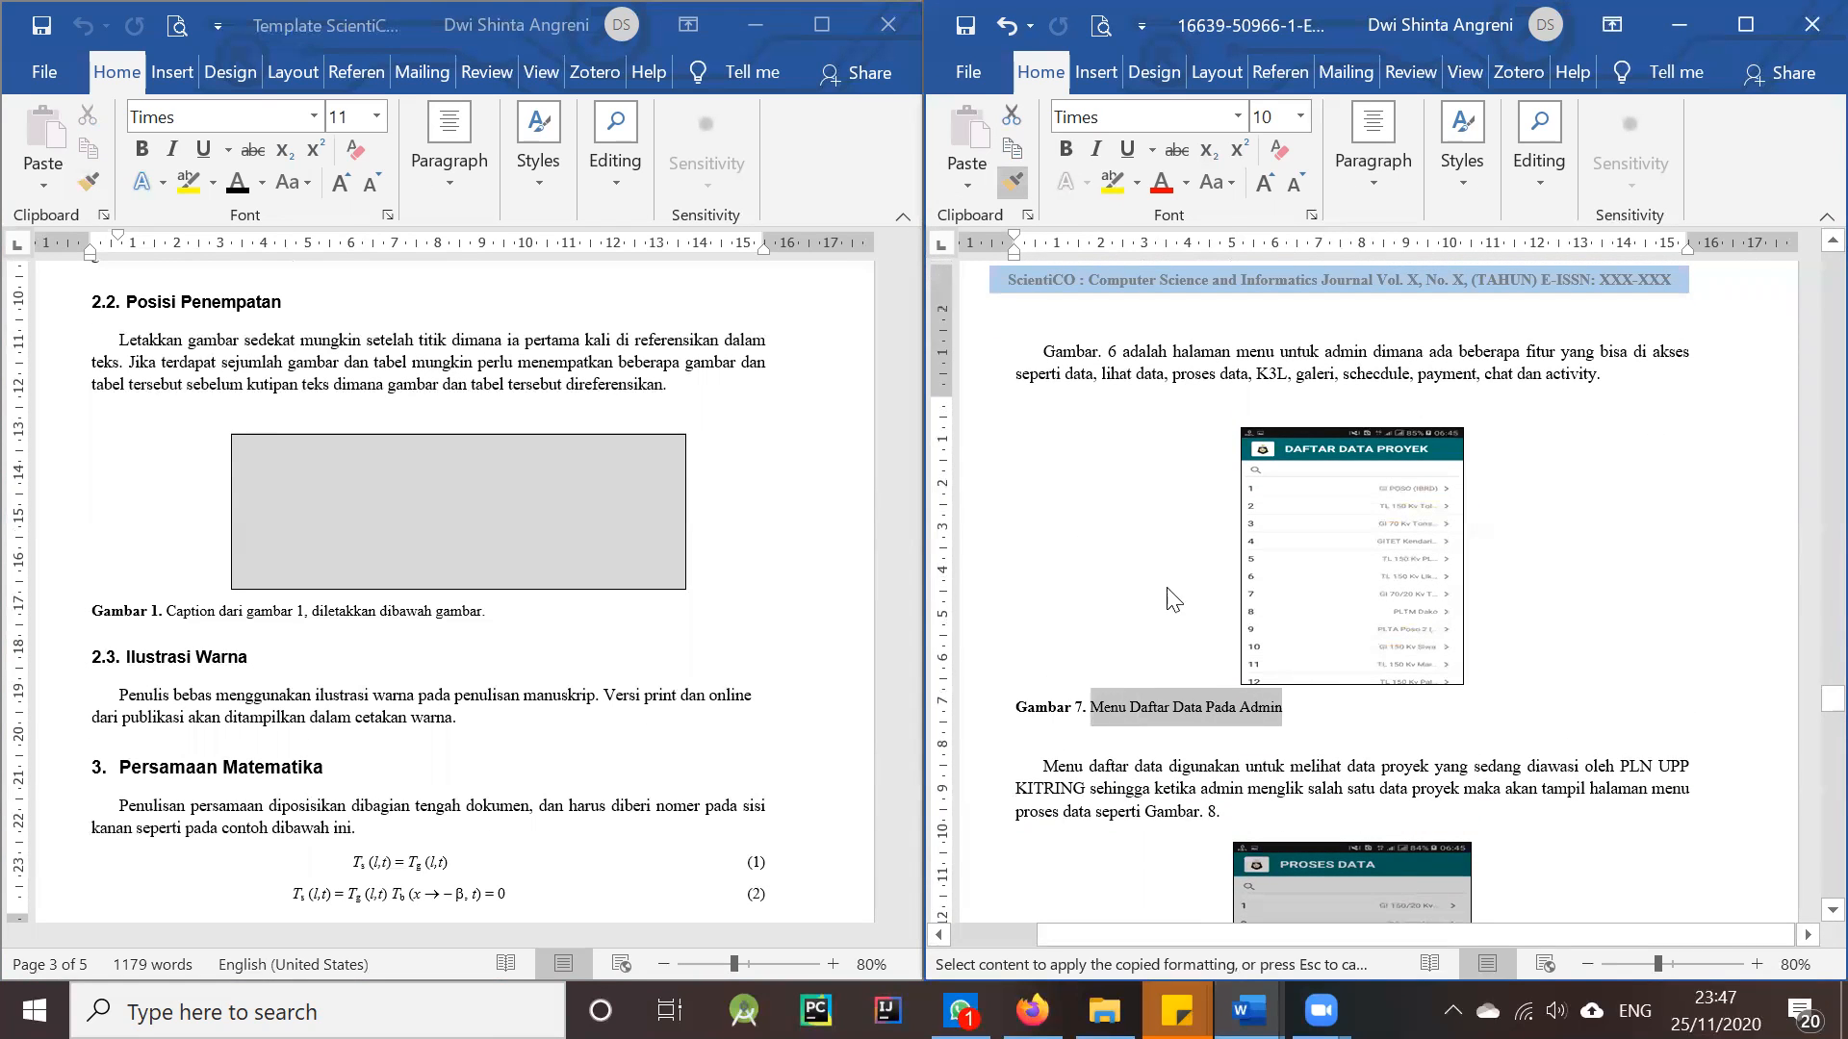
{"action": "scroll", "coordinate": [1251, 625], "scroll_direction": "up", "scroll_amount": 10}
{"action": "left_click_drag", "start_coordinate": [1227, 608], "coordinate": [1097, 613]}
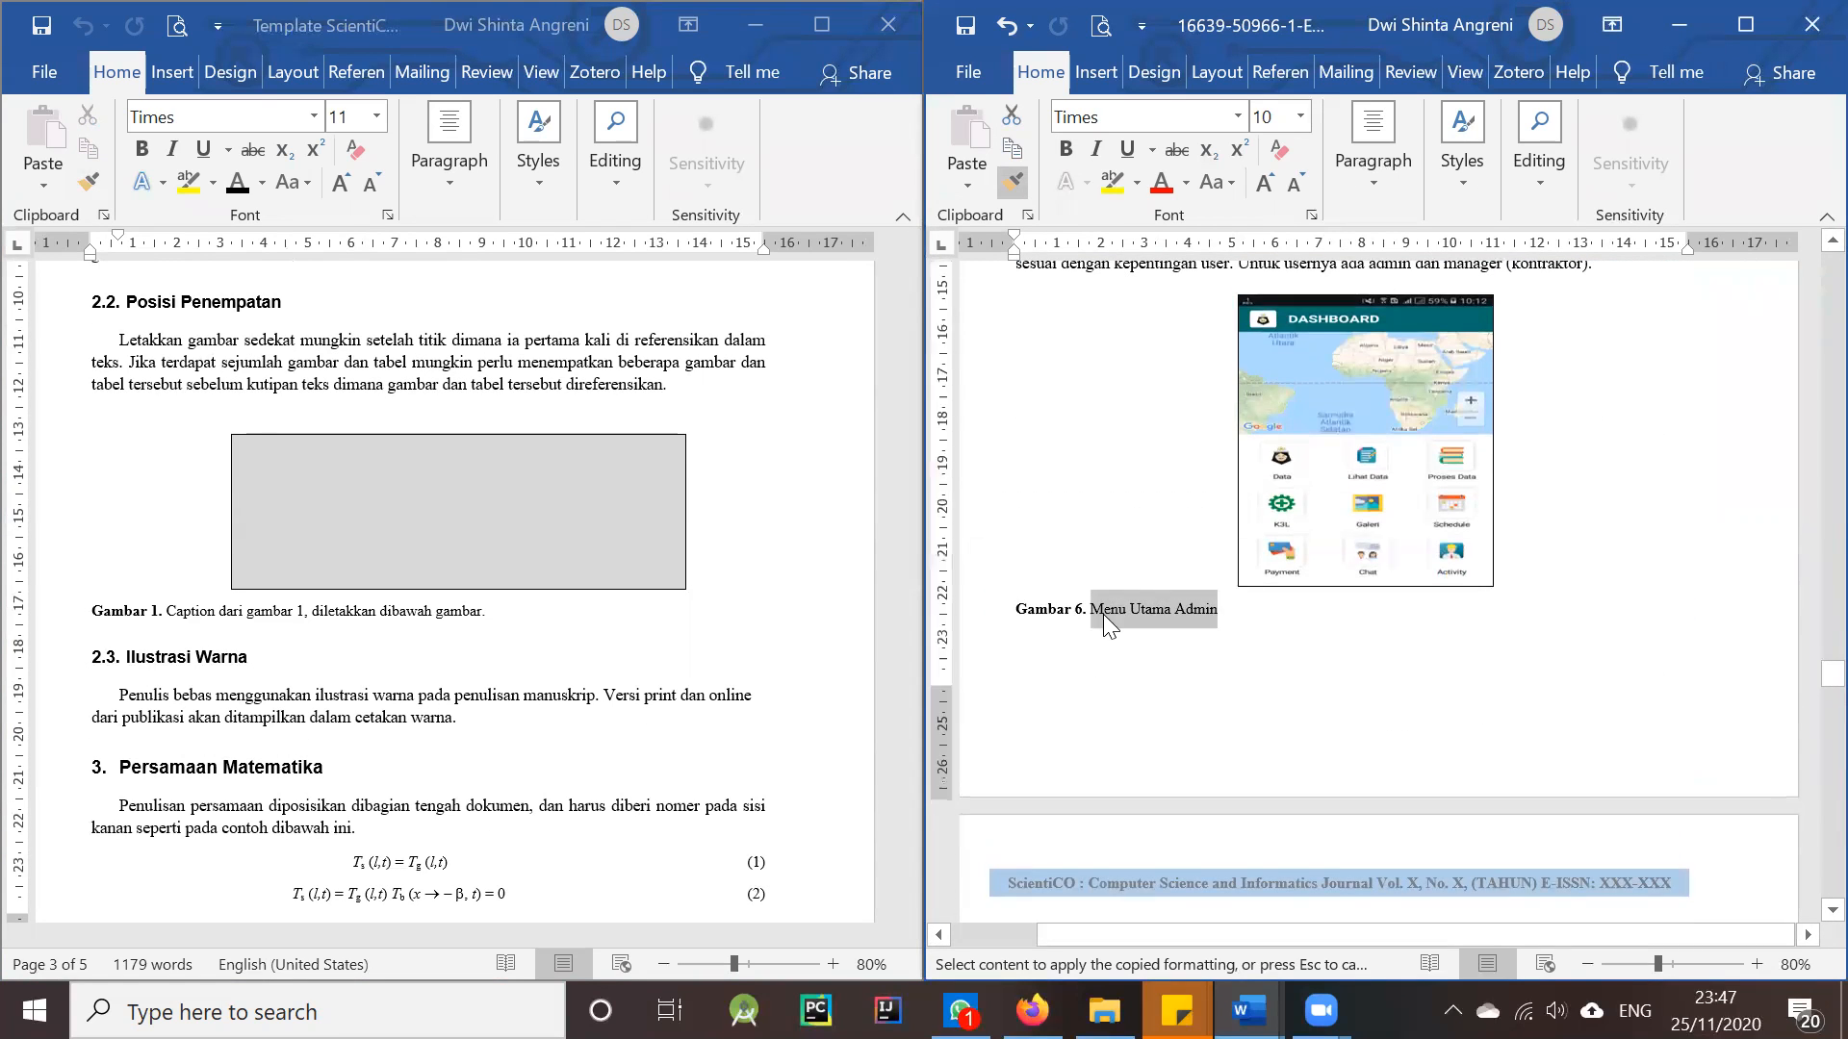
{"action": "scroll", "coordinate": [1097, 616], "scroll_direction": "up", "scroll_amount": 10}
{"action": "left_click_drag", "start_coordinate": [1166, 818], "coordinate": [1083, 818]}
- Apply the copied non-bold formatting to the title text of the Gambar 4 and Gambar 3 captions
{"action": "scroll", "coordinate": [1154, 644], "scroll_direction": "up", "scroll_amount": 10}
{"action": "scroll", "coordinate": [1242, 722], "scroll_direction": "up", "scroll_amount": 3}
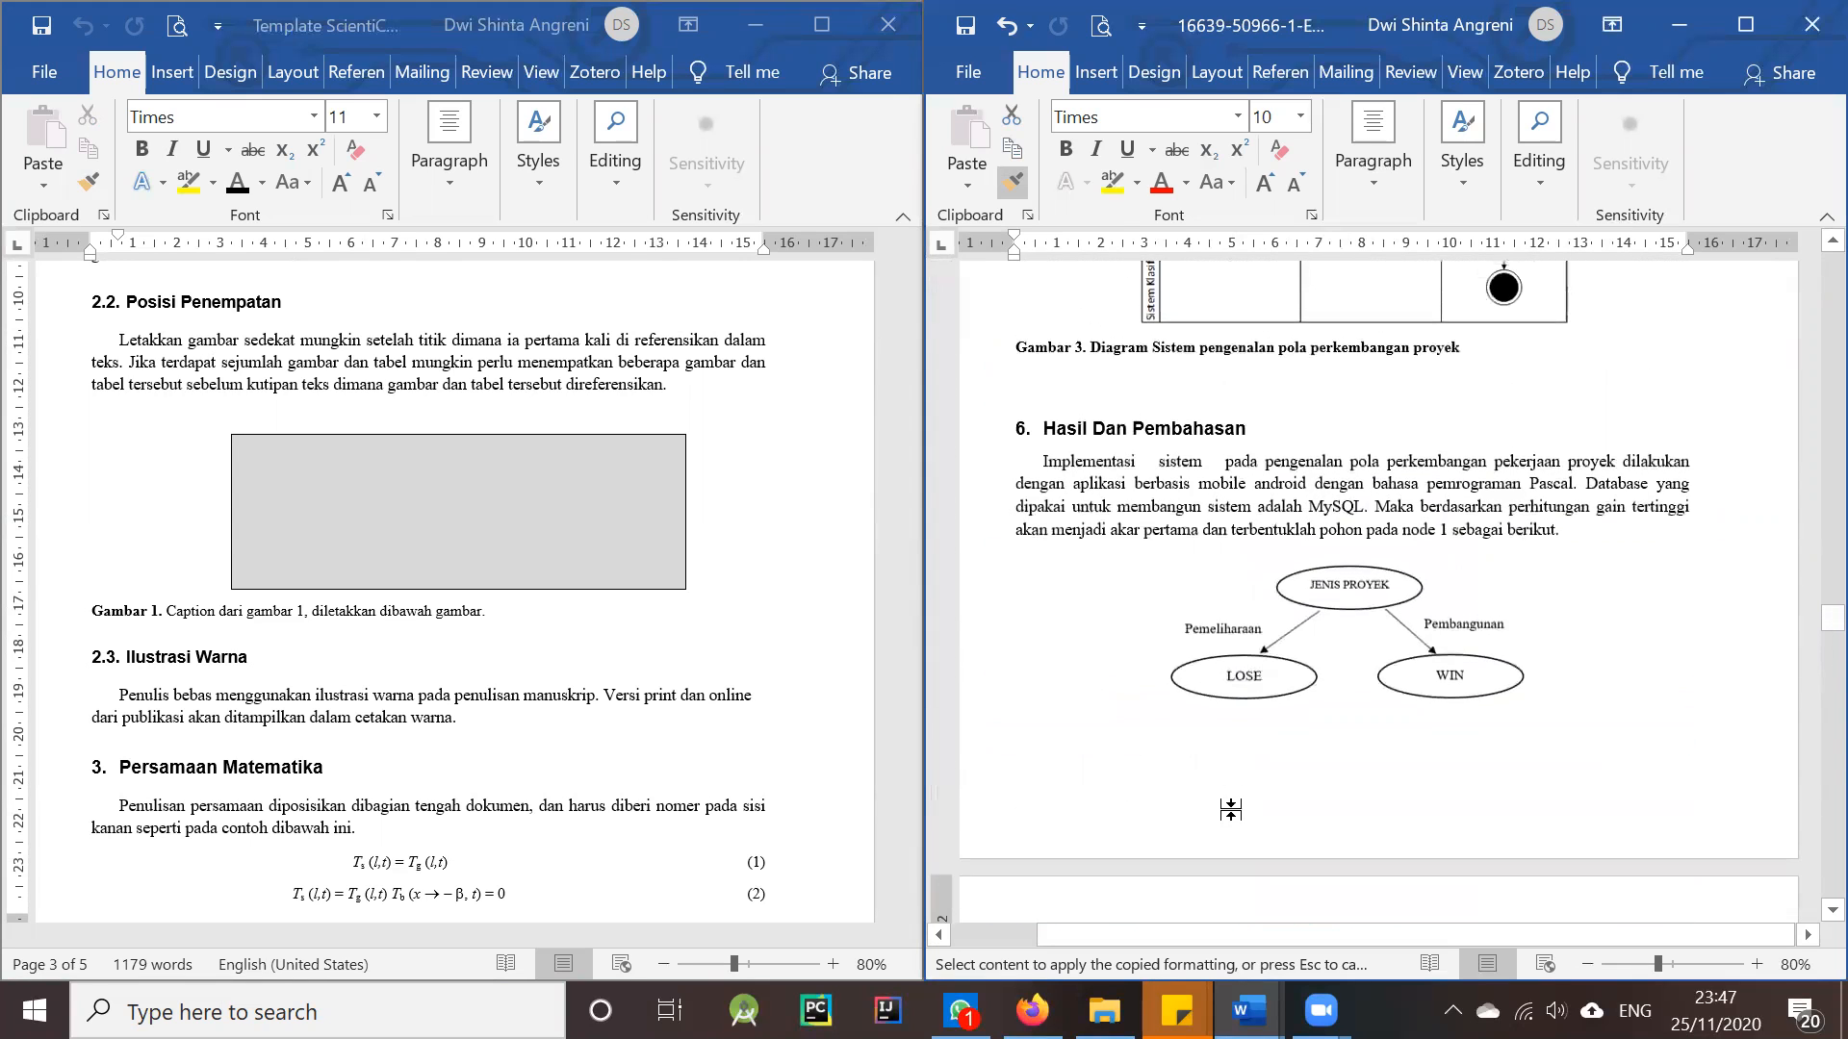
{"action": "scroll", "coordinate": [1232, 809], "scroll_direction": "down", "scroll_amount": 4}
{"action": "left_click_drag", "start_coordinate": [1247, 741], "coordinate": [1092, 741]}
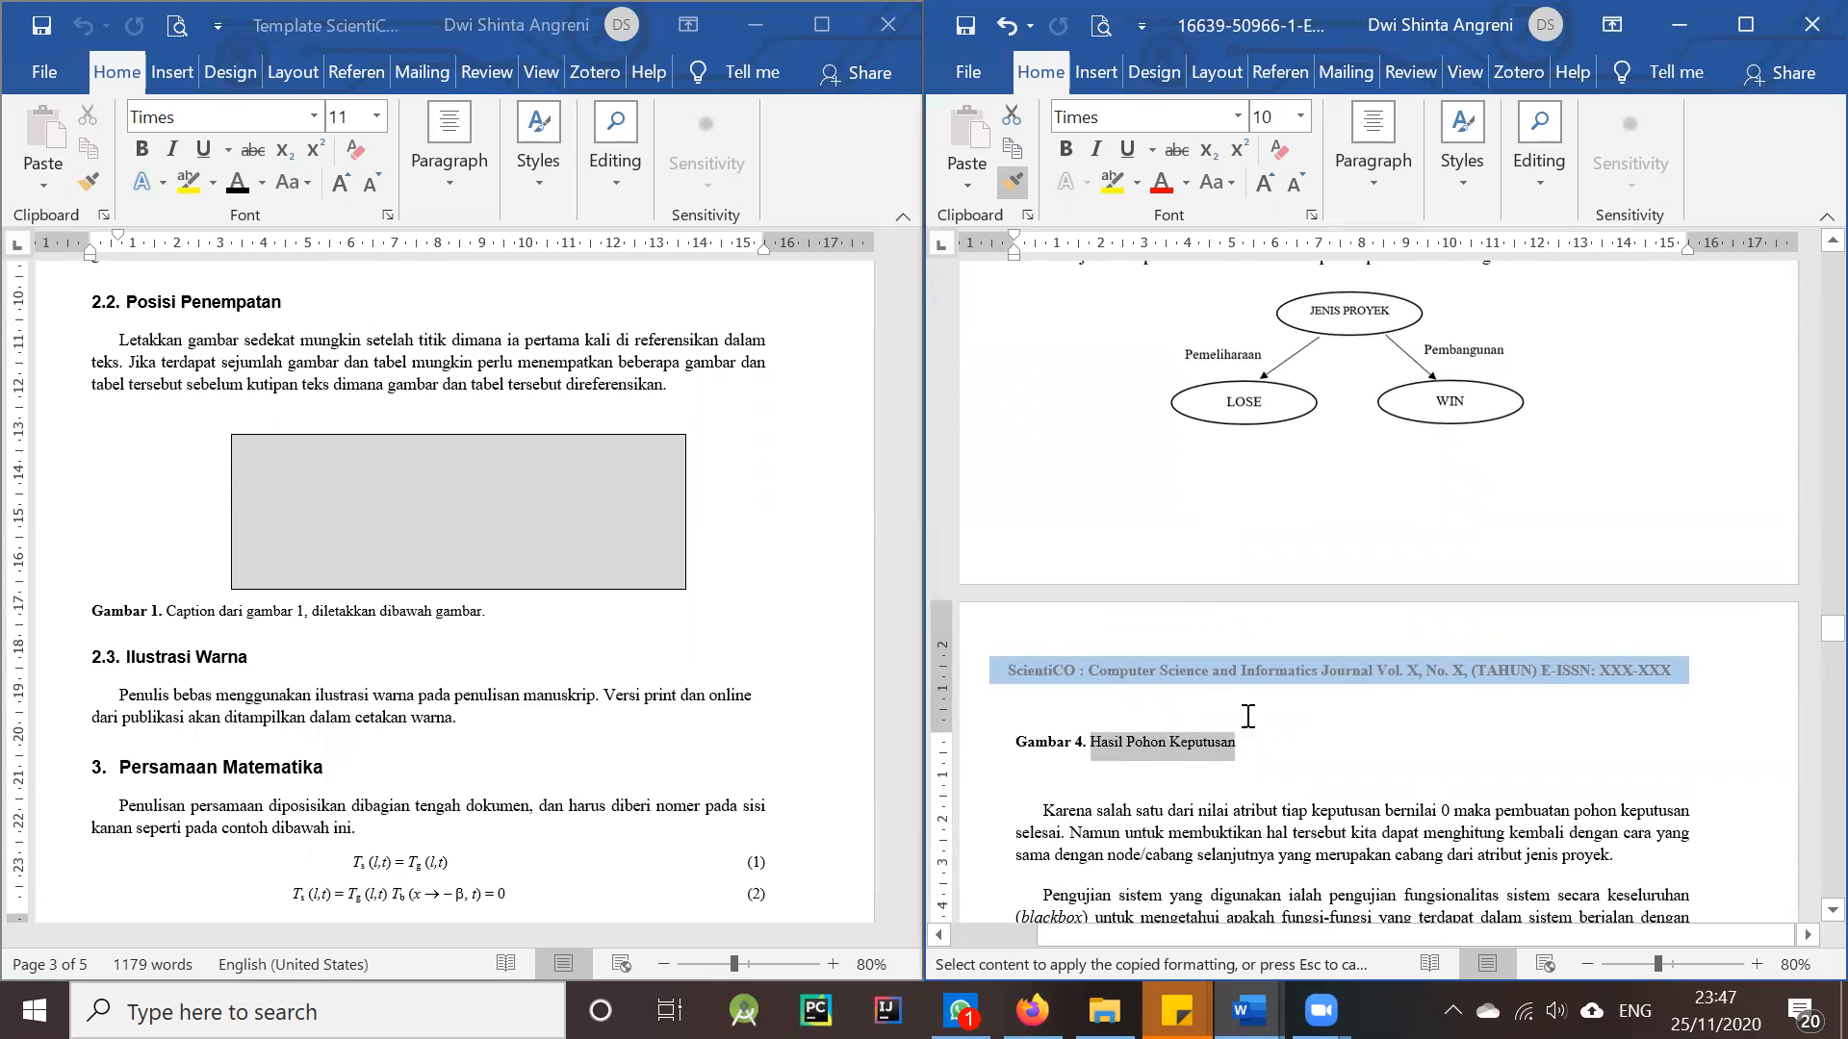
{"action": "scroll", "coordinate": [1290, 741], "scroll_direction": "up", "scroll_amount": 10}
{"action": "left_click_drag", "start_coordinate": [1434, 737], "coordinate": [1087, 737]}
- Apply the copied non-bold formatting to the title text of the Gambar 2 caption
{"action": "scroll", "coordinate": [1287, 700], "scroll_direction": "up", "scroll_amount": 10}
{"action": "scroll", "coordinate": [1288, 731], "scroll_direction": "up", "scroll_amount": 12}
{"action": "left_click_drag", "start_coordinate": [1251, 898], "coordinate": [1083, 898]}
{"action": "scroll", "coordinate": [1299, 716], "scroll_direction": "up", "scroll_amount": 10}
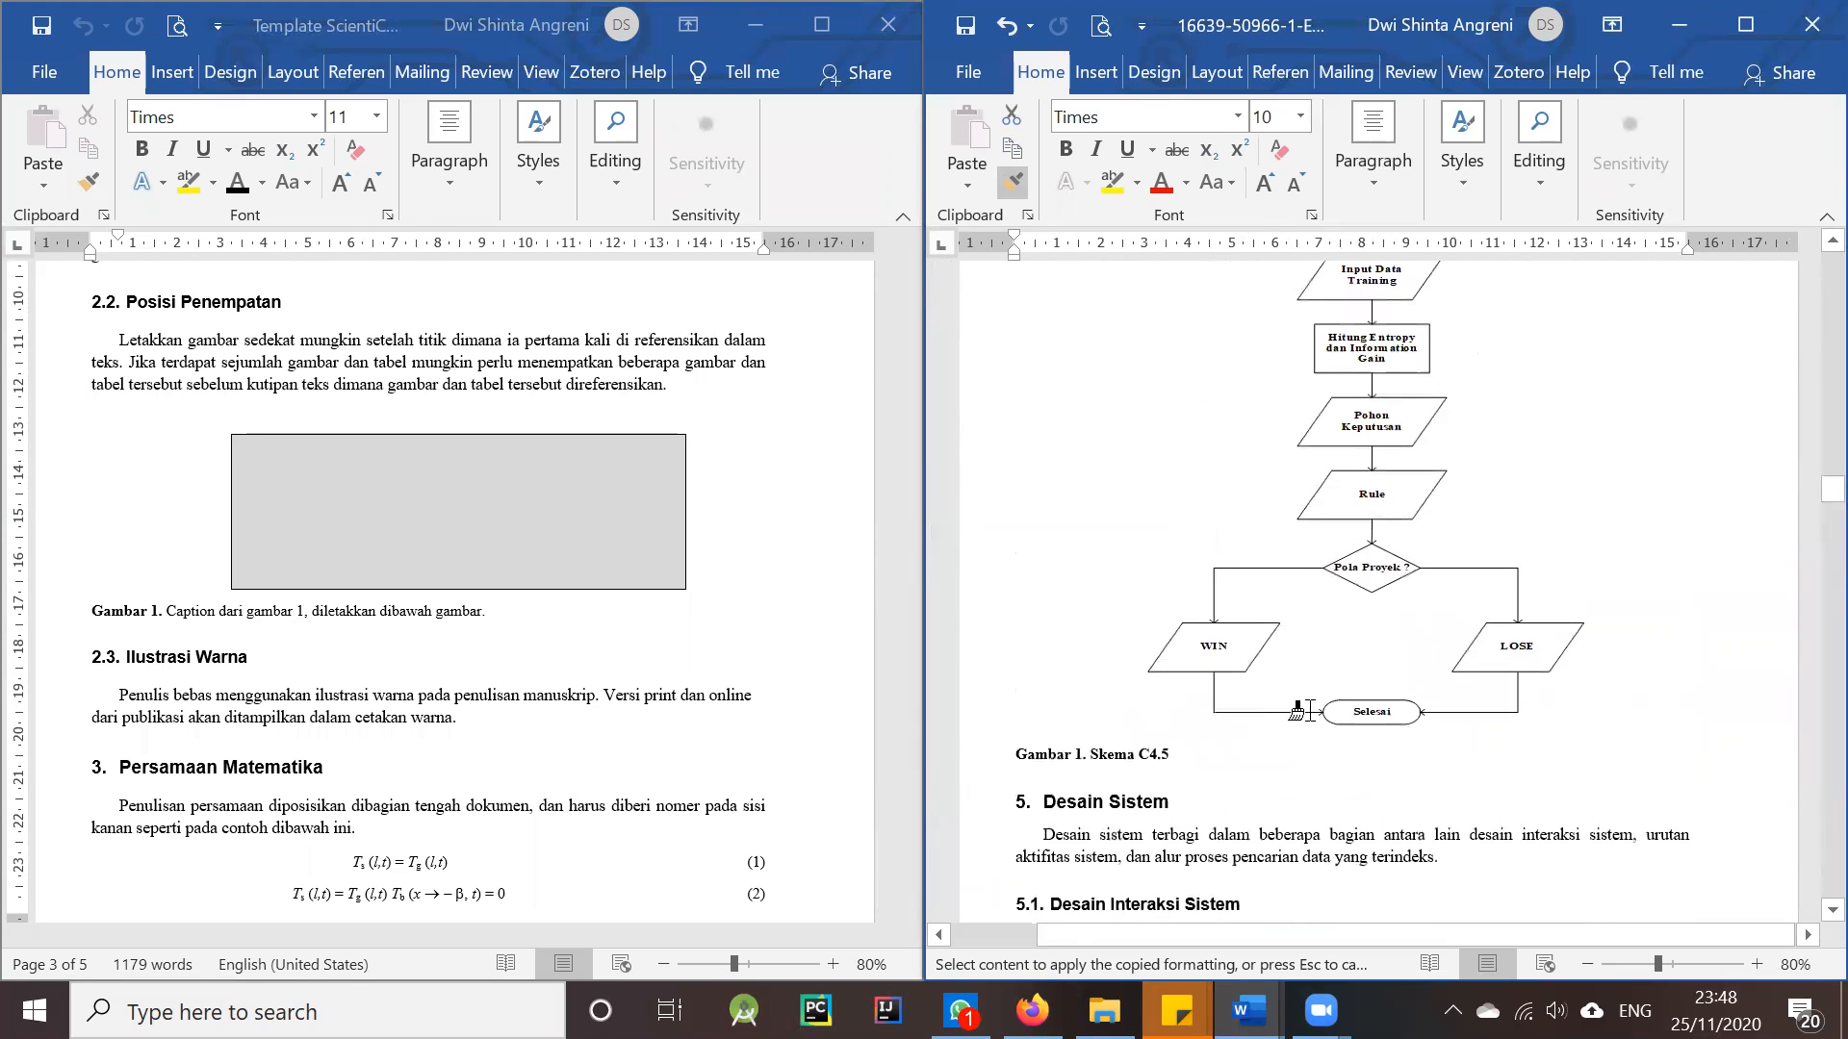
- Stop applying the copied caption formatting and remove the blank line above the 5.2 Urutan Aktifitas Sistem heading
{"action": "scroll", "coordinate": [1093, 753], "scroll_direction": "up", "scroll_amount": 5}
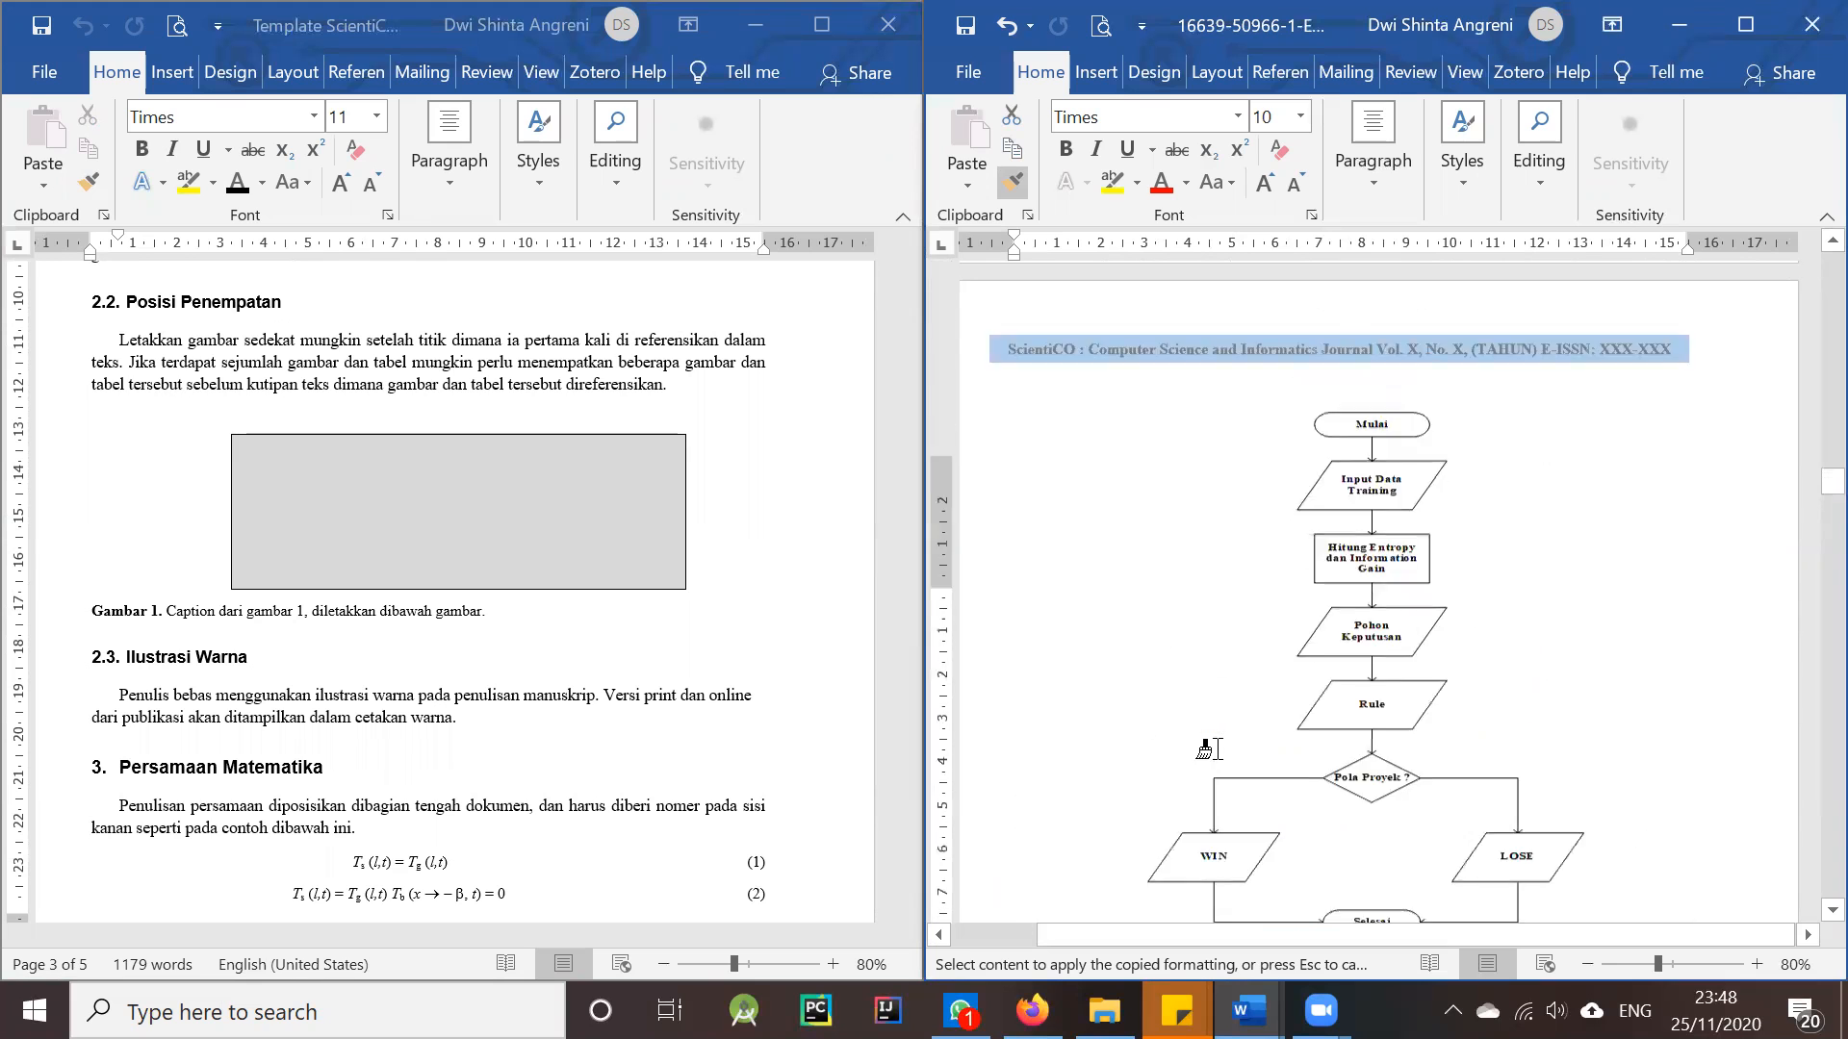
{"action": "left_click", "coordinate": [1006, 183]}
{"action": "scroll", "coordinate": [1444, 699], "scroll_direction": "down", "scroll_amount": 15}
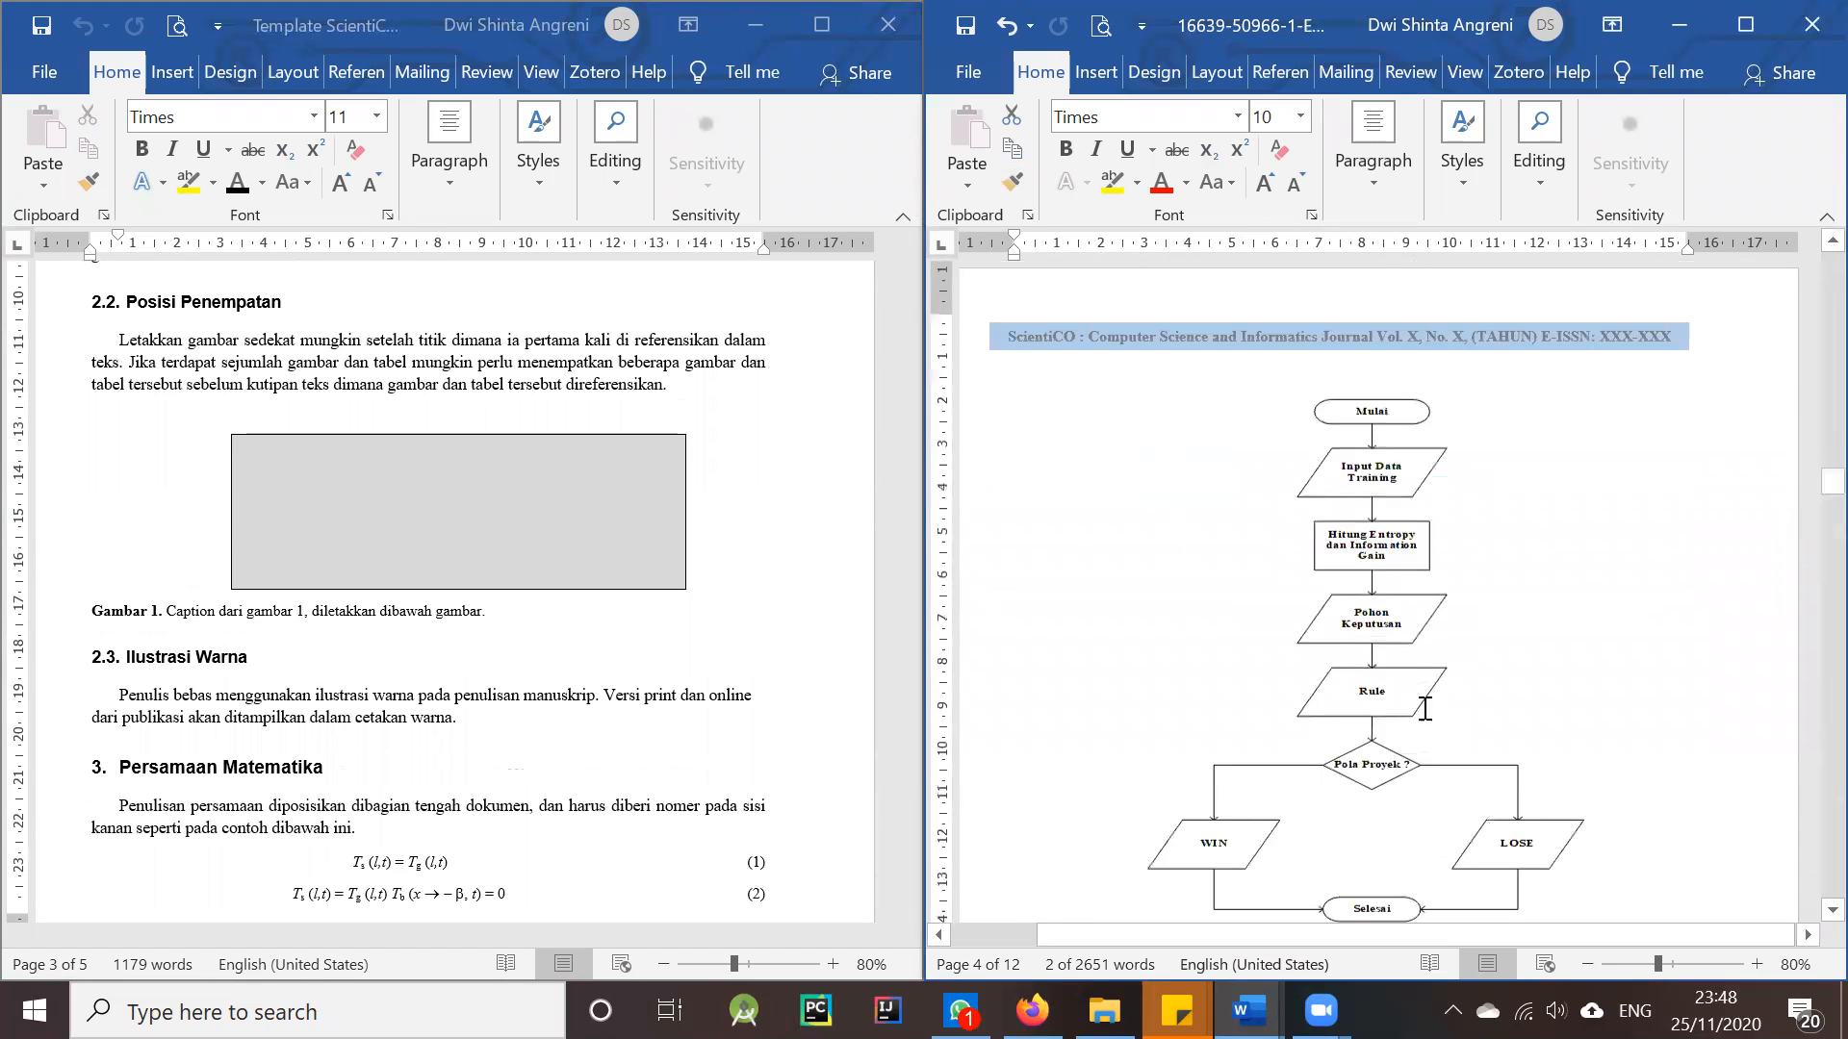
{"action": "scroll", "coordinate": [1443, 699], "scroll_direction": "down", "scroll_amount": 12}
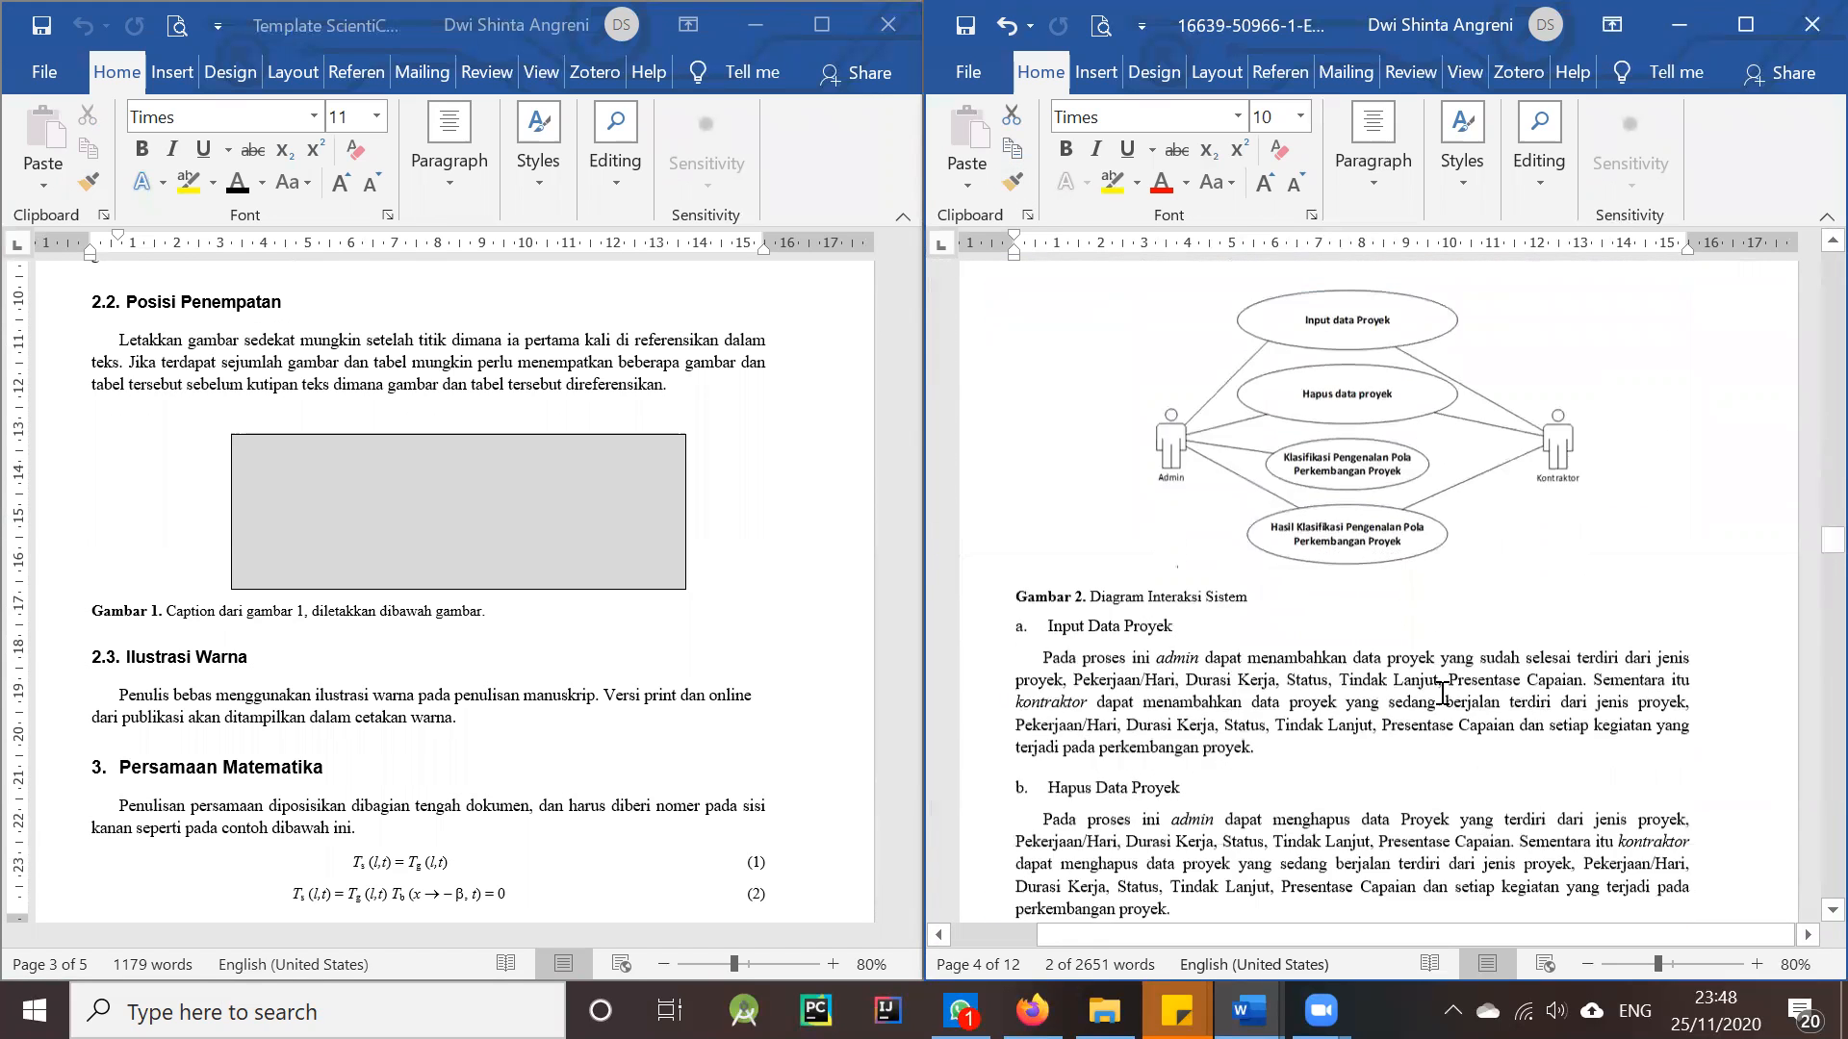
{"action": "scroll", "coordinate": [1411, 703], "scroll_direction": "up", "scroll_amount": 2}
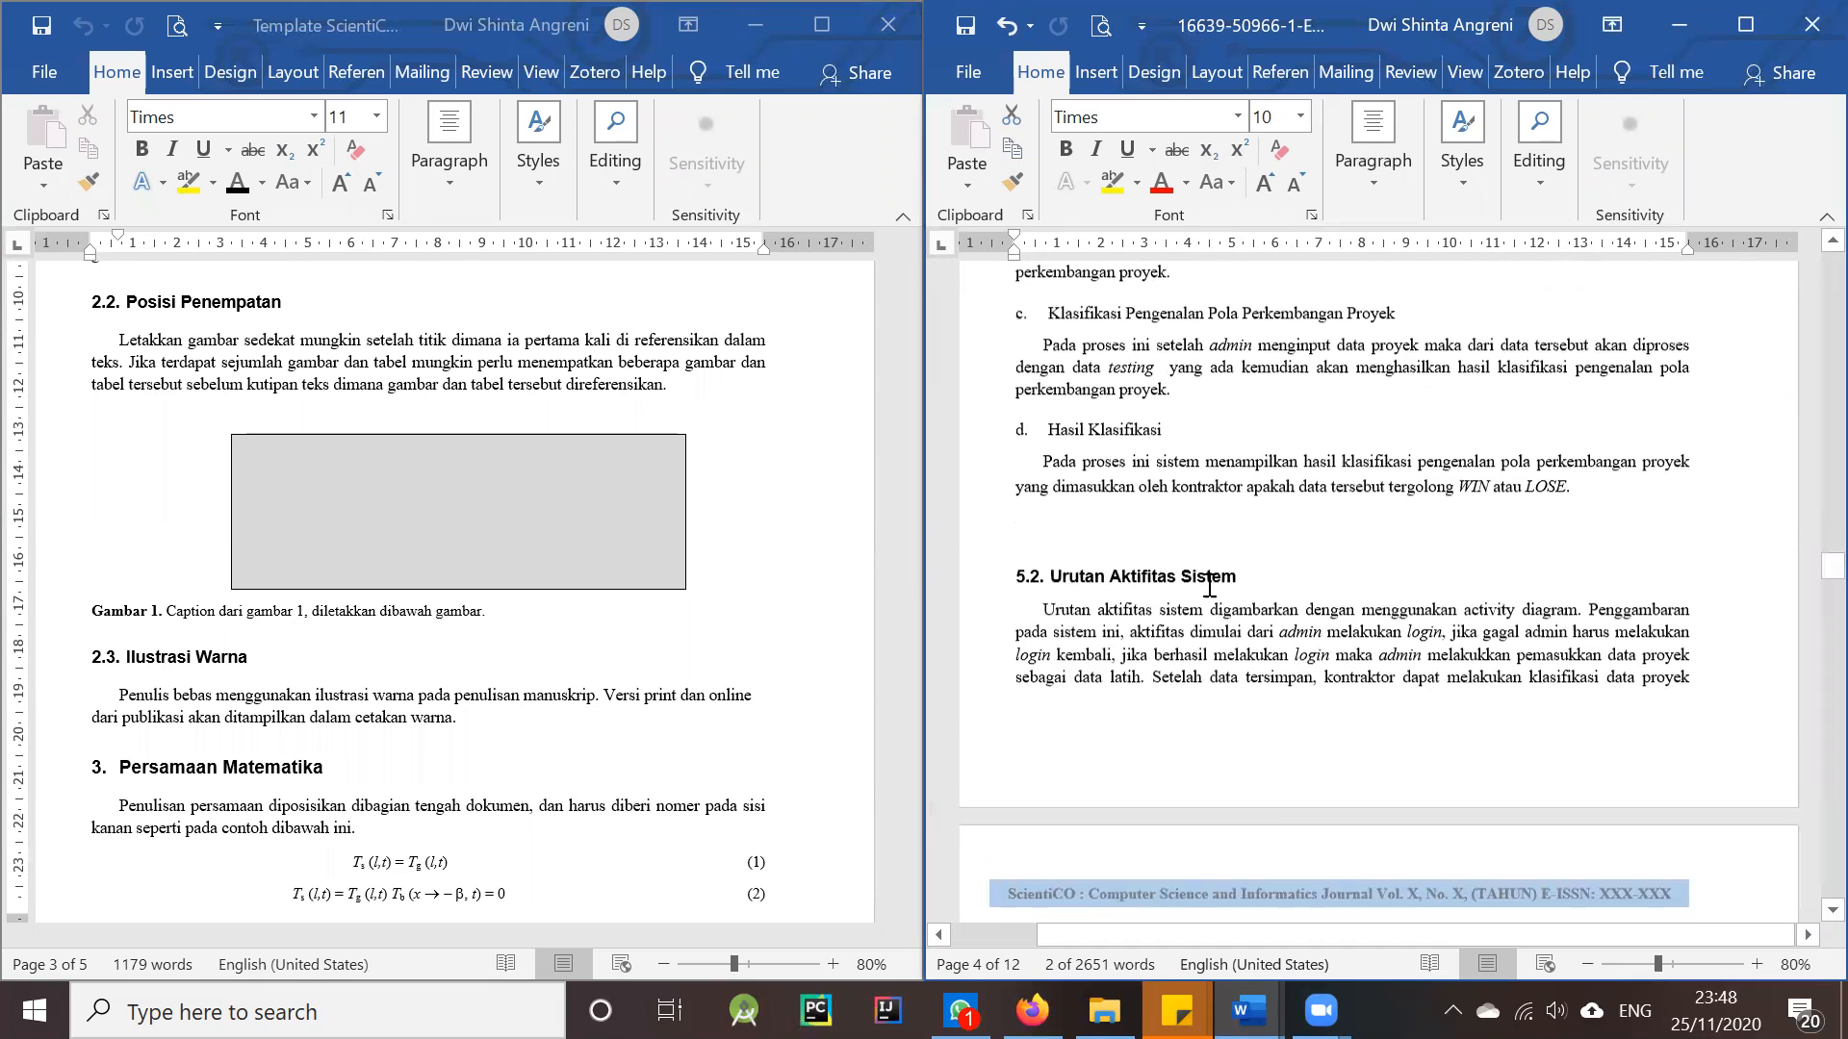
{"action": "left_click", "coordinate": [1184, 522]}
{"action": "key", "text": "Delete"}
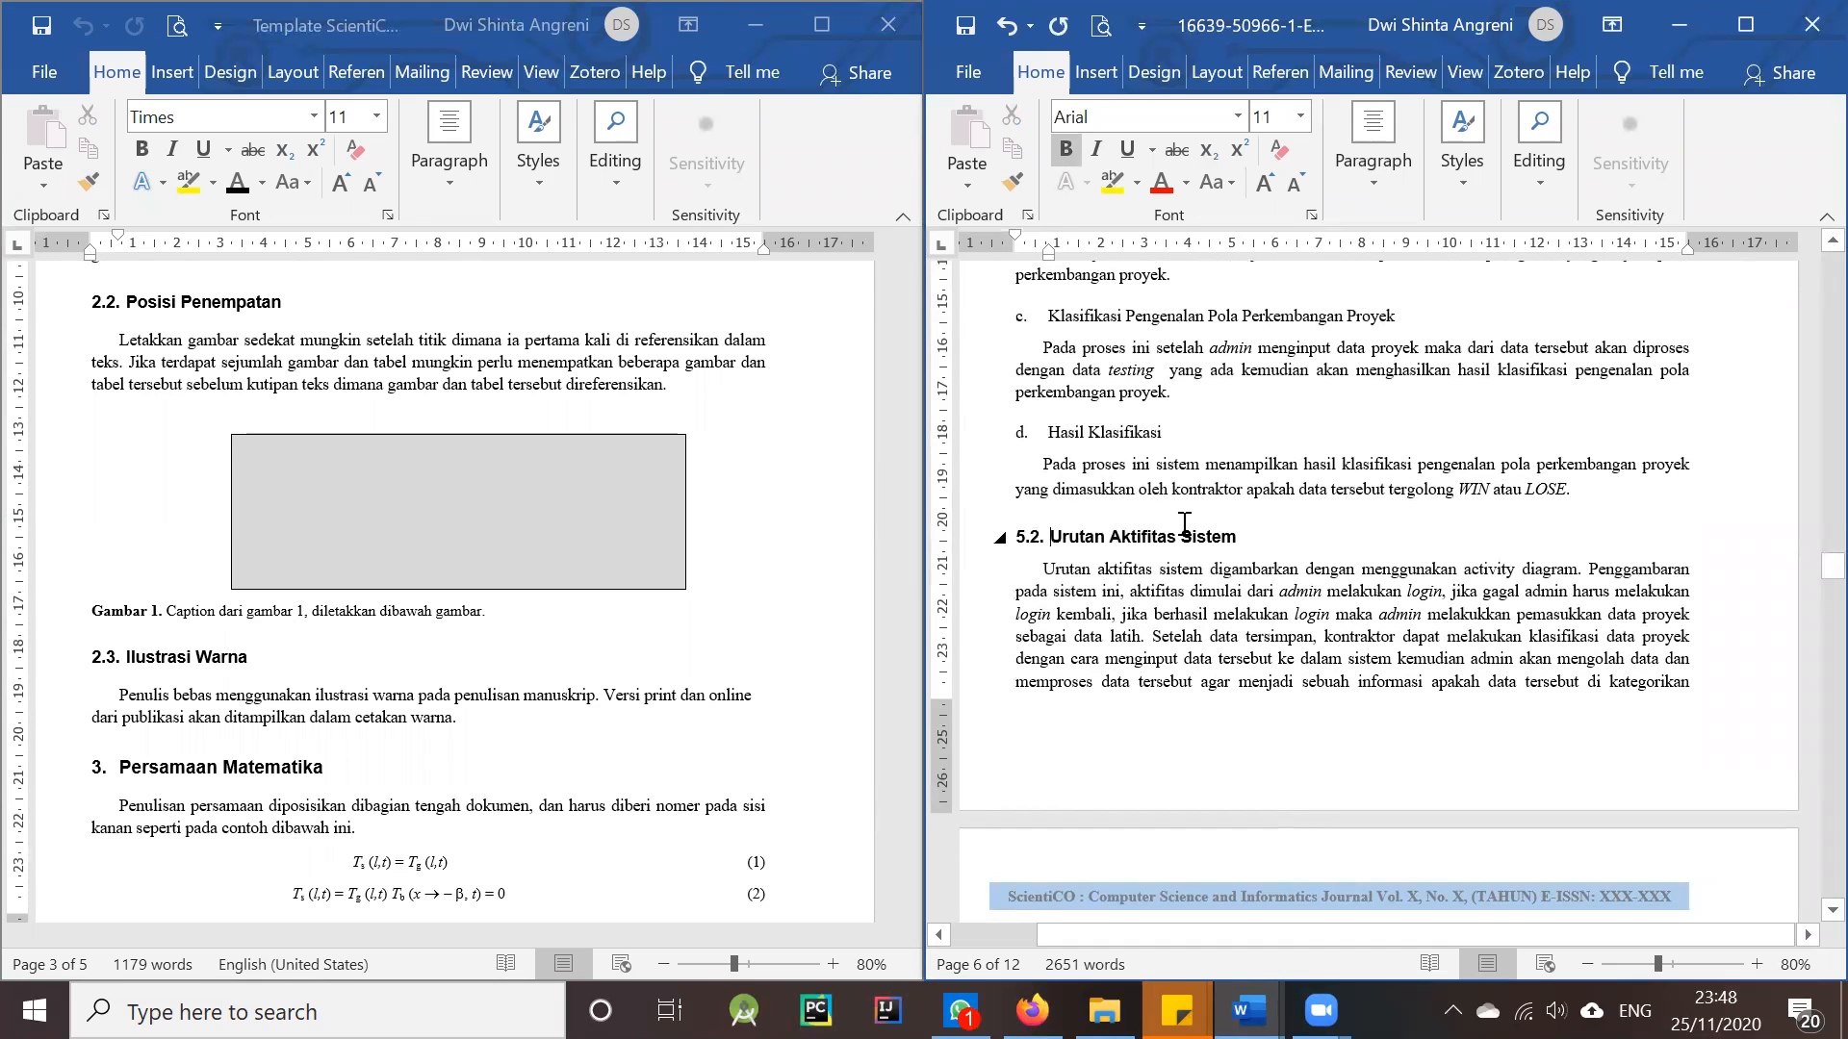
- Remove the blank line between the Gambar 6 caption and the paragraph that follows it
{"action": "scroll", "coordinate": [1504, 556], "scroll_direction": "down", "scroll_amount": 13}
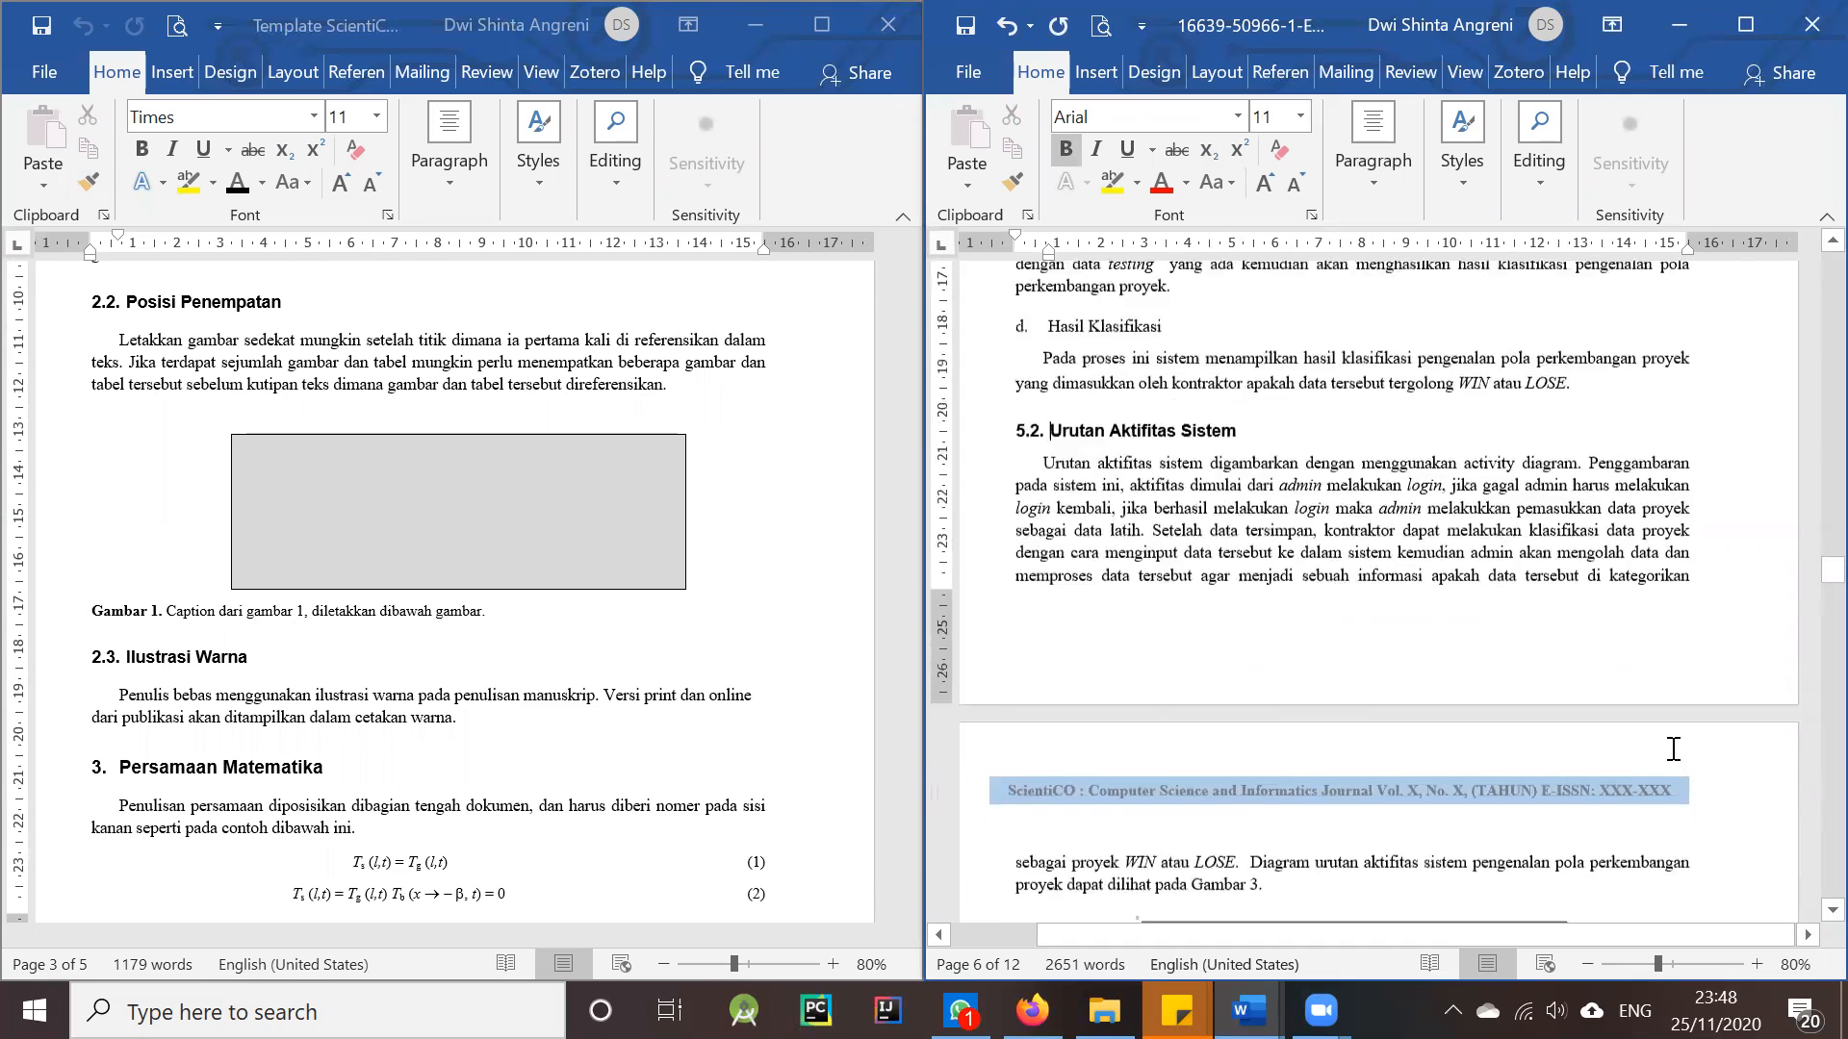
{"action": "scroll", "coordinate": [1600, 754], "scroll_direction": "down", "scroll_amount": 10}
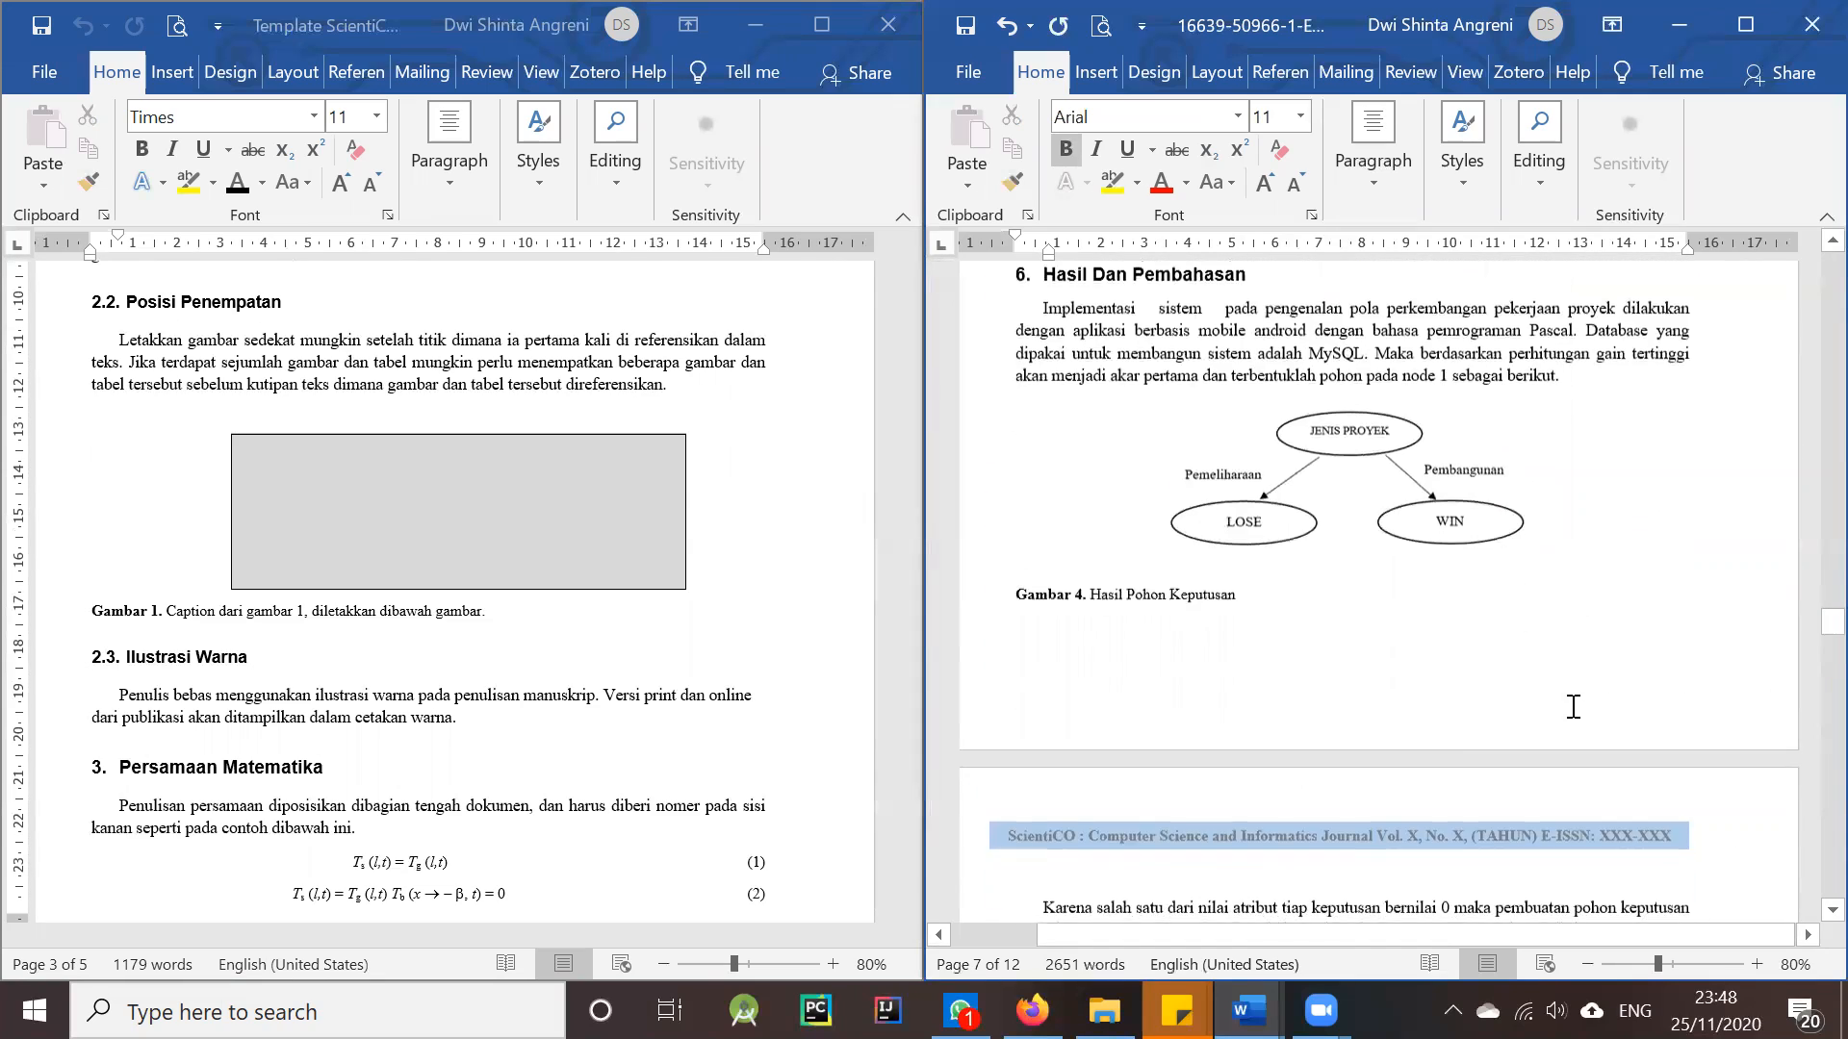
{"action": "scroll", "coordinate": [1277, 778], "scroll_direction": "down", "scroll_amount": 3}
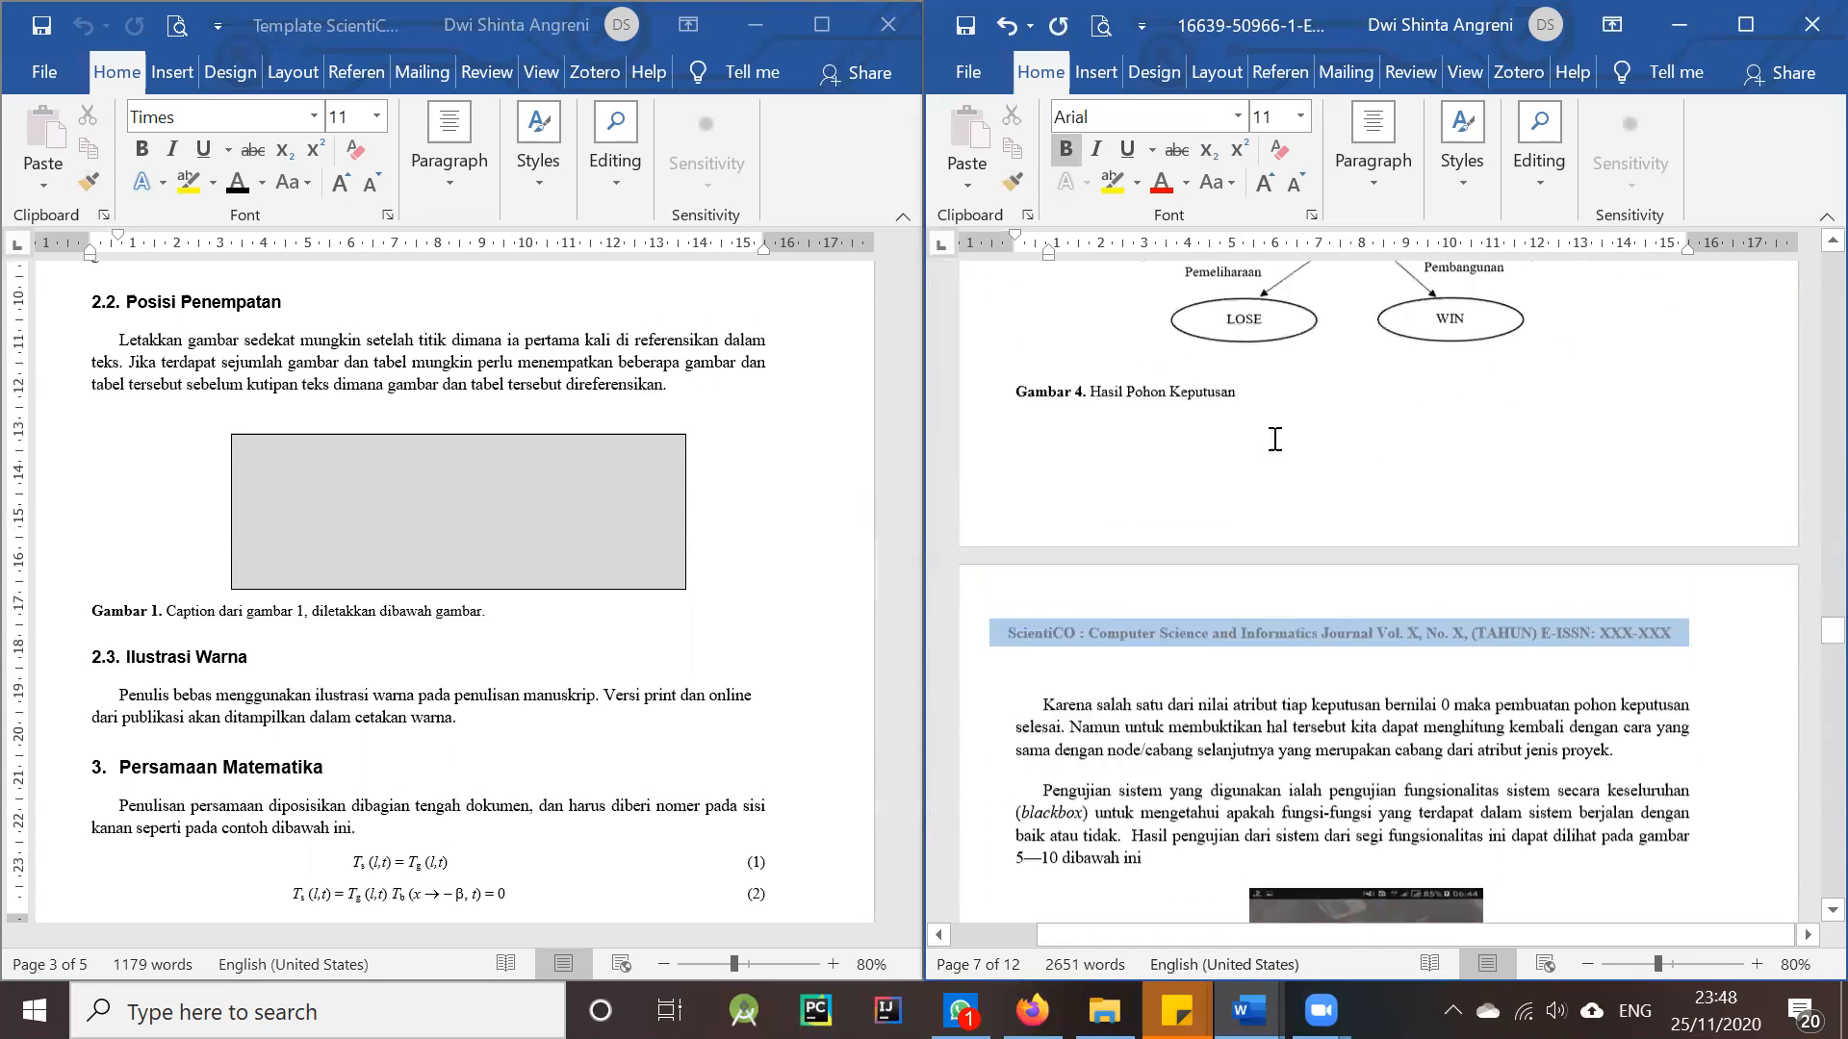
{"action": "left_click", "coordinate": [1263, 458]}
{"action": "scroll", "coordinate": [1376, 631], "scroll_direction": "down", "scroll_amount": 12}
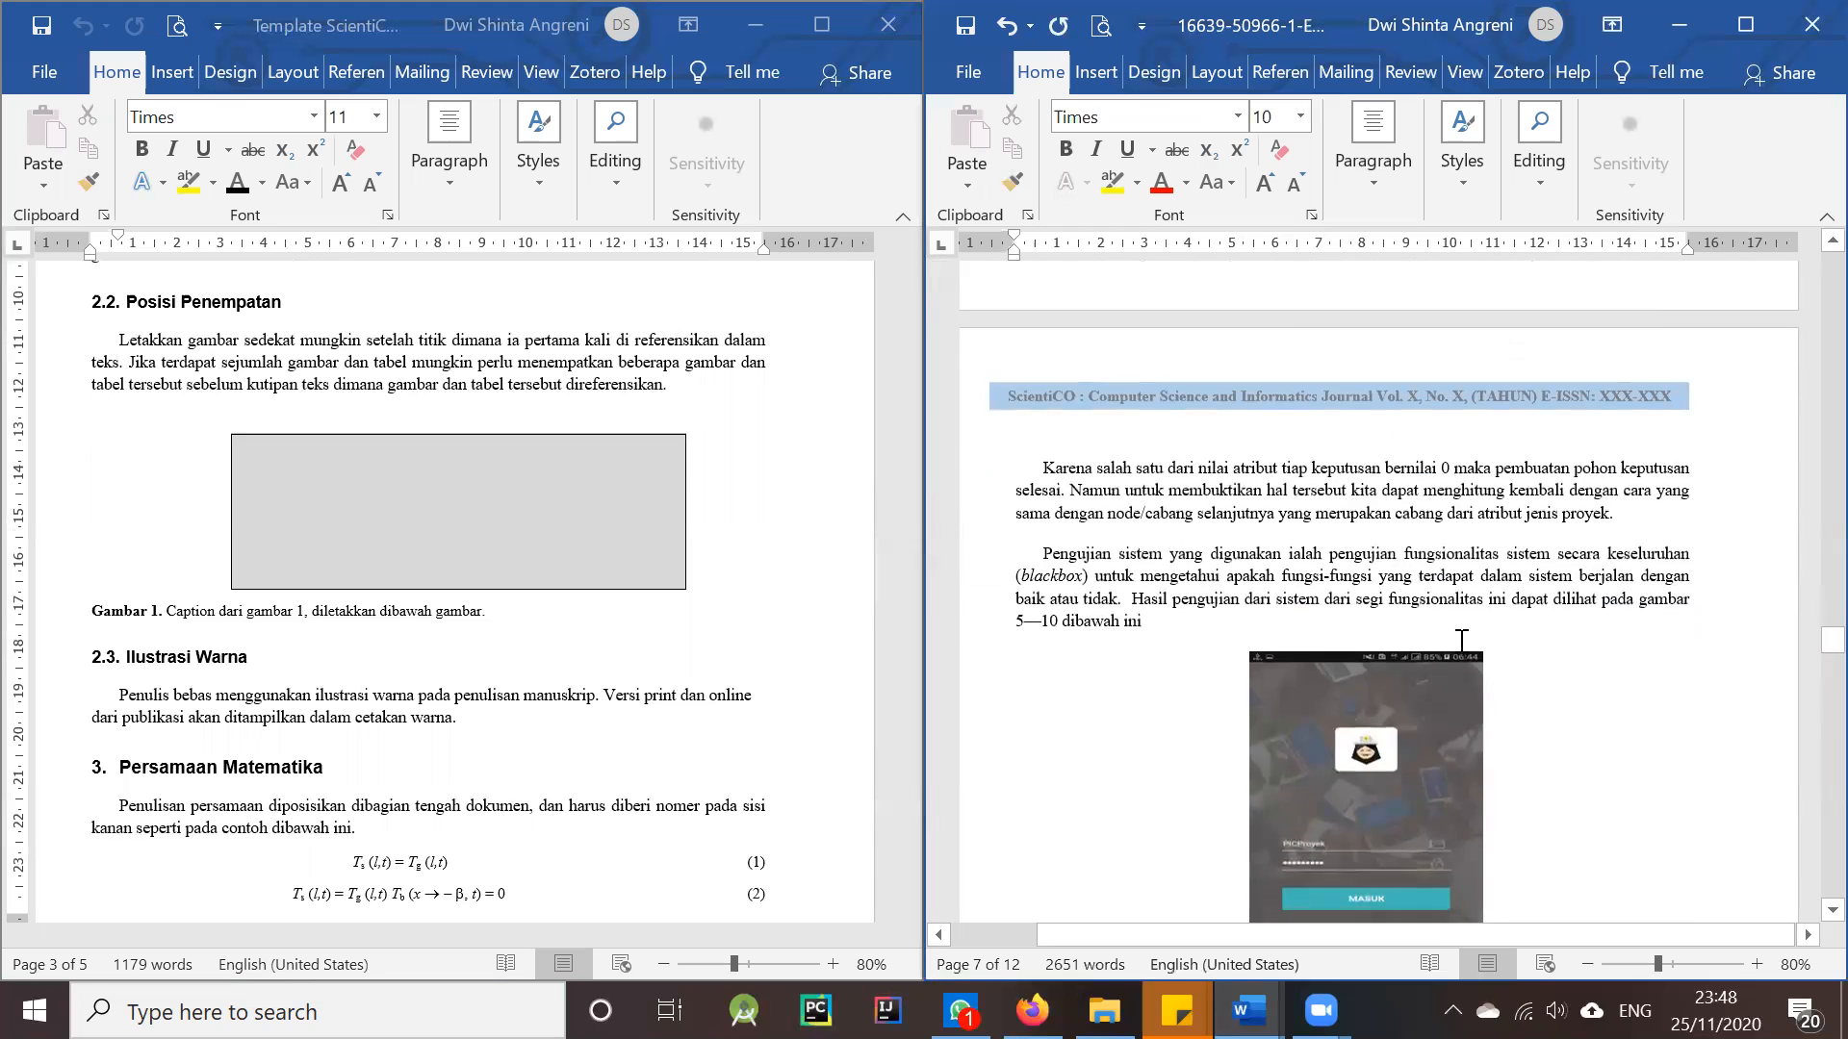
{"action": "scroll", "coordinate": [1367, 716], "scroll_direction": "down", "scroll_amount": 10}
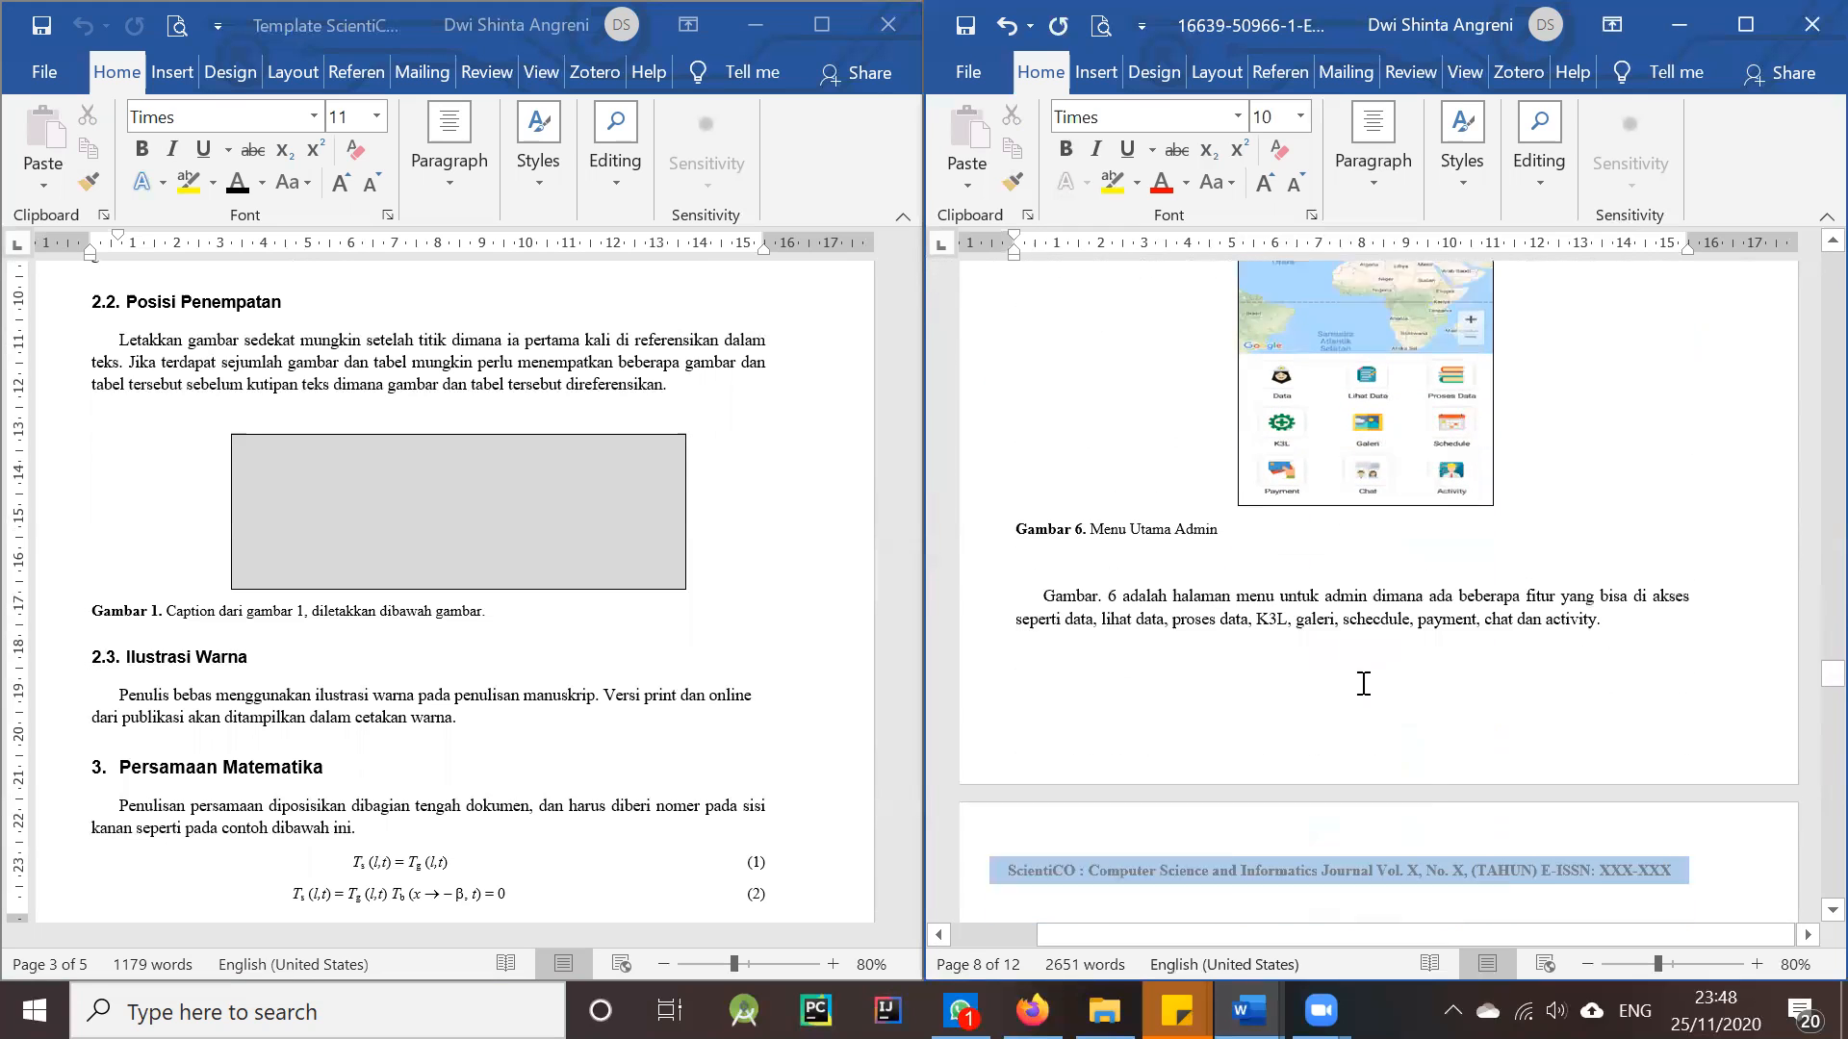
{"action": "left_click", "coordinate": [1119, 517]}
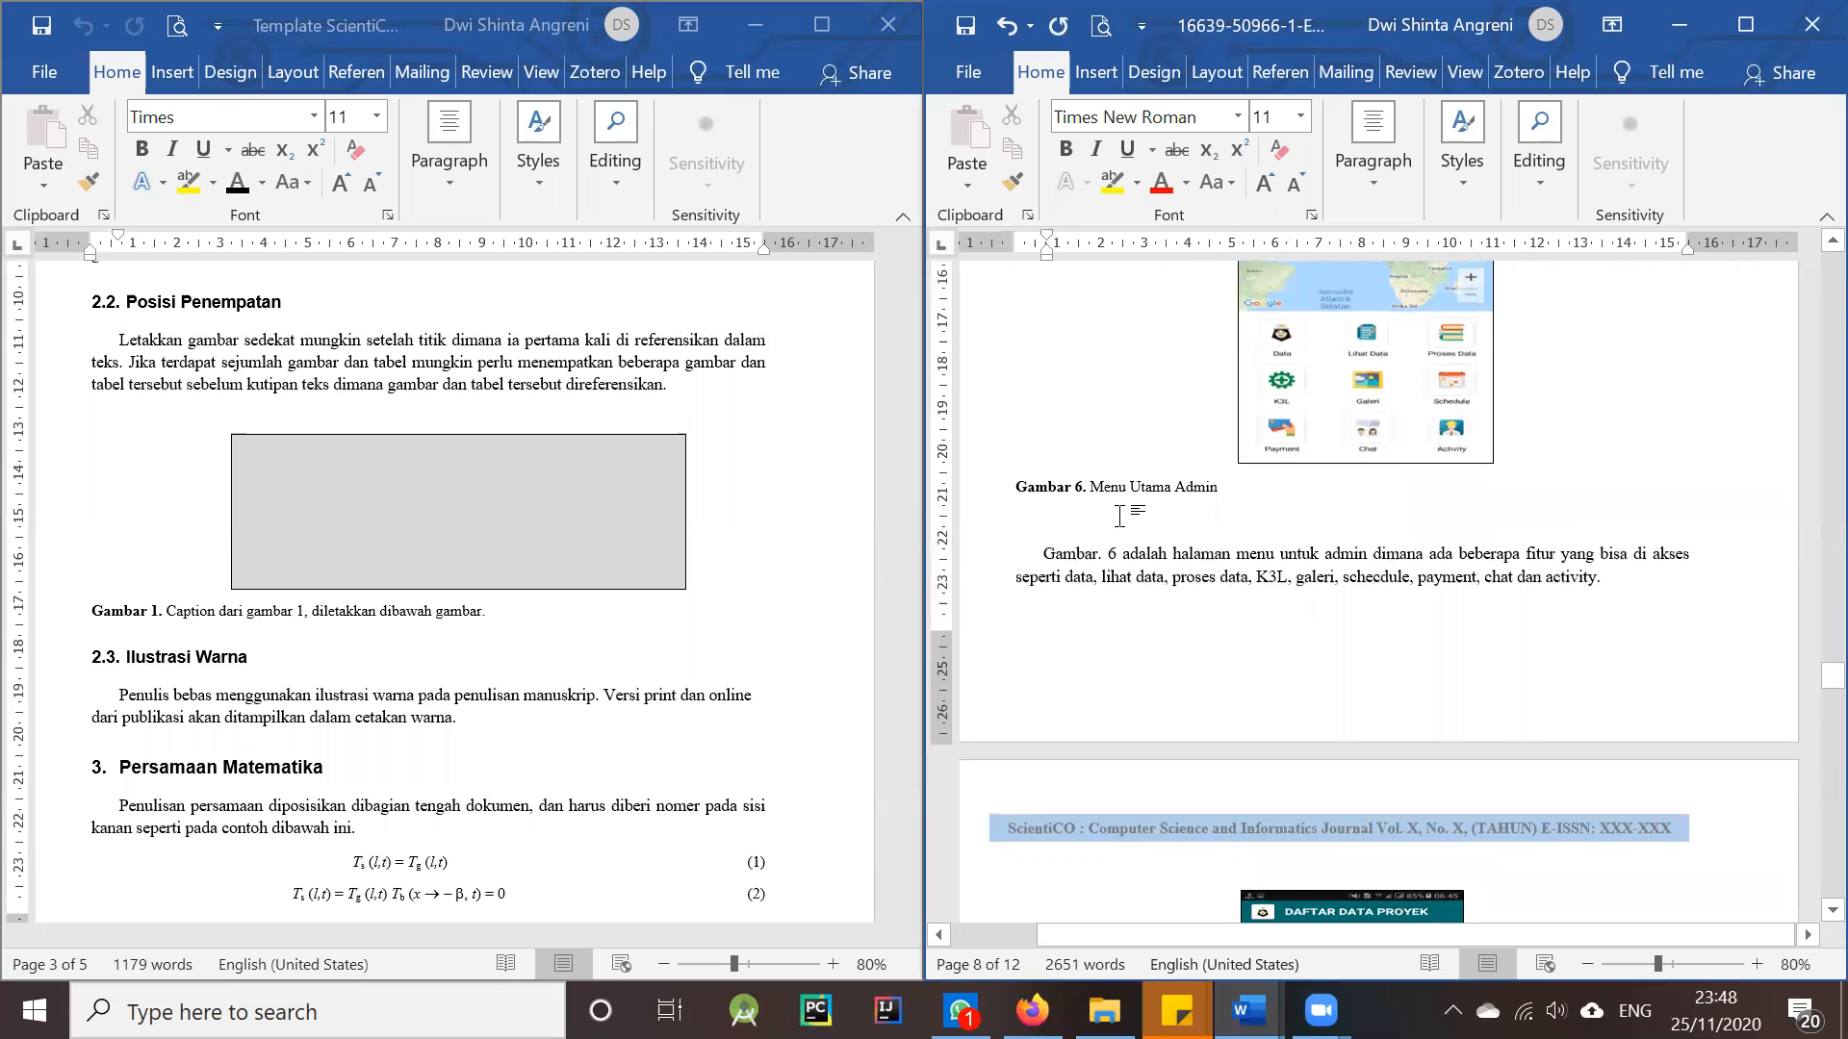
{"action": "key", "text": "Delete"}
- Remove the blank line between the Gambar 10 caption and the paragraph describing that figure
{"action": "scroll", "coordinate": [1261, 660], "scroll_direction": "down", "scroll_amount": 12}
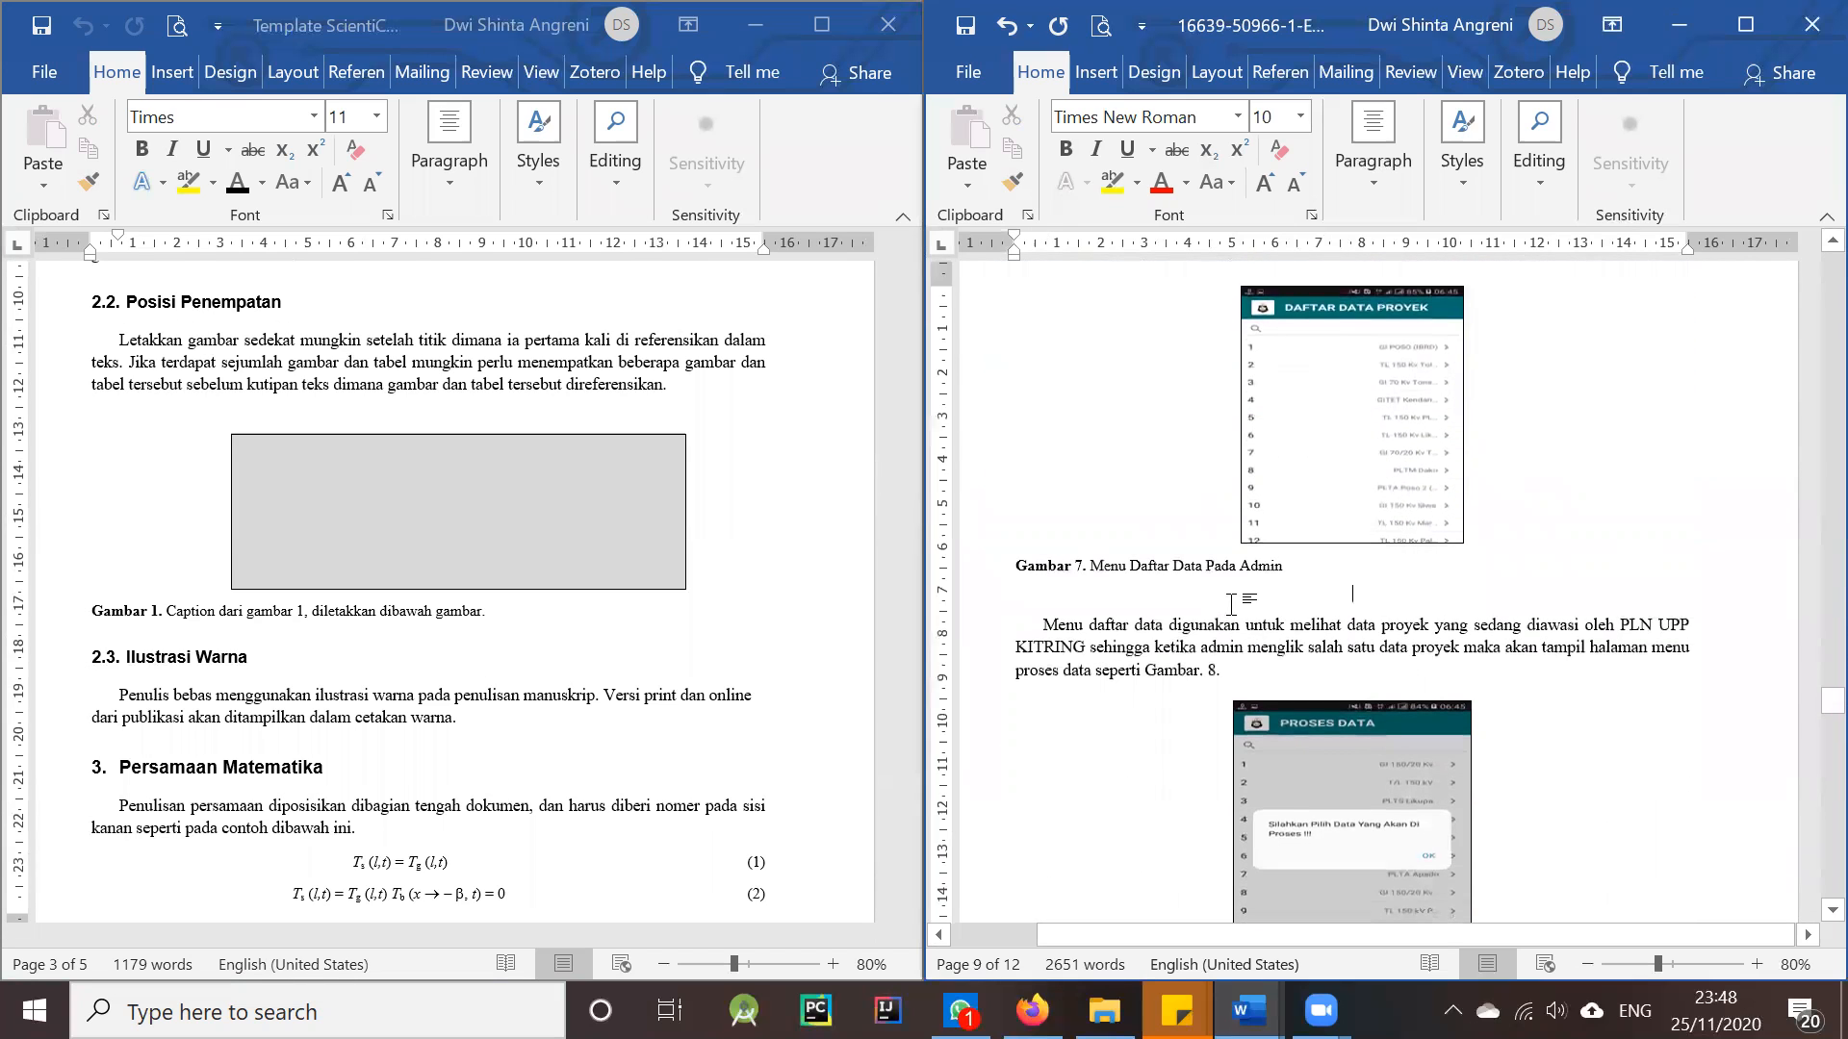
{"action": "scroll", "coordinate": [1212, 674], "scroll_direction": "down", "scroll_amount": 8}
{"action": "scroll", "coordinate": [1205, 735], "scroll_direction": "down", "scroll_amount": 4}
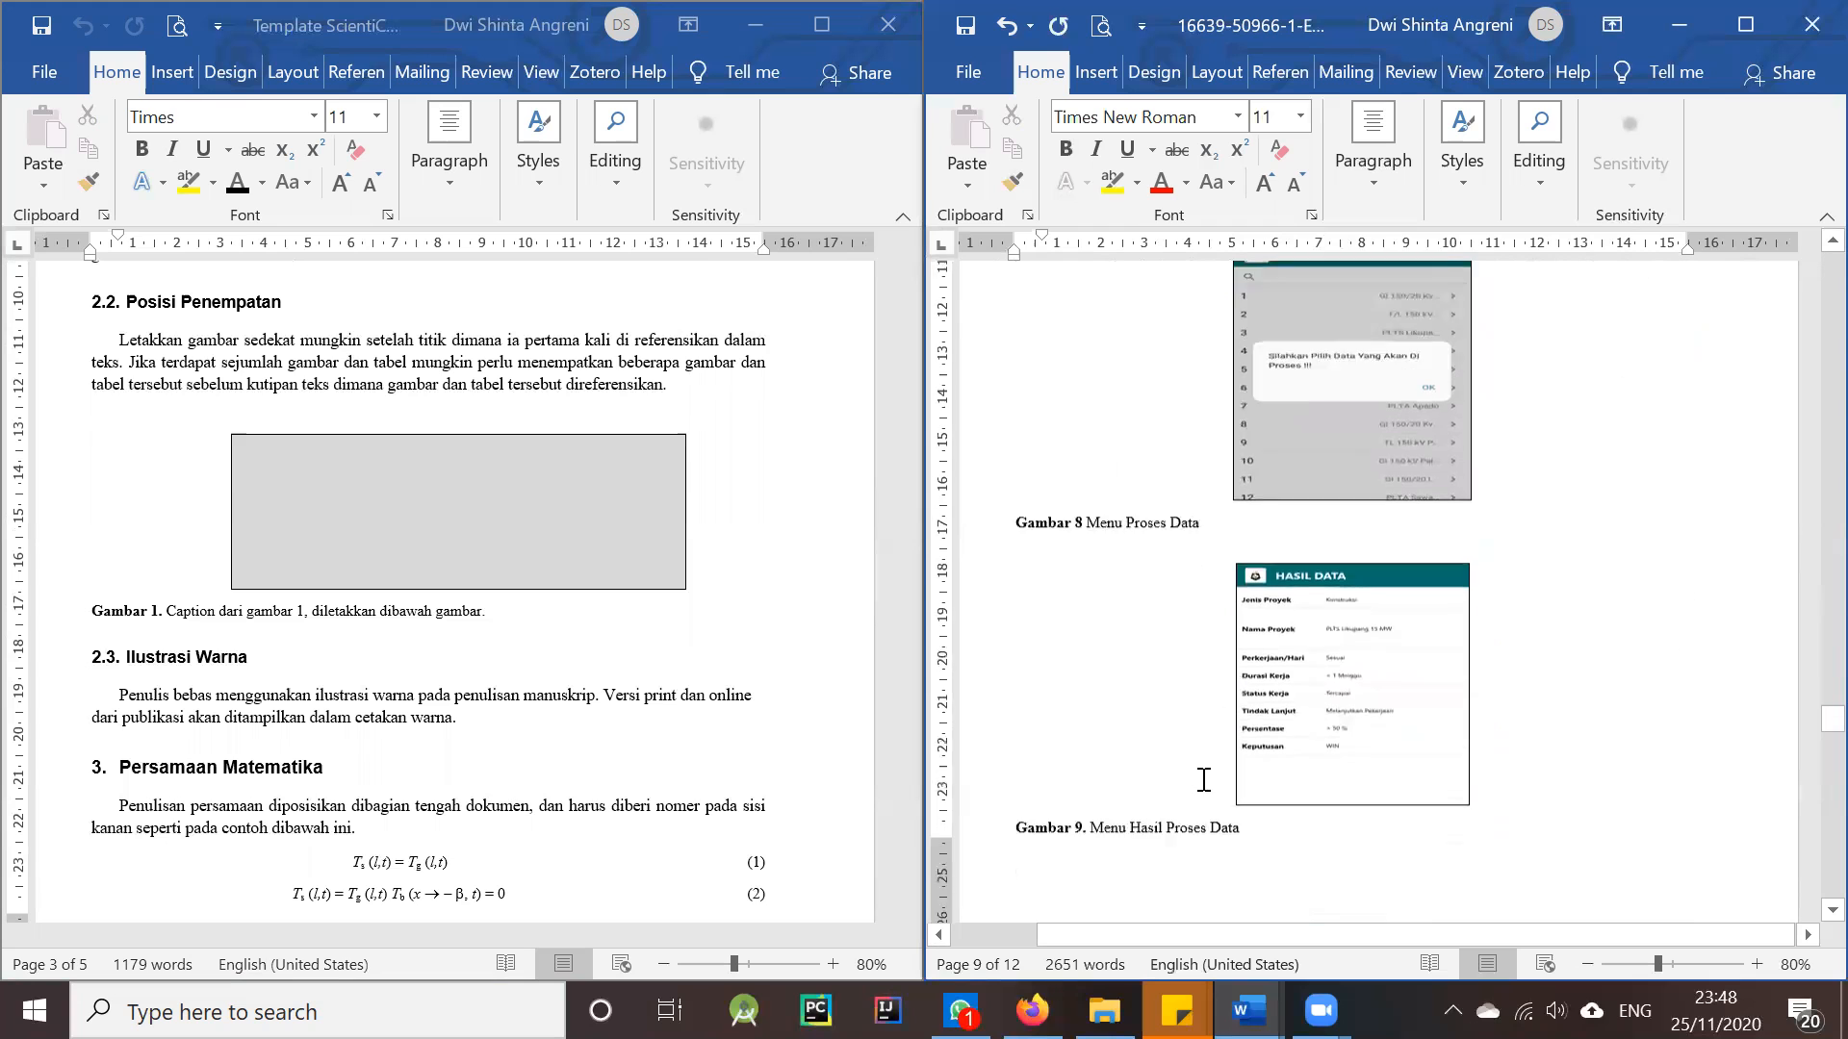
{"action": "scroll", "coordinate": [1199, 706], "scroll_direction": "down", "scroll_amount": 12}
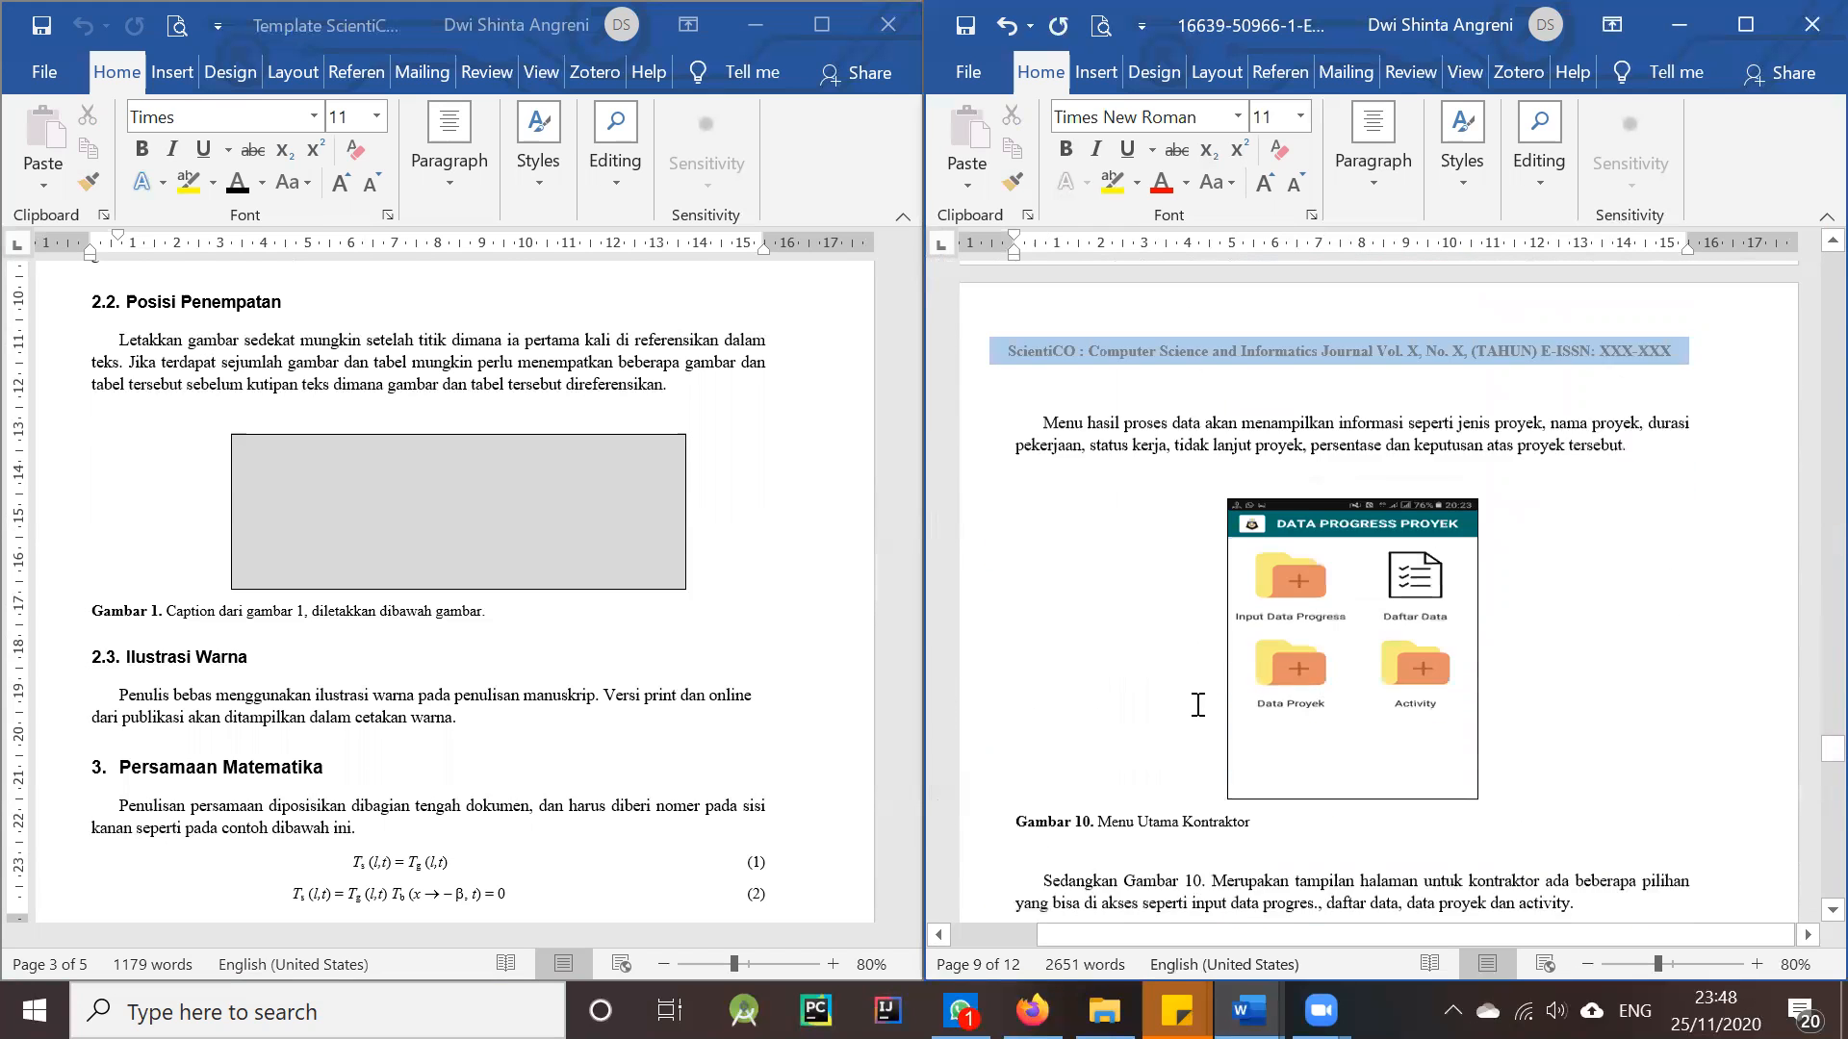
{"action": "left_click", "coordinate": [1231, 791]}
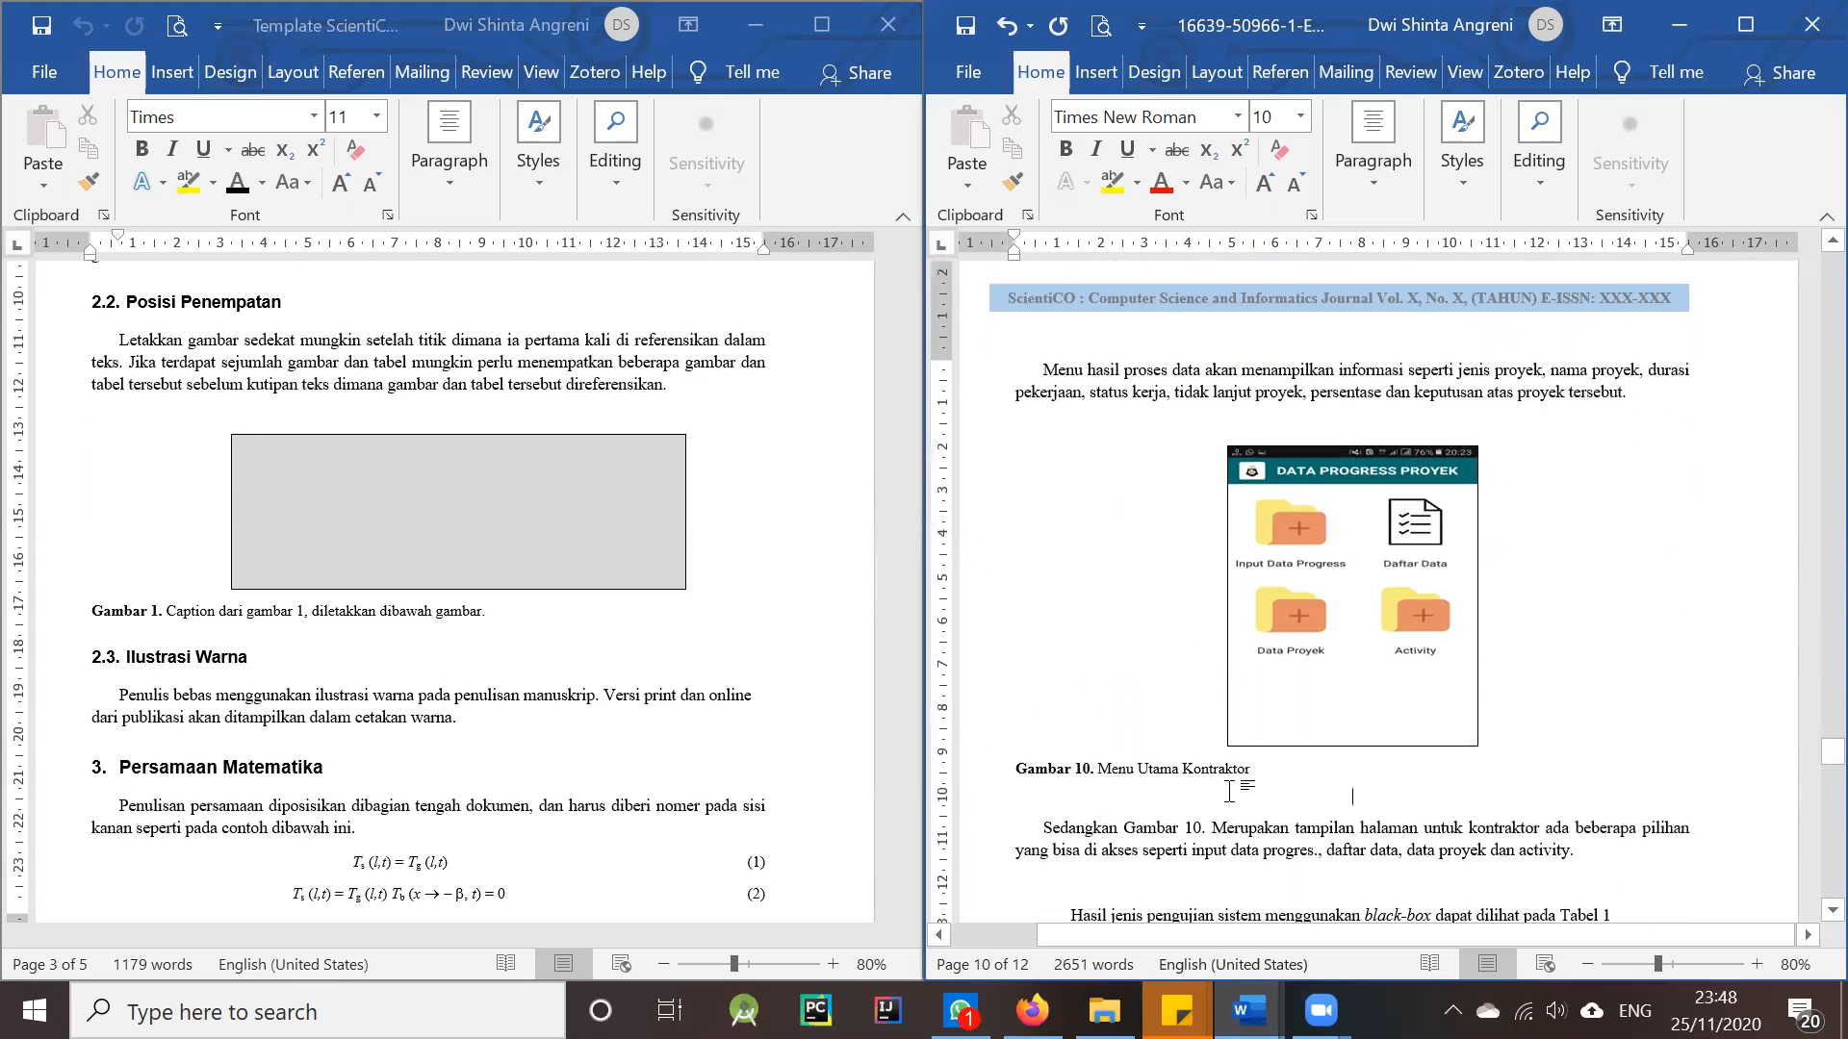
{"action": "key", "text": "Delete"}
- Remove the blank lines before and after the sentence that introduces Tabel 1
{"action": "scroll", "coordinate": [1229, 791], "scroll_direction": "down", "scroll_amount": 4}
{"action": "left_click", "coordinate": [1238, 653]}
{"action": "key", "text": "Delete"}
{"action": "scroll", "coordinate": [1239, 654], "scroll_direction": "down", "scroll_amount": 7}
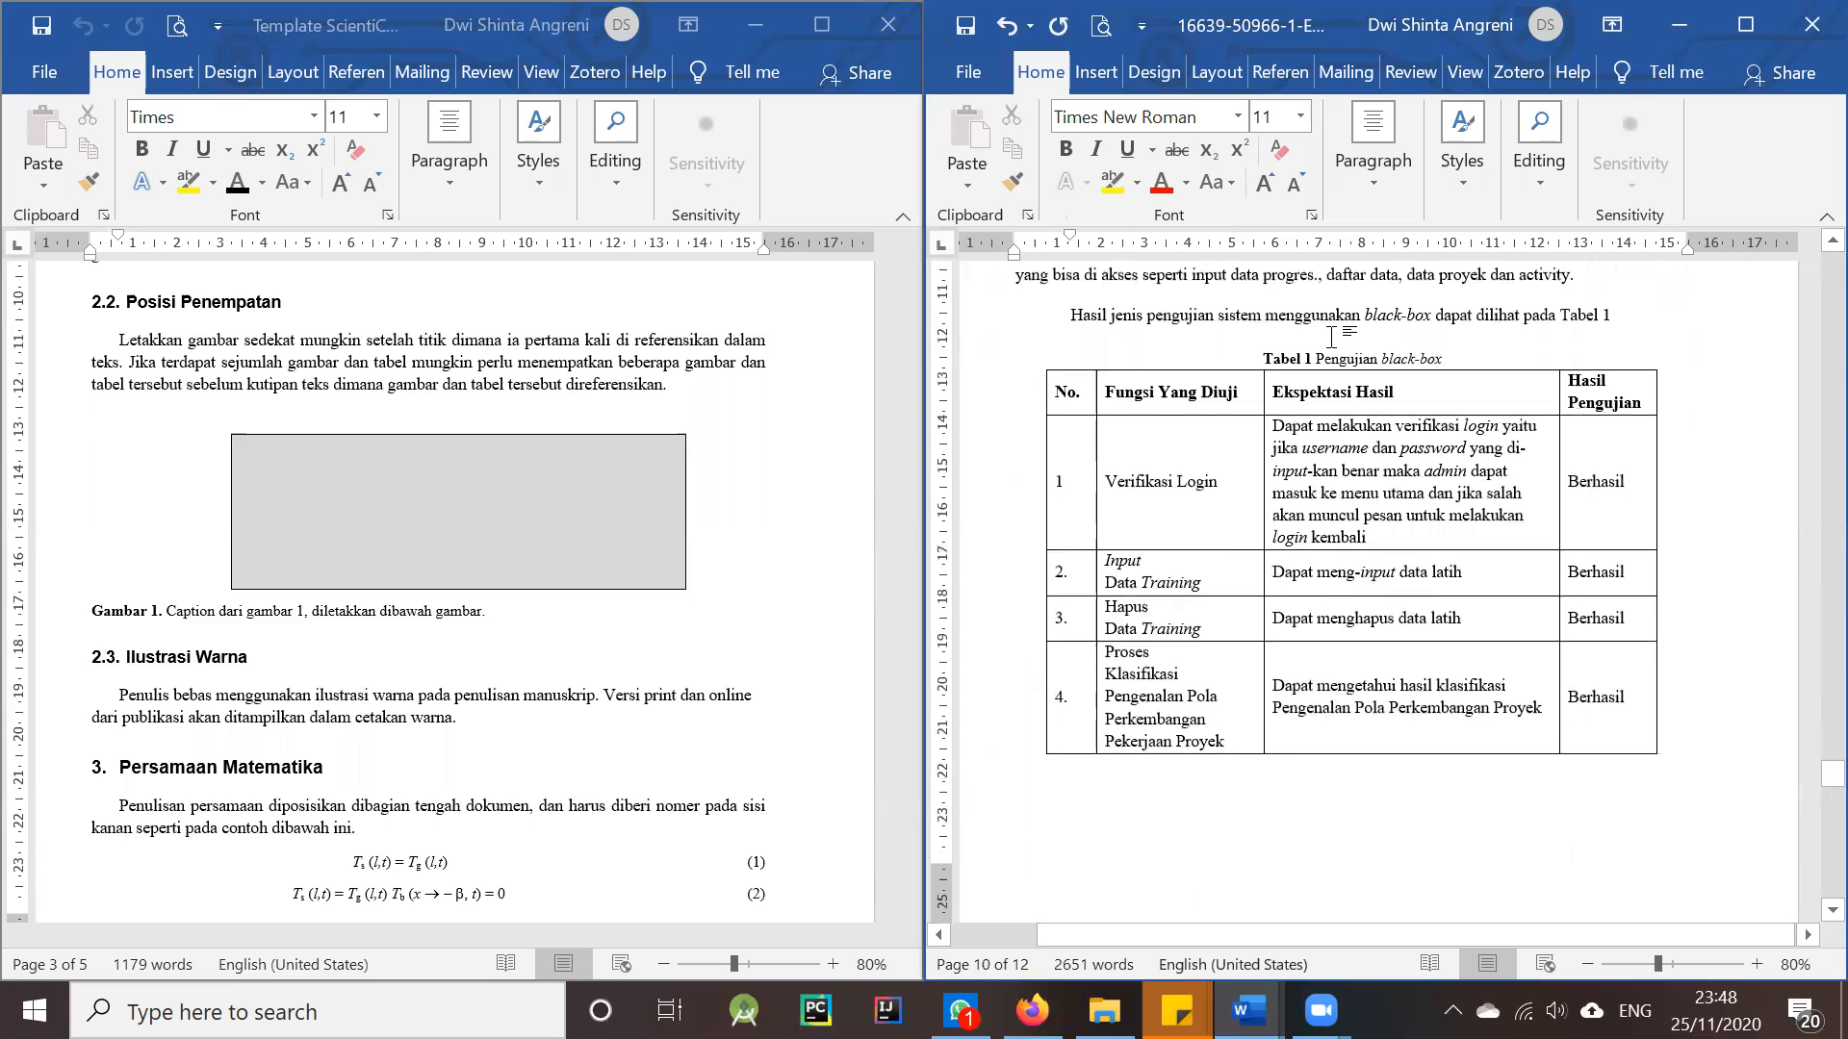
{"action": "key", "text": "Delete"}
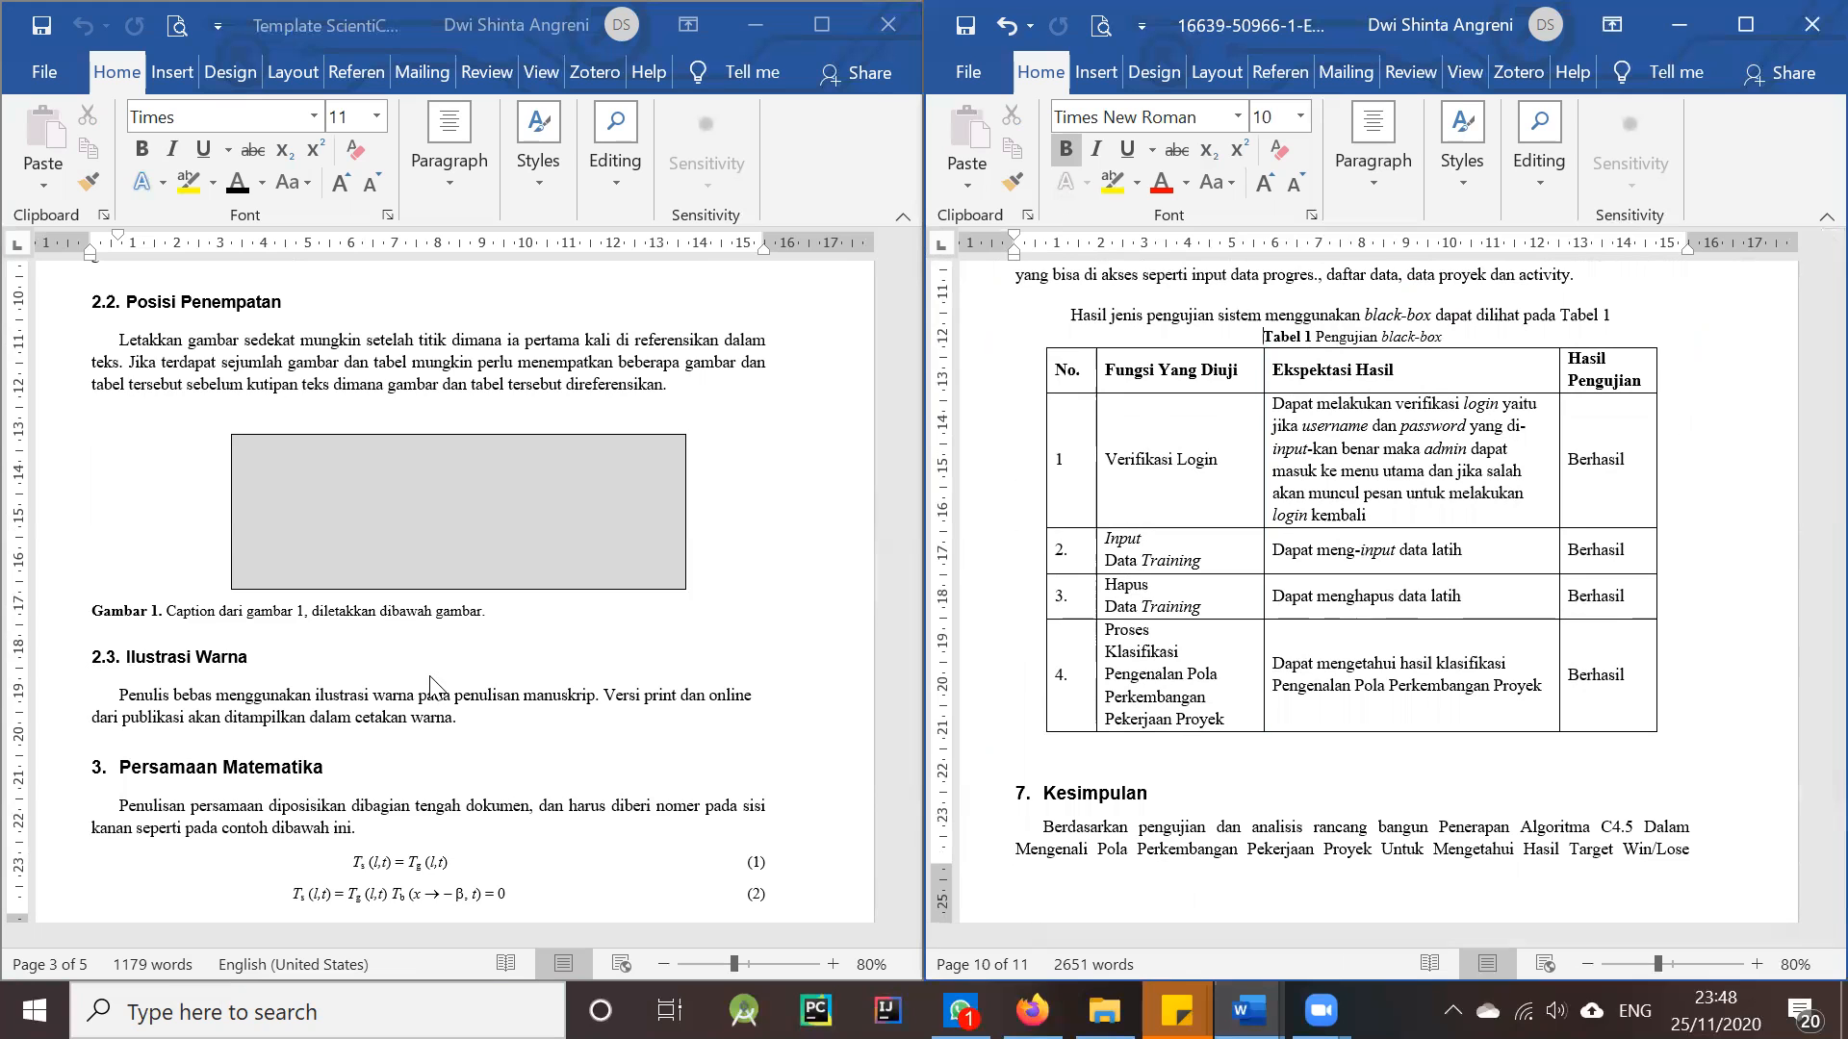
- Copy the formatting of the template's Tabel 2 caption to the manuscript's Tabel 1 caption
{"action": "scroll", "coordinate": [429, 683], "scroll_direction": "down", "scroll_amount": 1}
{"action": "scroll", "coordinate": [429, 683], "scroll_direction": "up", "scroll_amount": 15}
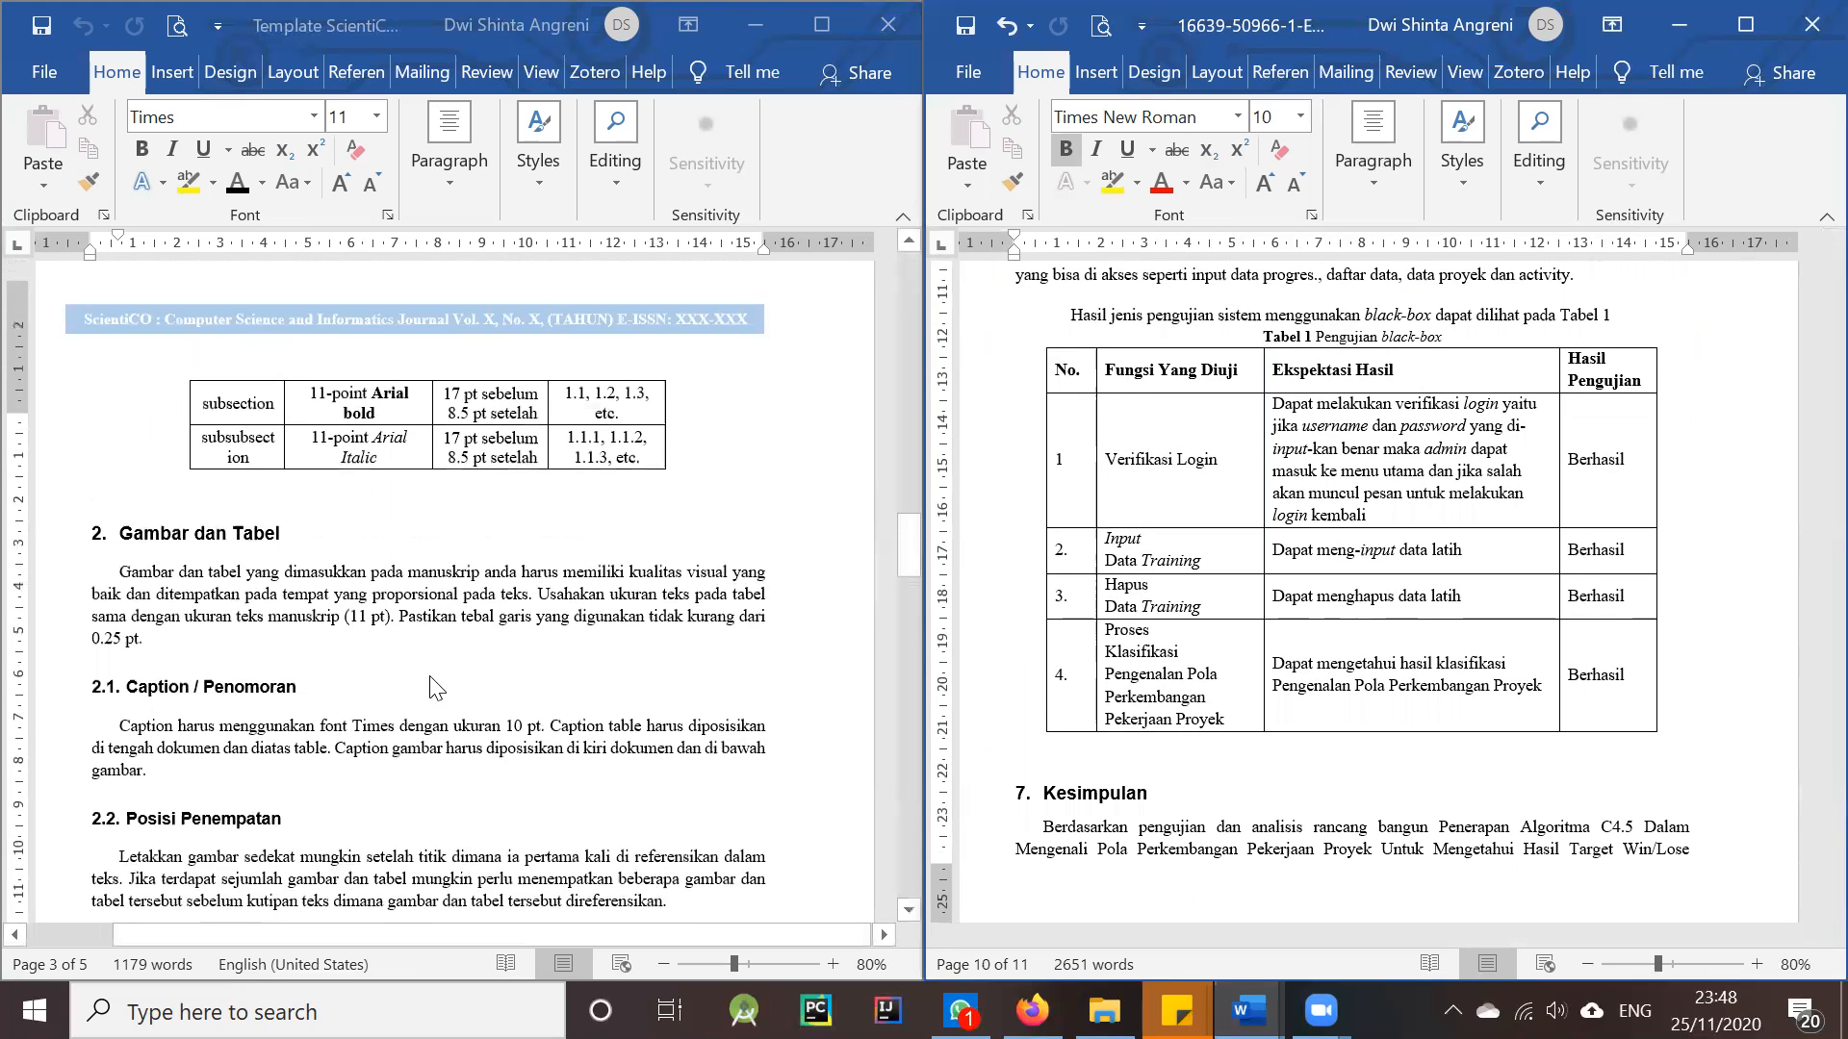
{"action": "scroll", "coordinate": [429, 683], "scroll_direction": "up", "scroll_amount": 10}
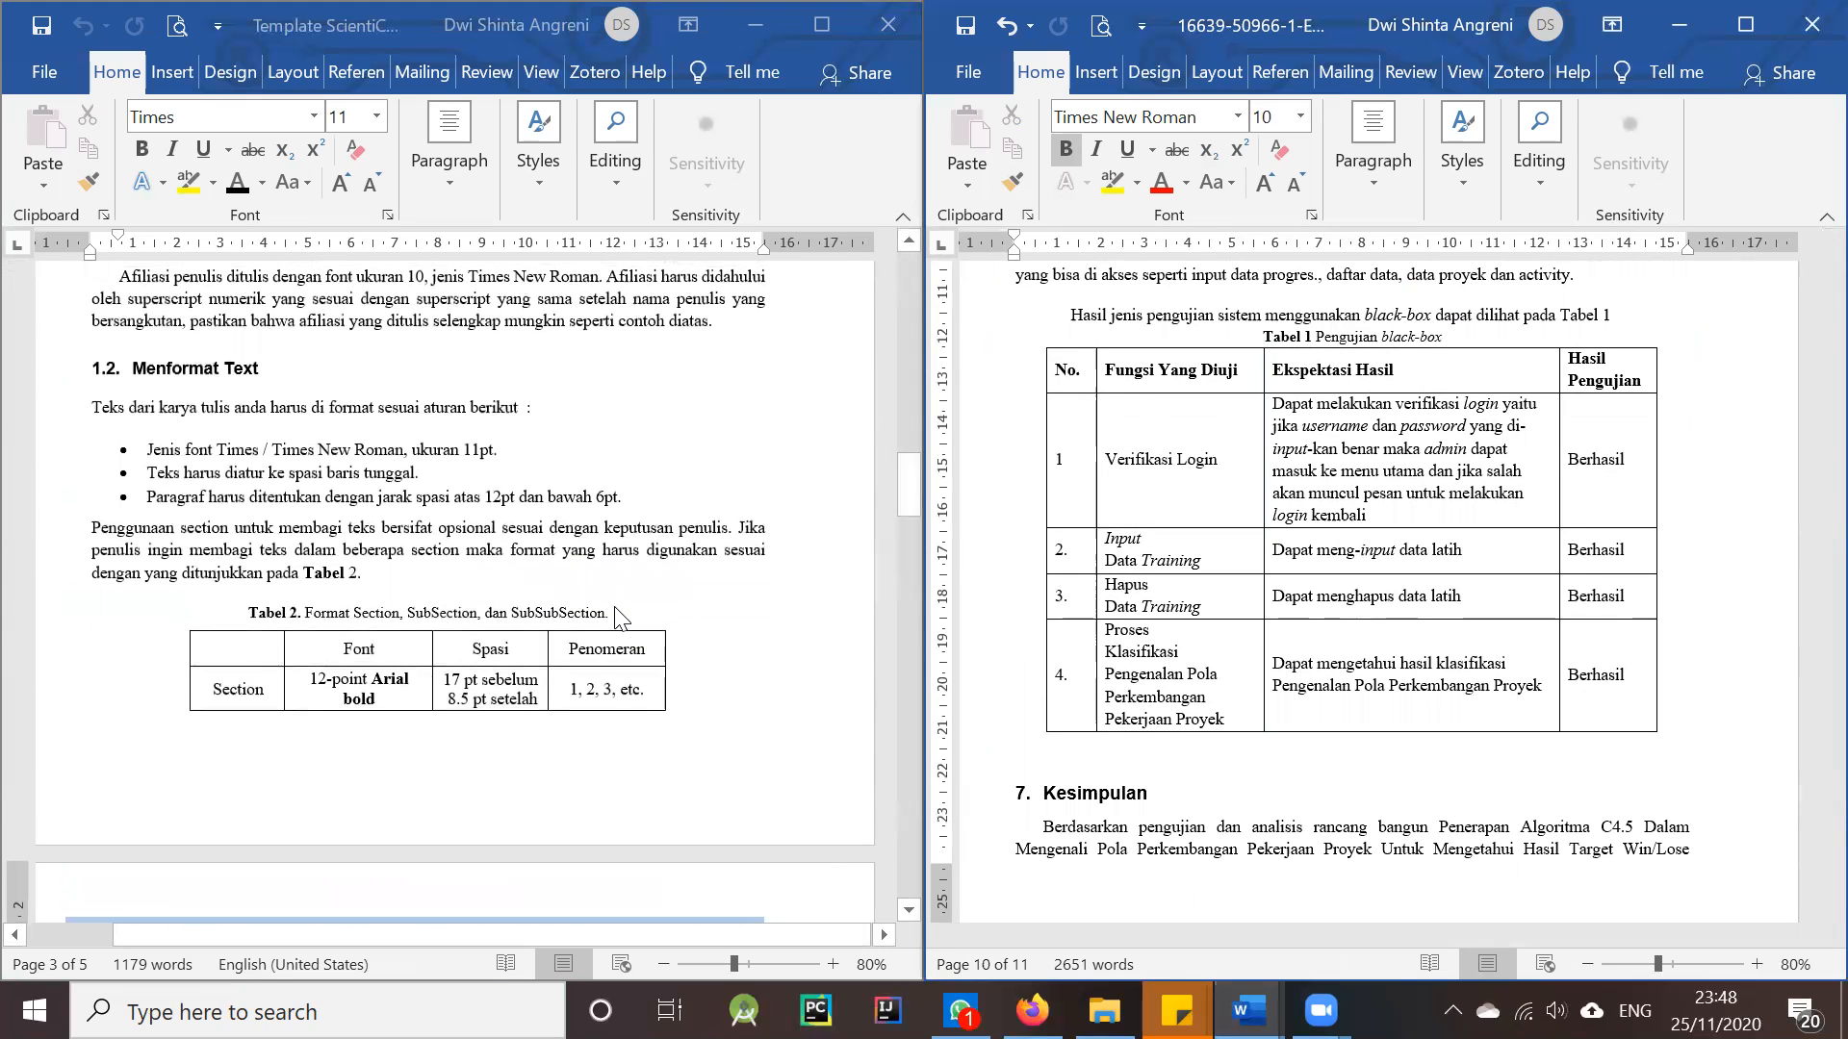
{"action": "left_click", "coordinate": [617, 606]}
{"action": "left_click_drag", "start_coordinate": [626, 616], "coordinate": [243, 613]}
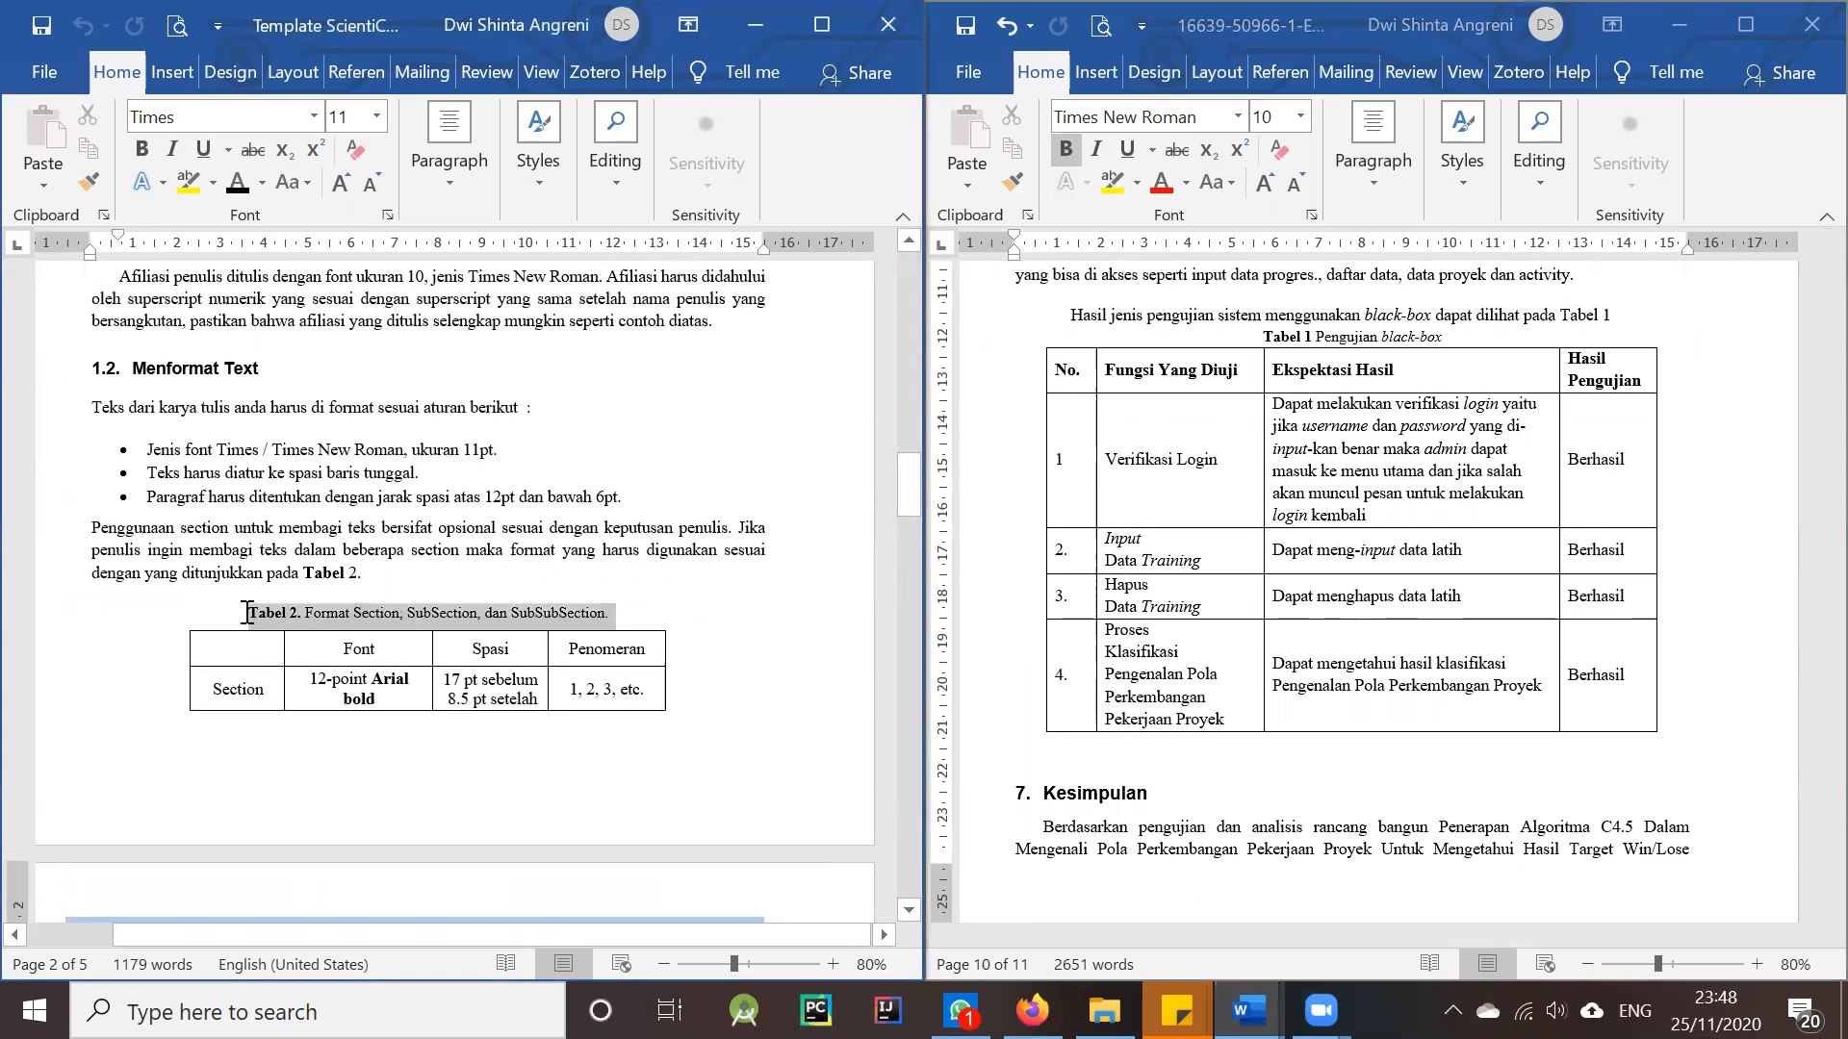
{"action": "left_click", "coordinate": [86, 182]}
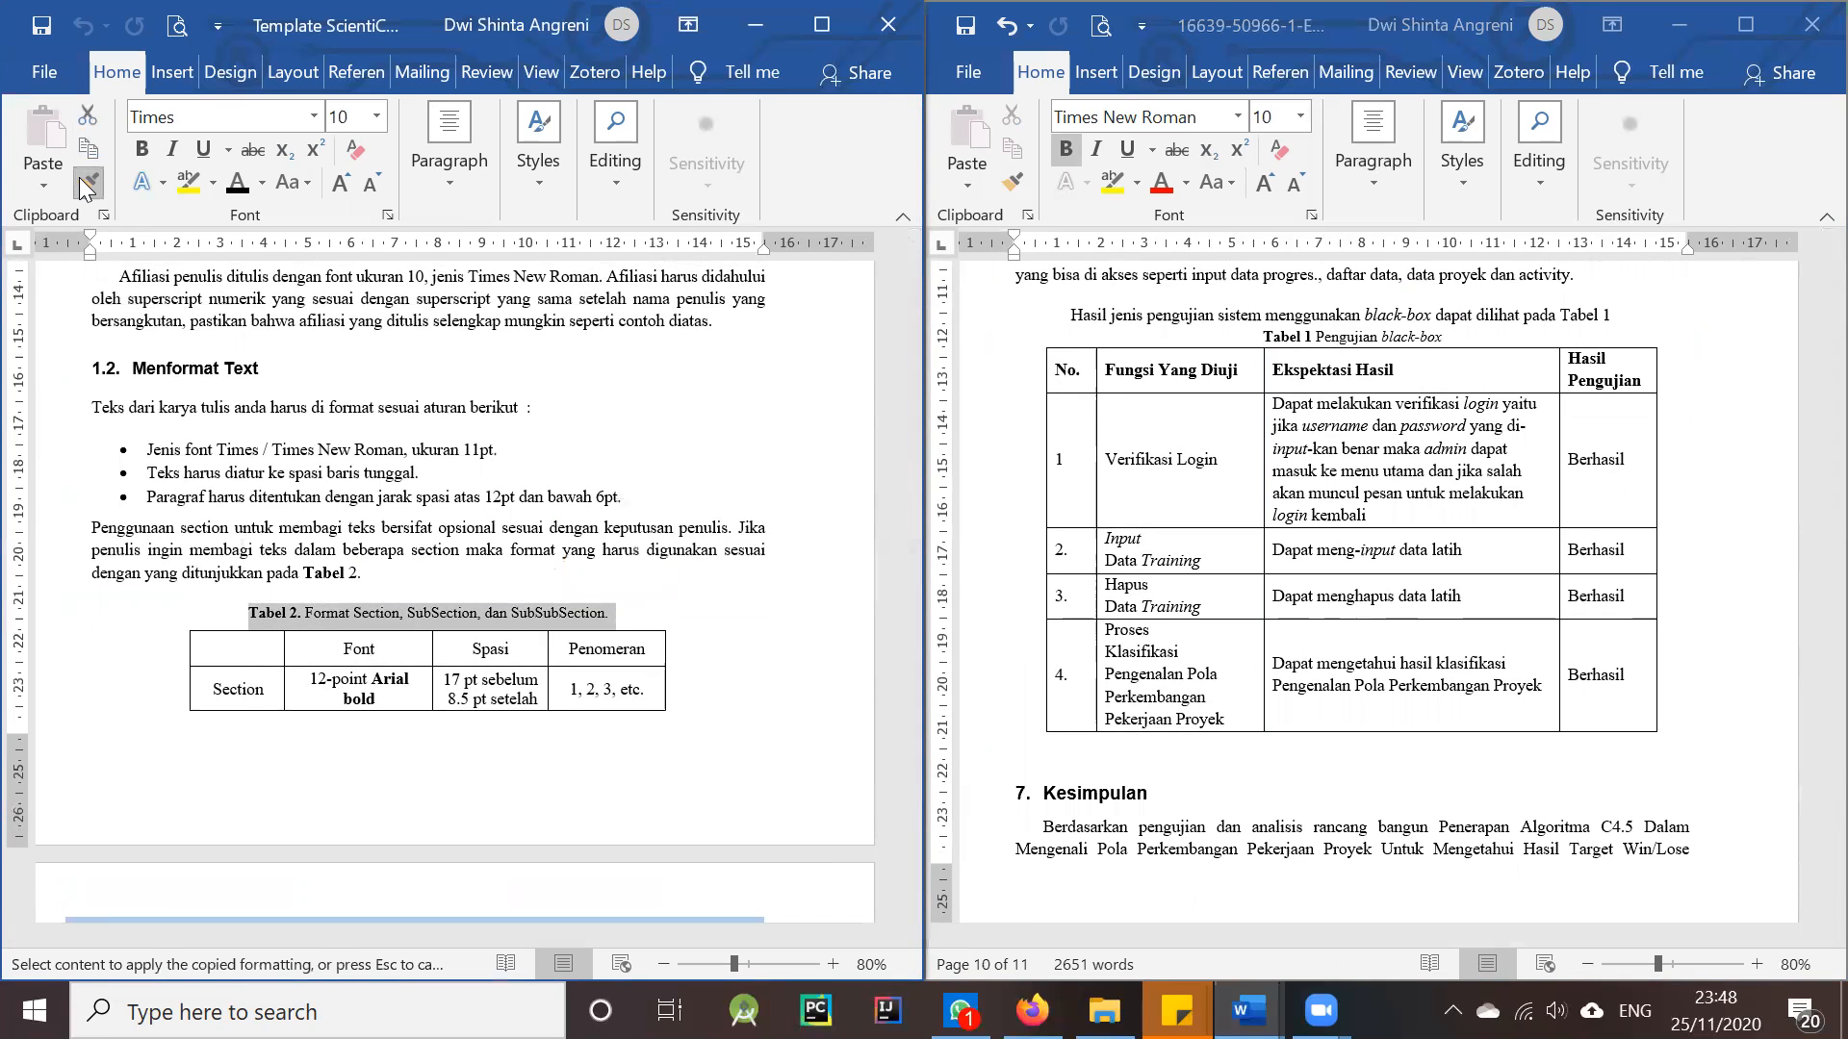
{"action": "left_click", "coordinate": [1395, 349]}
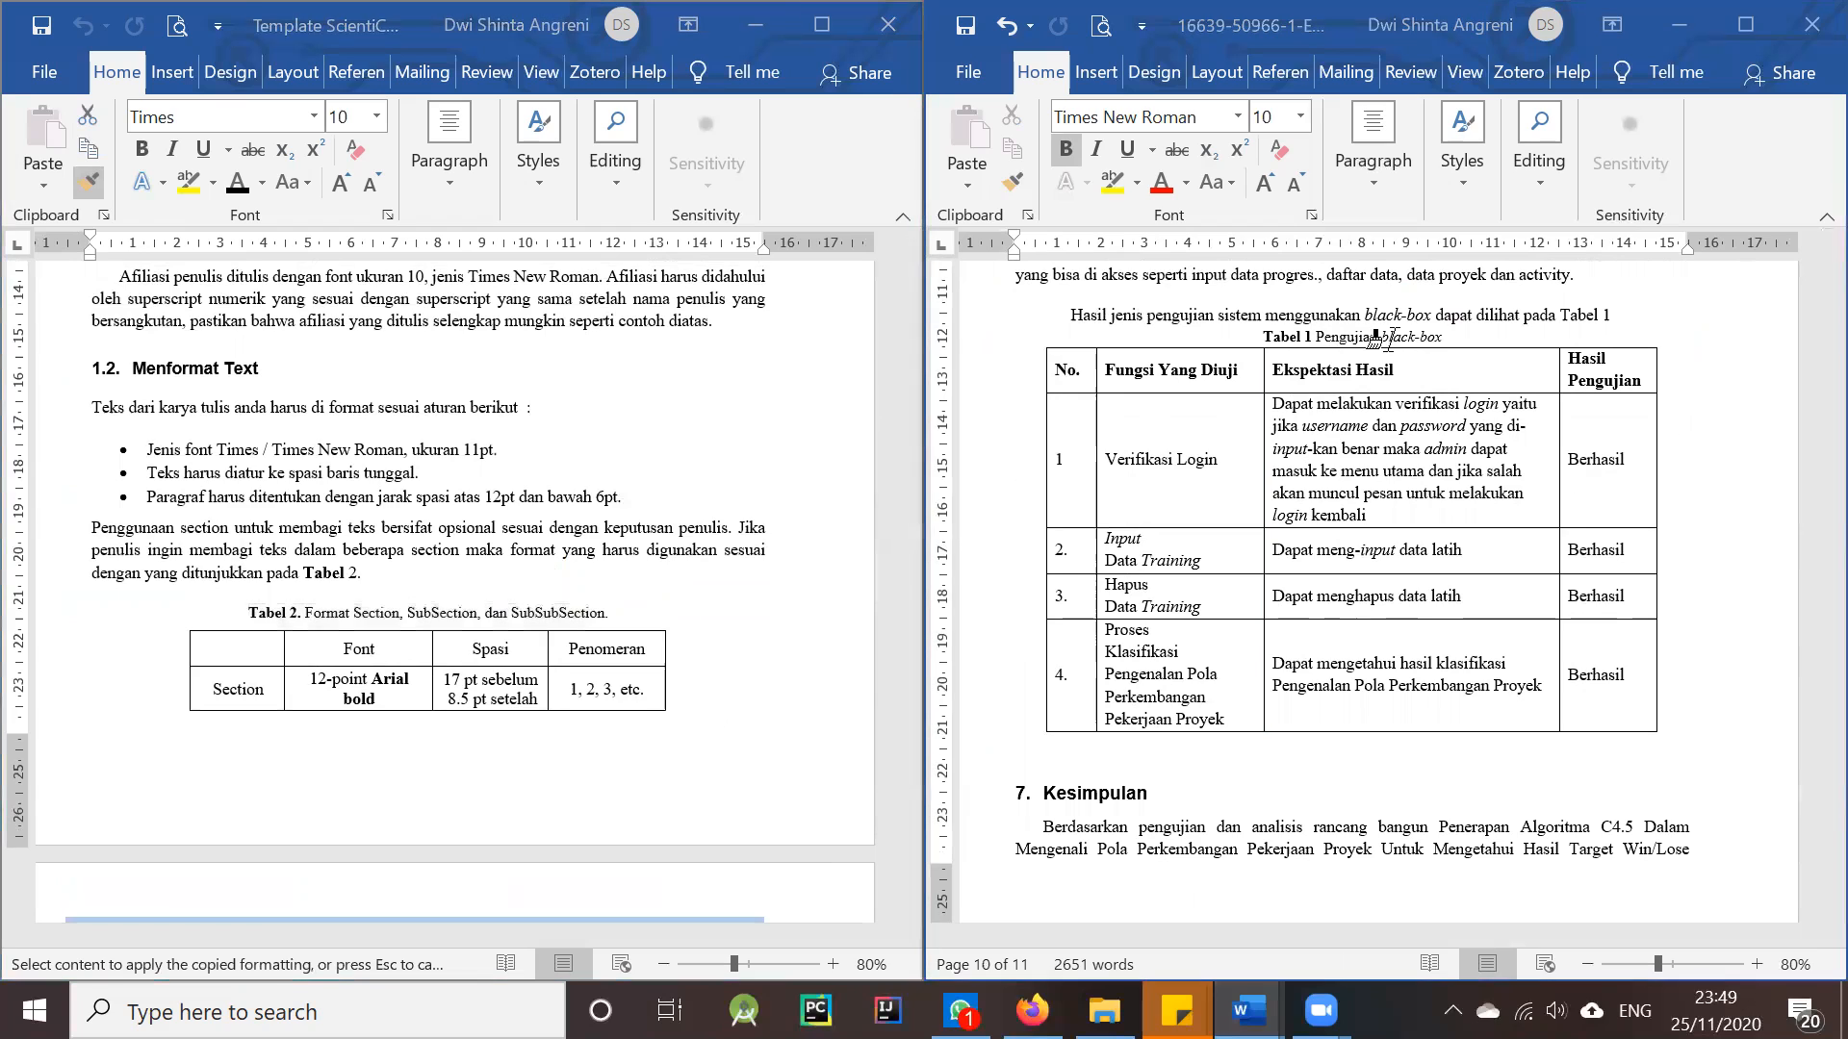
{"action": "left_click_drag", "start_coordinate": [1456, 335], "coordinate": [1270, 342]}
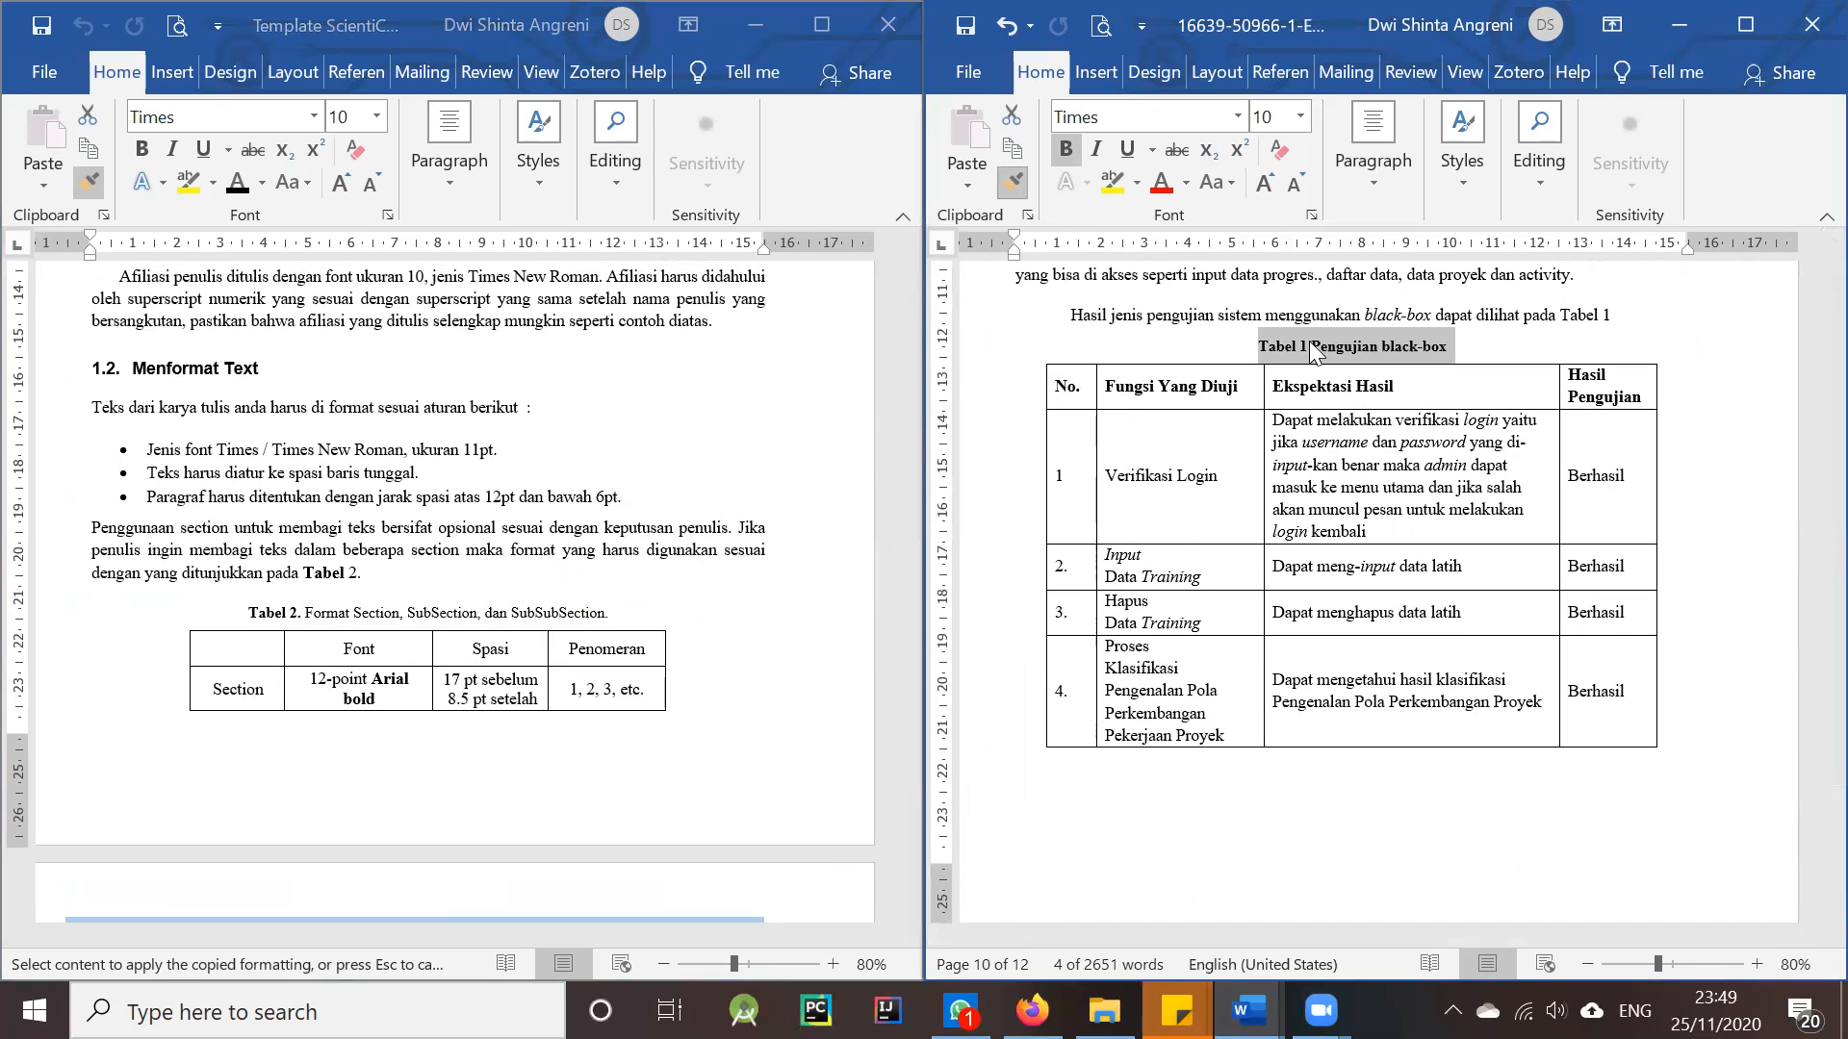
{"action": "left_click", "coordinate": [1008, 183]}
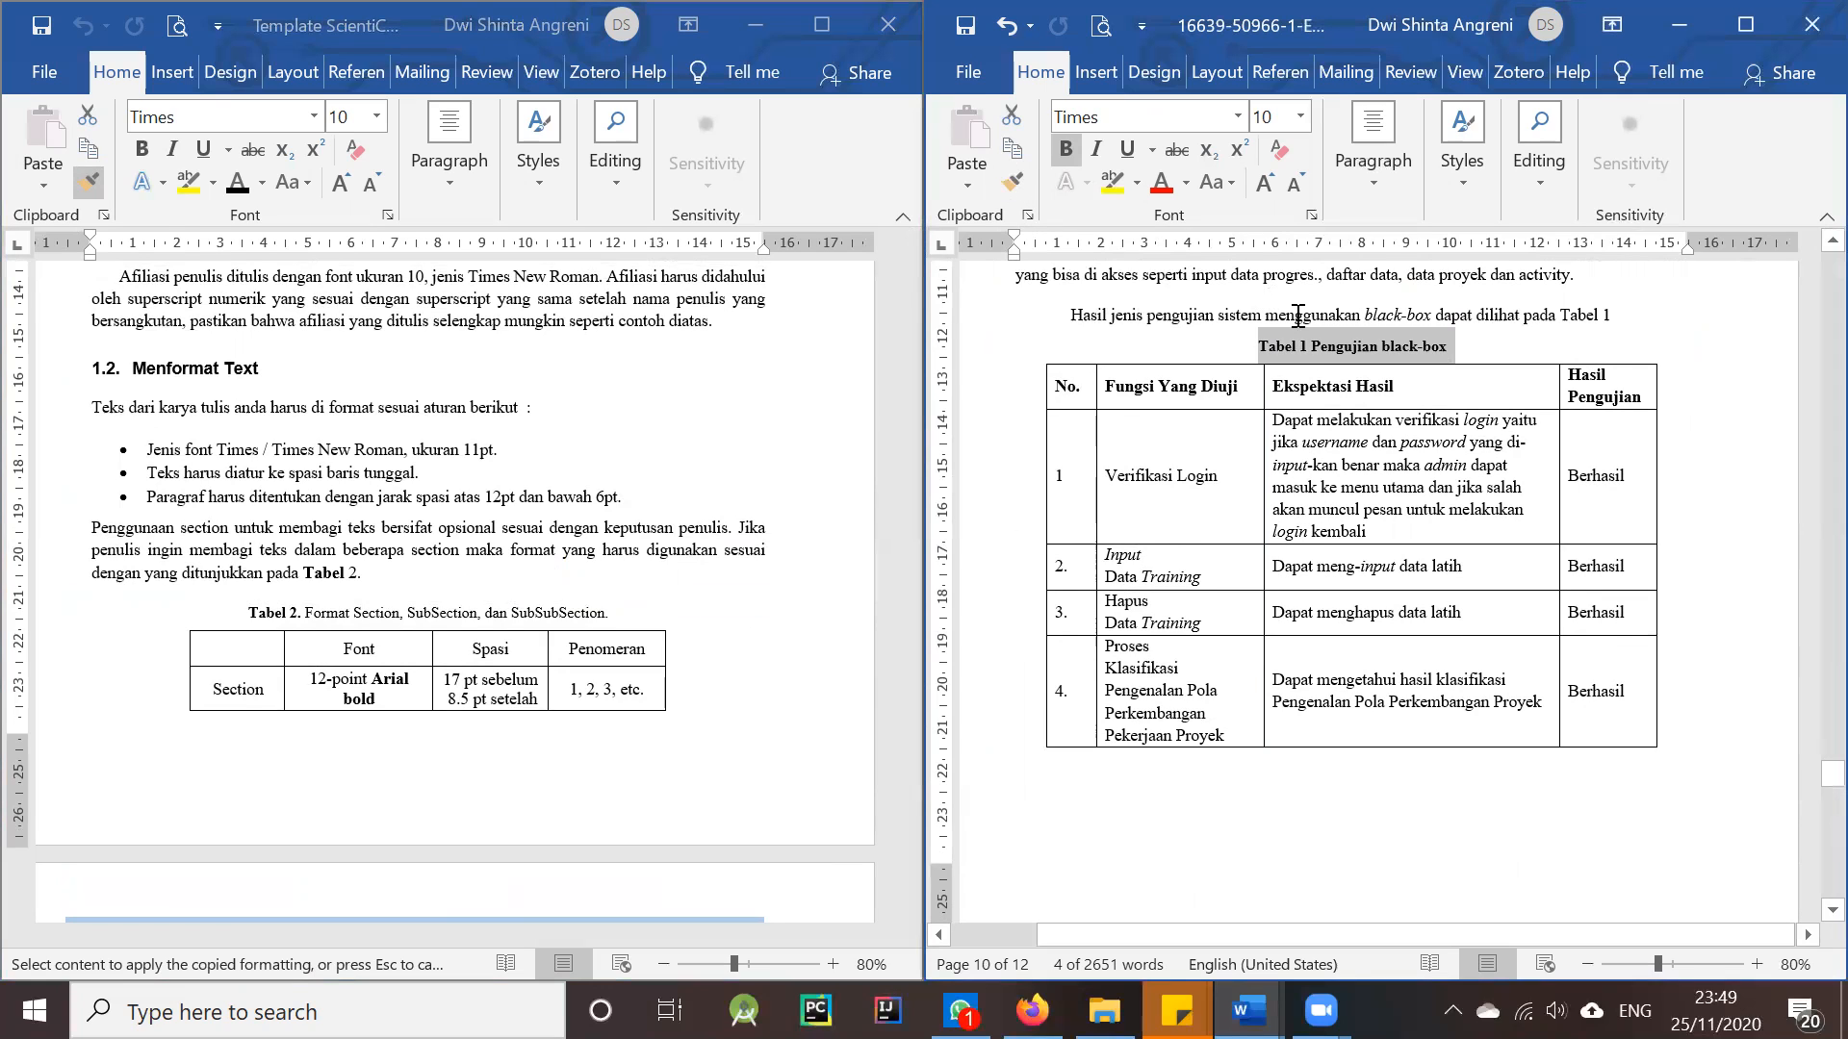
- Remove the bold from "Pengujian black-box" in the Tabel 1 caption and add a period after "Tabel 1"
{"action": "left_click", "coordinate": [1320, 346]}
{"action": "left_click_drag", "start_coordinate": [1459, 349], "coordinate": [1321, 352]}
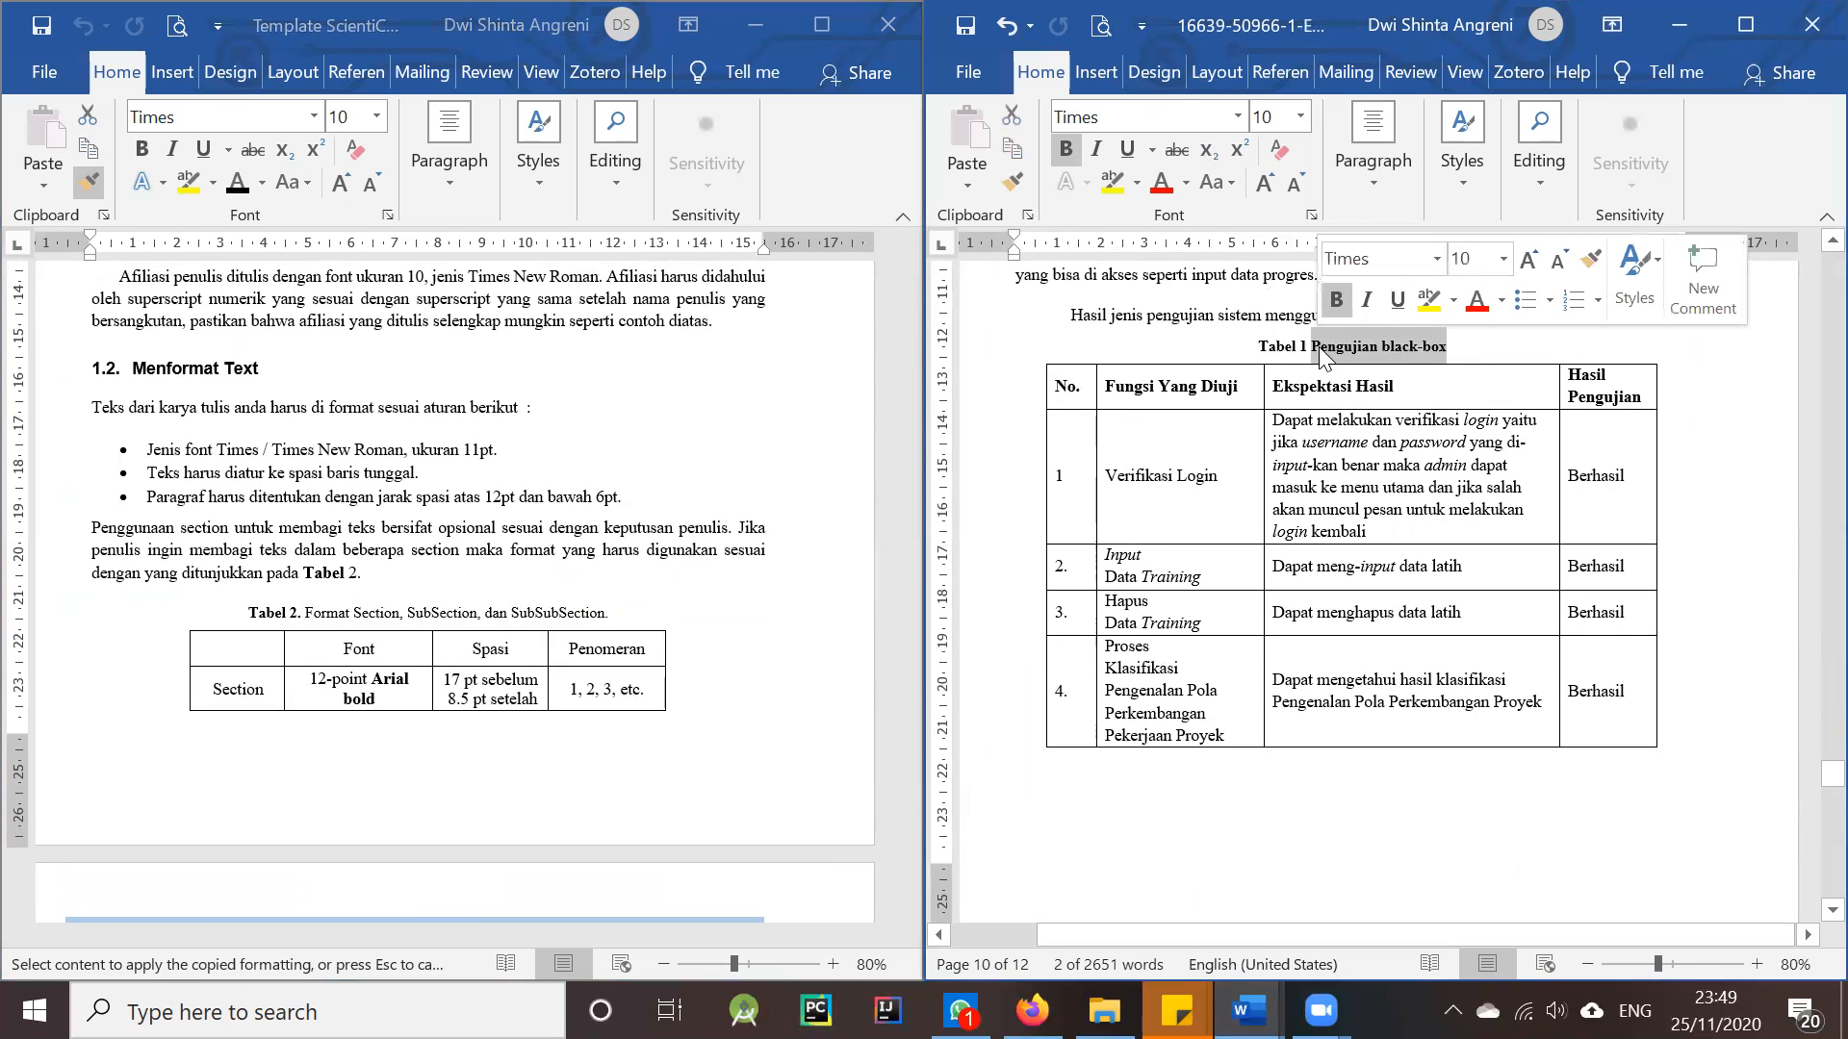
{"action": "key", "text": "ctrl+b"}
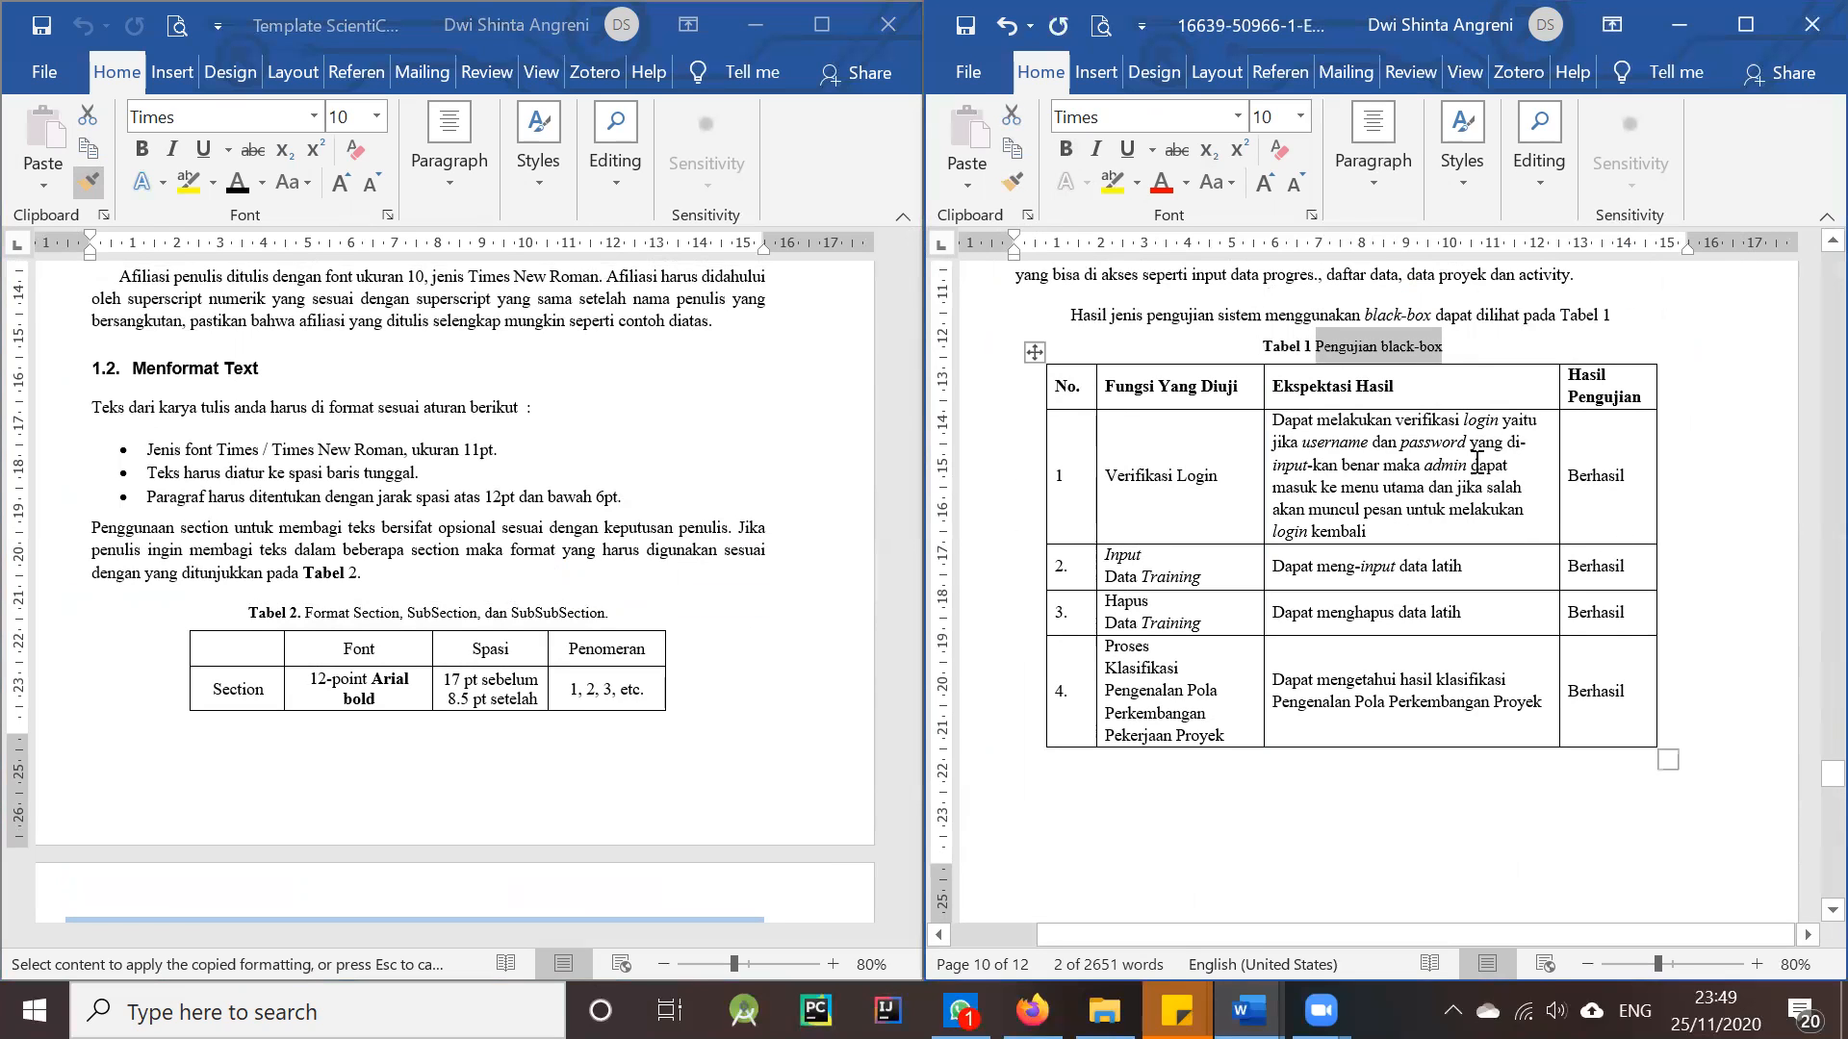
{"action": "left_click", "coordinate": [1311, 346]}
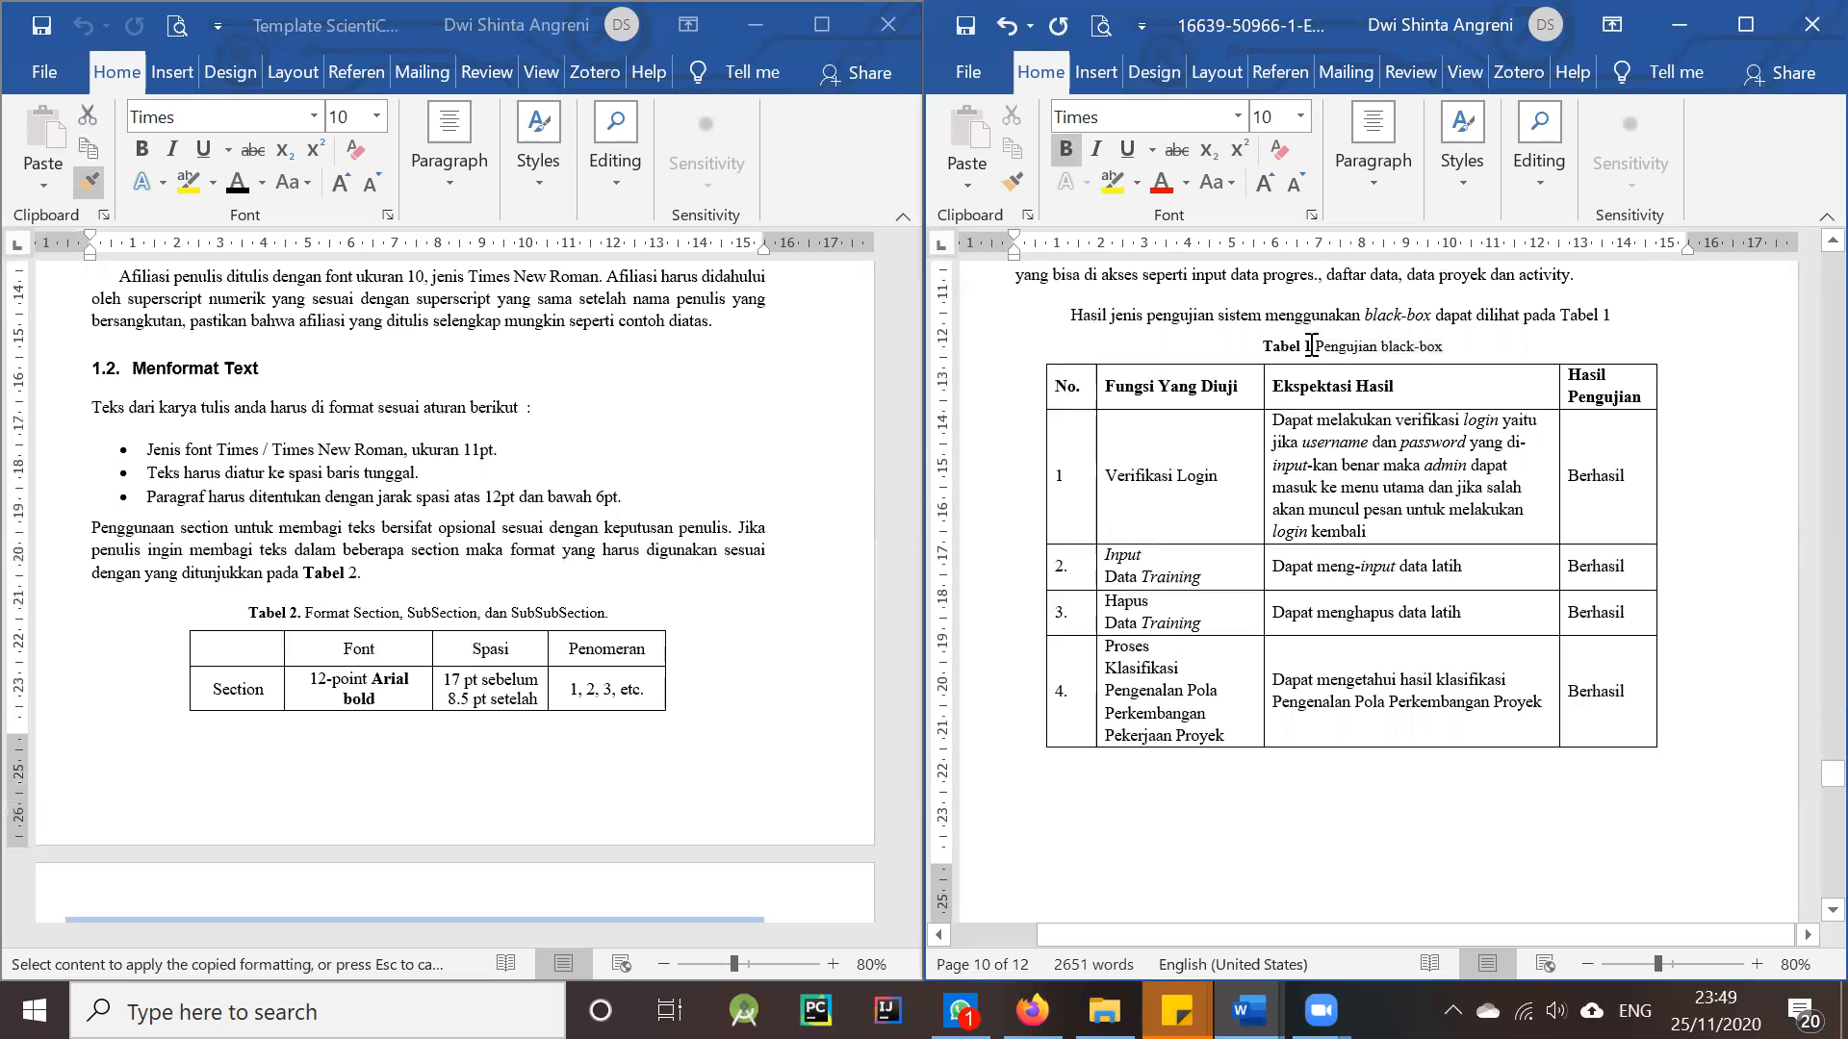
{"action": "scroll", "coordinate": [1259, 491], "scroll_direction": "down", "scroll_amount": 5}
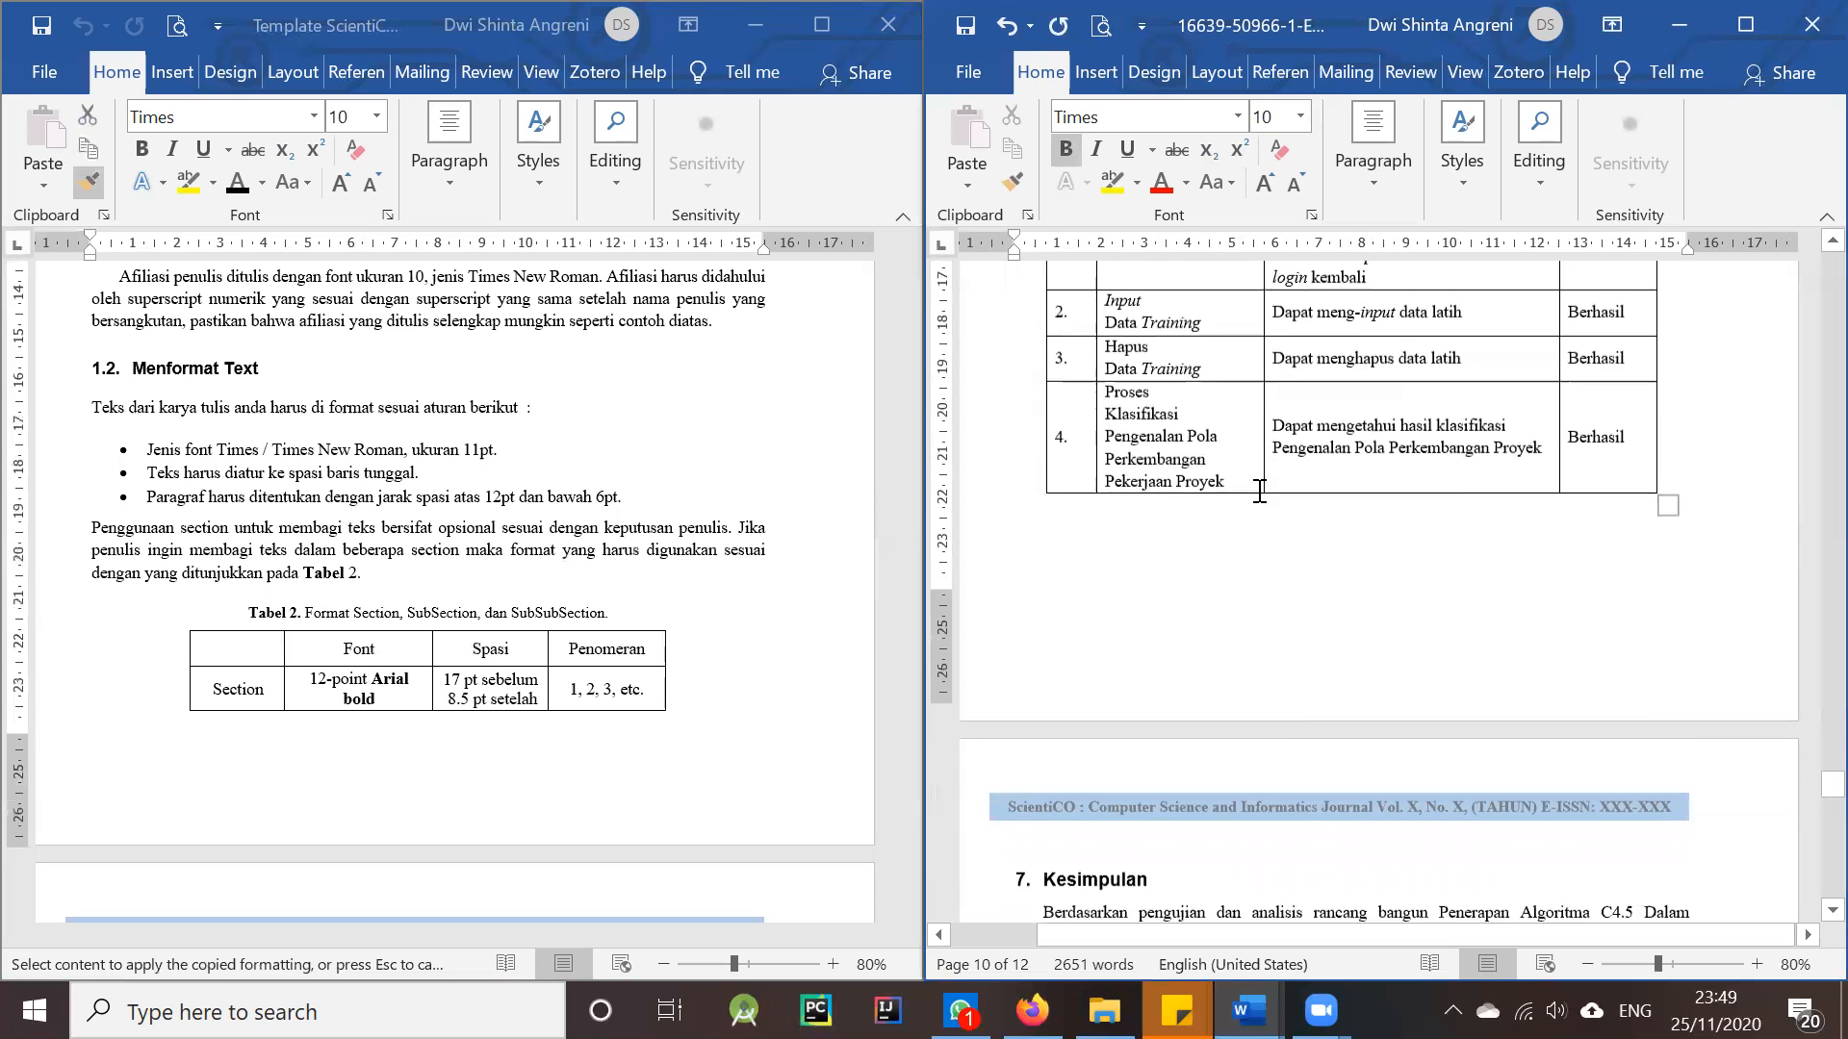
{"action": "scroll", "coordinate": [1260, 490], "scroll_direction": "up", "scroll_amount": 7}
{"action": "left_click_drag", "start_coordinate": [1476, 452], "coordinate": [1259, 451]}
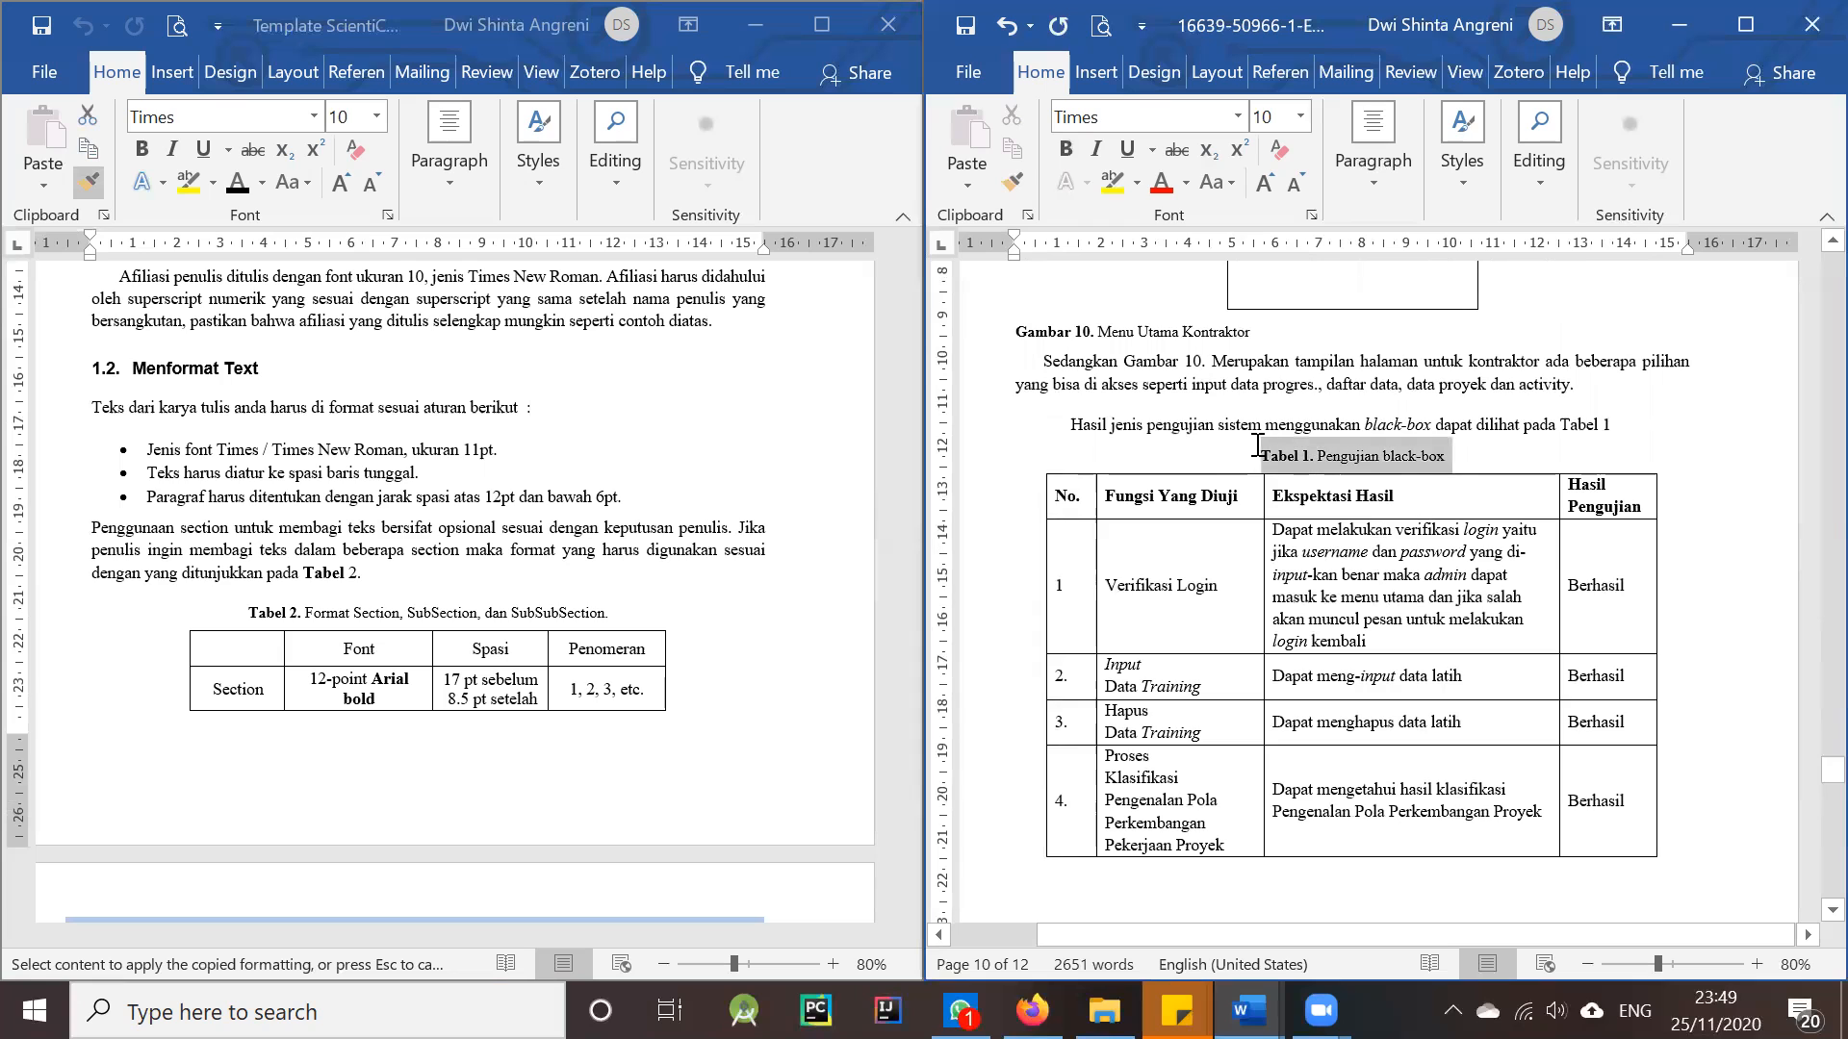
{"action": "left_click", "coordinate": [1434, 456]}
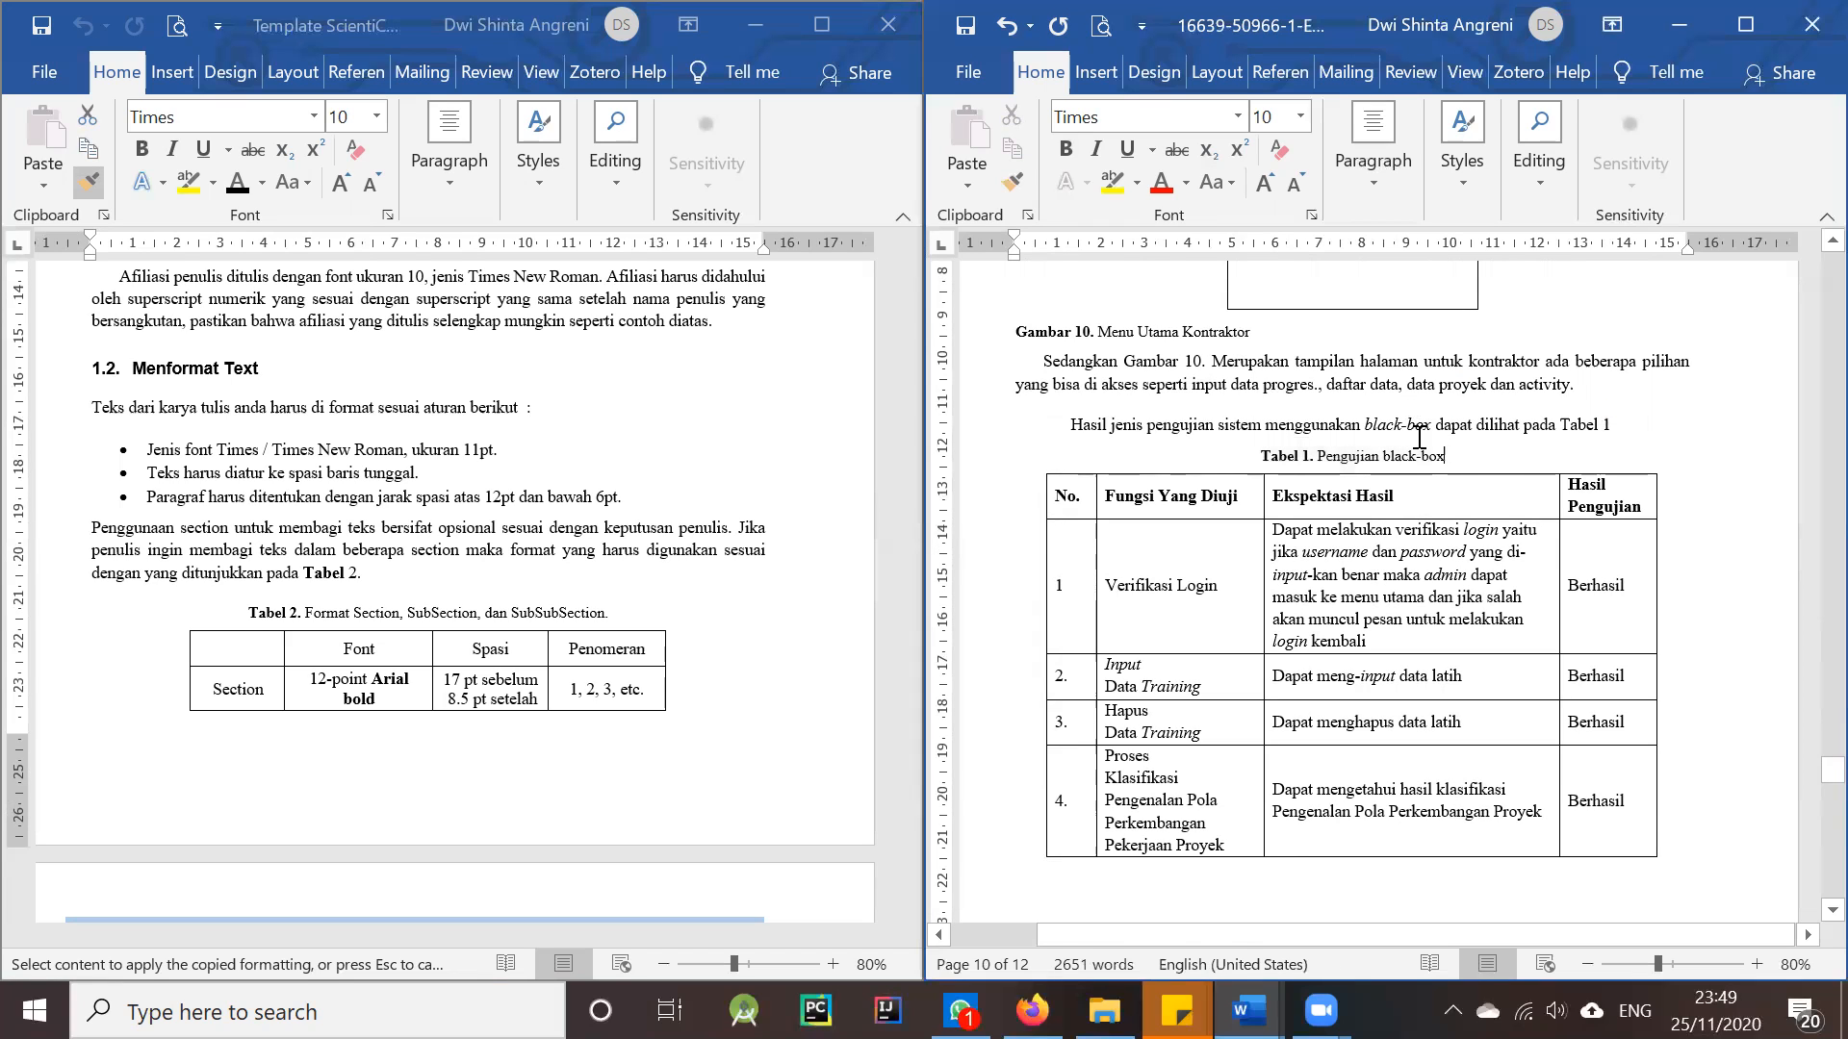
{"action": "left_click", "coordinate": [1473, 435]}
{"action": "left_click", "coordinate": [1452, 456]}
- Remove the blank lines above the UCAPAN TERIMAKASIH and DAFTAR REFERENSI headings
{"action": "scroll", "coordinate": [1342, 452], "scroll_direction": "down", "scroll_amount": 15}
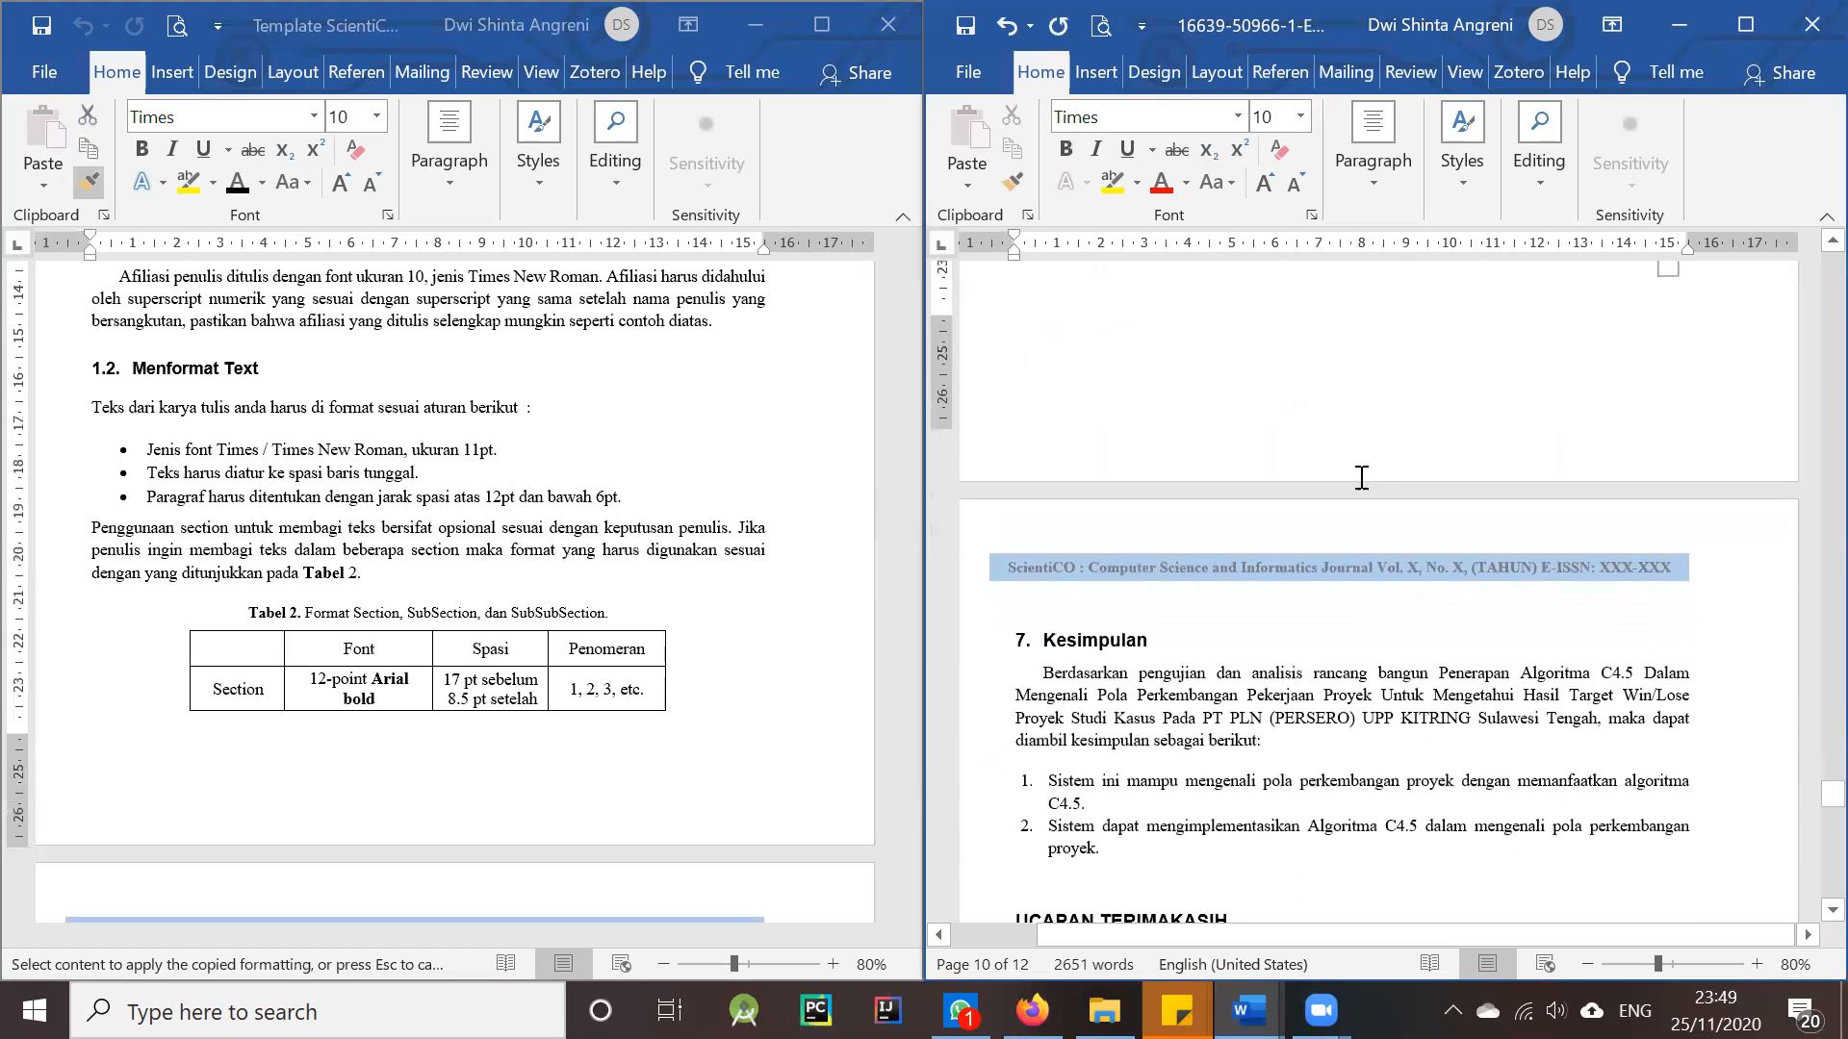
{"action": "scroll", "coordinate": [1174, 466], "scroll_direction": "down", "scroll_amount": 1}
{"action": "left_click", "coordinate": [1158, 356]}
{"action": "left_click", "coordinate": [1135, 498]}
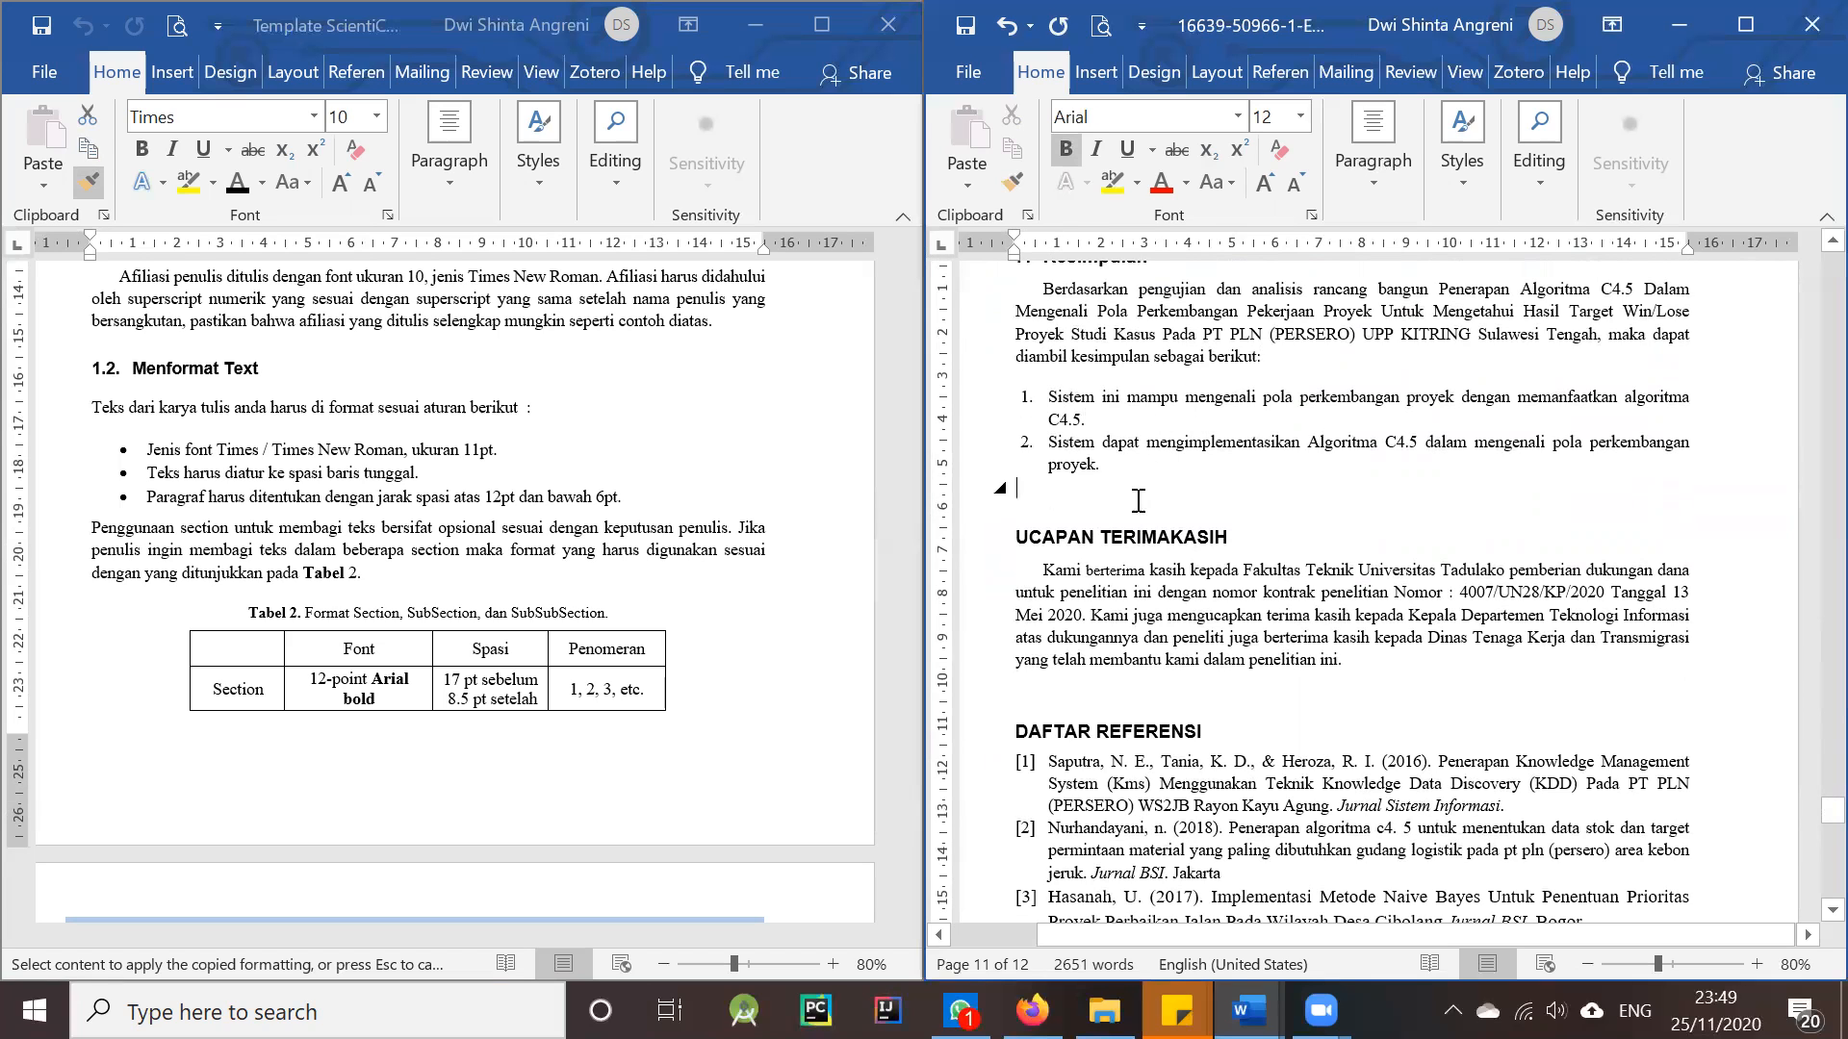
{"action": "key", "text": "Delete"}
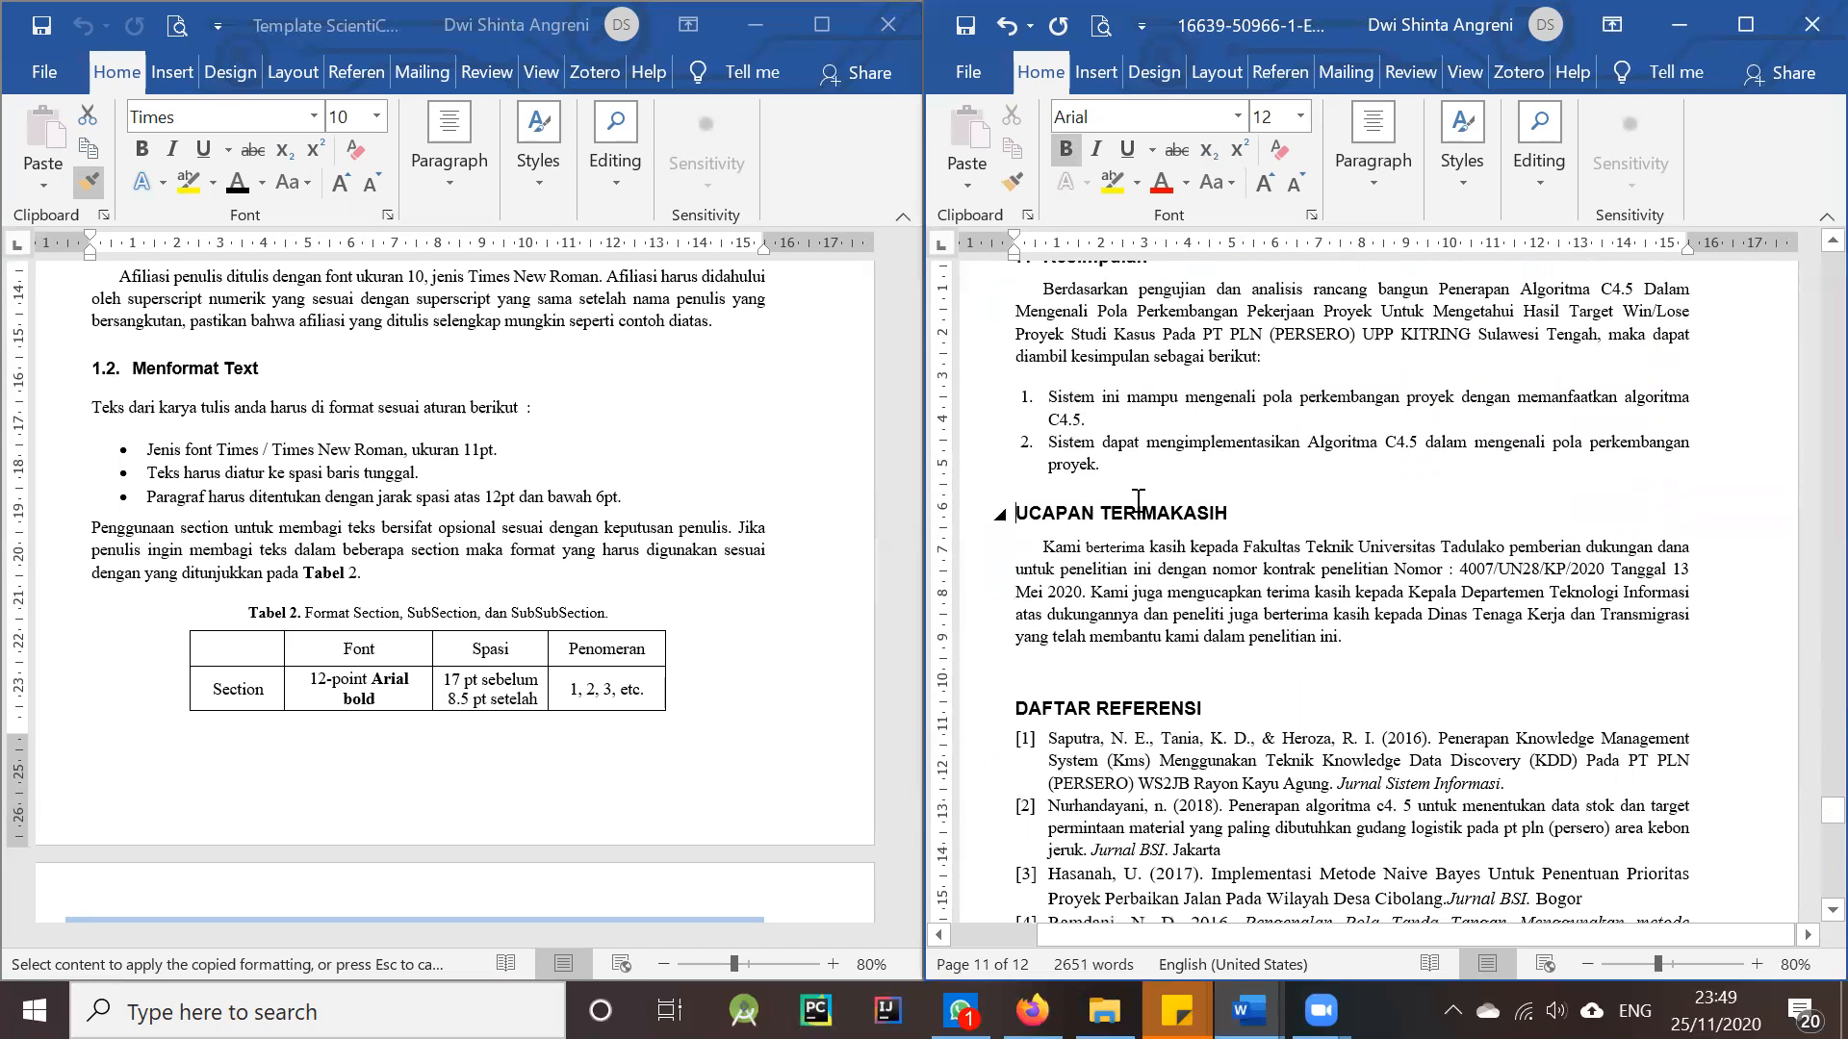
{"action": "left_click", "coordinate": [1162, 662]}
{"action": "left_click", "coordinate": [1163, 662]}
{"action": "key", "text": "Delete"}
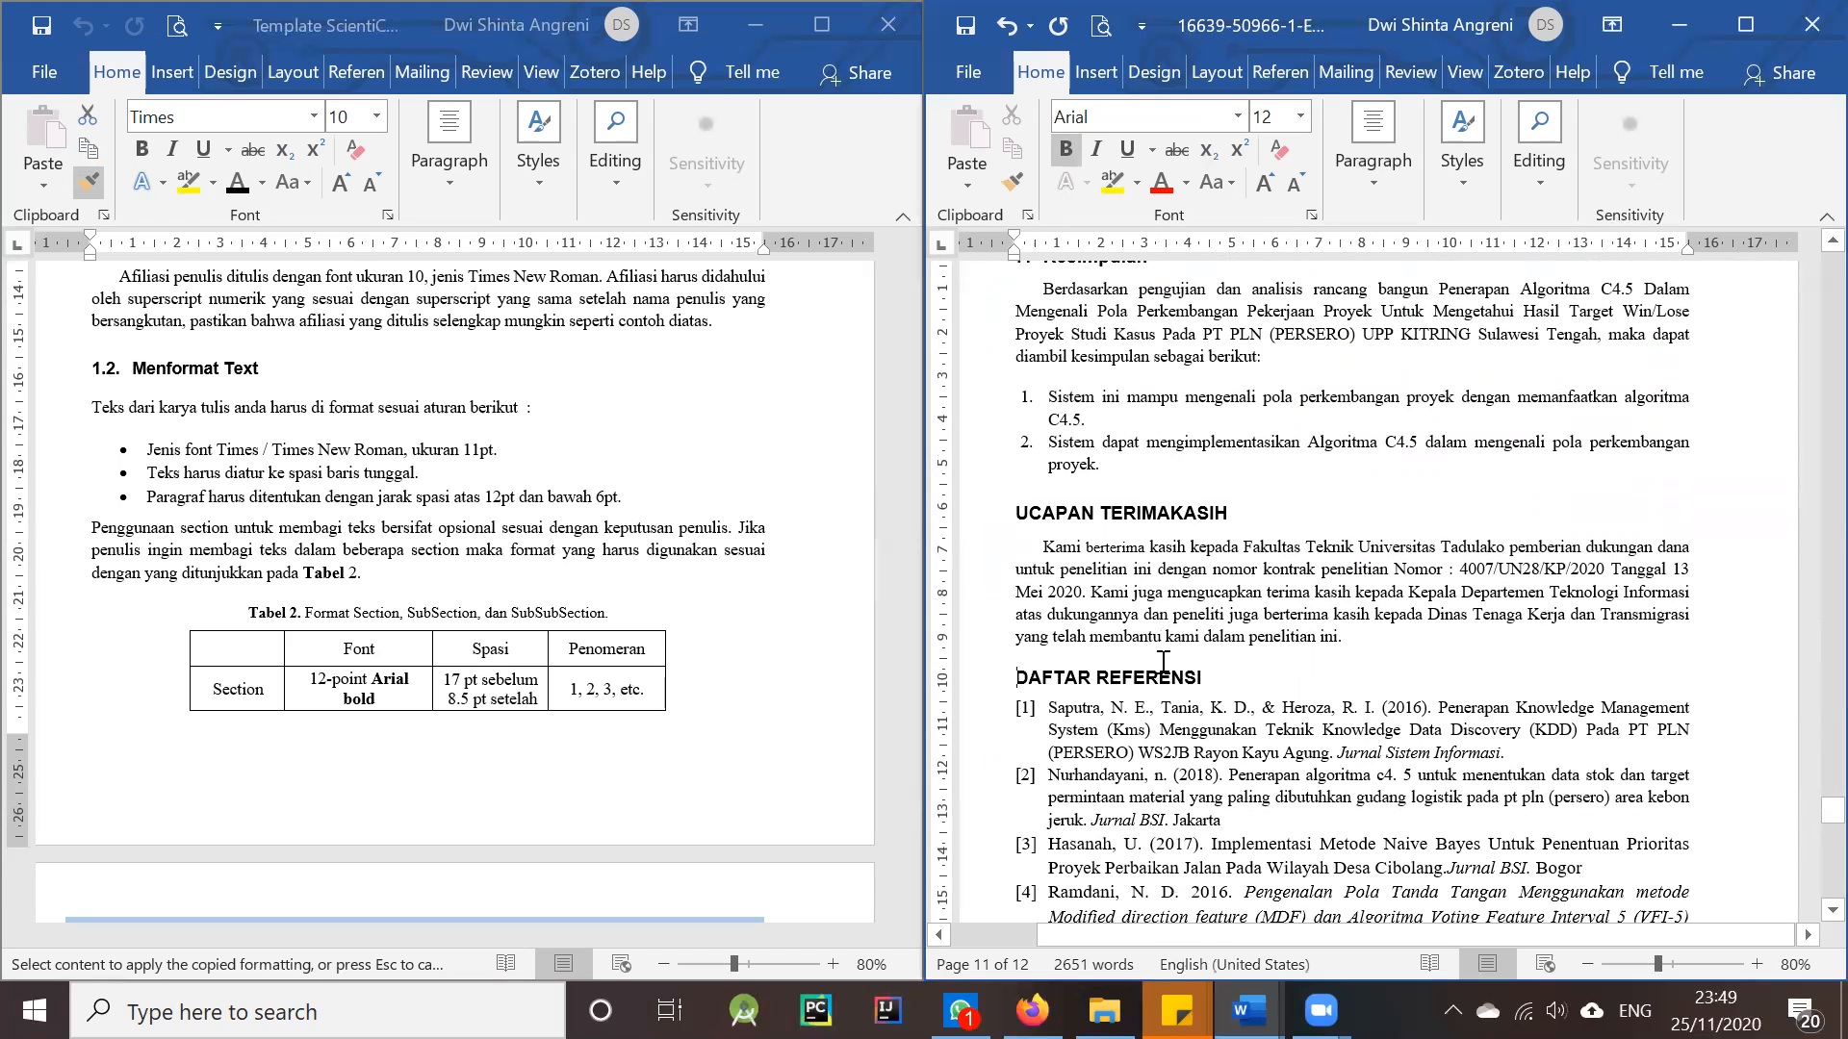
{"action": "scroll", "coordinate": [1162, 663], "scroll_direction": "up", "scroll_amount": 10}
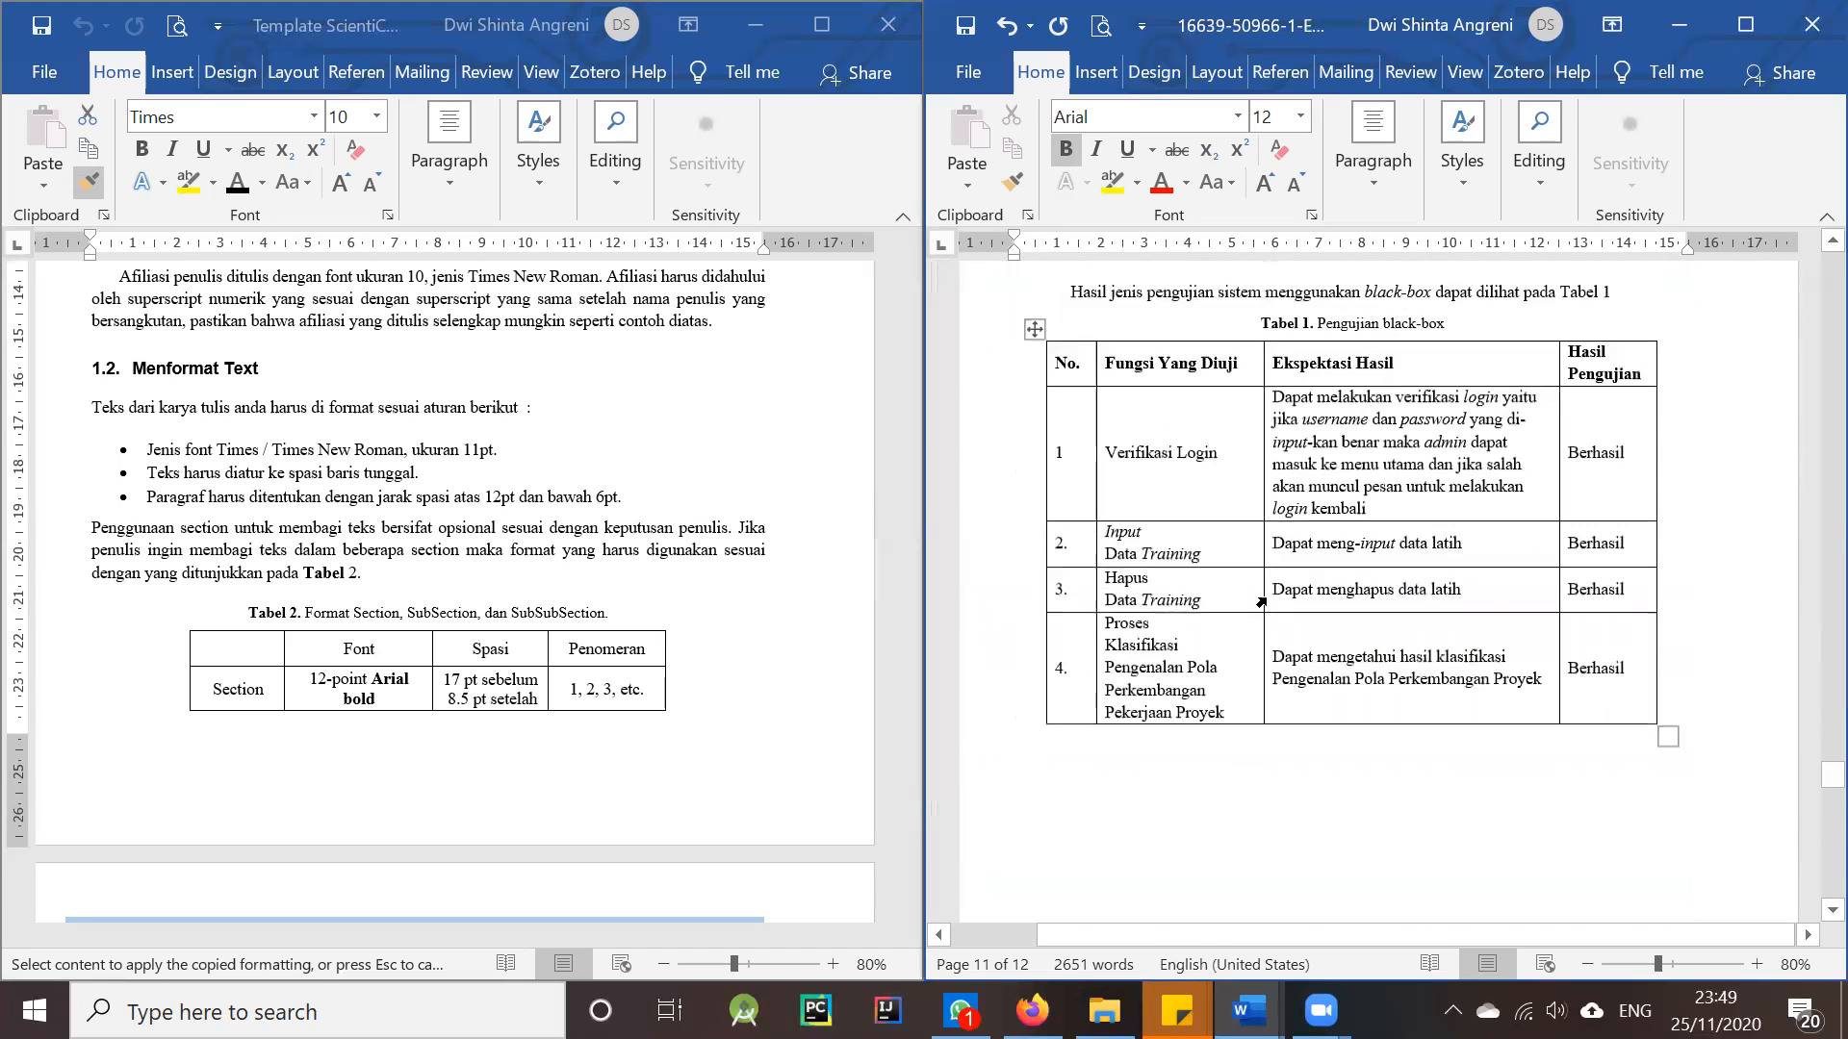
- Add a period after "Gambar 8" in the caption of the Menu Proses Data figure
{"action": "scroll", "coordinate": [1303, 592], "scroll_direction": "up", "scroll_amount": 8}
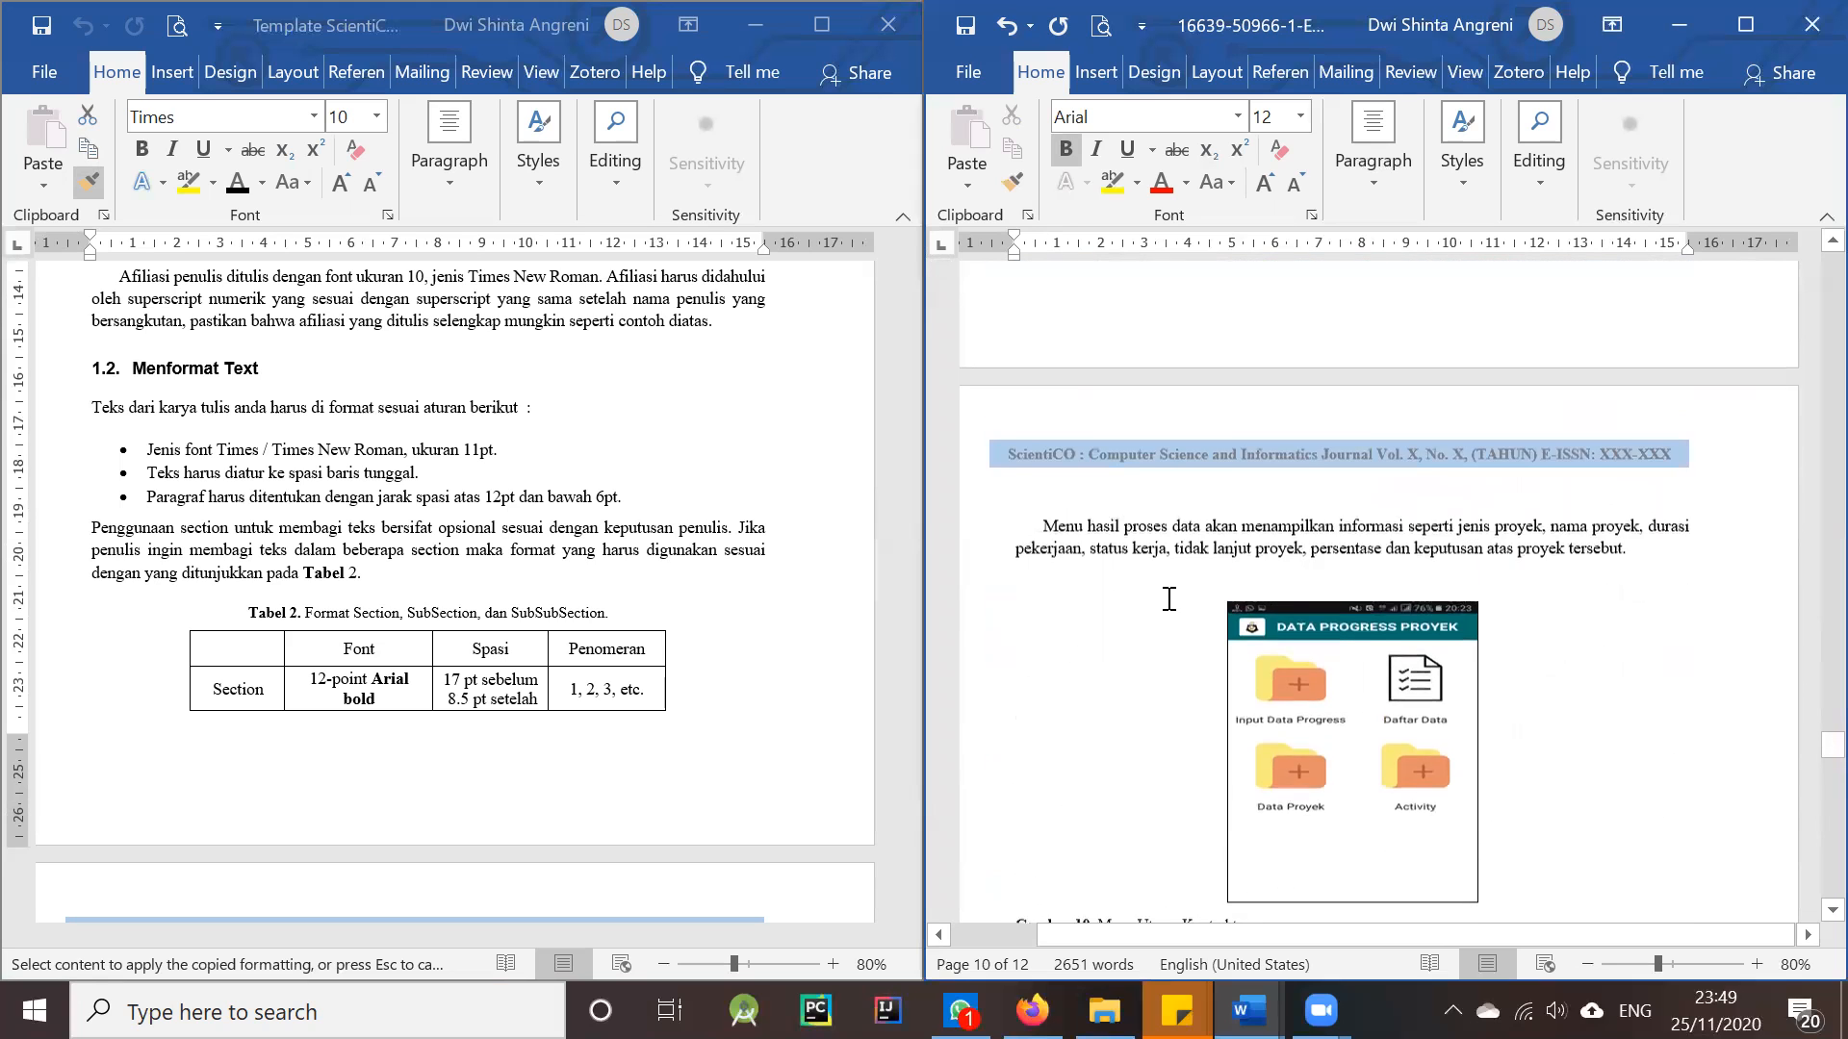
{"action": "scroll", "coordinate": [1181, 582], "scroll_direction": "up", "scroll_amount": 8}
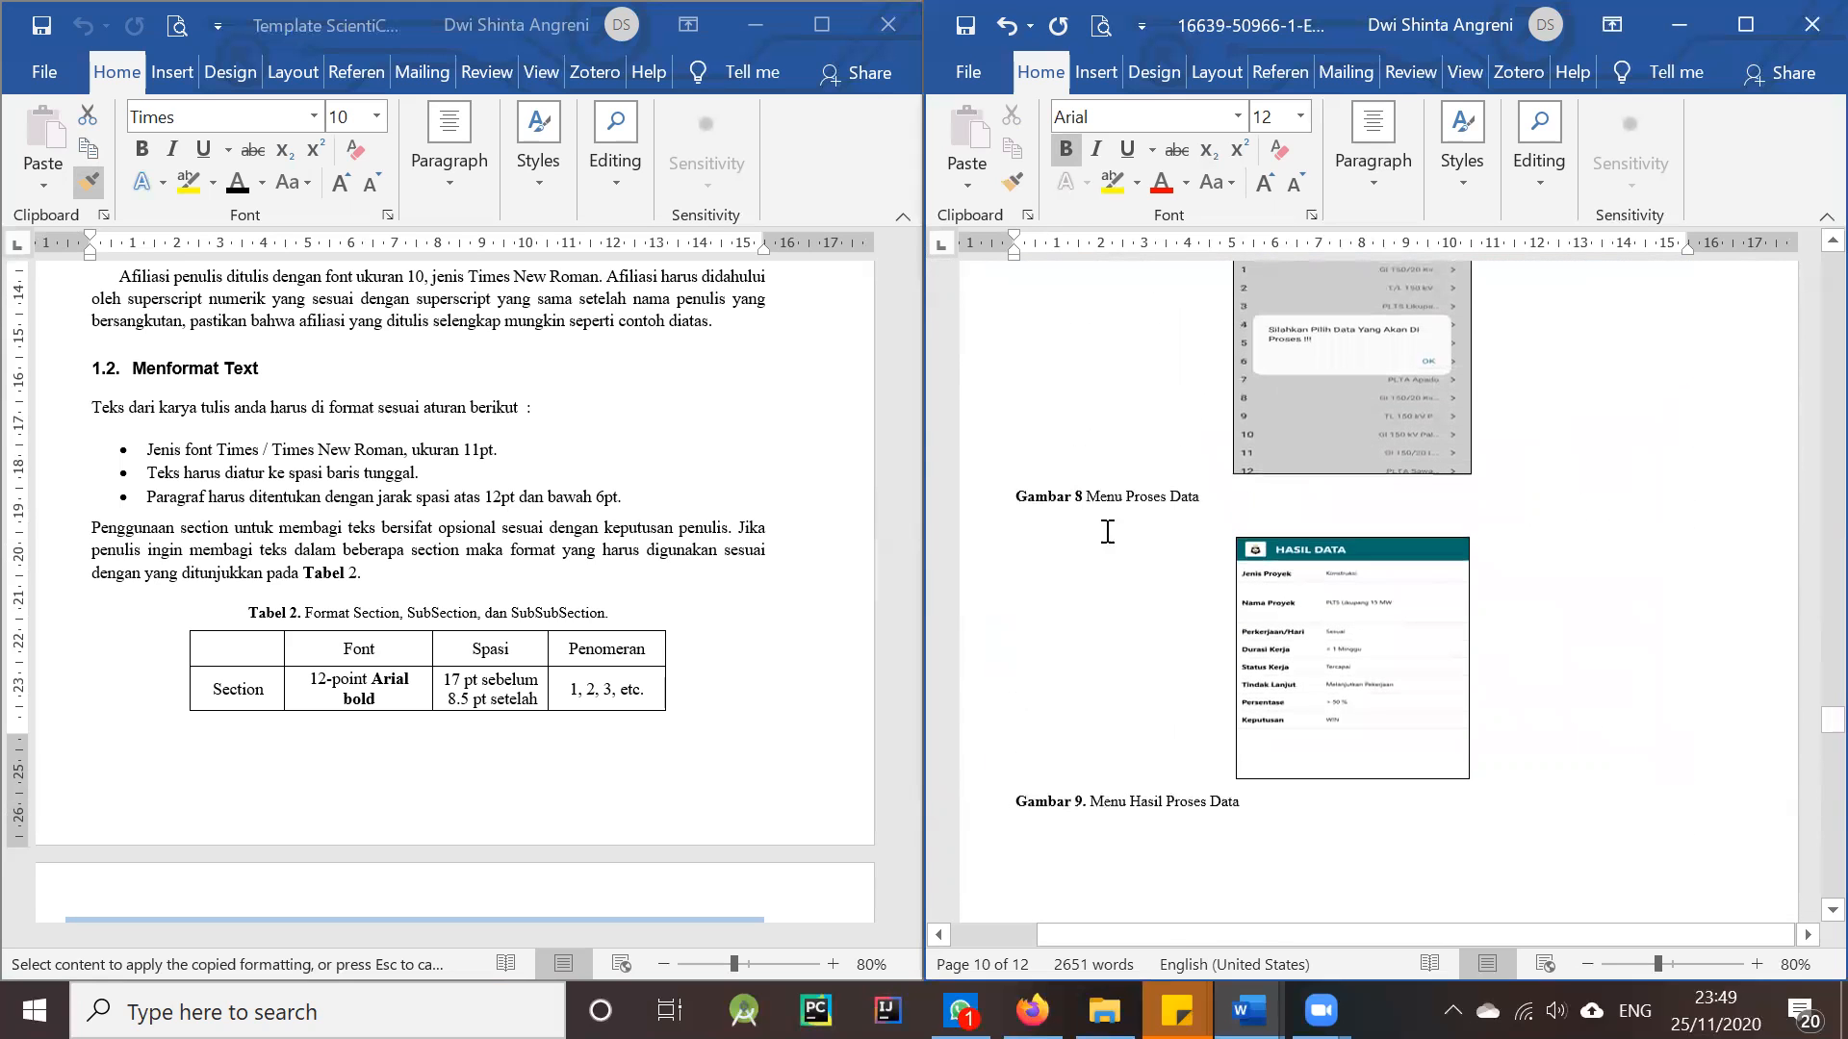
{"action": "left_click", "coordinate": [1082, 495]}
- Italicize the word "Database" in the first paragraph of the Hasil Dan Pembahasan section
{"action": "scroll", "coordinate": [1536, 739], "scroll_direction": "down", "scroll_amount": 3}
{"action": "scroll", "coordinate": [1536, 739], "scroll_direction": "down", "scroll_amount": 4}
{"action": "scroll", "coordinate": [1588, 731], "scroll_direction": "up", "scroll_amount": 16}
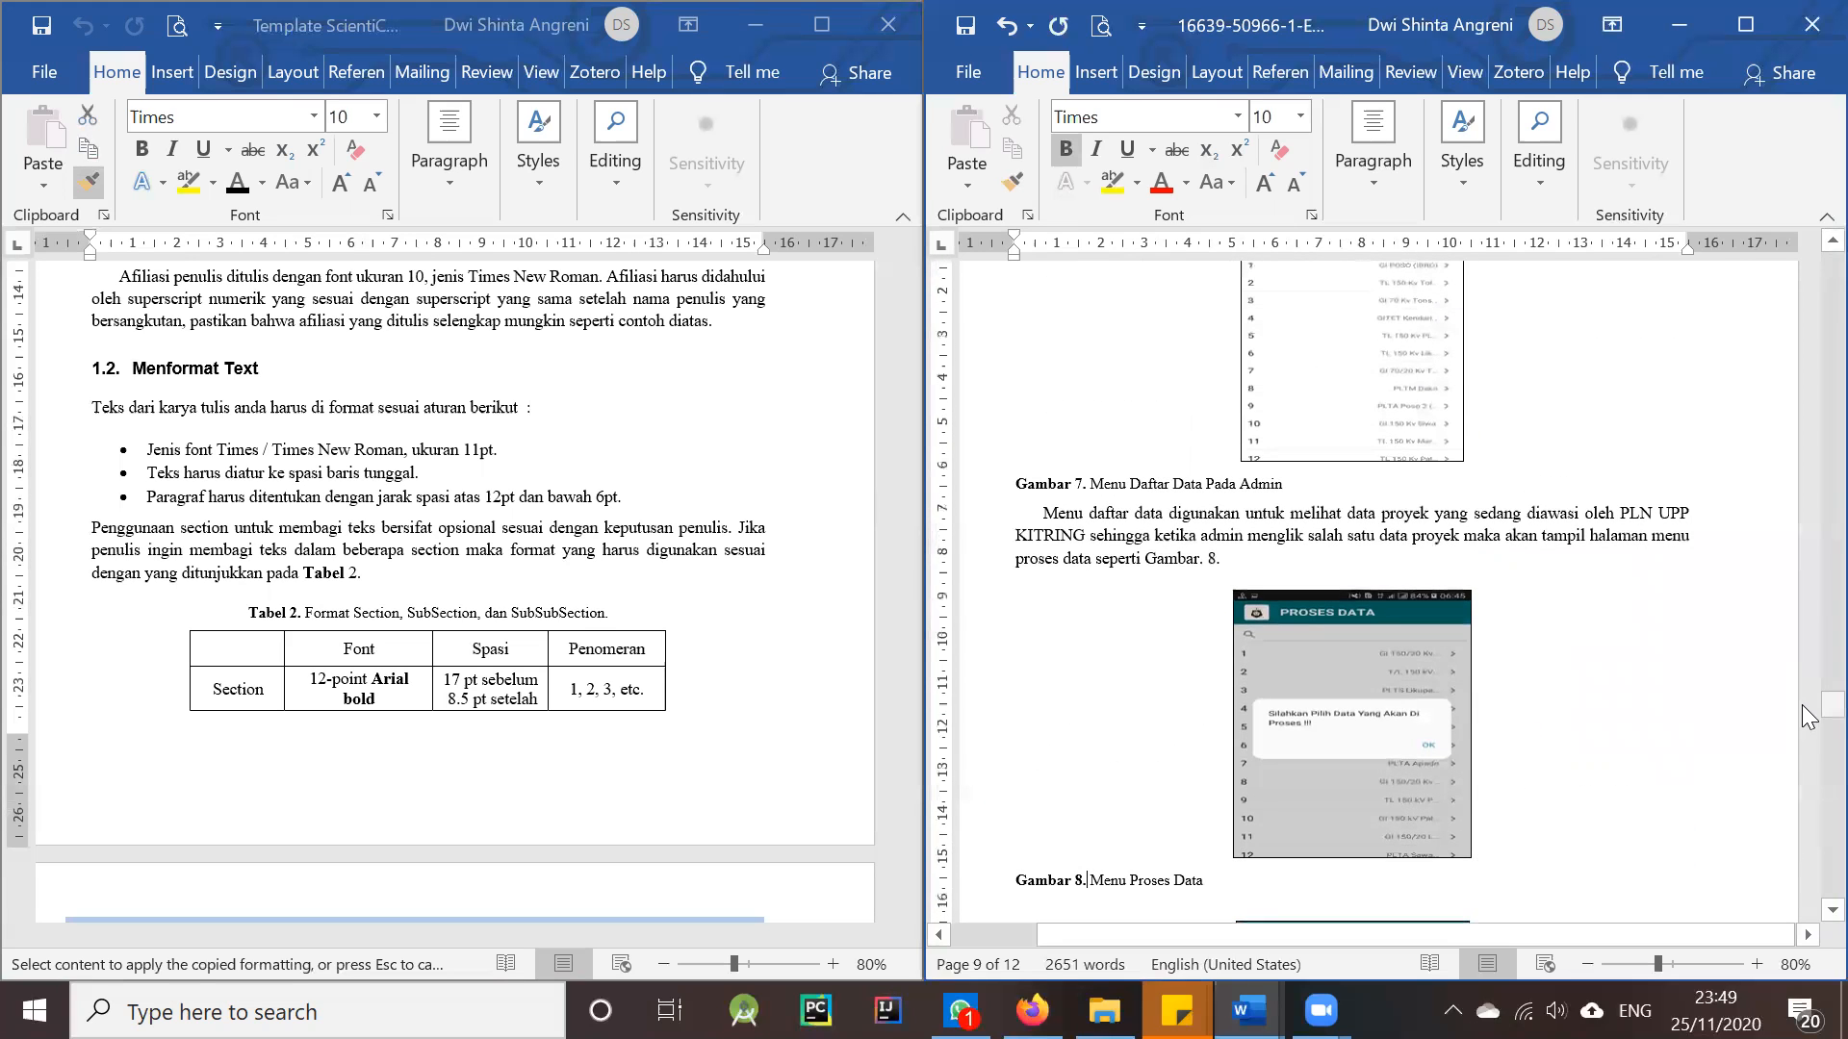
{"action": "left_click_drag", "start_coordinate": [1802, 706], "coordinate": [1792, 599]}
{"action": "left_click", "coordinate": [1599, 828]}
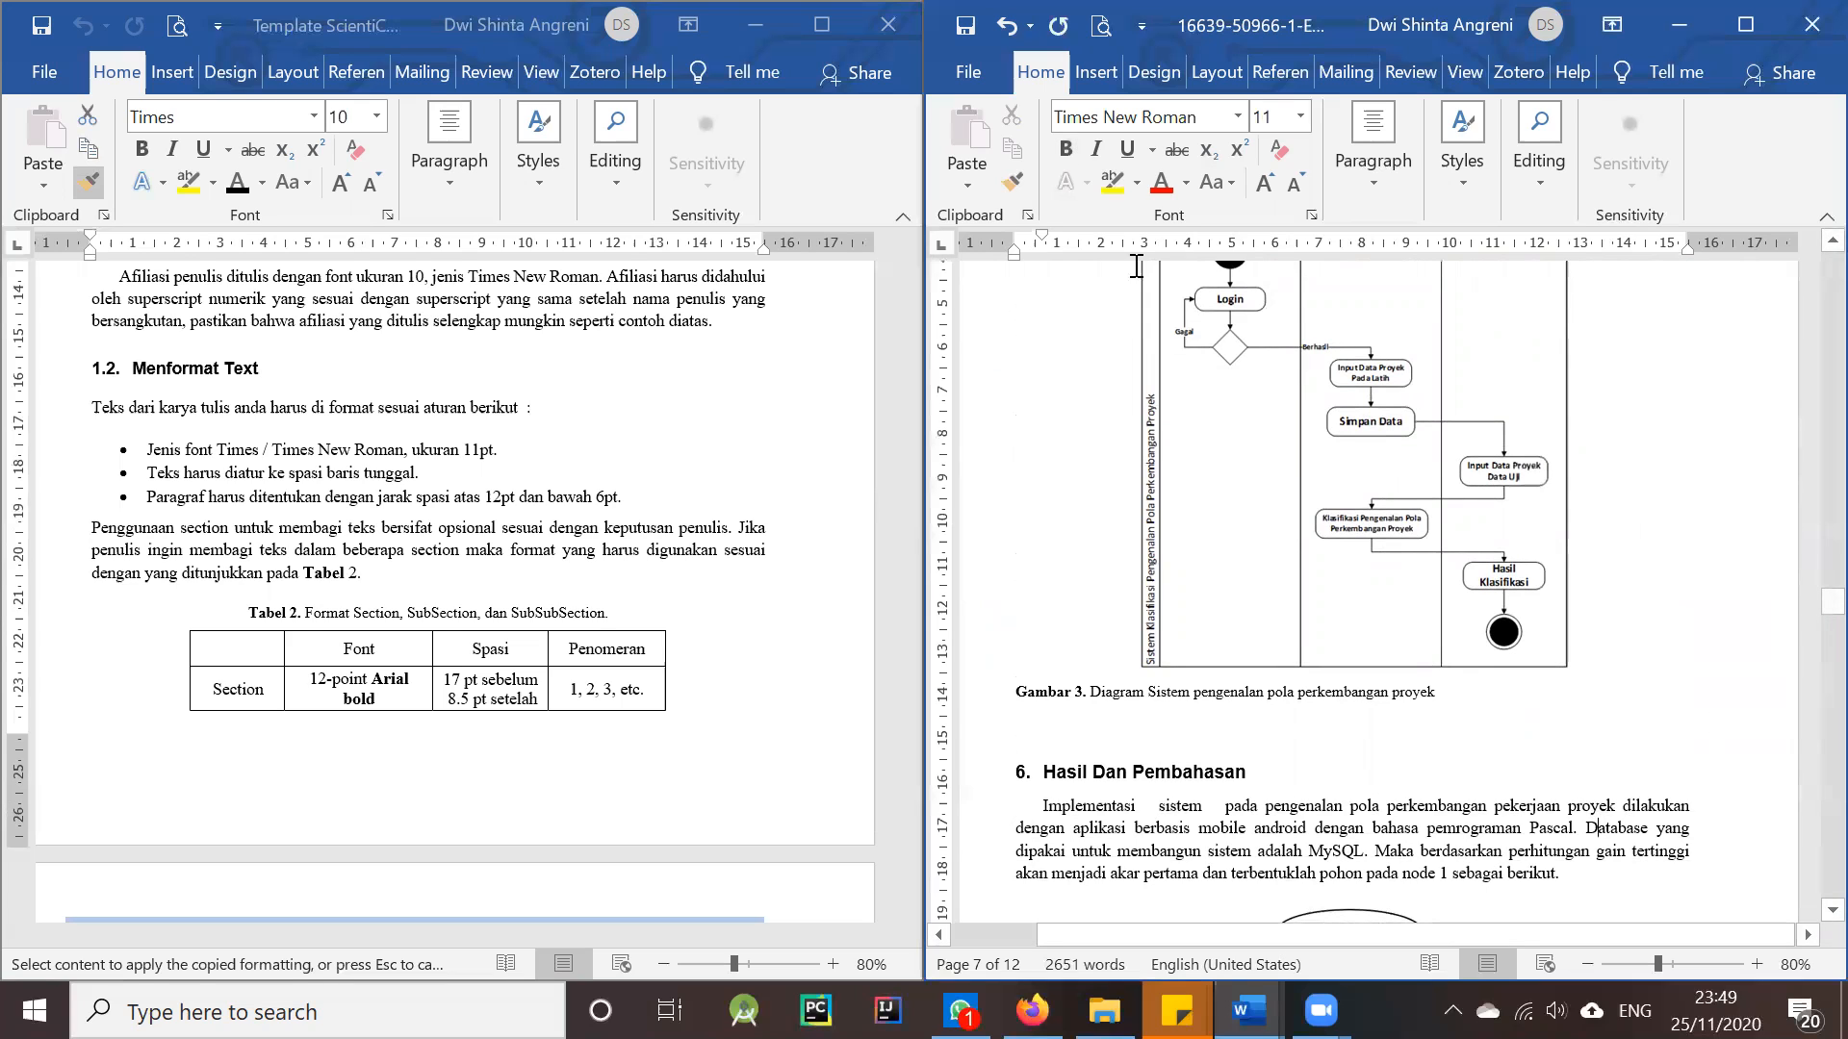
{"action": "left_click", "coordinate": [1097, 149]}
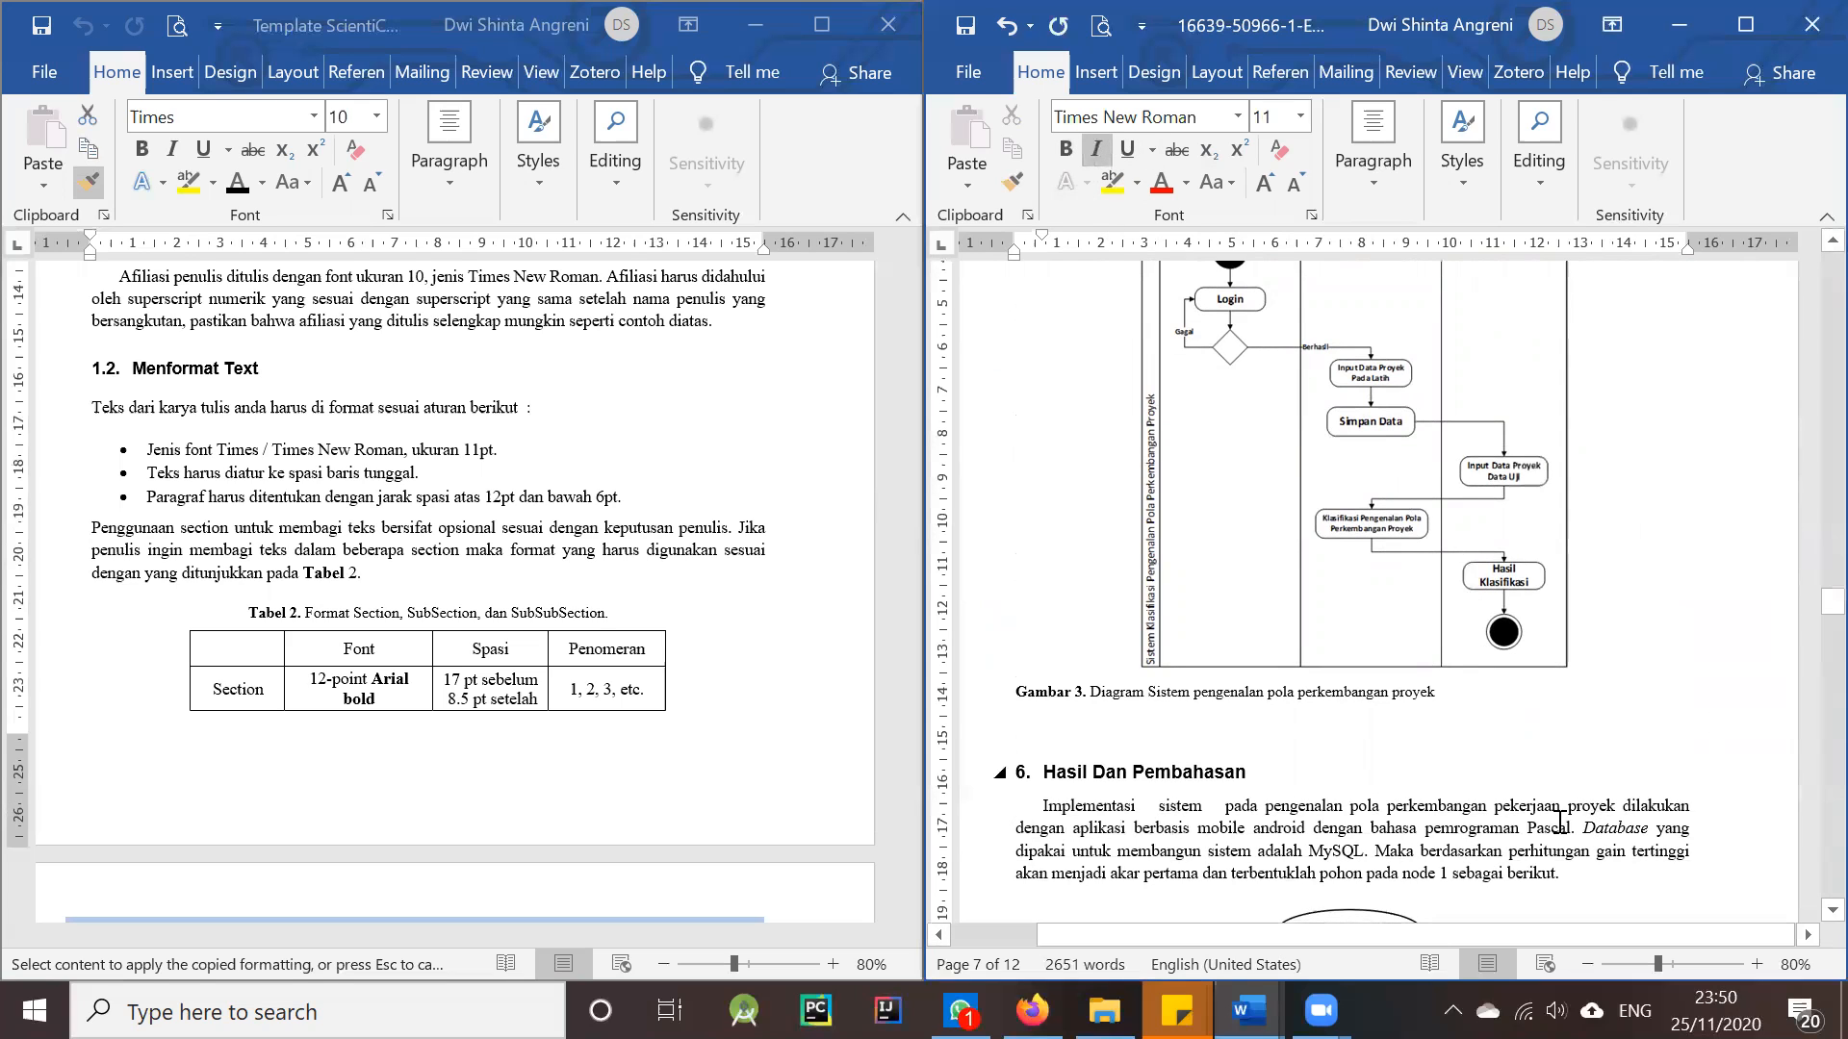
- Compare the manuscript's DAFTAR REFERENSI entries with the reference list format in the template
{"action": "scroll", "coordinate": [1297, 874], "scroll_direction": "down", "scroll_amount": 10}
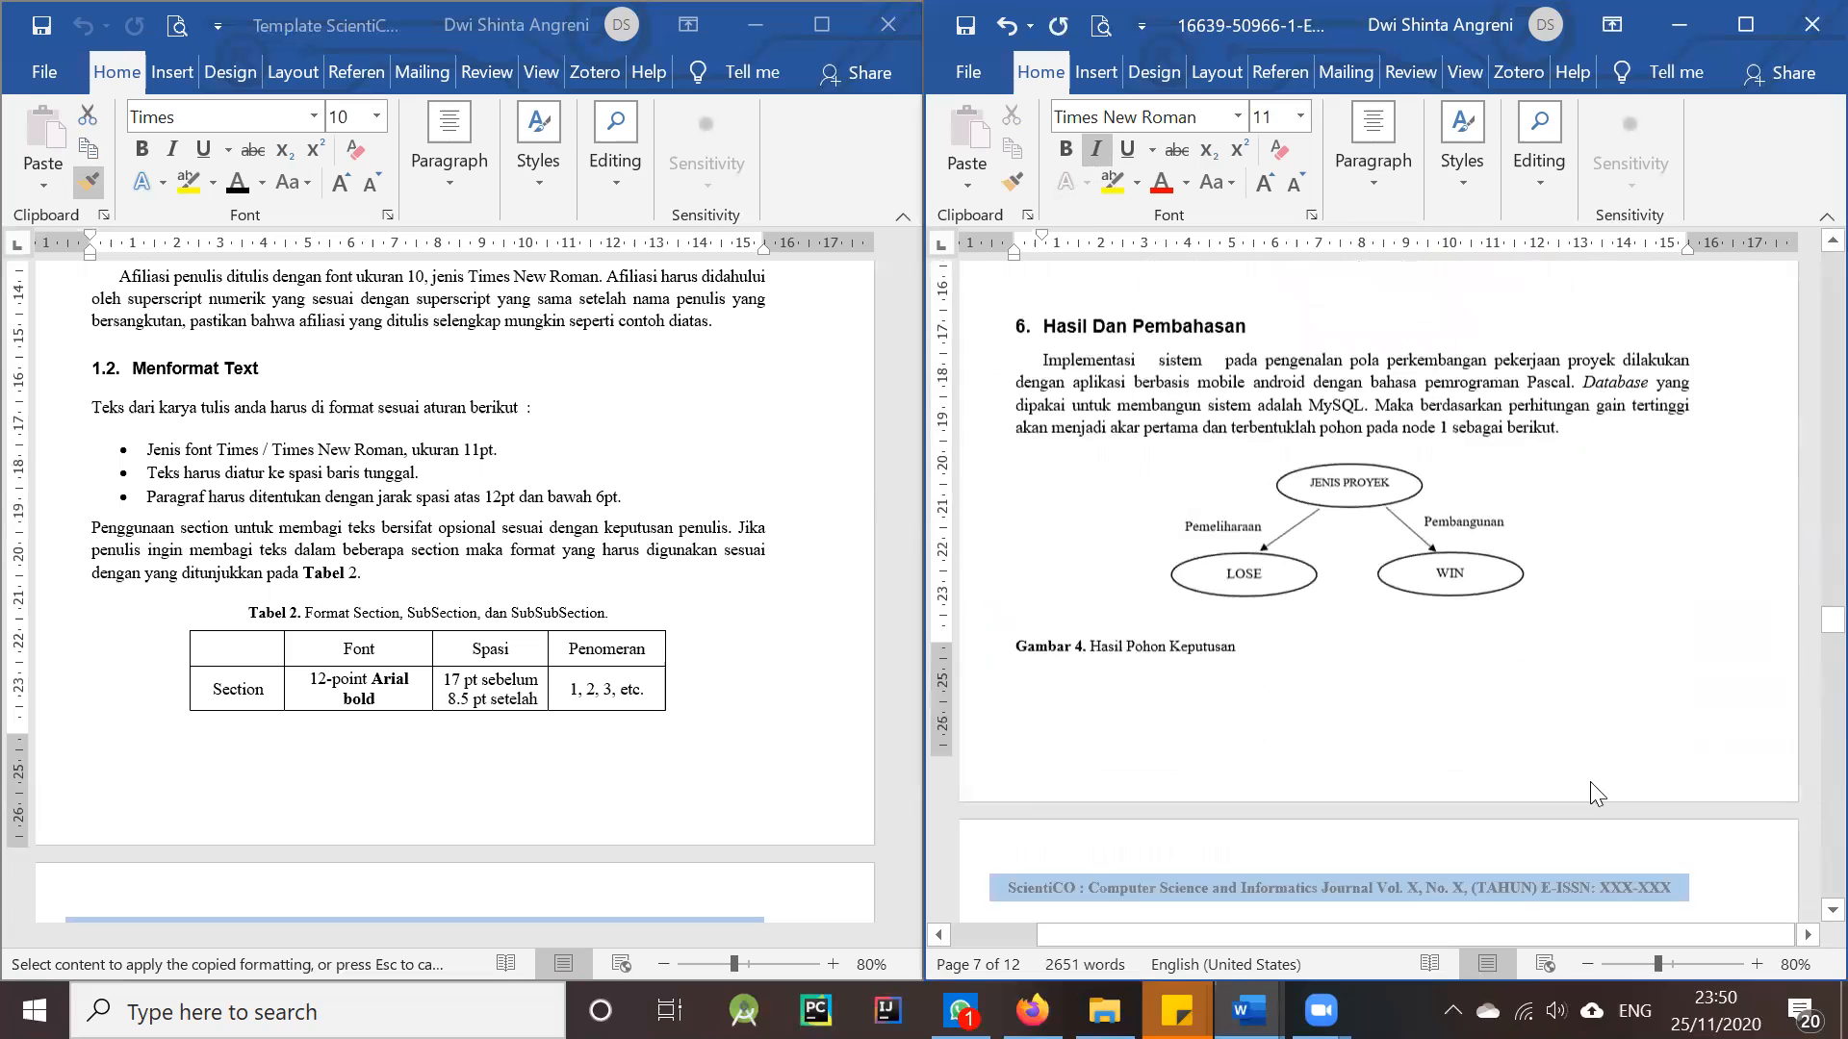
{"action": "left_click_drag", "start_coordinate": [1801, 643], "coordinate": [1803, 883]}
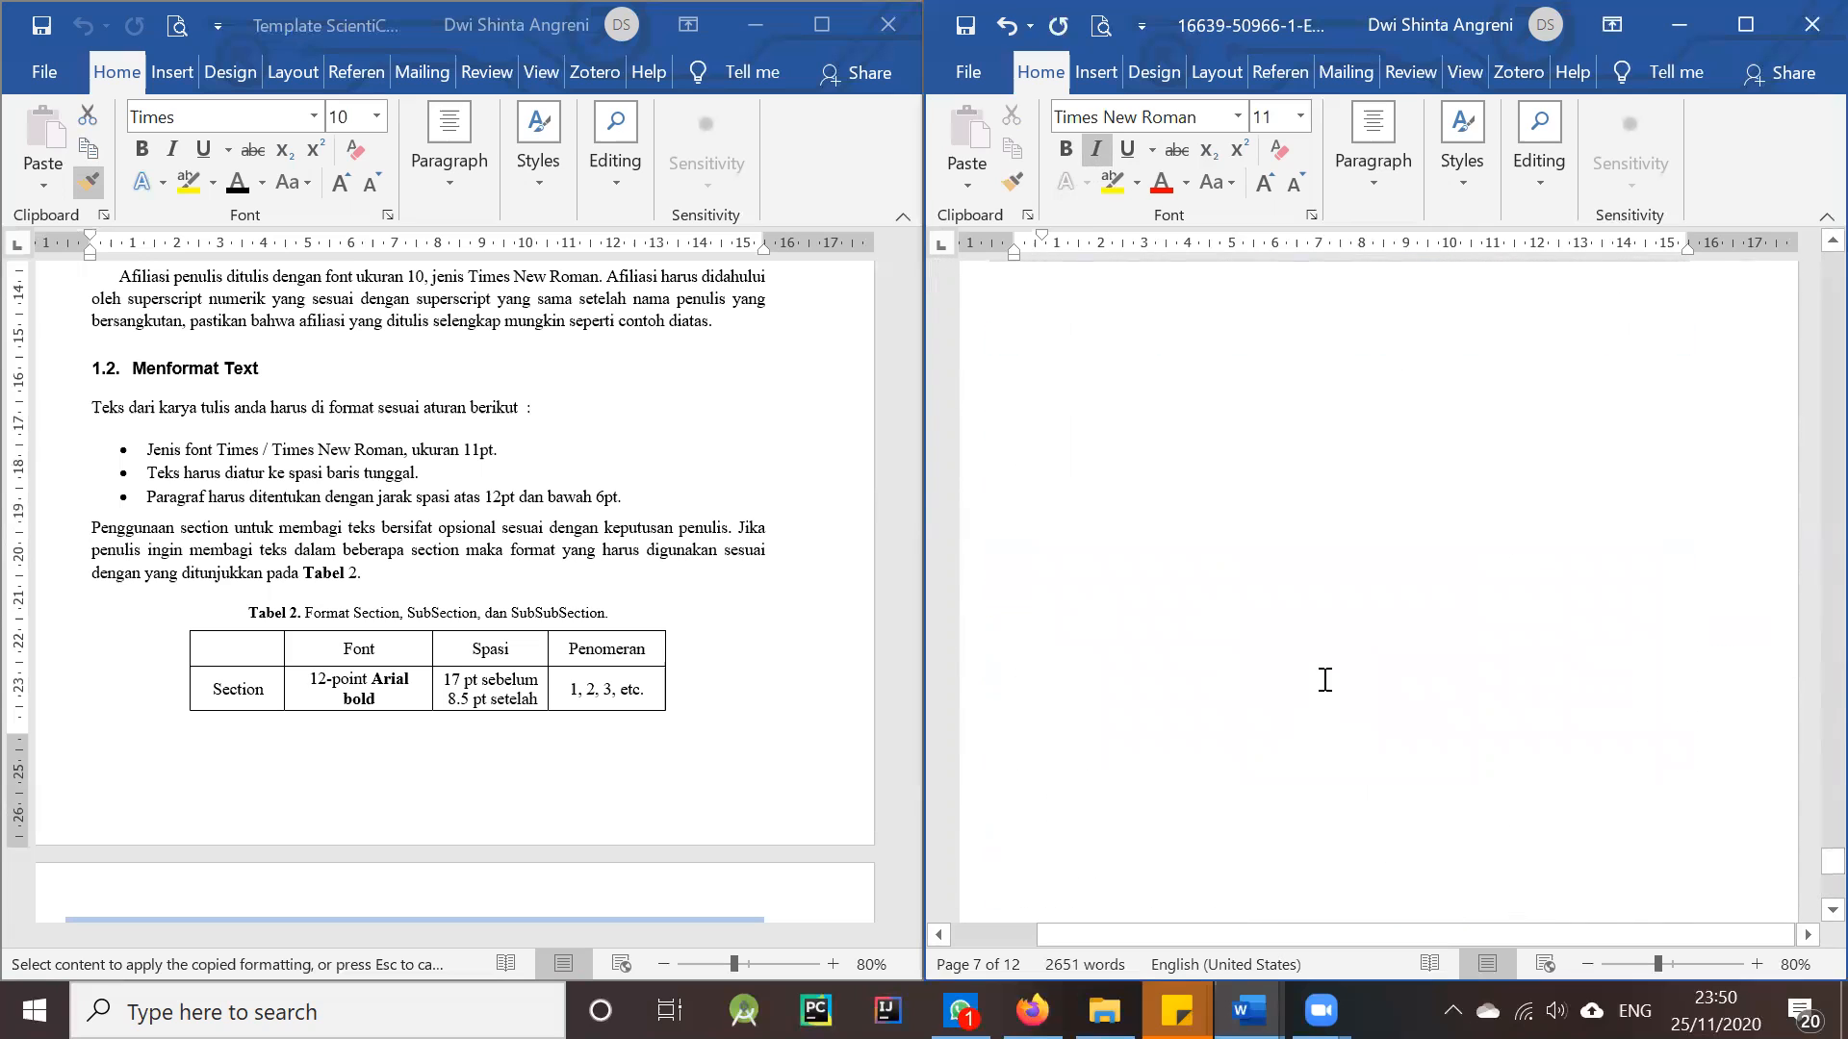
{"action": "left_click", "coordinate": [1150, 568]}
{"action": "scroll", "coordinate": [1116, 674], "scroll_direction": "up", "scroll_amount": 5}
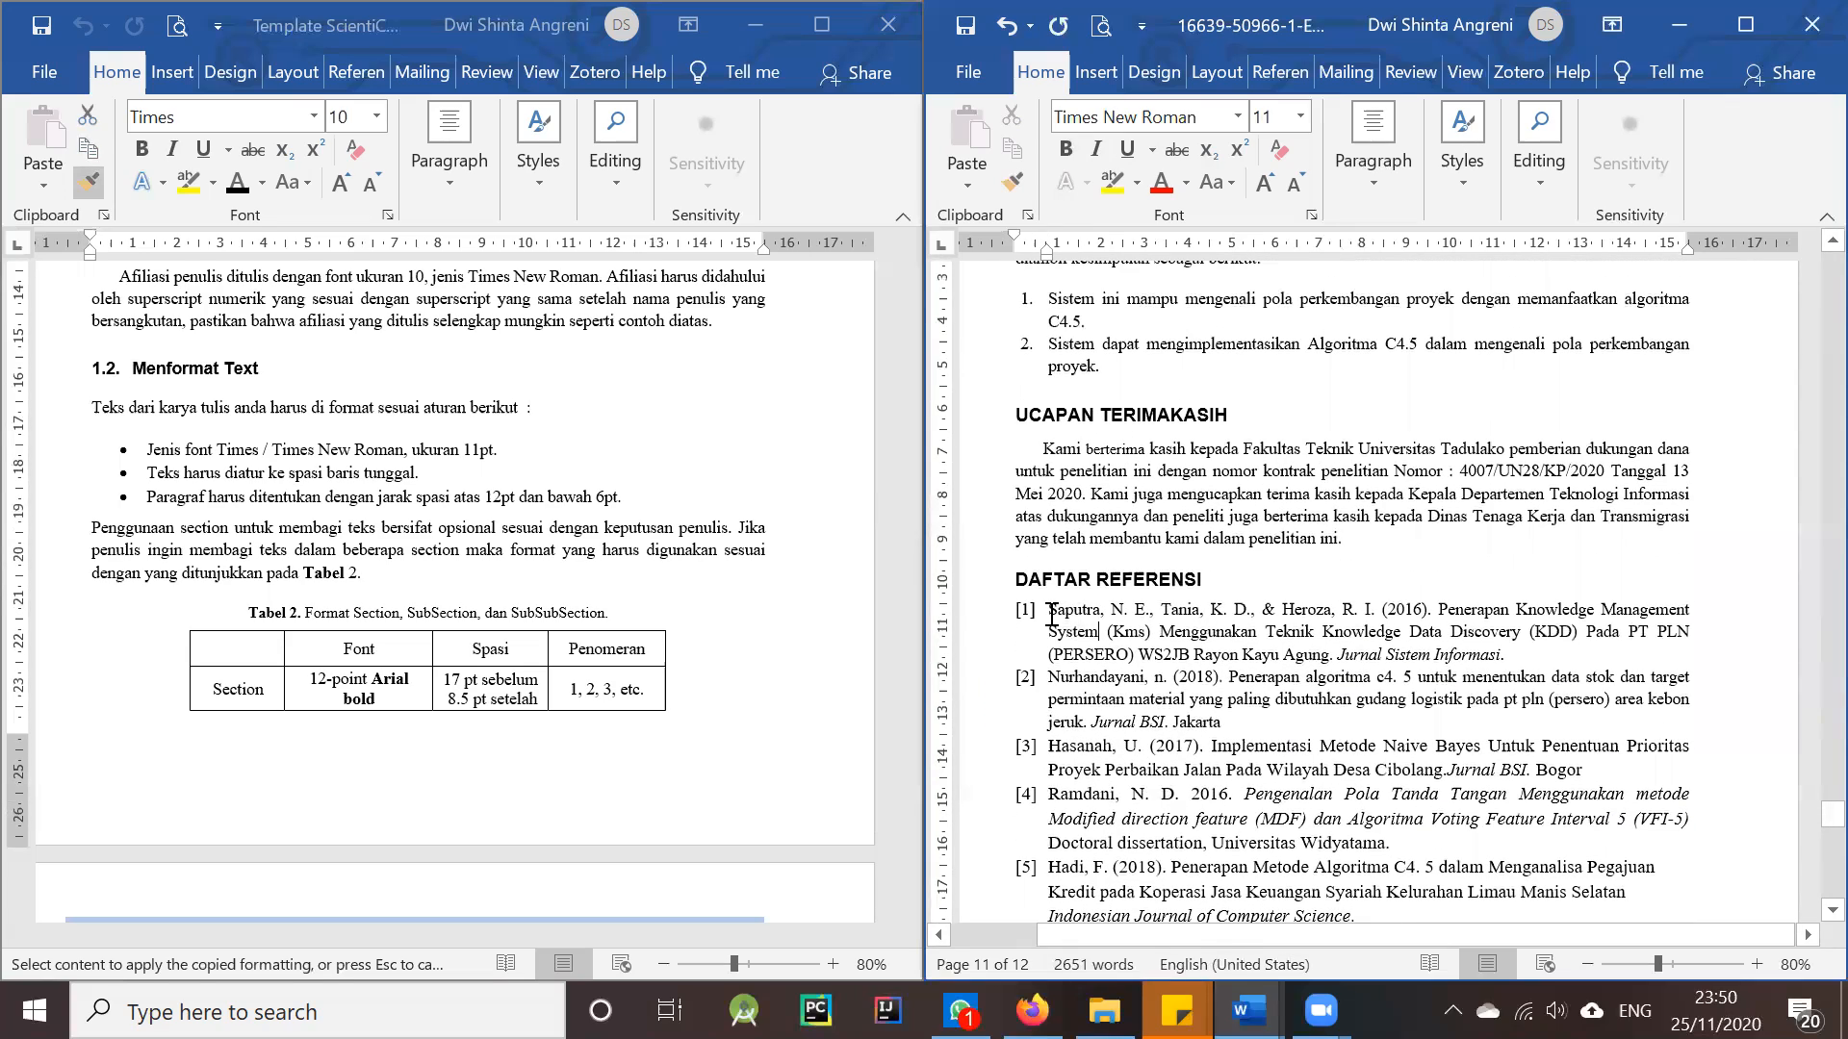
{"action": "scroll", "coordinate": [1241, 681], "scroll_direction": "down", "scroll_amount": 4}
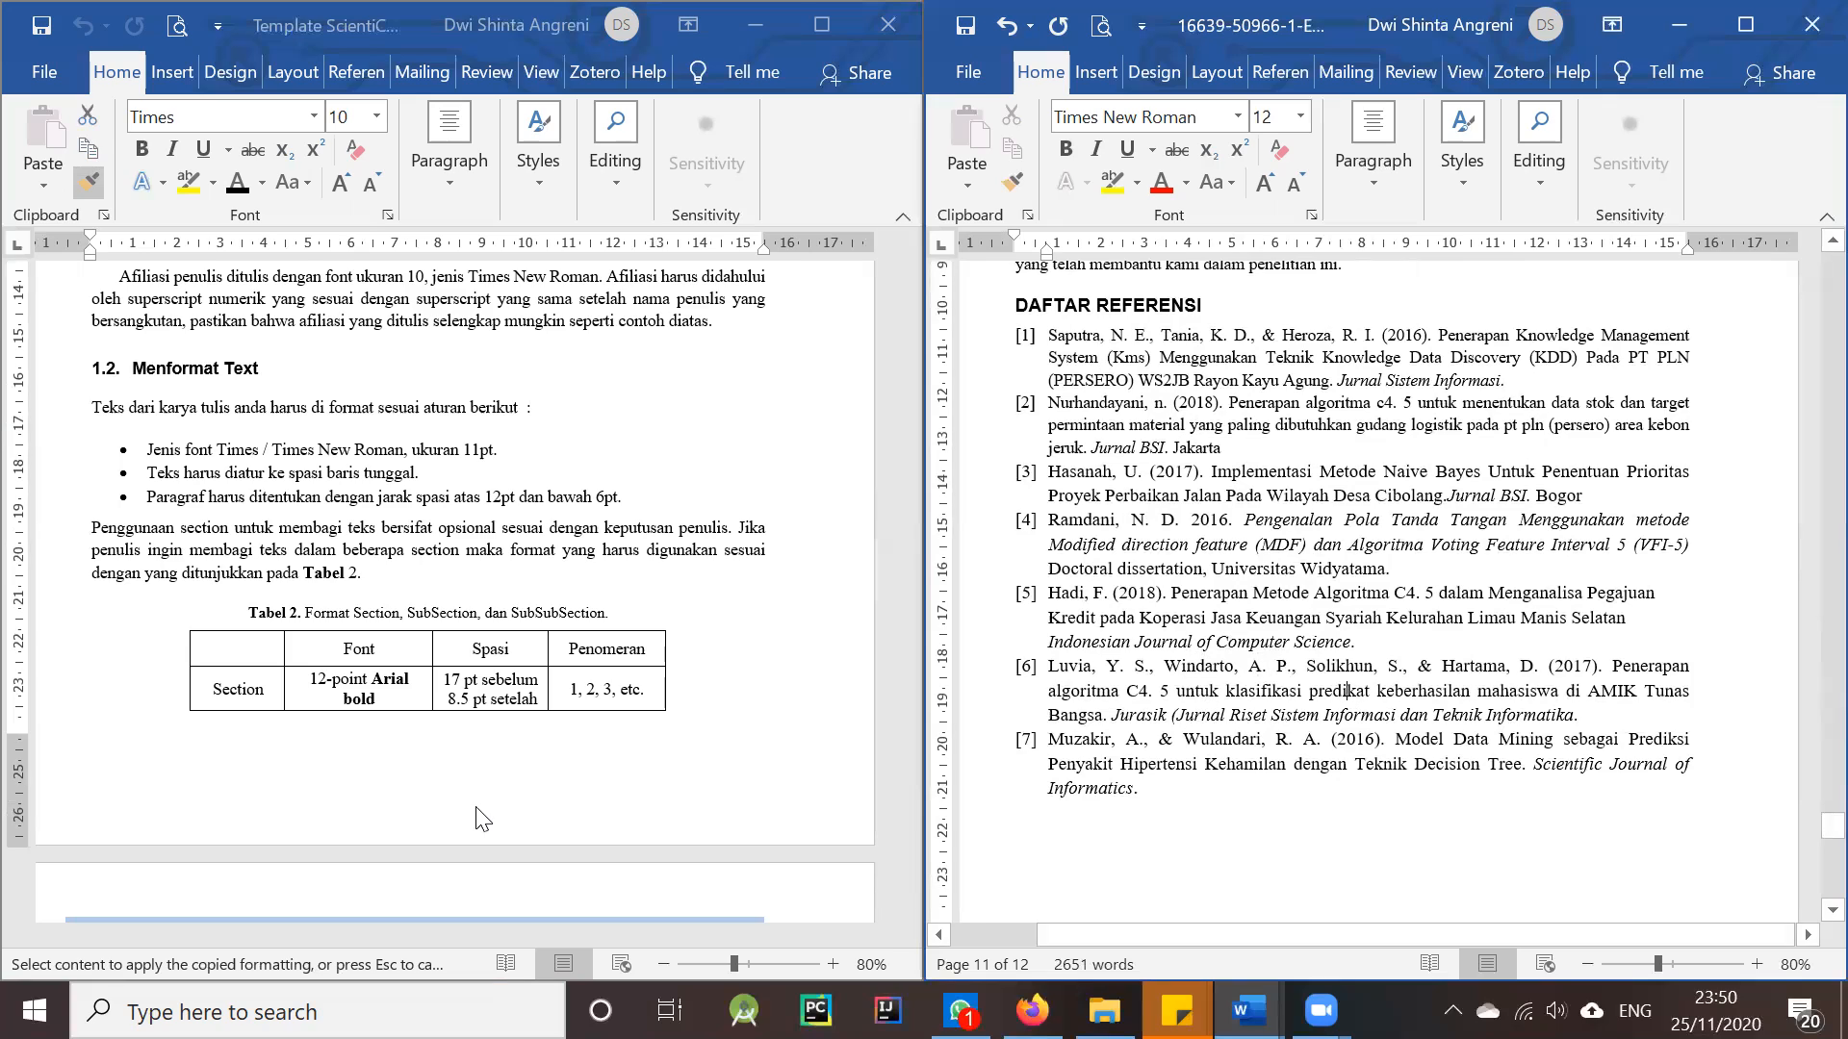
{"action": "scroll", "coordinate": [481, 819], "scroll_direction": "down", "scroll_amount": 20}
{"action": "scroll", "coordinate": [898, 695], "scroll_direction": "down", "scroll_amount": 15}
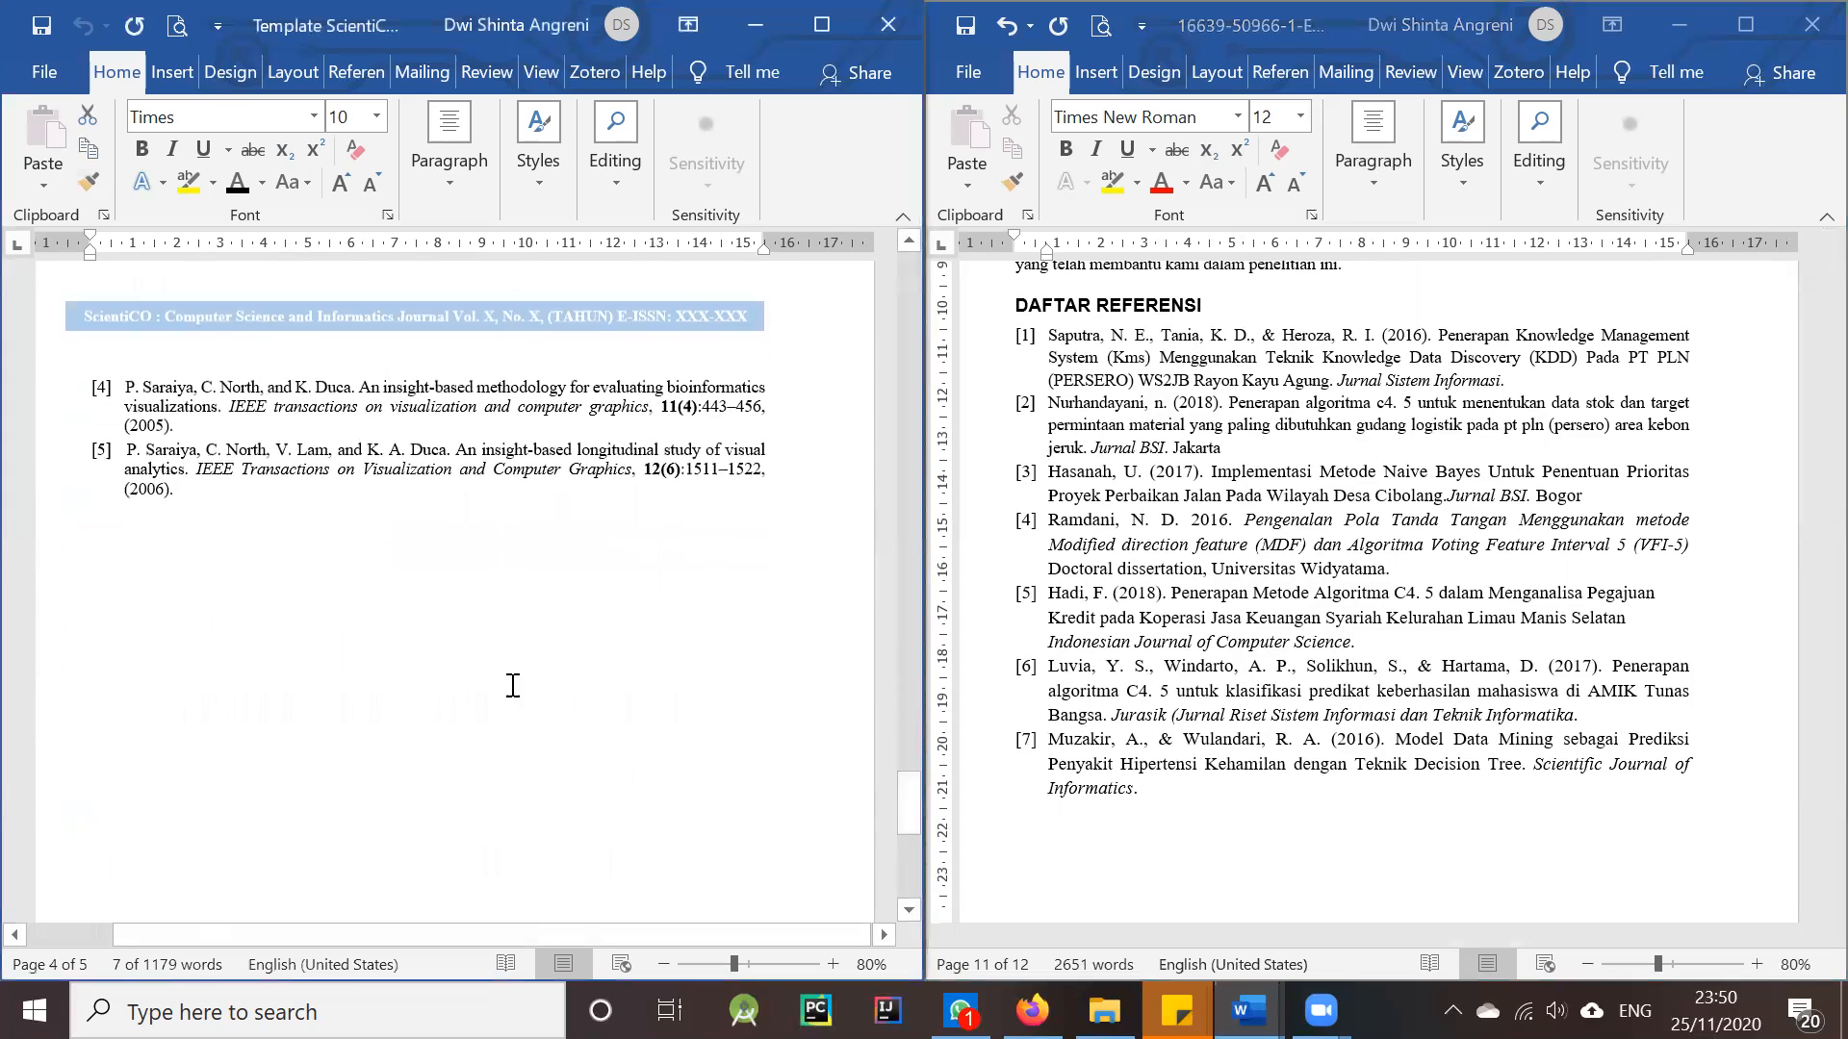
{"action": "scroll", "coordinate": [216, 664], "scroll_direction": "up", "scroll_amount": 2}
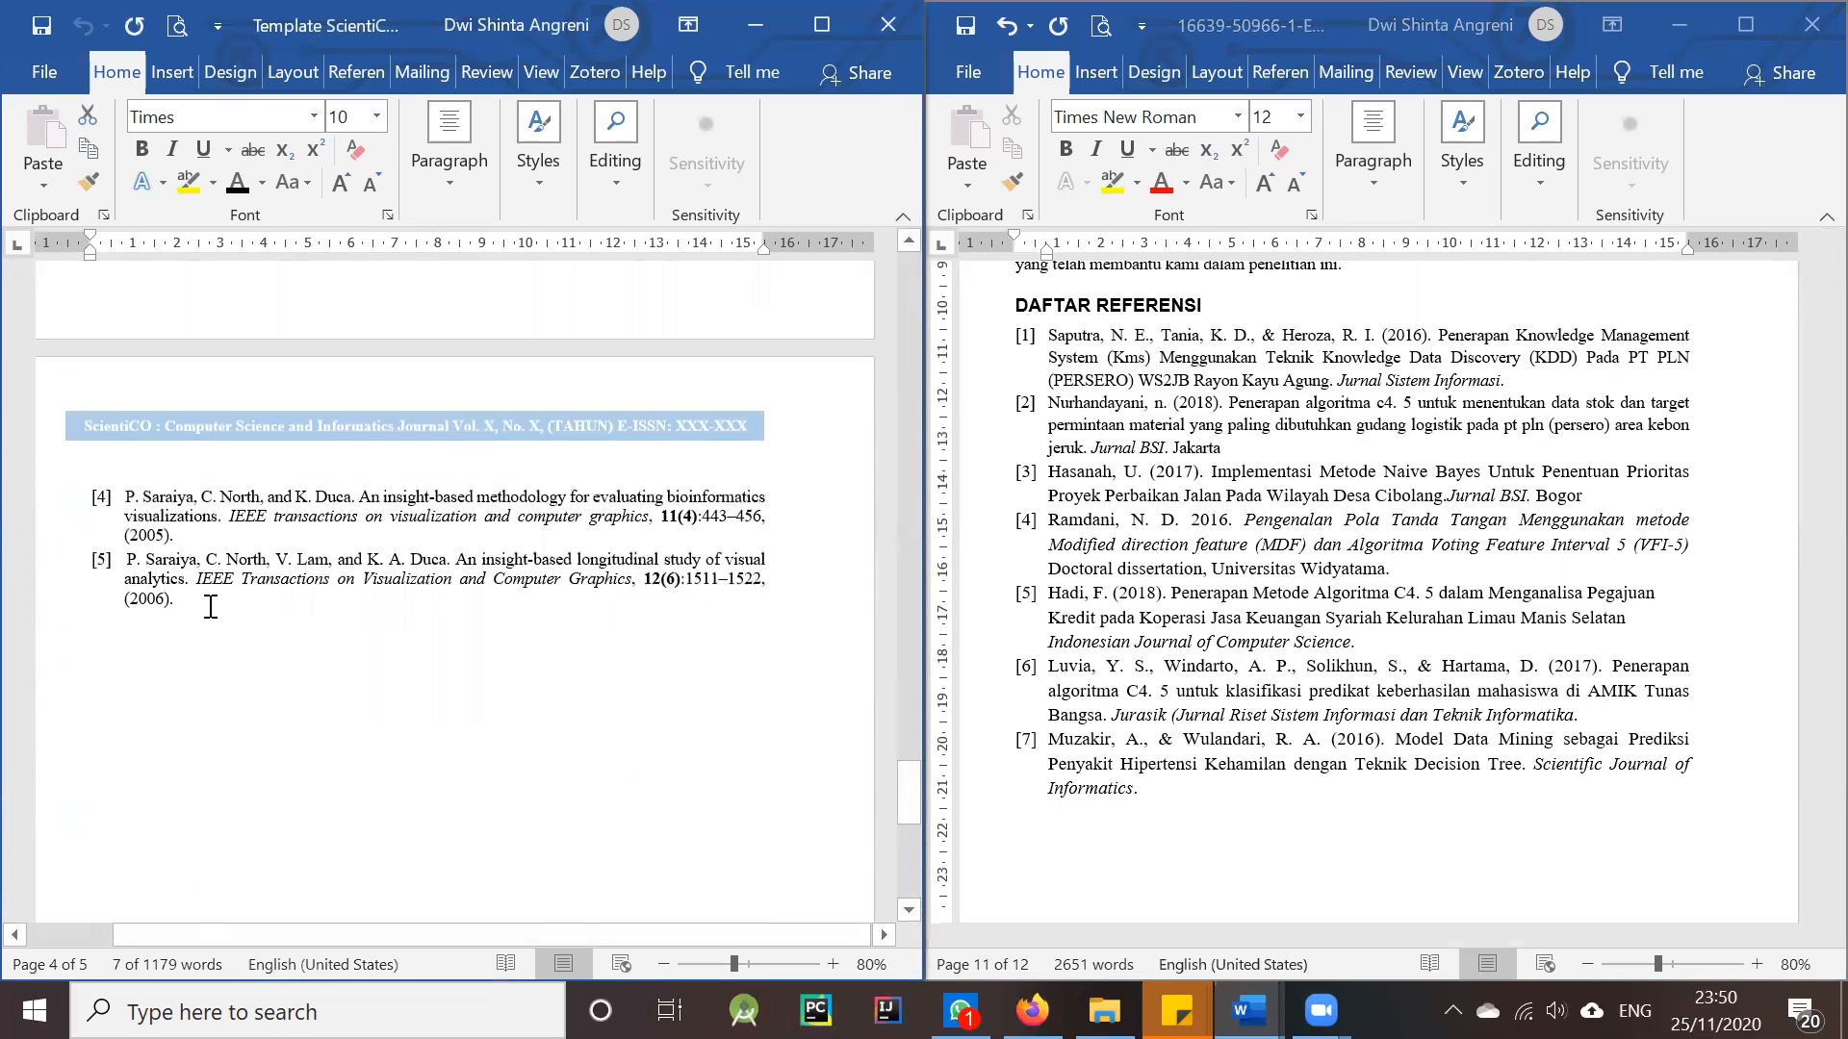
{"action": "left_click", "coordinate": [1187, 783]}
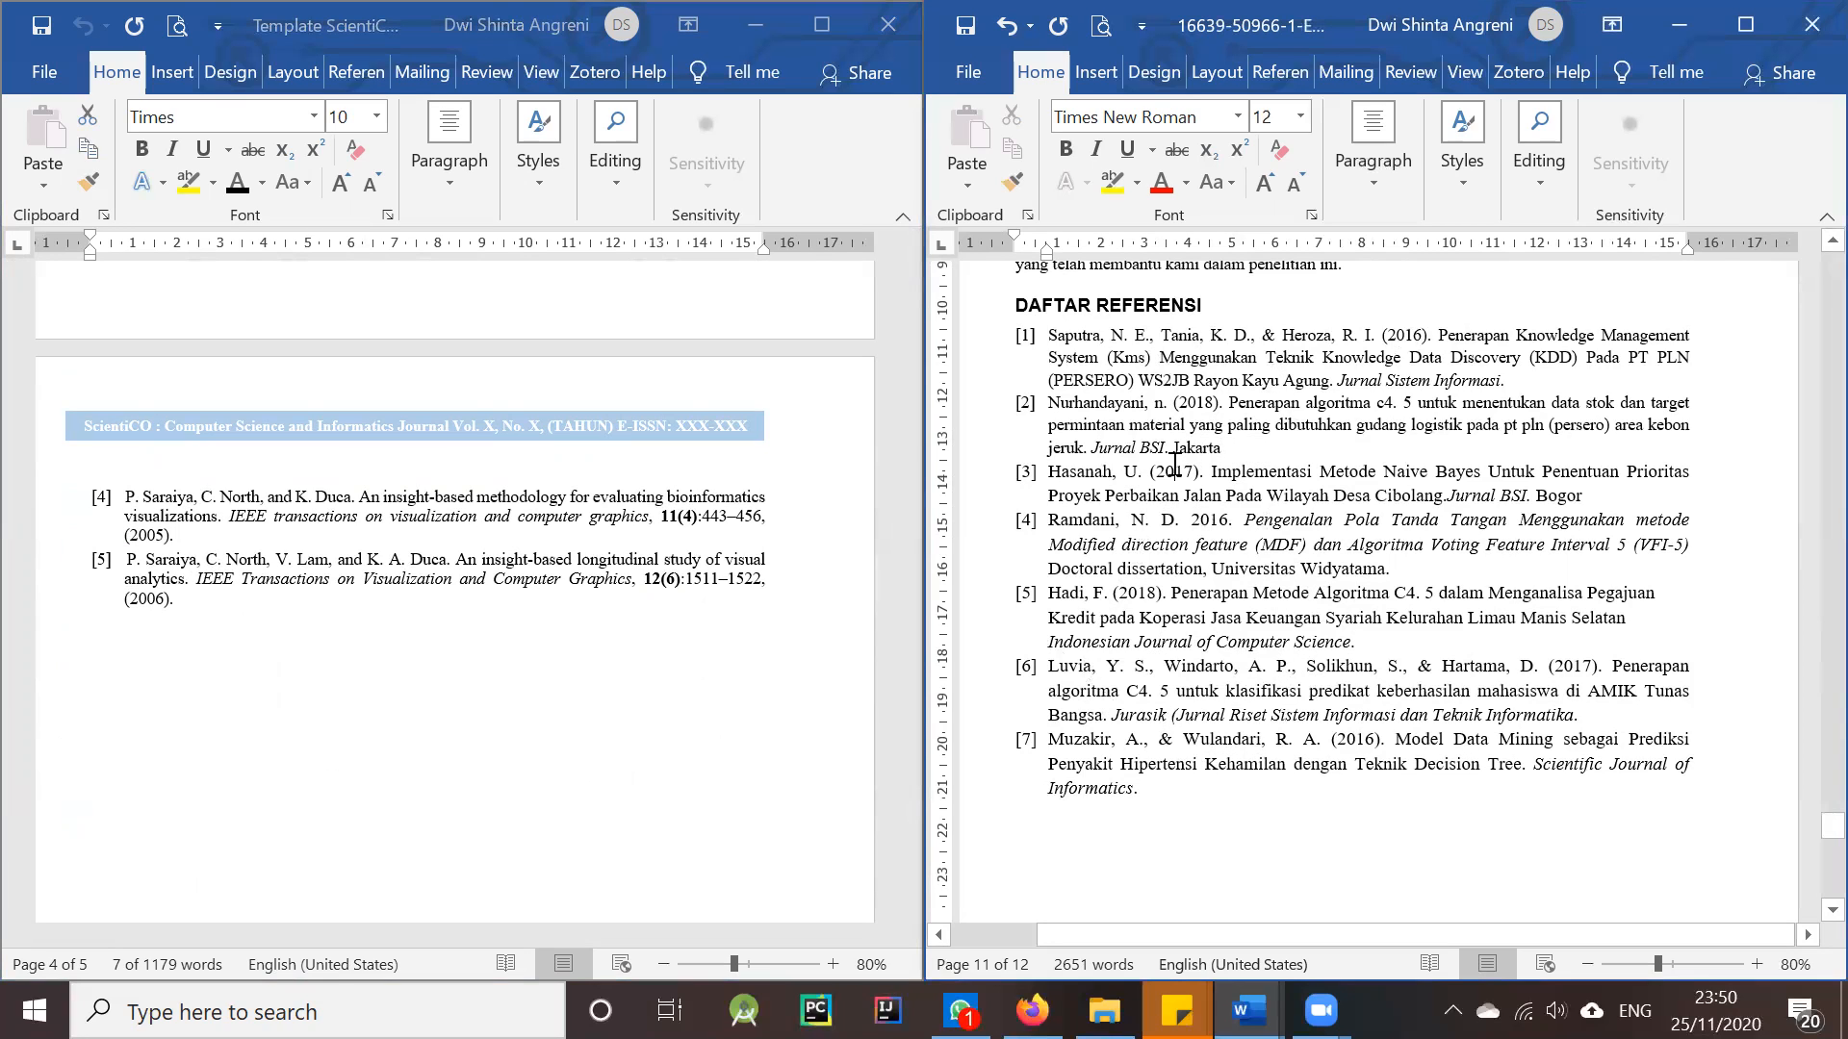
{"action": "left_click", "coordinate": [660, 581]}
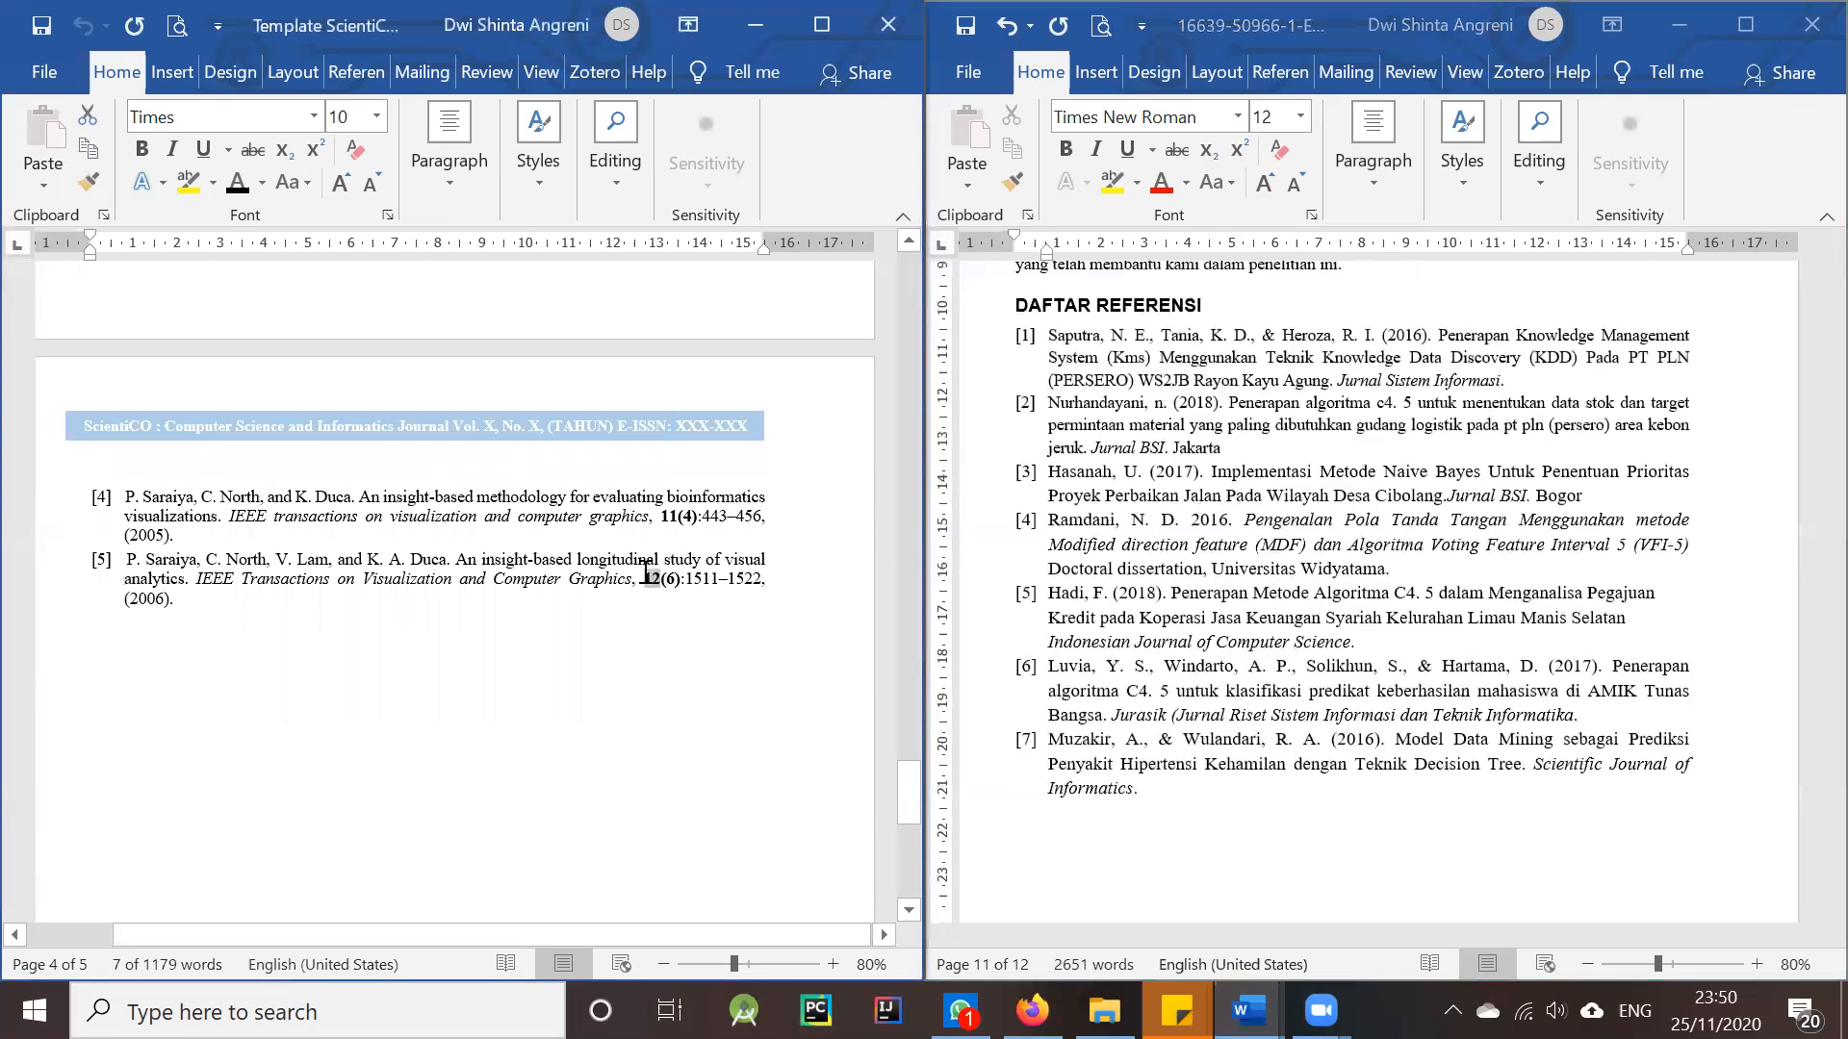
{"action": "left_click_drag", "start_coordinate": [646, 573], "coordinate": [646, 574]}
{"action": "left_click", "coordinate": [197, 594]}
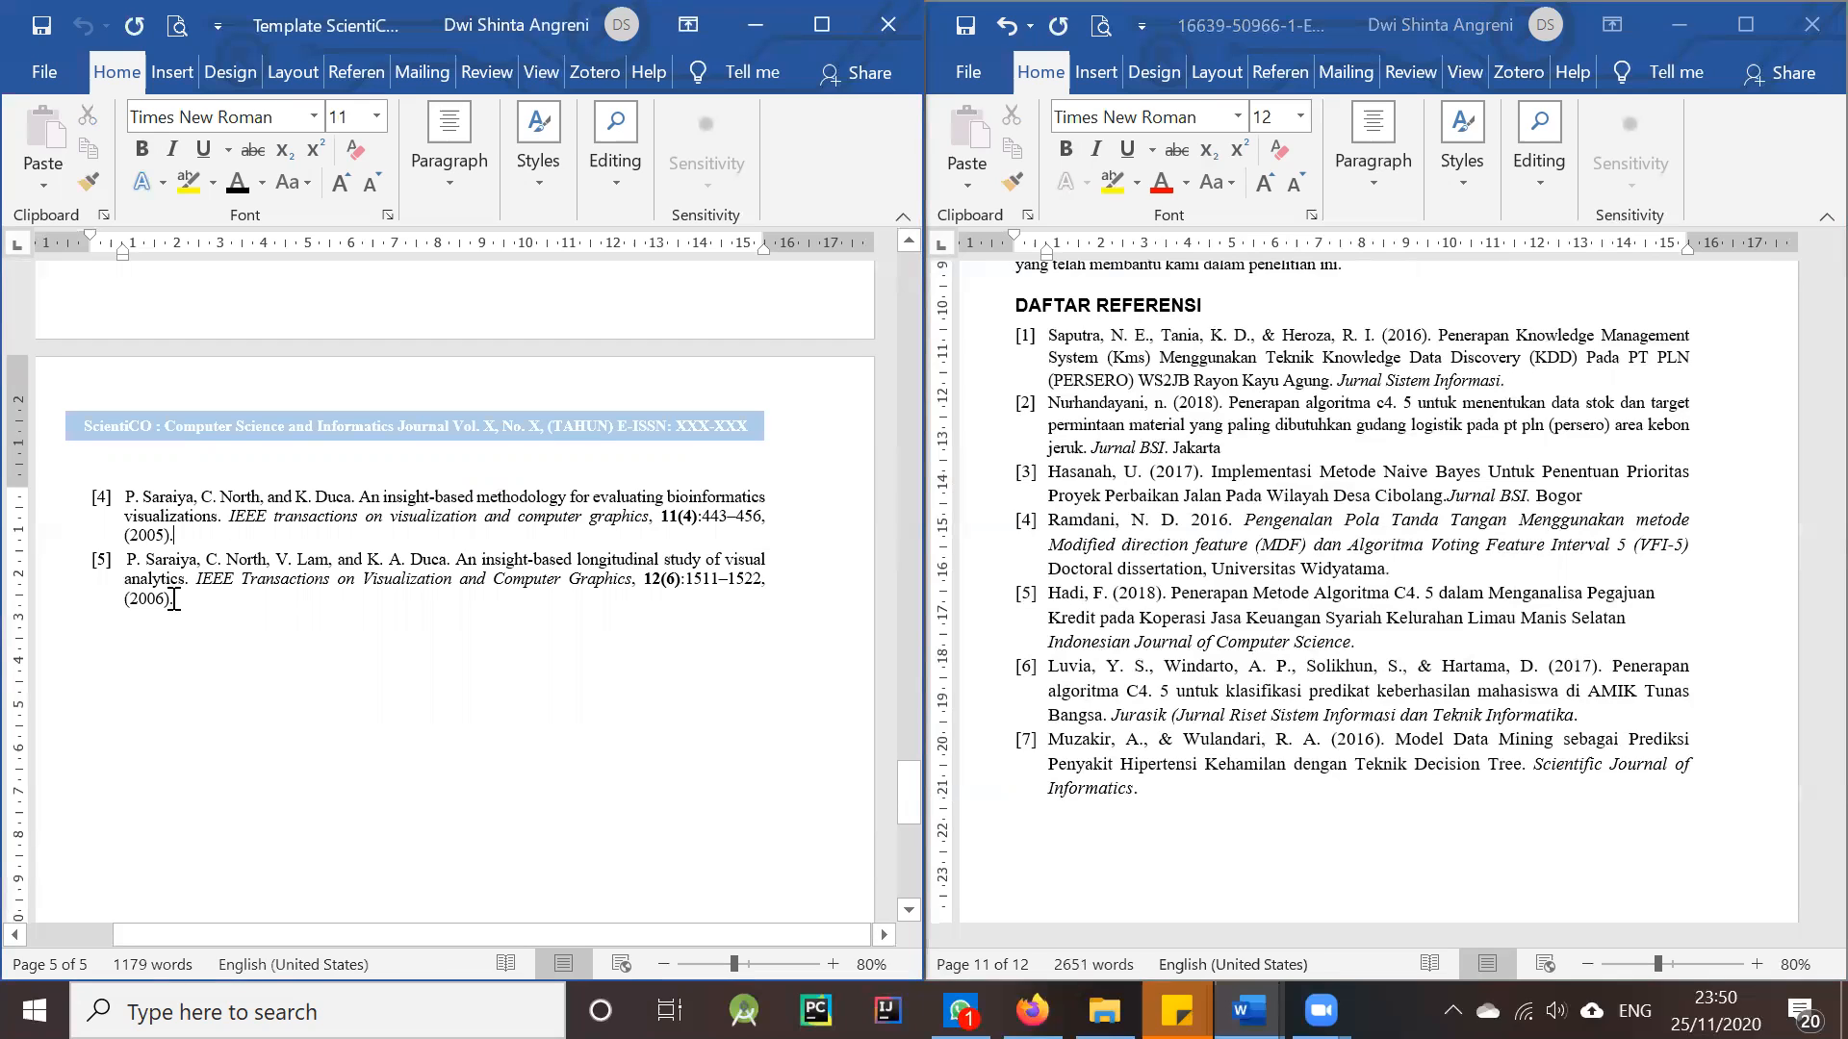
- Delete the stray period before the comma after "input data progres" in the paragraph below the Gambar 10 caption
{"action": "left_click", "coordinate": [1400, 522]}
{"action": "scroll", "coordinate": [1400, 522], "scroll_direction": "up", "scroll_amount": 4}
{"action": "scroll", "coordinate": [1347, 520], "scroll_direction": "up", "scroll_amount": 3}
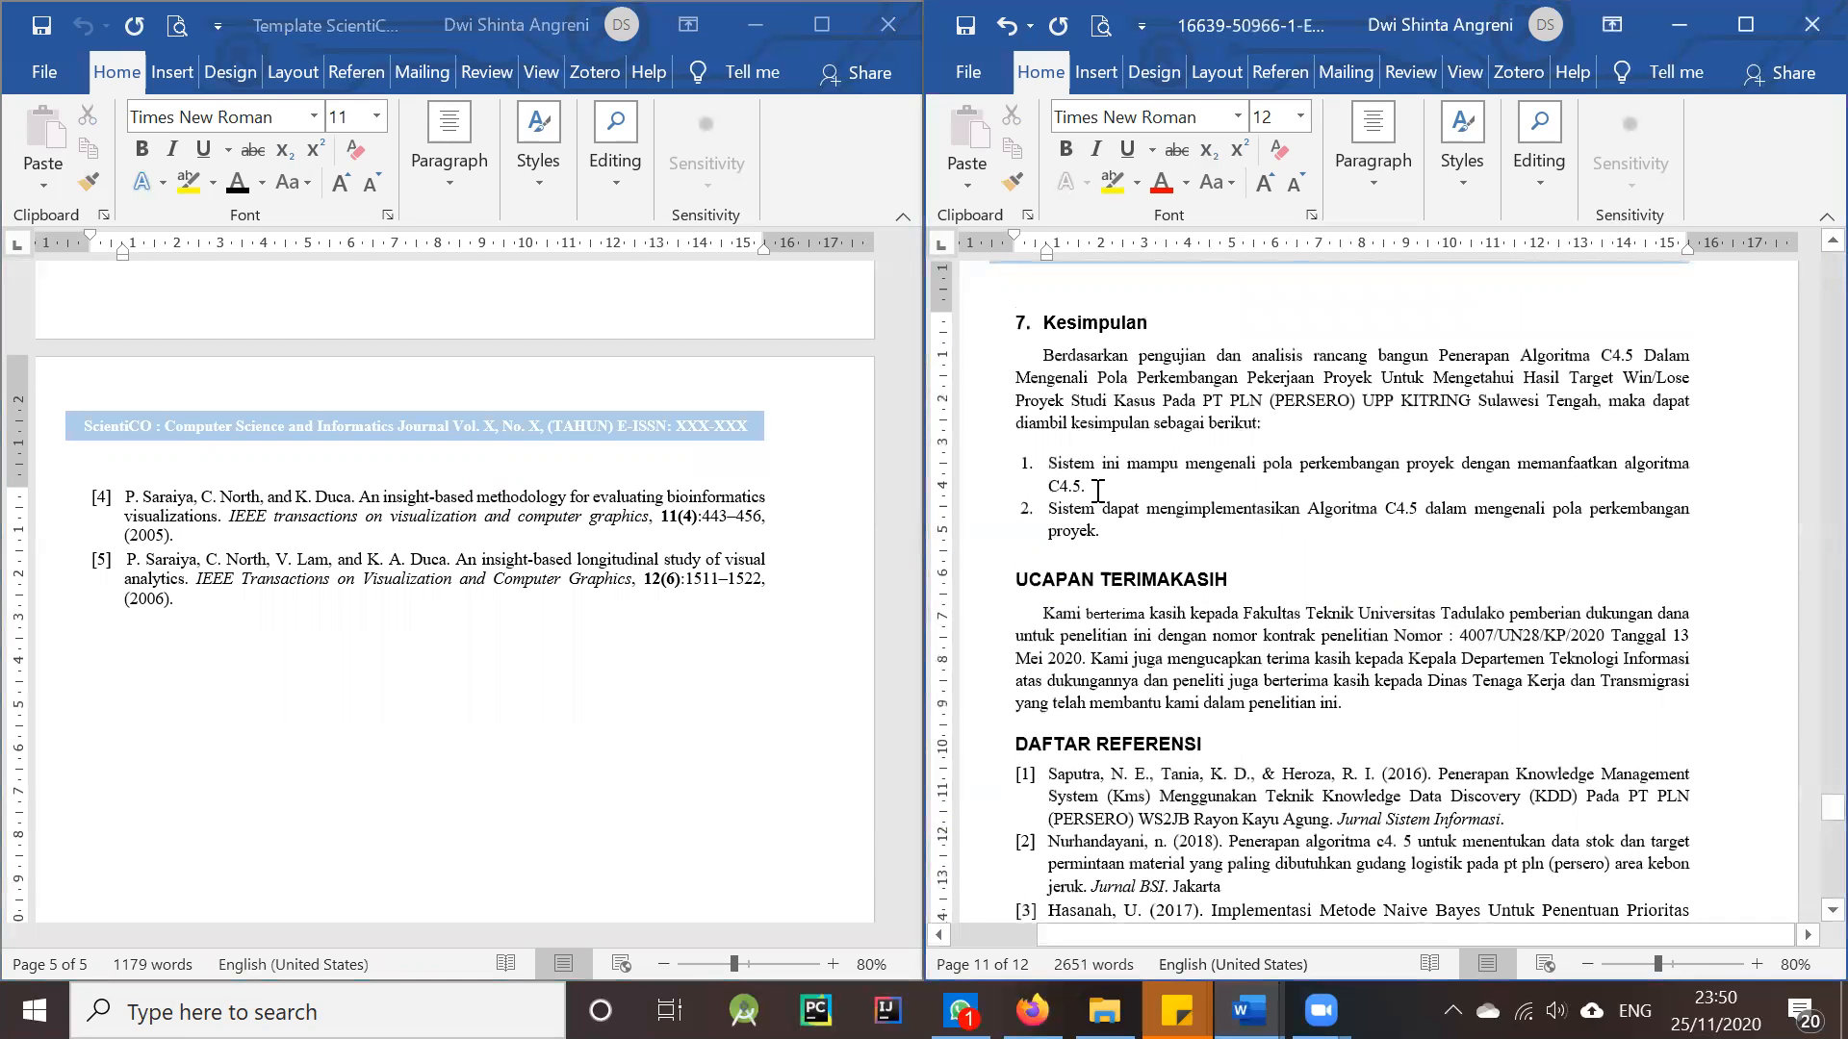
{"action": "left_click", "coordinate": [1095, 435]}
{"action": "scroll", "coordinate": [1231, 502], "scroll_direction": "up", "scroll_amount": 8}
{"action": "scroll", "coordinate": [1244, 566], "scroll_direction": "up", "scroll_amount": 8}
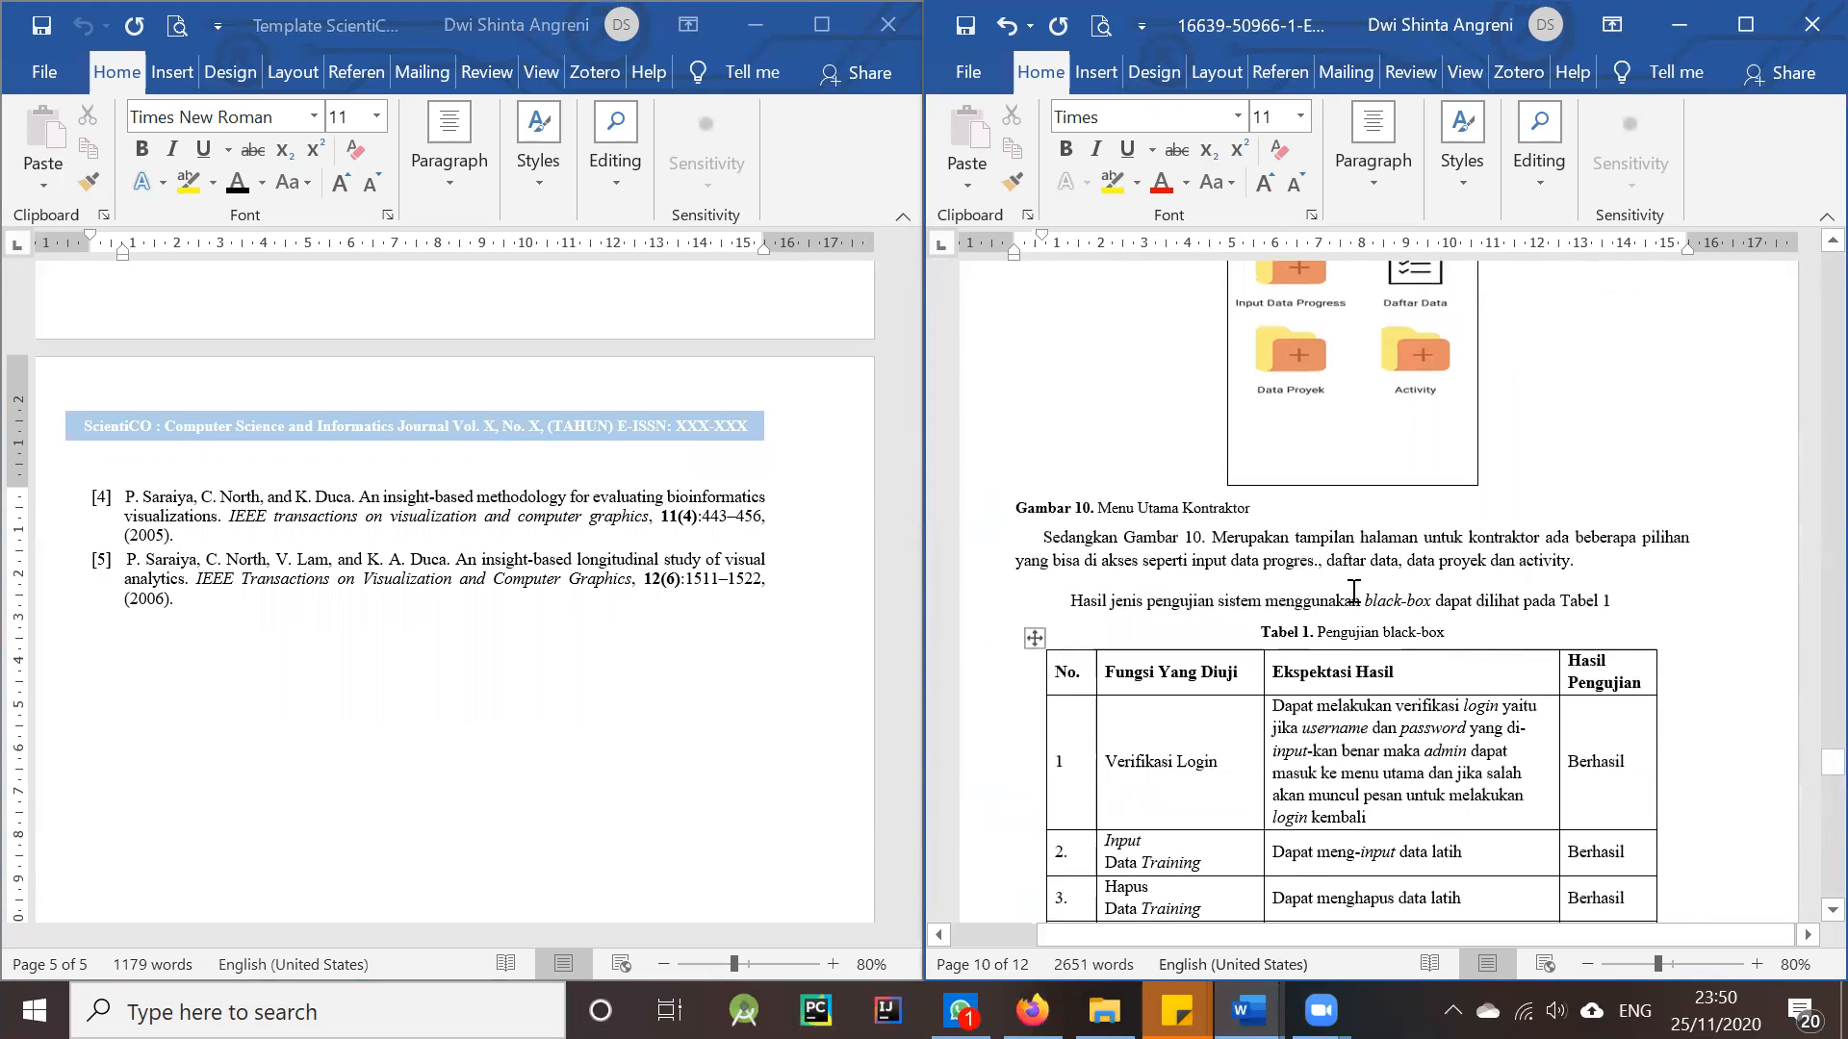
{"action": "left_click", "coordinate": [1343, 567]}
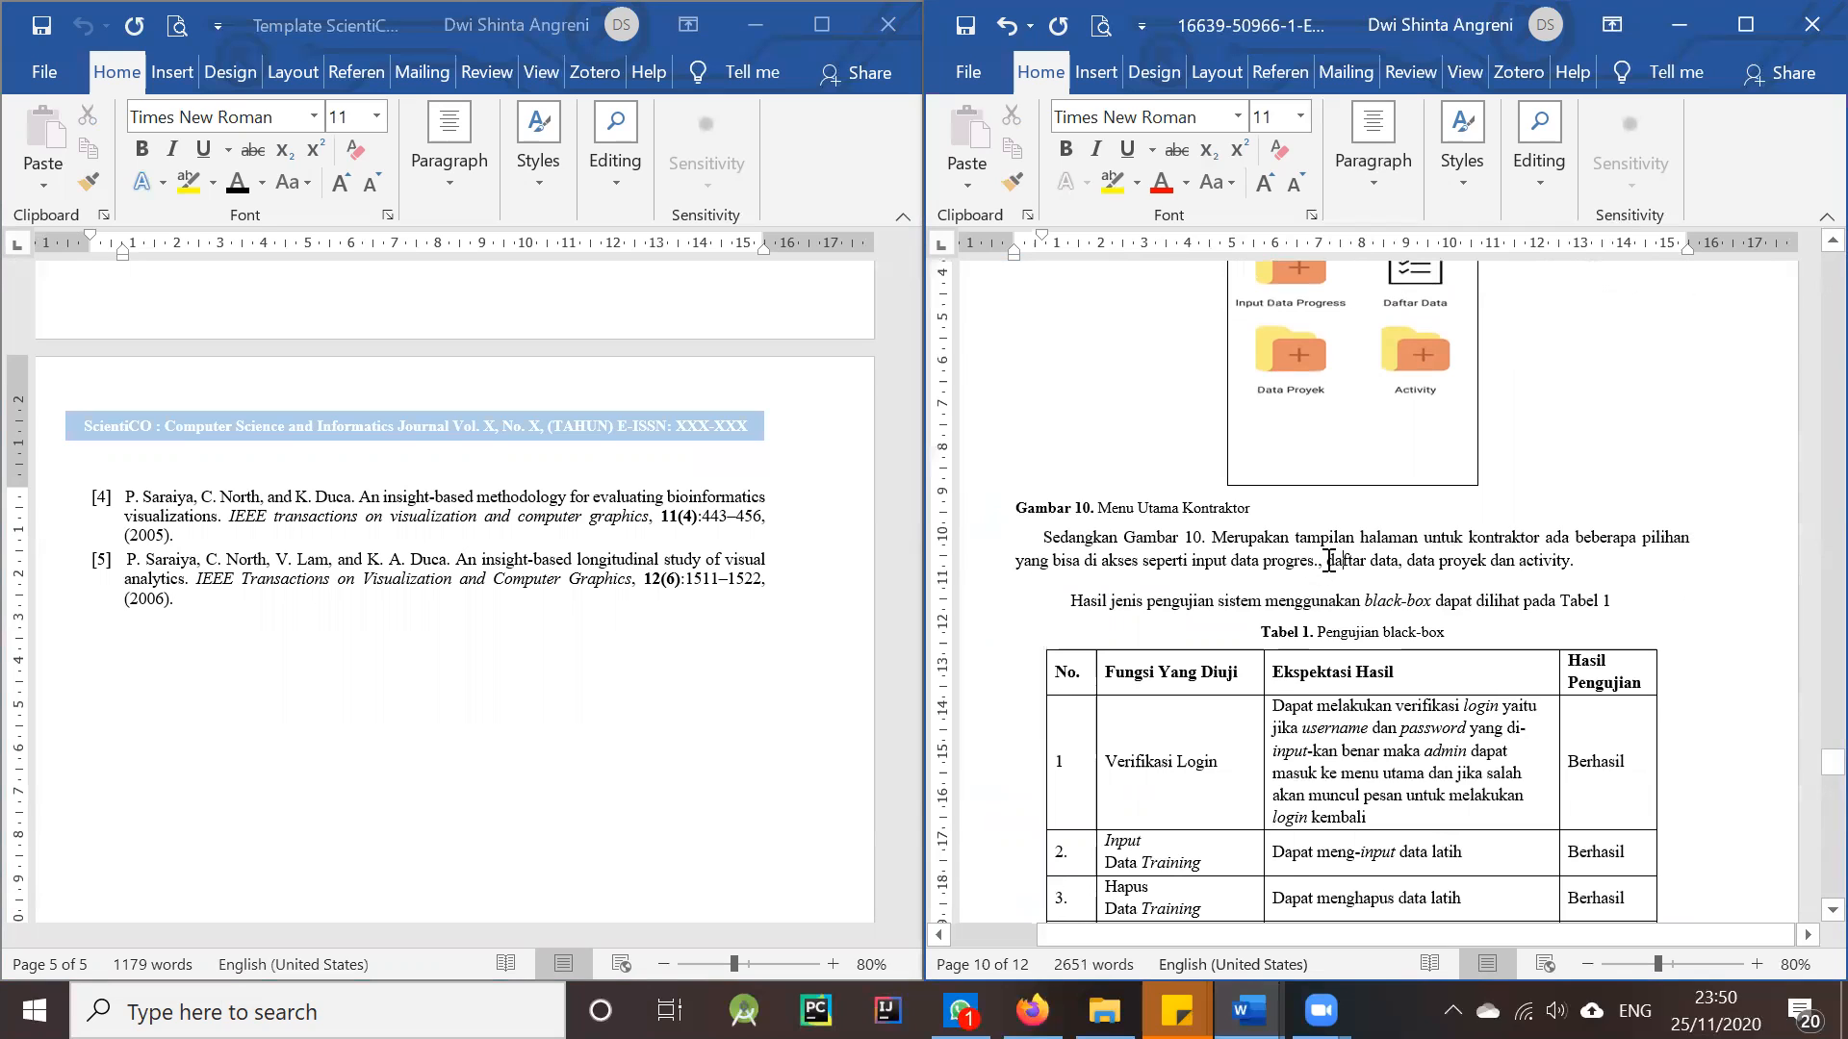
{"action": "left_click", "coordinate": [1318, 561]}
{"action": "key", "text": "BackSpace"}
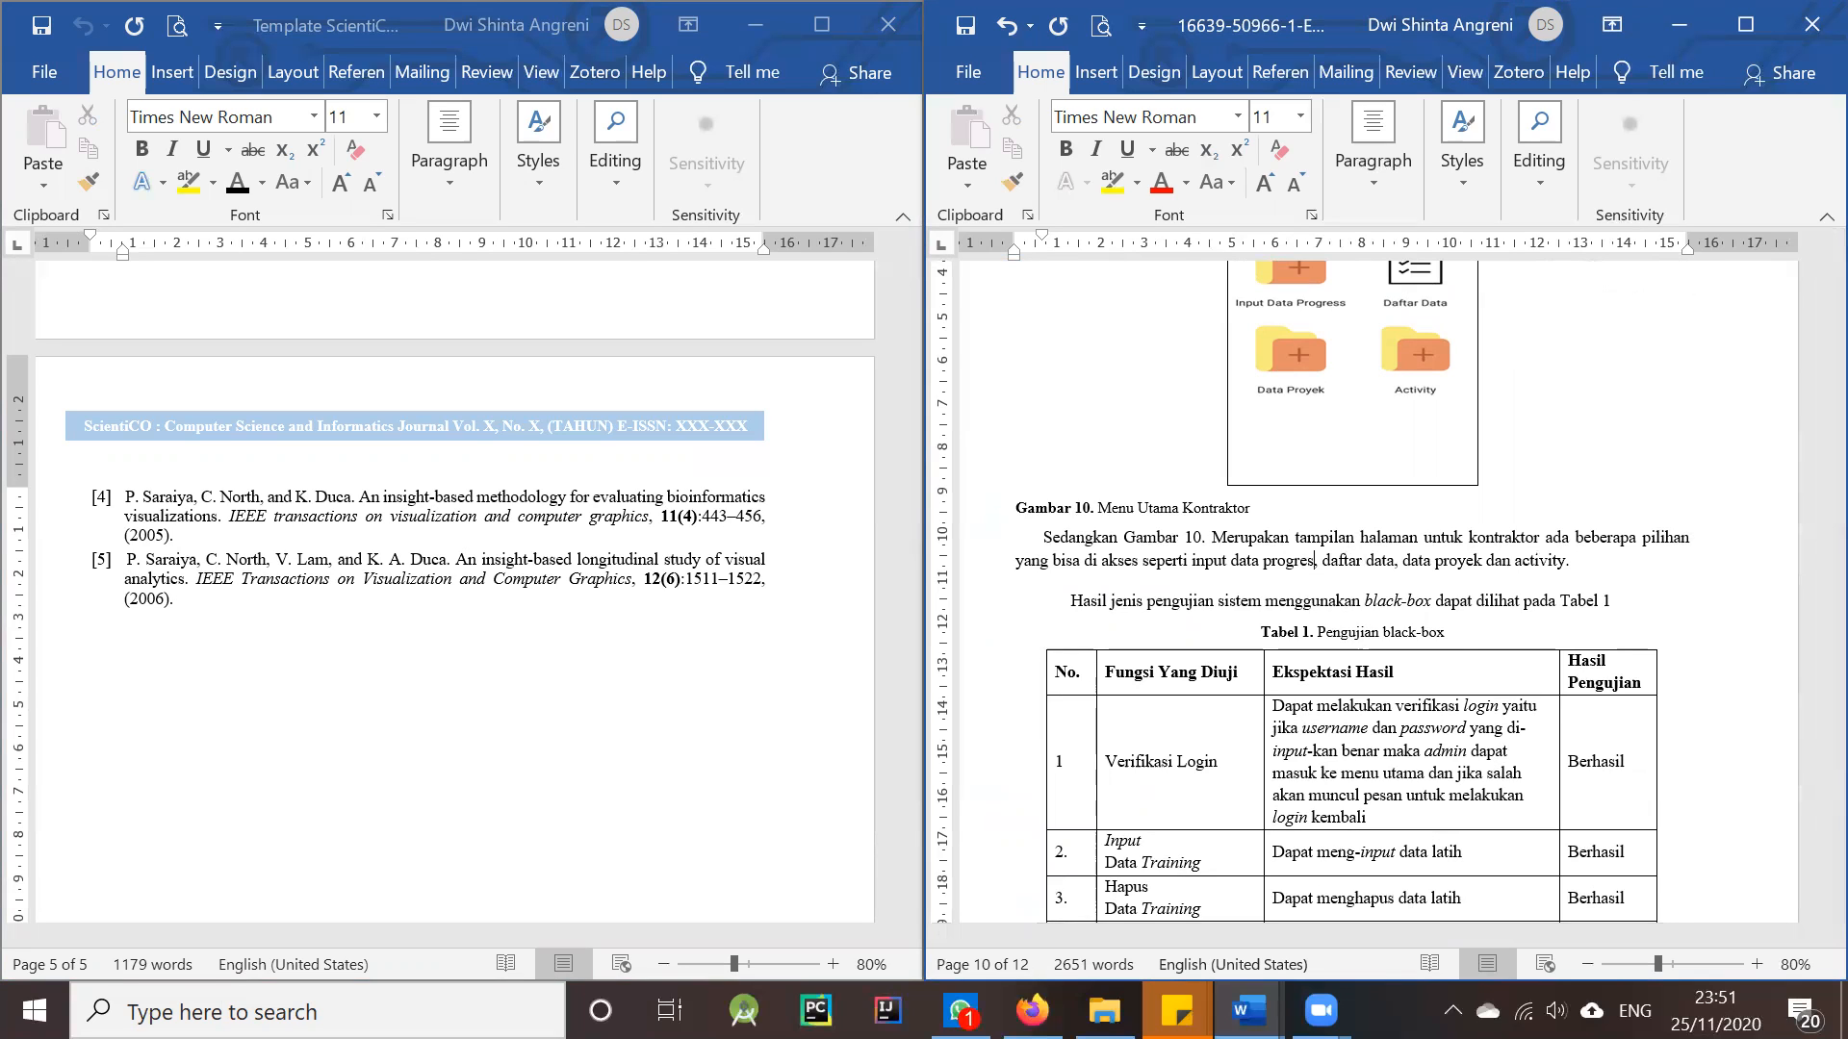